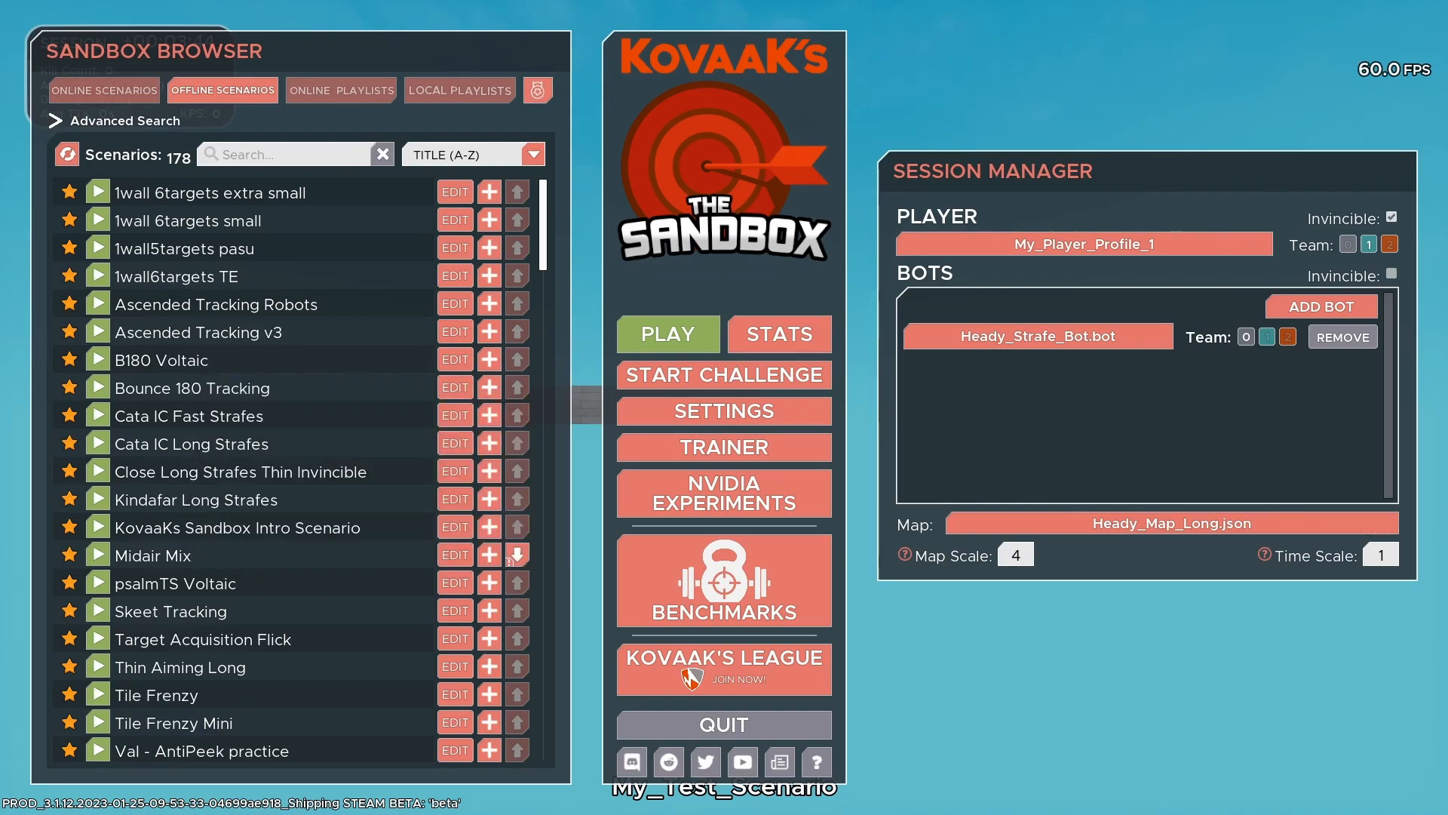
# Search the offline scenarios for "close".
pyautogui.scroll(-5, 518, 289)
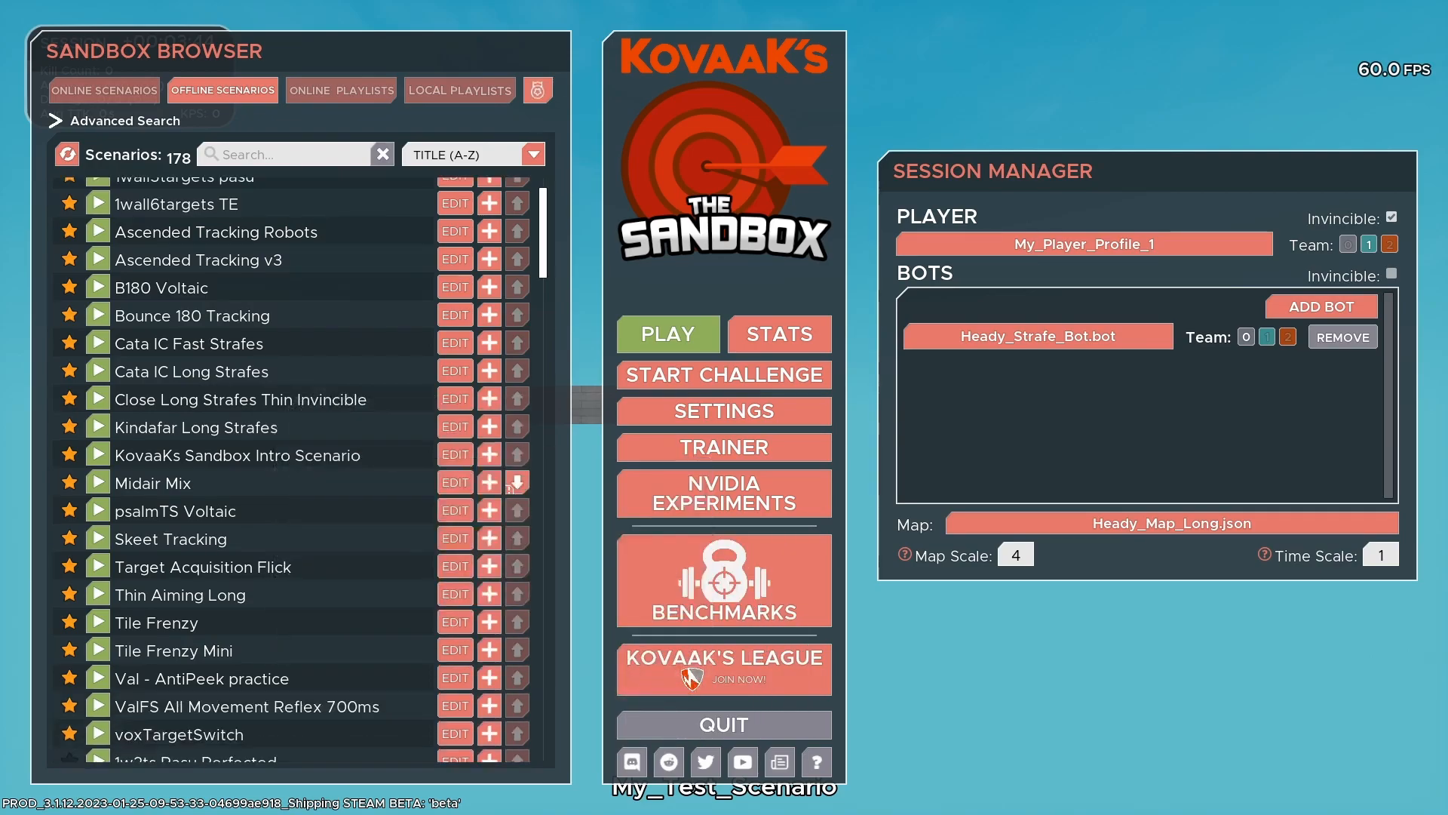
pyautogui.scroll(-2, 278, 472)
pyautogui.scroll(2, 281, 423)
pyautogui.click(292, 156)
pyautogui.write('ck')
pyautogui.write('ose')
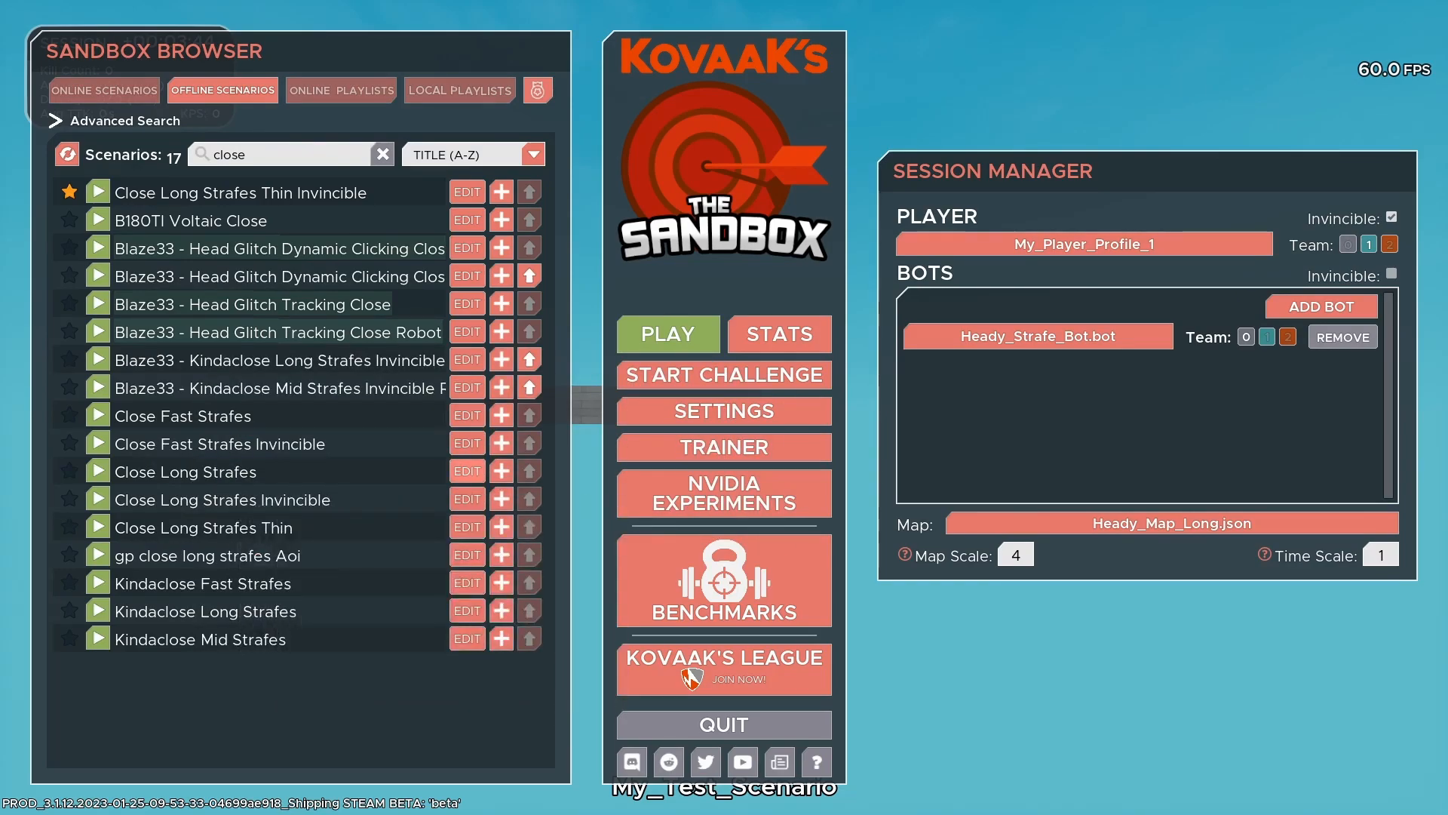
# Open the Close Long Strafes scenario for editing with its profiles unpacked, and open its map in the map editor.
pyautogui.click(467, 472)
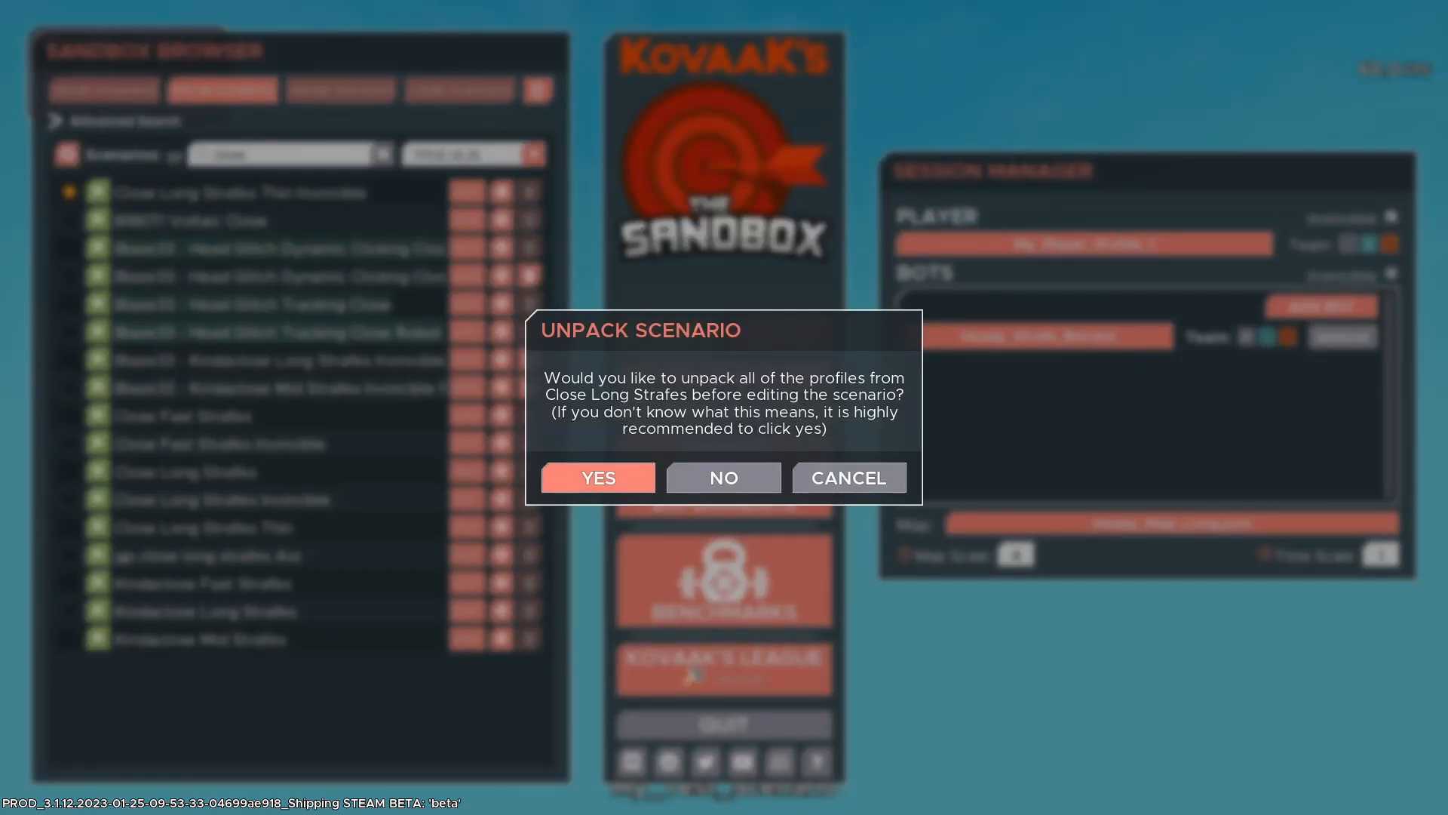
pyautogui.click(599, 477)
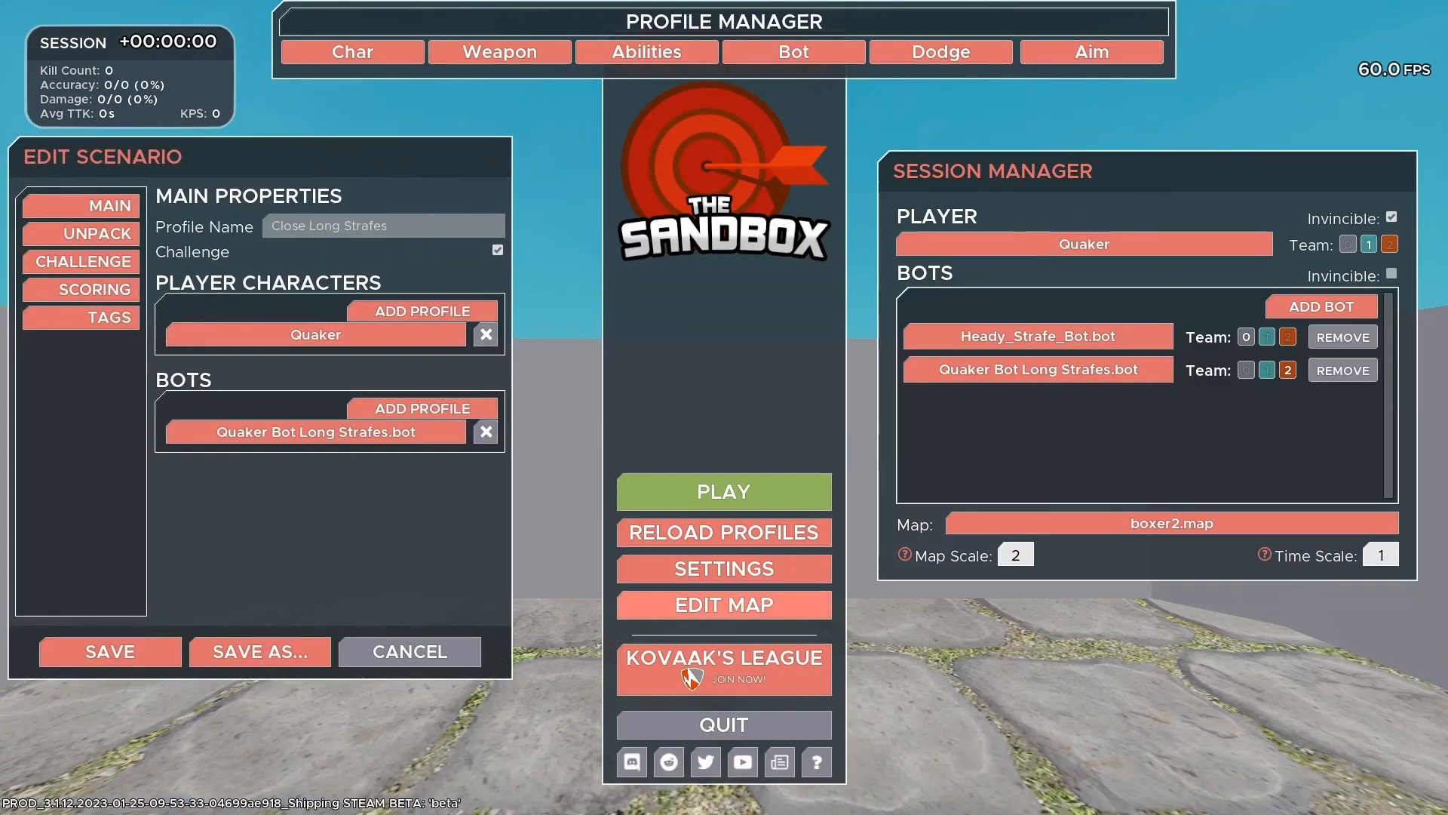
pyautogui.click(724, 604)
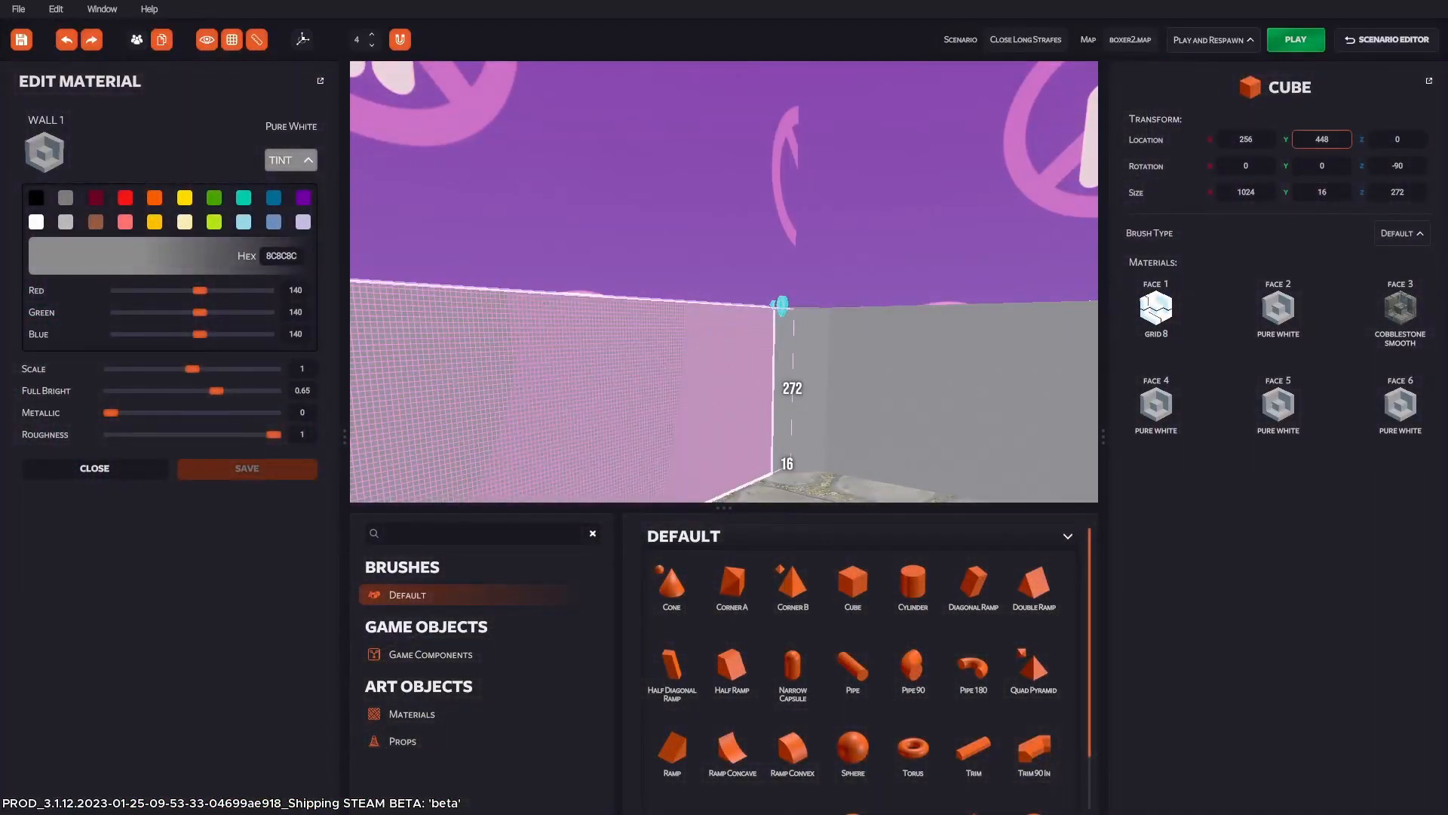
# Set the selected wall cube's Y location to 0, and start a new map, discarding the unsaved changes.
pyautogui.click(1323, 139)
pyautogui.write('0')
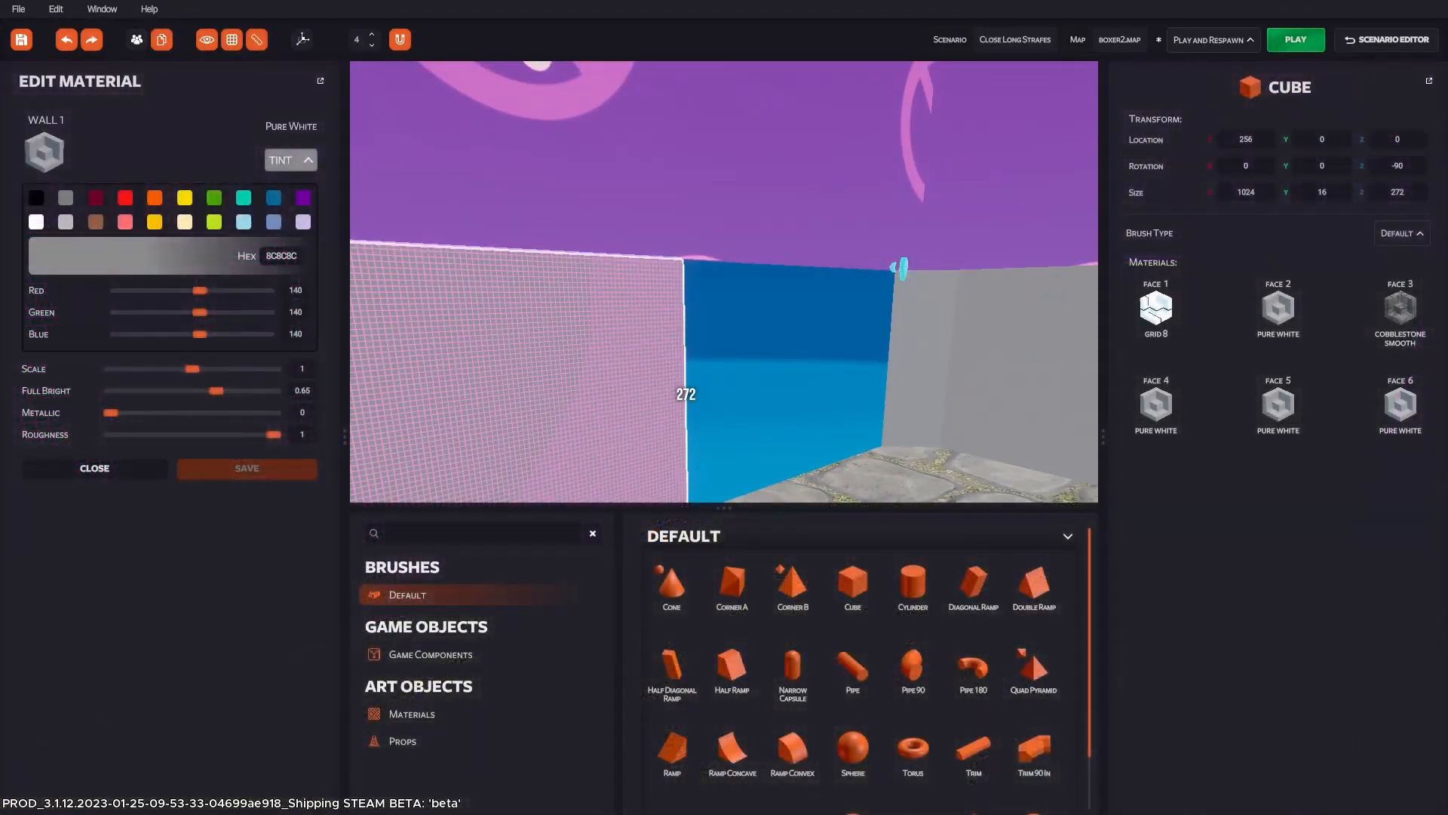
pyautogui.click(18, 9)
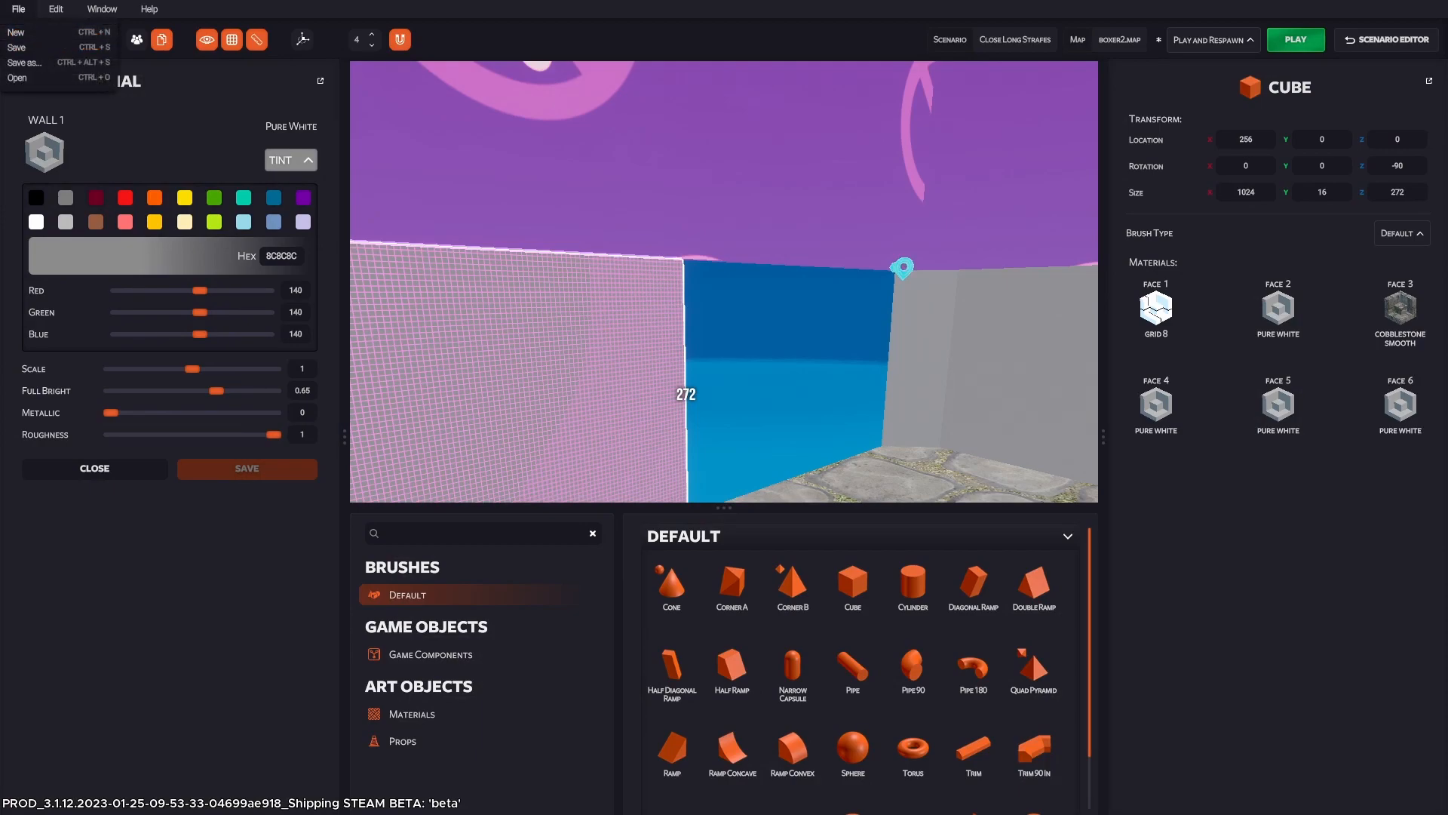
pyautogui.click(17, 31)
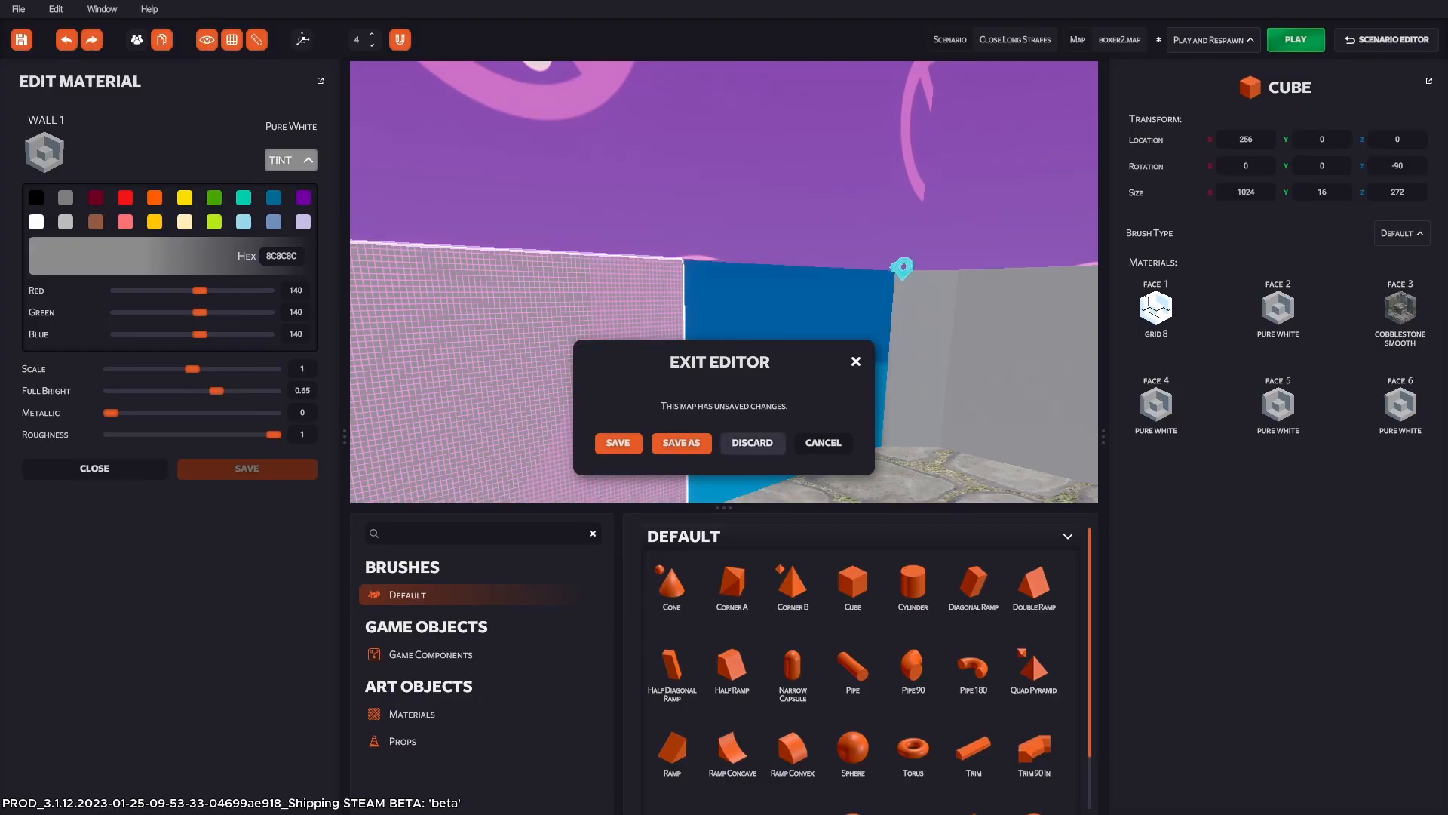
pyautogui.click(752, 442)
pyautogui.press('Tab')
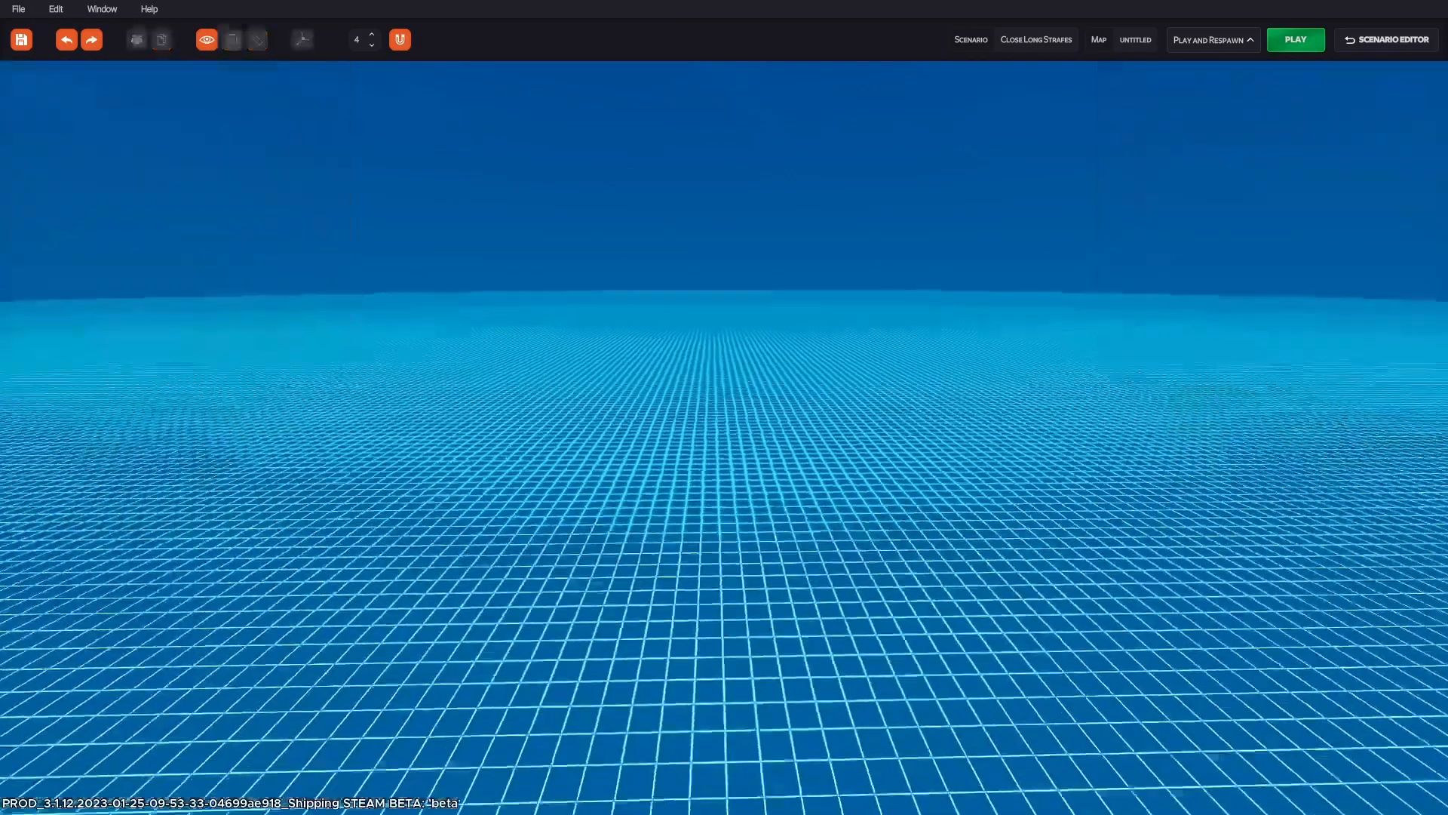
pyautogui.press('space')
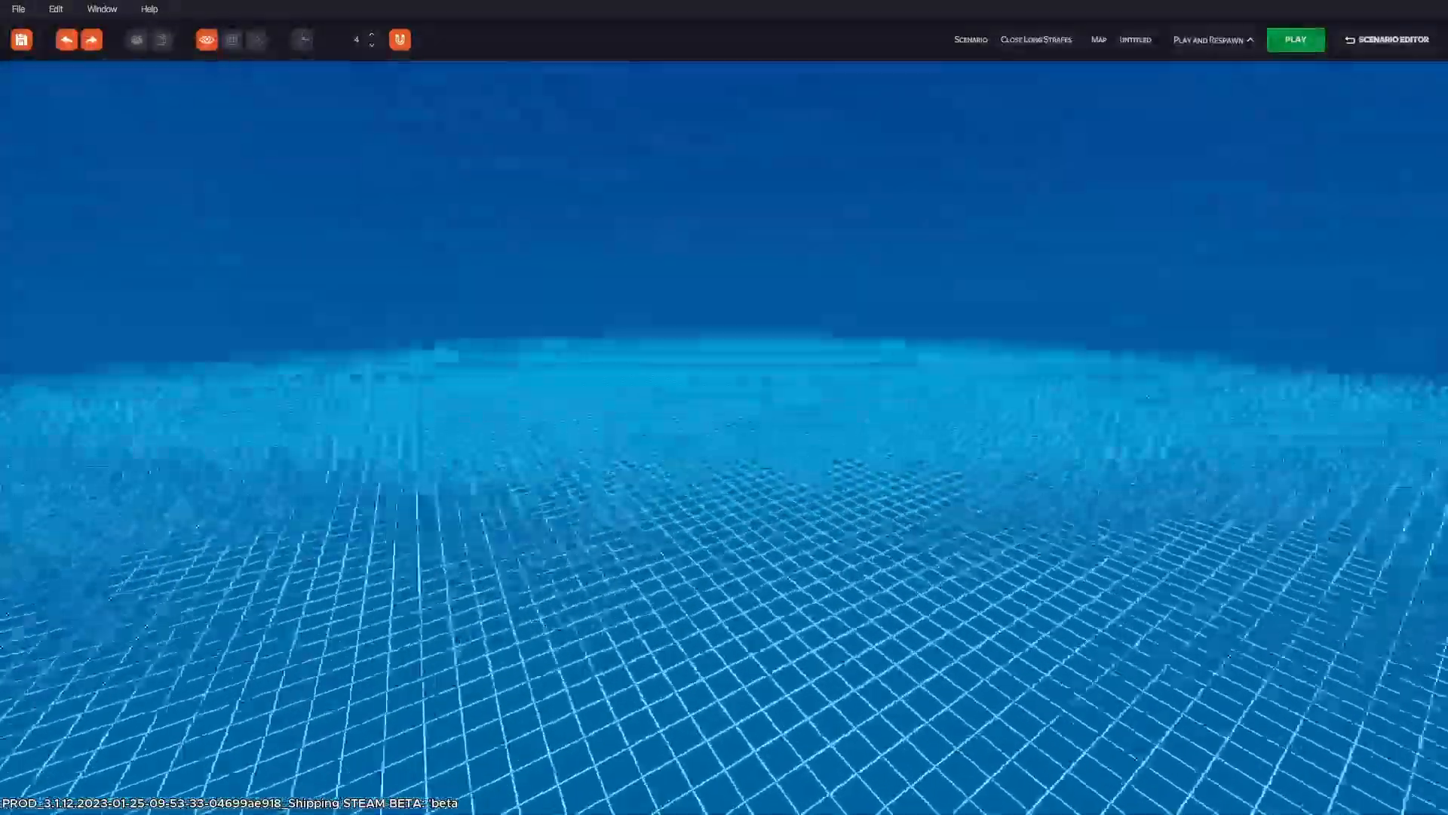
pyautogui.press('ctrl')
pyautogui.press('space')
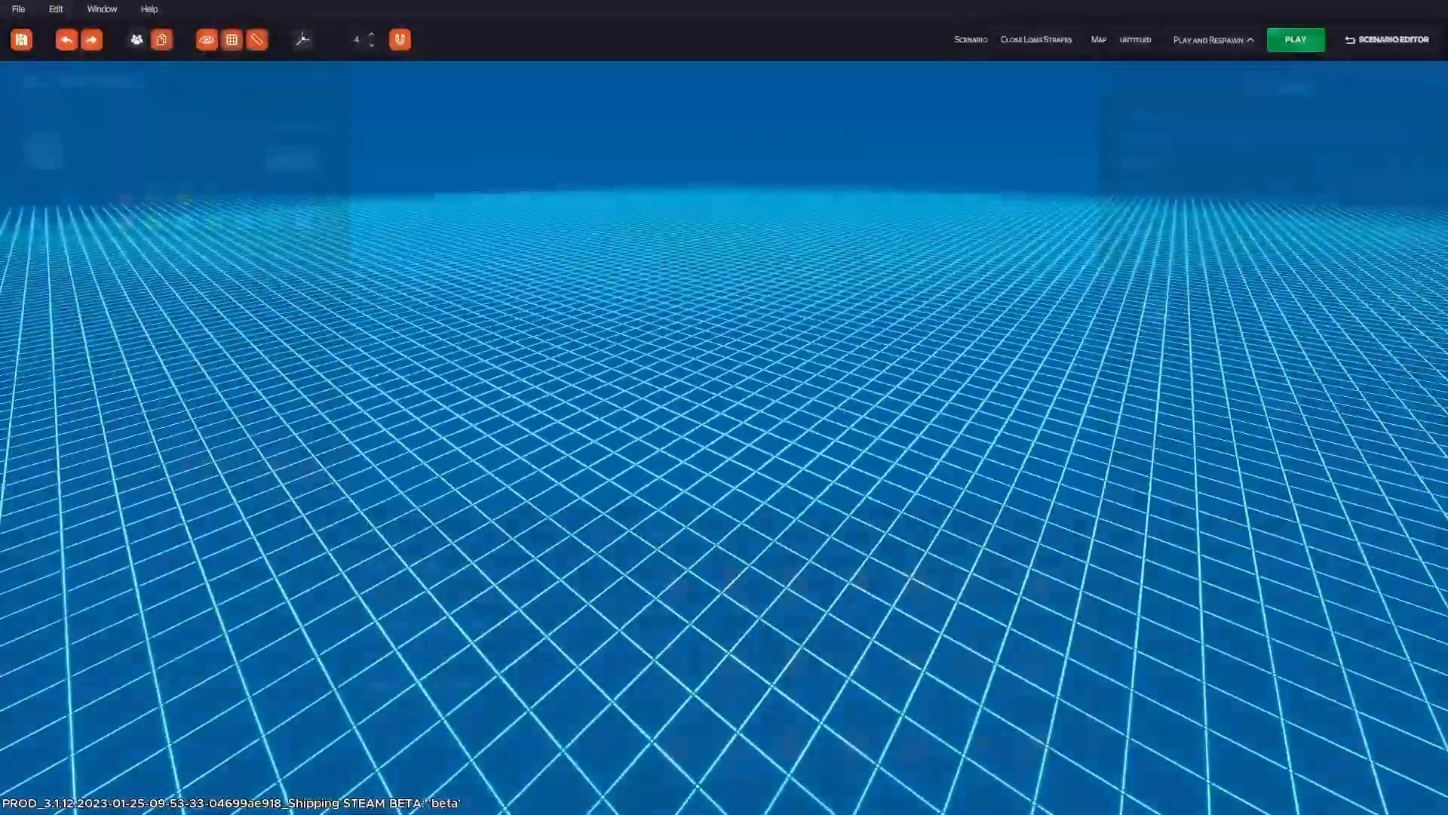
# Place a 32-unit cube on the grid with the snap size at 32.
pyautogui.press('Tab')
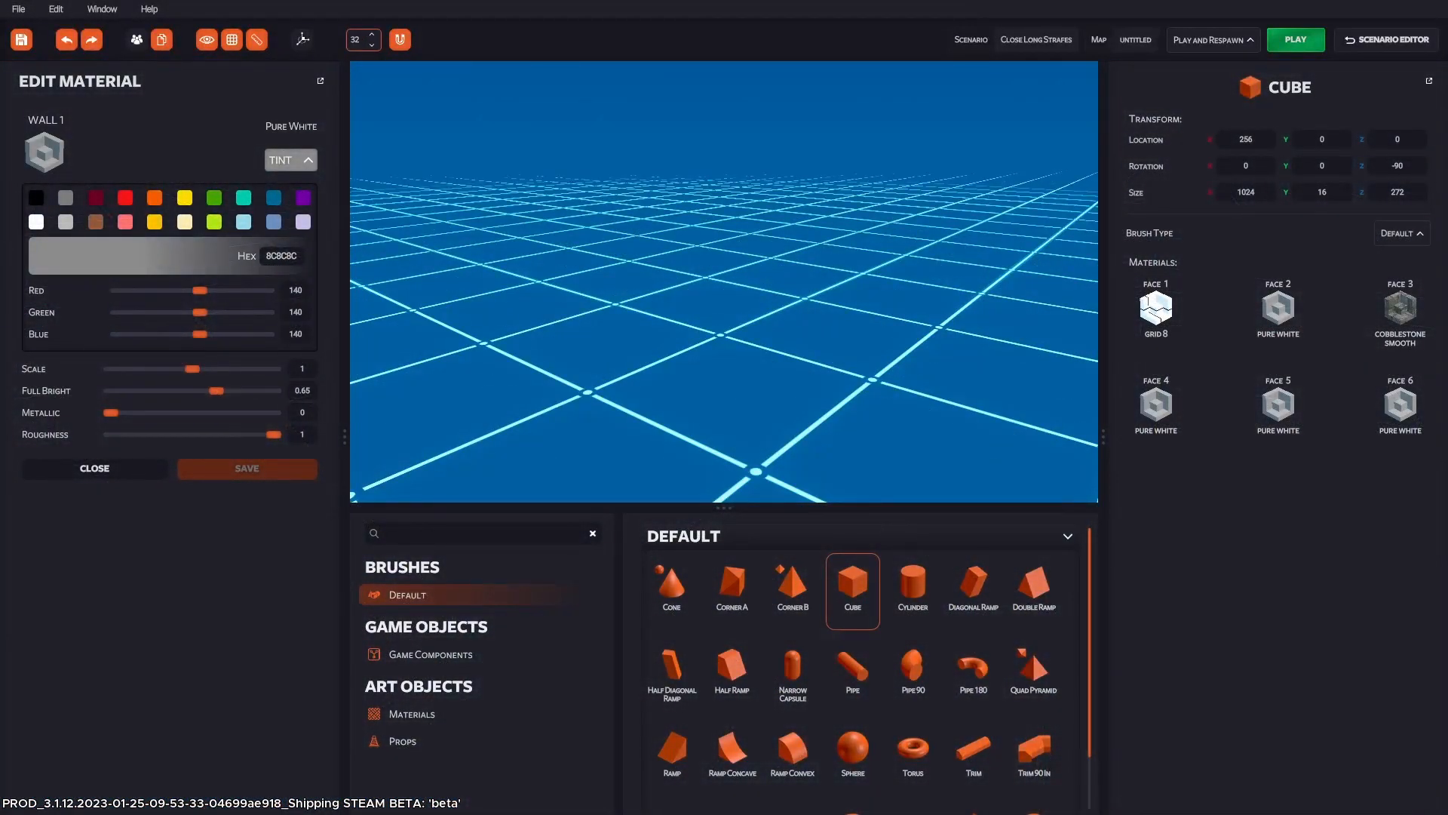
pyautogui.moveTo(853, 590); pyautogui.dragTo(715, 306)
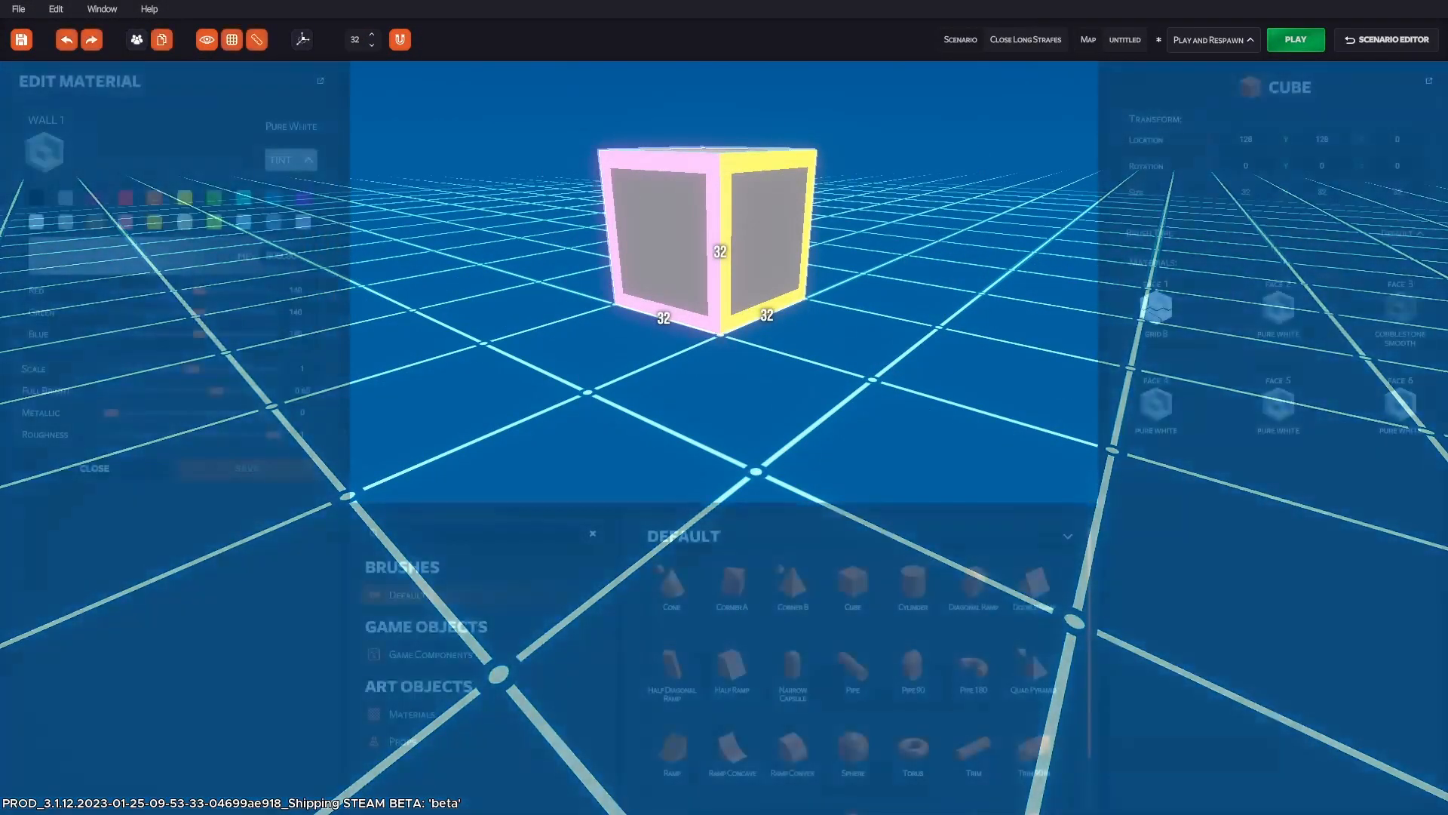
# Reduce the snap size to 4 and place a 4-unit cube next to the large cube.
pyautogui.press('[')
pyautogui.press('[')
pyautogui.press('[')
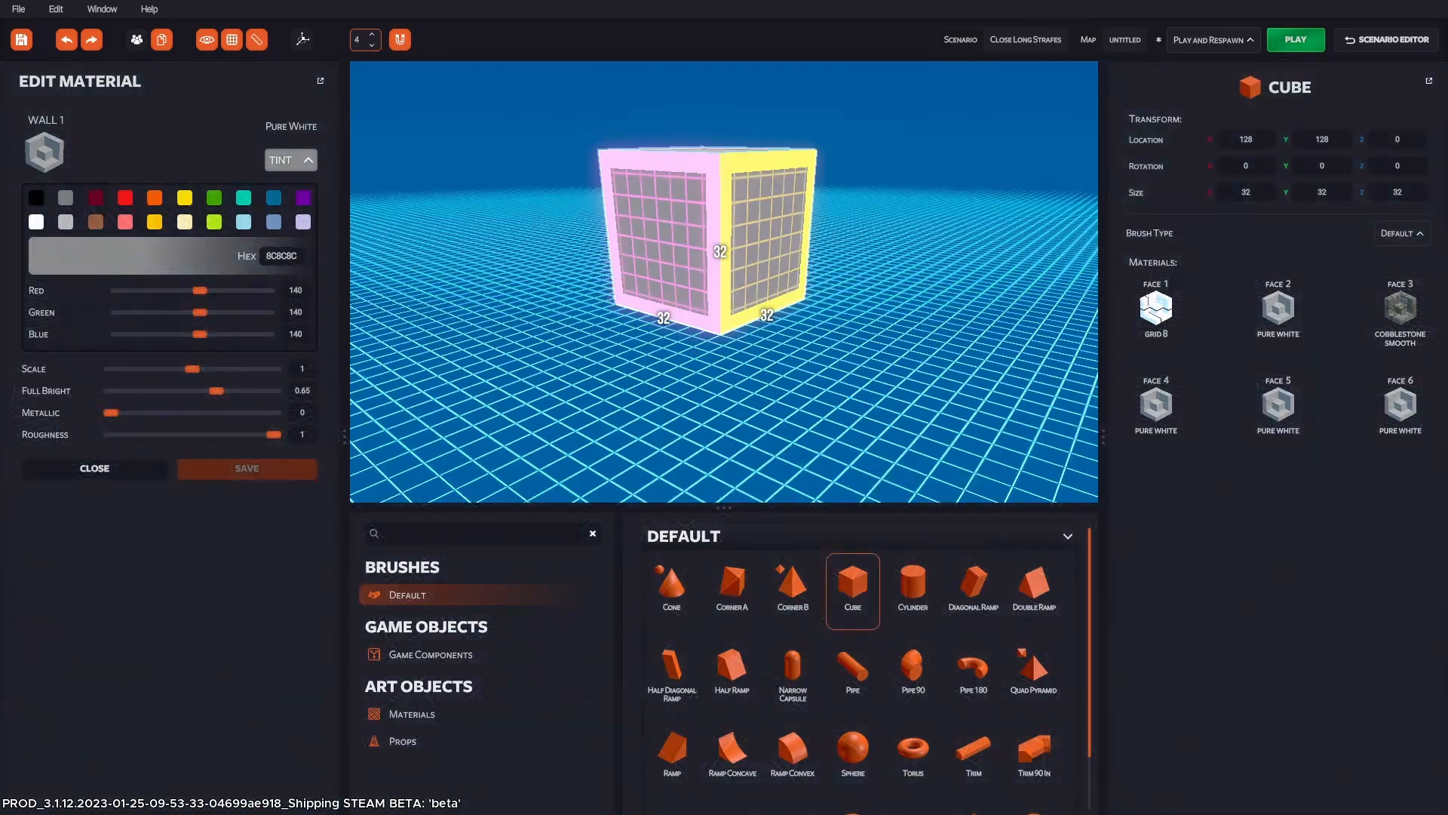
pyautogui.moveTo(852, 587); pyautogui.dragTo(598, 346)
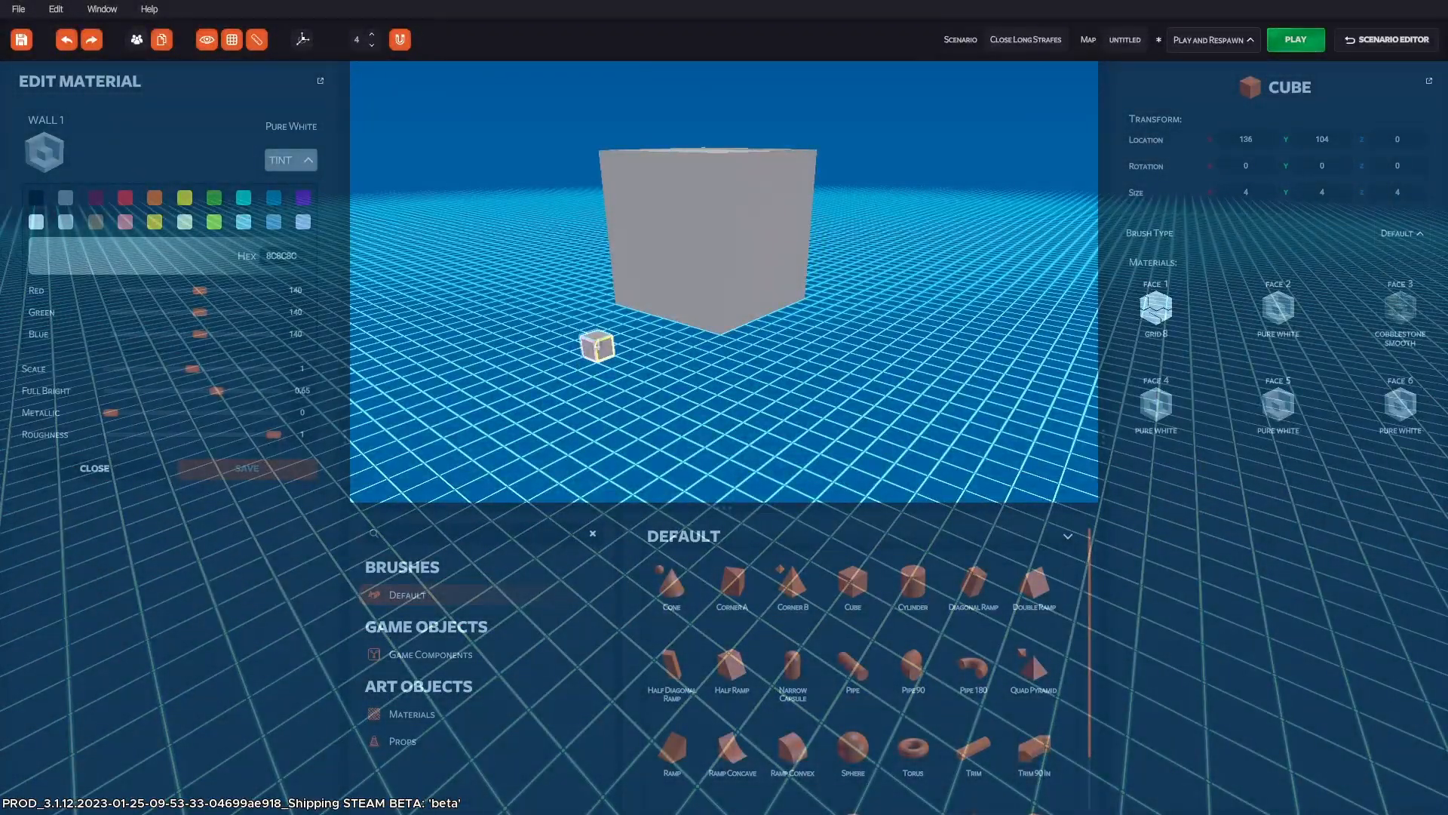
# Delete the large cube and the small cube from the map.
pyautogui.click(707, 240)
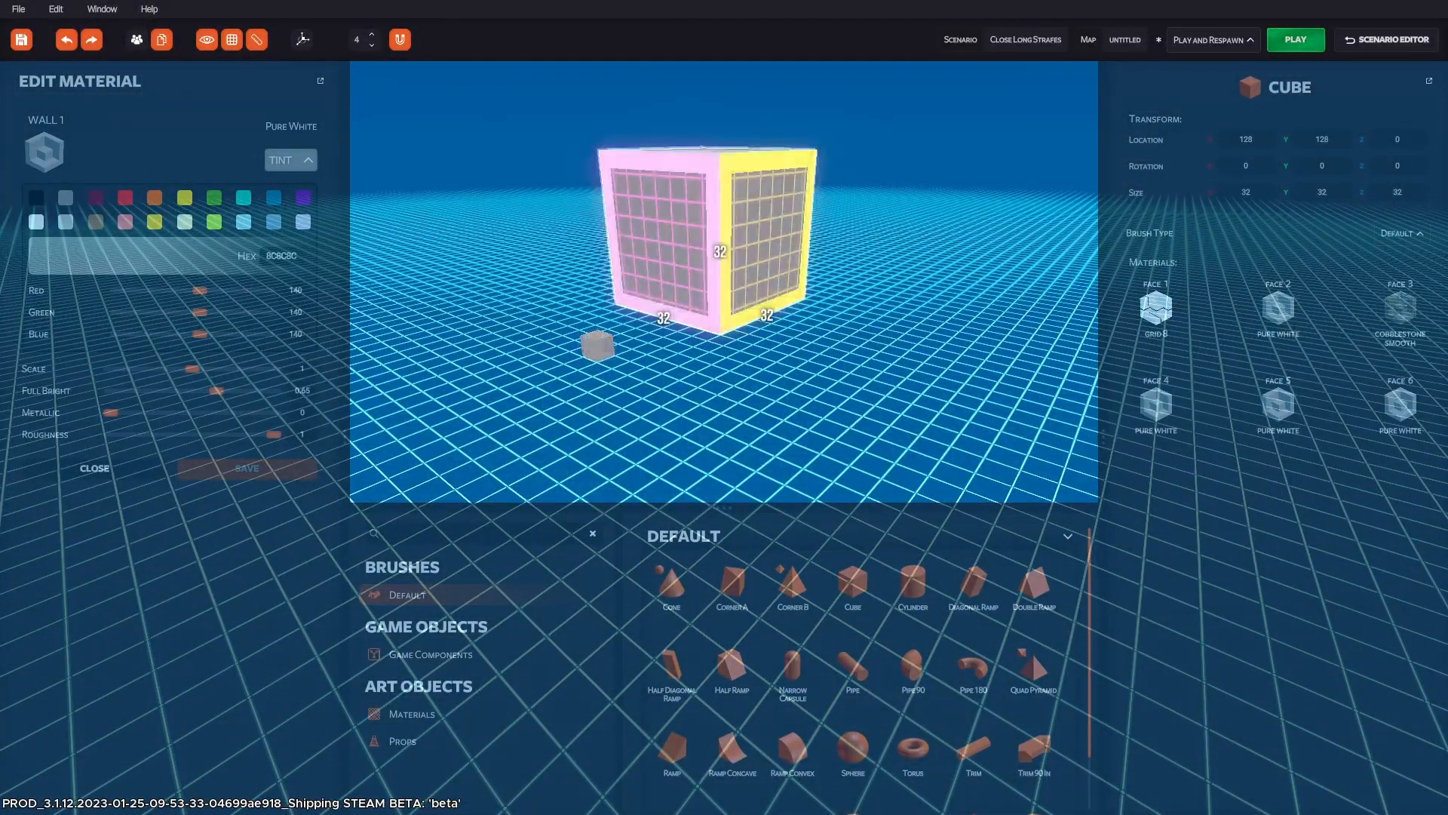
pyautogui.press('Delete')
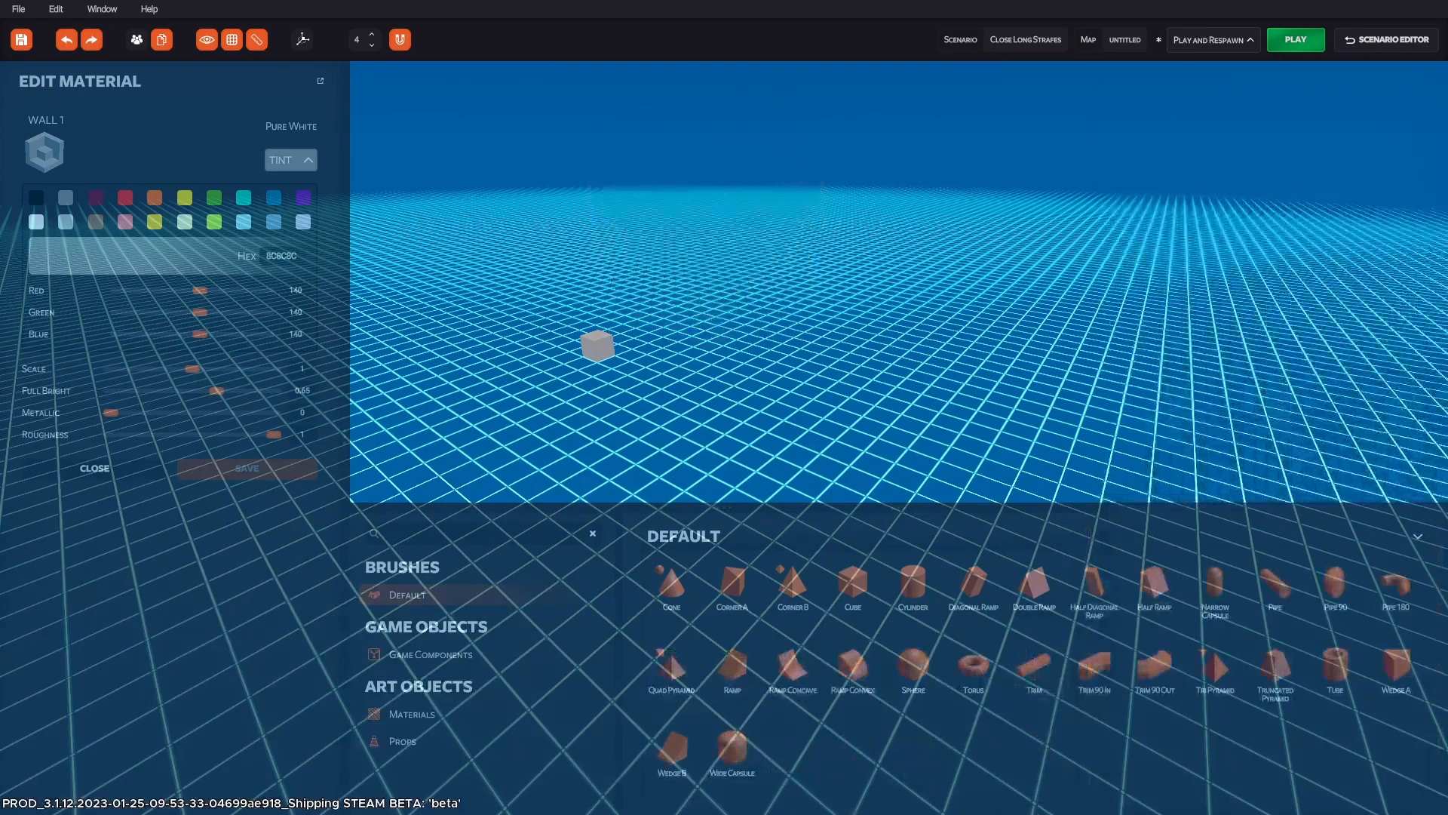
pyautogui.click(597, 345)
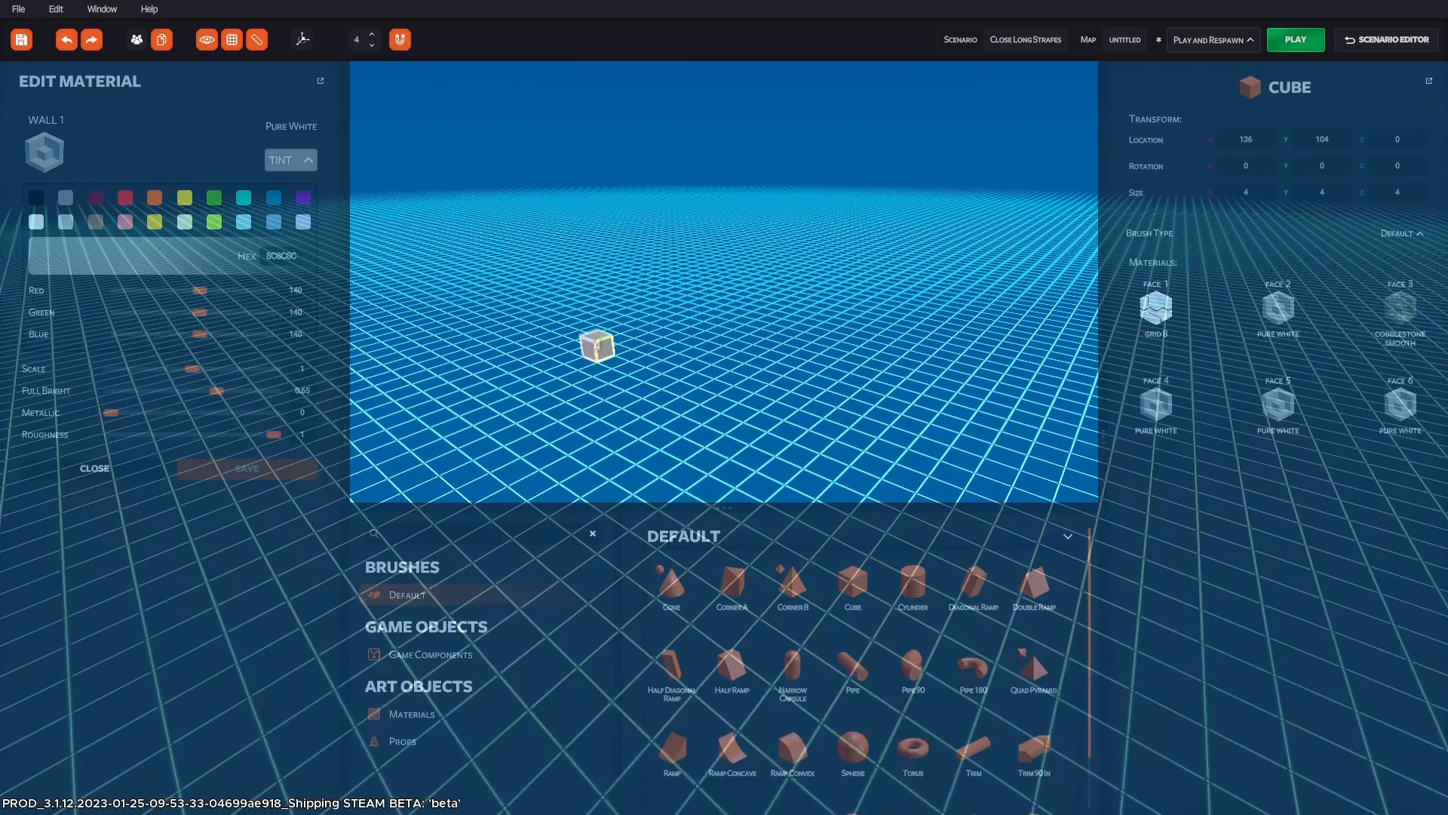
pyautogui.press('Delete')
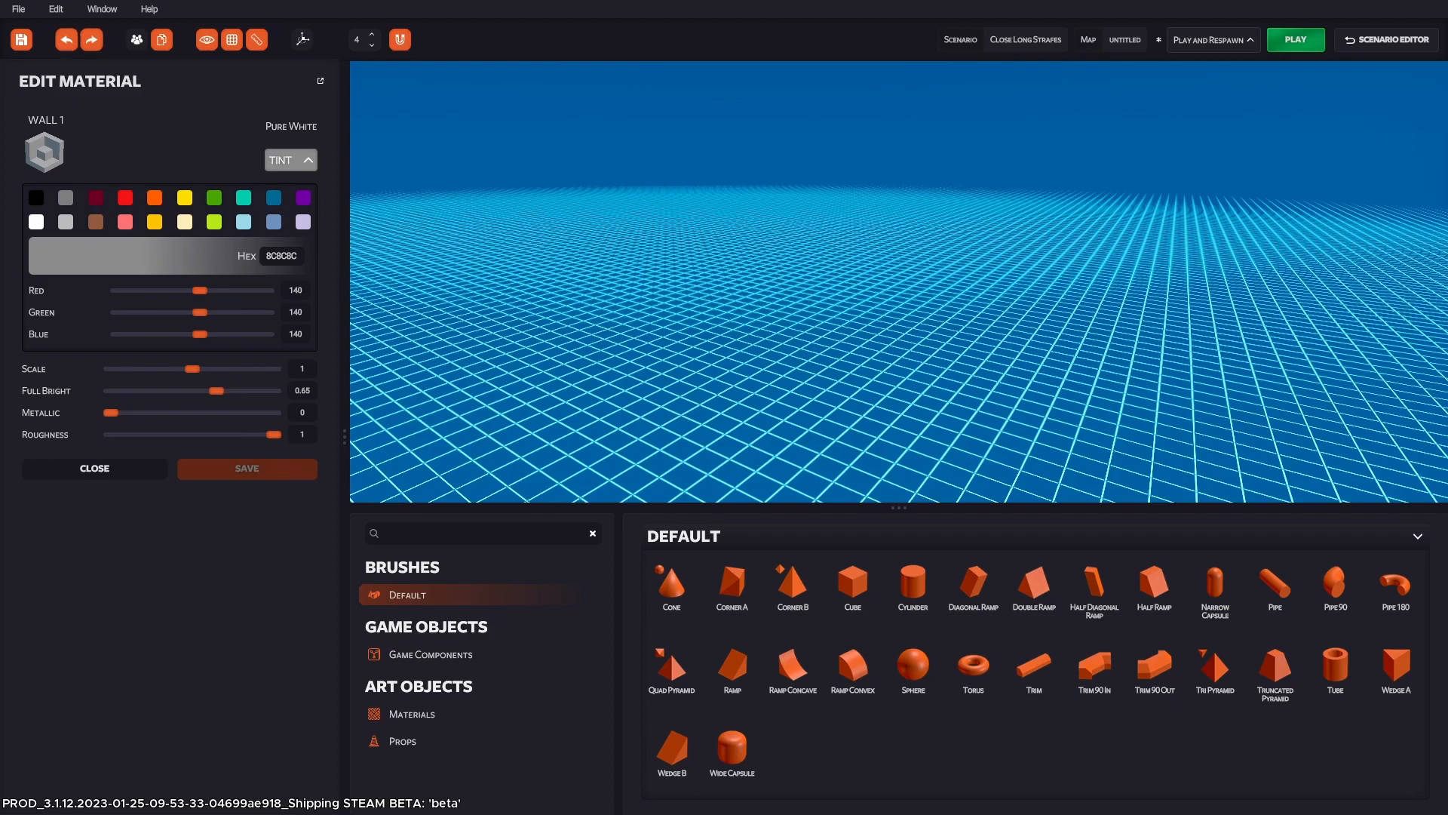
# Undo the cube deletions and redo them so that the map is empty.
pyautogui.hotkey('ctrl', 'z')
pyautogui.hotkey('ctrl', 'z')
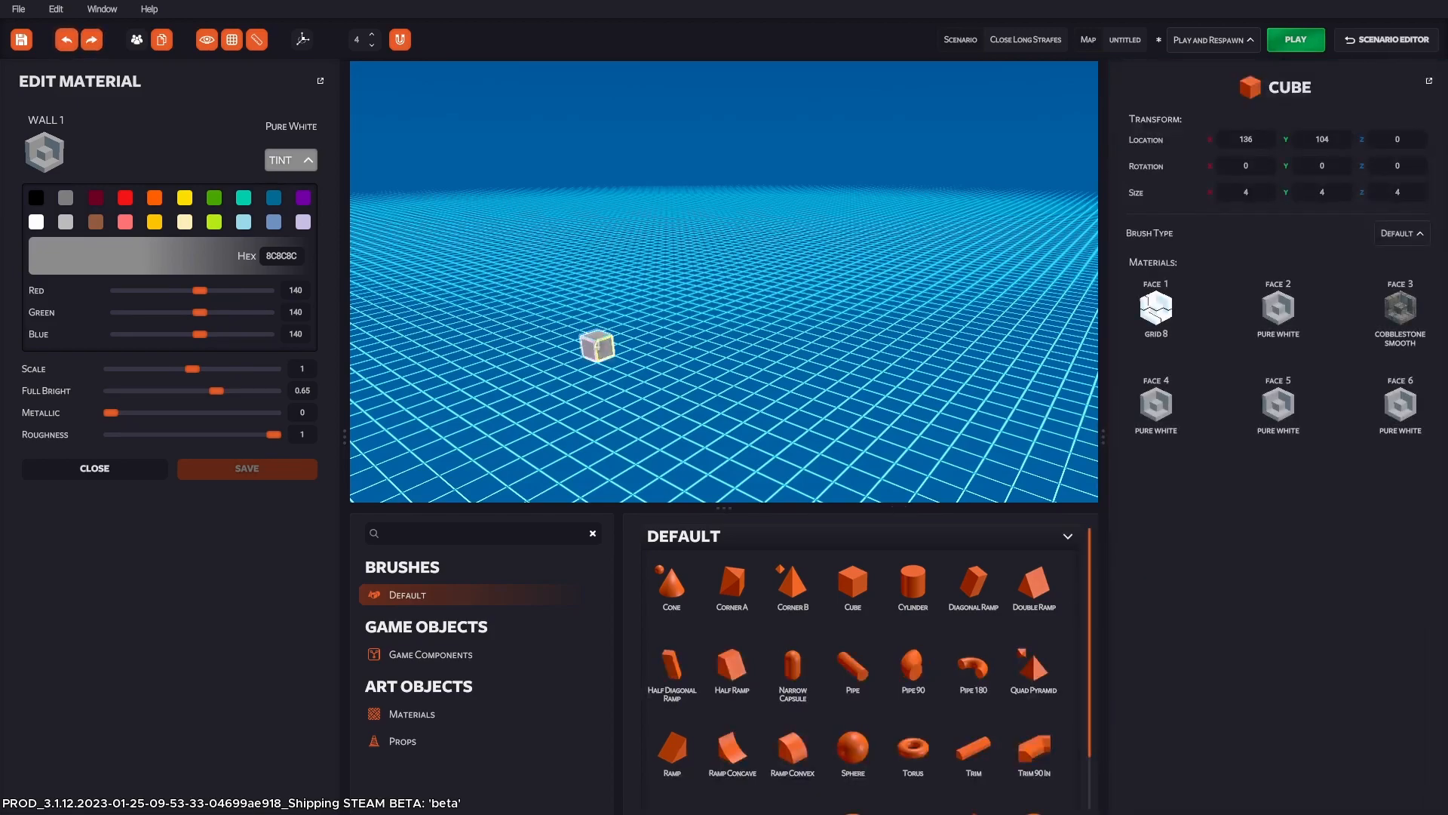
pyautogui.hotkey('ctrl', 'z')
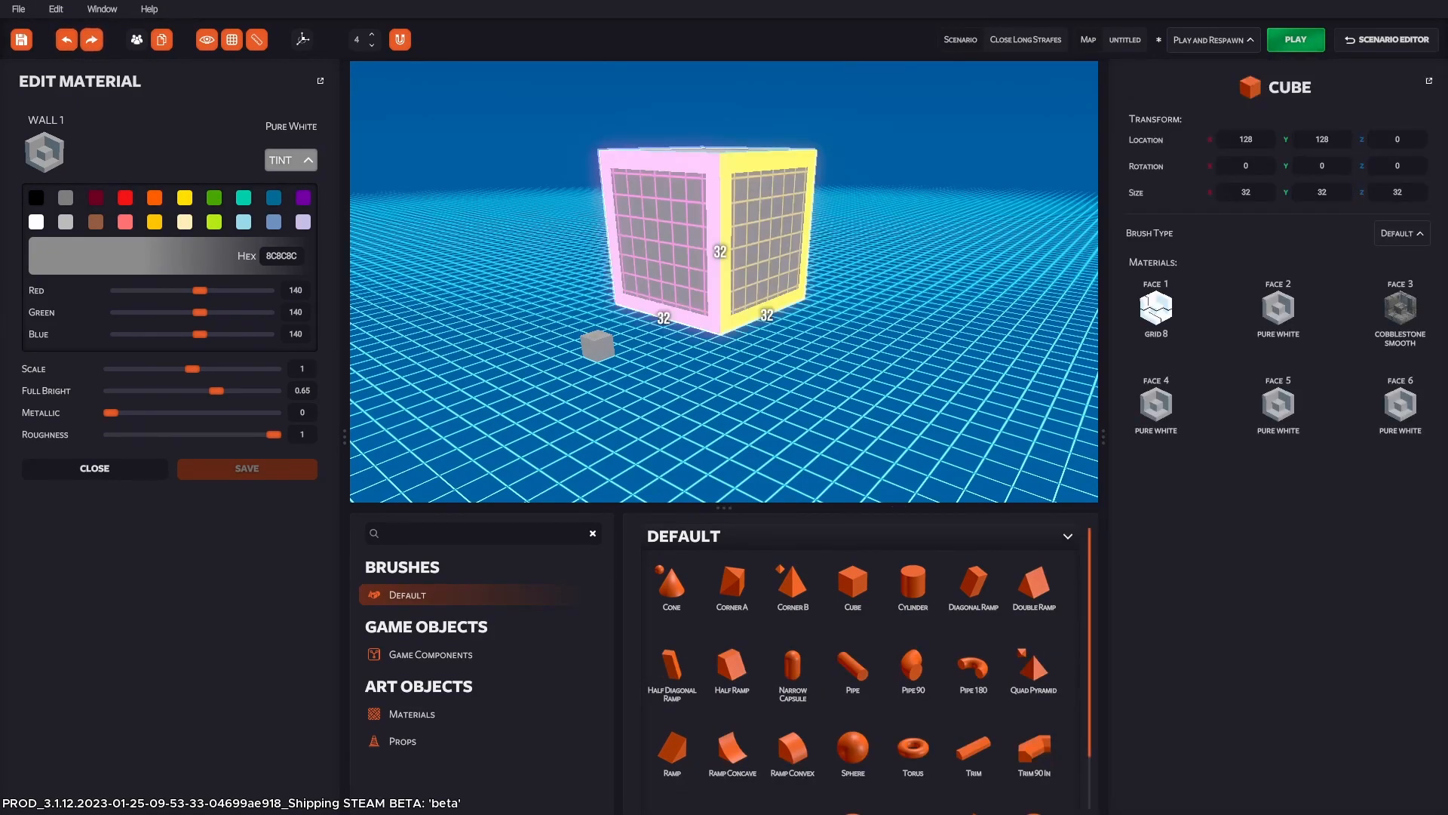
pyautogui.hotkey('ctrl', 'y')
pyautogui.hotkey('ctrl', 'y')
pyautogui.hotkey('ctrl', 'y')
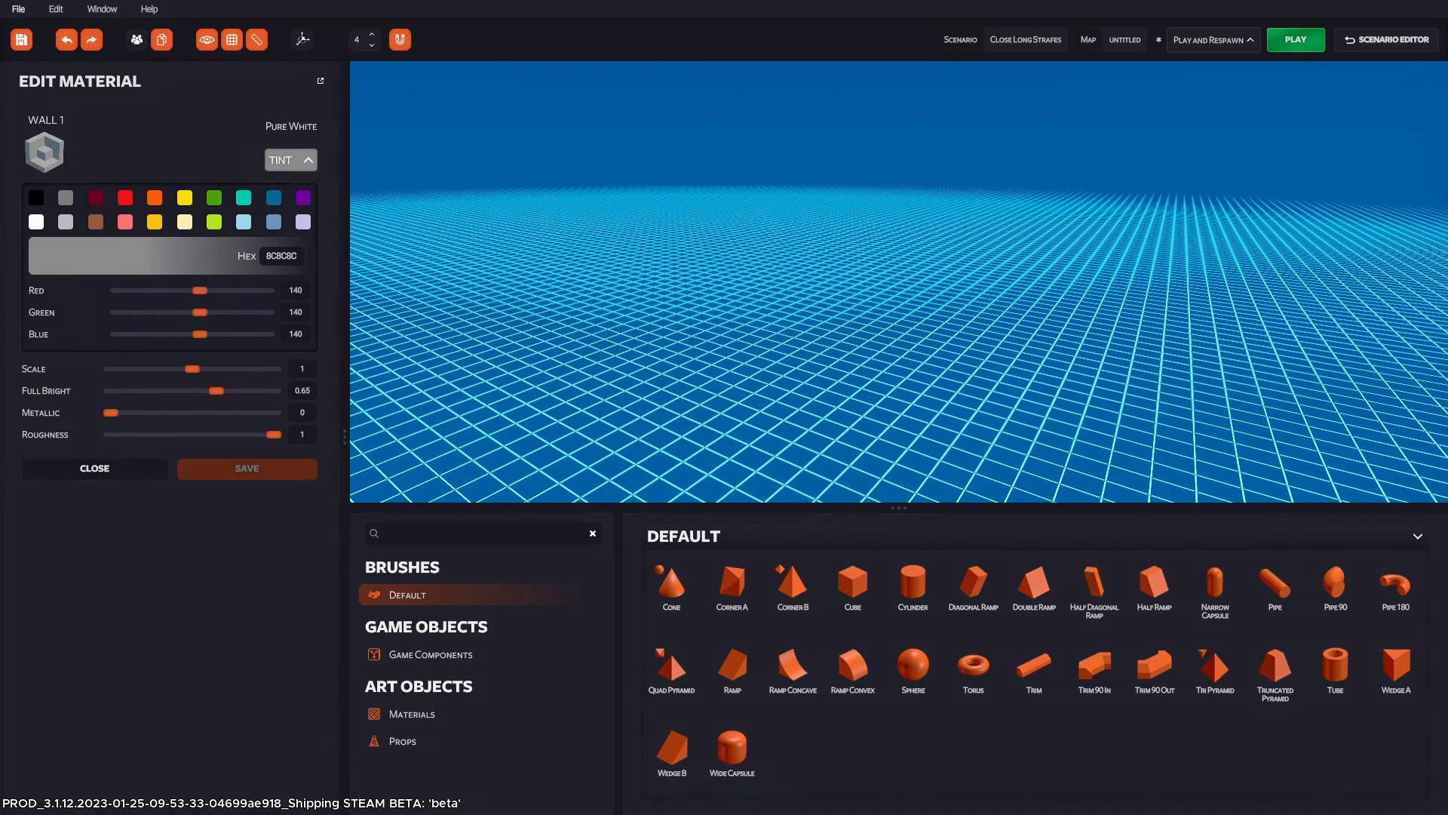
# Review the editor's key binds, from the movement keys through the manipulation keys, and close the list without changes.
pyautogui.click(18, 9)
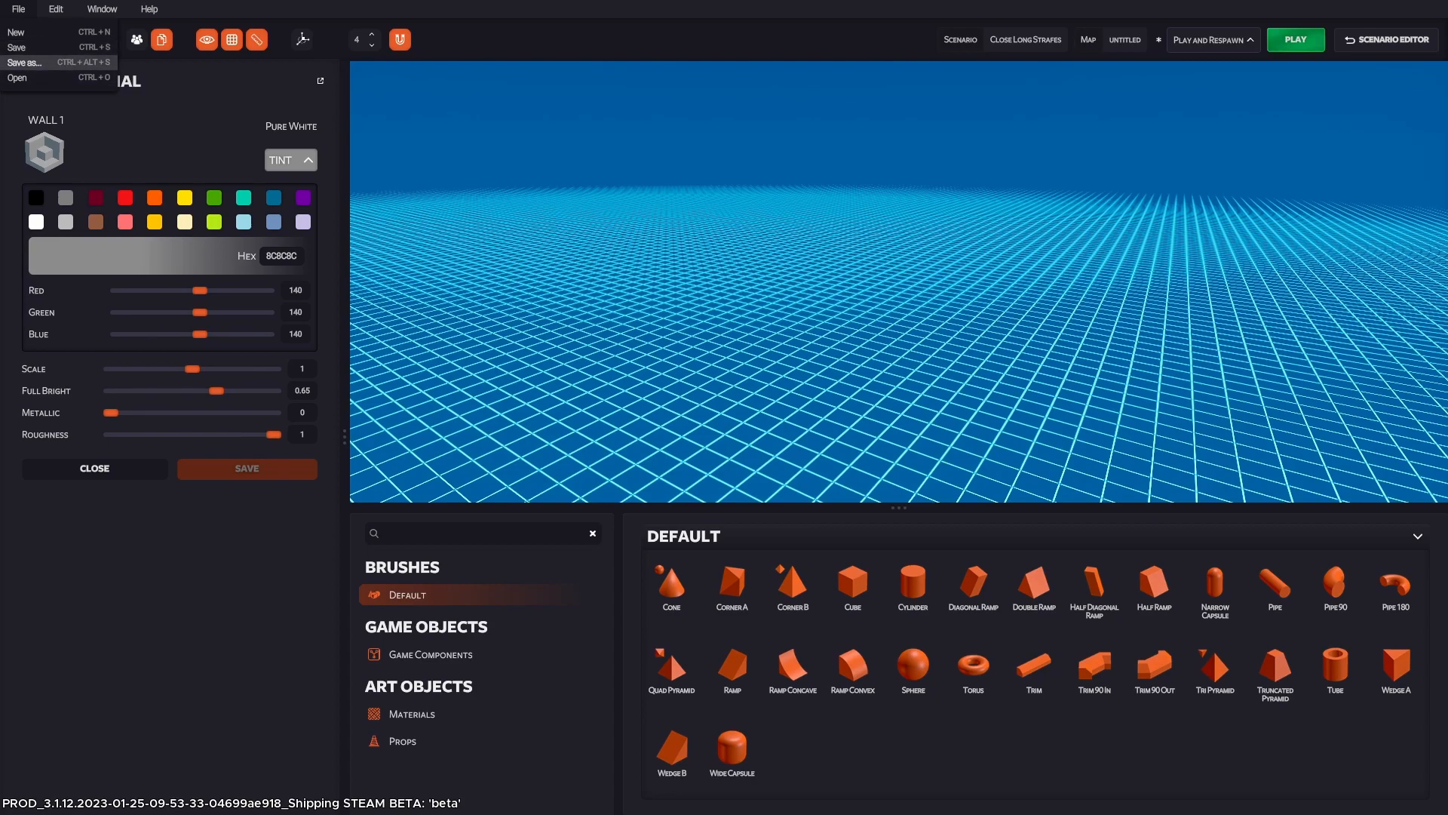
pyautogui.click(56, 9)
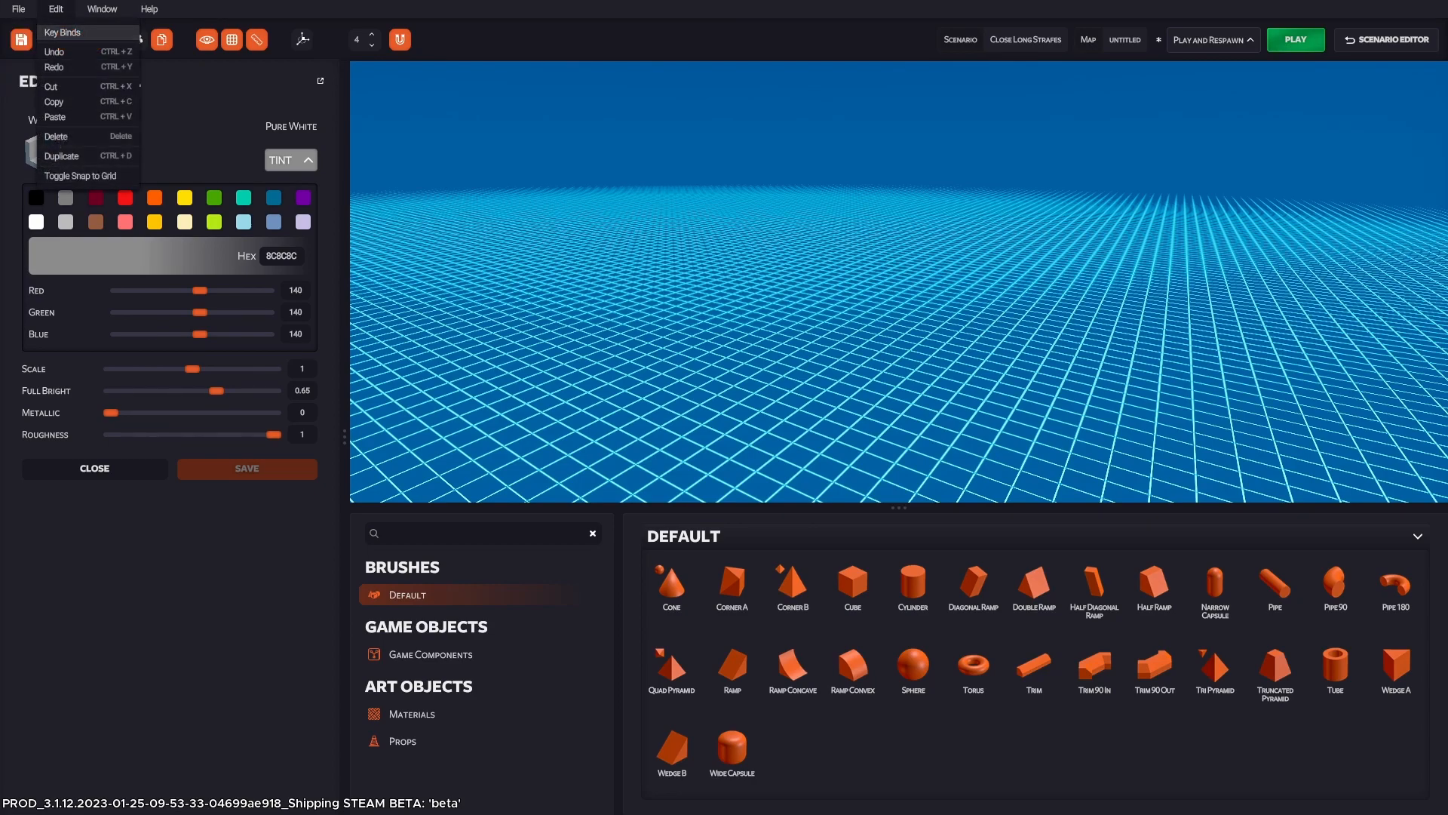
pyautogui.press('Return')
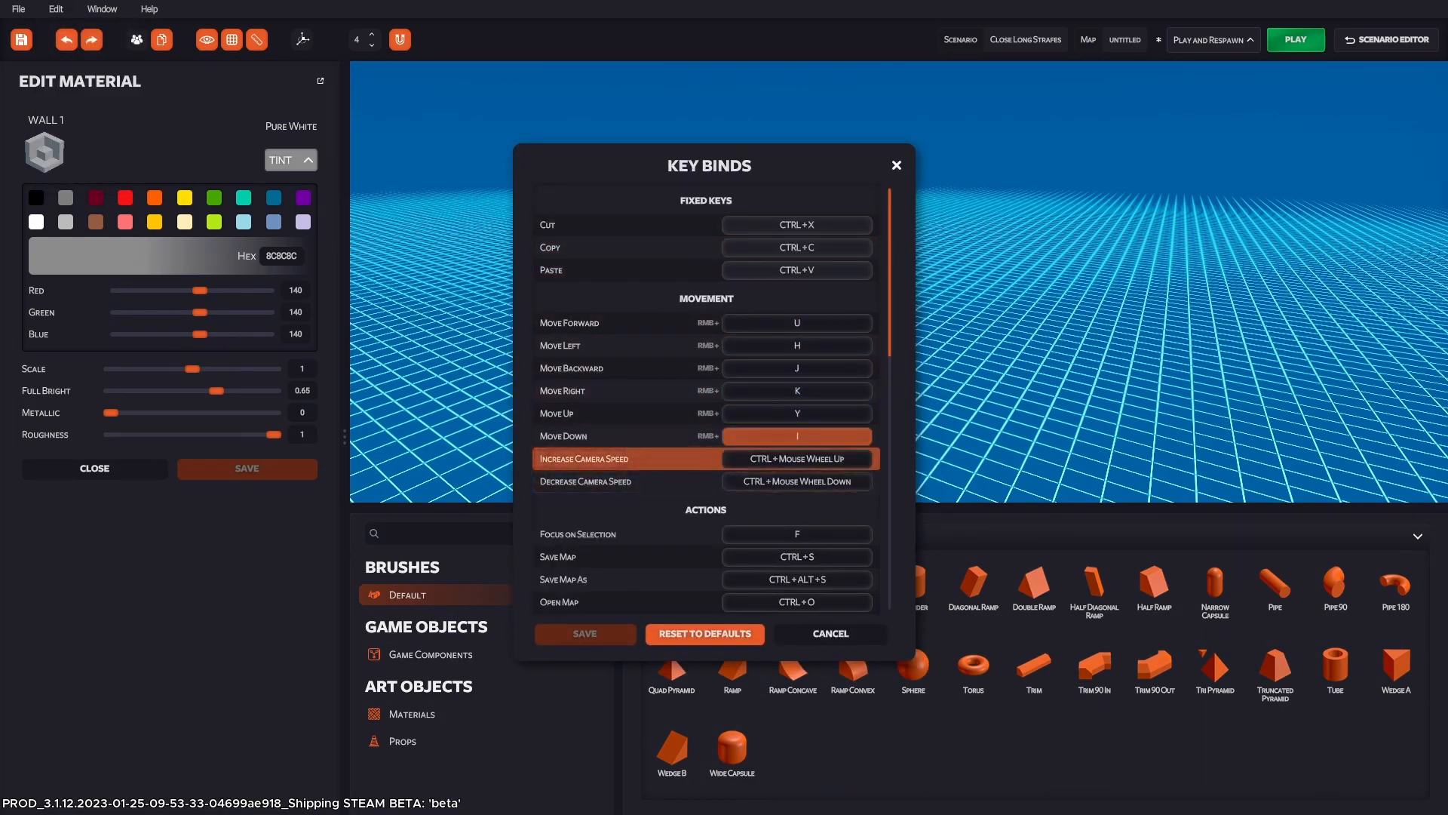
pyautogui.scroll(-6, 797, 445)
pyautogui.scroll(-3, 797, 451)
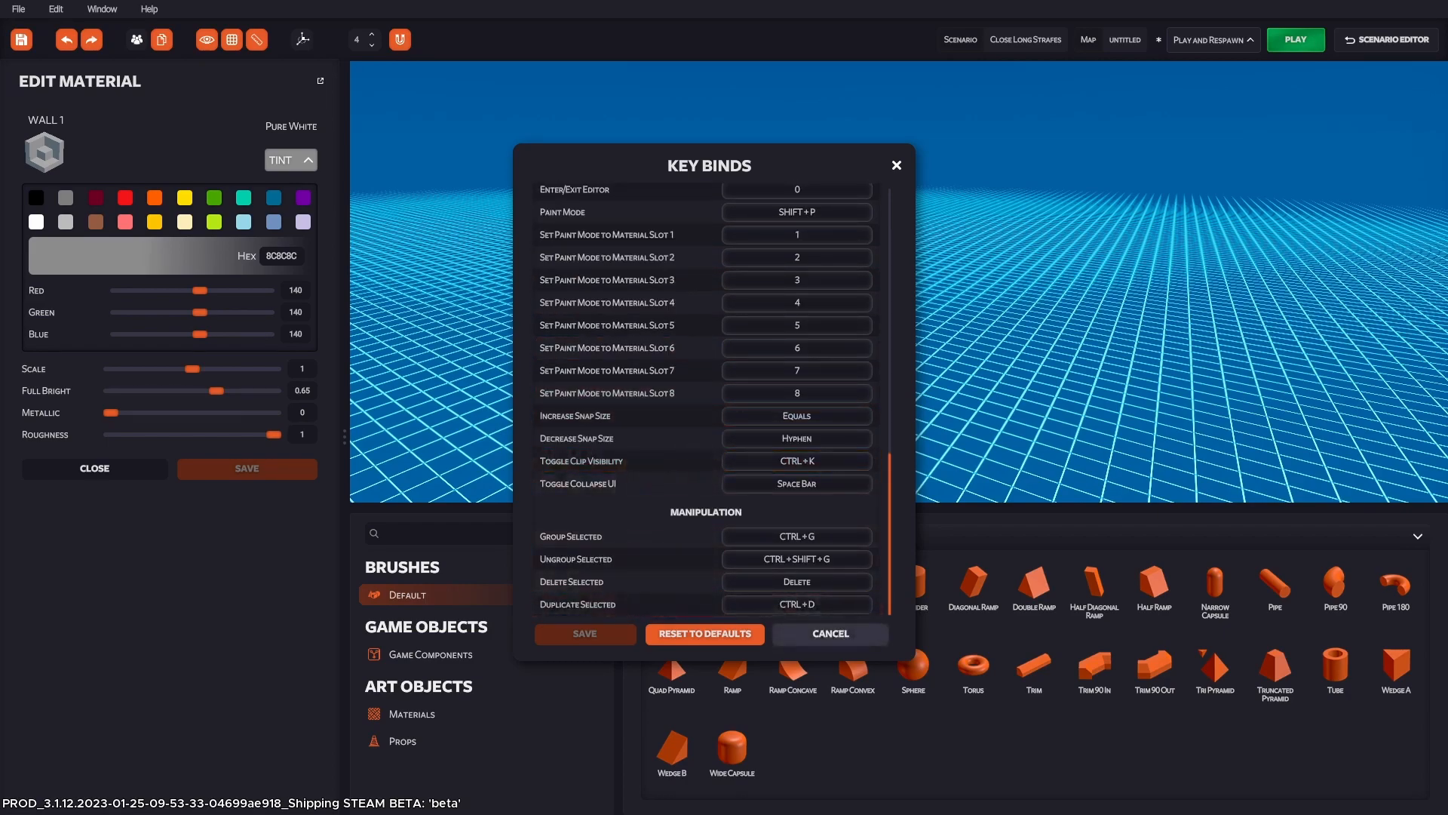
pyautogui.click(830, 634)
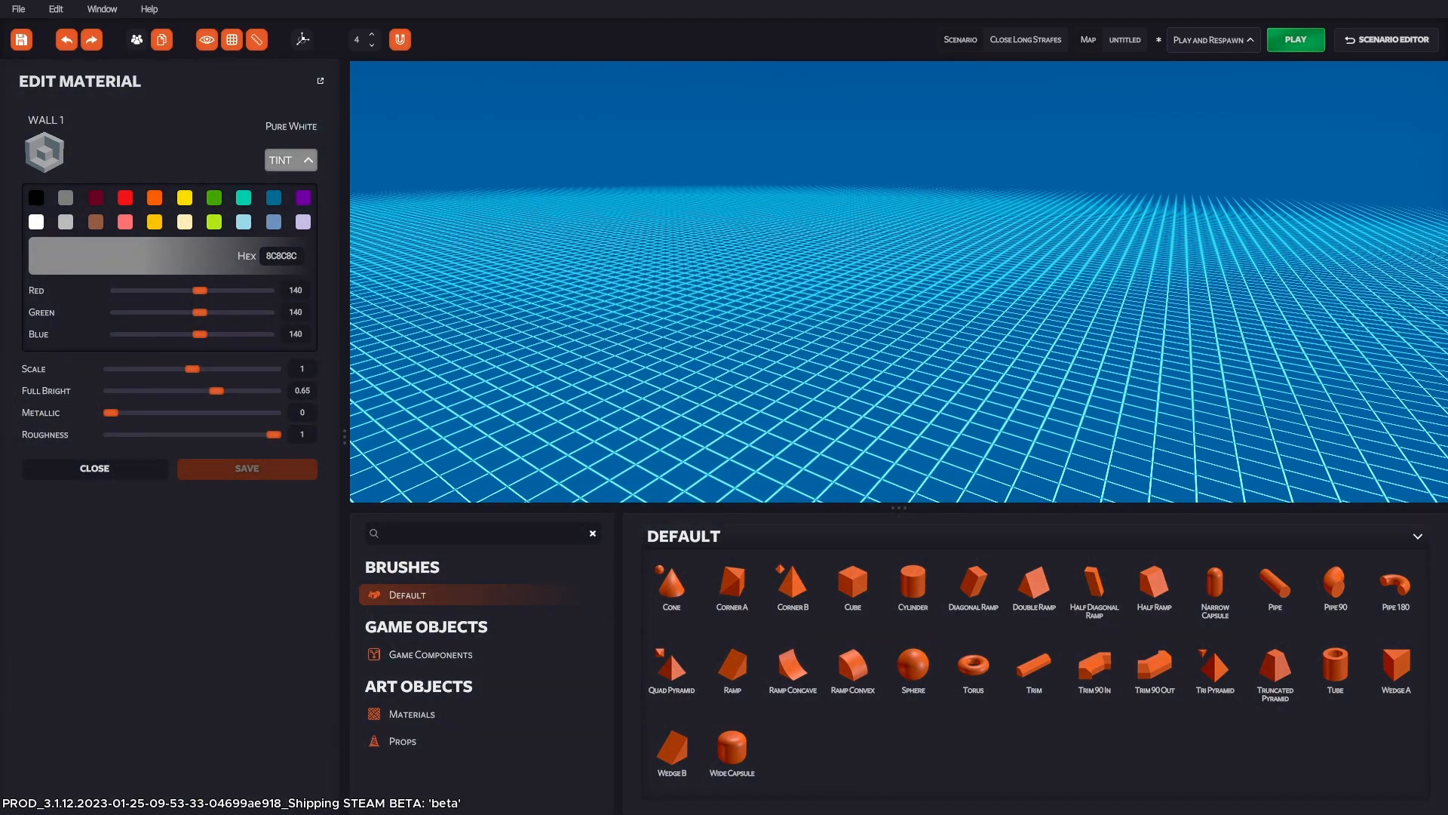
pyautogui.click(55, 9)
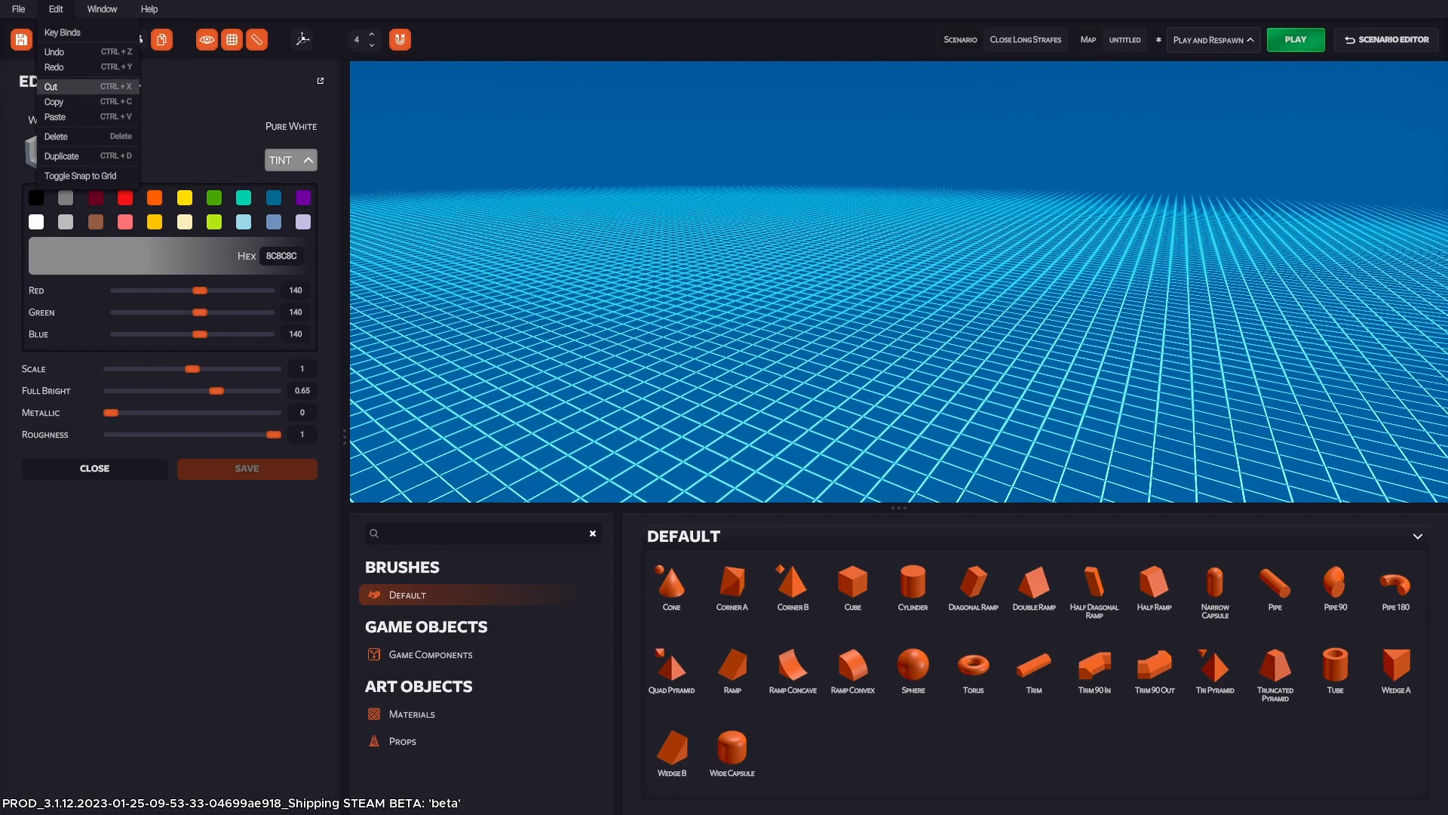
pyautogui.moveTo(102, 9)
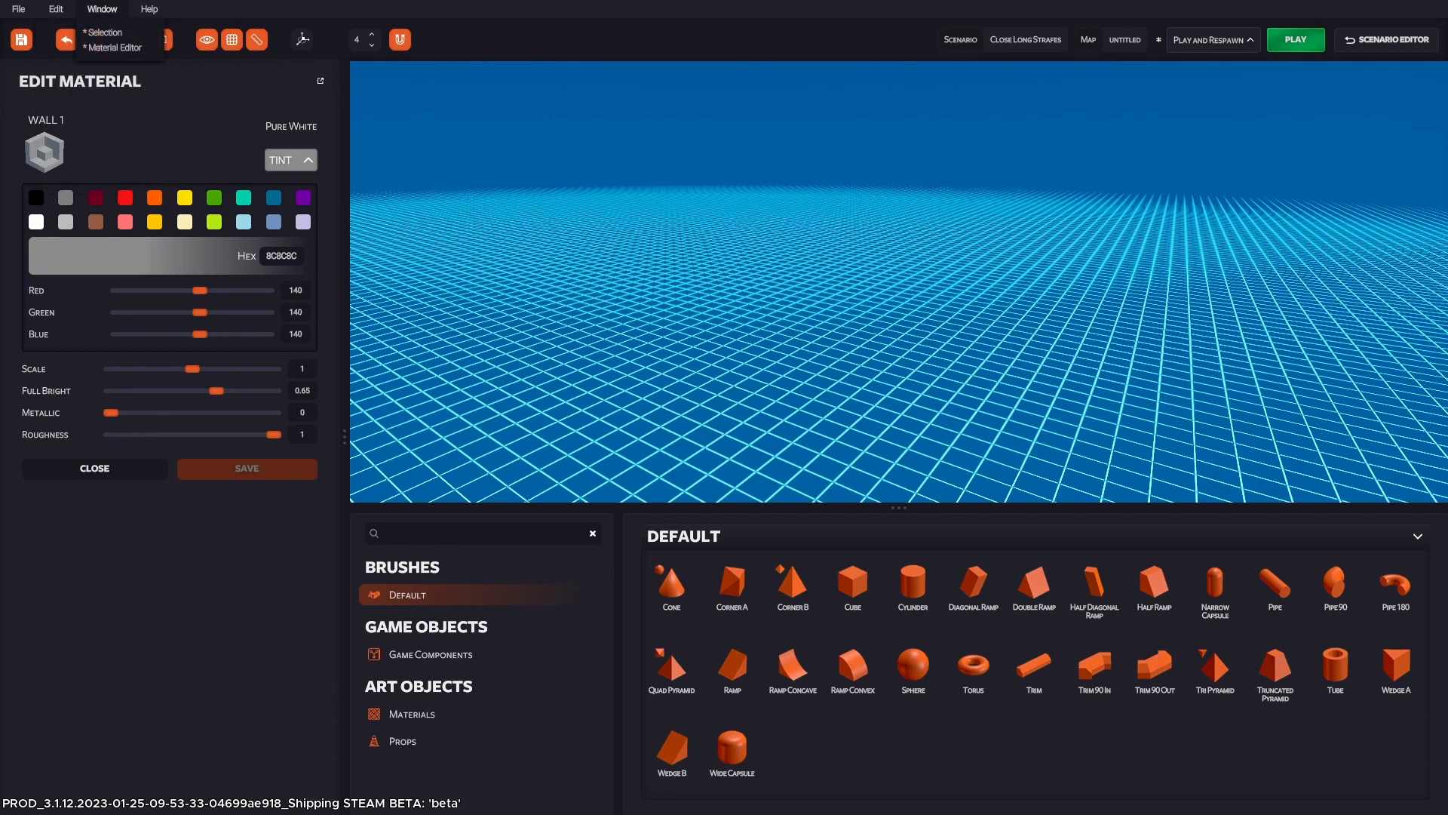
pyautogui.moveTo(18, 9)
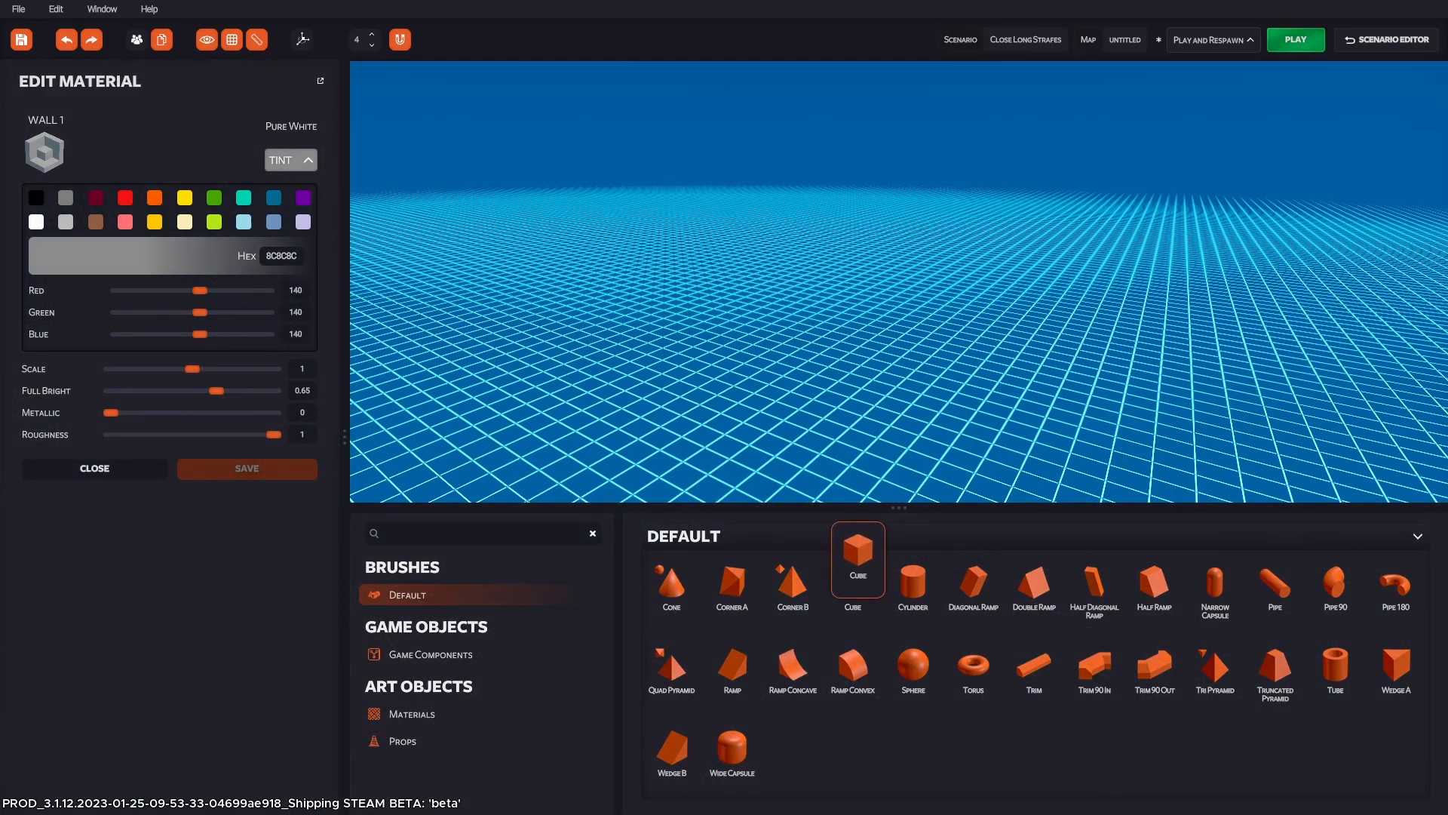
# Place a 4-unit cube on the grid and set its X and Y location to 0.
pyautogui.click(853, 582)
pyautogui.click(751, 374)
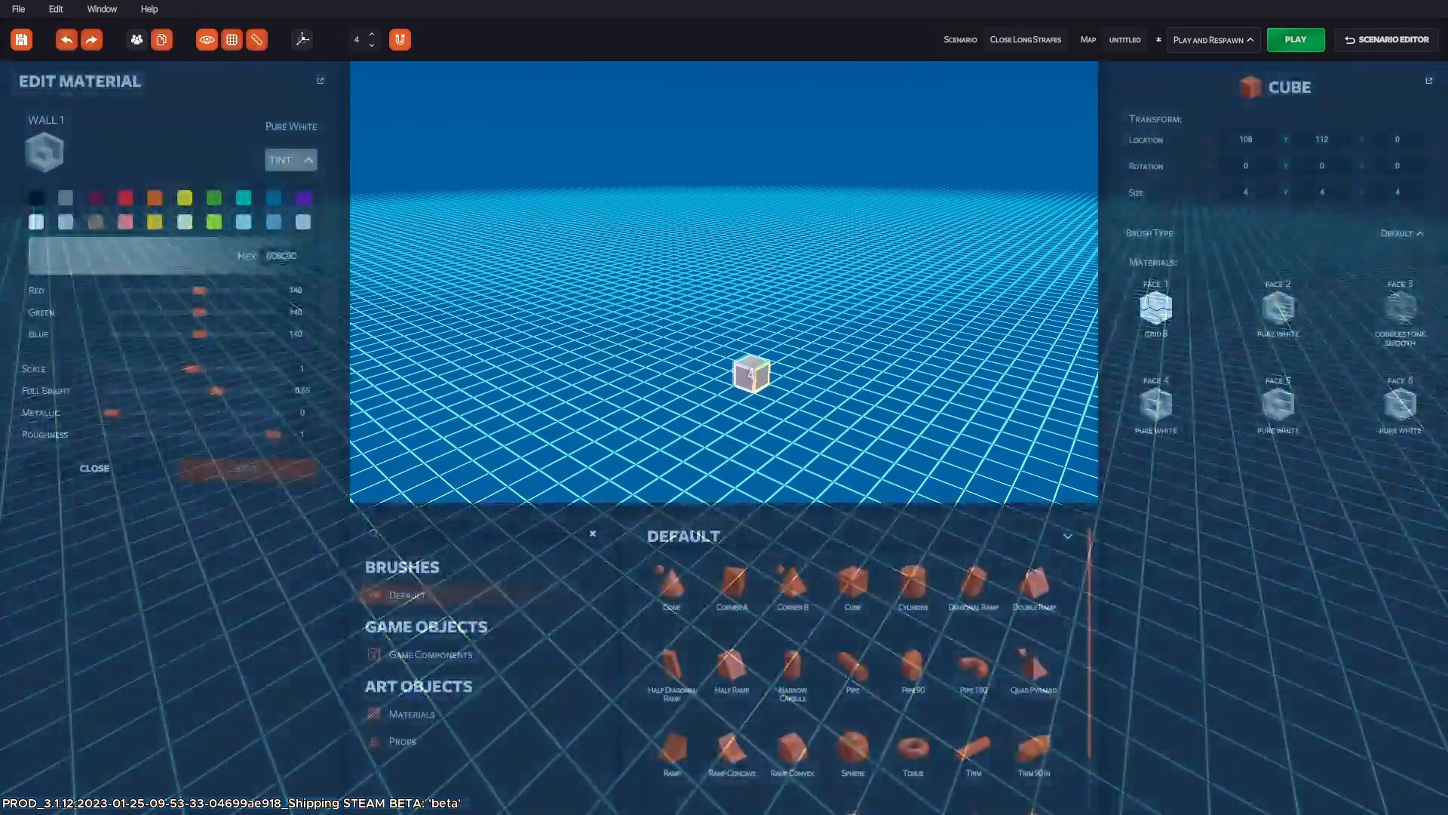
pyautogui.press('Tab')
pyautogui.press('Tab')
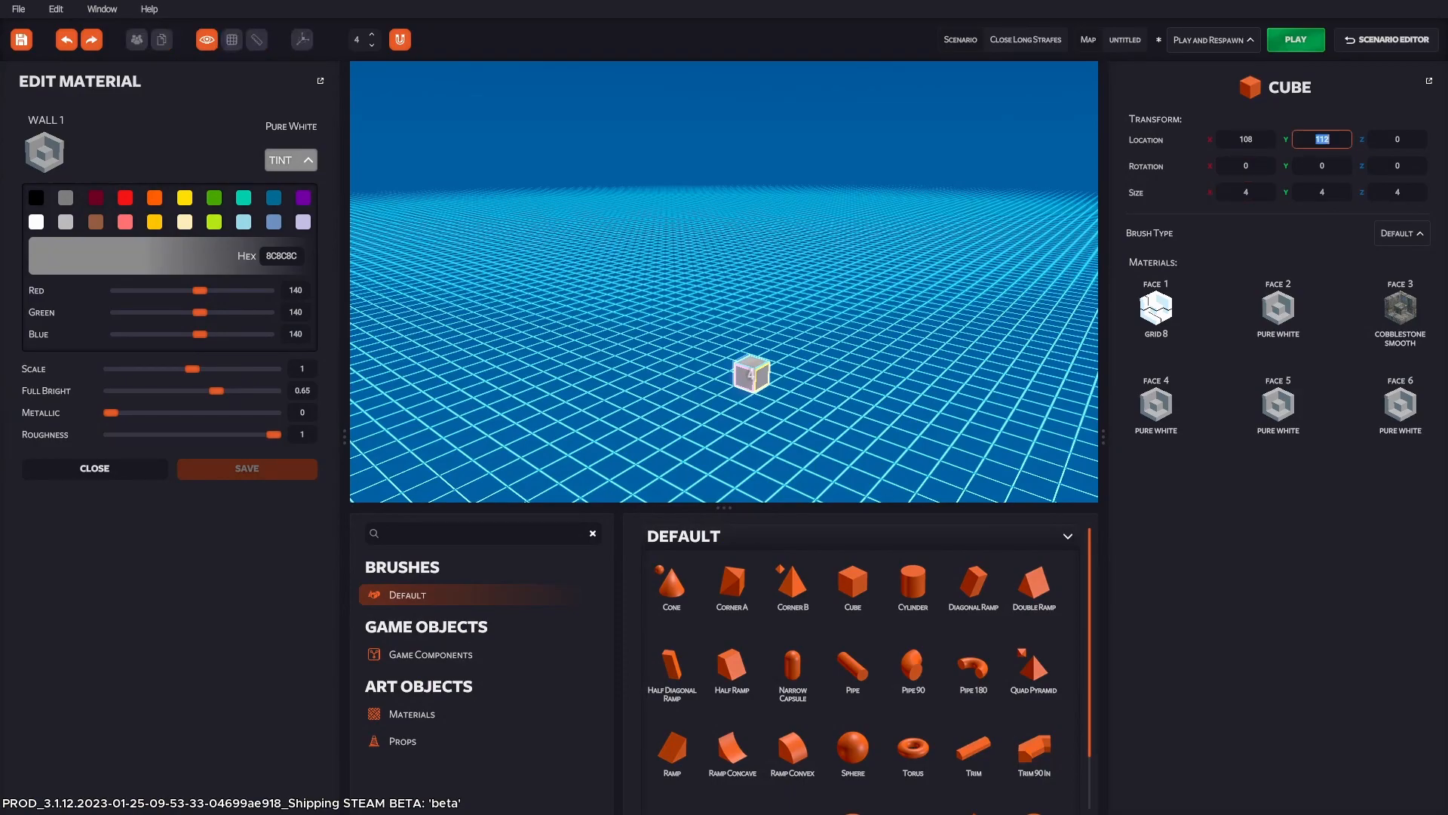
pyautogui.write('0')
pyautogui.hotkey('shift', 'Tab')
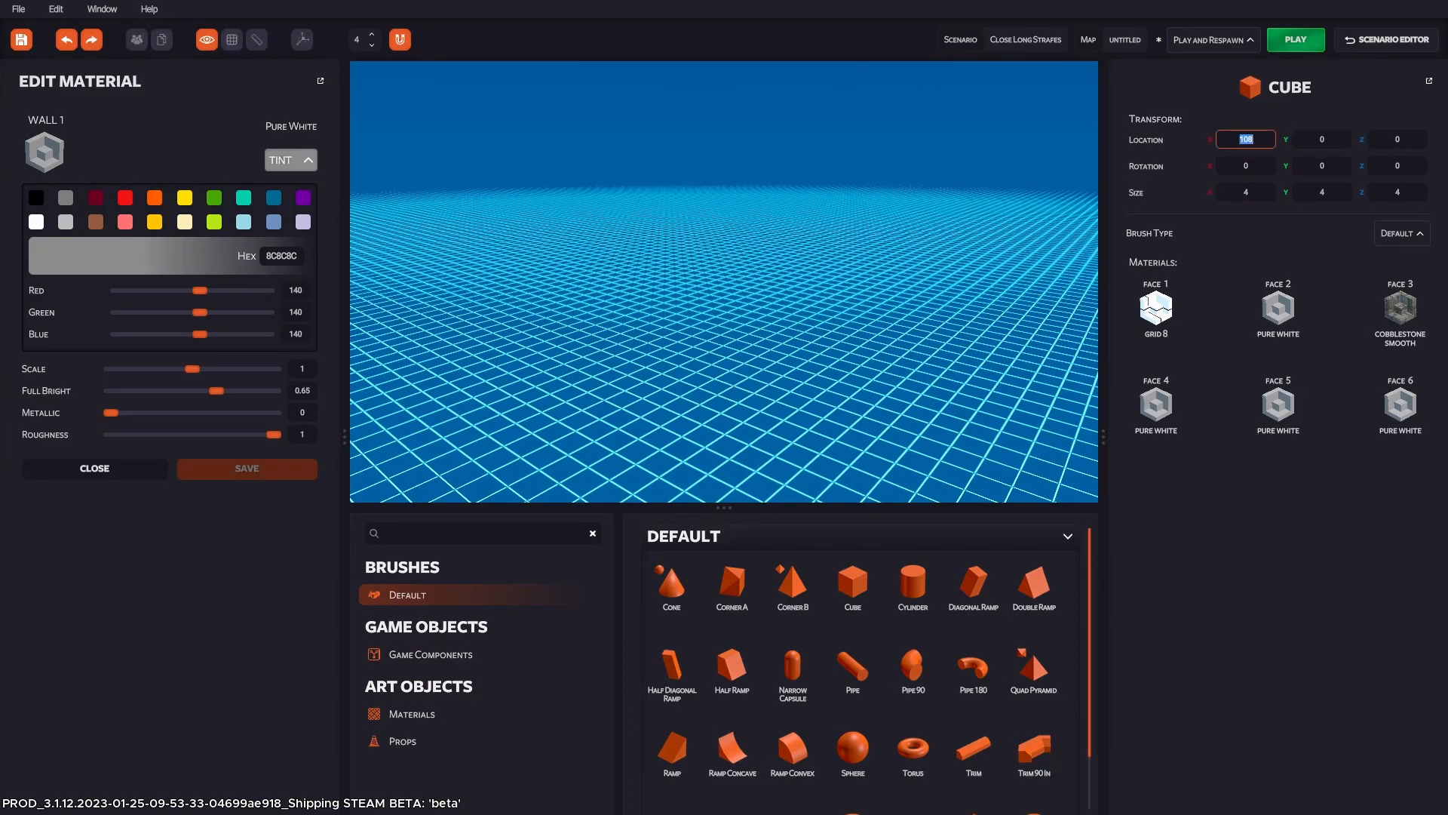
# Set the cube's X and Y size to 1000 to make a large floor.
pyautogui.moveTo(724, 282); pyautogui.dragTo(1048, 349, button='right')
pyautogui.press('w')
pyautogui.click(1246, 192)
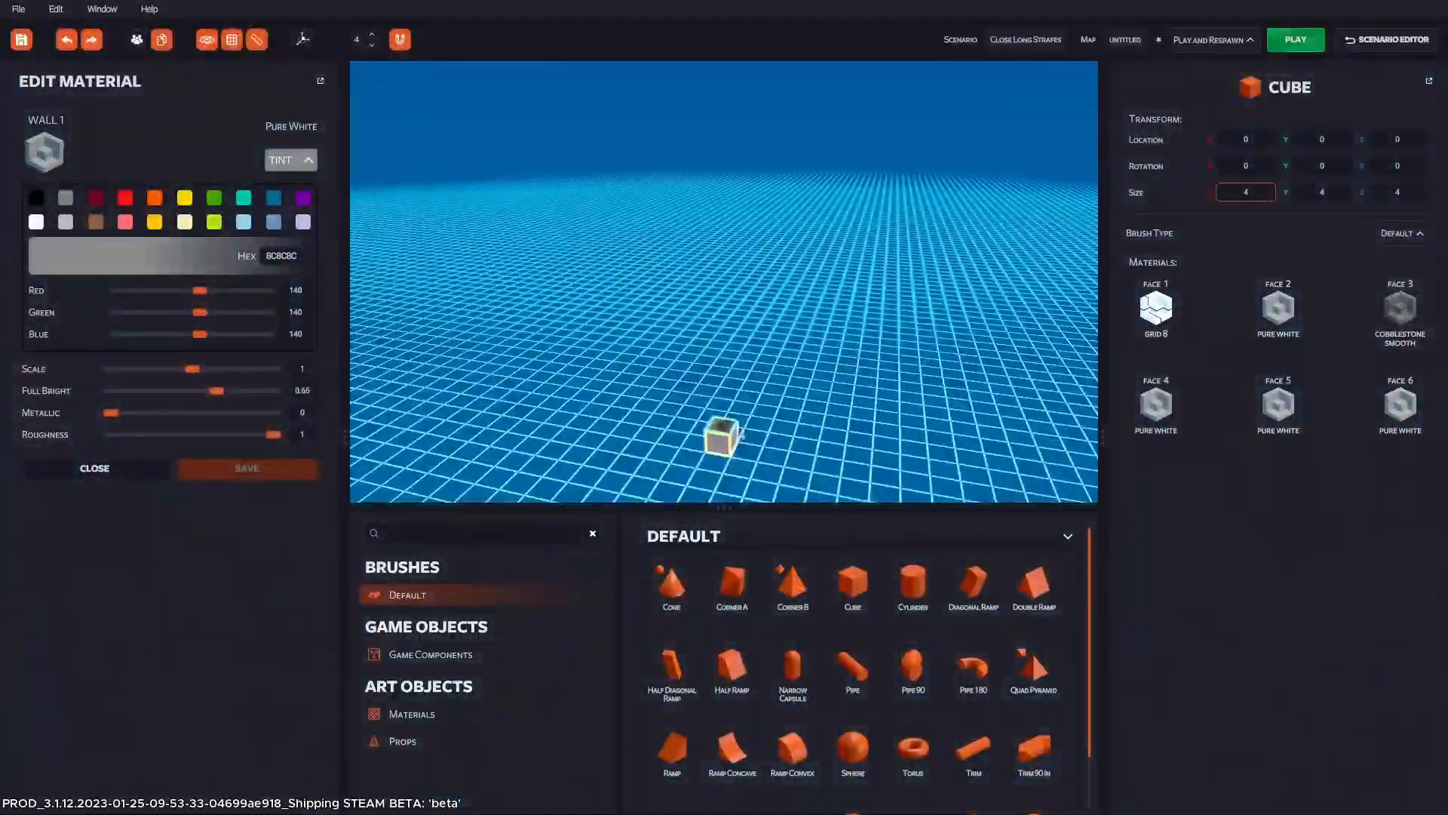
pyautogui.write('10')
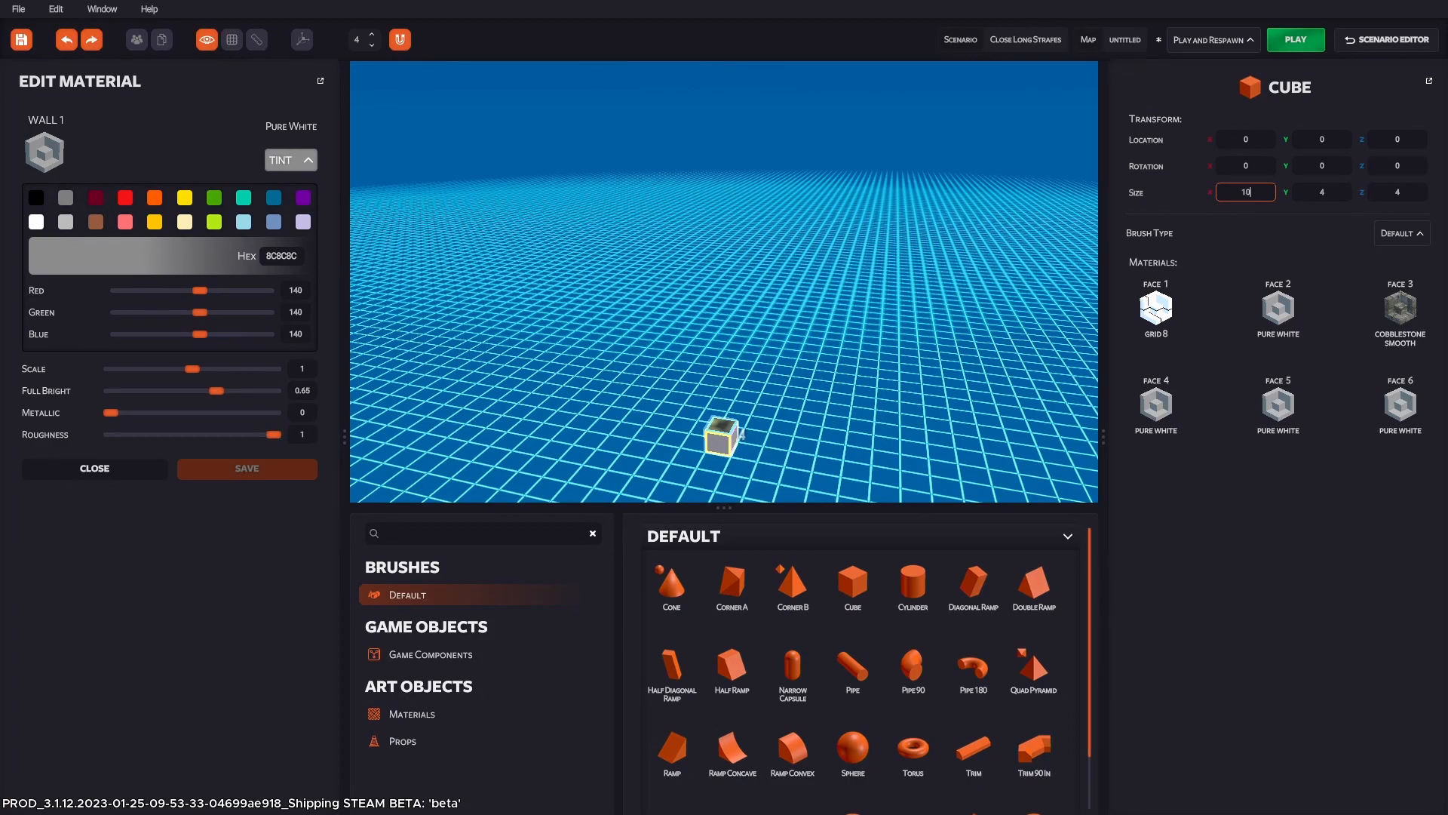
pyautogui.write('0')
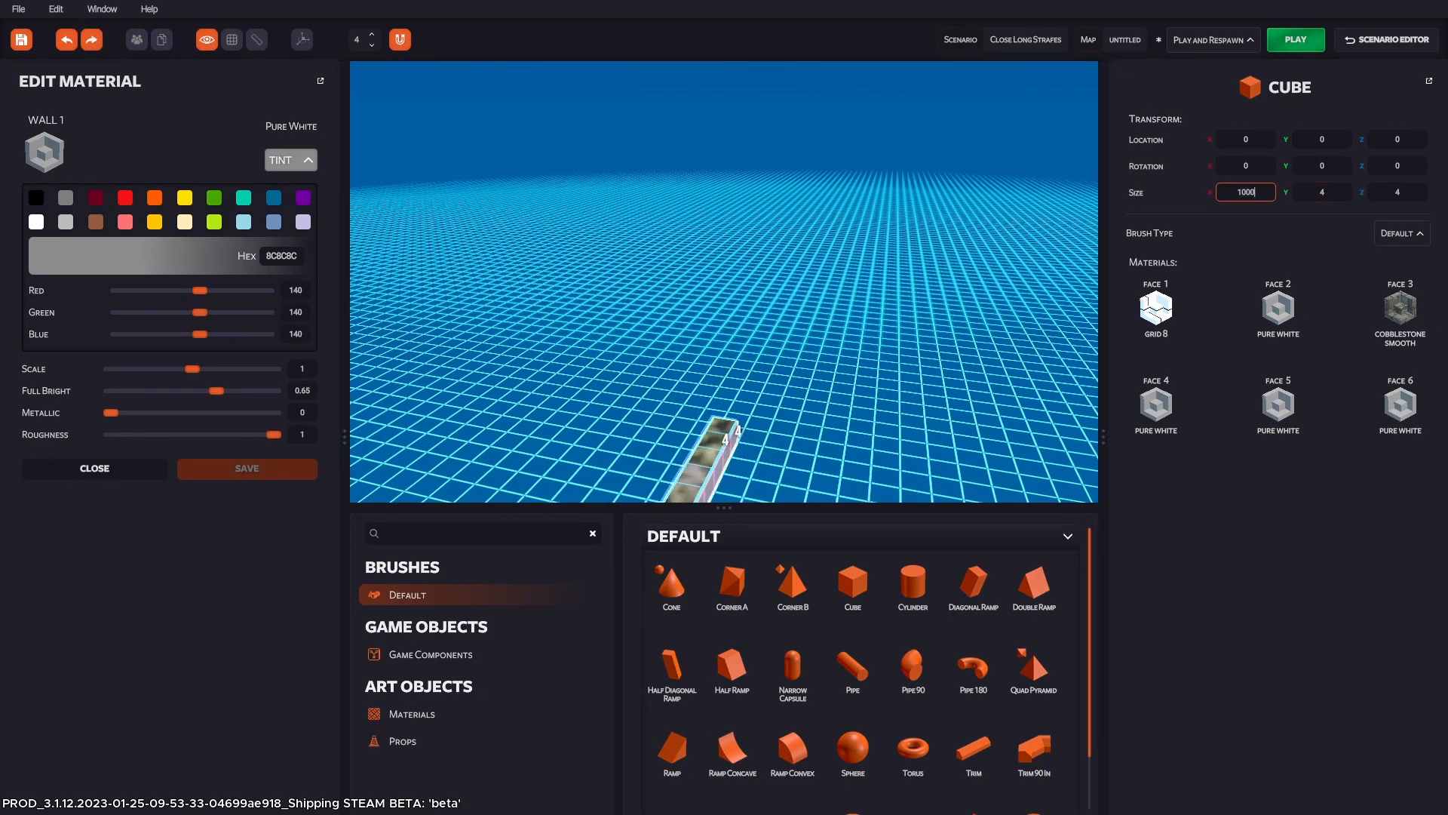
pyautogui.write('0')
pyautogui.press('Tab')
pyautogui.moveTo(725, 281); pyautogui.dragTo(470, 233, button='right')
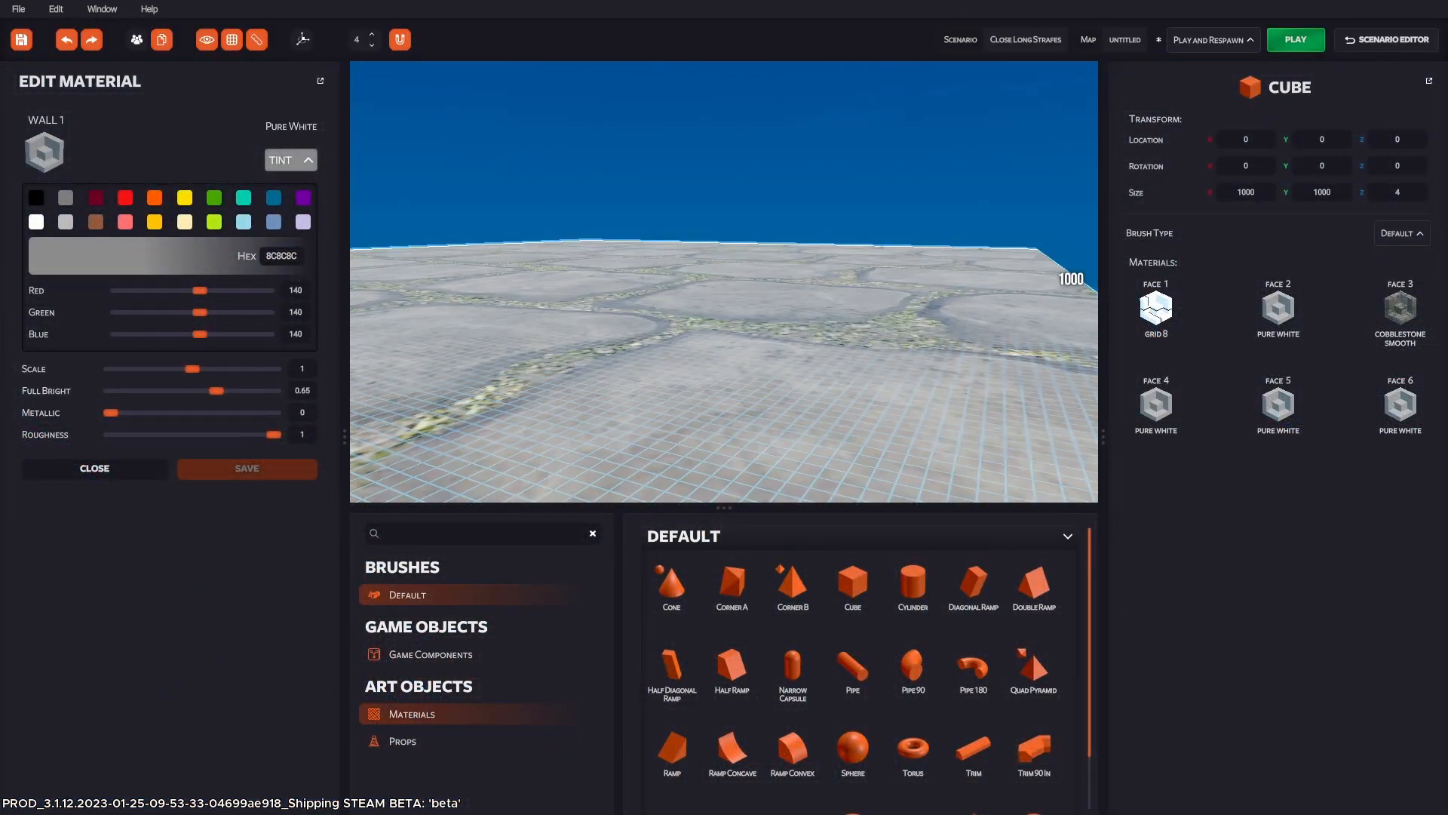
# Apply the theme's Pure White wall material to the top face of the large floor cube.
pyautogui.click(411, 714)
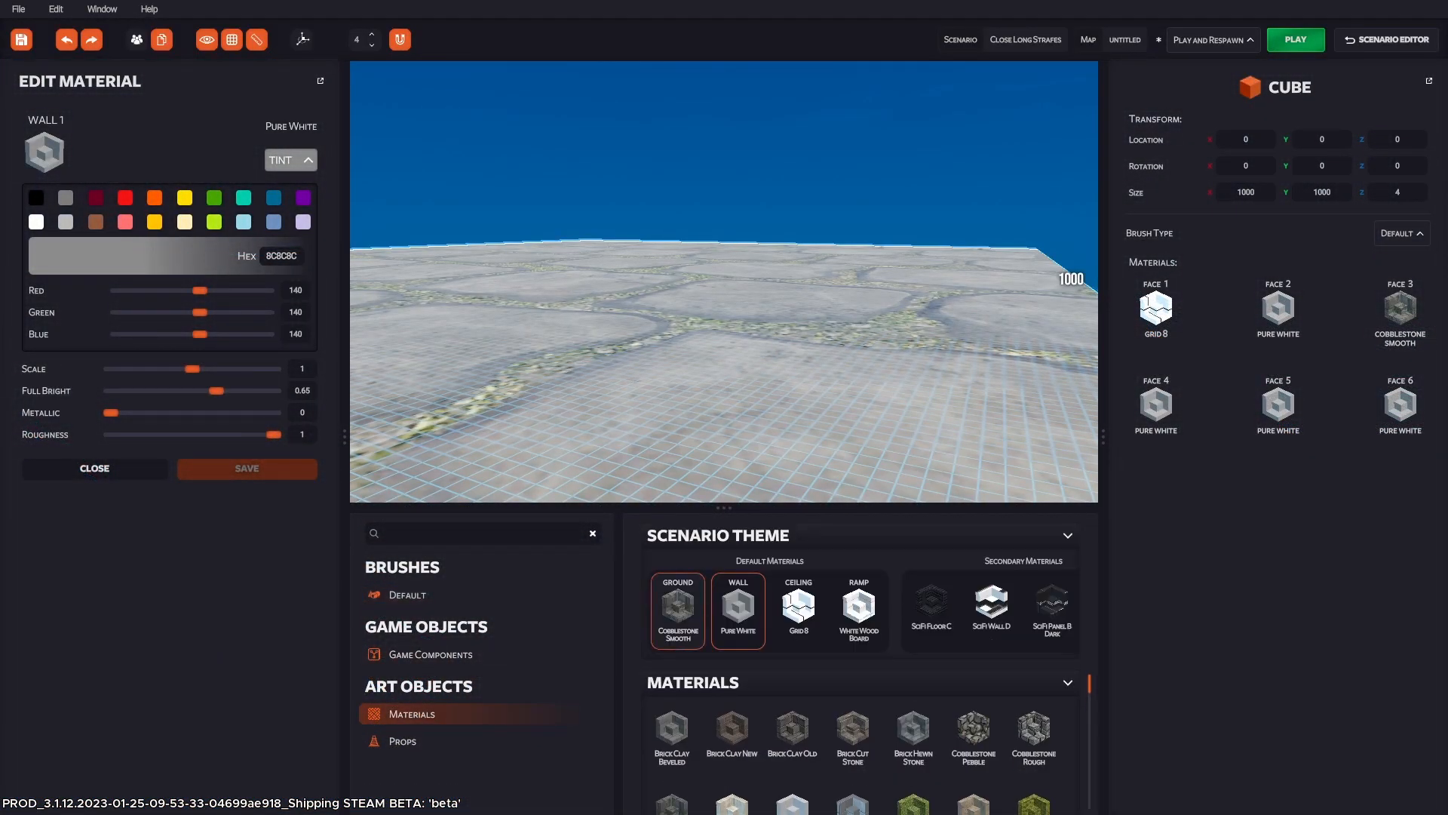
pyautogui.moveTo(738, 606); pyautogui.dragTo(724, 442)
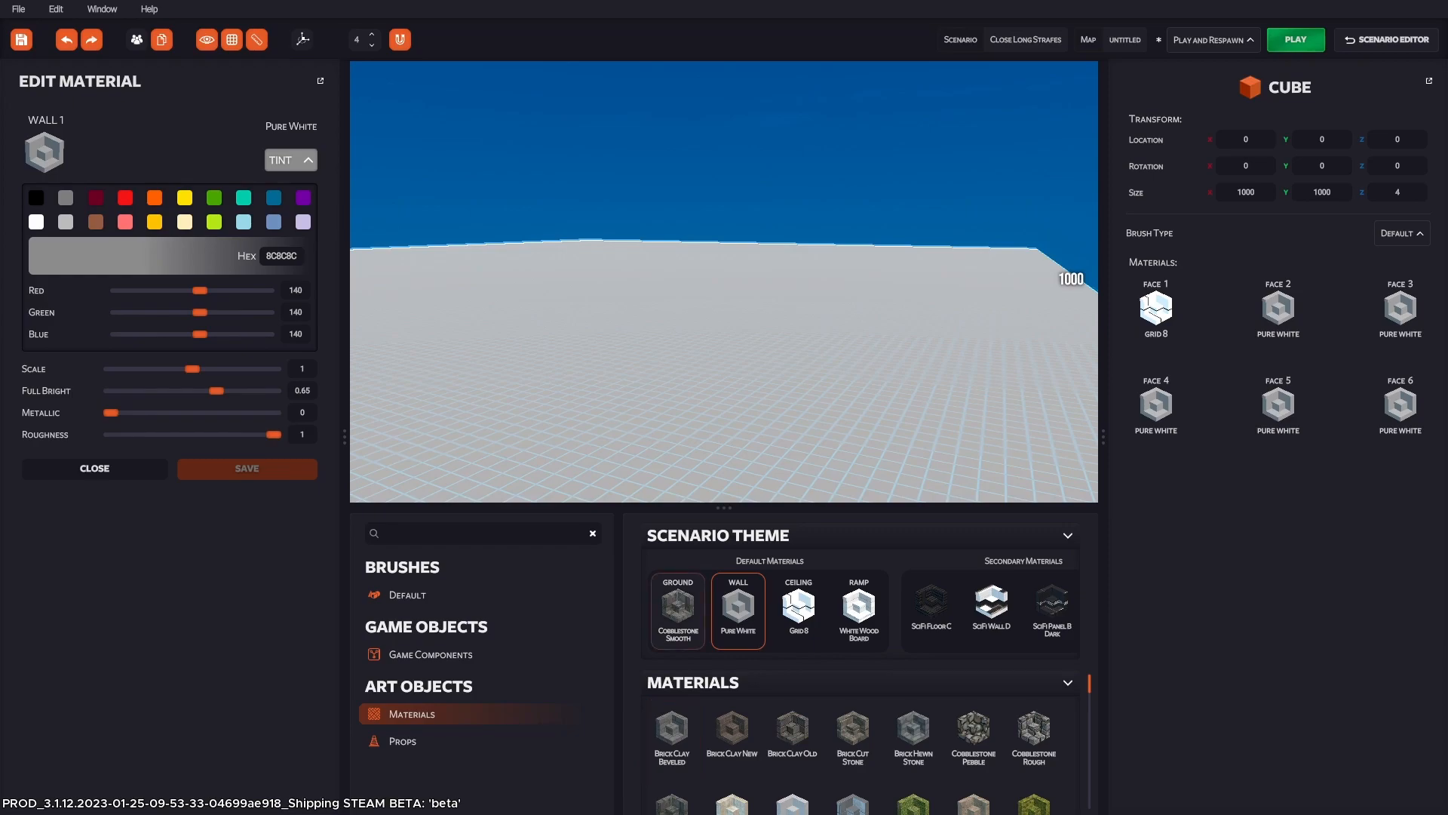
# Replace the theme's ground material with Brick Clay Beveled and apply it to the floor cube's top face.
pyautogui.click(678, 607)
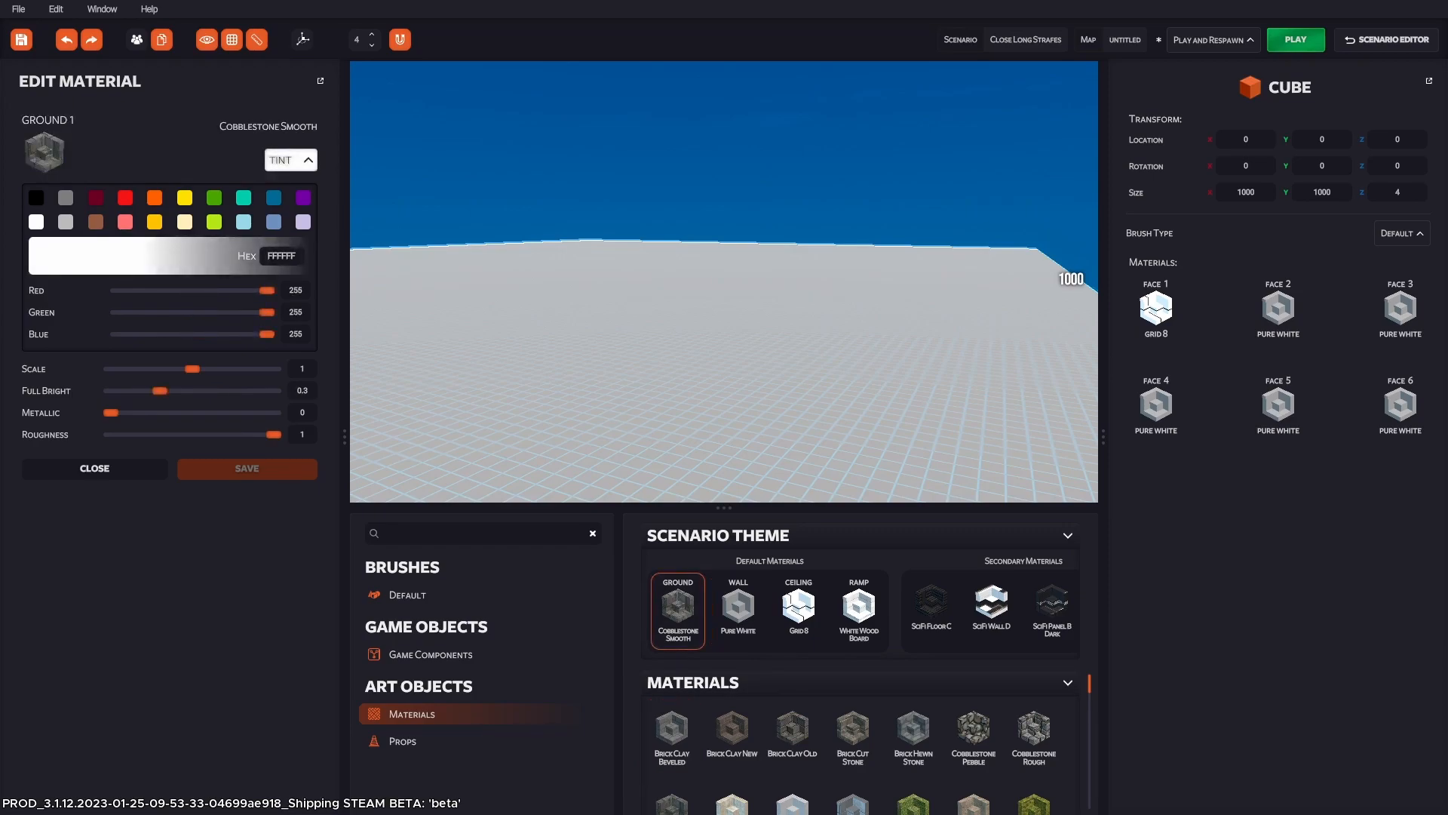
pyautogui.moveTo(672, 737); pyautogui.dragTo(678, 609)
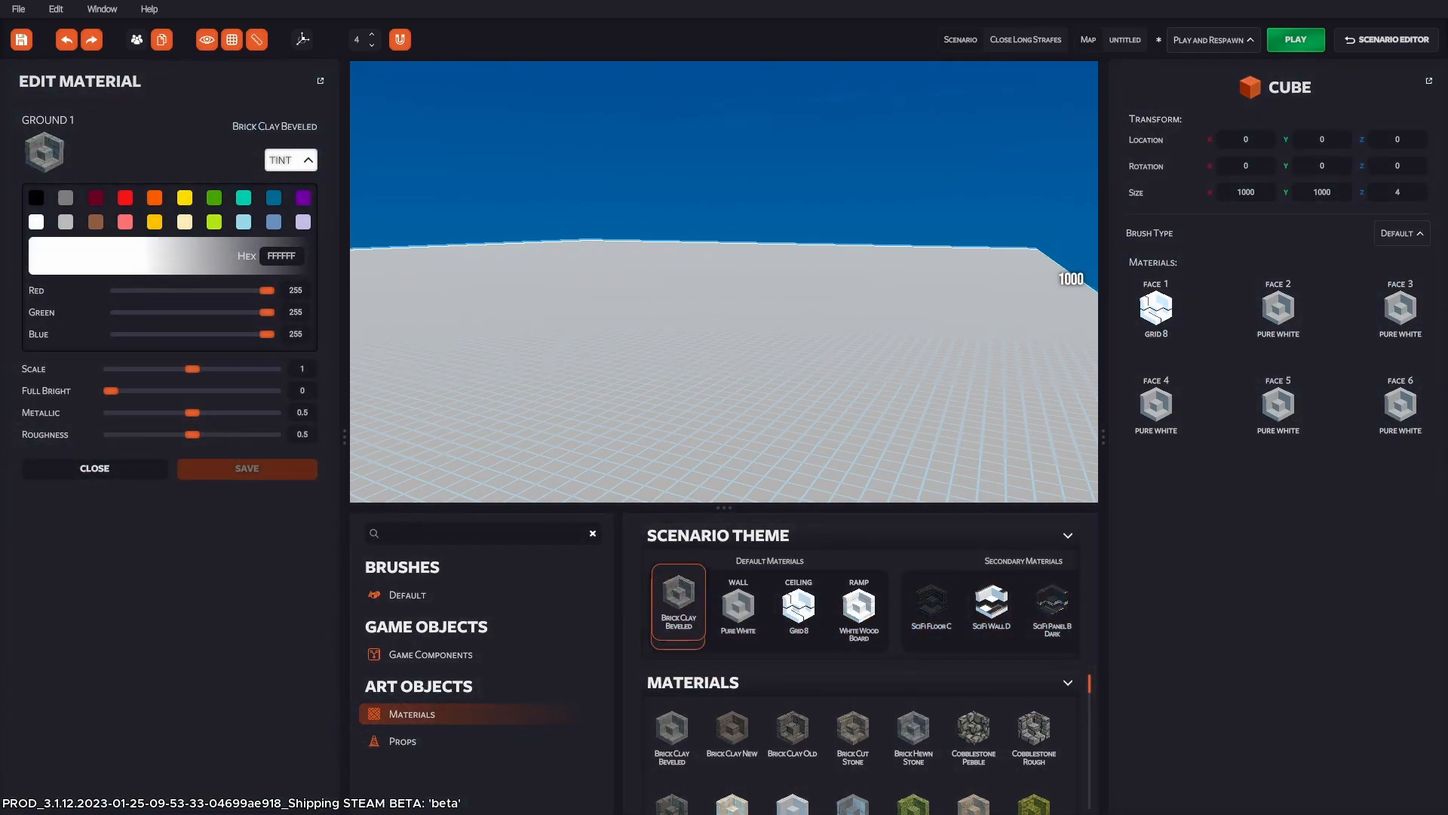
pyautogui.moveTo(679, 607); pyautogui.dragTo(645, 433)
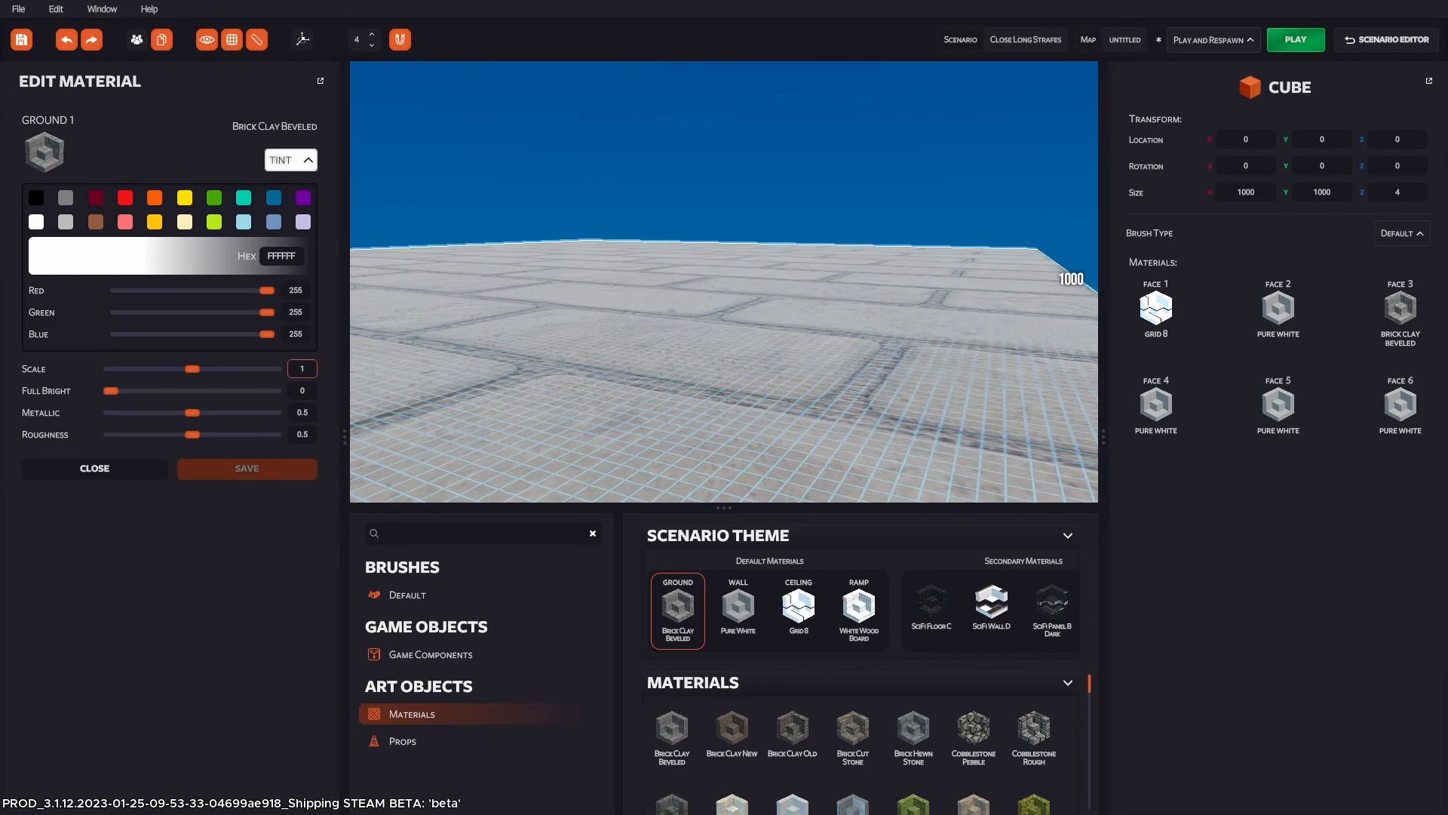
# Set the scale of the Brick Clay Beveled ground material to 0.5 and save it.
pyautogui.click(302, 368)
pyautogui.write('0')
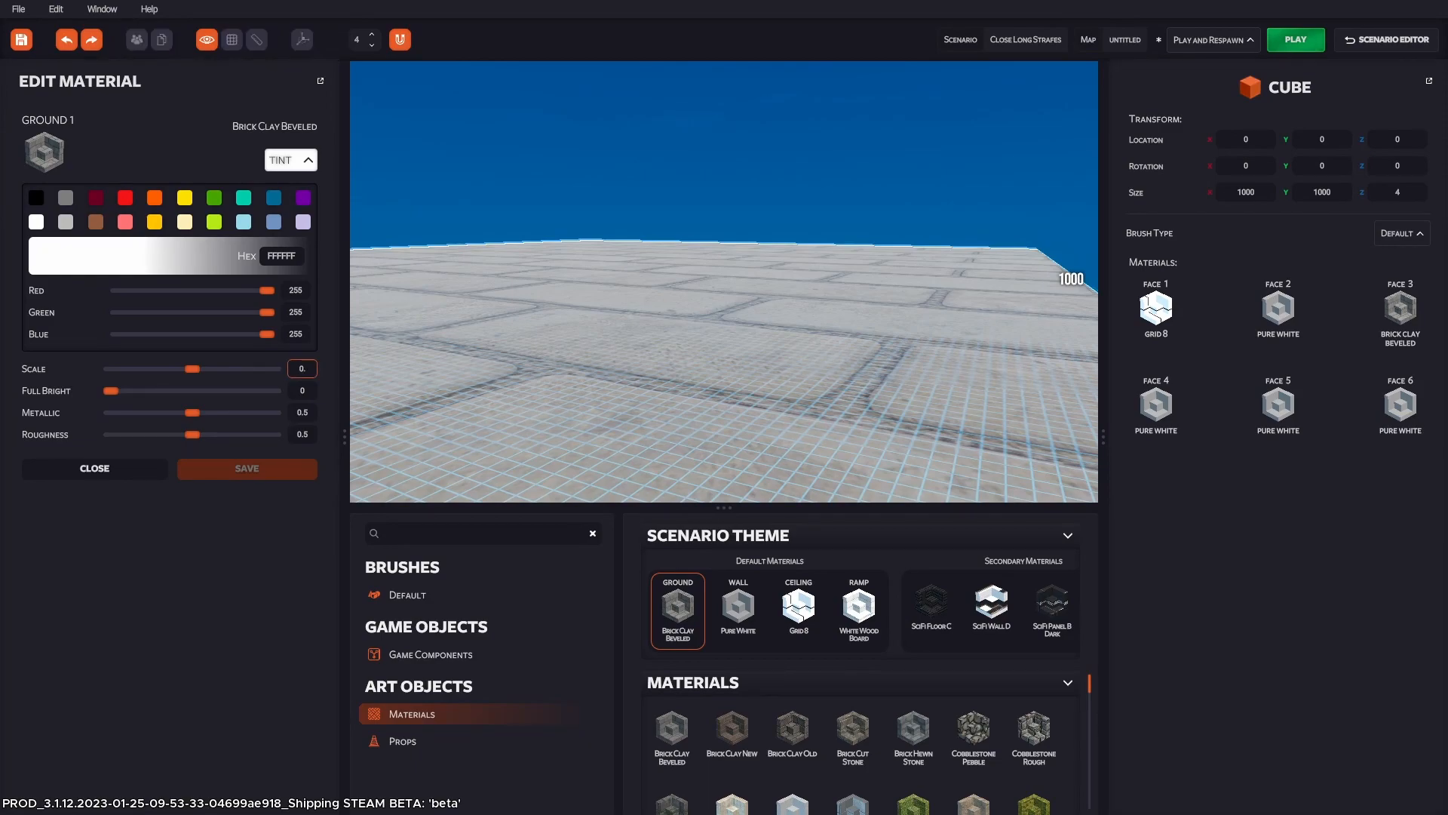
pyautogui.write('.5')
pyautogui.press('Return')
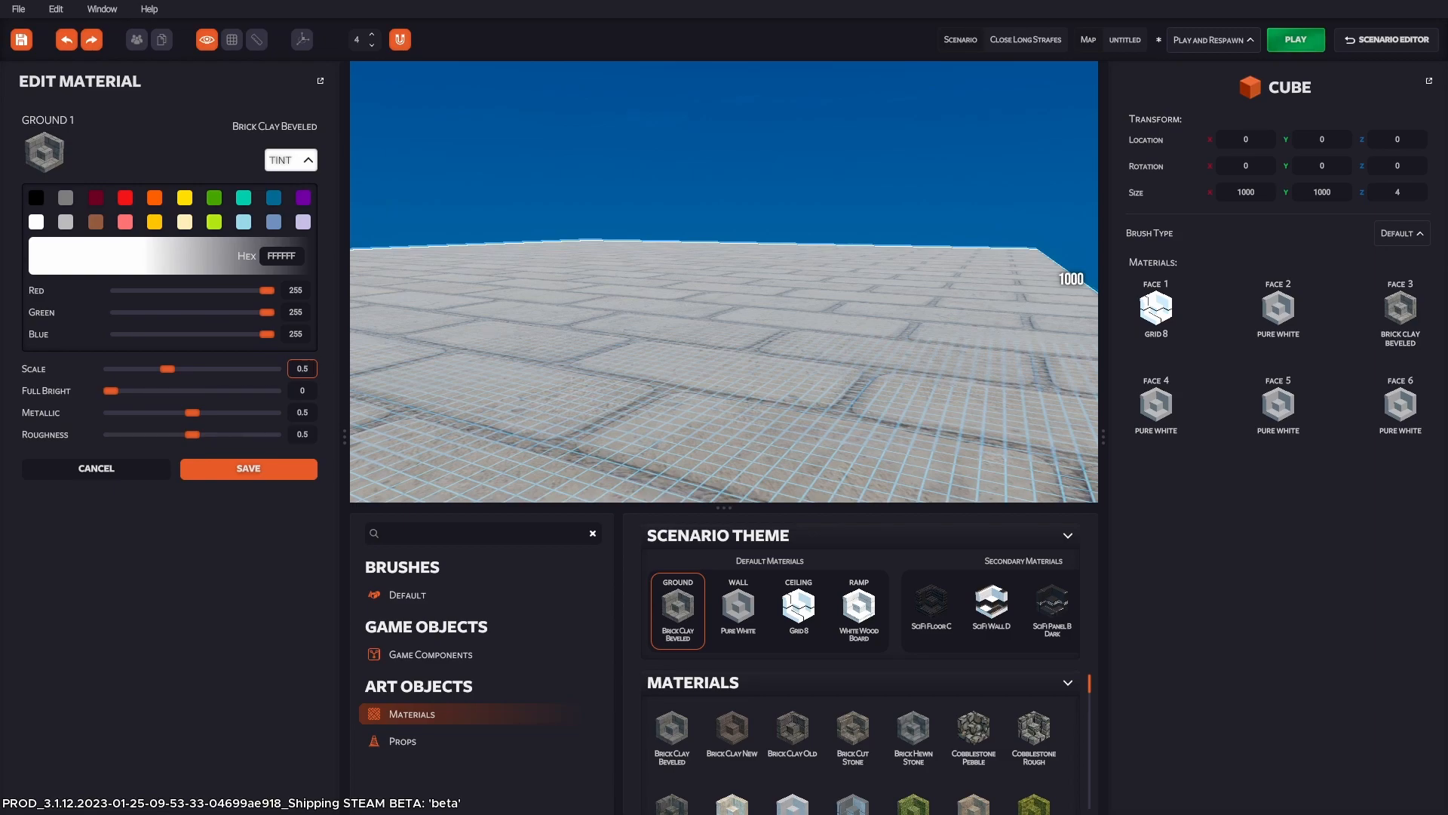
pyautogui.click(248, 468)
# Set the play mode to Play at Camera, walk across the brick floor in a test play, and return to the editor.
pyautogui.press('Tab')
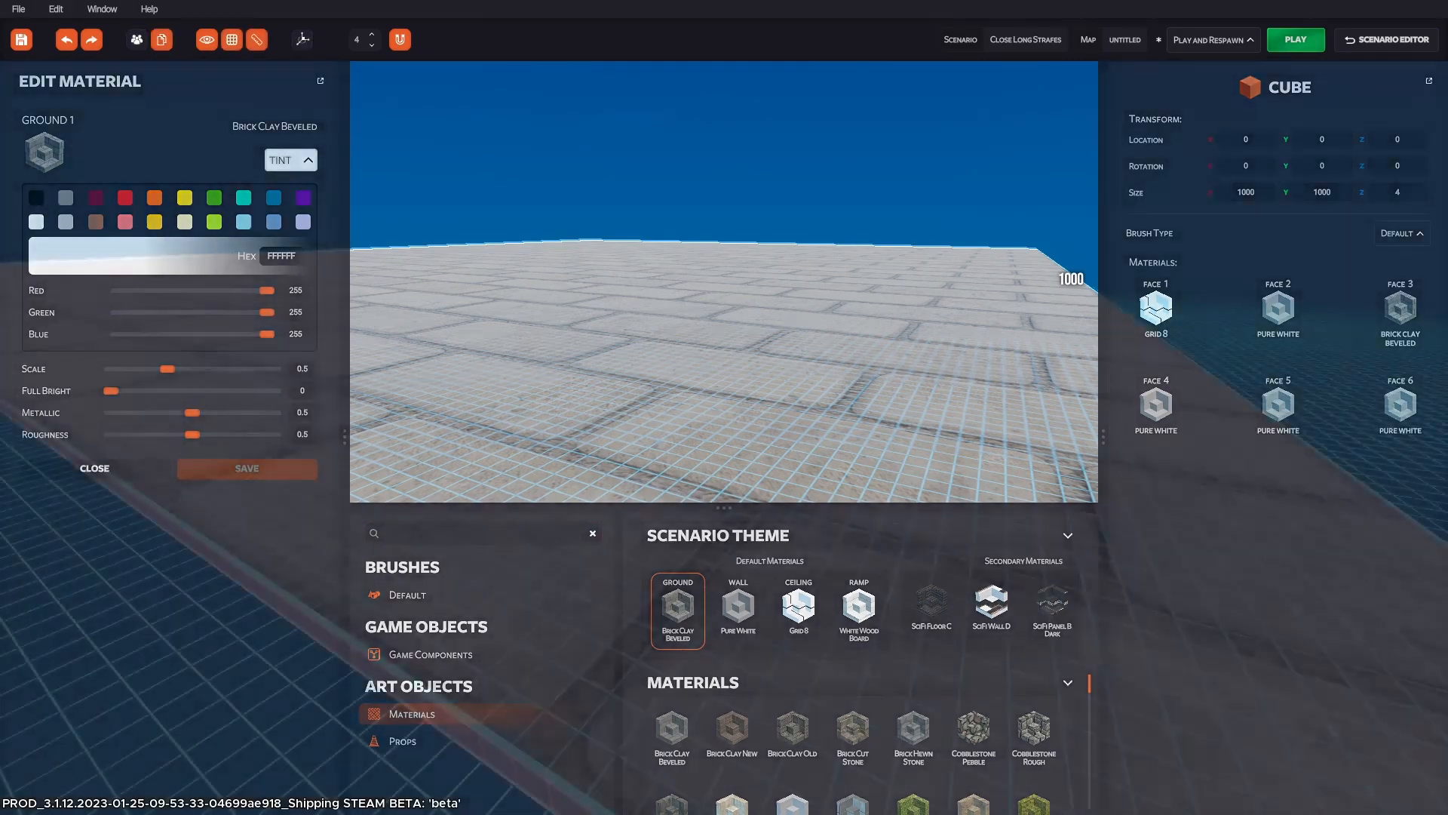
pyautogui.press('Tab')
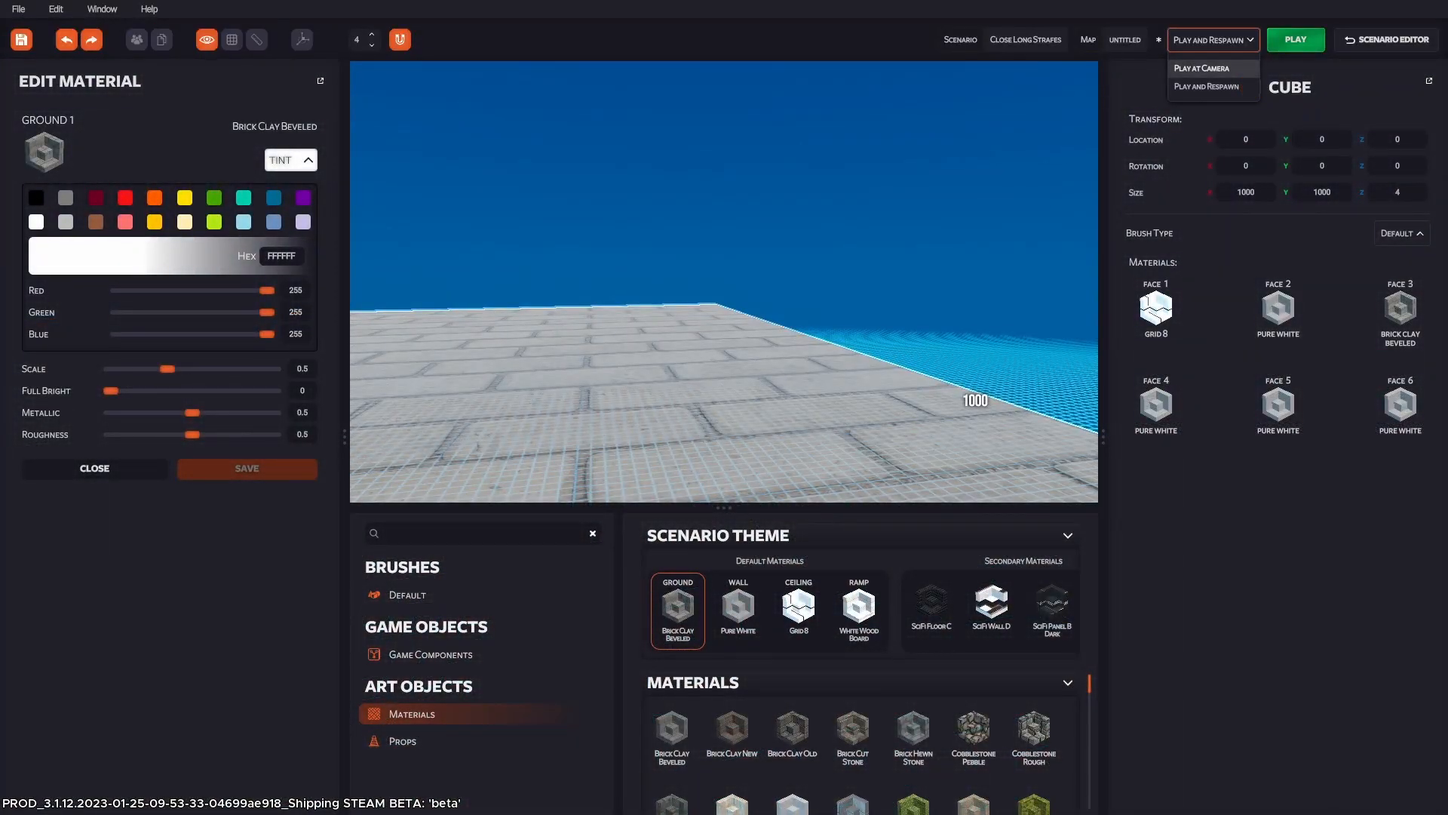
pyautogui.click(1201, 68)
pyautogui.press('Tab')
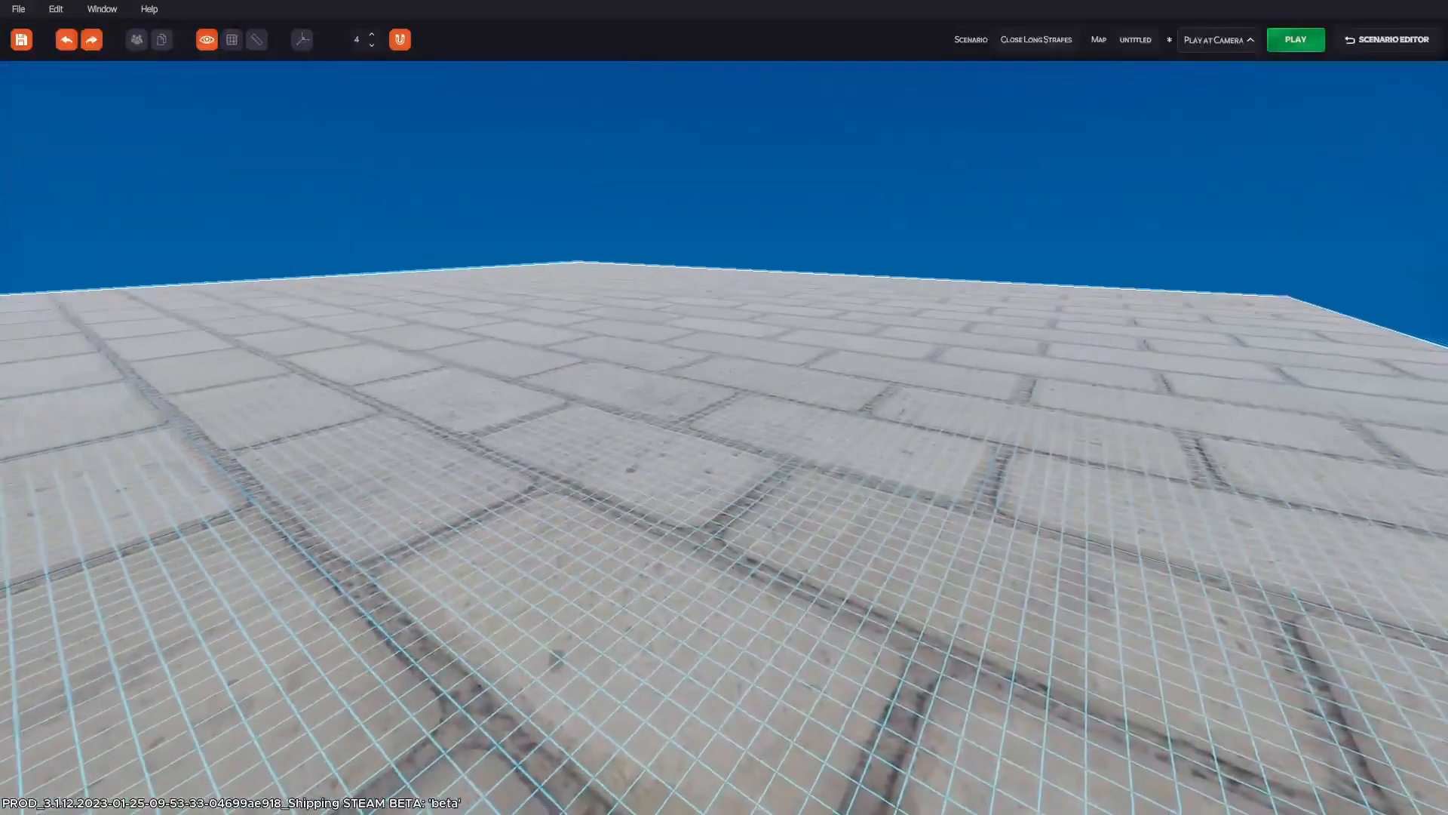
pyautogui.press('Tab')
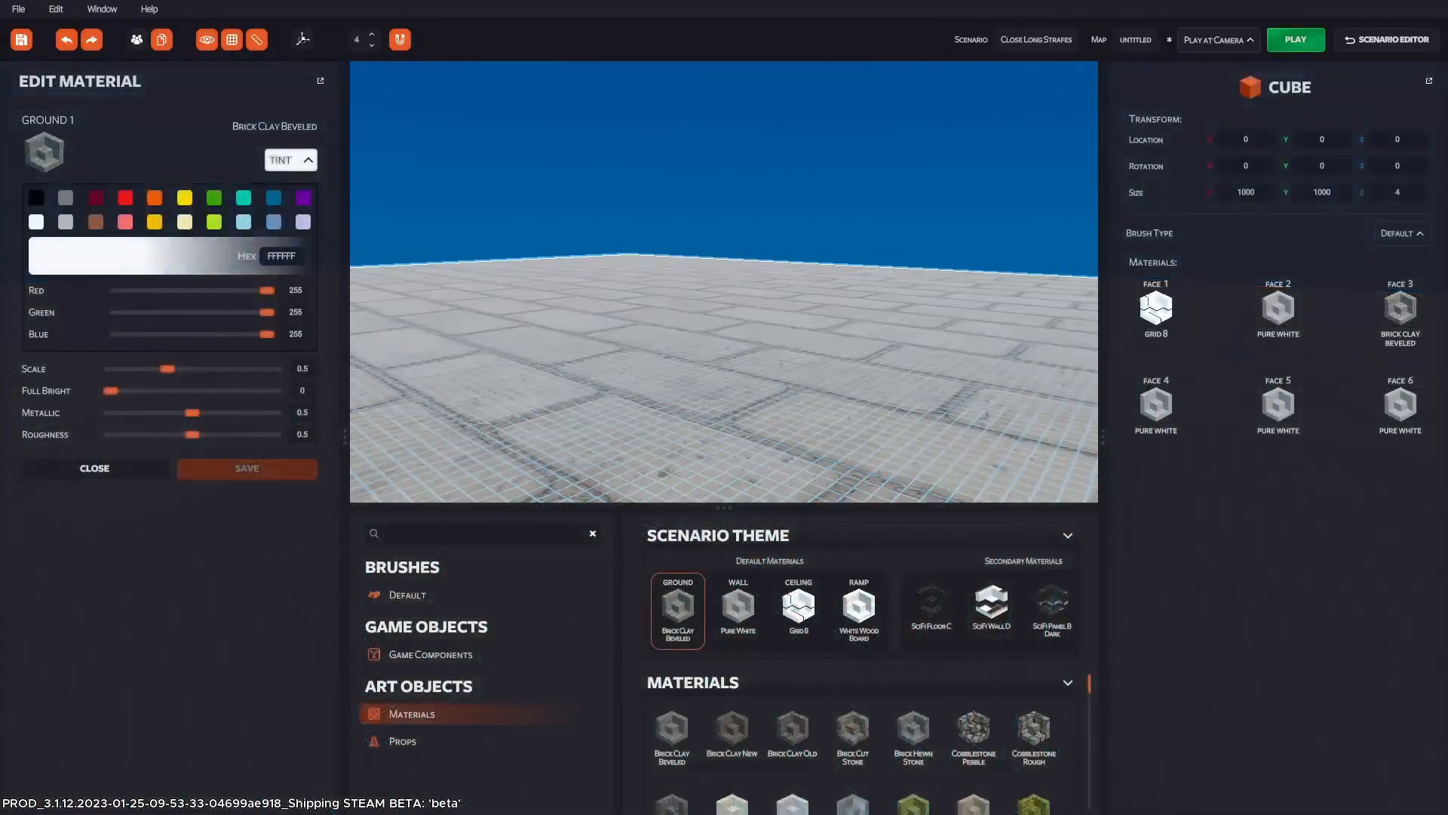
pyautogui.press('Tab')
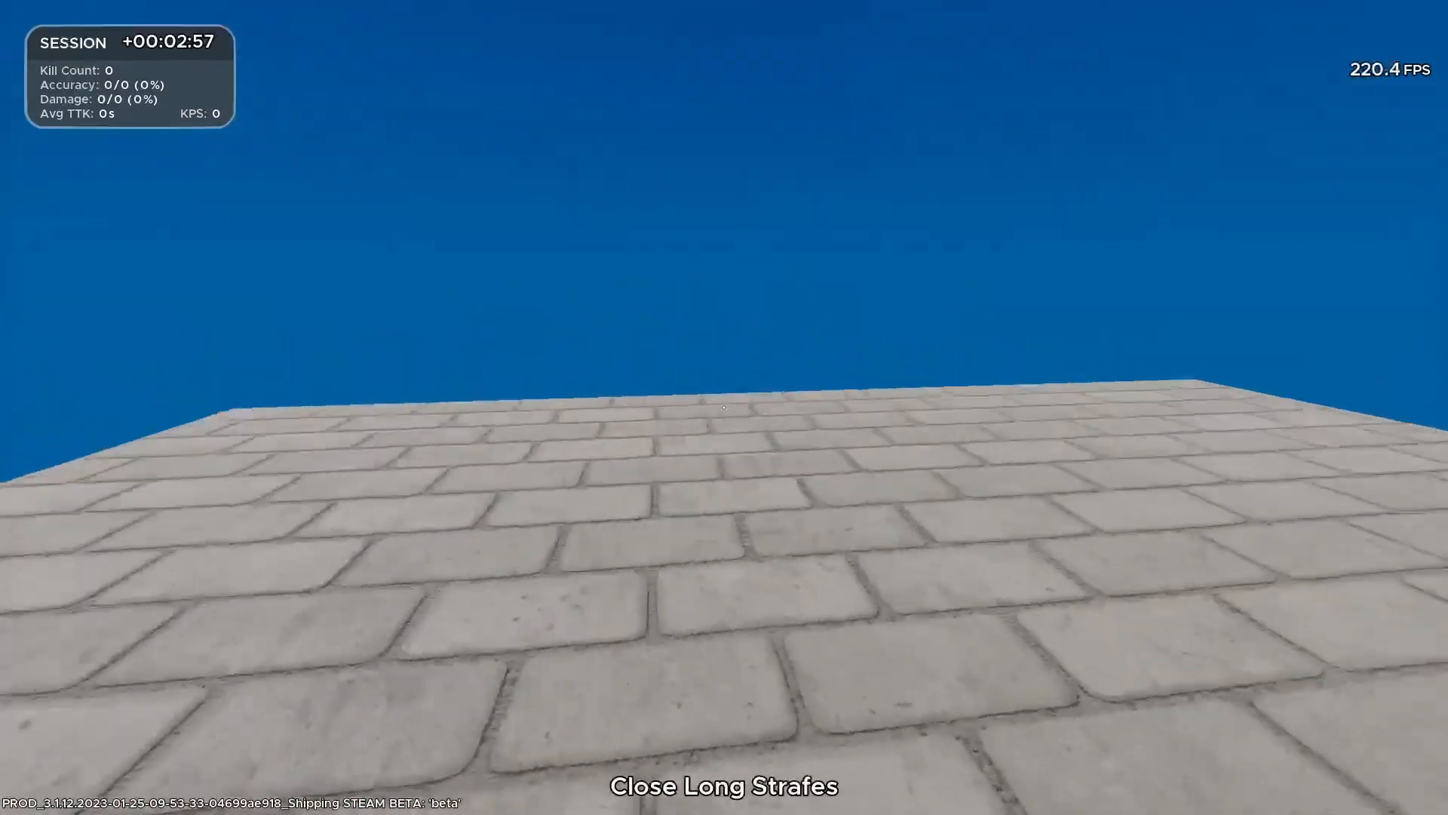
pyautogui.press('d')
pyautogui.press('w')
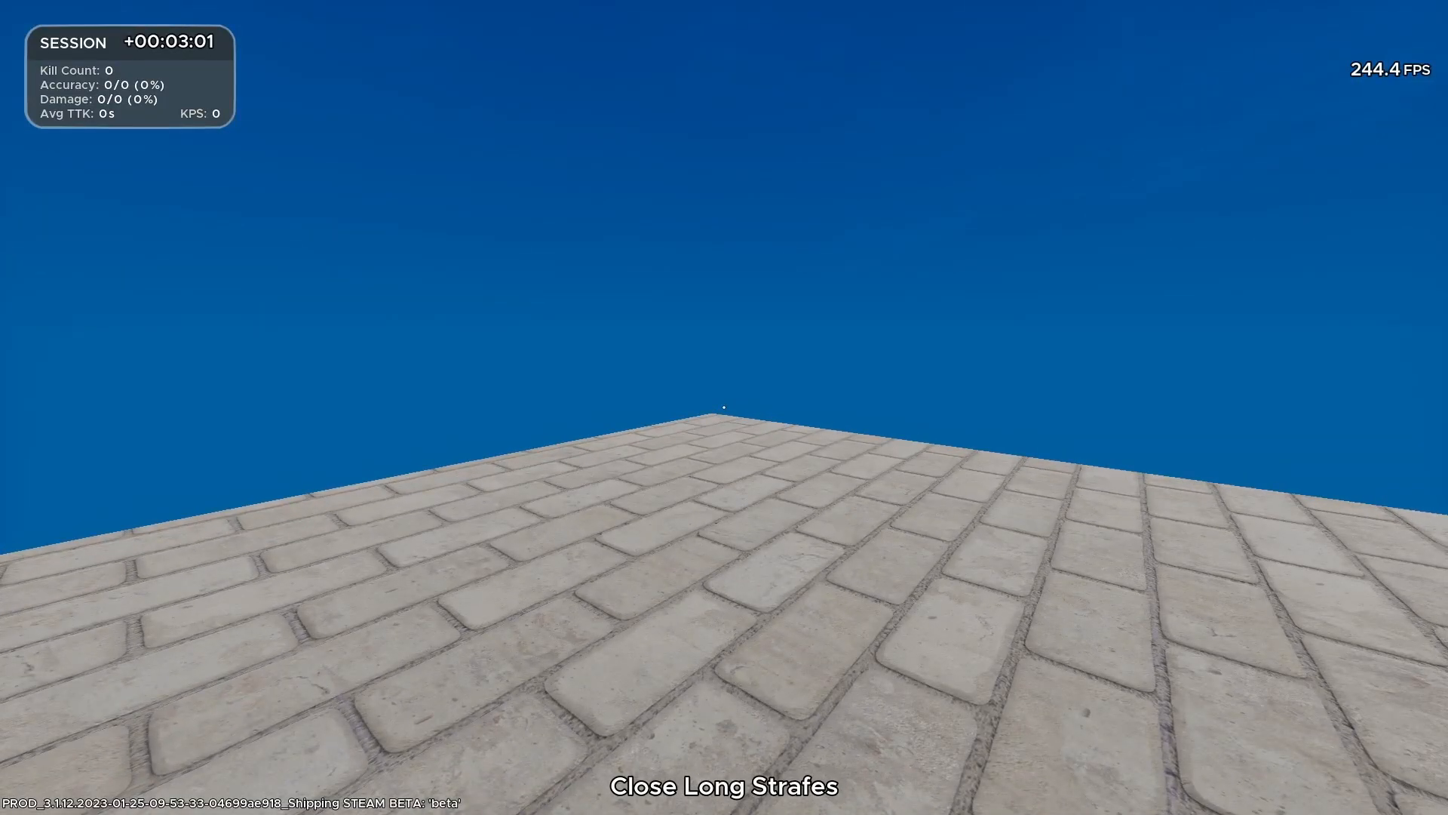
pyautogui.press('Tab')
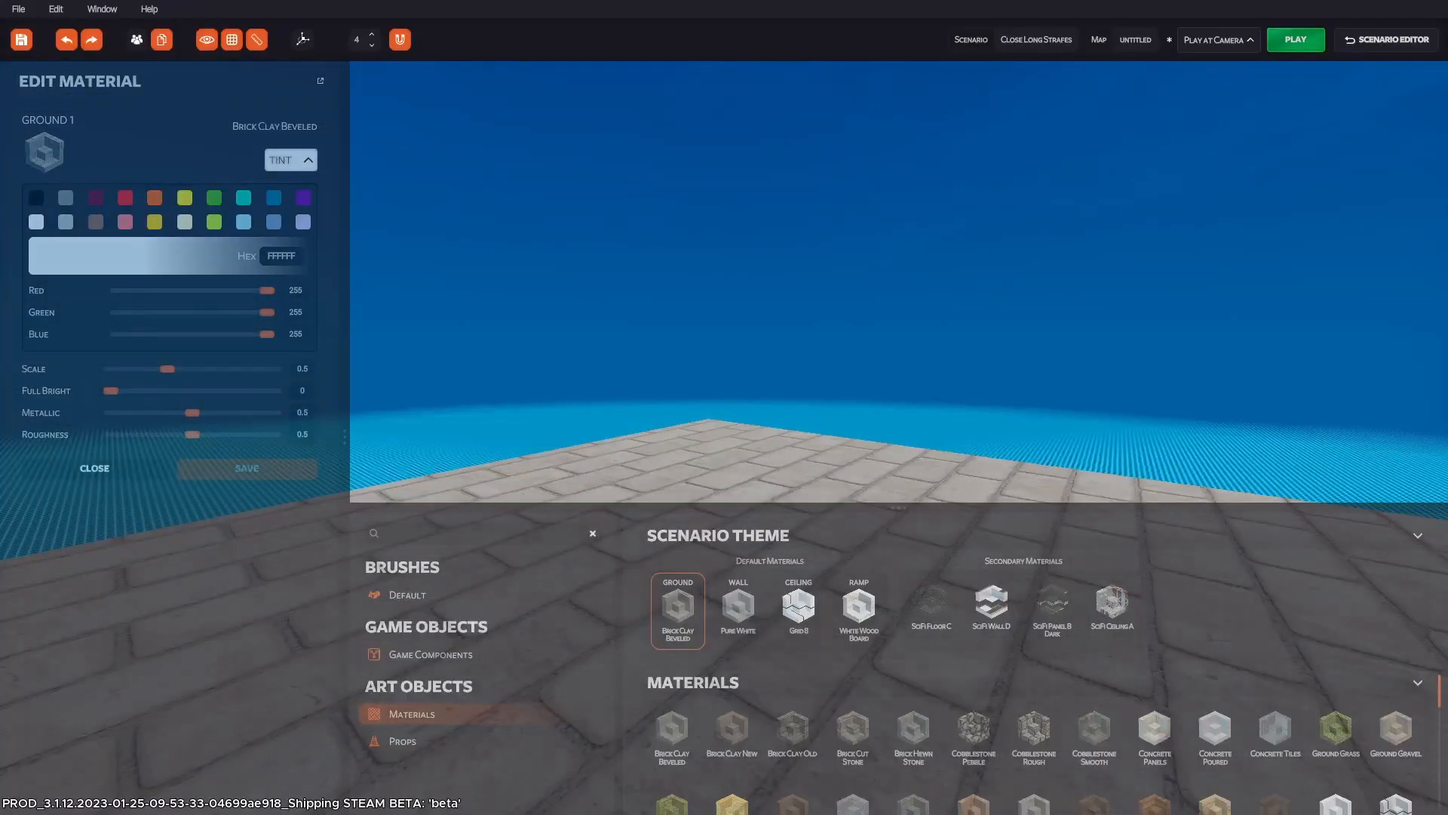
# Select the floor cube and reduce its X size to 980.
pyautogui.press('Tab')
pyautogui.press('s')
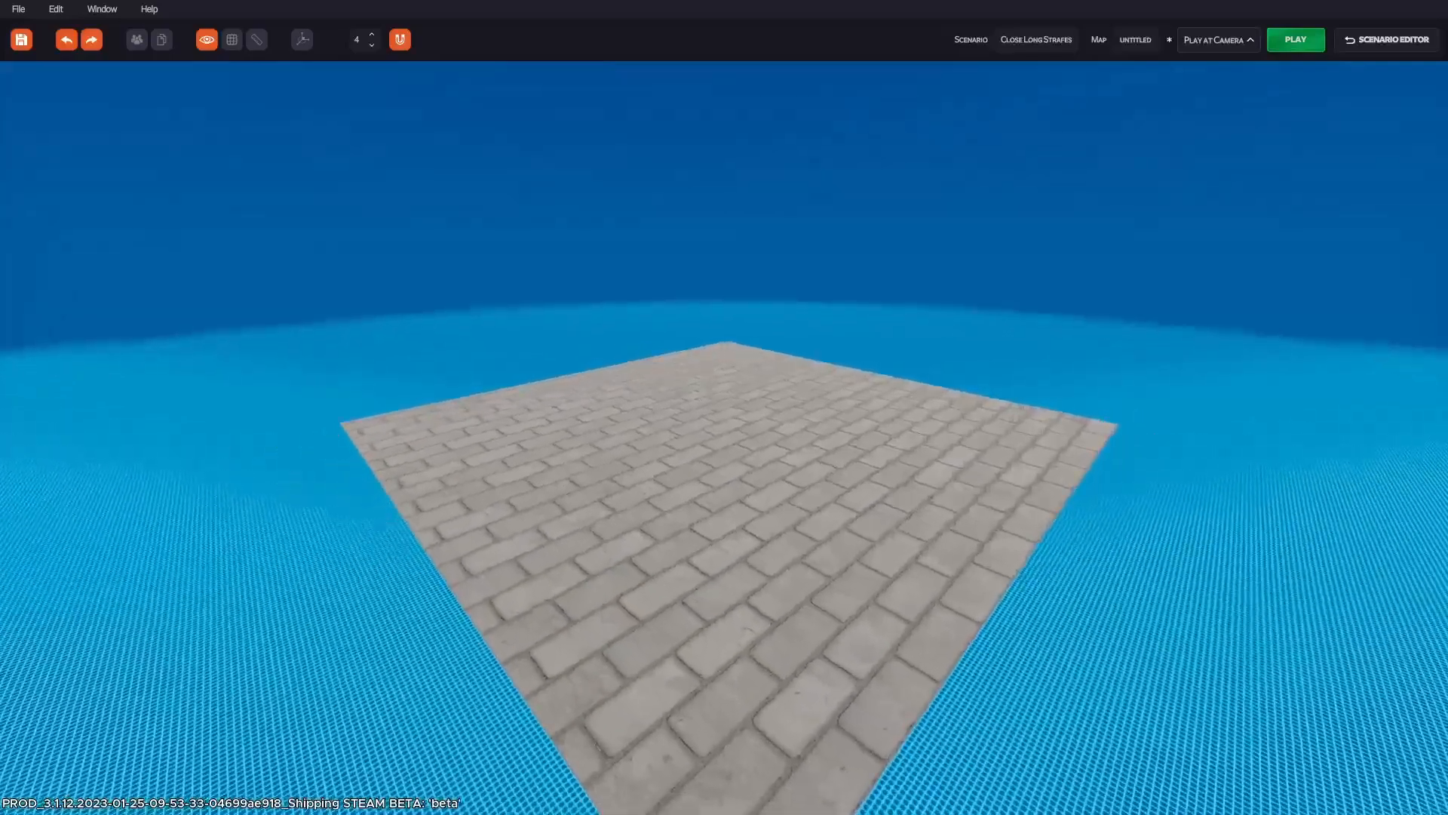
pyautogui.press('Tab')
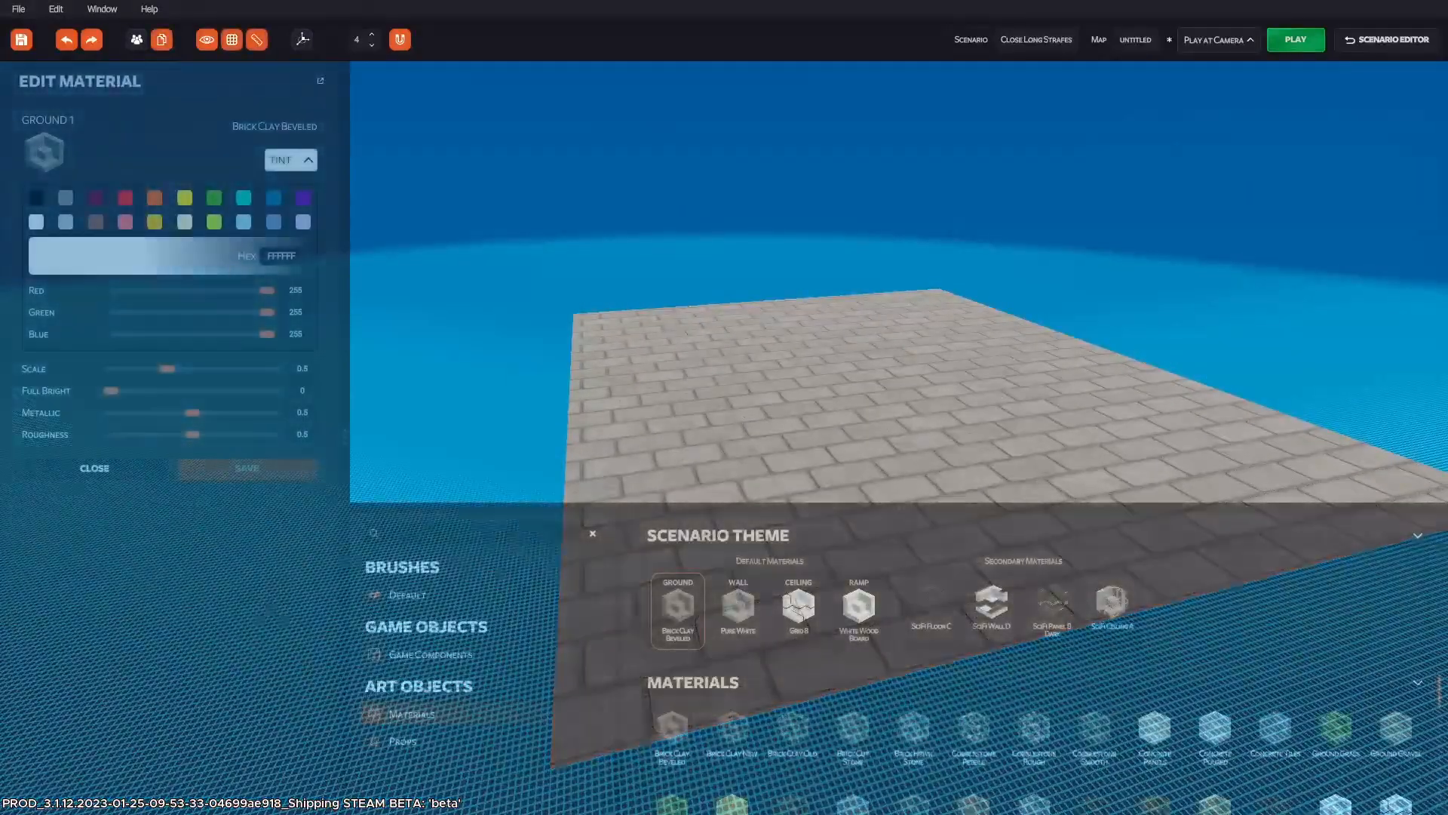
pyautogui.click(724, 407)
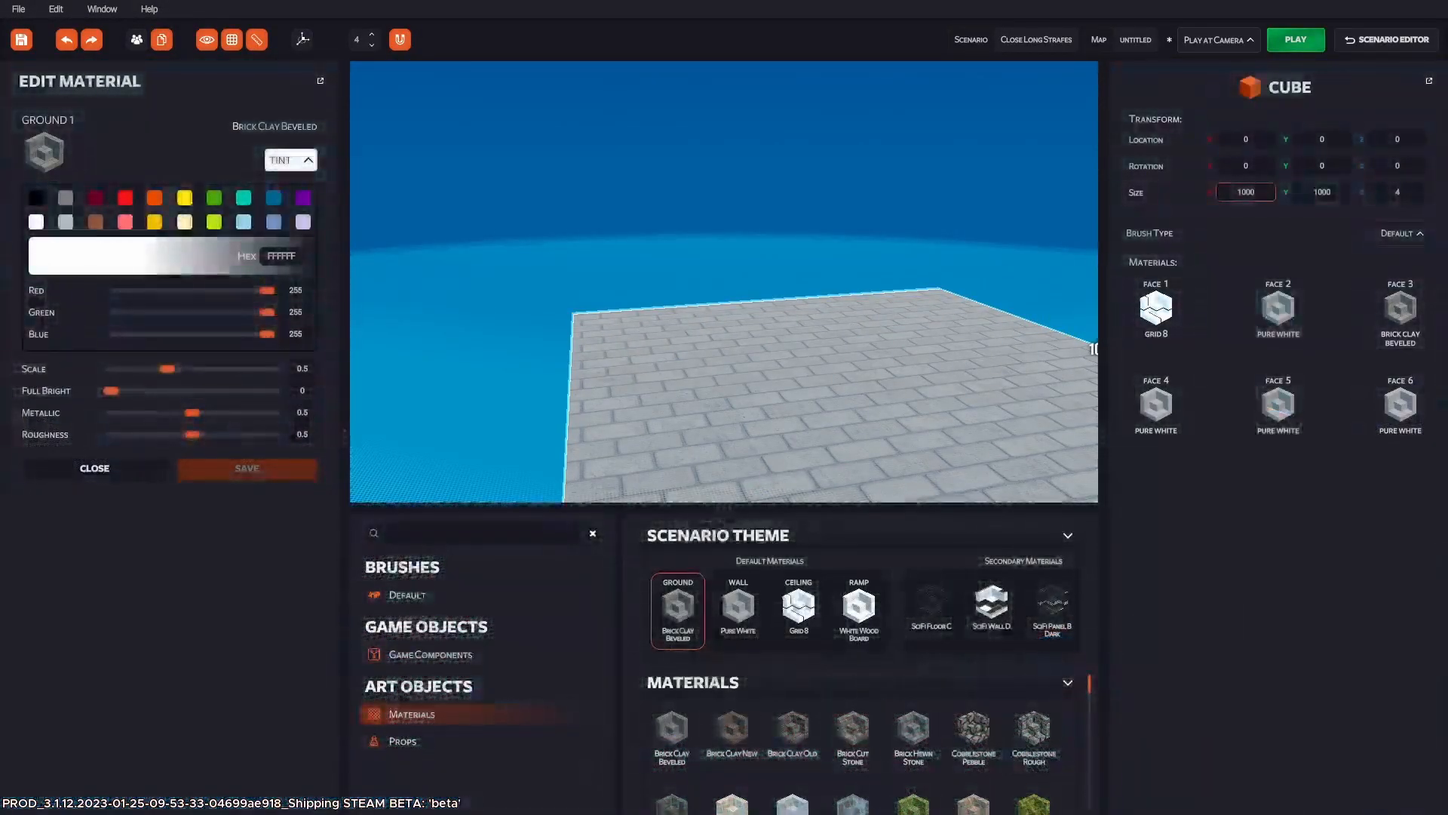
pyautogui.moveTo(1237, 191); pyautogui.dragTo(1252, 192)
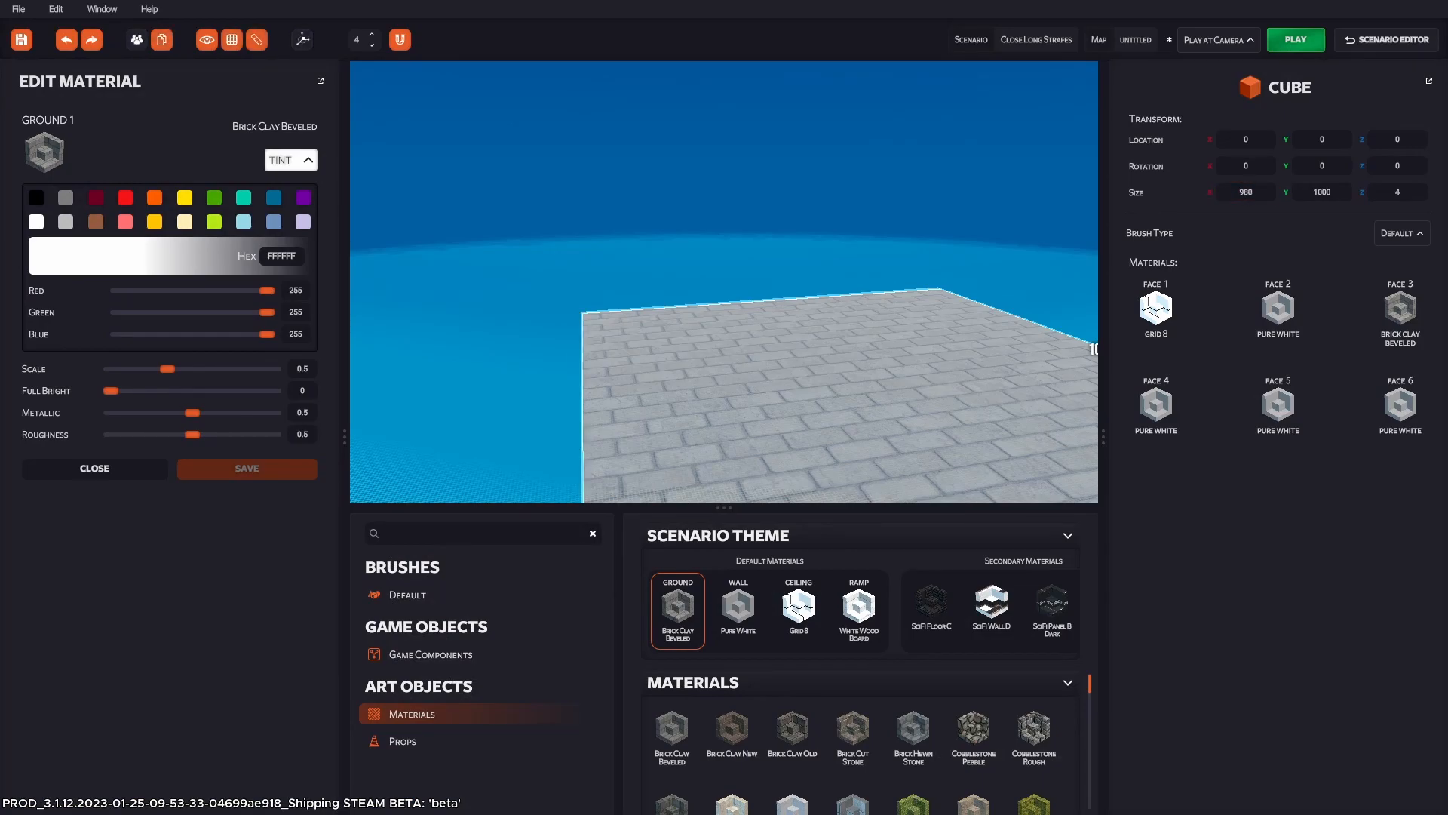
pyautogui.press('Tab')
pyautogui.press('Tab')
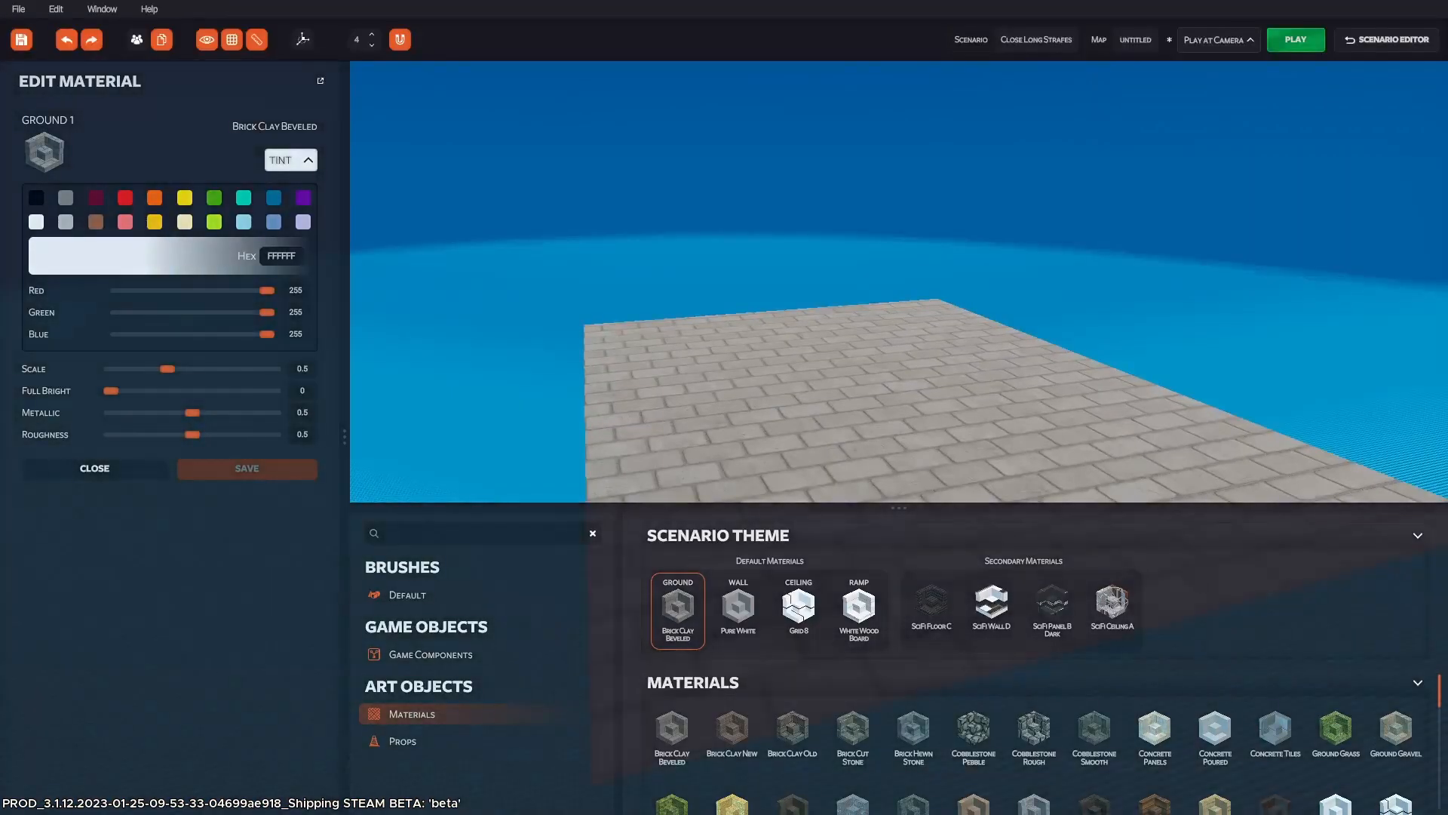
# Set the floor cube's X and Y size to 4000.
pyautogui.click(724, 408)
pyautogui.click(1245, 192)
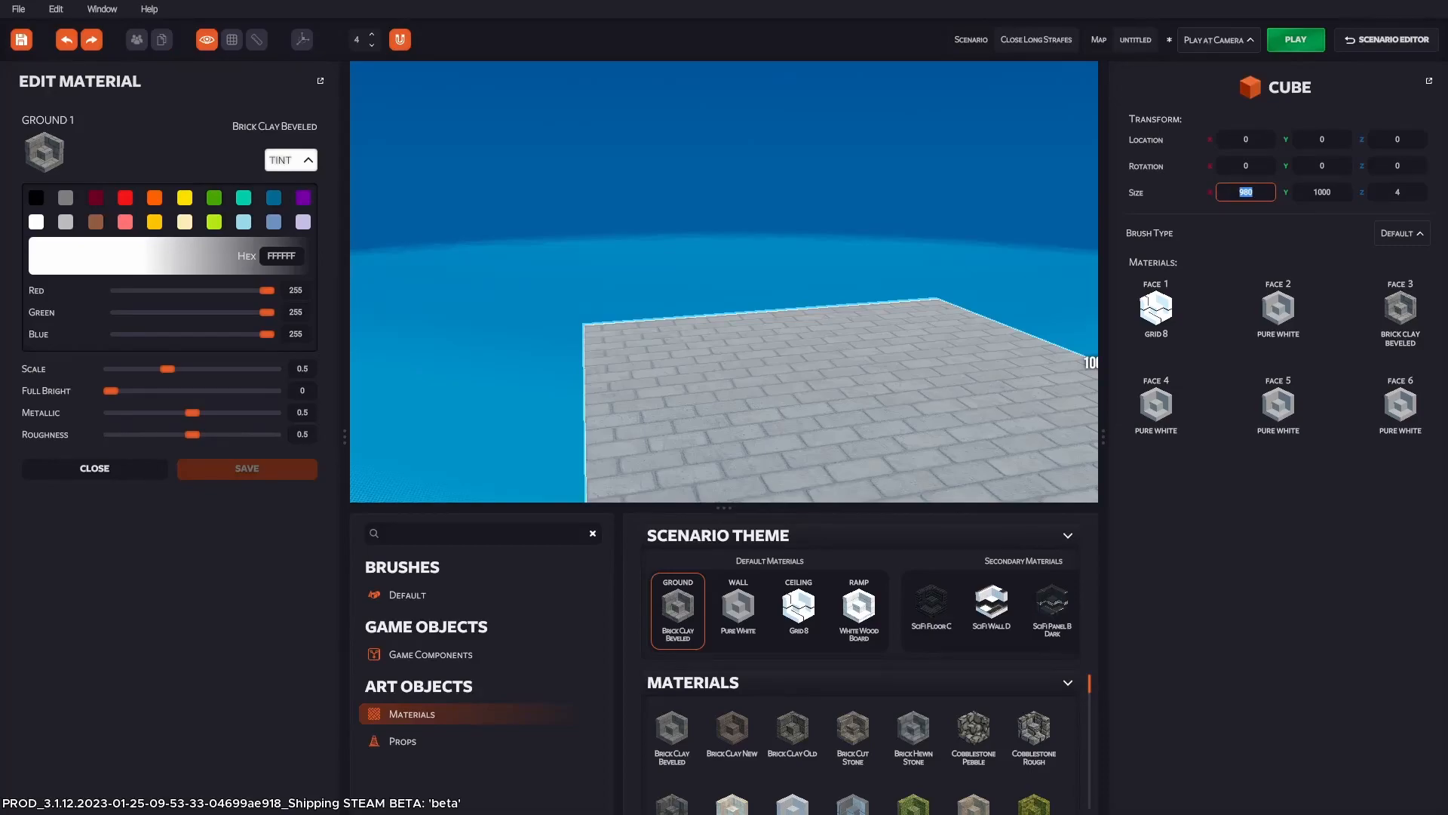
pyautogui.write('4000')
pyautogui.press('Tab')
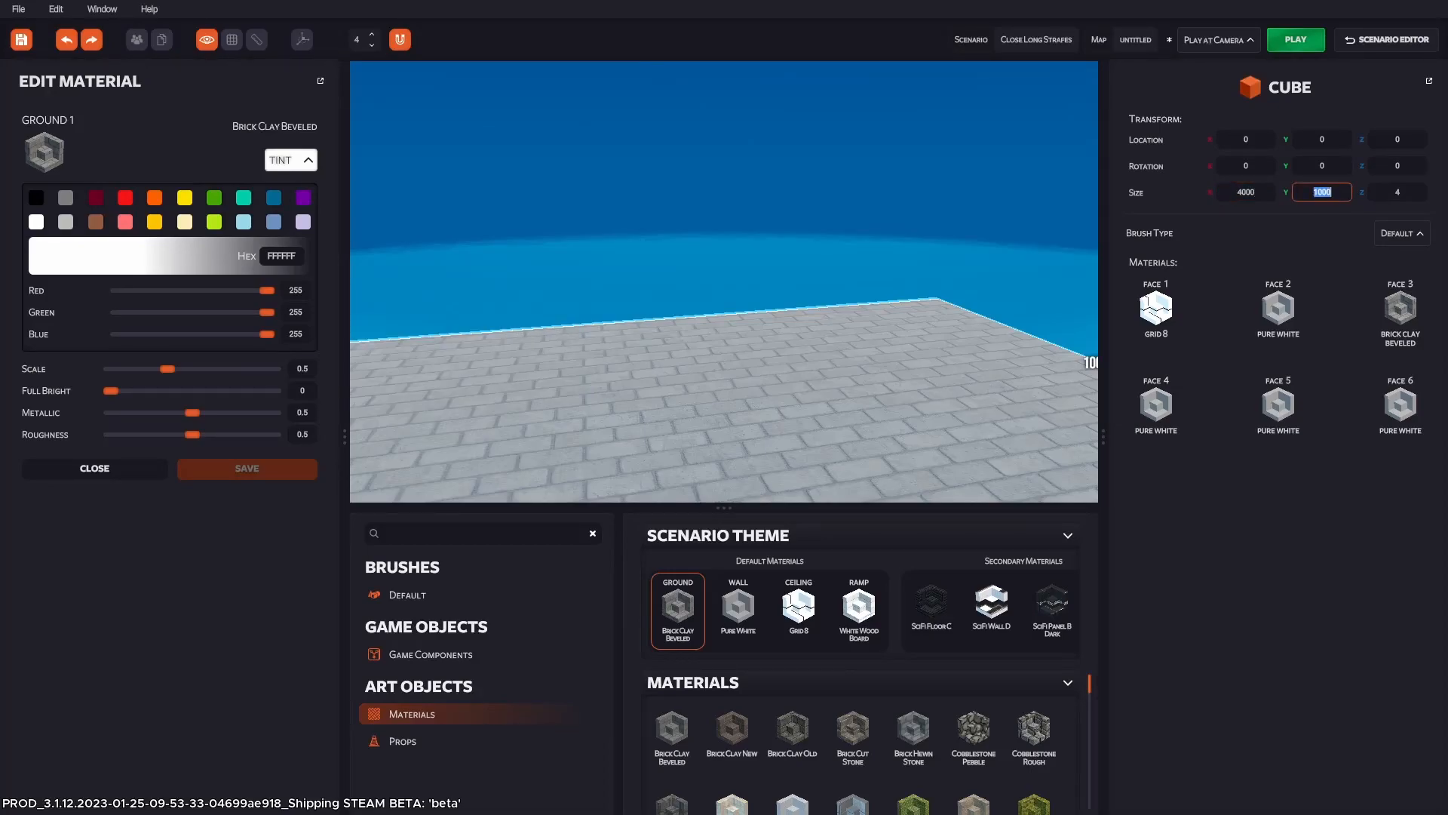
pyautogui.write('4000')
pyautogui.press('Return')
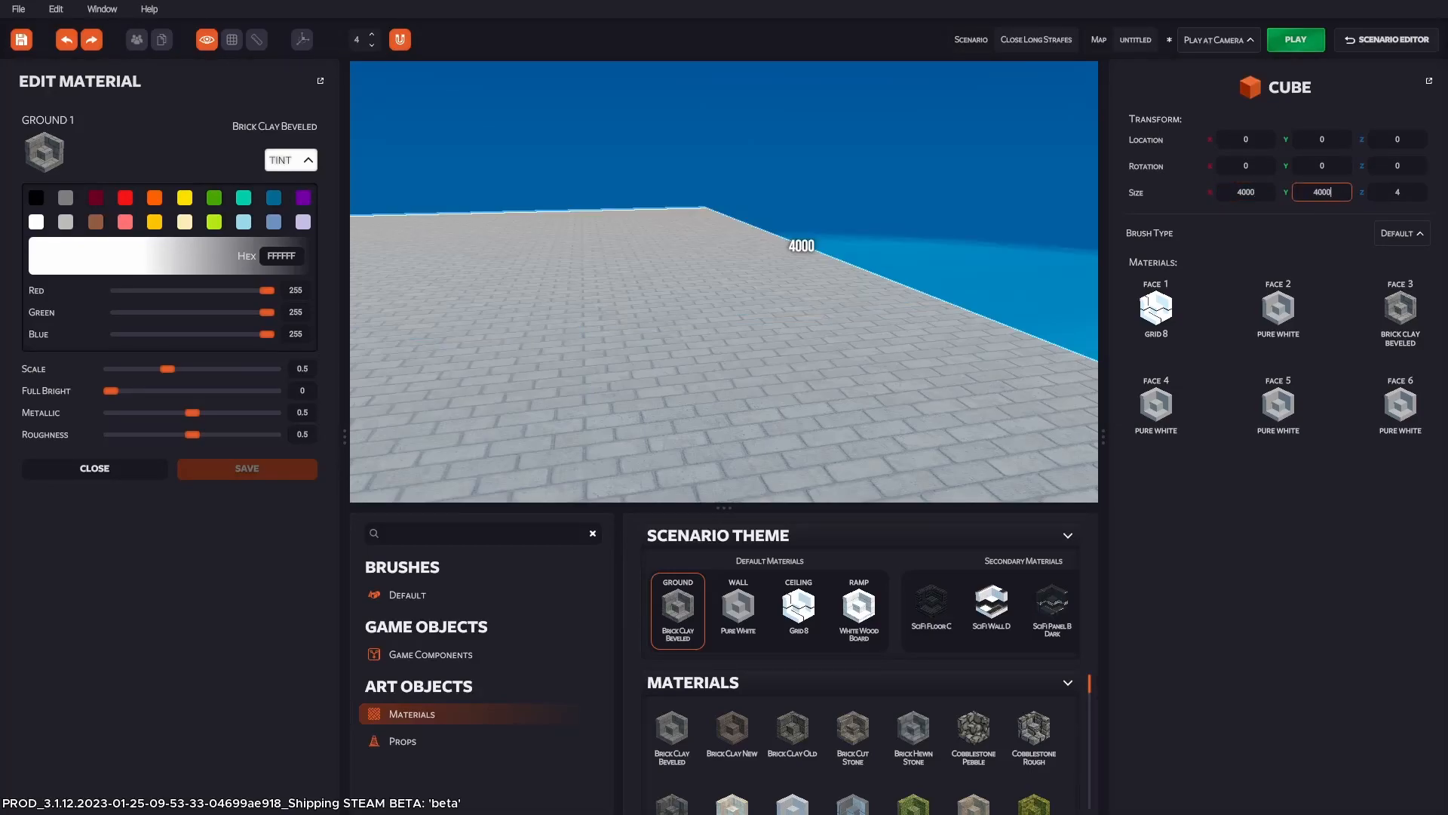
# Test-play the enlarged floor from the camera position, walk to its edge, and return to the editor.
pyautogui.press('Tab')
pyautogui.press('w')
pyautogui.press('Tab')
pyautogui.press('p')
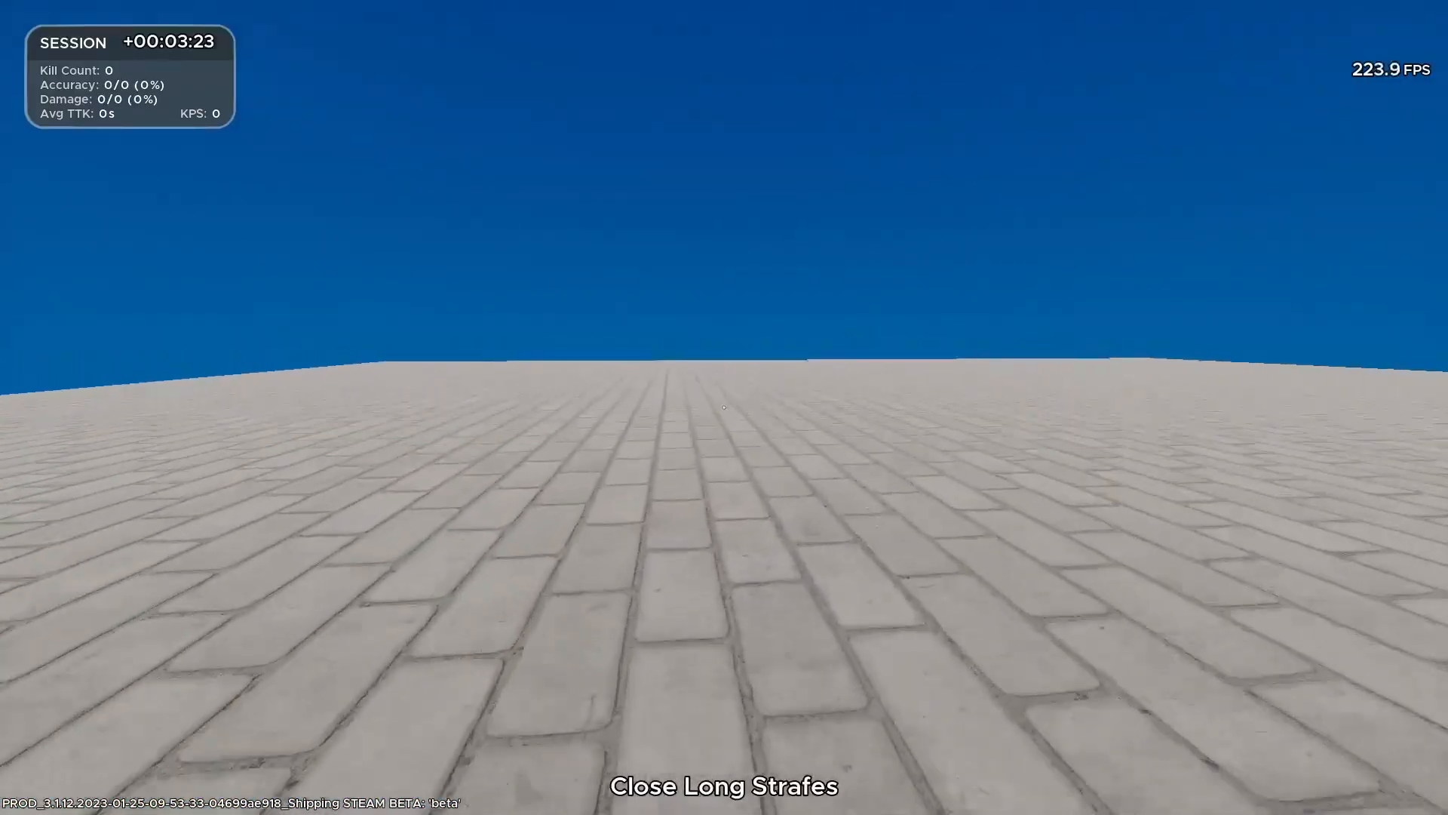
pyautogui.press('w')
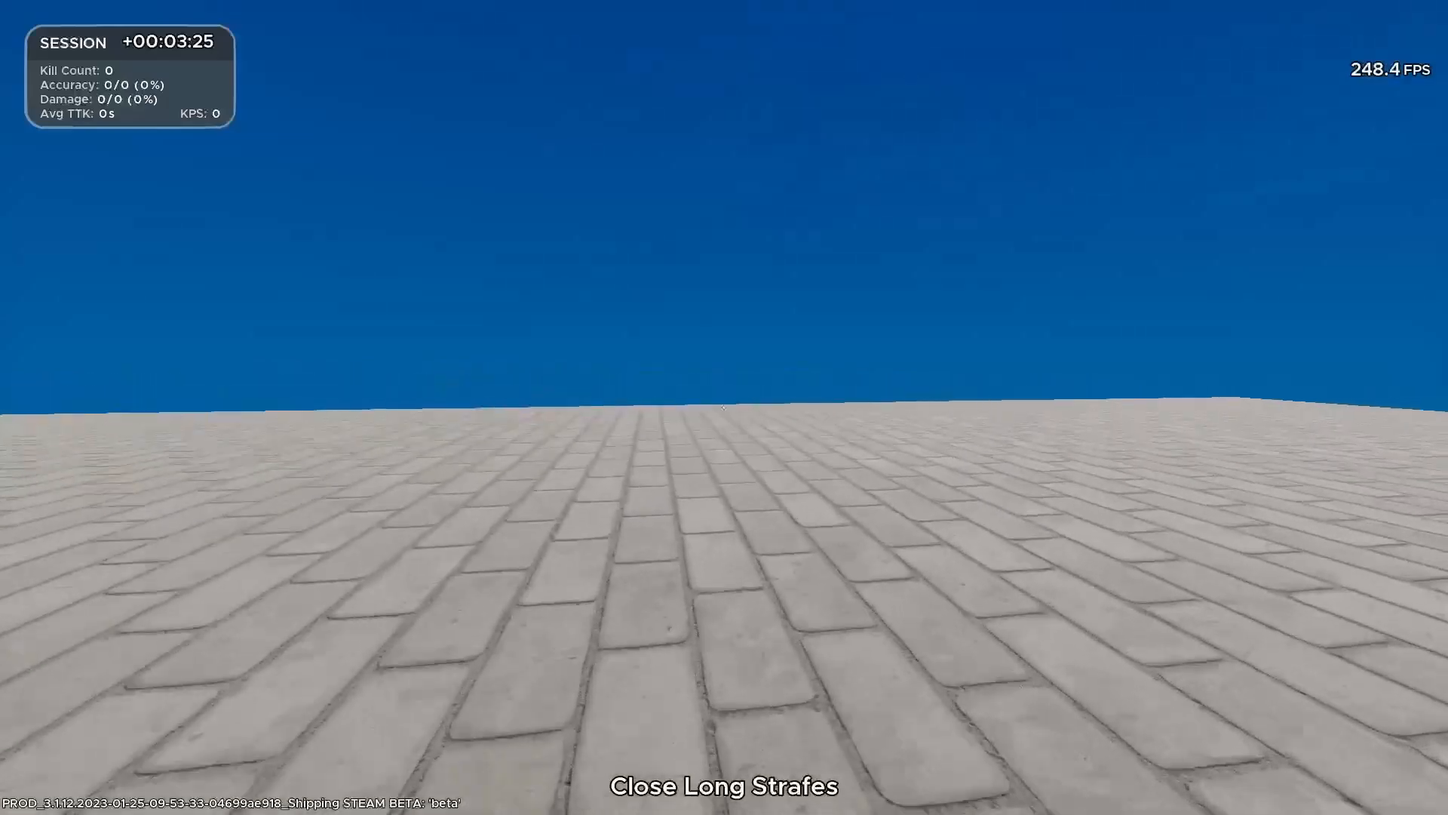
pyautogui.press('w')
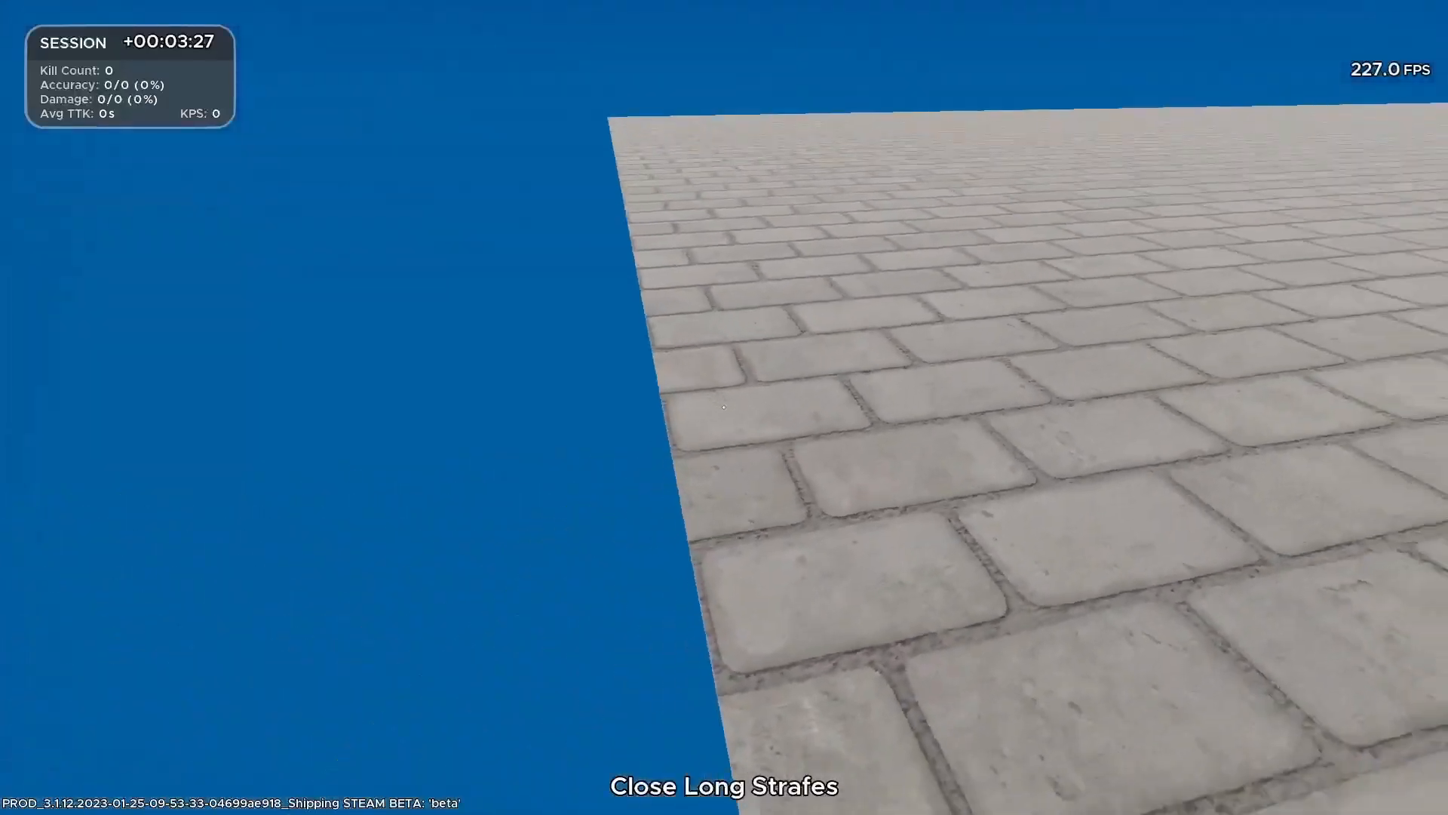
pyautogui.press('Escape')
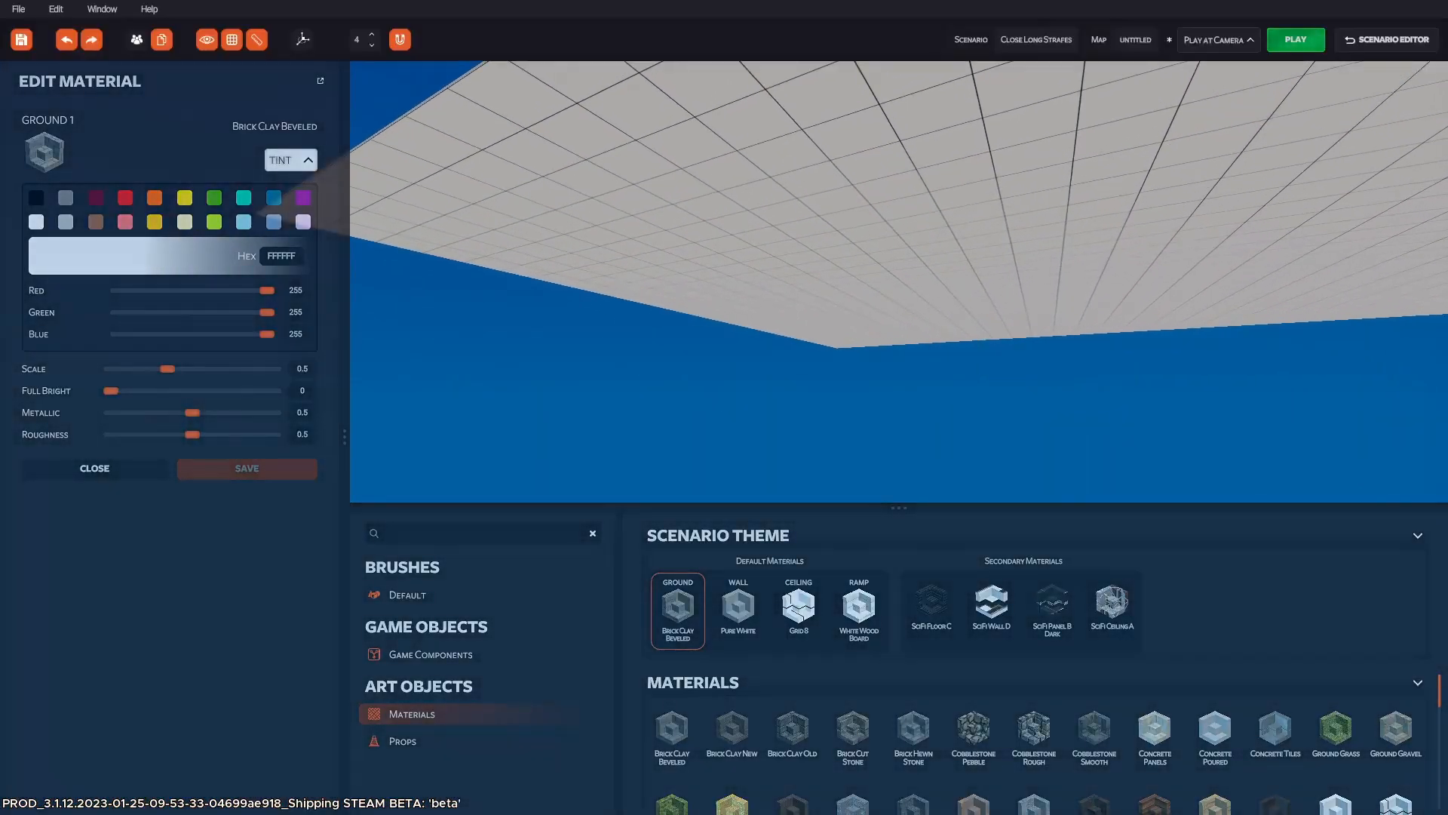
# Place a new 4-unit cube on the far corner of the floor at X 0, Y 3996, Z 4.
pyautogui.press('Tab')
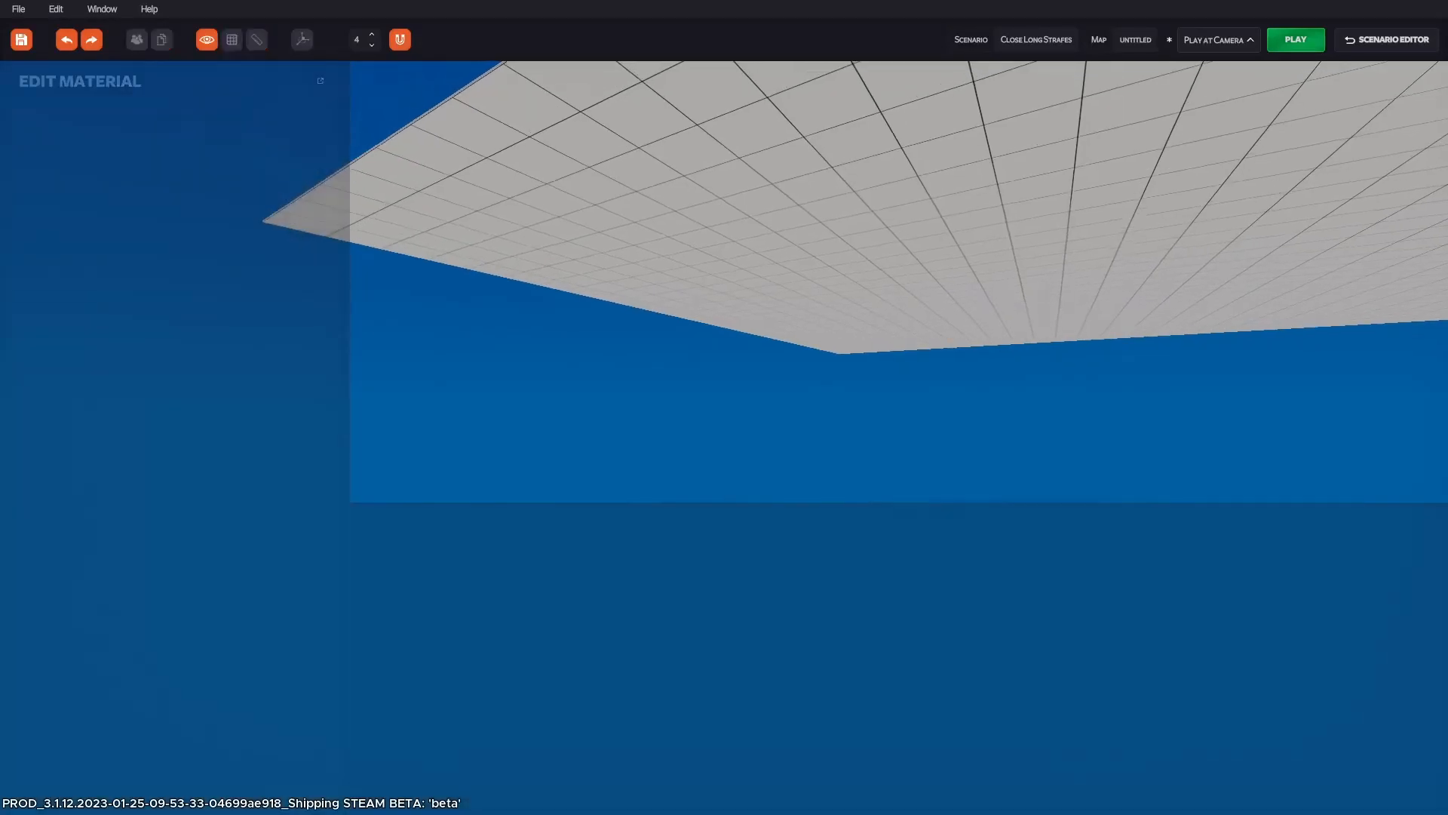
pyautogui.press('w')
pyautogui.press('w')
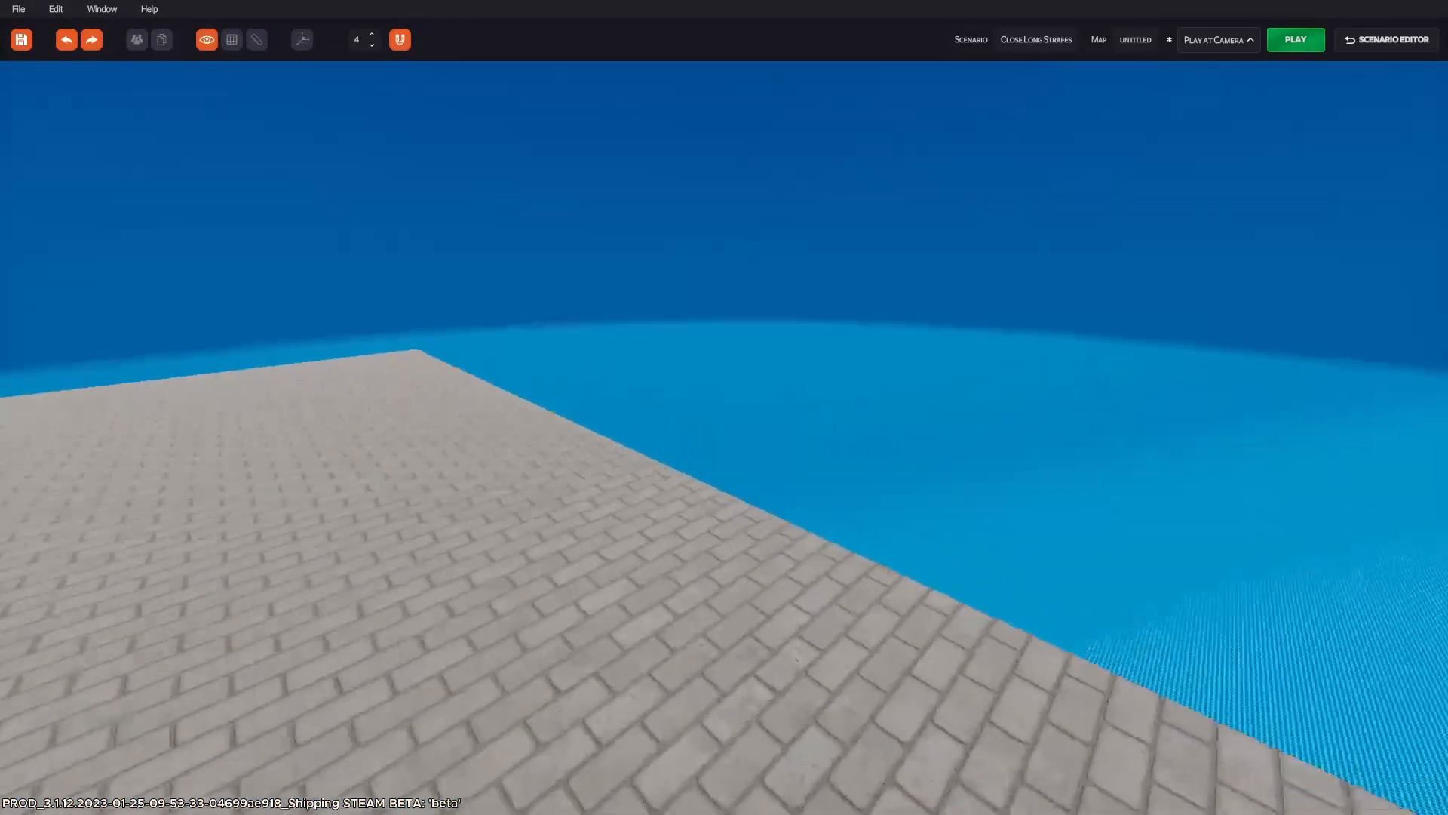
pyautogui.press('a')
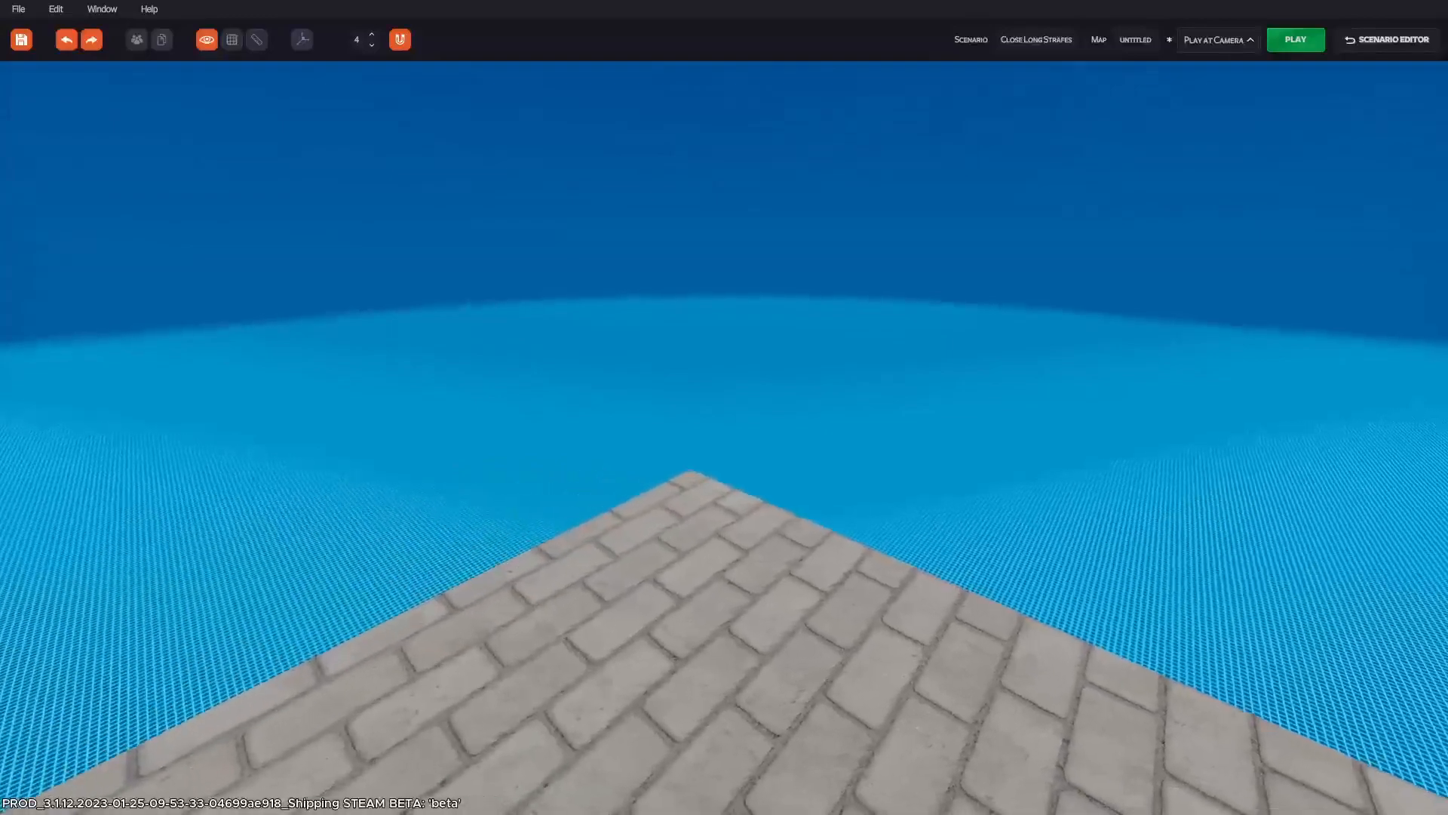
pyautogui.press('Tab')
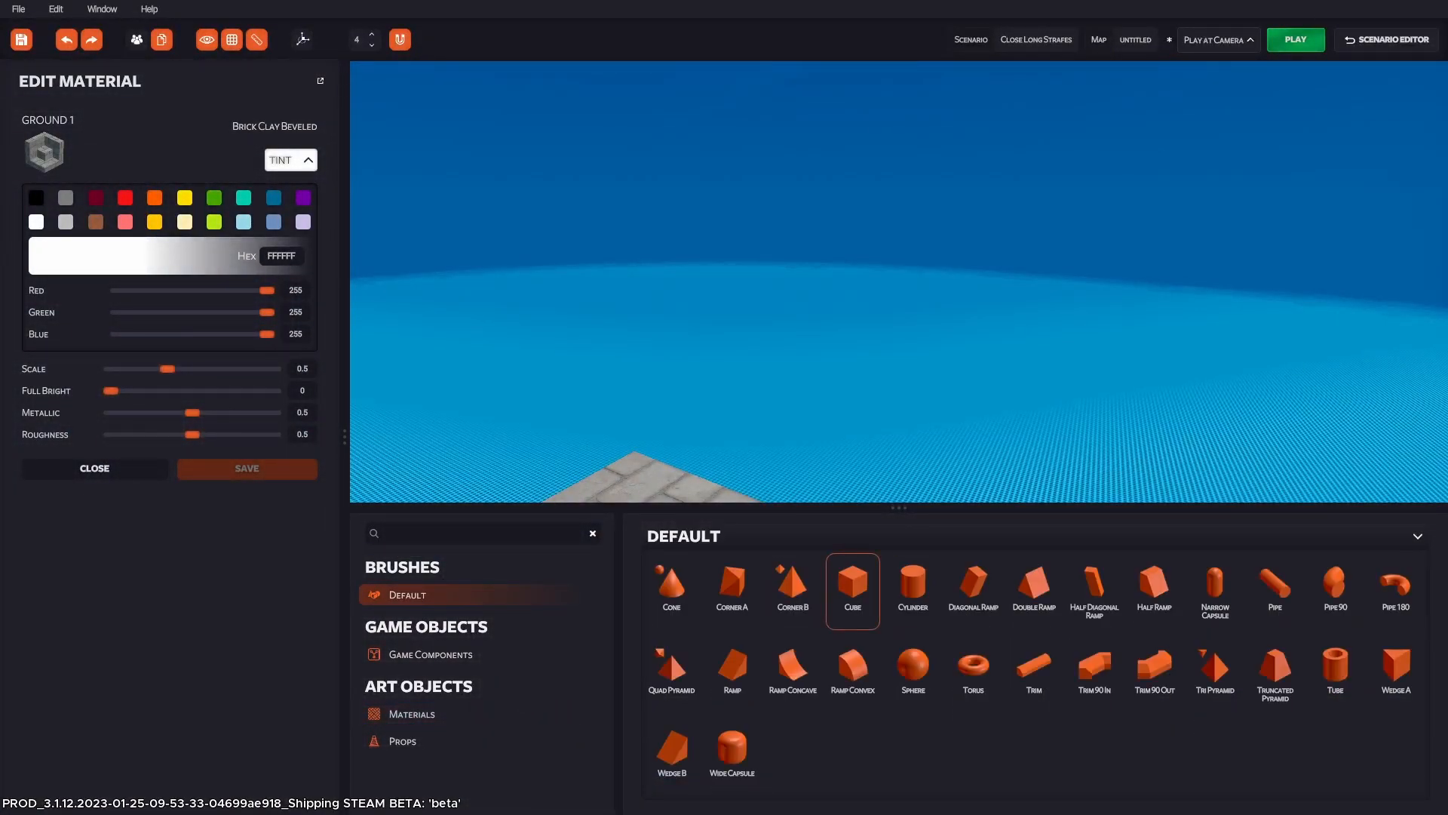
pyautogui.press('Tab')
pyautogui.press('Tab')
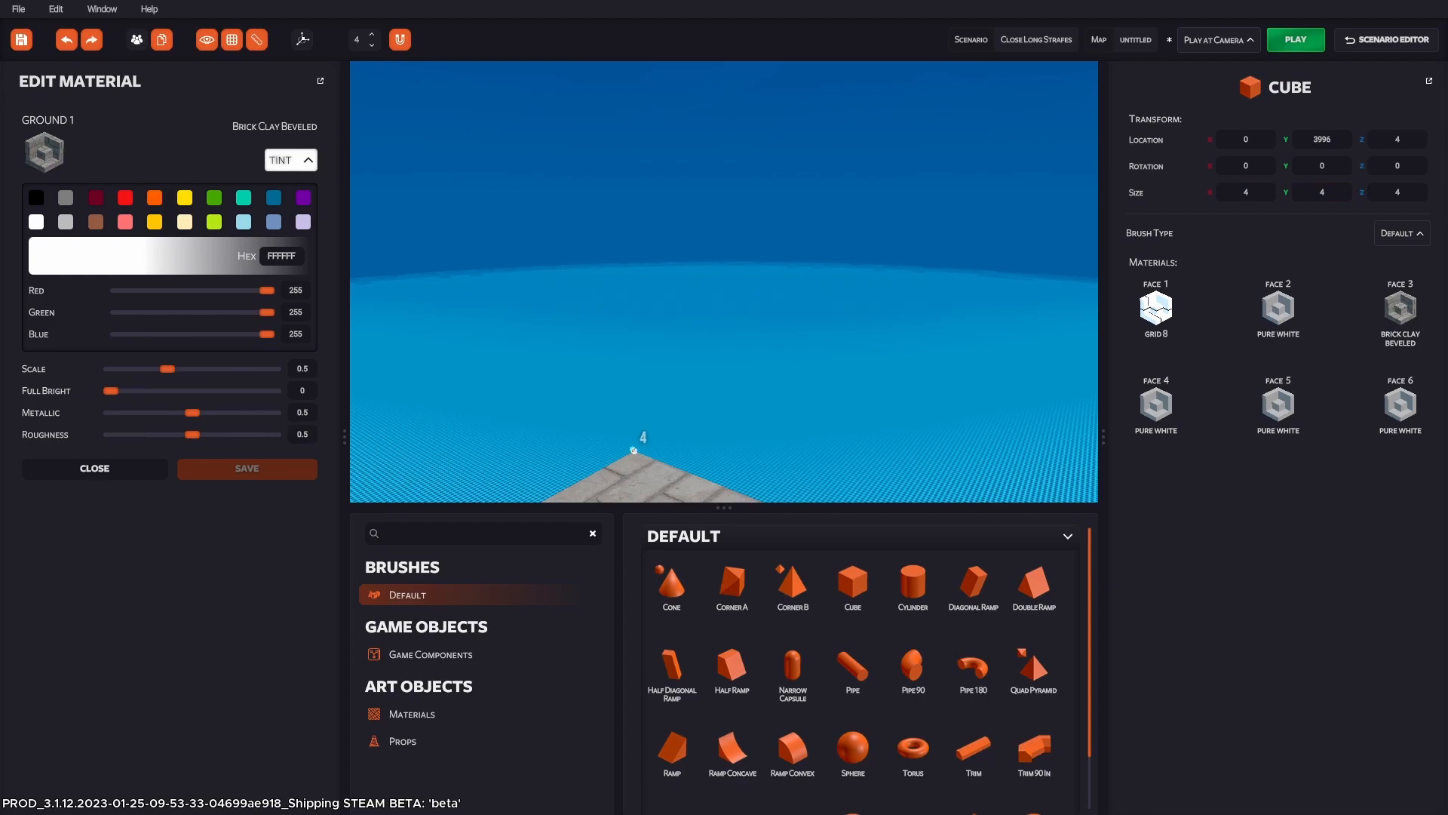
# Set the corner cube's Y location to 4000 and its X size to 4000 so it spans the floor's edge.
pyautogui.press('Tab')
pyautogui.press('Tab')
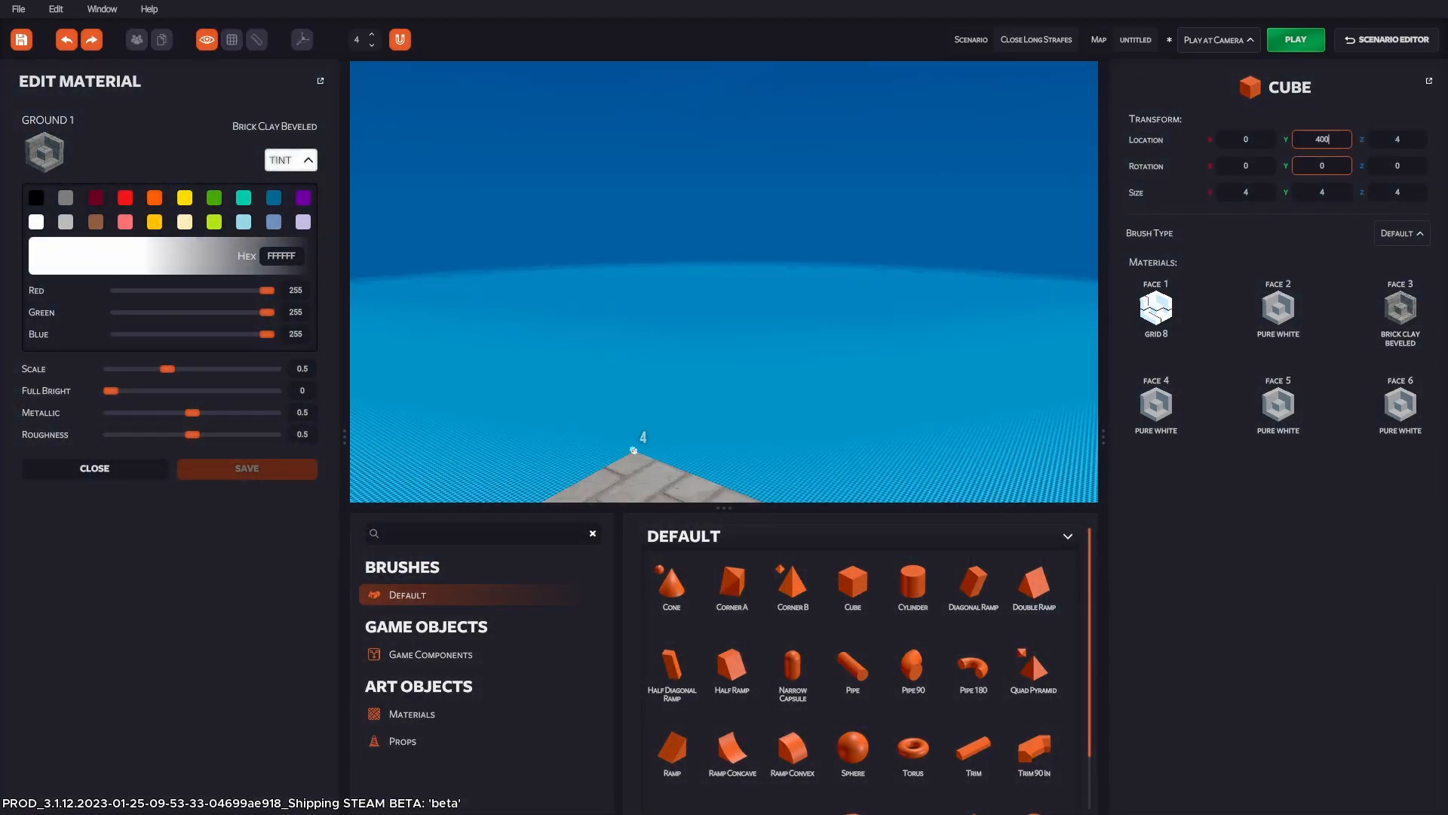
pyautogui.press('Tab')
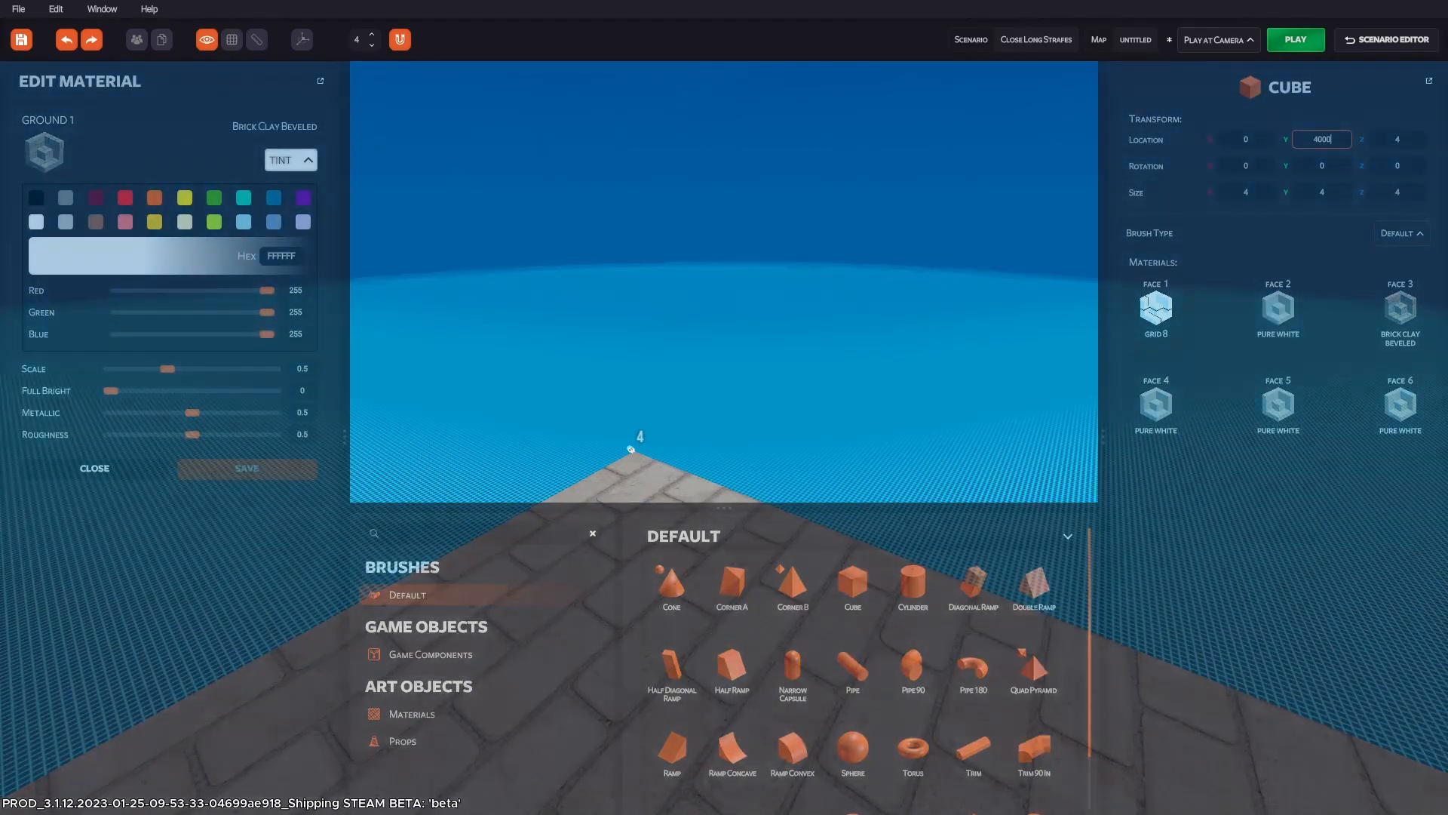
pyautogui.press('Tab')
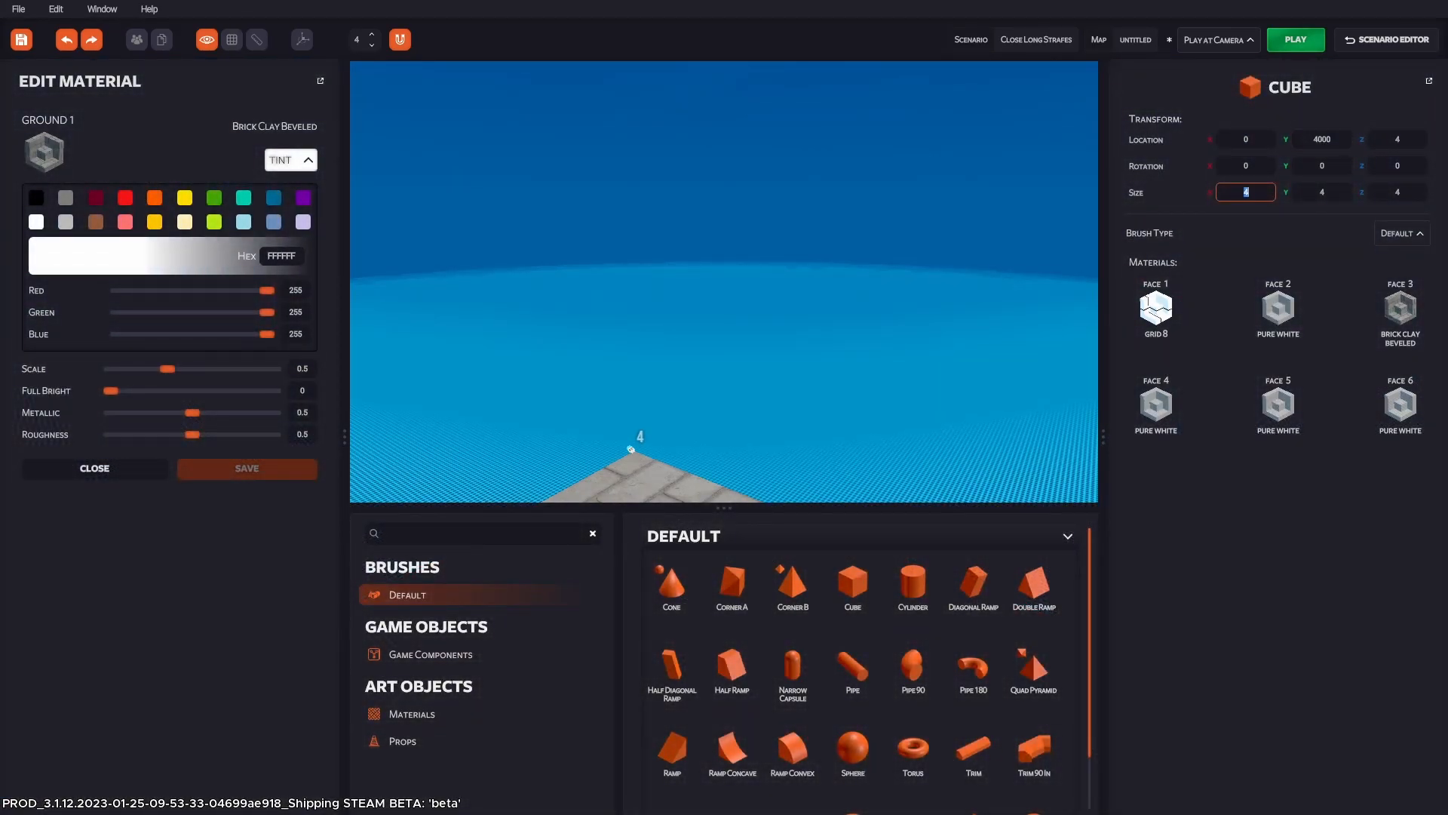
pyautogui.press('Tab')
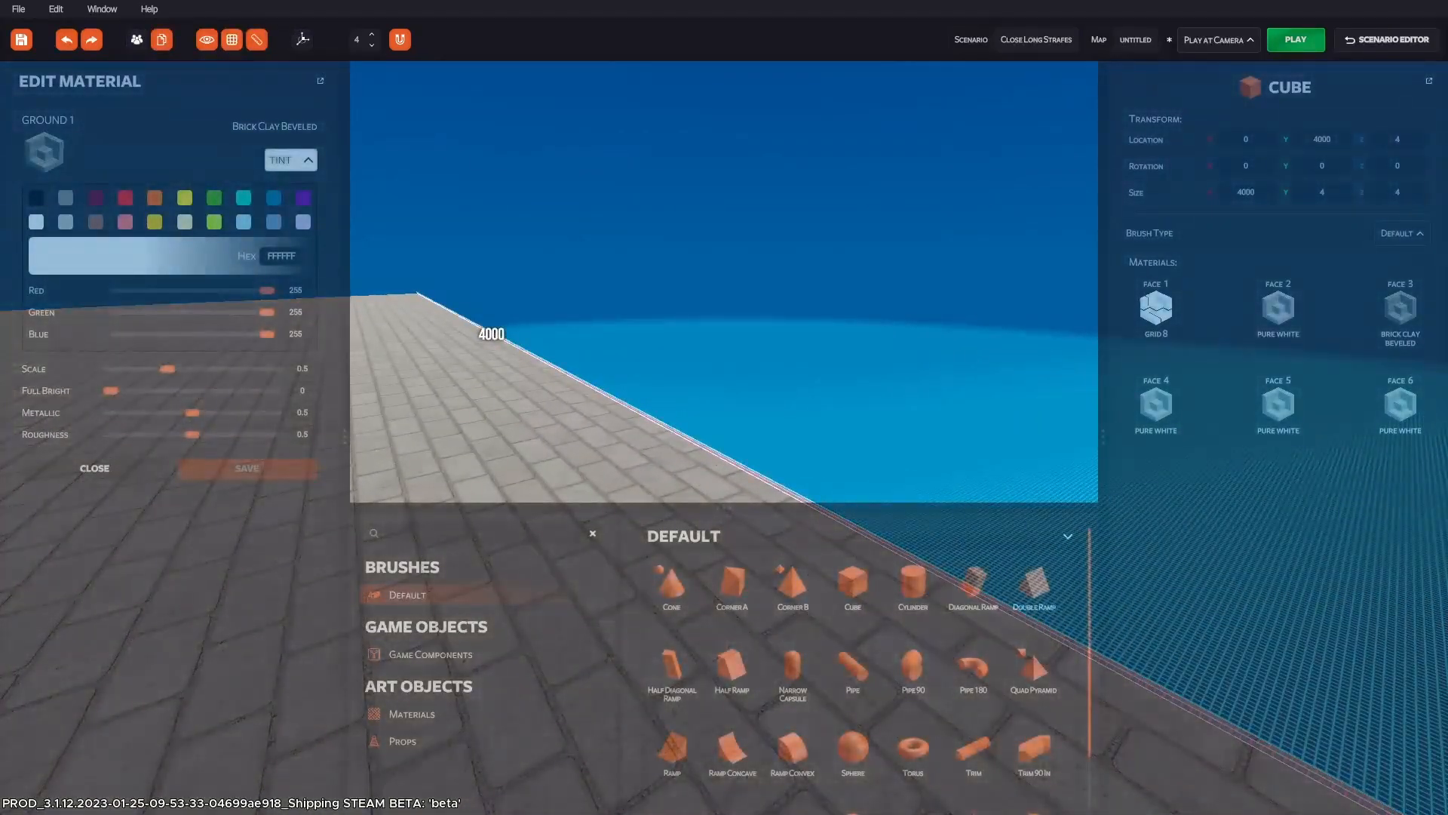
# Reselect the thin strip along the floor's edge and set its Z size to 52.
pyautogui.click(528, 422)
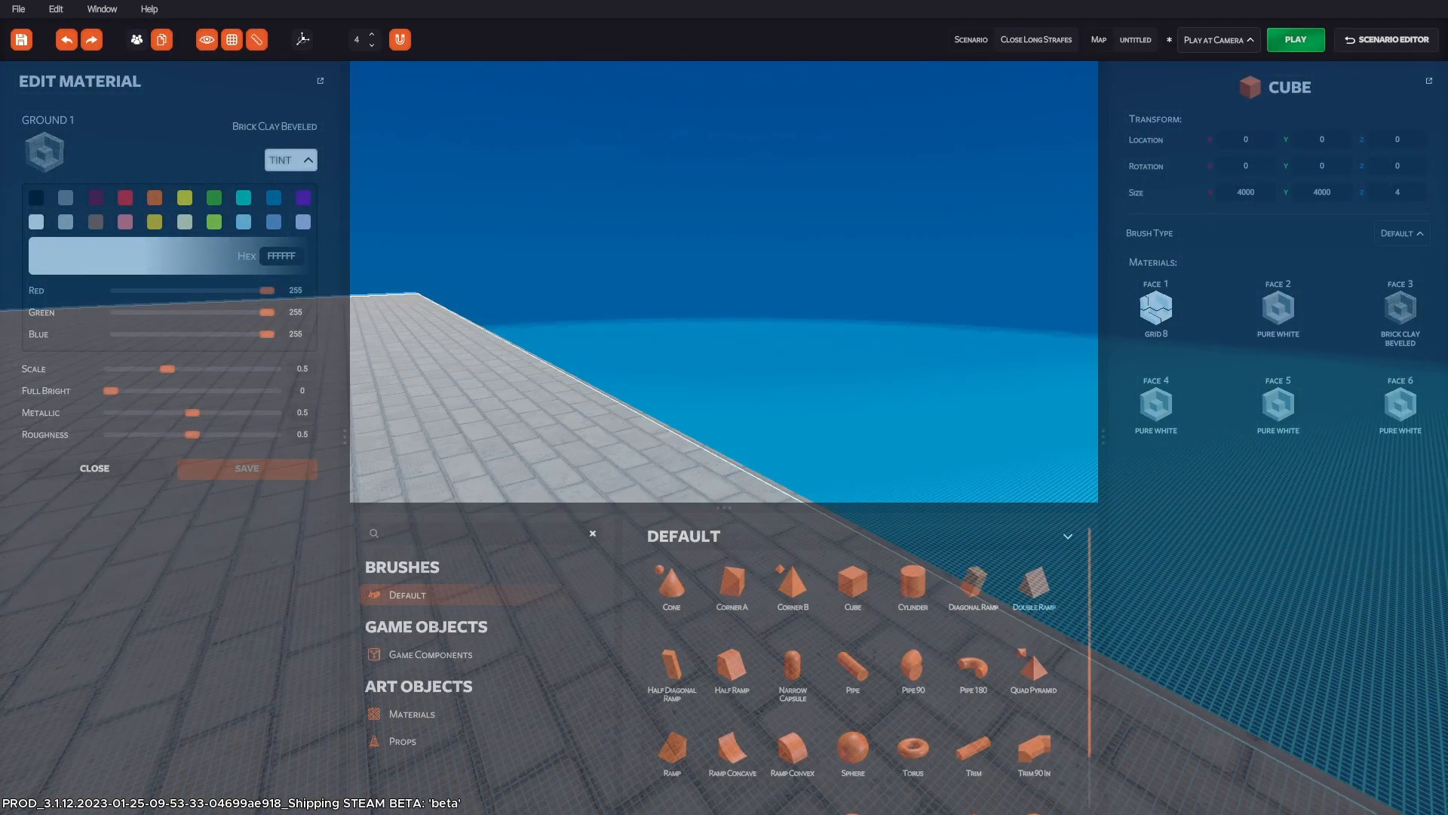
pyautogui.click(679, 431)
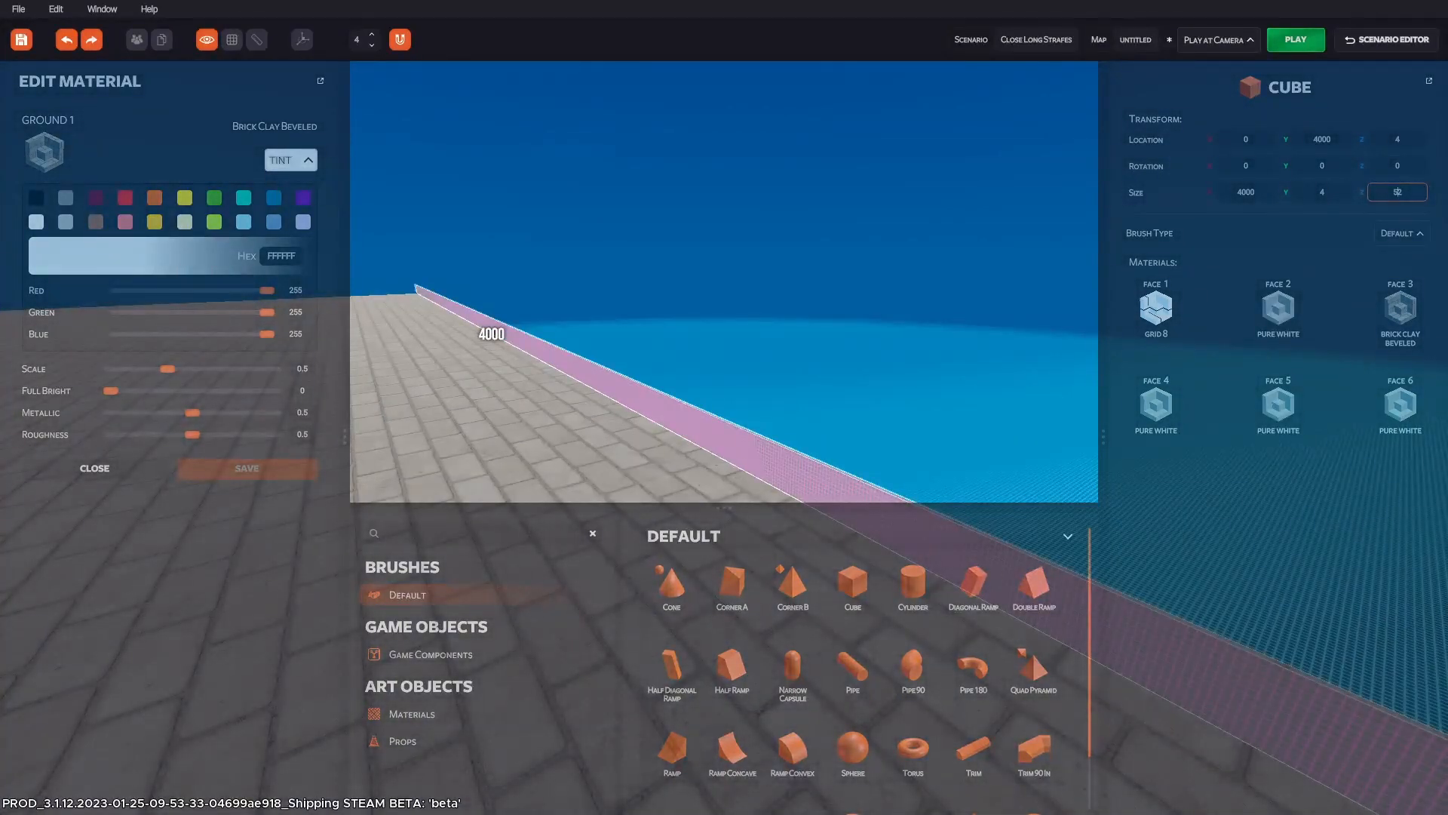
pyautogui.moveTo(725, 339); pyautogui.dragTo(538, 320, button='right')
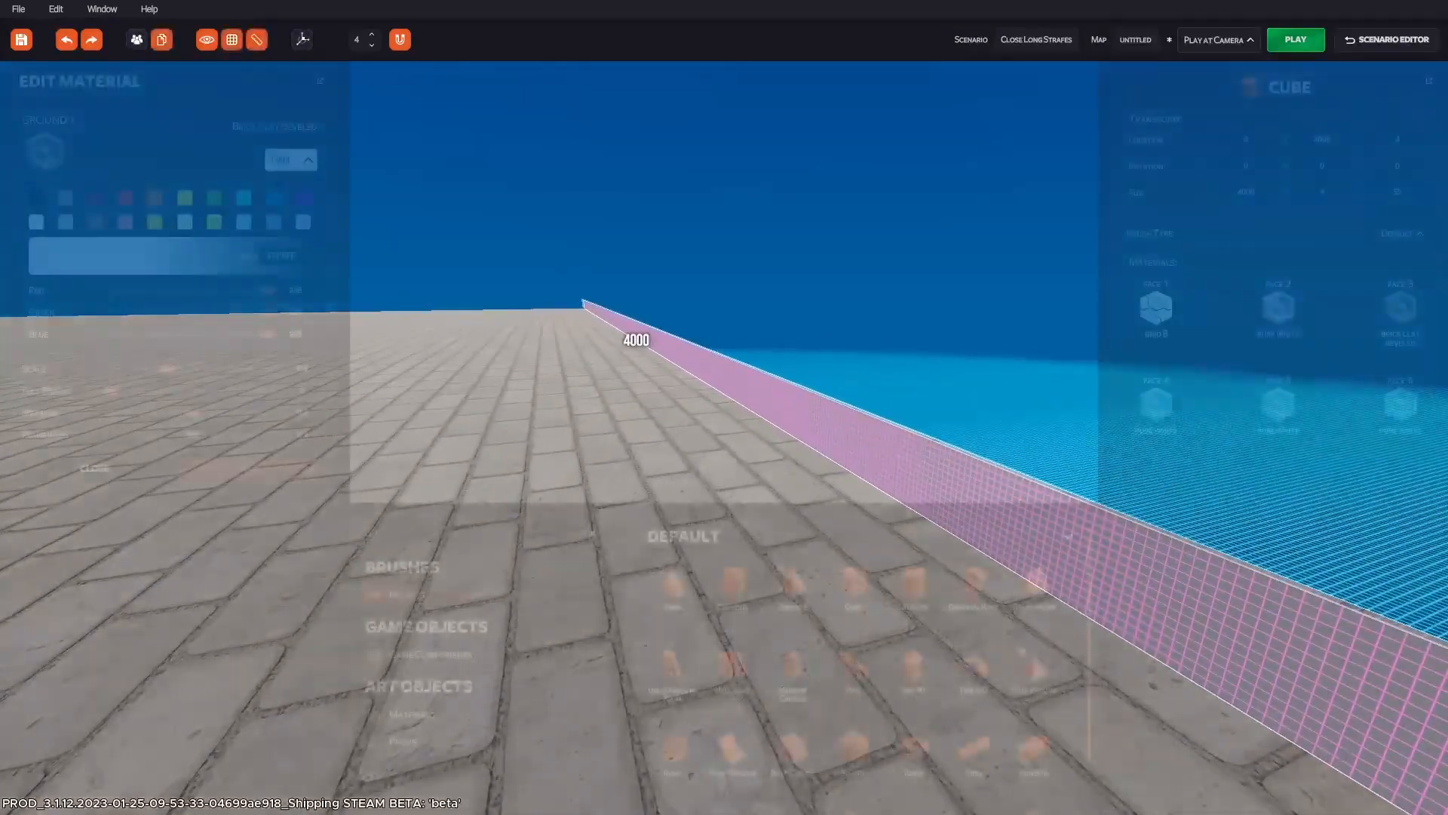
# Test-play the map beside the low wall and return to the editor.
pyautogui.click(1294, 39)
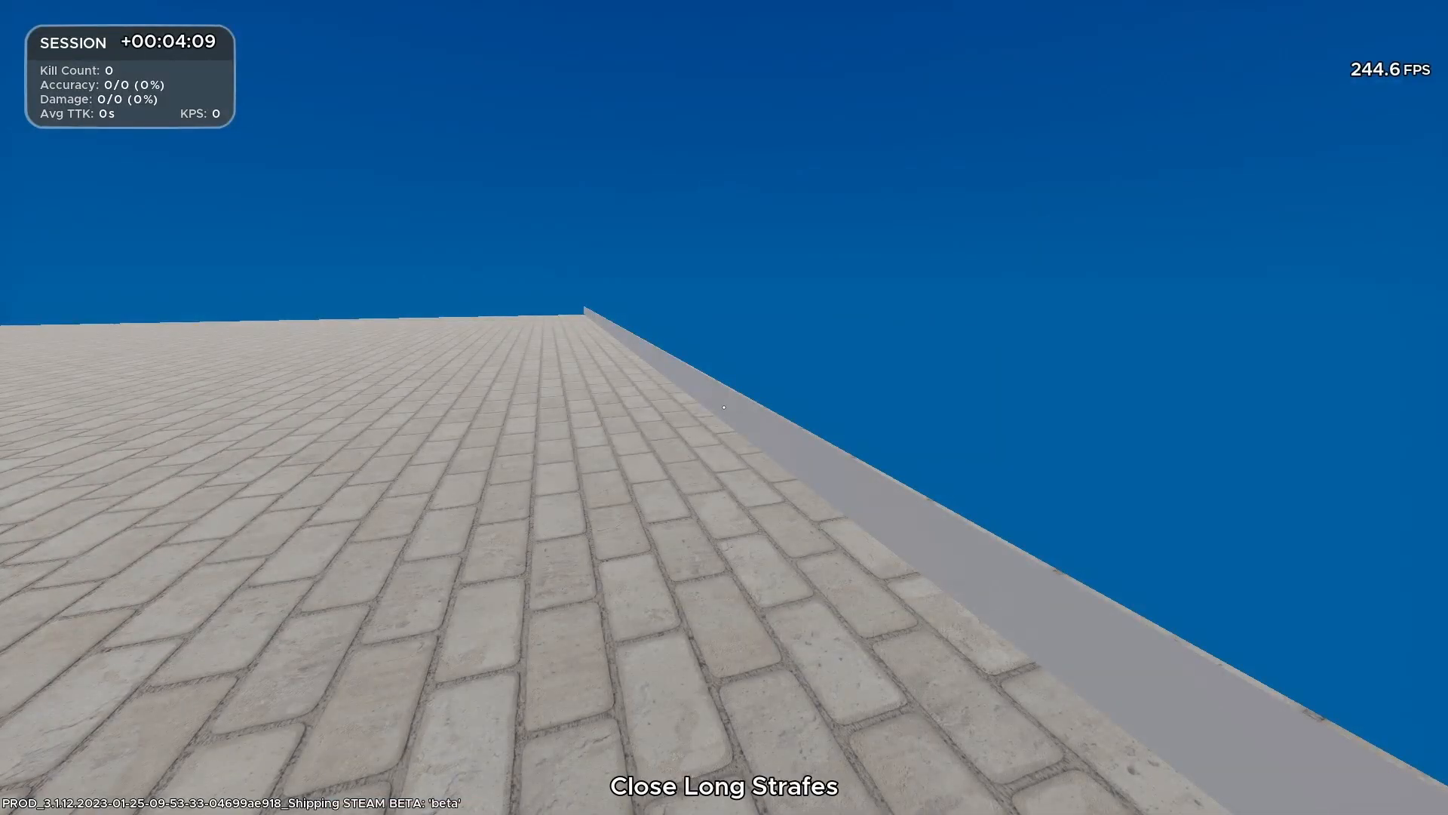
pyautogui.press('Escape')
pyautogui.moveTo(725, 407); pyautogui.dragTo(1375, 391, button='right')
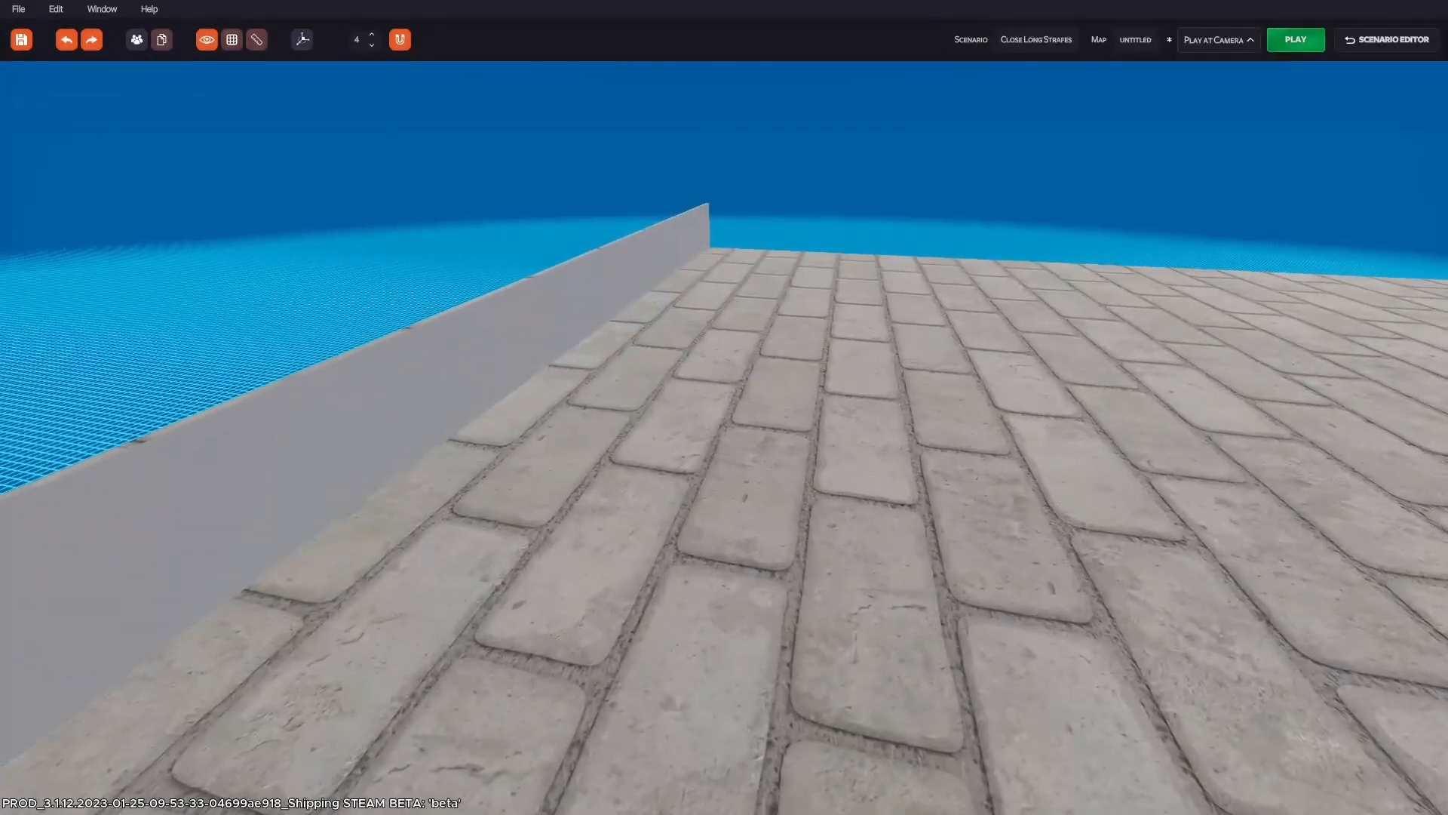
# Test-play again along the wall, move over the floor's edge, and return to the editor.
pyautogui.press('p')
pyautogui.press('w')
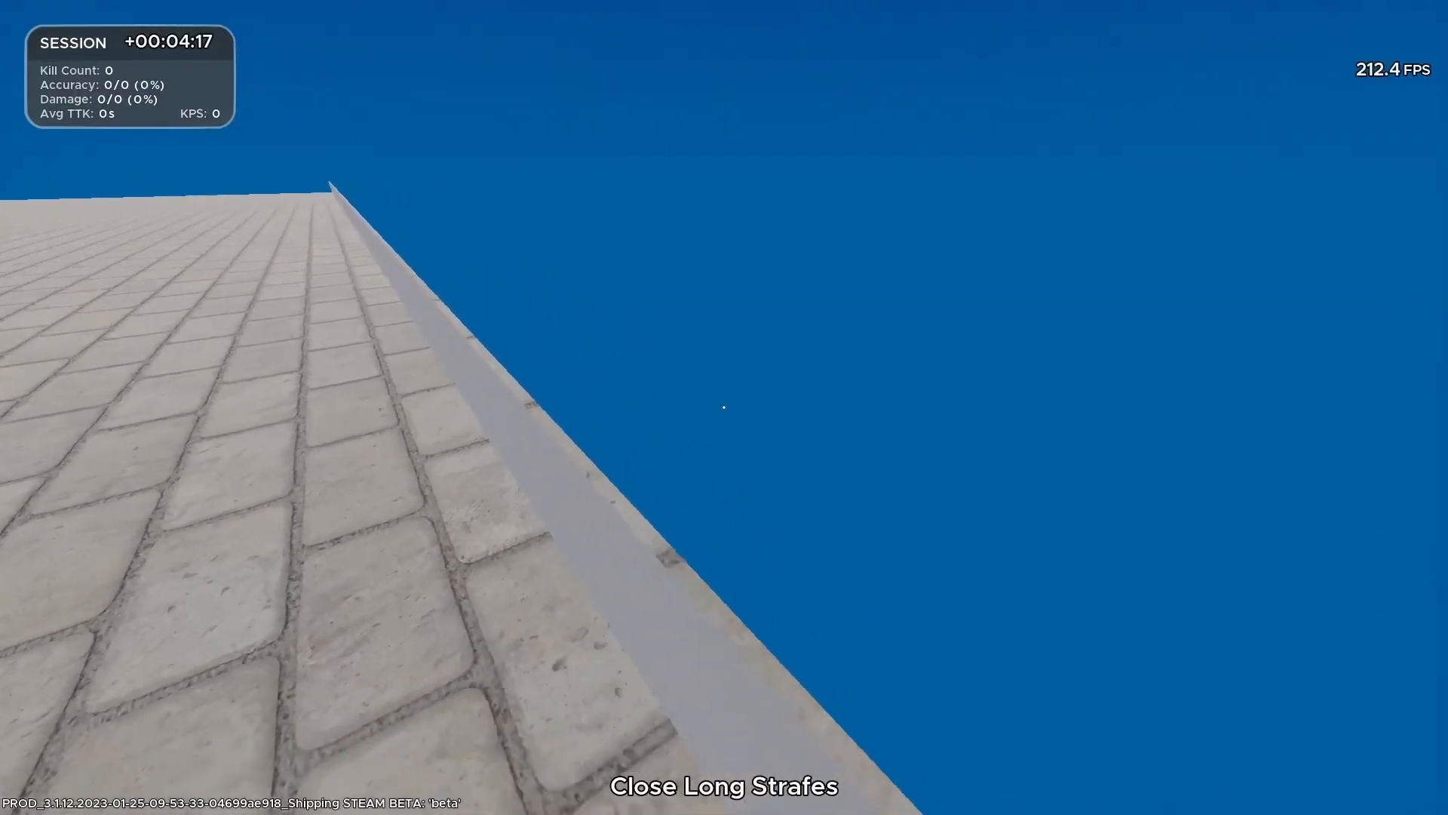
pyautogui.press('a')
pyautogui.press('d')
pyautogui.press('d')
pyautogui.press('a')
pyautogui.press('d')
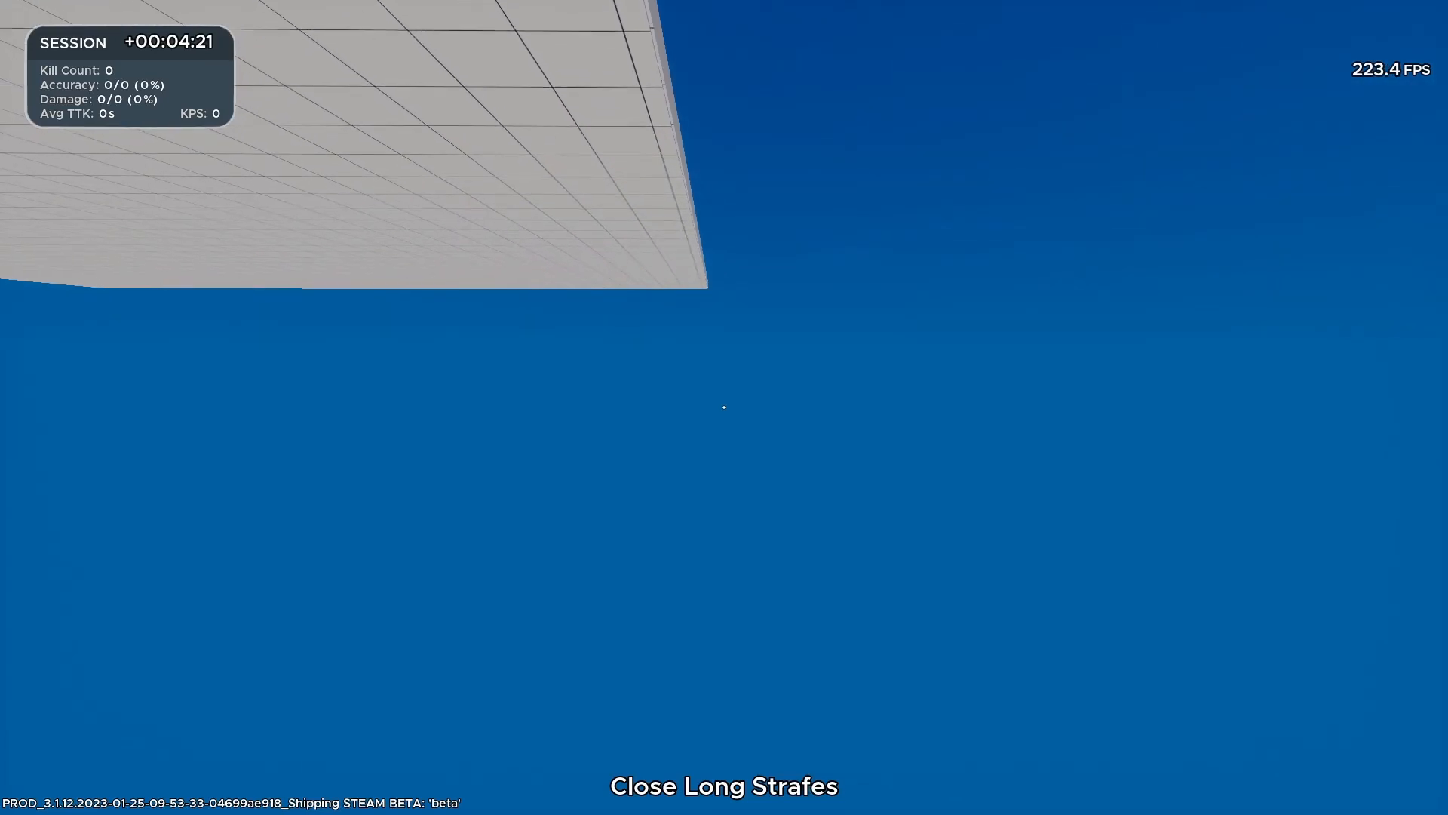
pyautogui.press('Escape')
pyautogui.press('Tab')
pyautogui.press('w')
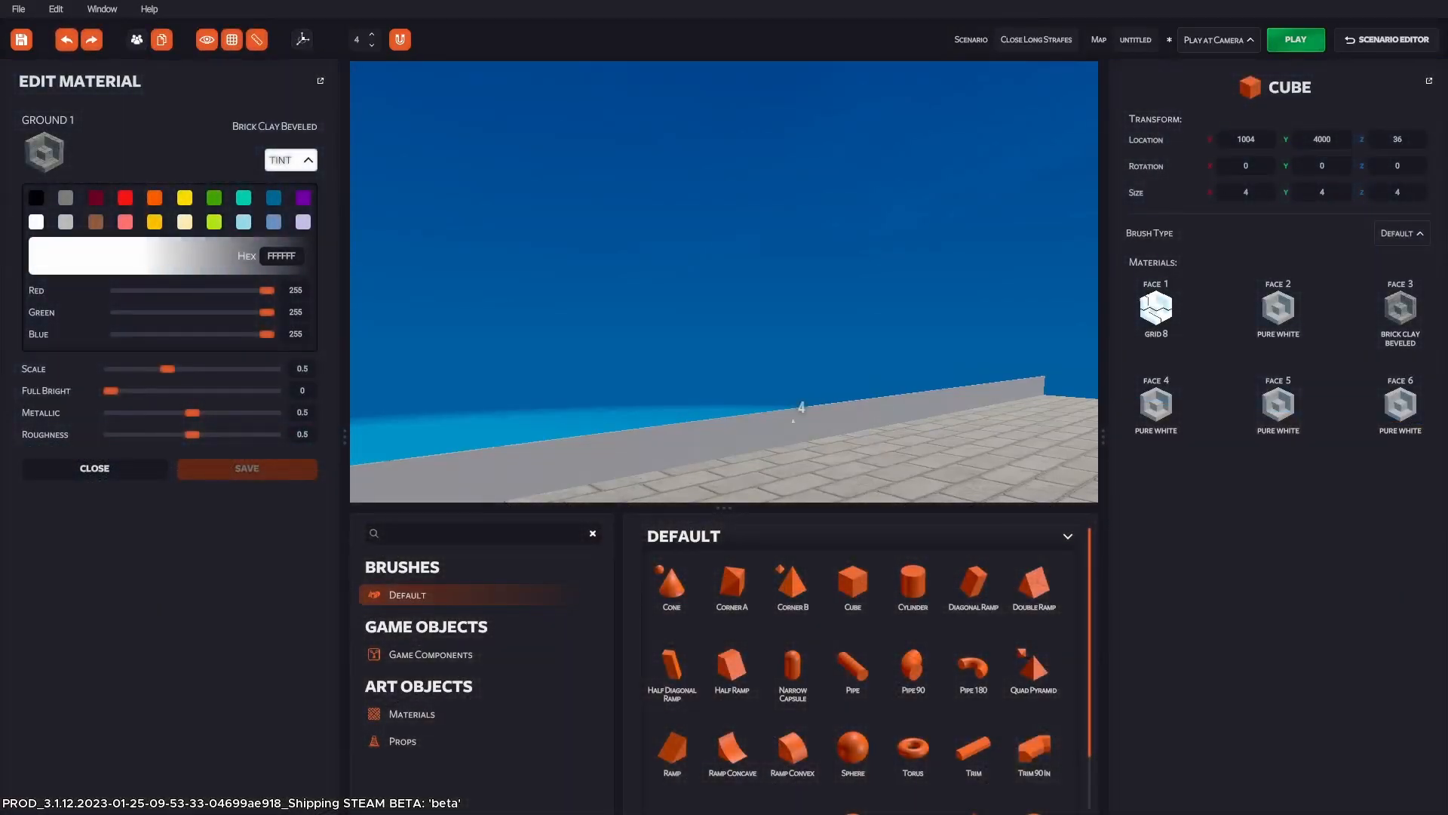
pyautogui.press('w')
pyautogui.moveTo(792, 420); pyautogui.dragTo(668, 465, button='right')
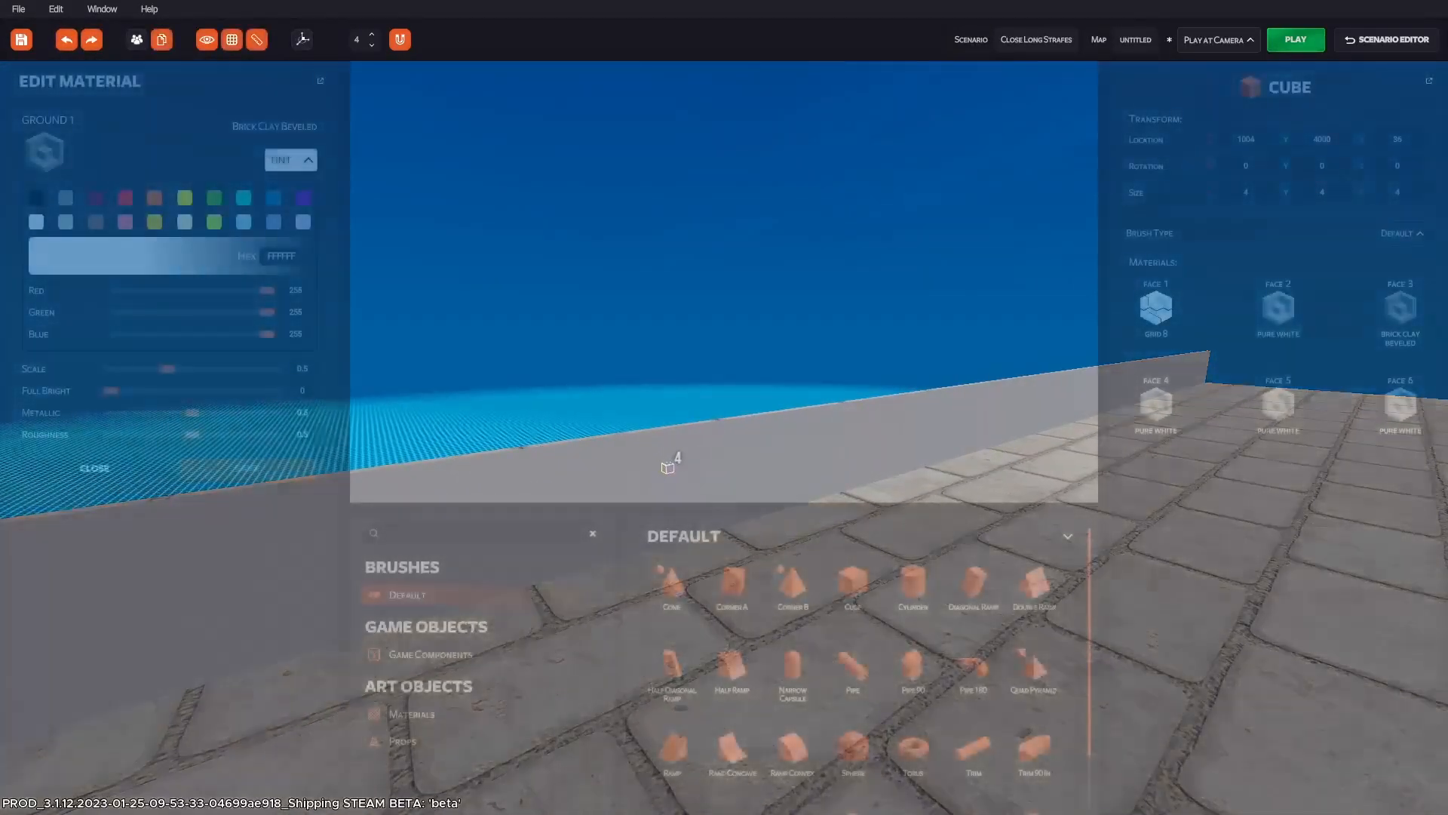
pyautogui.hotkey('ctrl', 'z')
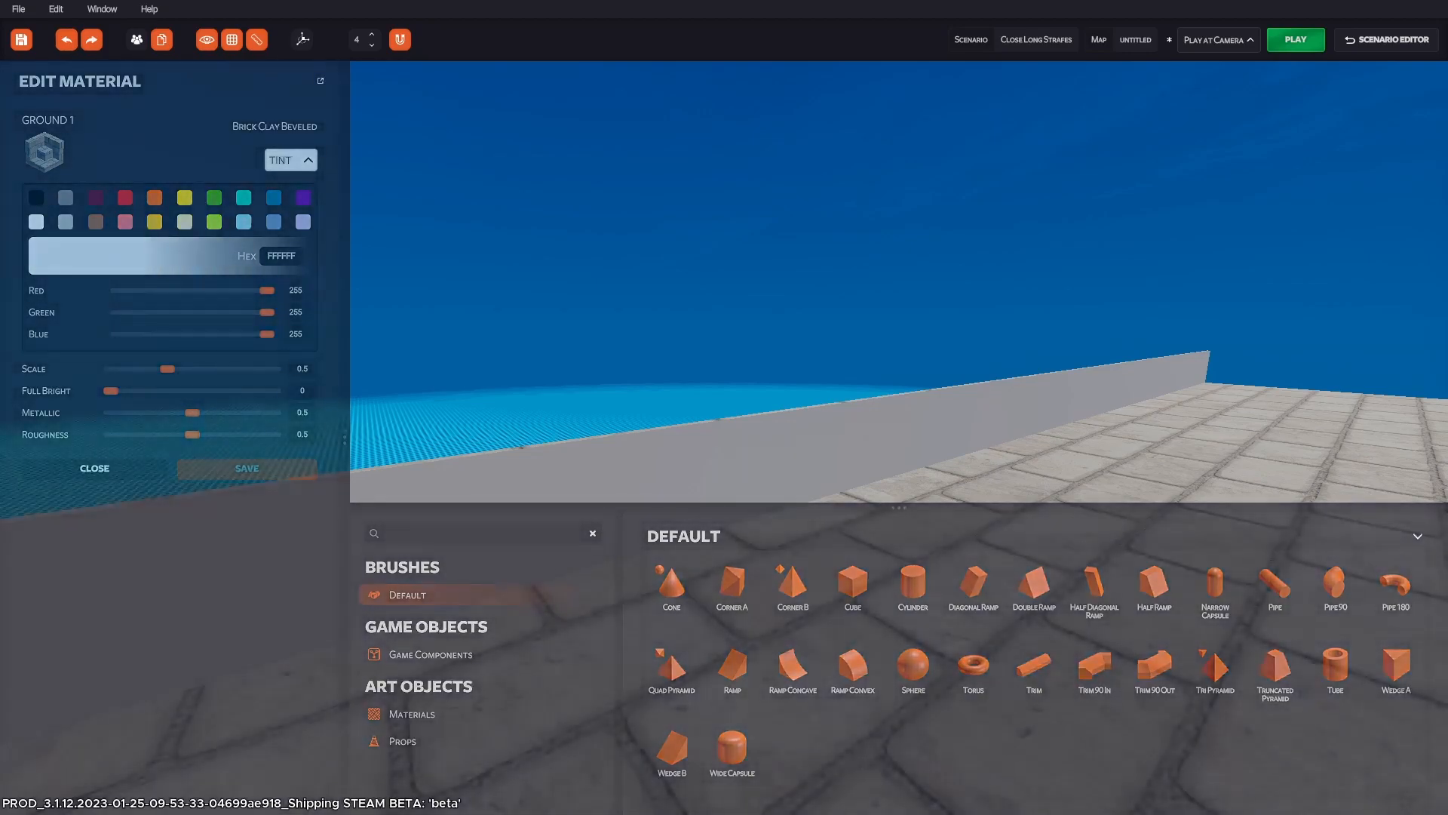
# Select the low wall on the floor's edge and set its Z size to 200.
pyautogui.click(669, 465)
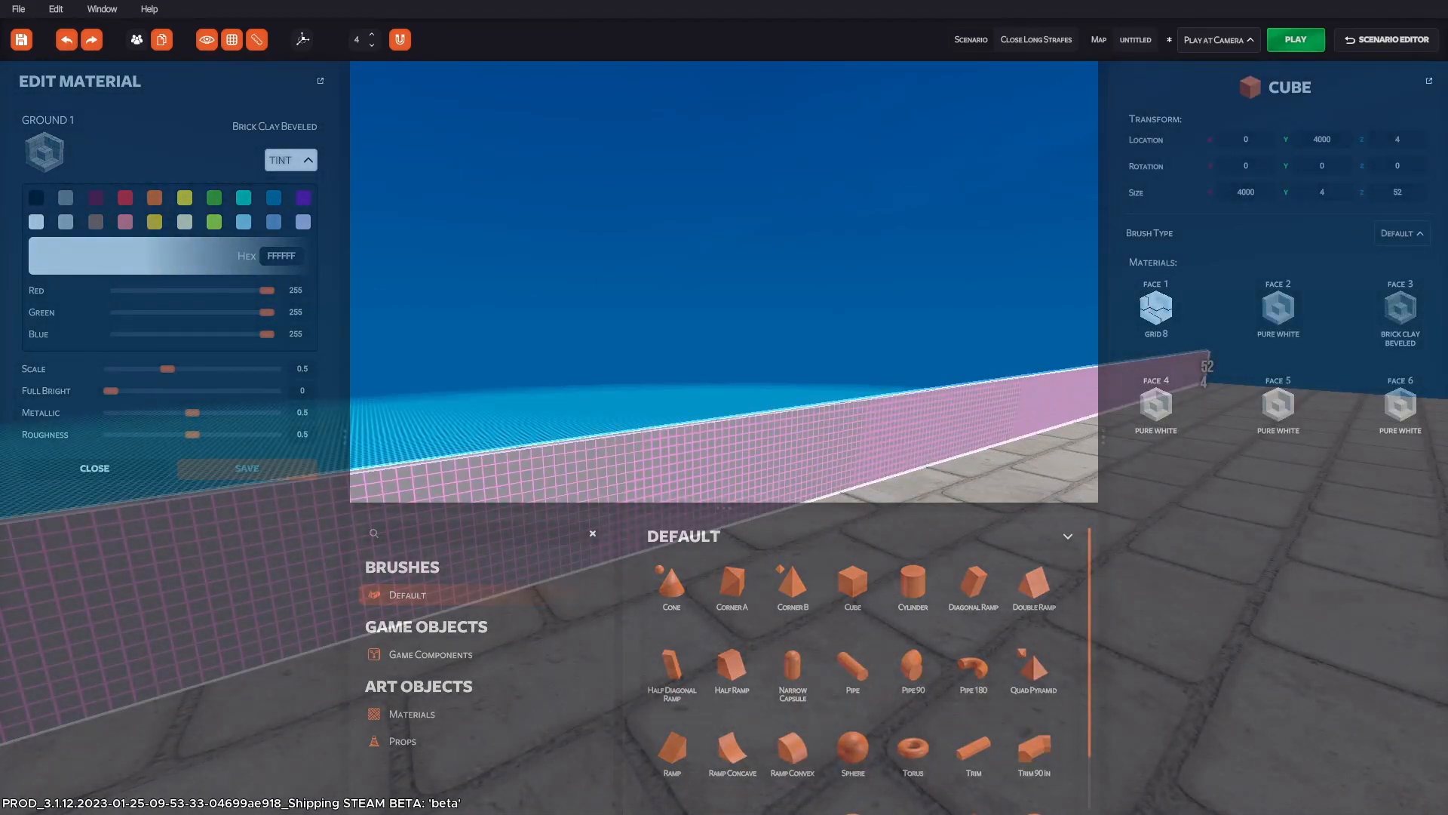
pyautogui.moveTo(668, 465); pyautogui.dragTo(980, 384, button='right')
pyautogui.moveTo(724, 408); pyautogui.dragTo(192, 395, button='right')
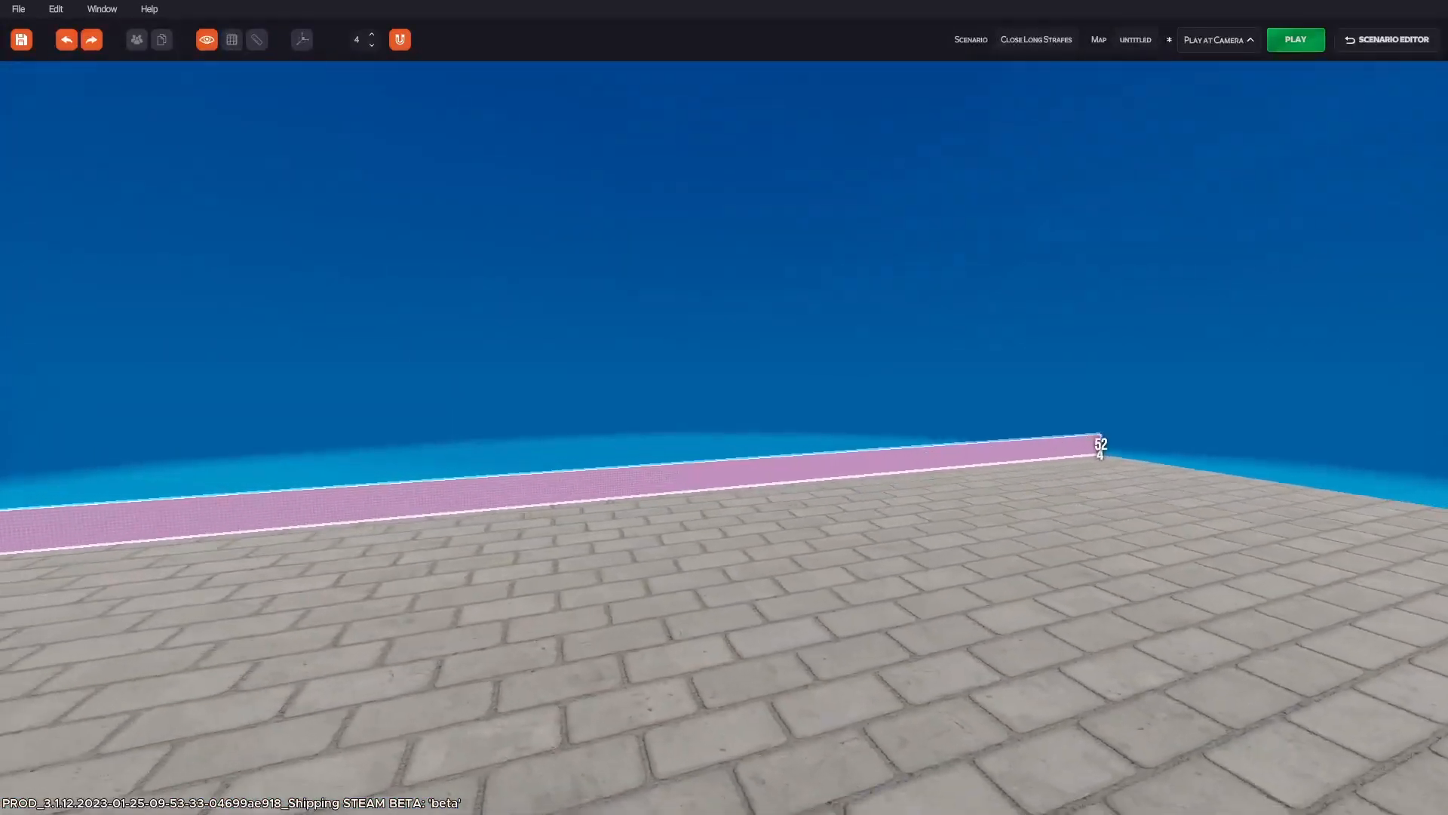
pyautogui.press('w')
pyautogui.moveTo(724, 407); pyautogui.dragTo(860, 460, button='right')
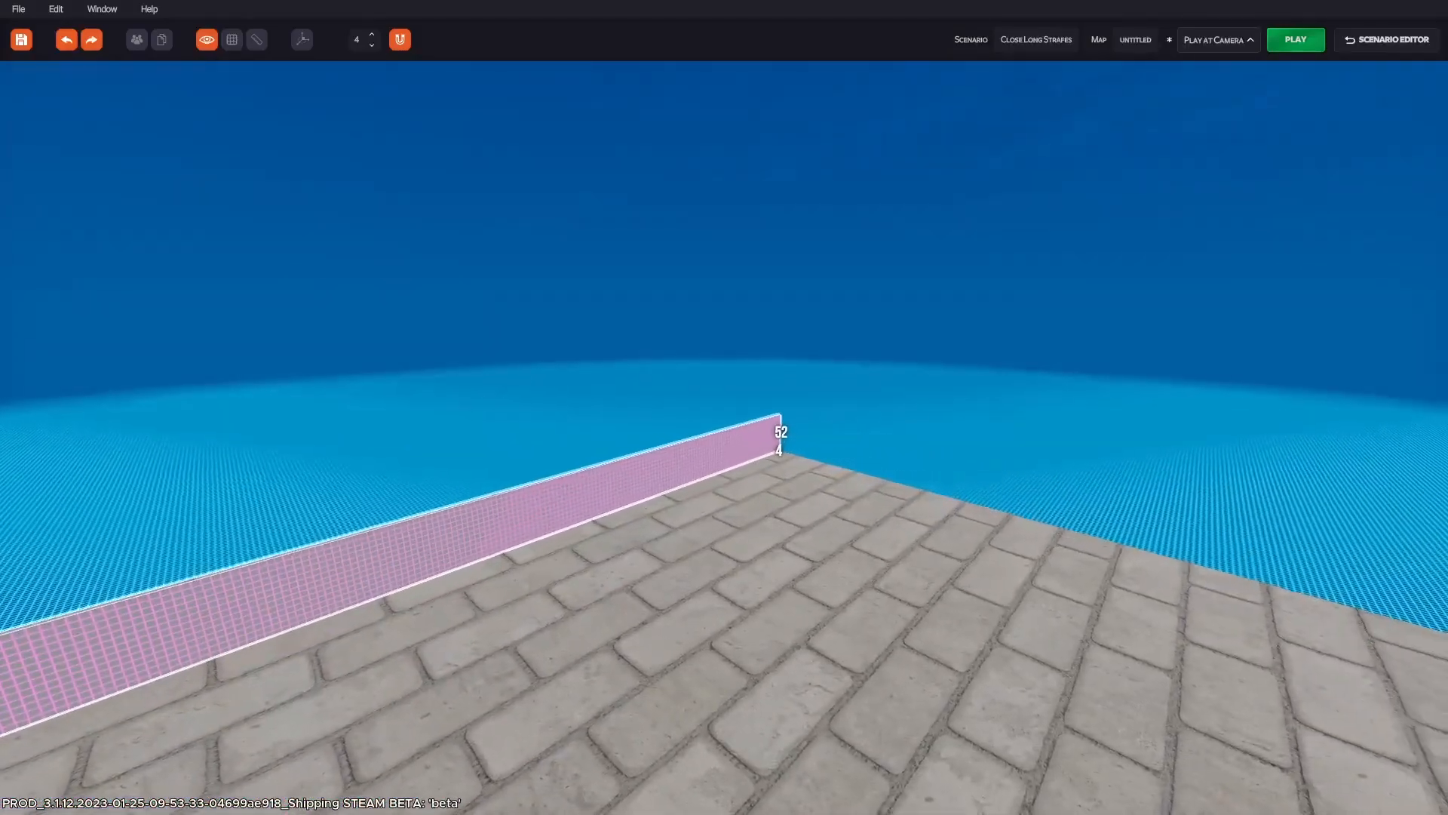
pyautogui.moveTo(724, 407); pyautogui.dragTo(736, 414, button='right')
pyautogui.press('w')
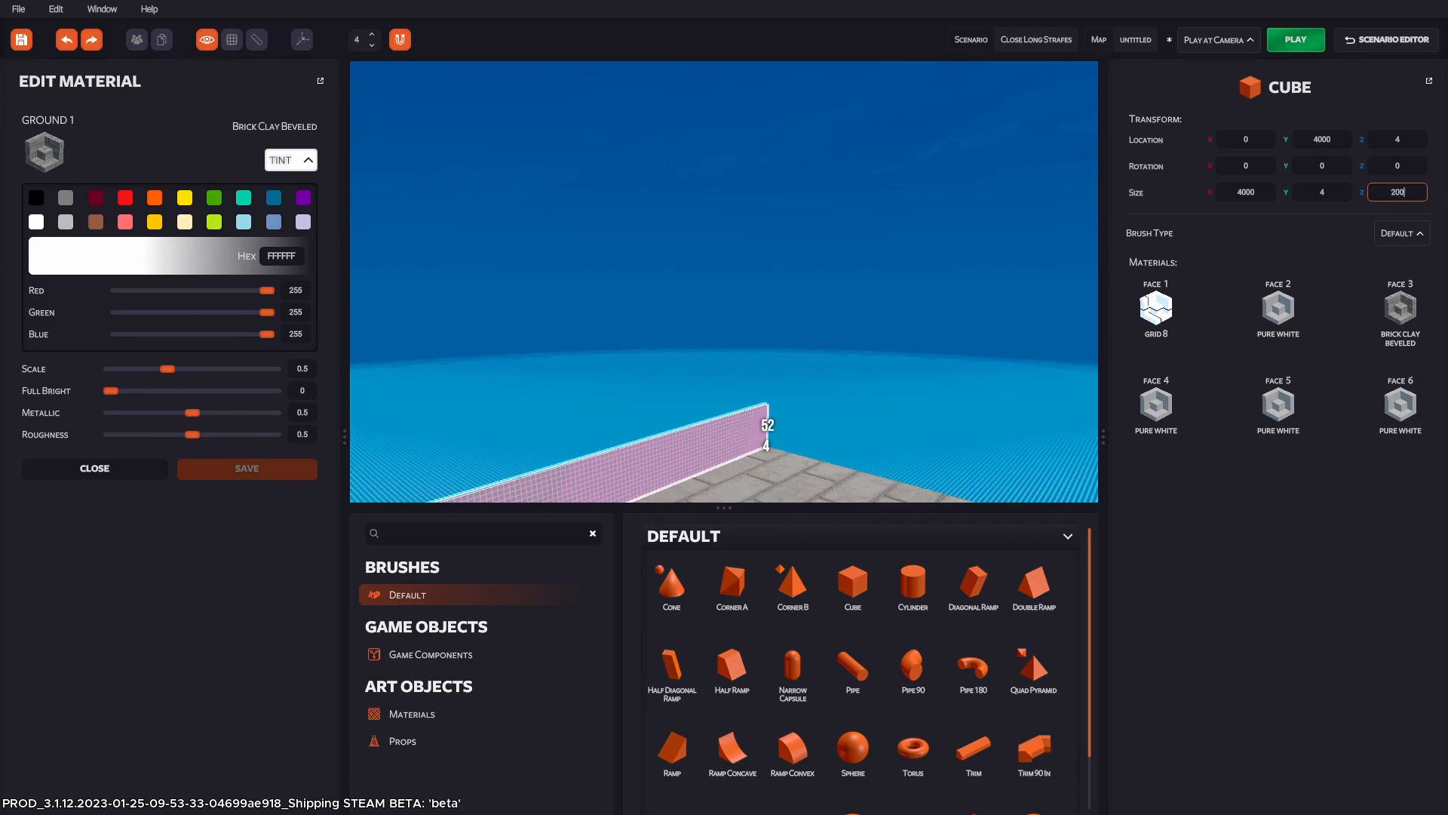
pyautogui.press('Return')
# Place a cube in the floor corner beside the wall's end at X 4000, Y 3996, Z 4 and set its Y size to 4000.
pyautogui.moveTo(724, 282); pyautogui.dragTo(552, 336, button='right')
pyautogui.press('w')
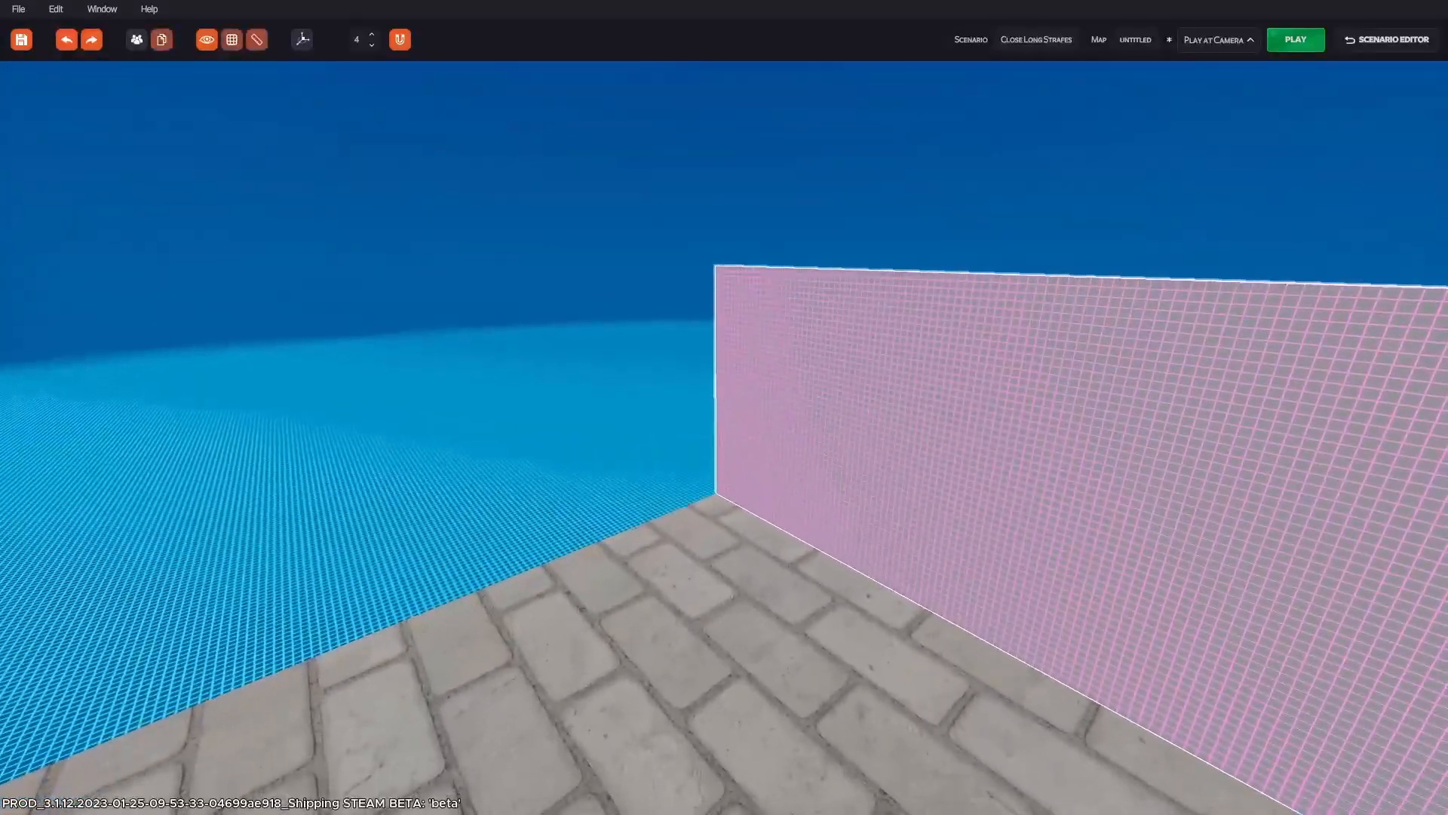
pyautogui.moveTo(842, 591); pyautogui.dragTo(712, 491)
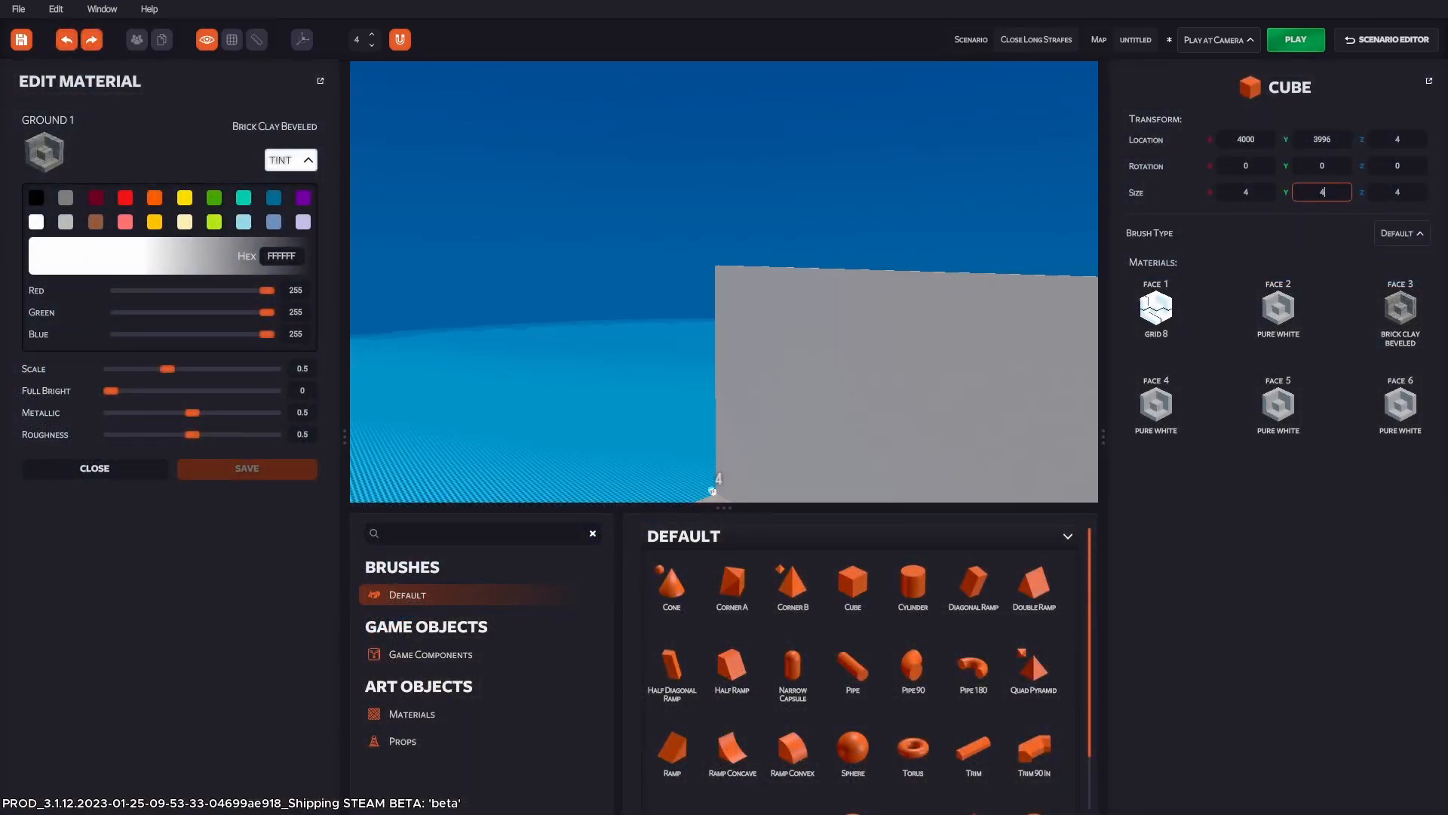
pyautogui.press('Return')
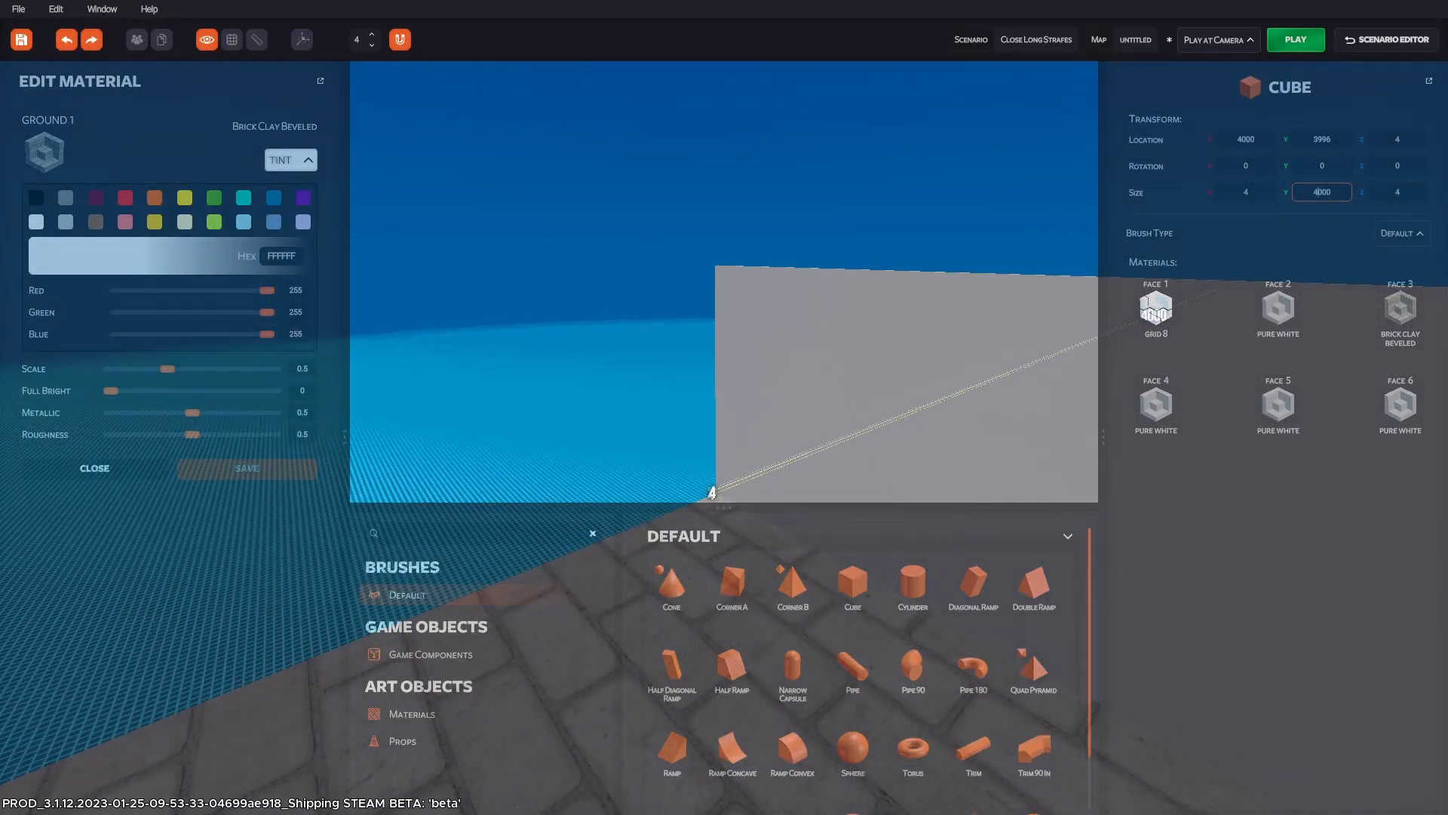
# Set the new strip's Y location to 0 and check how it lines up with the floor's edge.
pyautogui.moveTo(712, 491); pyautogui.dragTo(660, 498, button='right')
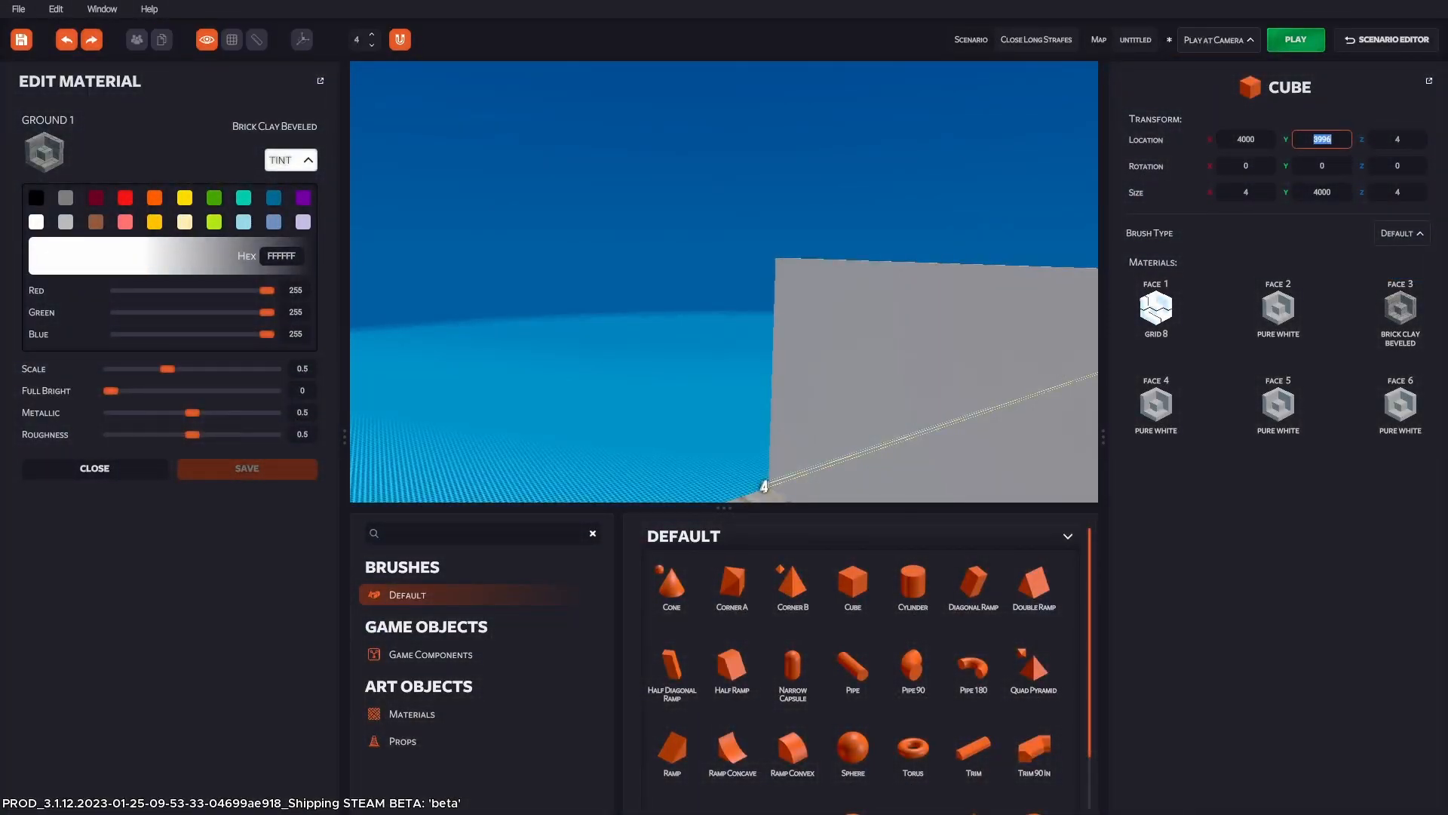
pyautogui.moveTo(717, 301)
pyautogui.mouseDown(button='right')
pyautogui.moveTo(316, 317)
pyautogui.moveTo(249, 301)
pyautogui.moveTo(298, 295)
pyautogui.mouseUp(button='right')
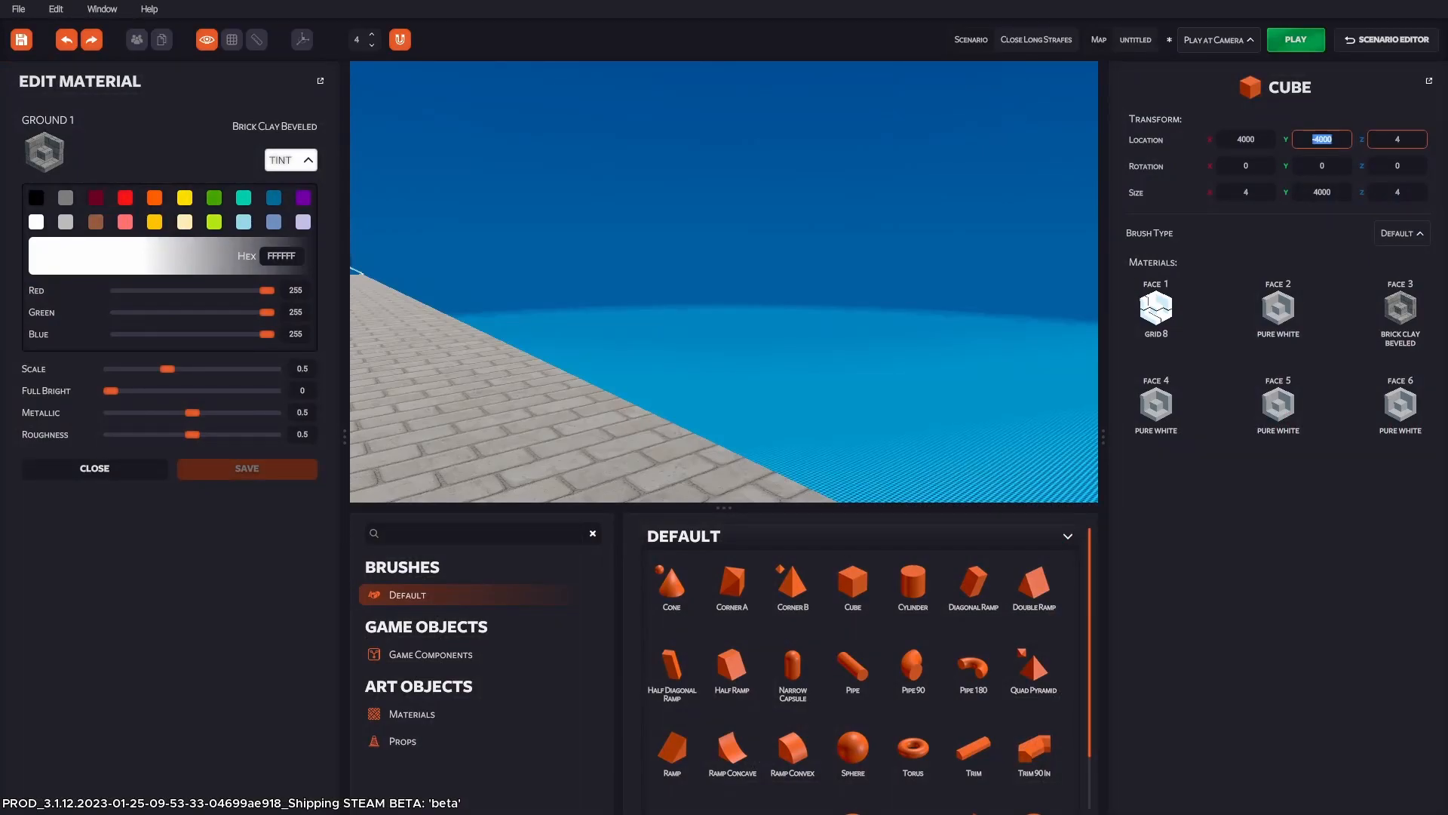
pyautogui.press('Return')
pyautogui.moveTo(724, 302); pyautogui.dragTo(204, 98, button='right')
pyautogui.press('w')
pyautogui.press('w')
pyautogui.press('s')
pyautogui.press('w')
pyautogui.moveTo(724, 408); pyautogui.dragTo(921, 471, button='right')
pyautogui.press('w')
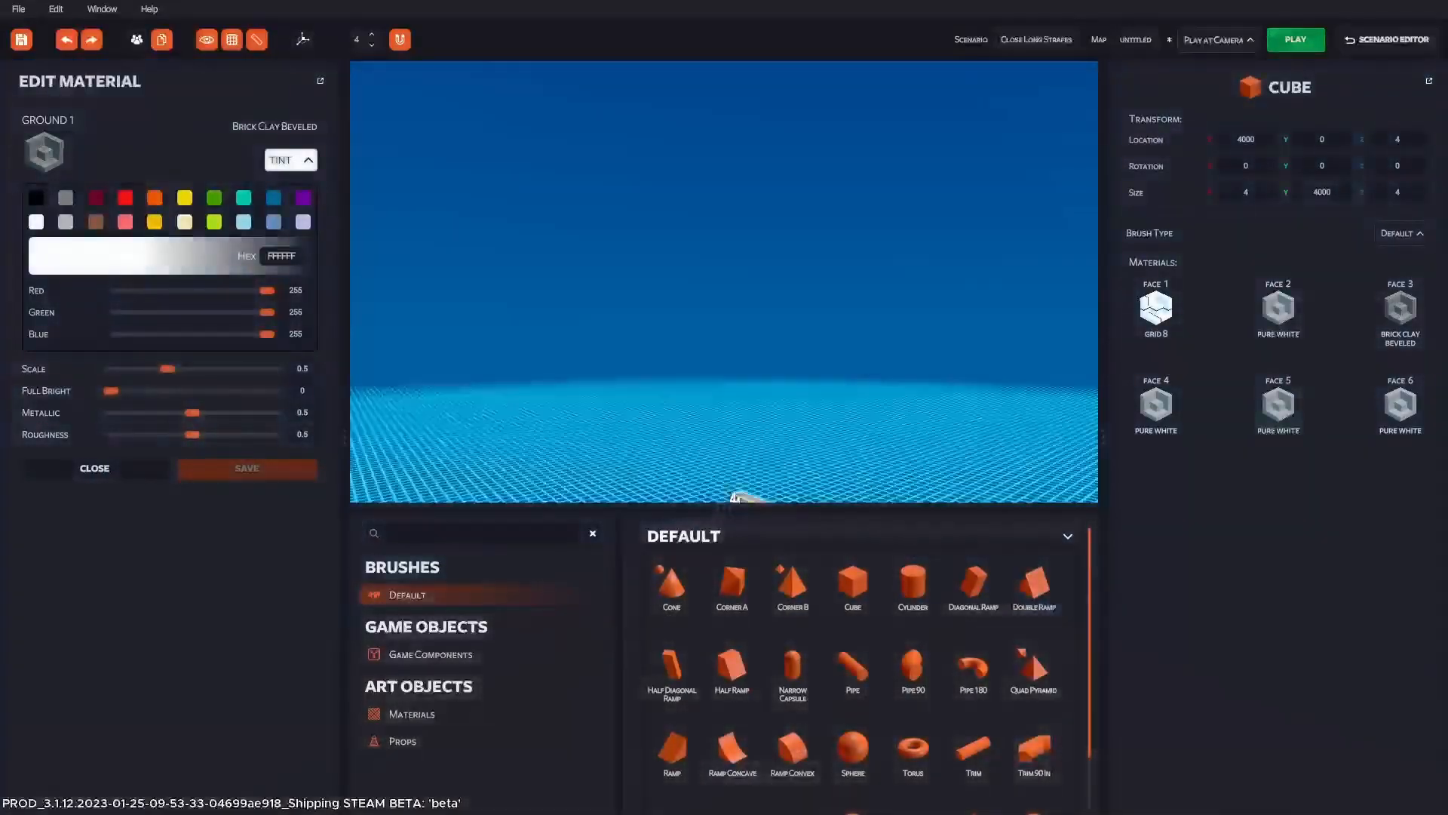
# Place a cube at the strip's far corner at X 3996, Y -4, Z 4, then set its X size to 4000 and X location to 0.
pyautogui.moveTo(724, 407); pyautogui.dragTo(698, 509, button='right')
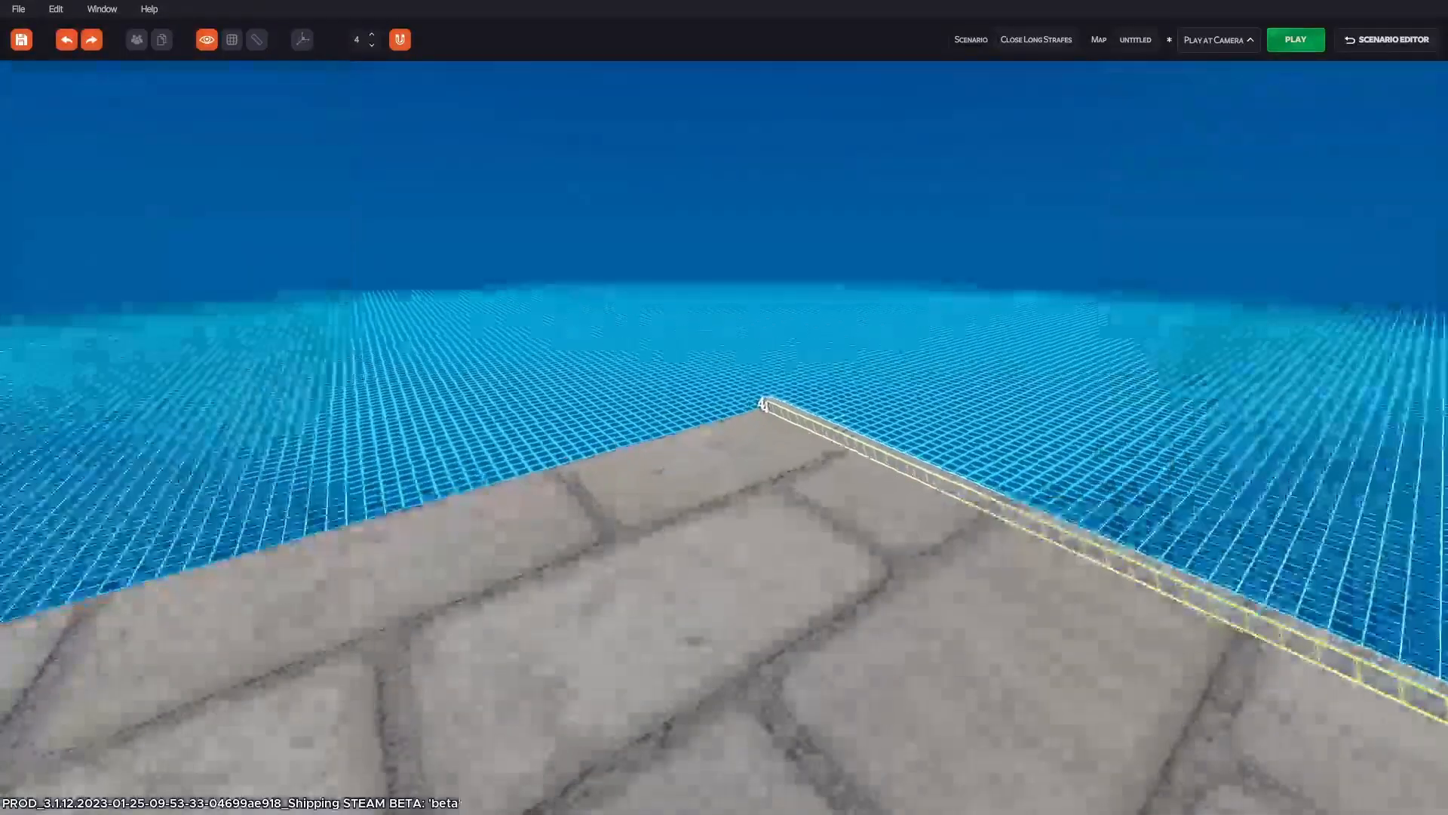
pyautogui.click(724, 453)
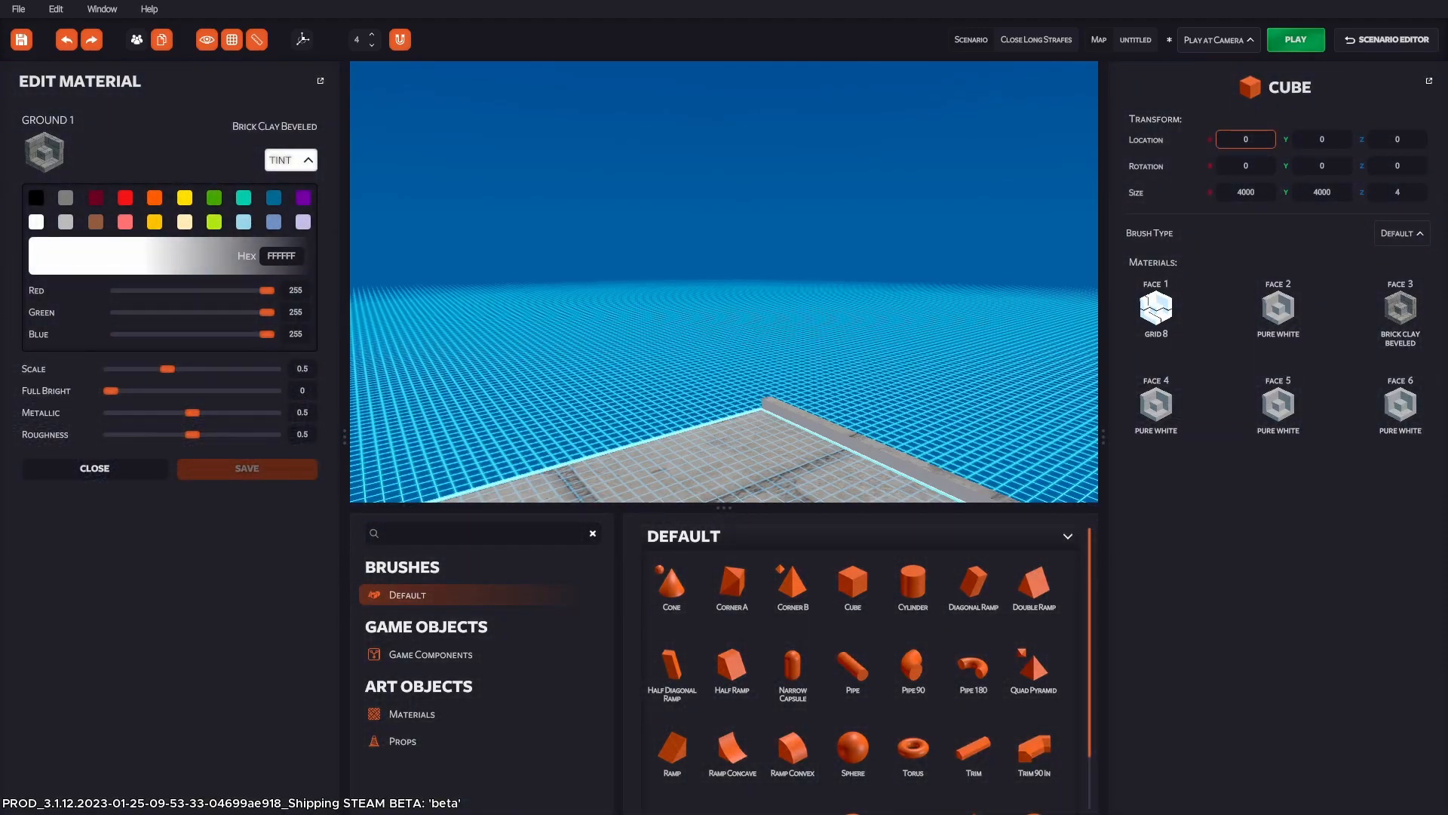
pyautogui.moveTo(724, 407); pyautogui.dragTo(687, 383, button='right')
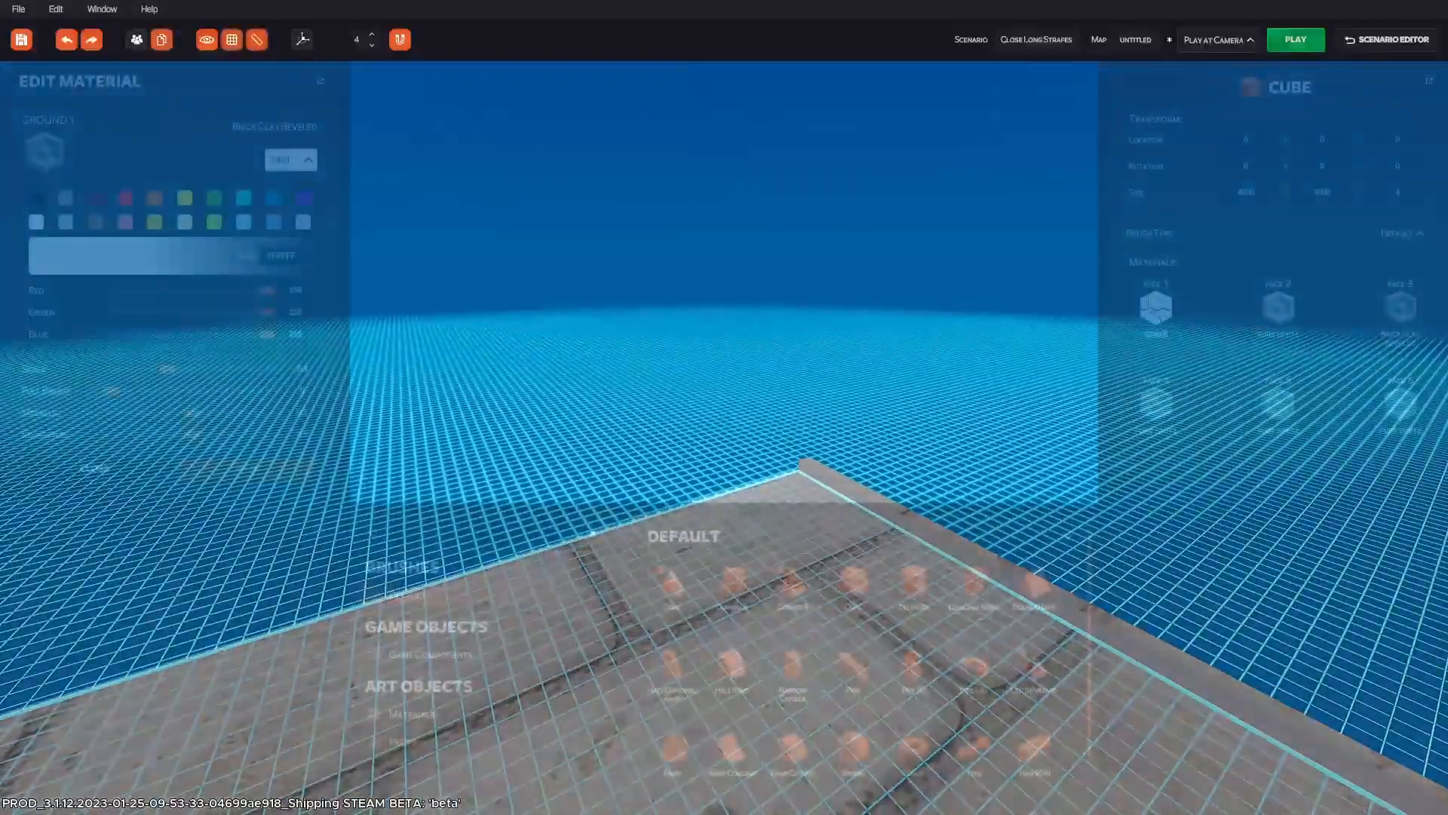
pyautogui.moveTo(827, 582); pyautogui.dragTo(792, 457)
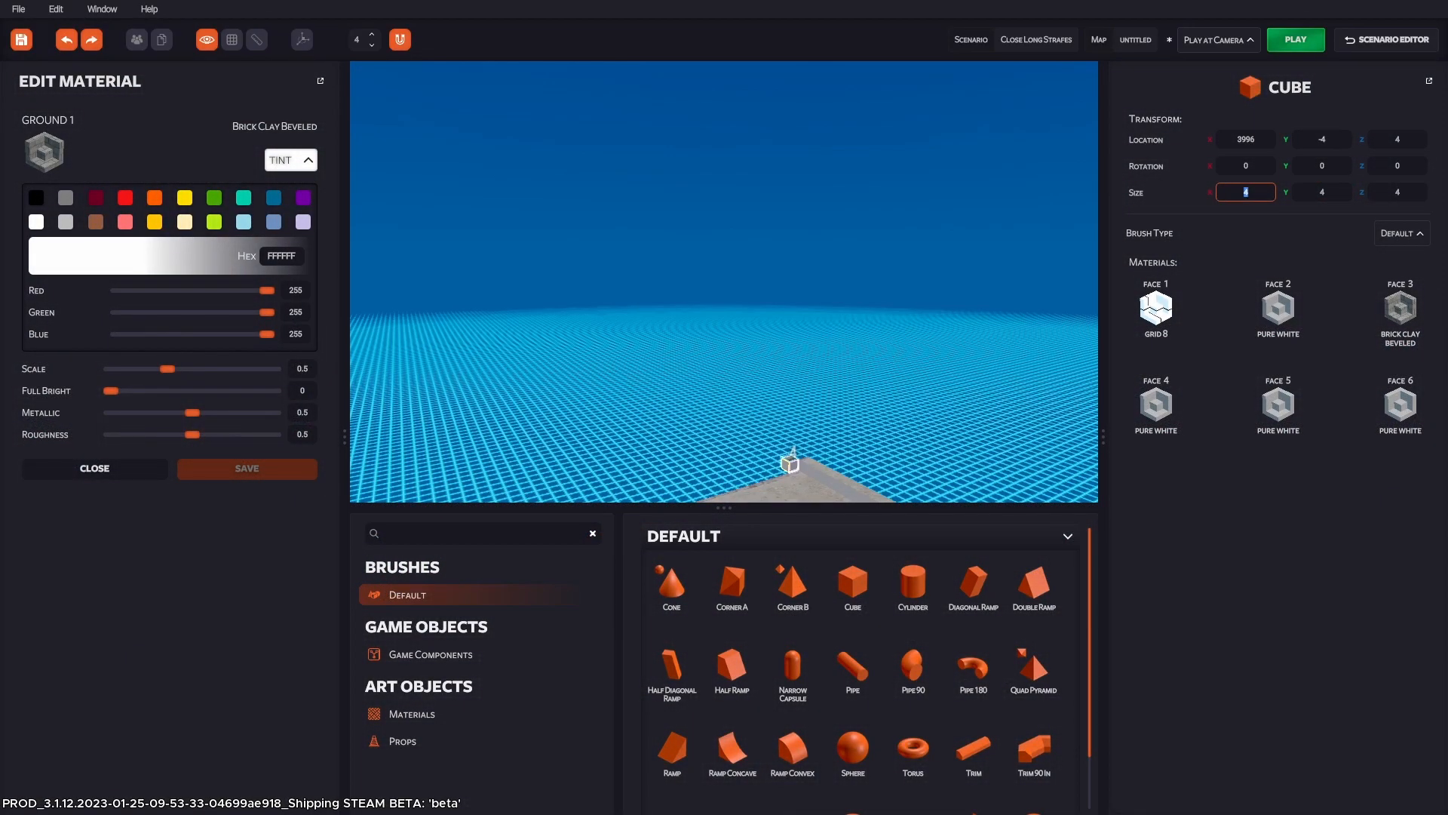
pyautogui.press('Return')
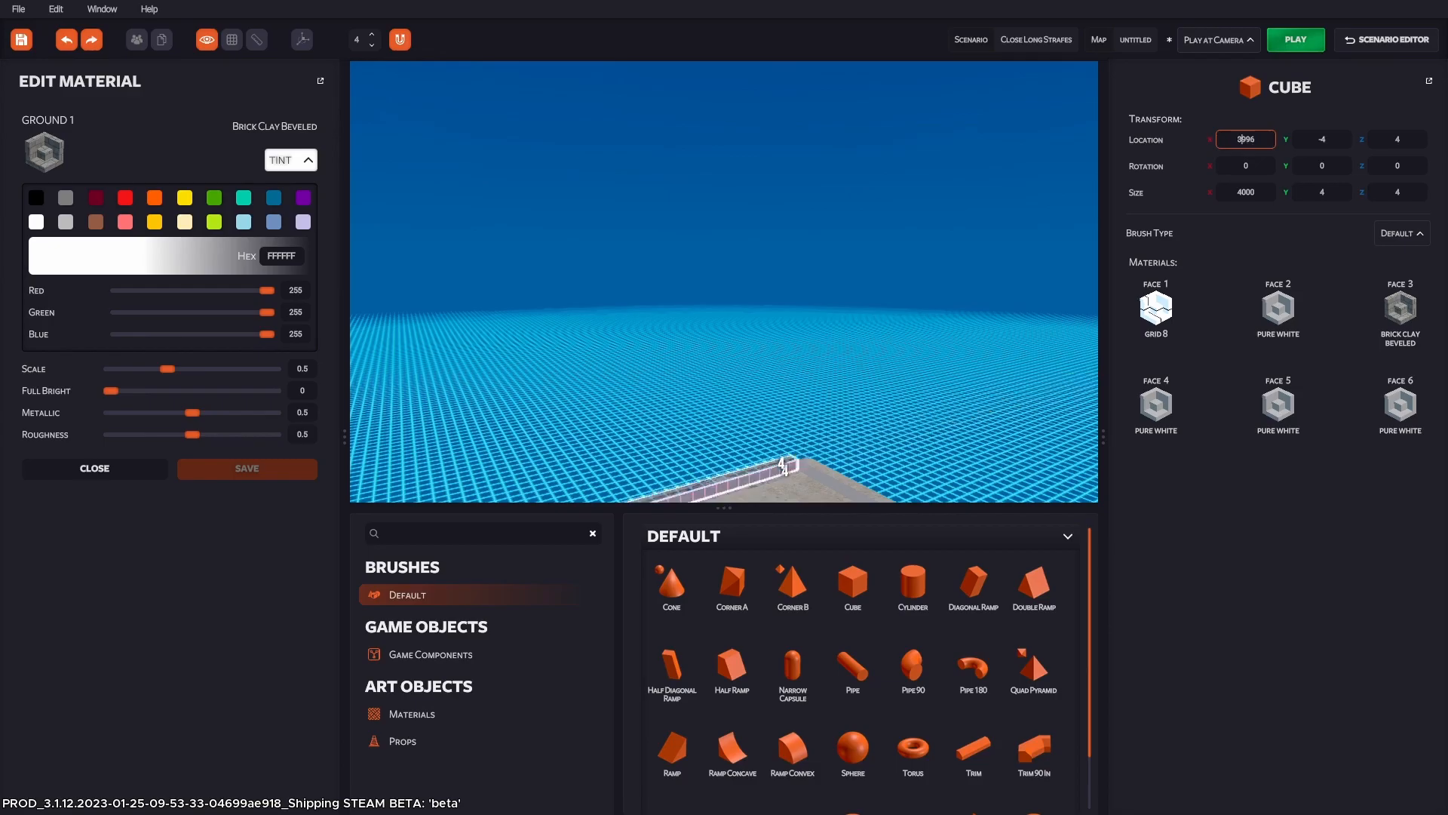
# Place a cube at the tall wall's other end at X -4, Y 4000, Z 0 and set its Y size to 4000.
pyautogui.moveTo(725, 282); pyautogui.dragTo(3, 322, button='right')
pyautogui.press('w')
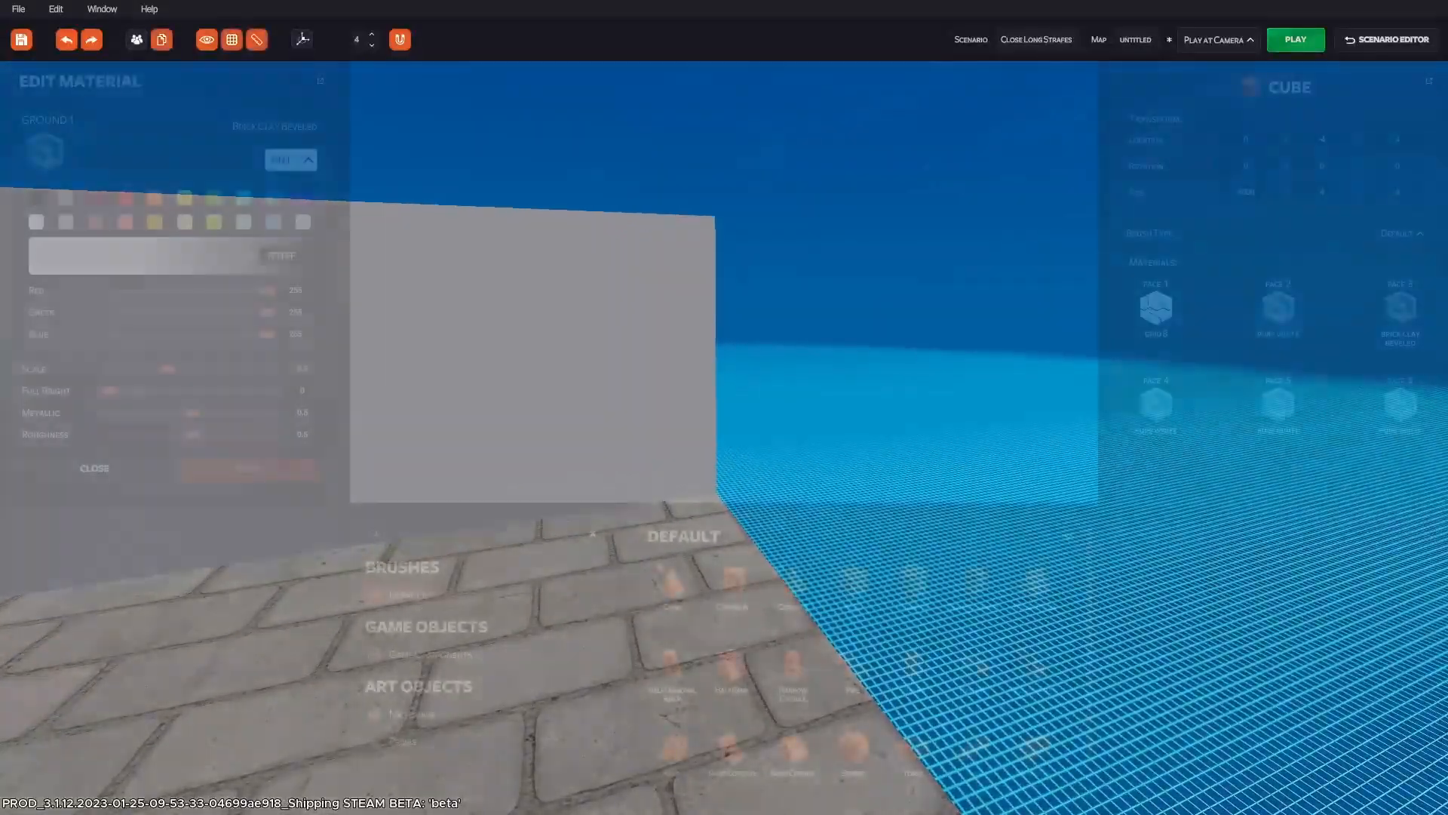
pyautogui.moveTo(800, 561)
pyautogui.mouseDown()
pyautogui.moveTo(720, 488)
pyautogui.moveTo(714, 499)
pyautogui.mouseUp()
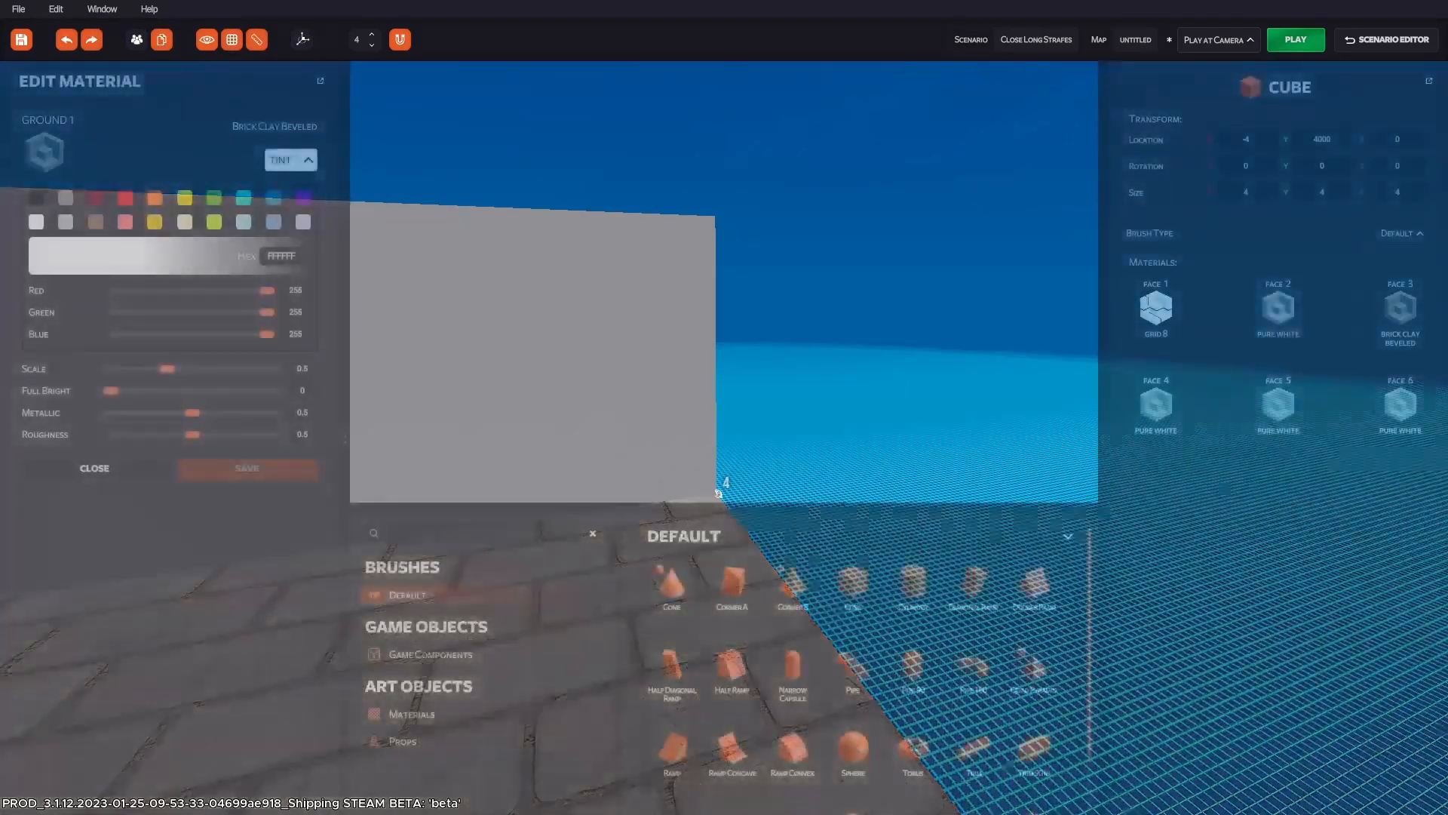
pyautogui.press('w')
pyautogui.moveTo(719, 493)
pyautogui.mouseDown(button='right')
pyautogui.moveTo(626, 595)
pyautogui.moveTo(543, 573)
pyautogui.moveTo(669, 565)
pyautogui.mouseUp(button='right')
pyautogui.press('a')
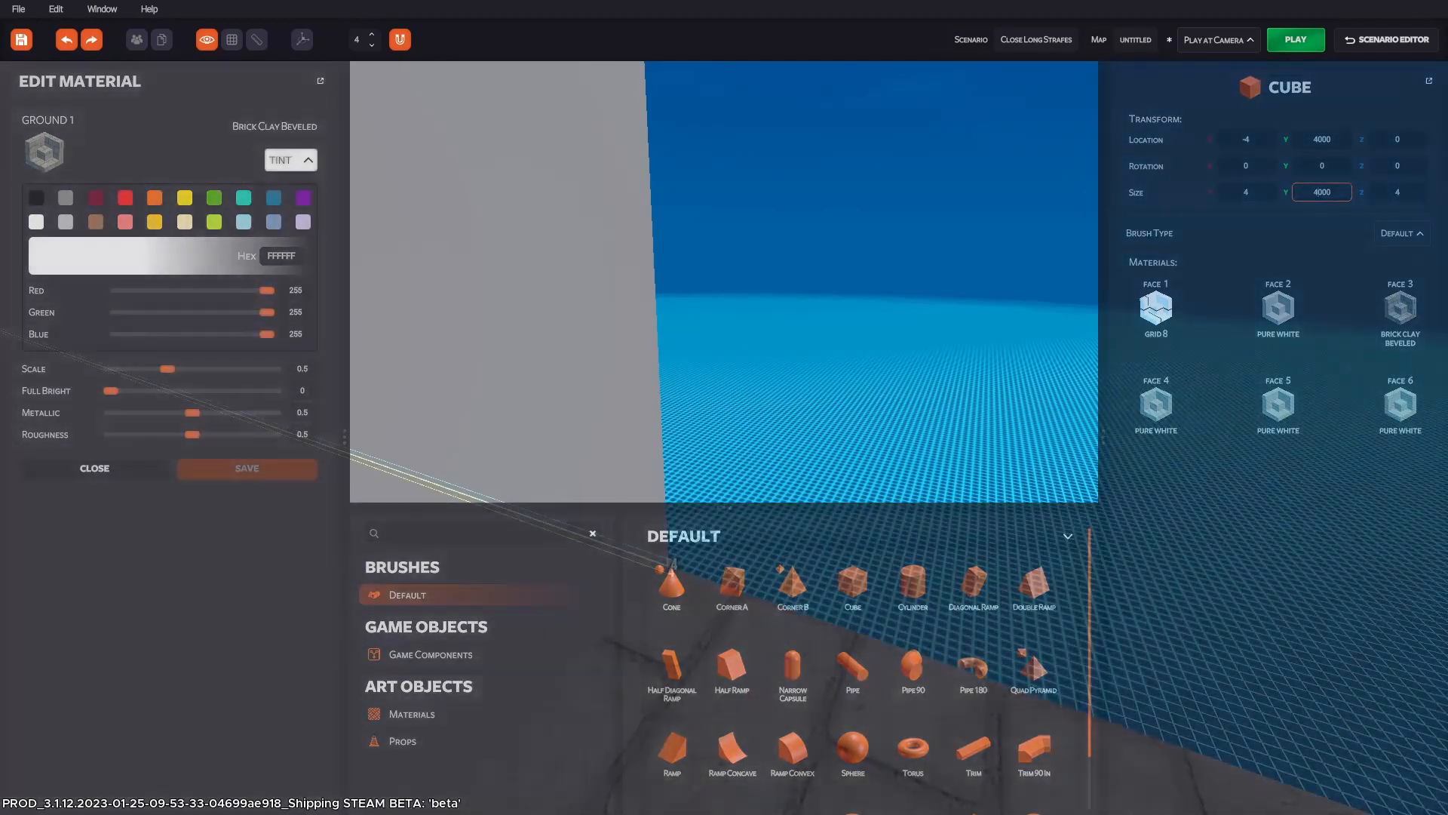
# Set the new 4000-unit strip's X and Y location to 0 so it runs along the floor's edge.
pyautogui.click(1318, 192)
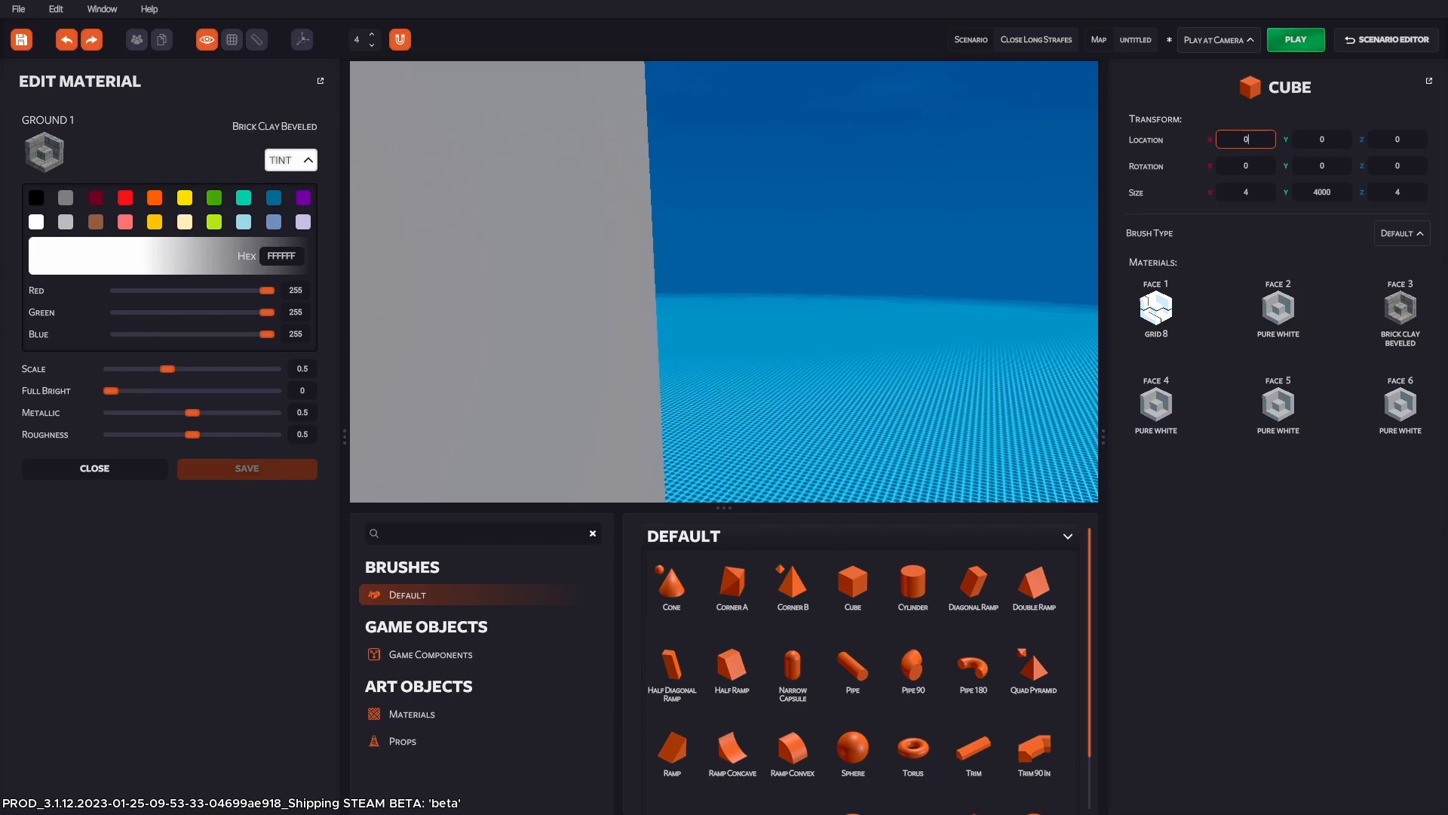
pyautogui.press('Tab')
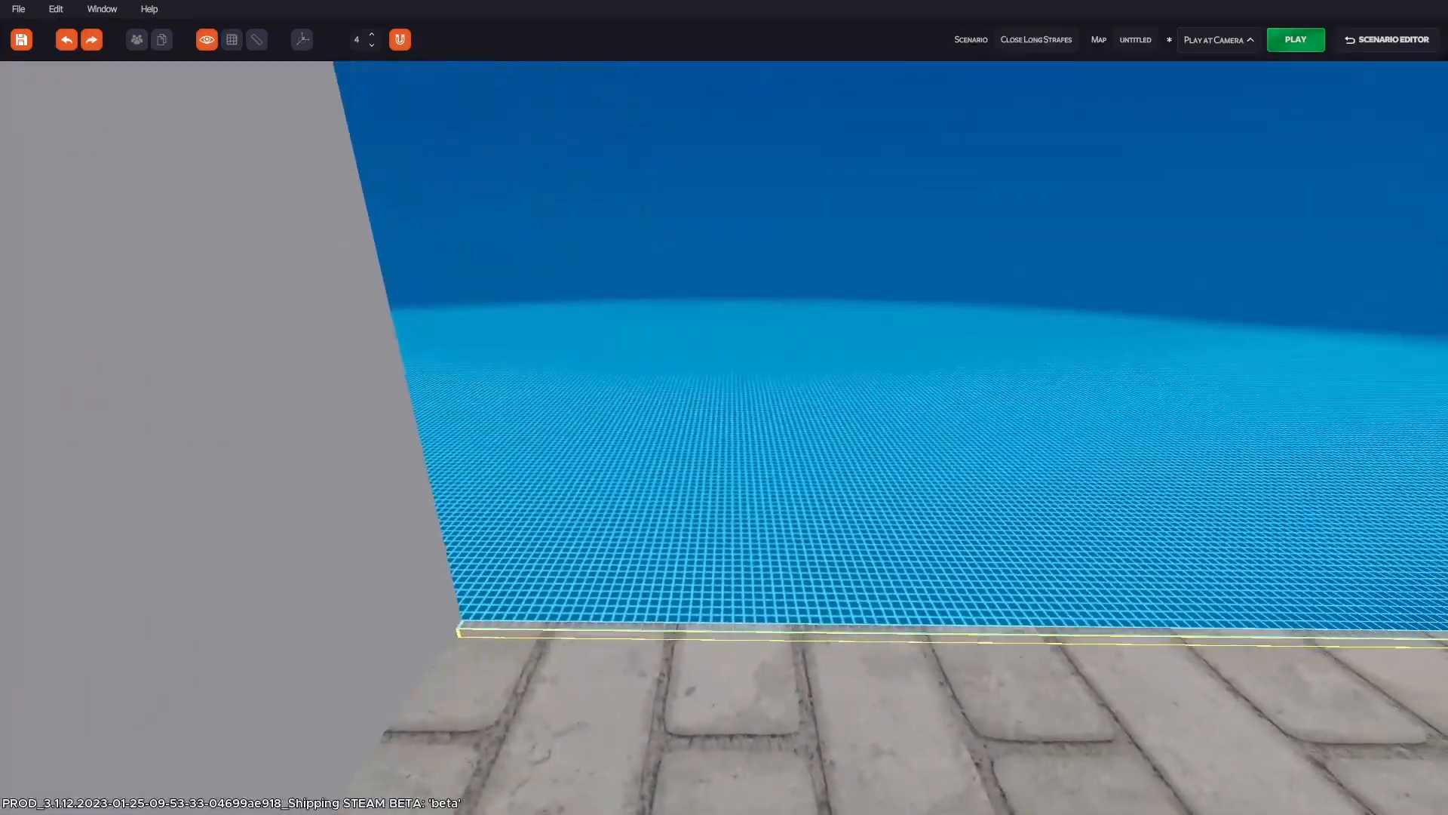
pyautogui.press('Tab')
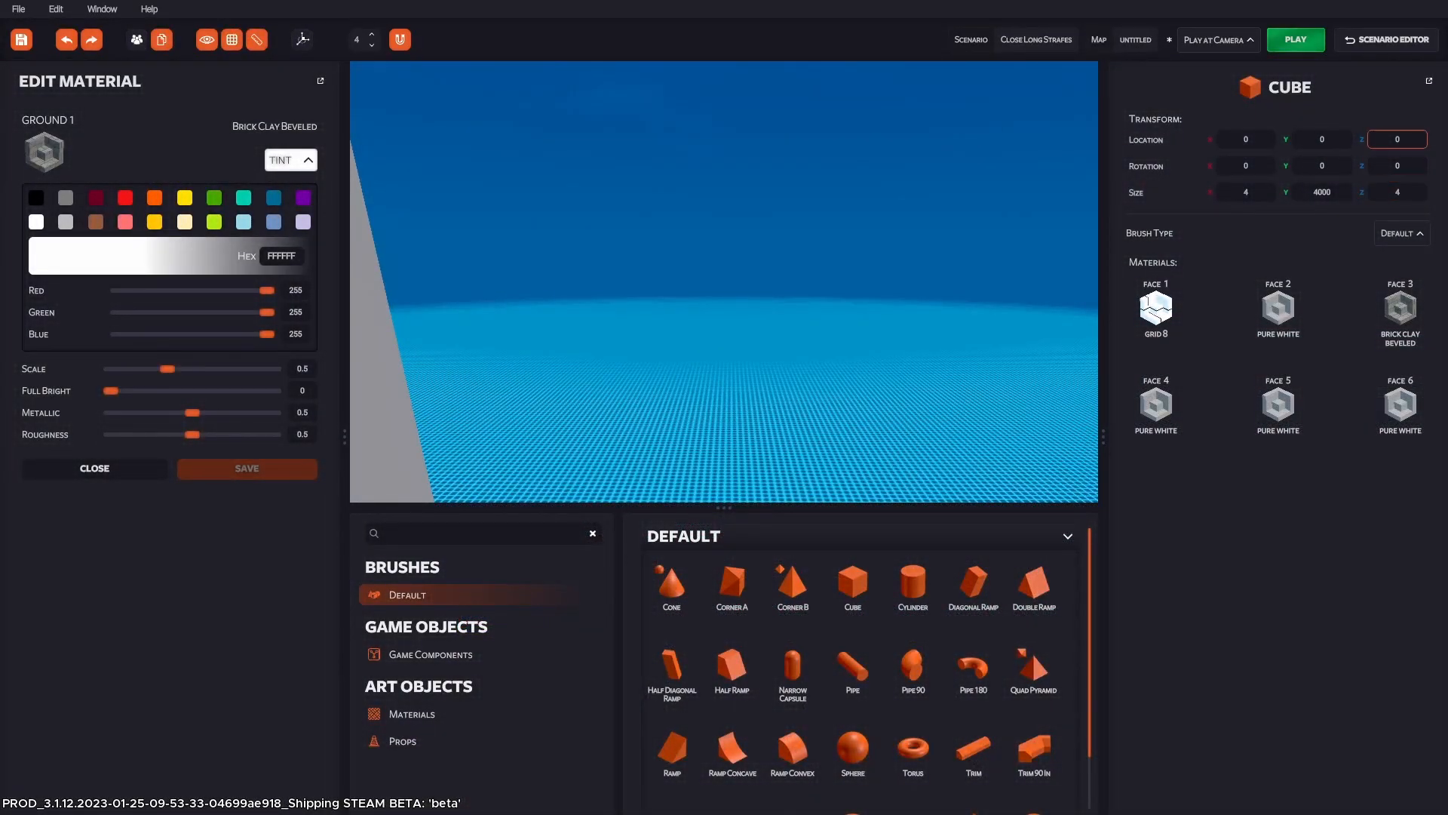
# Set the Z size of the strip at X 0 to 200 and its Z location to 4.
pyautogui.click(1396, 192)
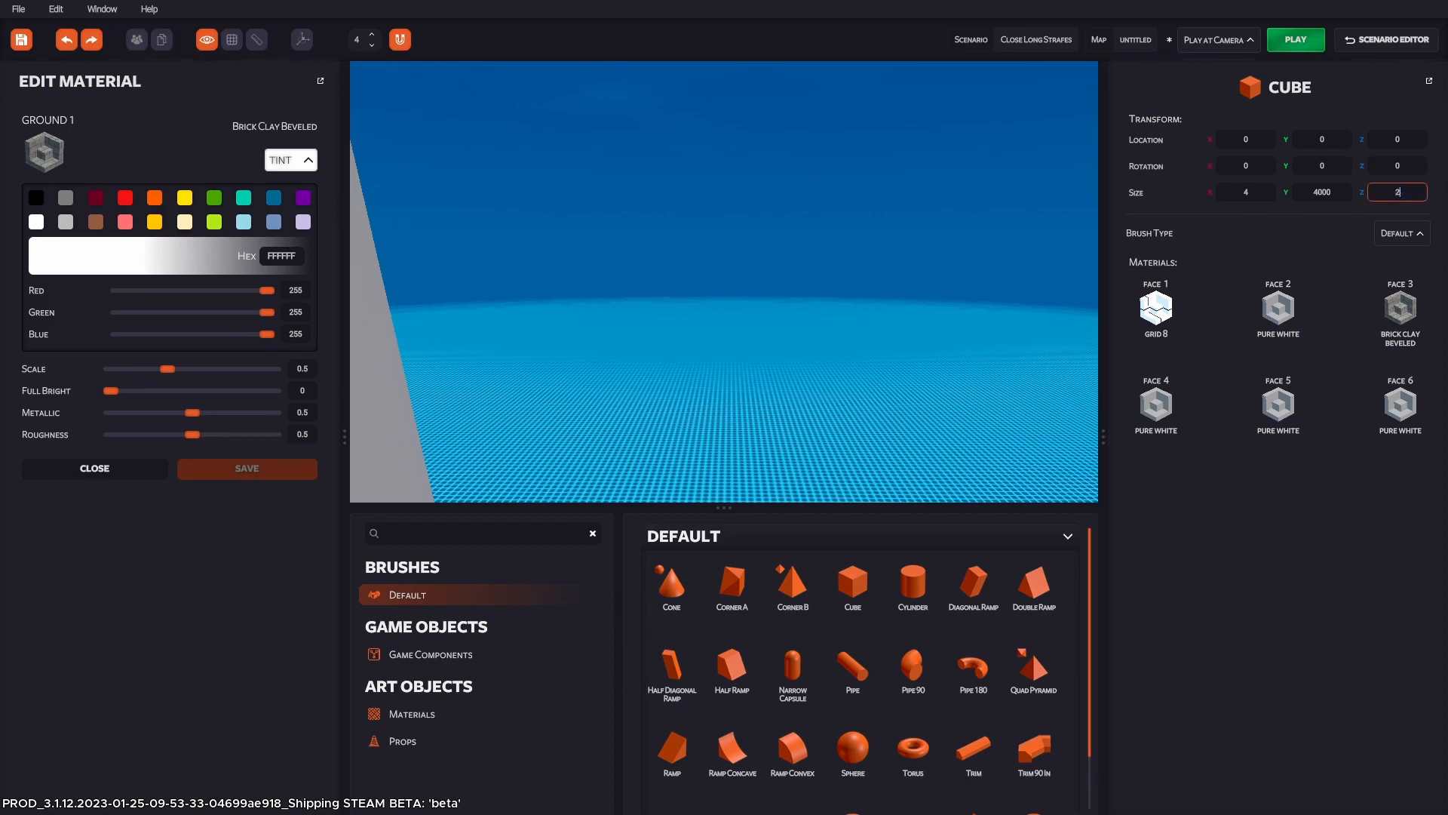
pyautogui.press('Return')
pyautogui.press('Tab')
pyautogui.press('Tab')
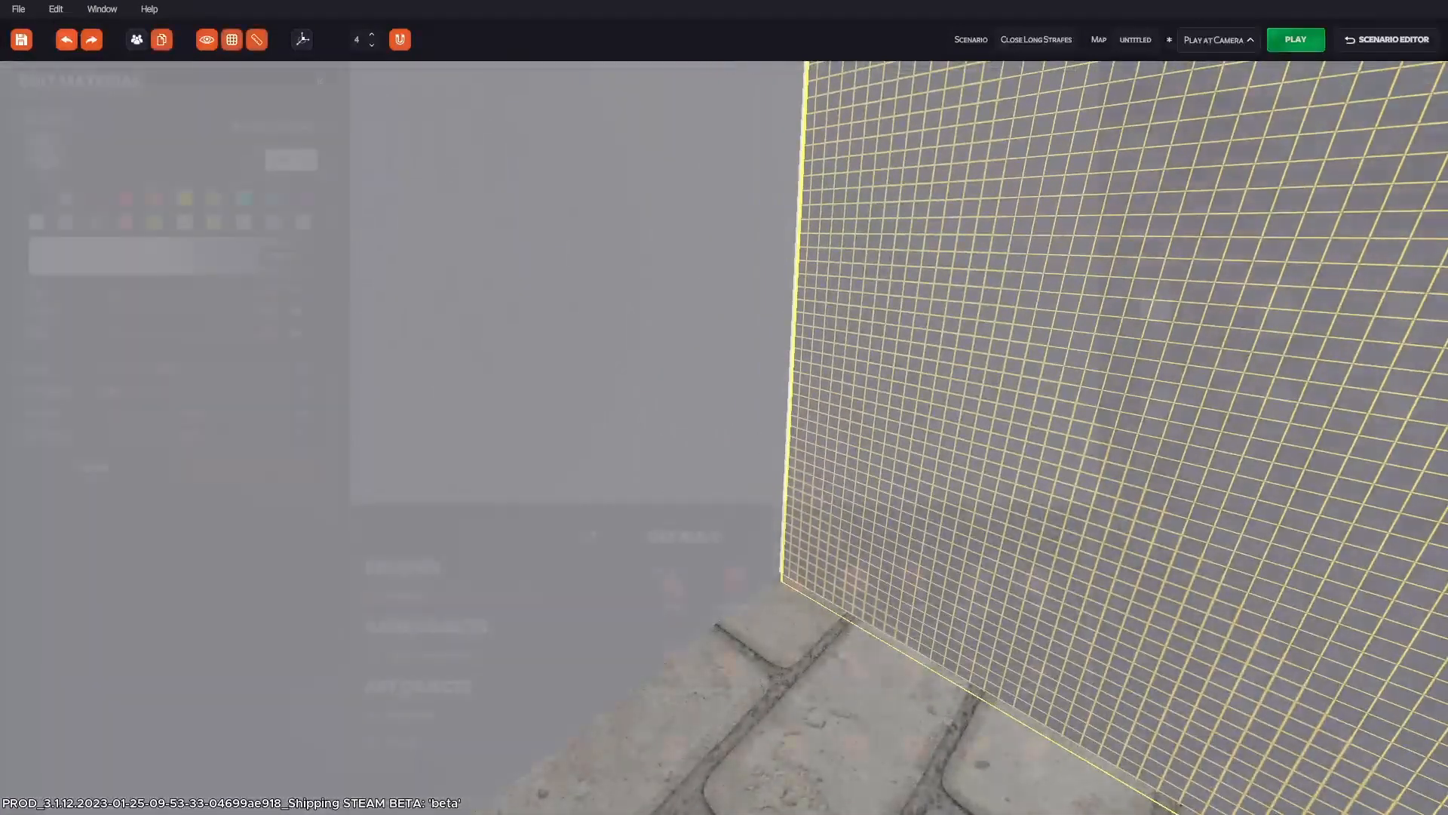
pyautogui.click(724, 407)
pyautogui.click(947, 302)
pyautogui.click(1397, 138)
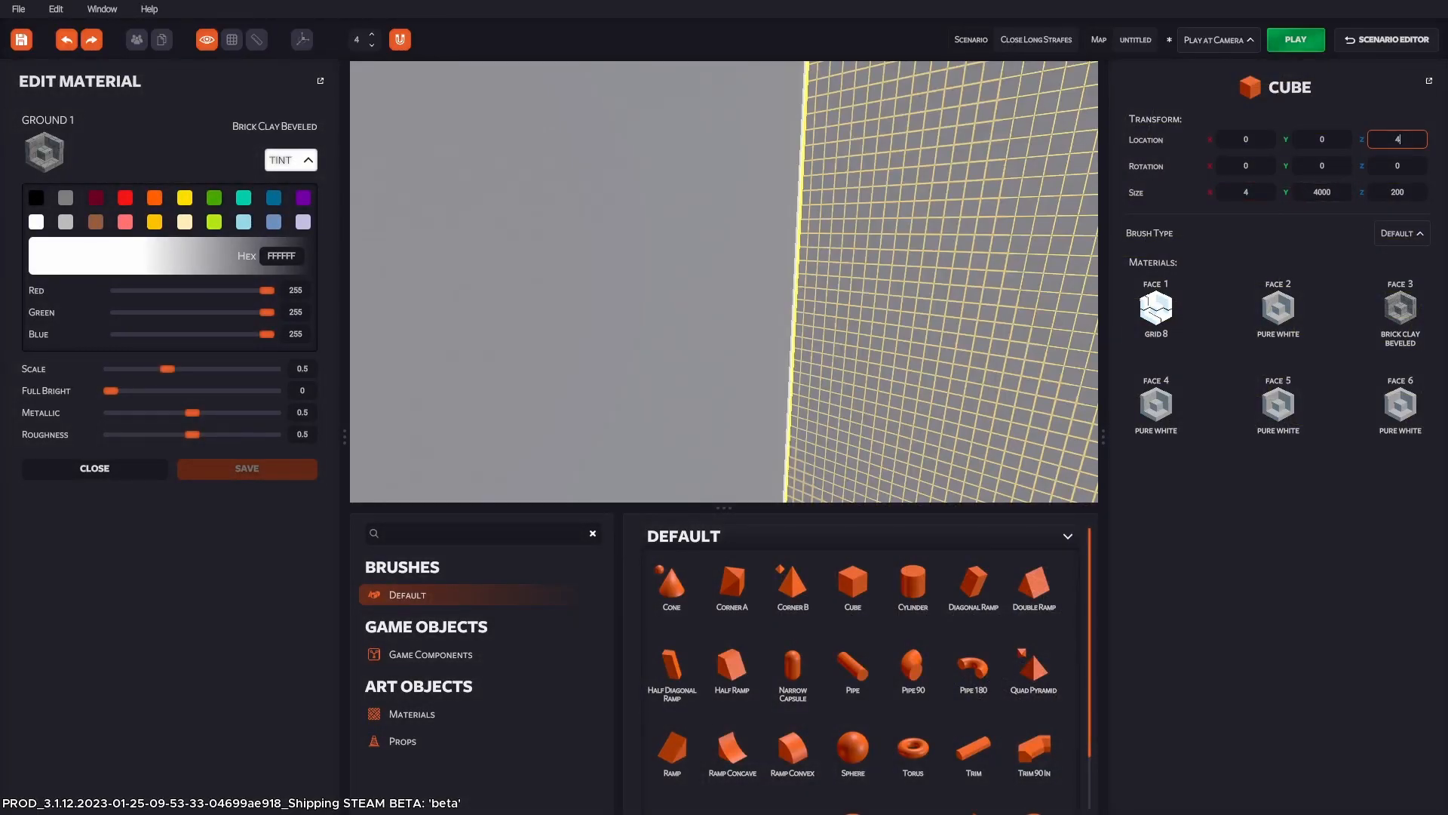
pyautogui.press('Return')
pyautogui.press('Tab')
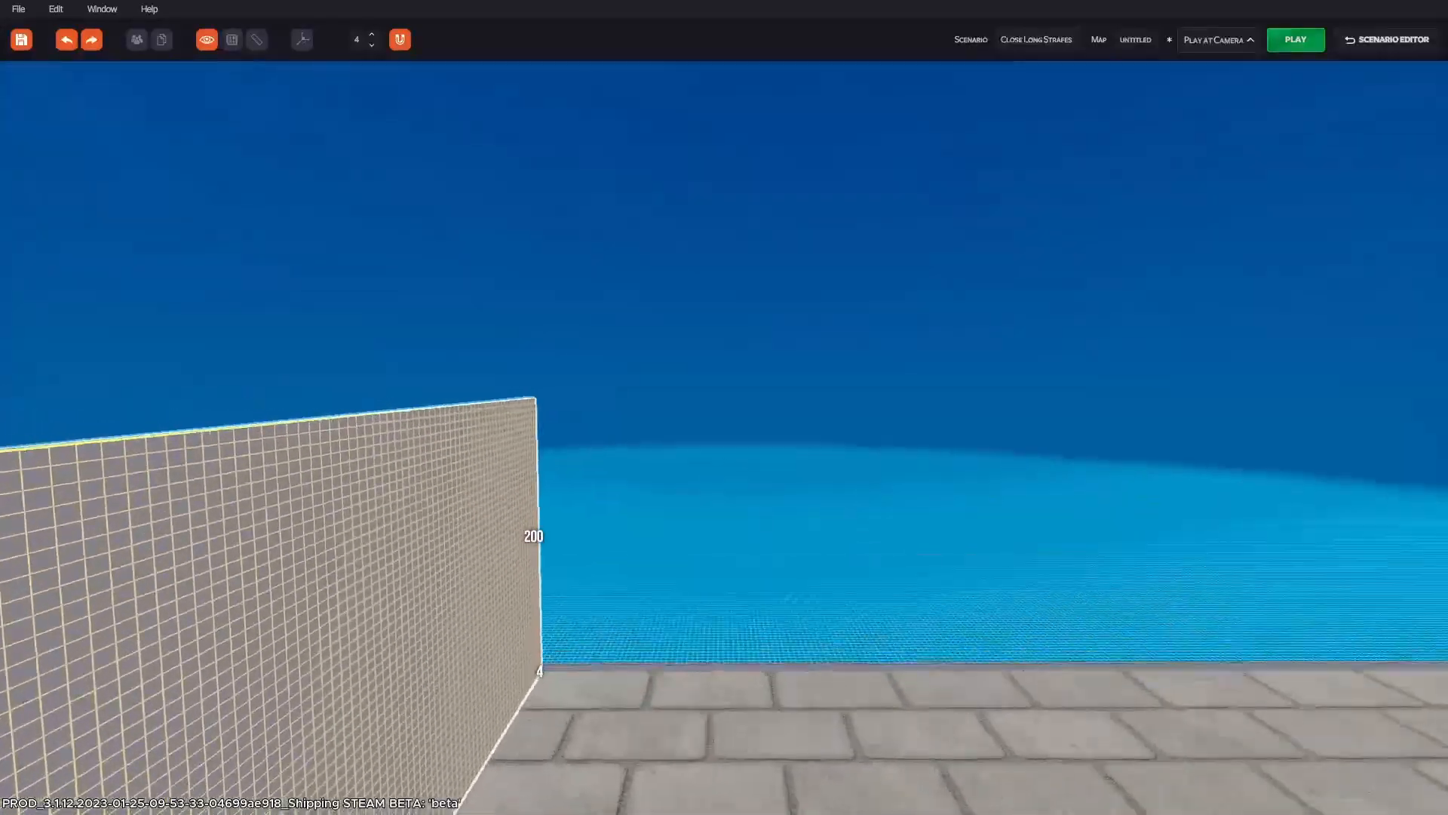
# Select the strip along the floor edge at Y -4 and set its Z size to 2000.
pyautogui.press('Tab')
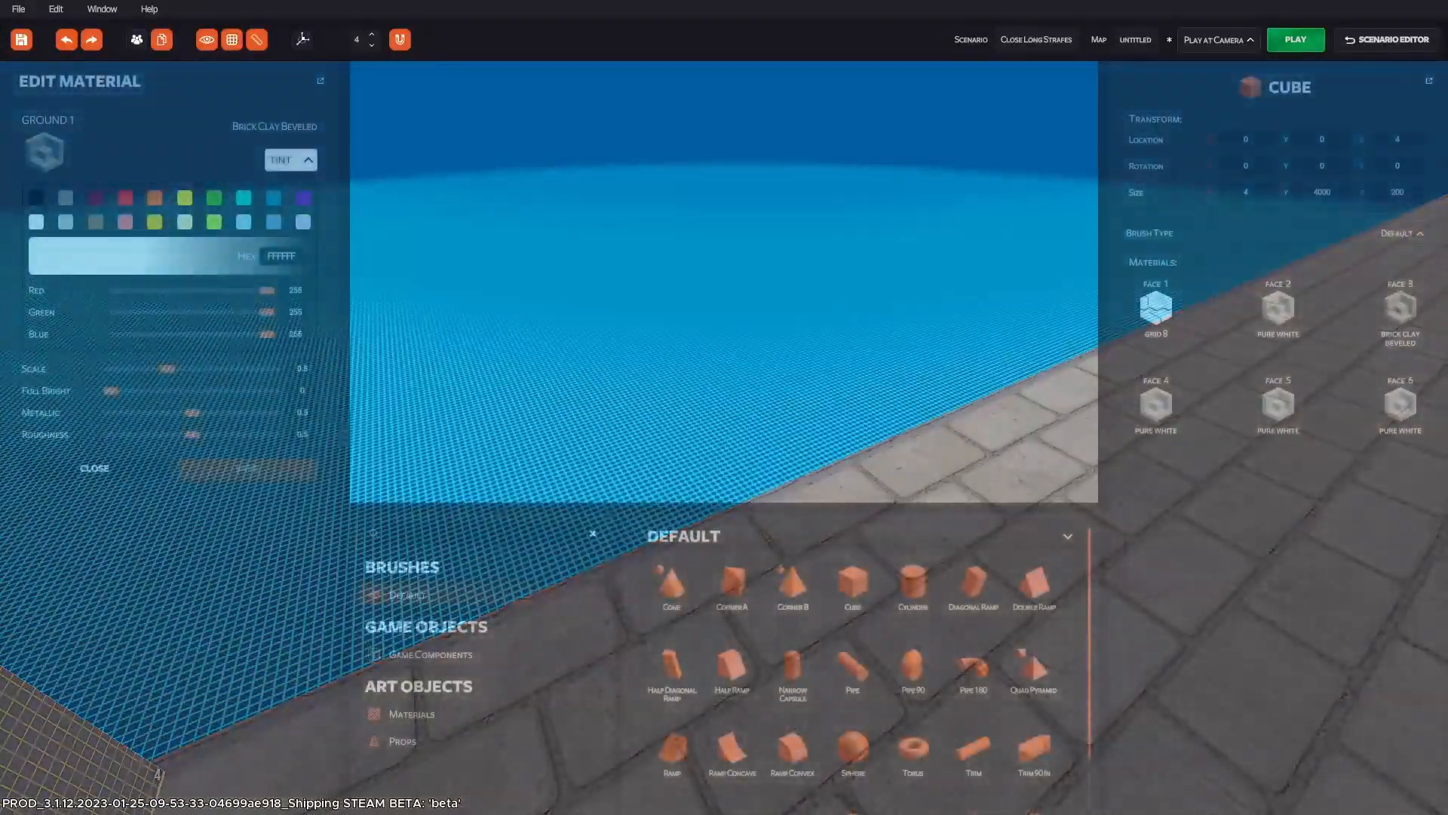
pyautogui.click(921, 425)
pyautogui.click(1396, 192)
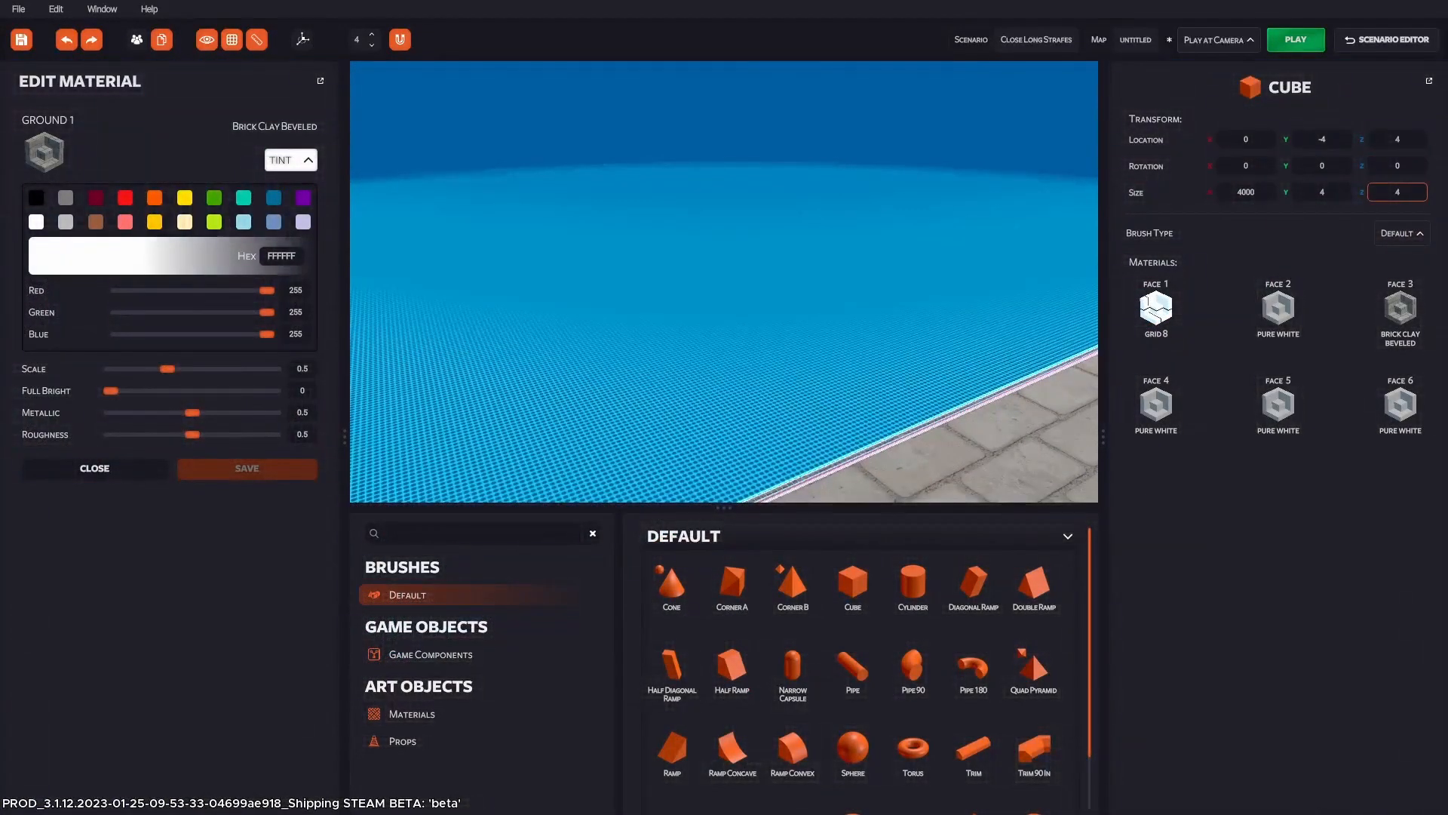
pyautogui.write('2000')
pyautogui.press('Return')
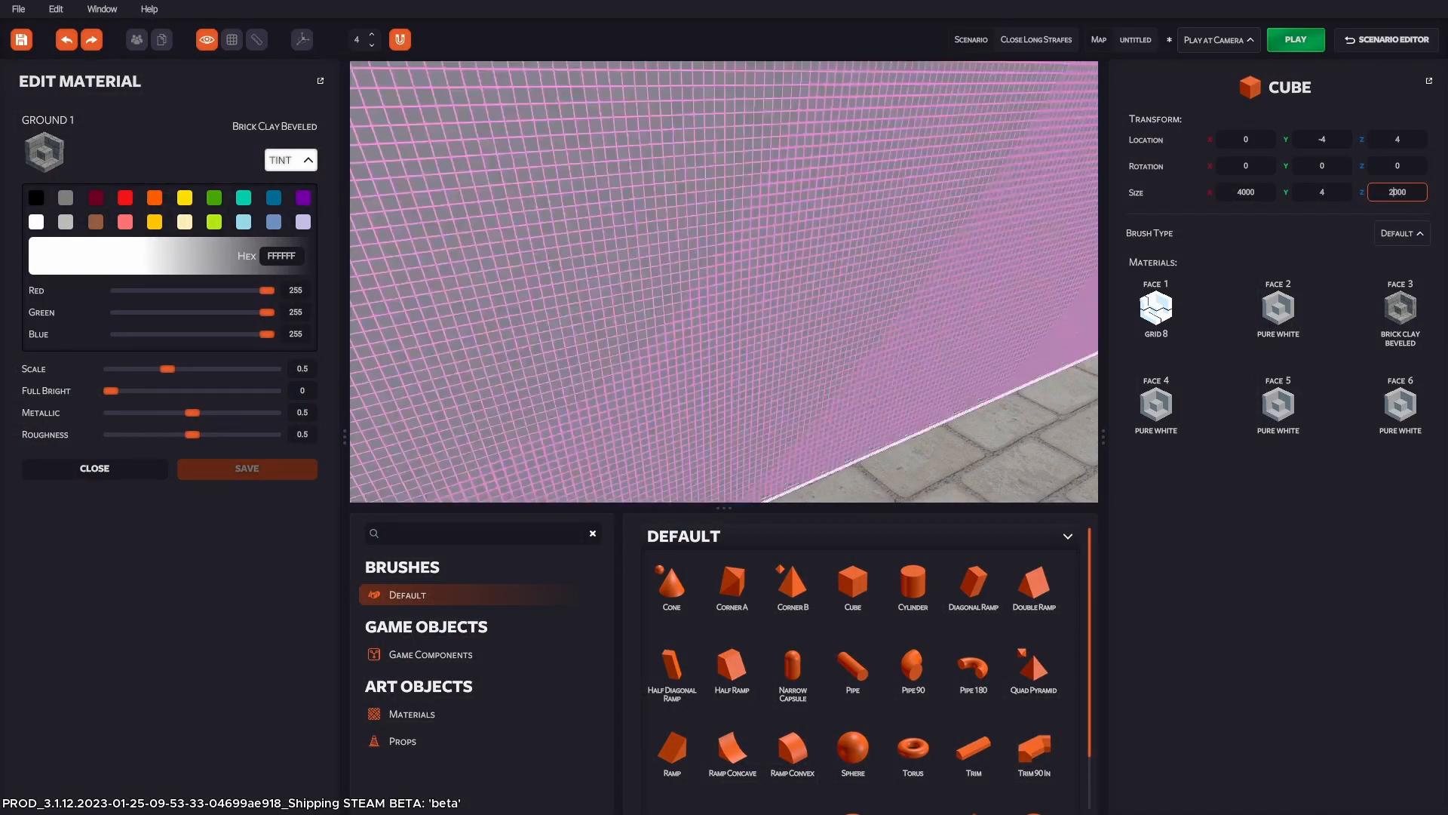
# Set the Z size of the wall at Y -4 to 200, matching the neighbouring wall.
pyautogui.press('Tab')
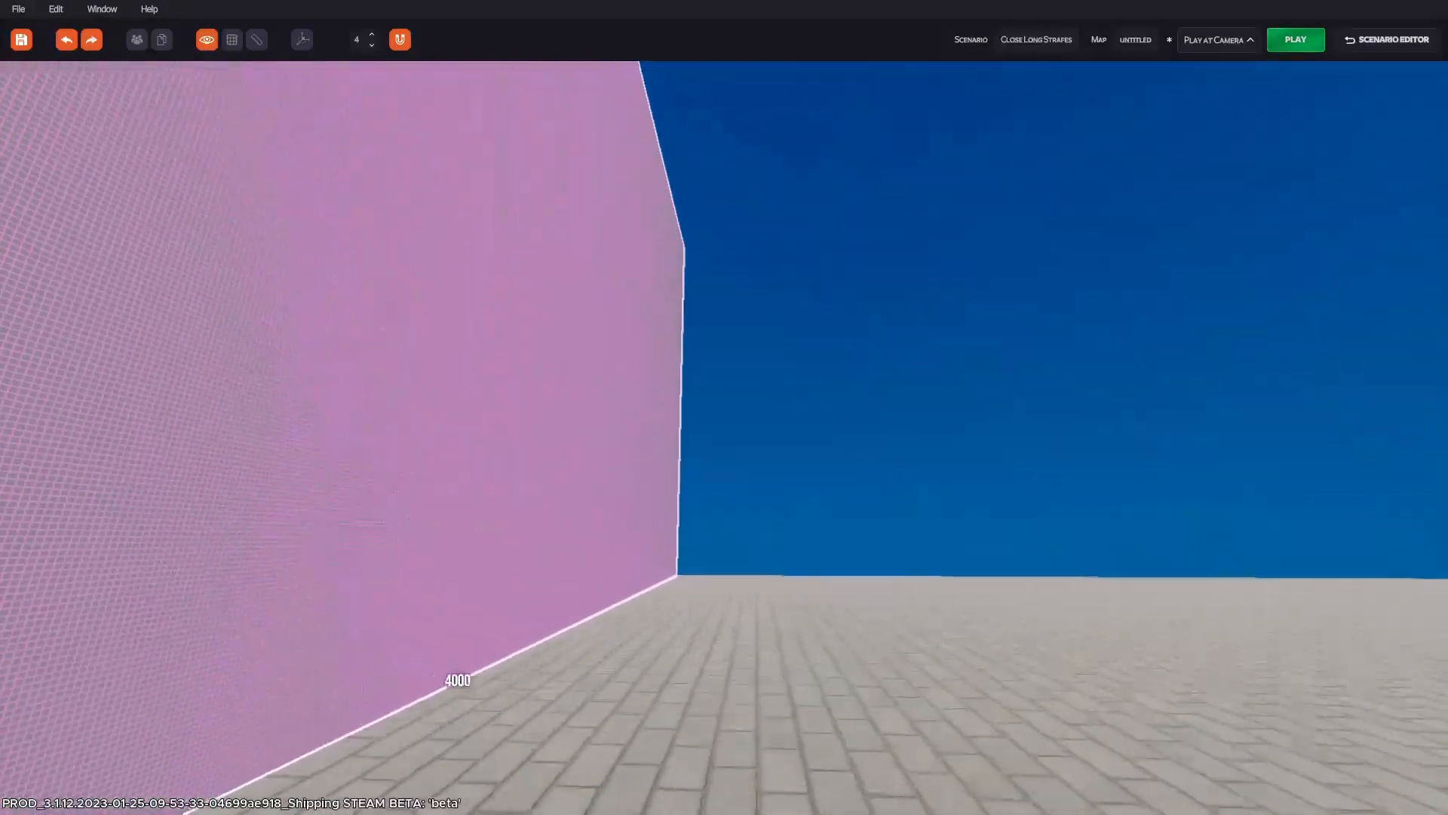
pyautogui.press('Tab')
pyautogui.click(1397, 192)
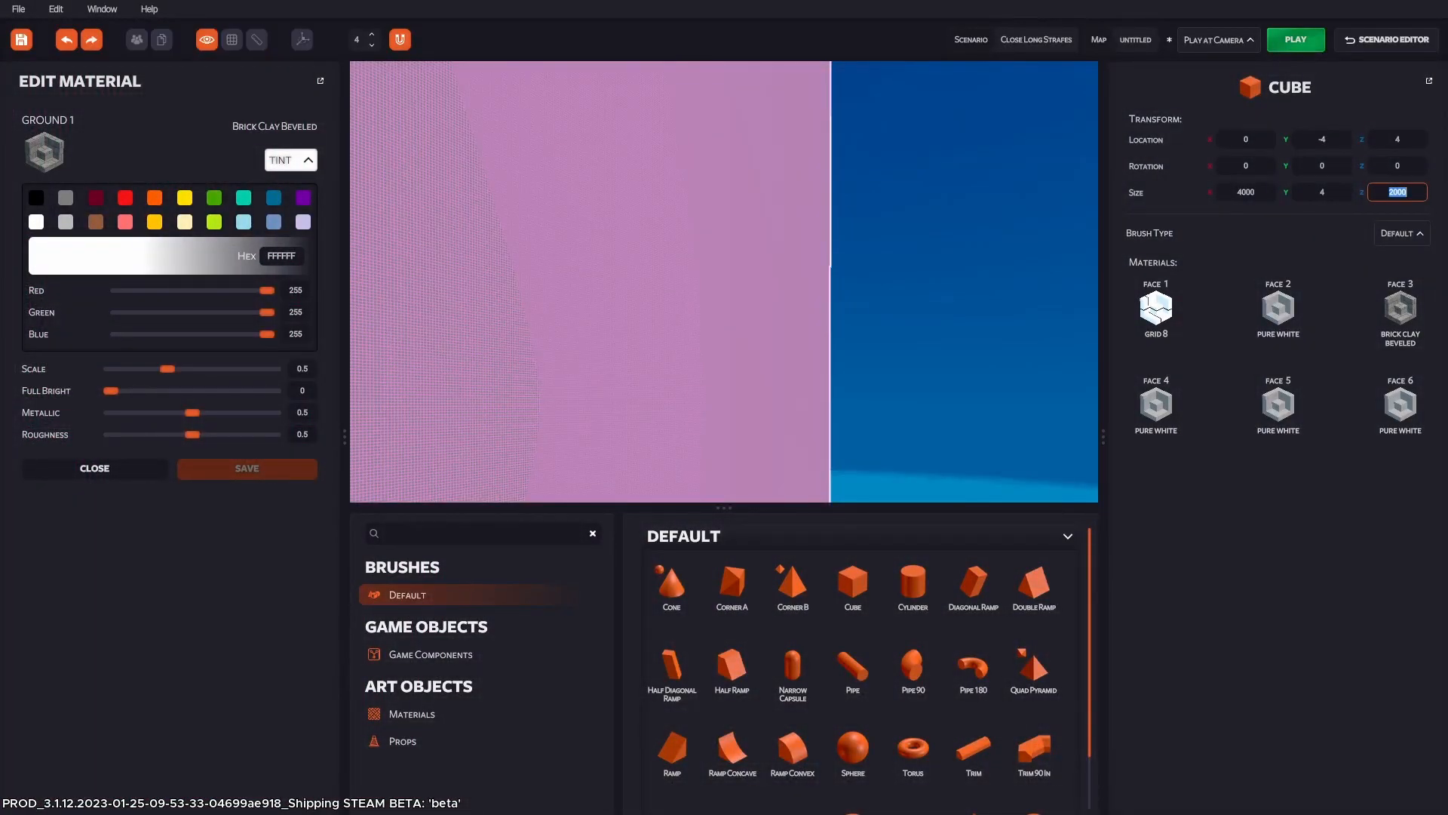
pyautogui.press('Return')
pyautogui.press('Tab')
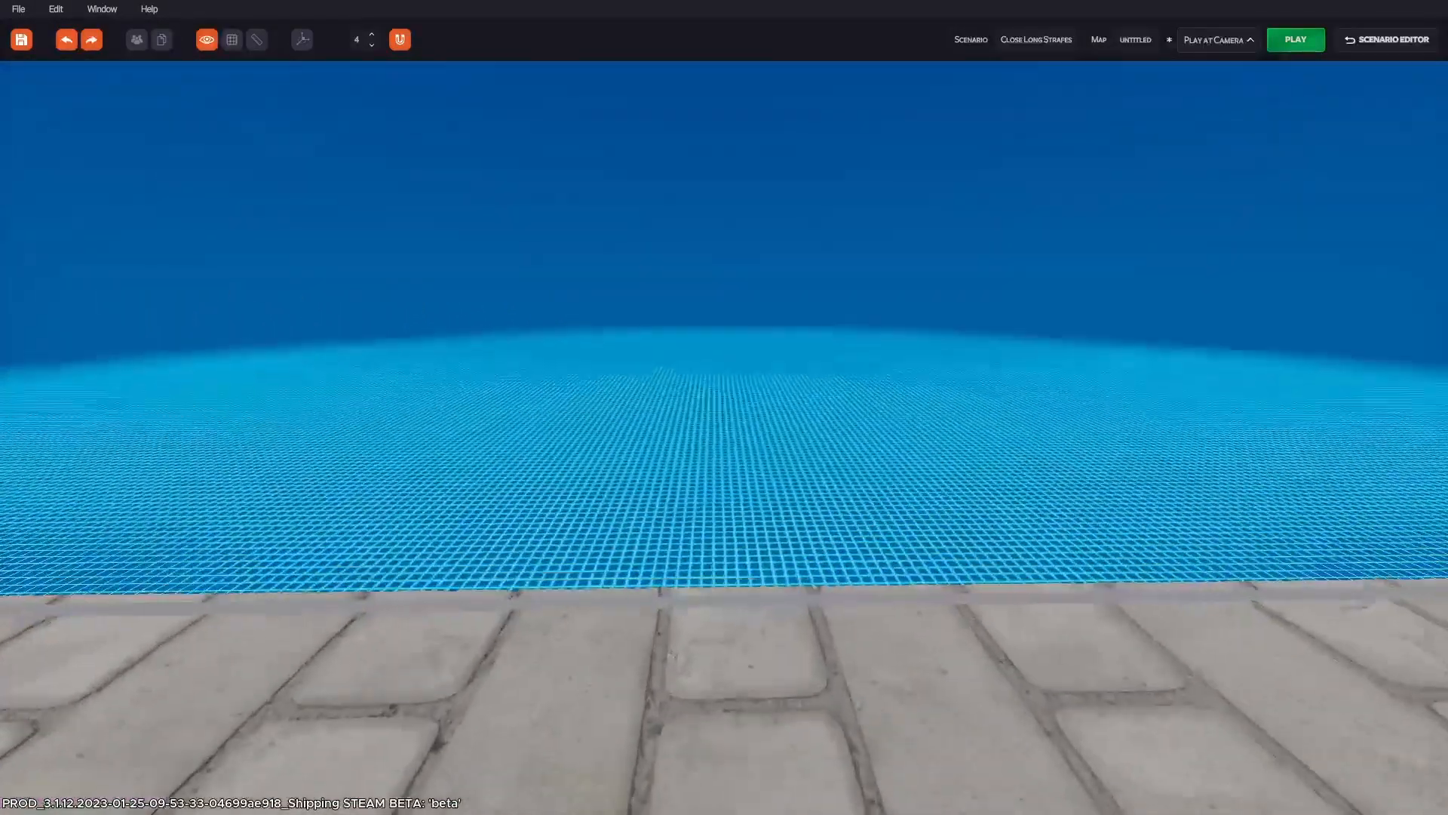
# Select the strip along the floor edge at X 4000 and set its Z size to 200.
pyautogui.press('Tab')
pyautogui.press('Tab')
pyautogui.press('Tab')
pyautogui.click(906, 473)
pyautogui.click(1397, 192)
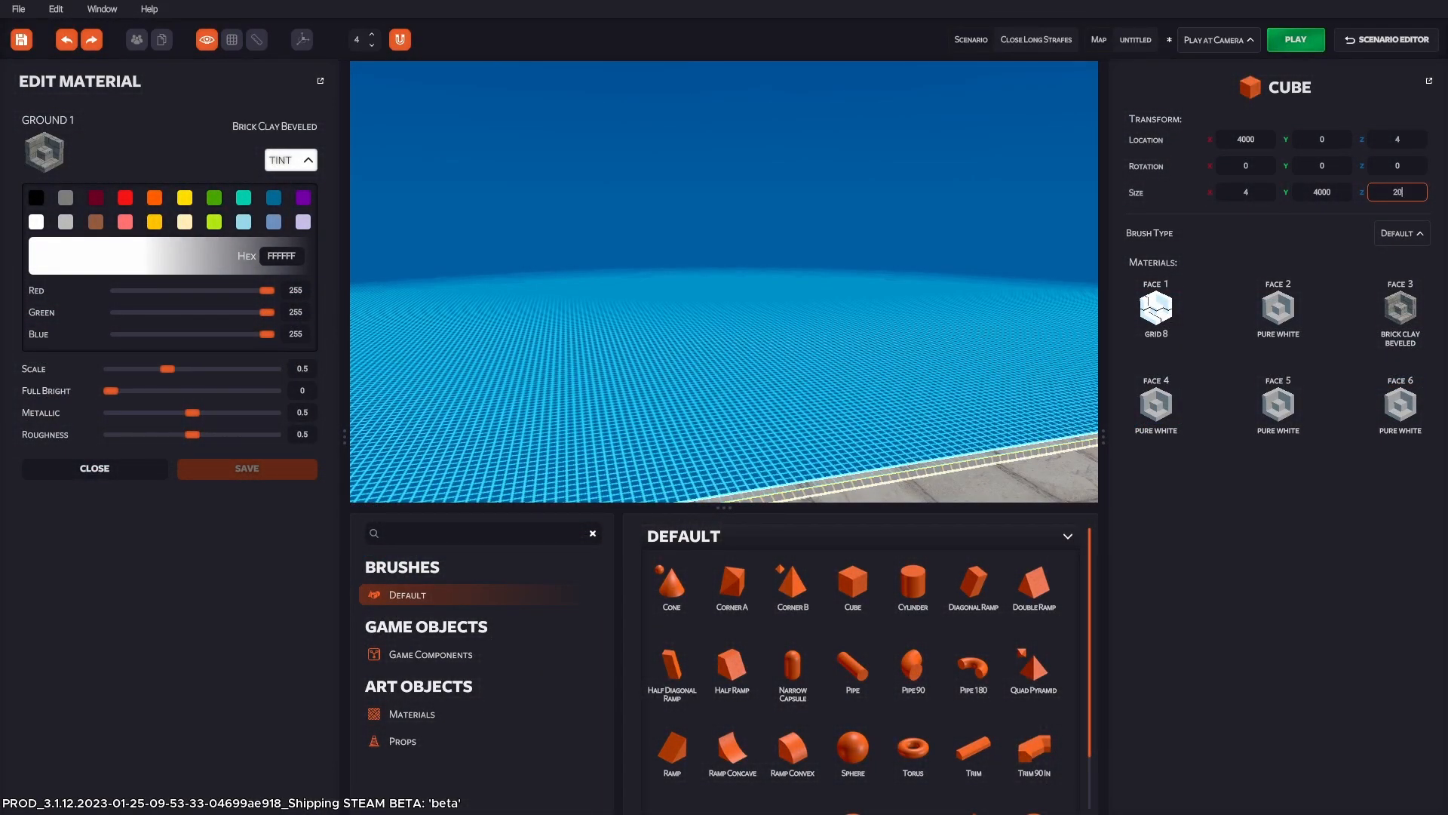
pyautogui.write('200')
pyautogui.press('Return')
pyautogui.press('Tab')
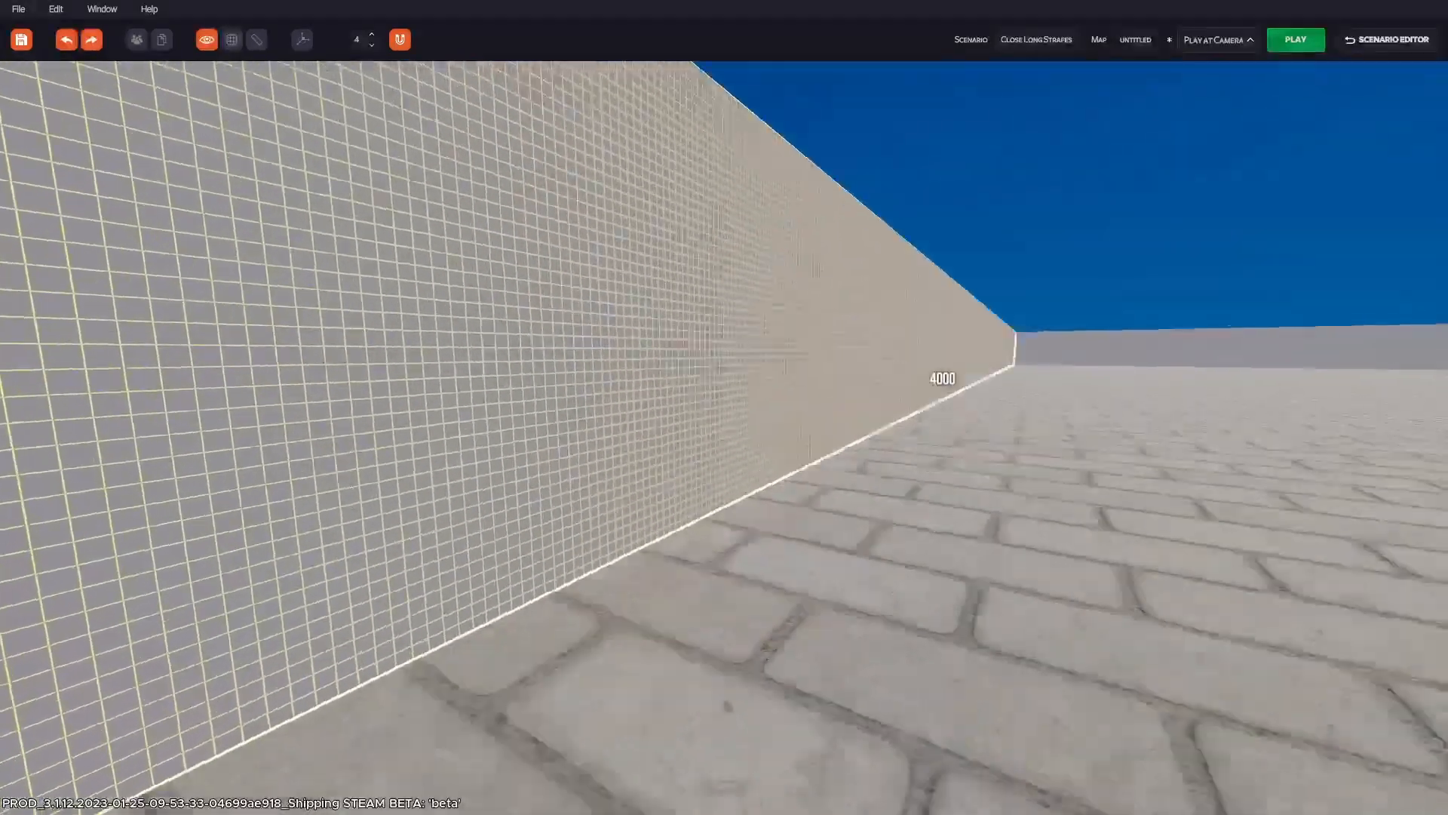
# Open the scenario theme's default Wall material, Pure White, for editing.
pyautogui.press('Tab')
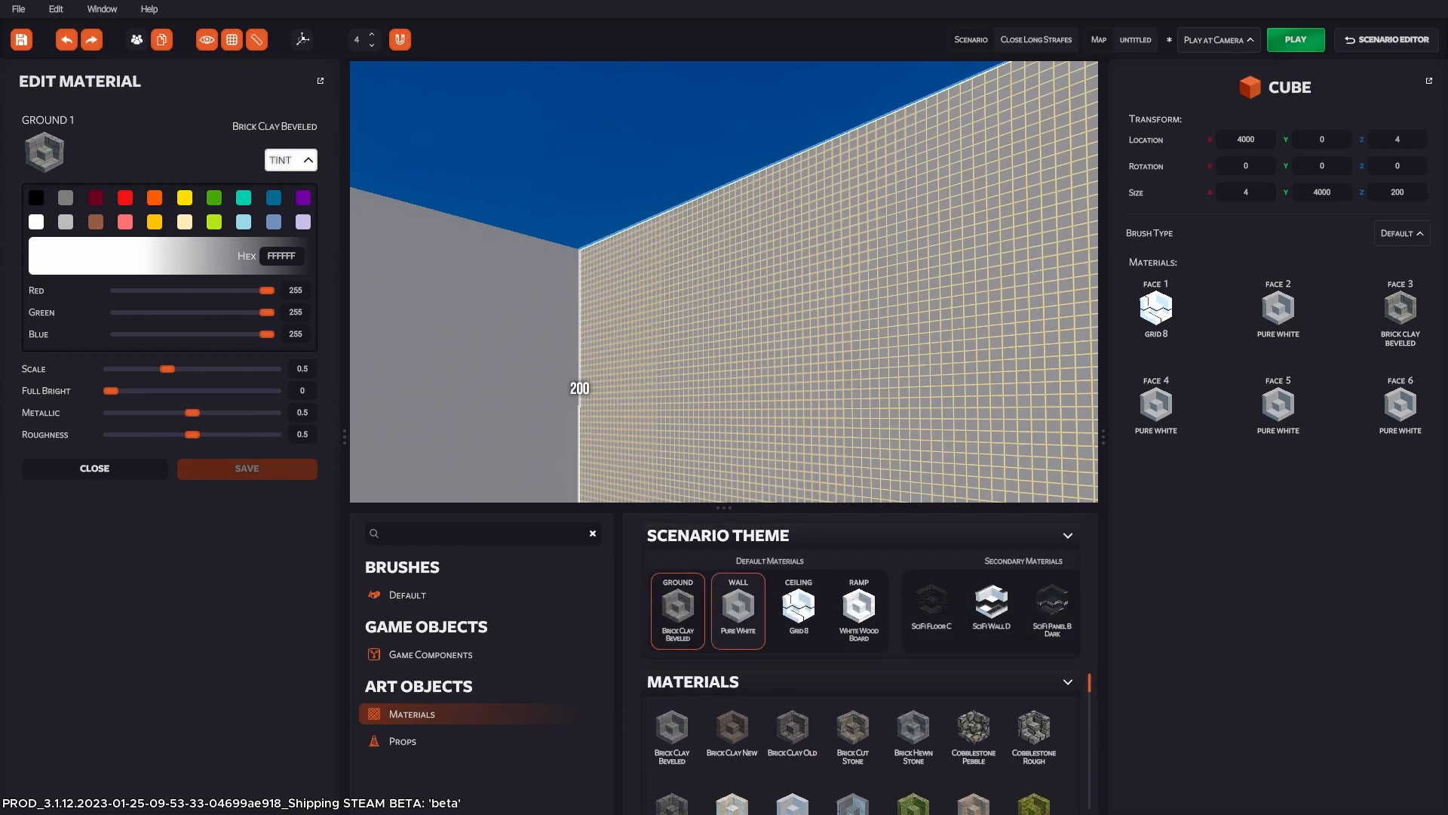
pyautogui.moveTo(738, 609); pyautogui.dragTo(530, 452)
pyautogui.press('Tab')
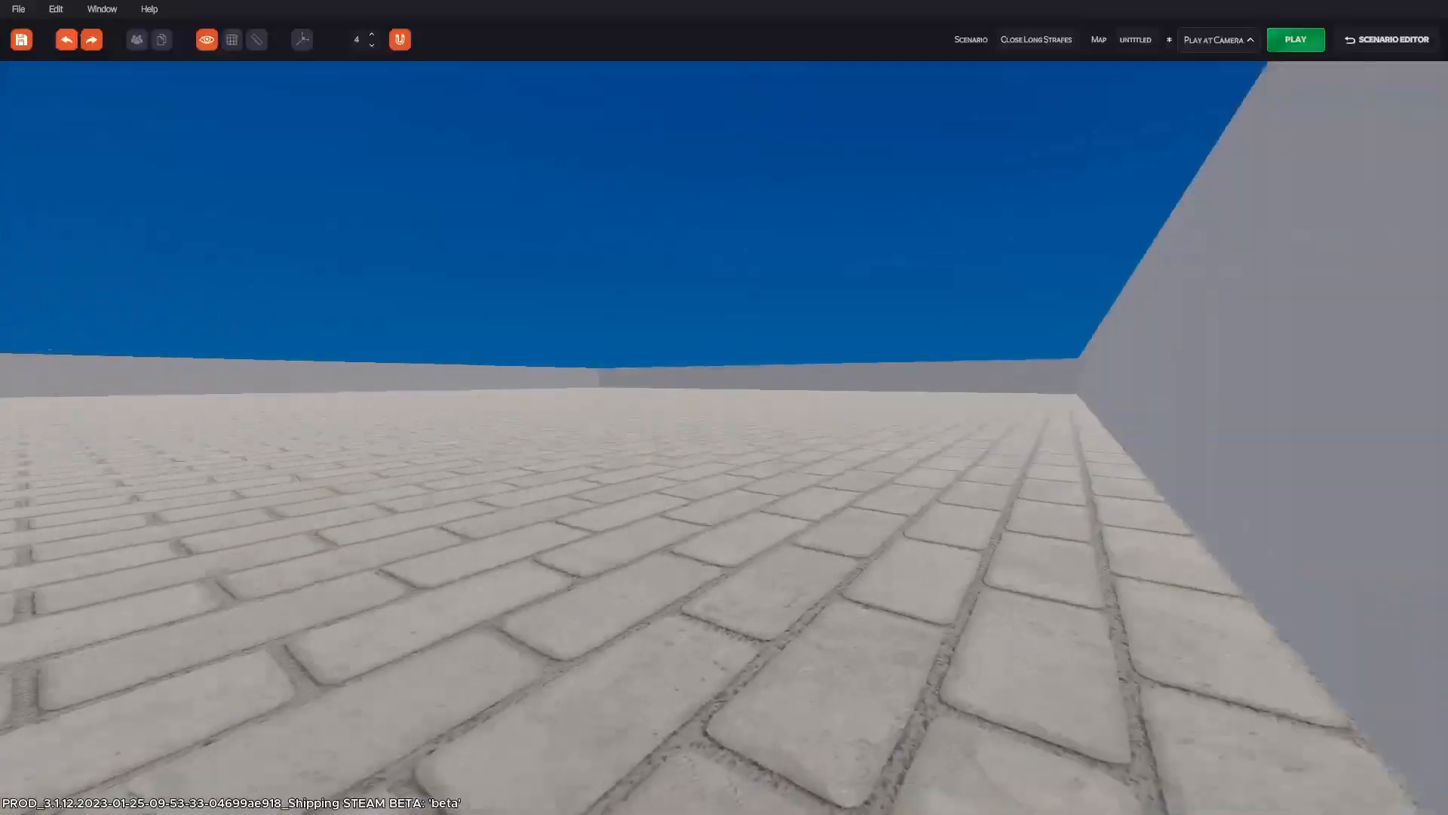
pyautogui.press('Tab')
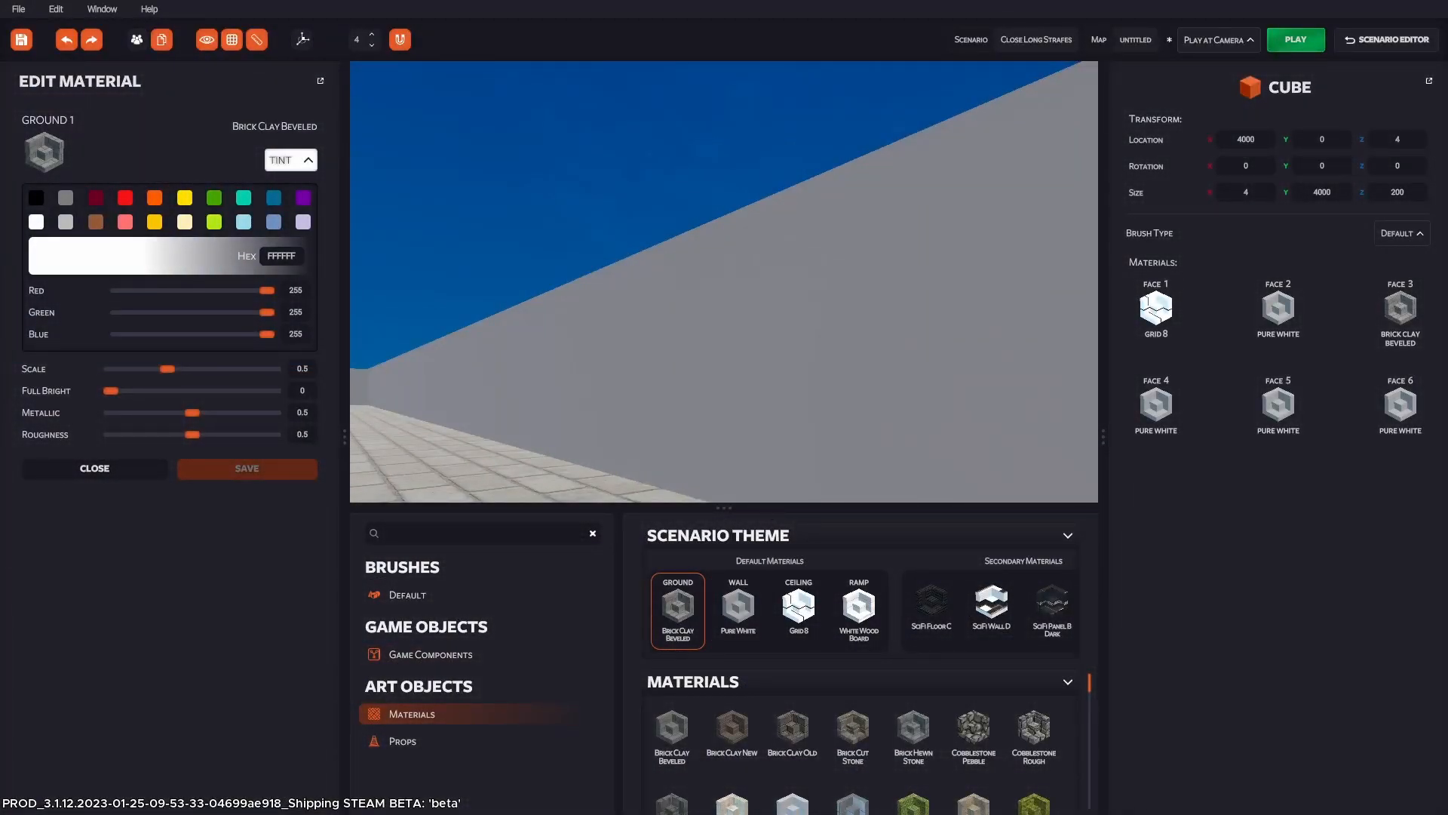
pyautogui.moveTo(738, 609); pyautogui.dragTo(815, 445)
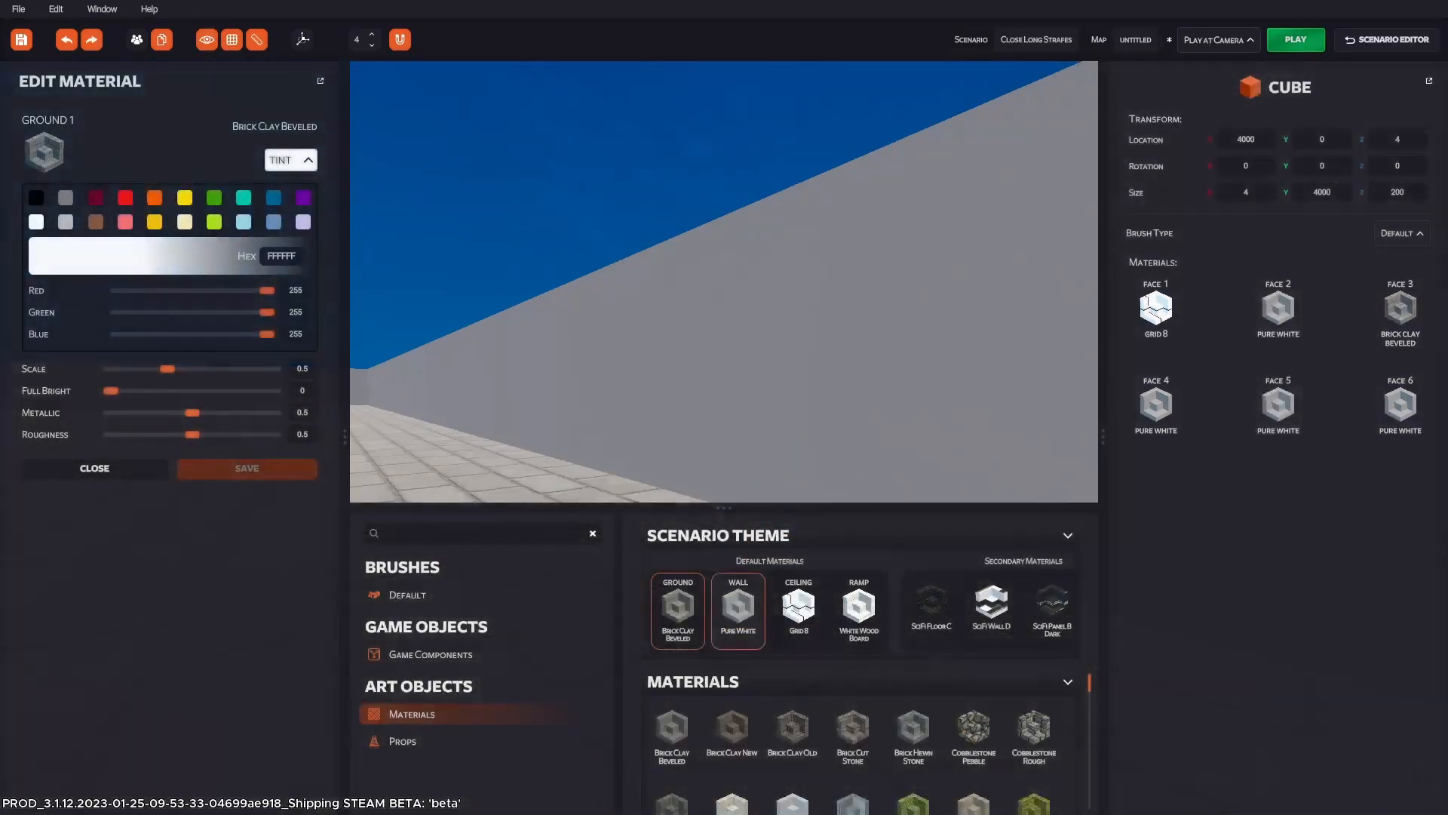
pyautogui.click(738, 610)
pyautogui.moveTo(738, 610); pyautogui.dragTo(791, 445)
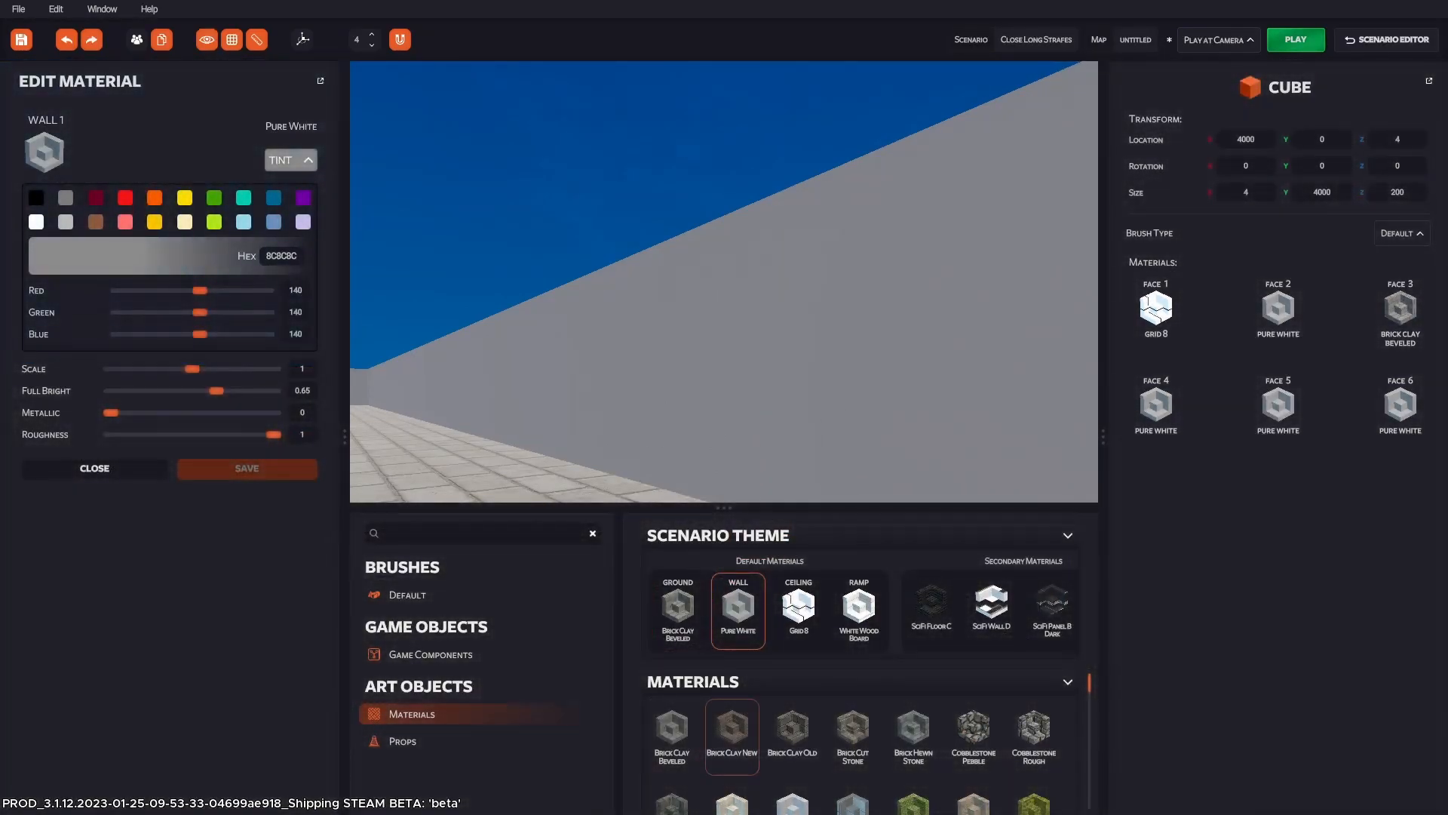
# Replace the scenario theme's default Wall material with White Wood Board.
pyautogui.scroll(-1, 860, 739)
pyautogui.scroll(-5, 852, 747)
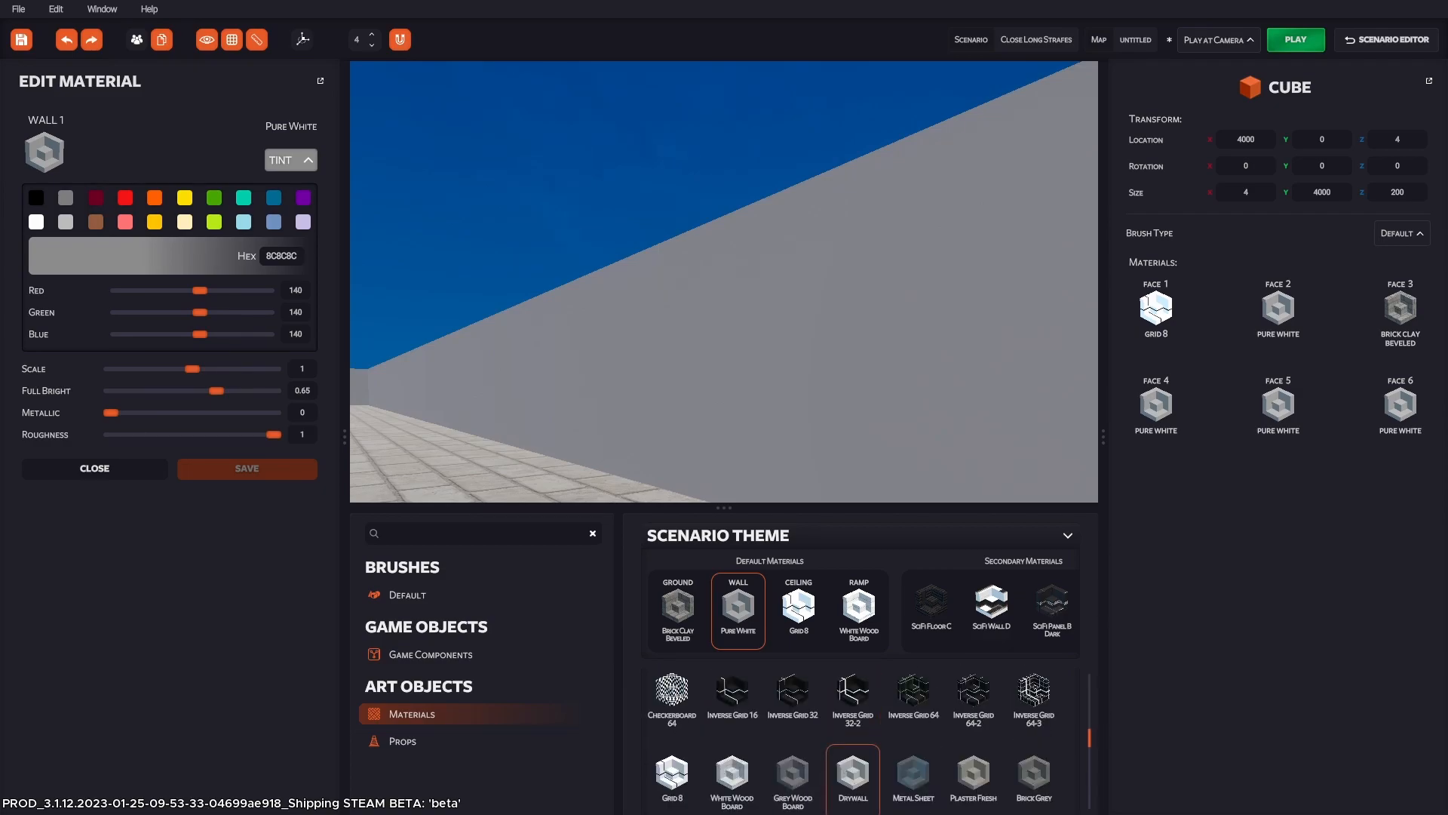
pyautogui.moveTo(732, 716); pyautogui.dragTo(759, 473)
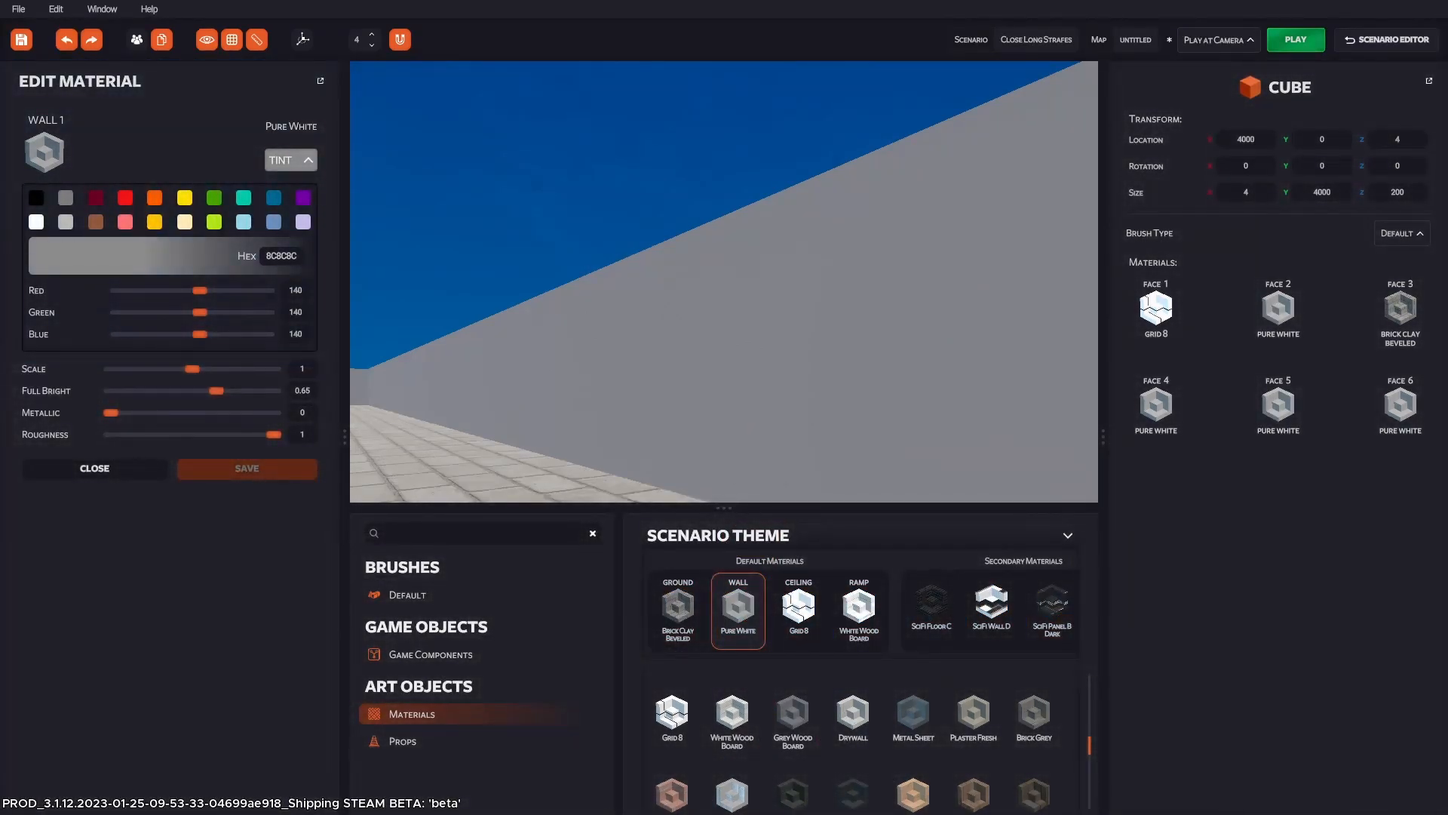
pyautogui.moveTo(732, 717); pyautogui.dragTo(738, 607)
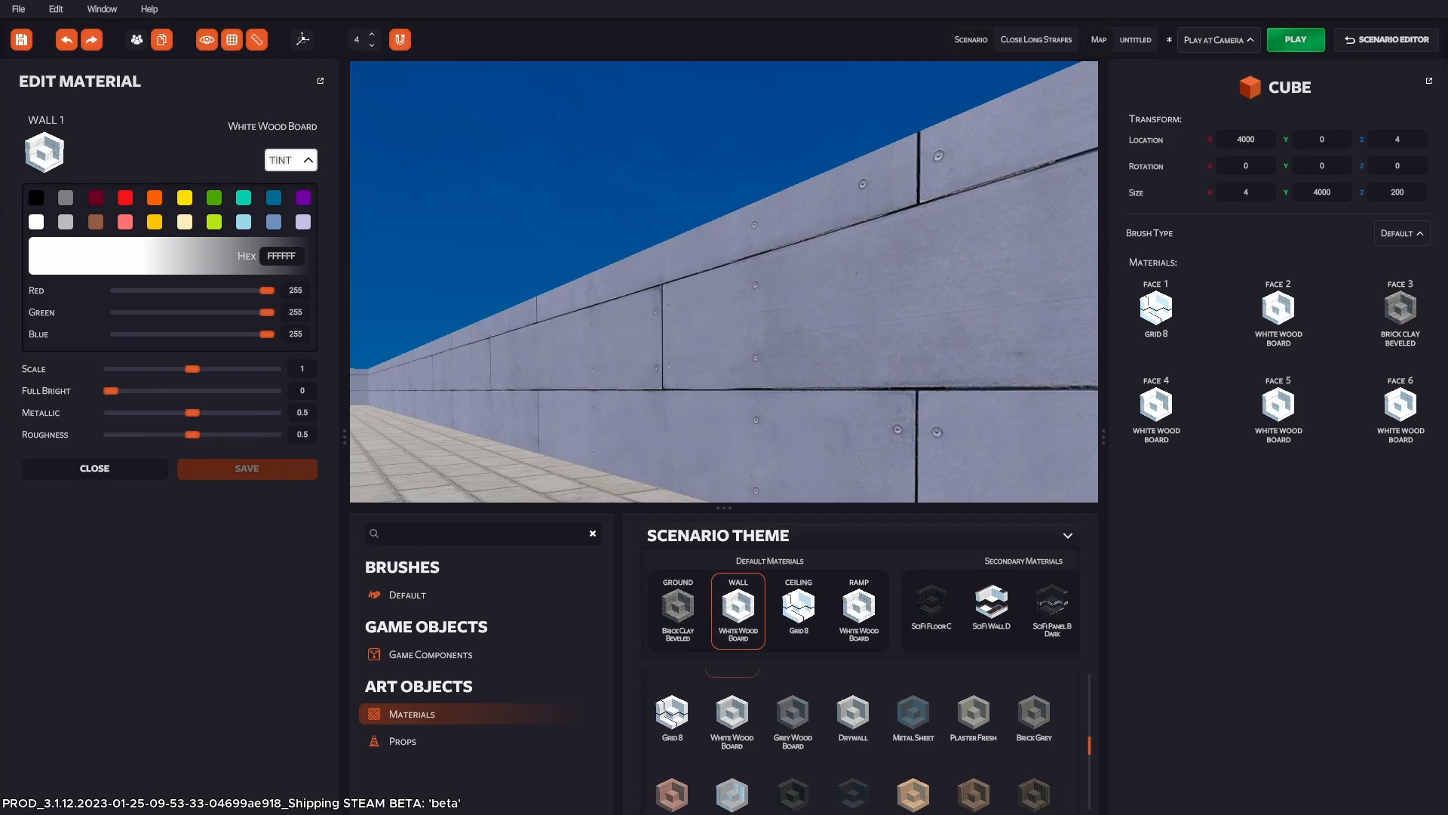
# Fly around the arena and inspect the White Wood Board texture on the boundary walls.
pyautogui.moveTo(724, 282); pyautogui.dragTo(777, 253, button='right')
pyautogui.press('w')
pyautogui.press('w')
pyautogui.press('w')
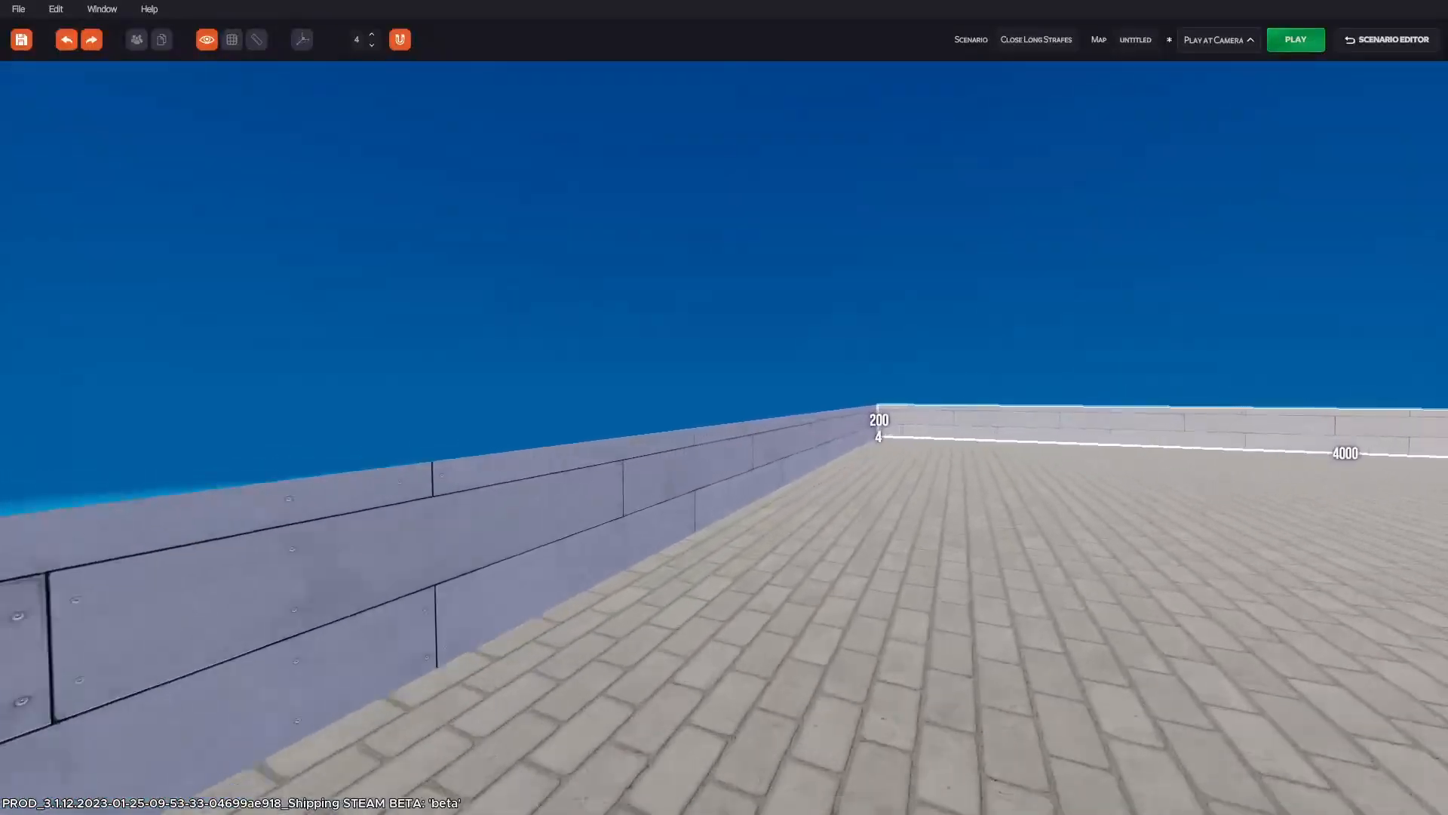
pyautogui.moveTo(777, 253); pyautogui.dragTo(1071, 253, button='right')
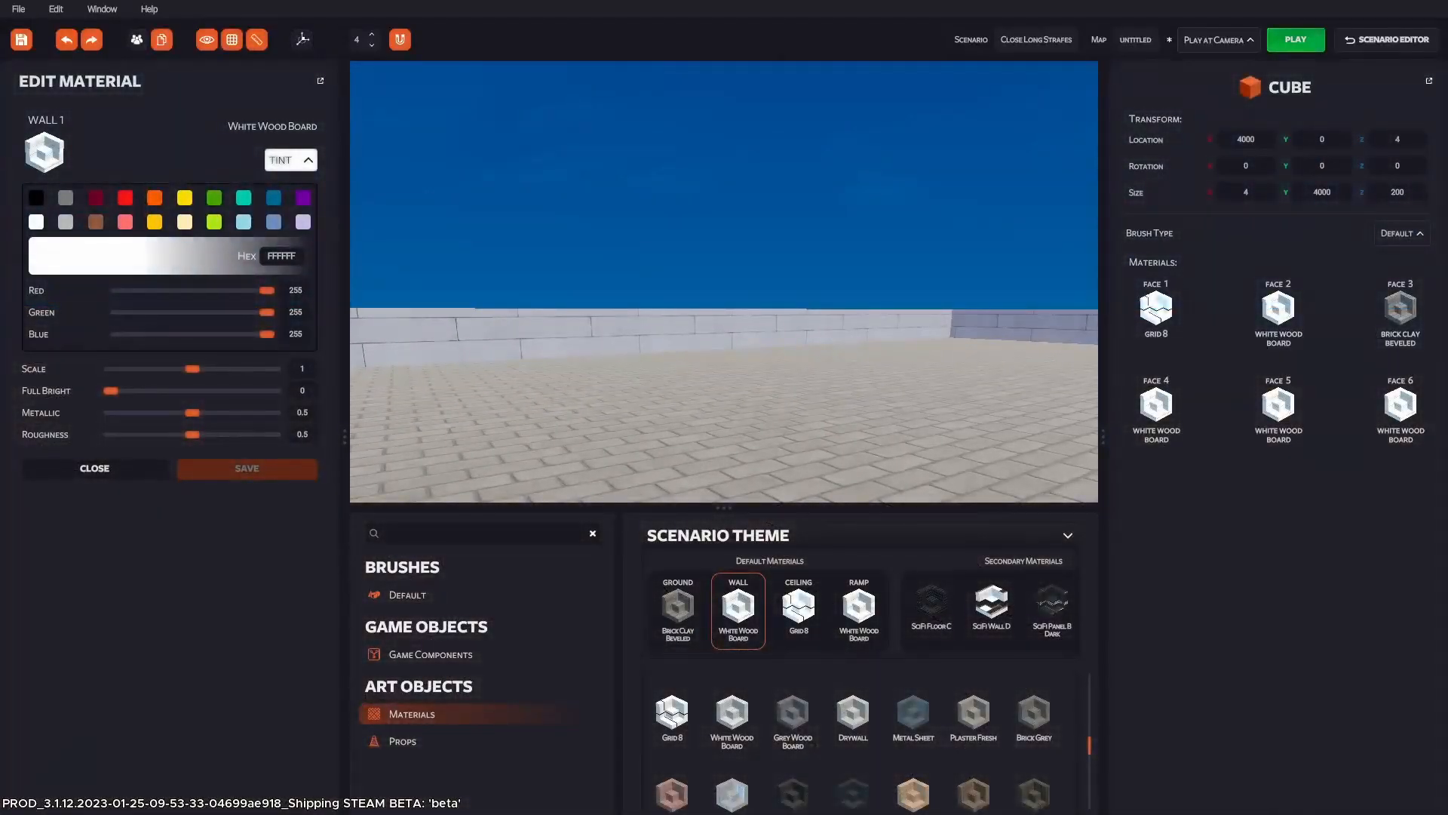
pyautogui.press('F8')
pyautogui.press('F8')
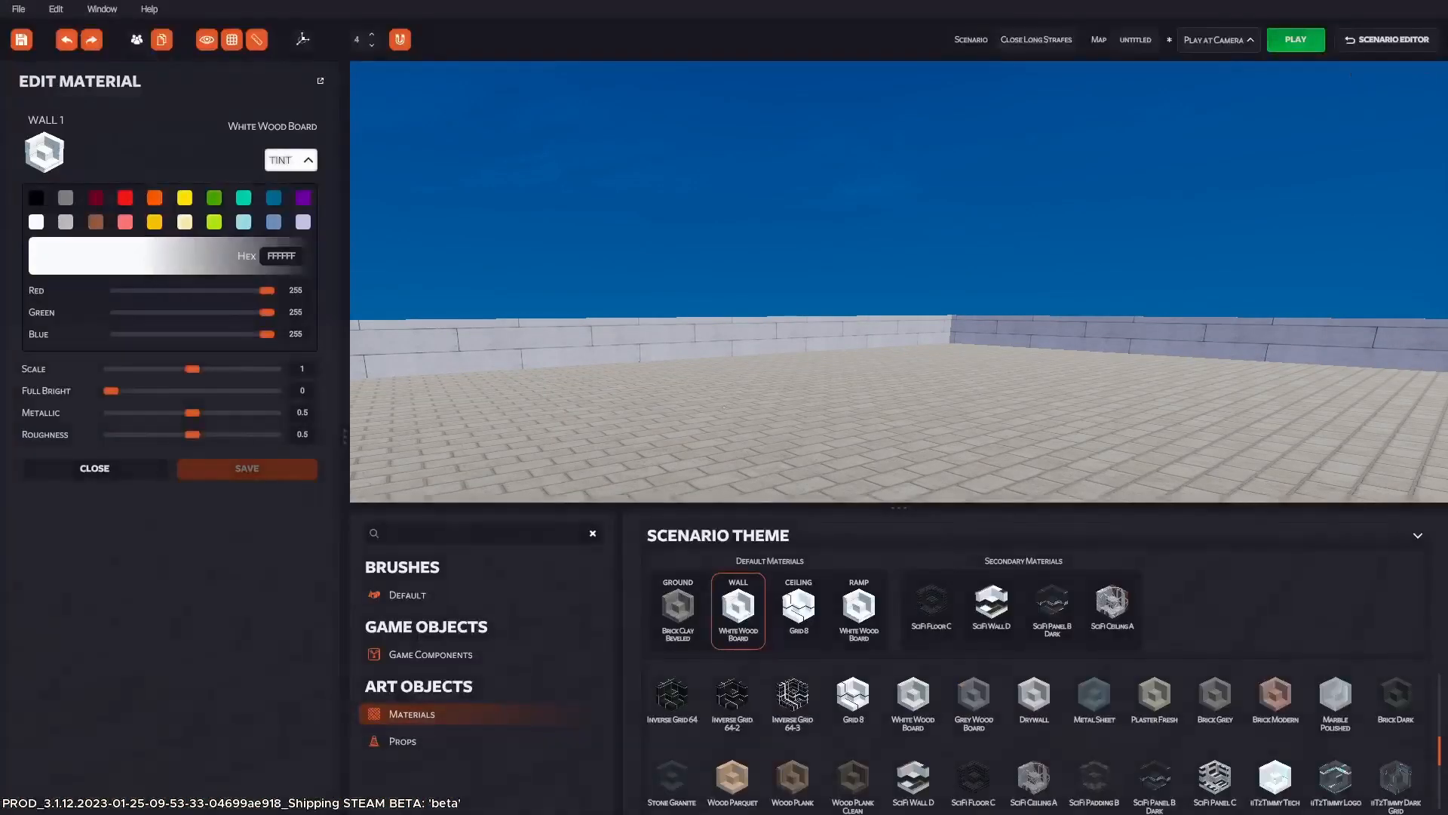
pyautogui.moveTo(724, 407); pyautogui.dragTo(483, 520, button='right')
# Playtest the map from the camera, moving and jumping along the walls, then return to the editor.
pyautogui.press('F8')
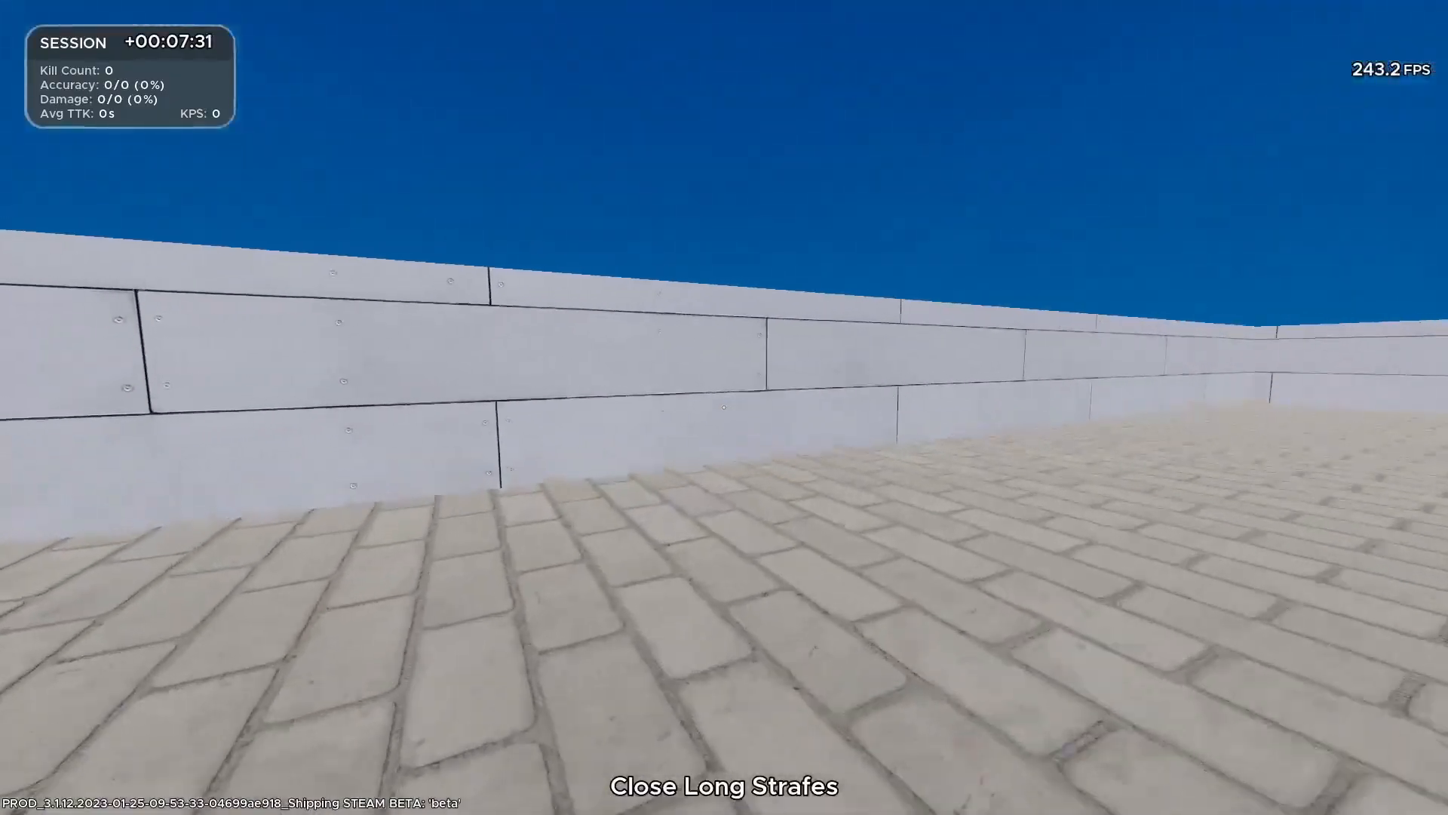
pyautogui.press('w')
pyautogui.press('w')
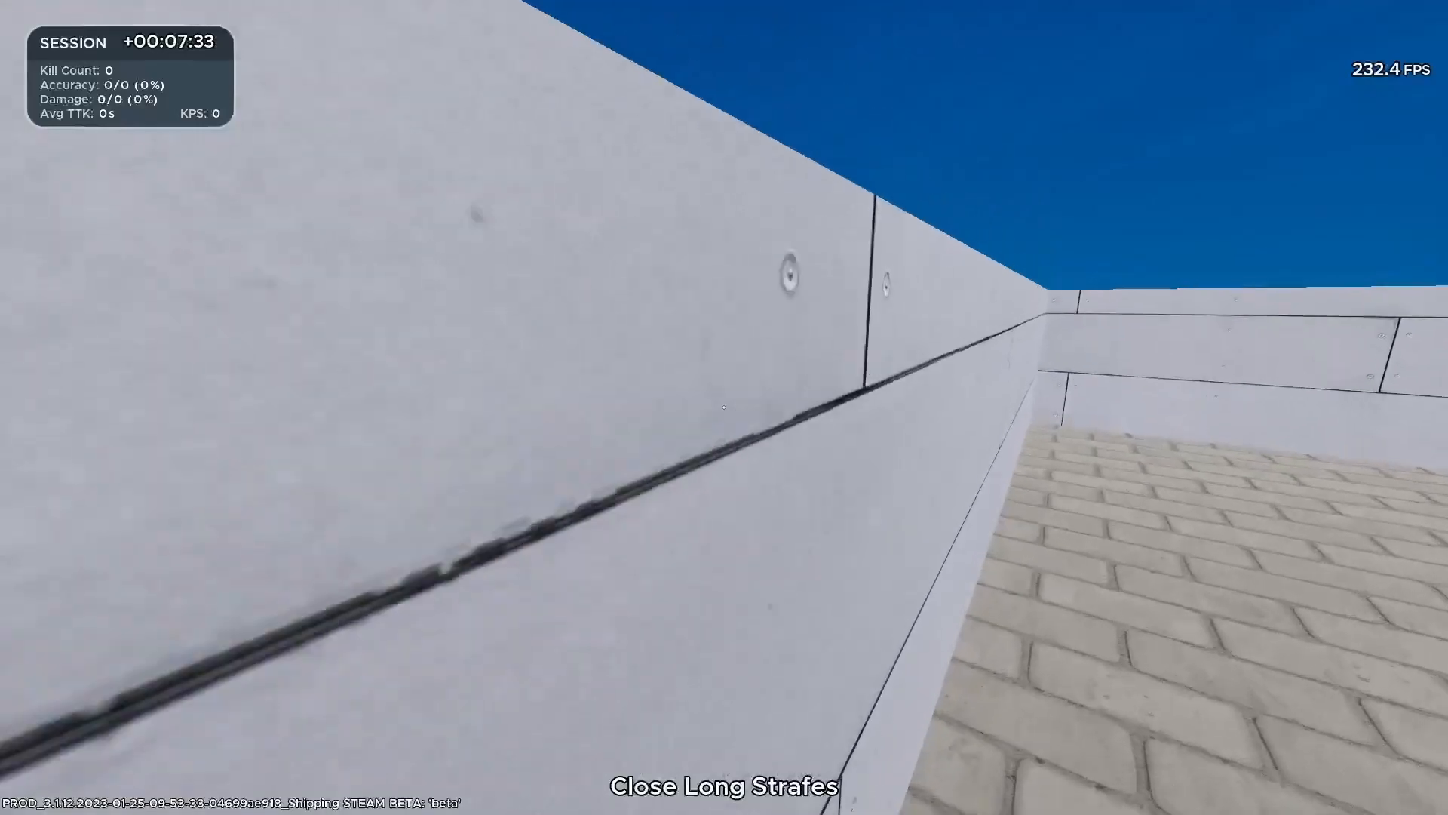
pyautogui.press('w')
pyautogui.press('d')
pyautogui.press('space')
pyautogui.press('a')
pyautogui.press('a')
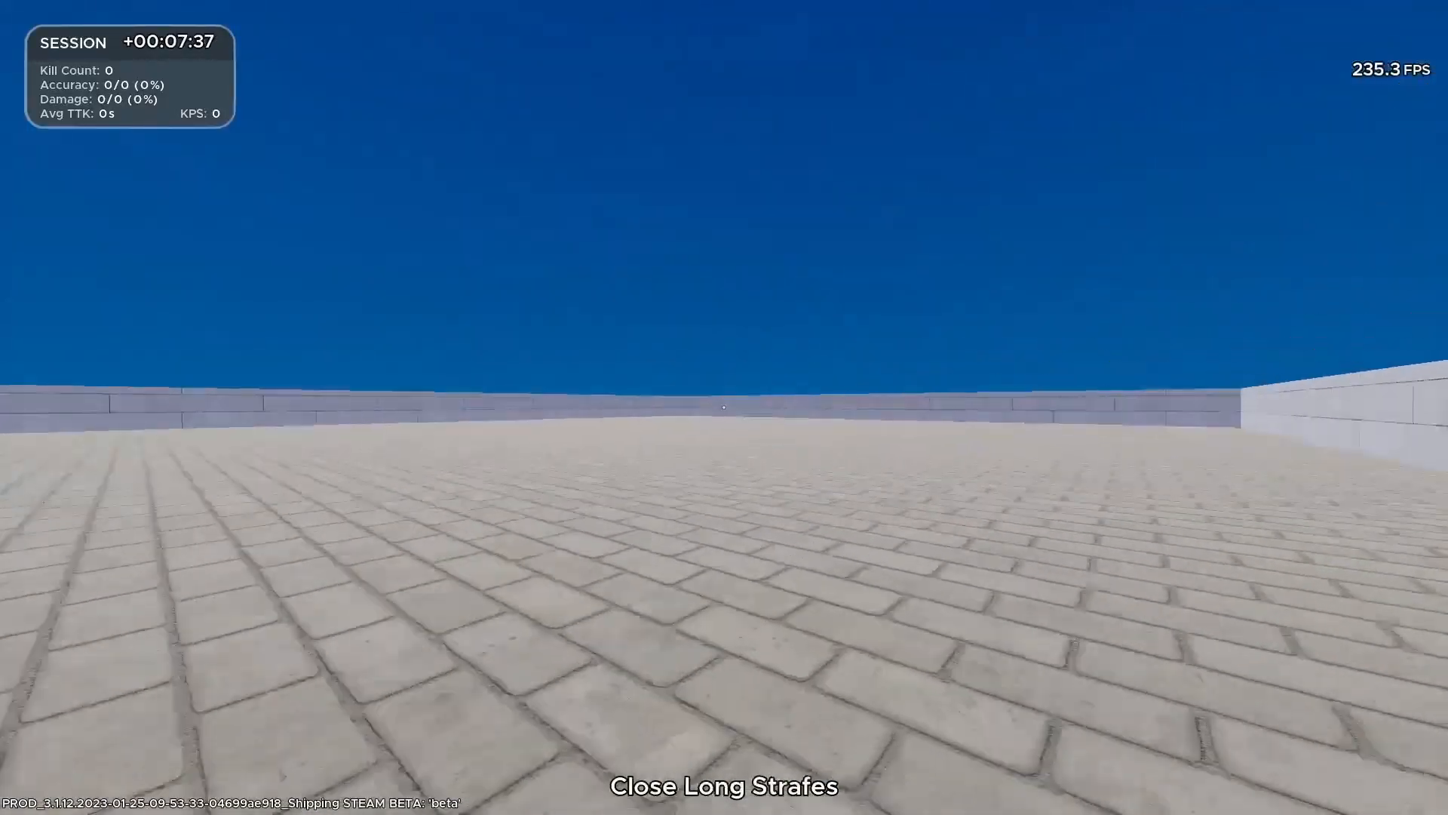
pyautogui.press('a')
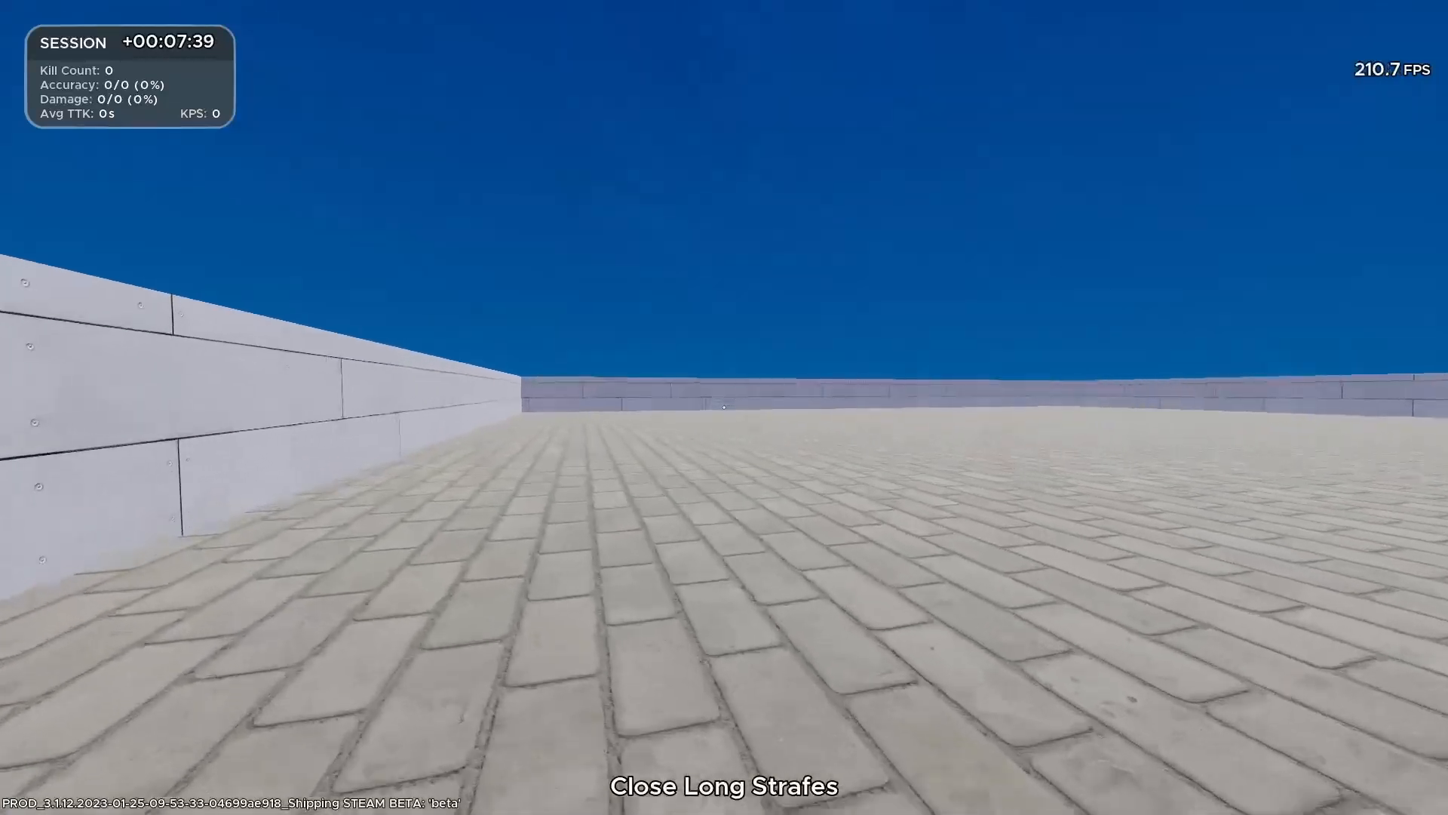
pyautogui.press('w')
pyautogui.press('d')
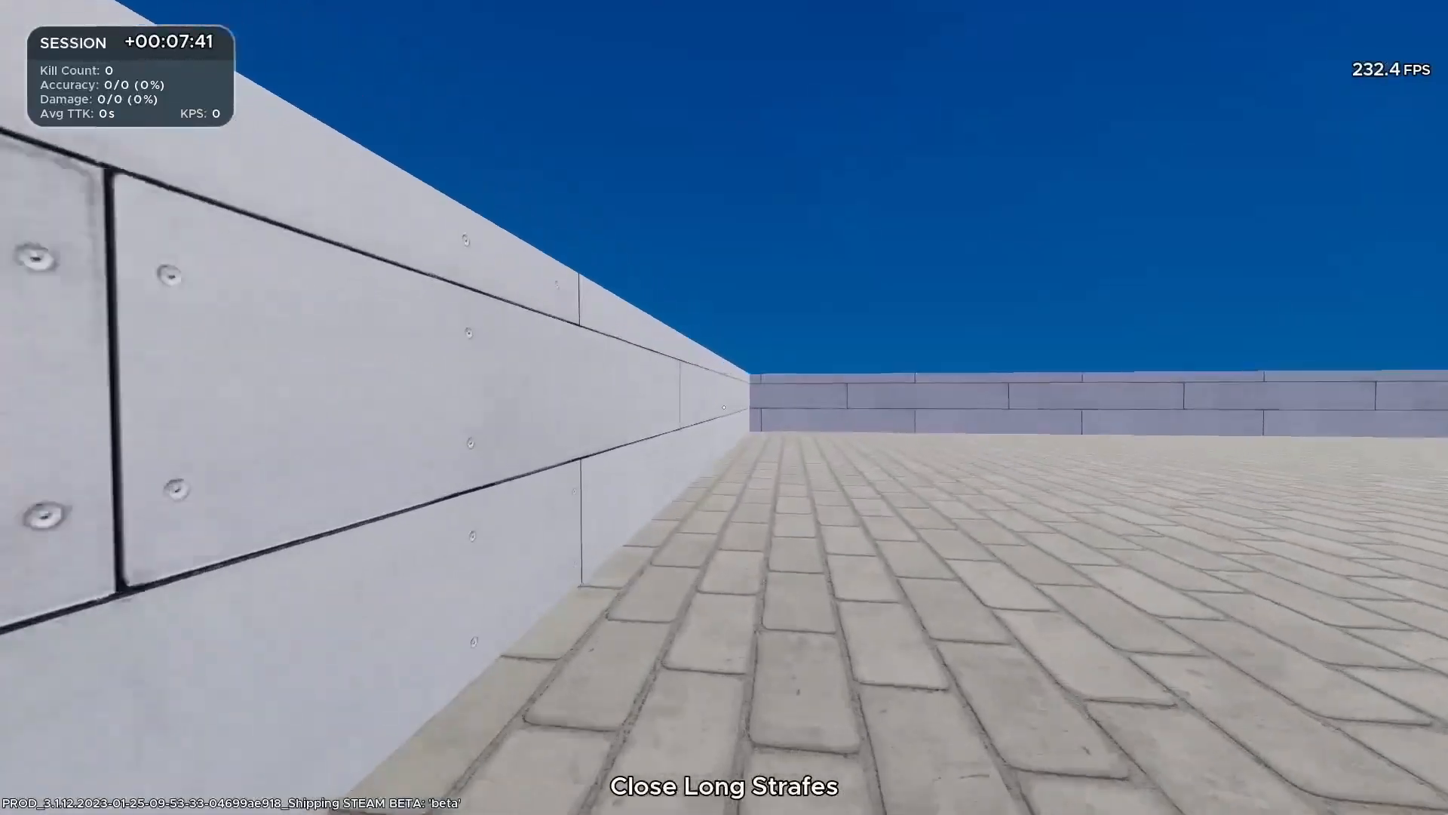
pyautogui.press('a')
pyautogui.press('space')
pyautogui.press('w')
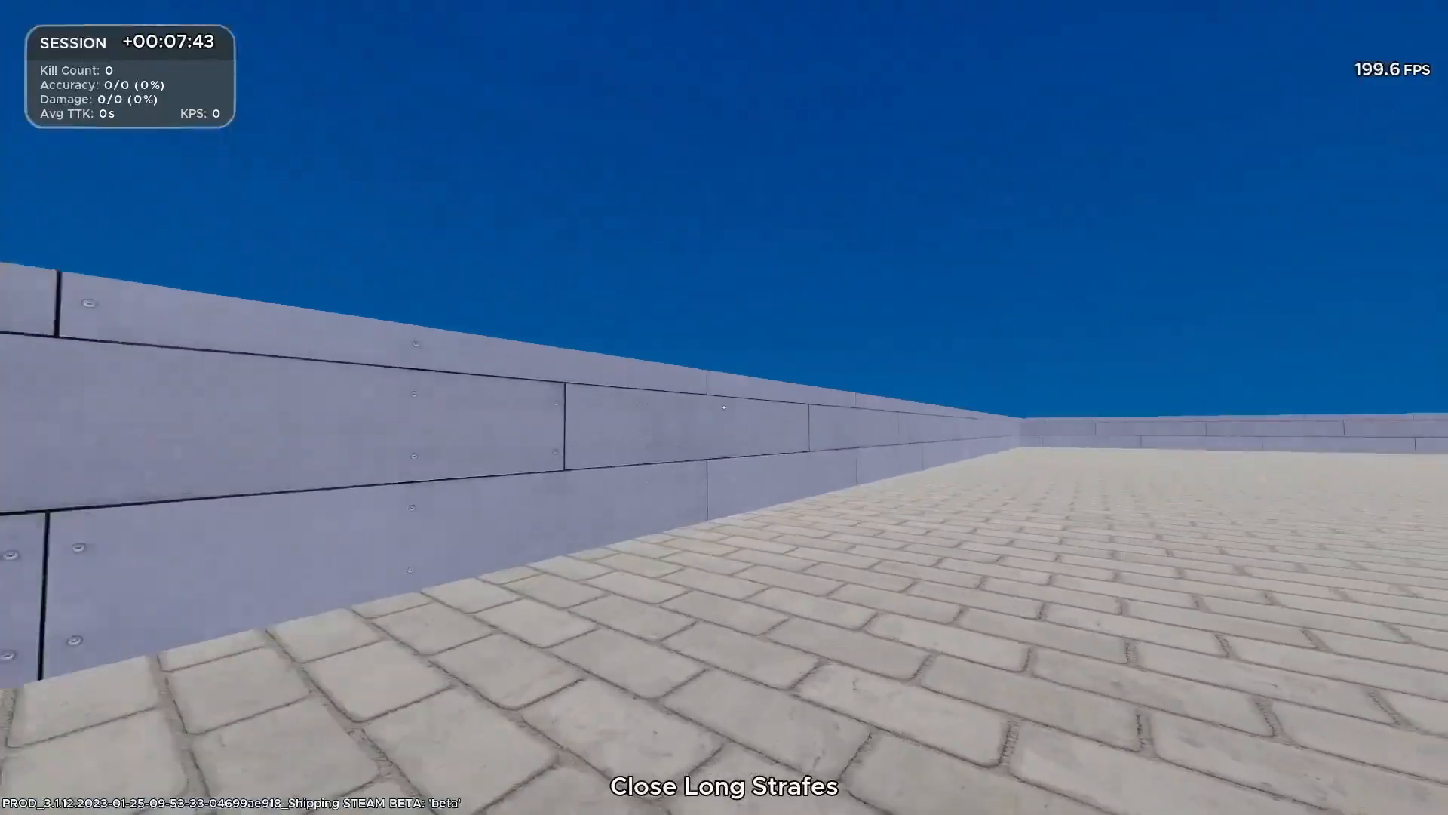
pyautogui.press('Escape')
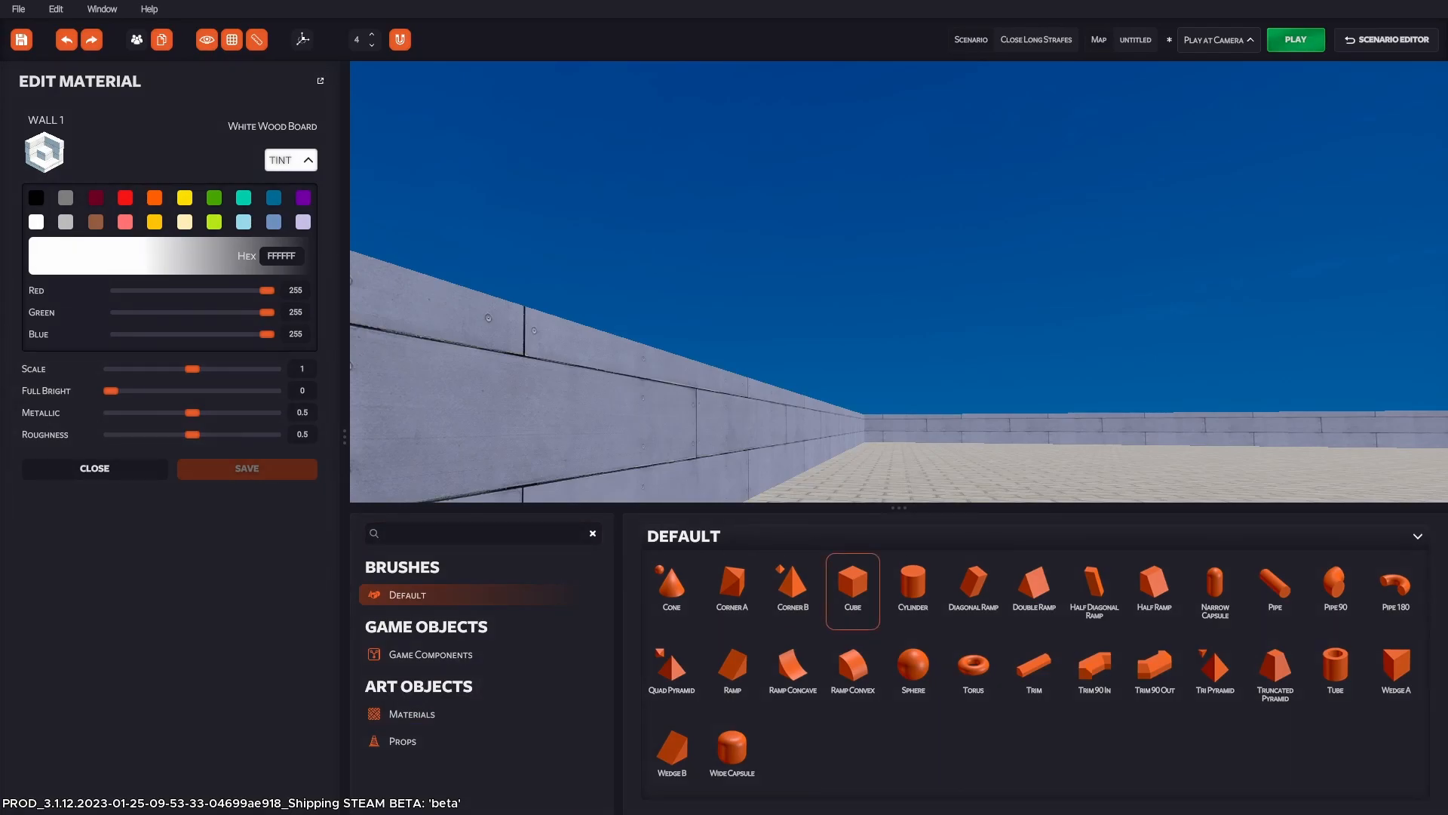
# Place a 4-unit cube brush on top of the boundary wall corner, at location 0, 4000, 204.
pyautogui.press('Tab')
pyautogui.press('w')
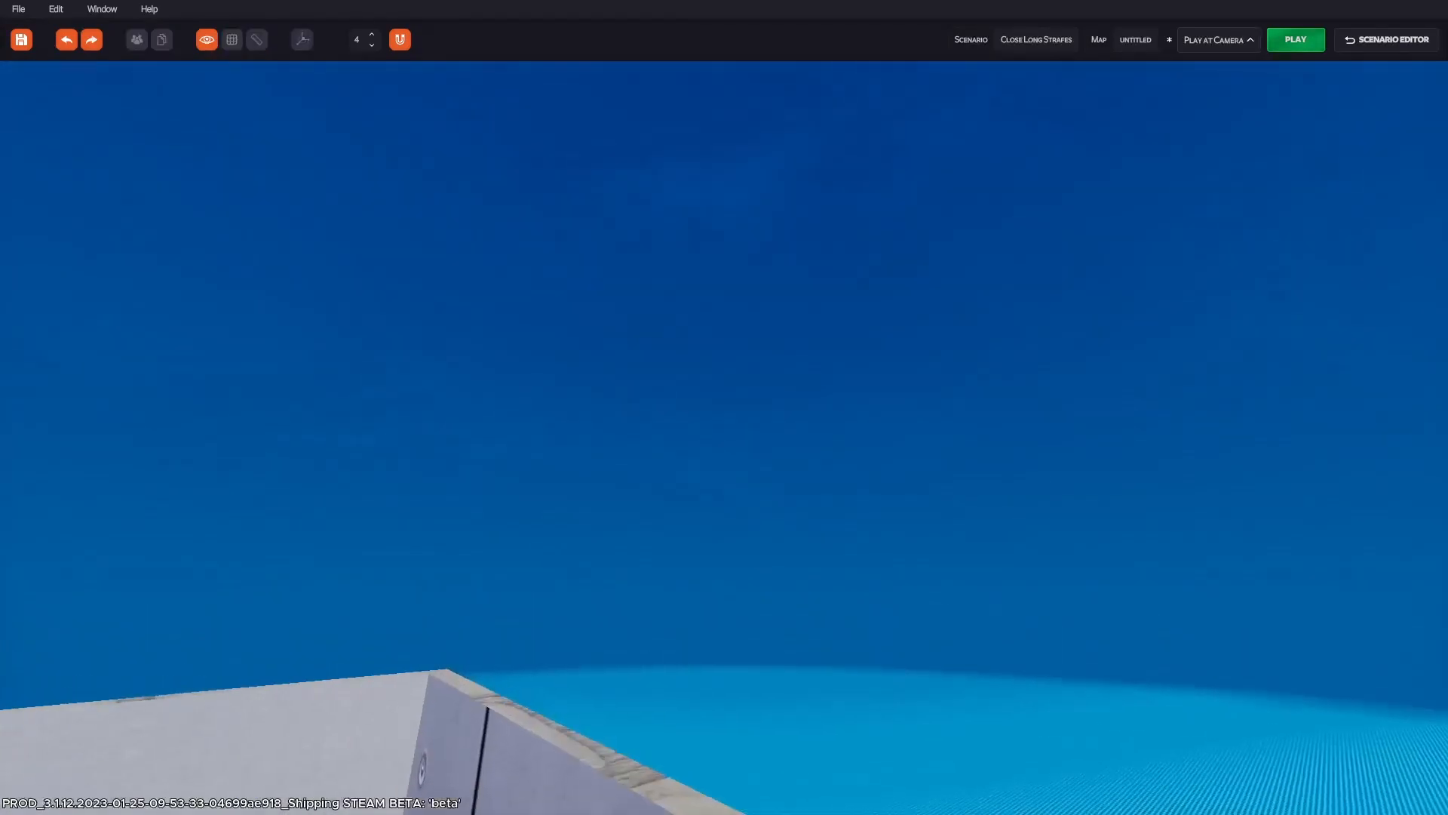
pyautogui.press('s')
pyautogui.press('space')
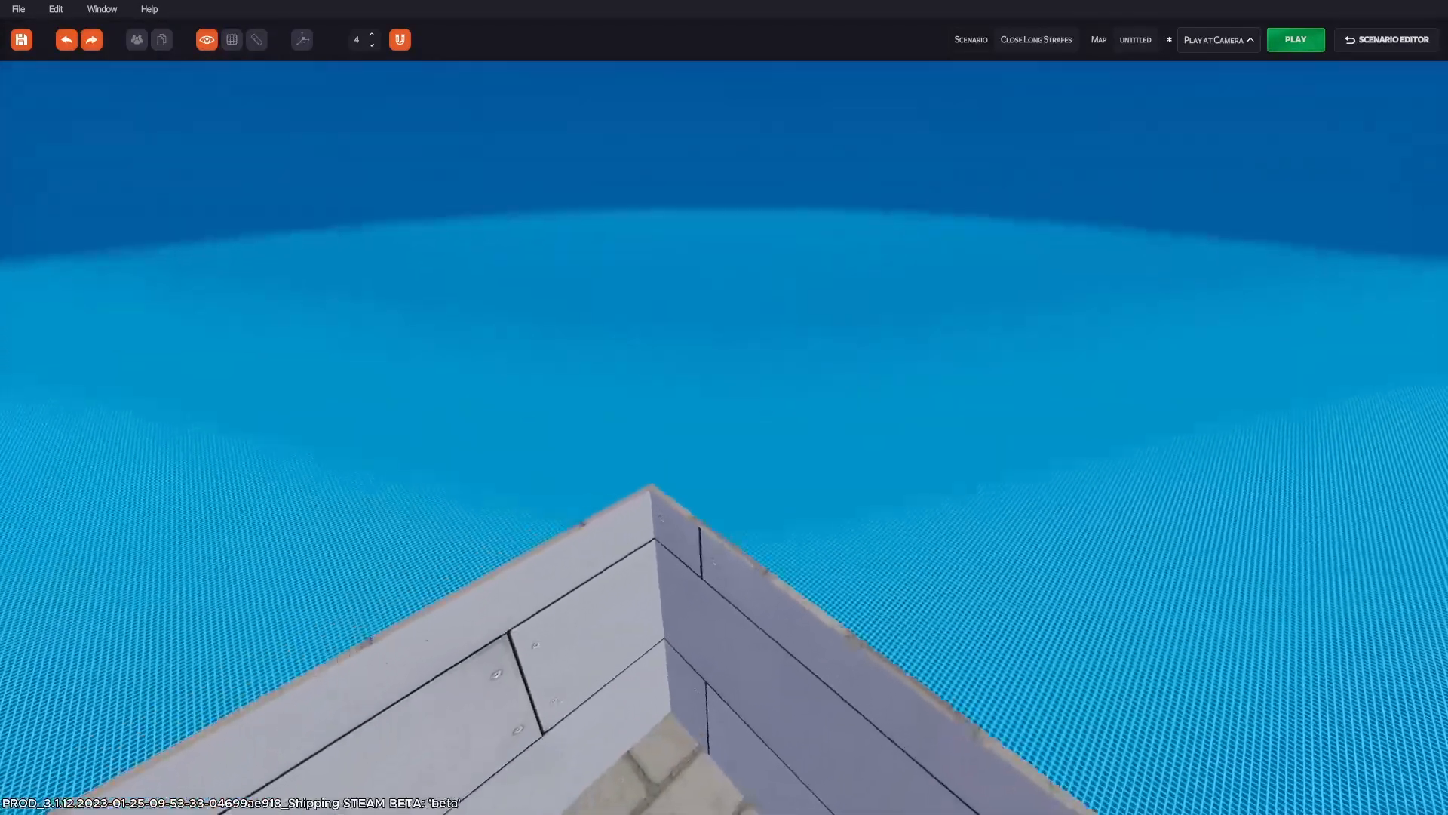
pyautogui.press('Tab')
pyautogui.press('Tab')
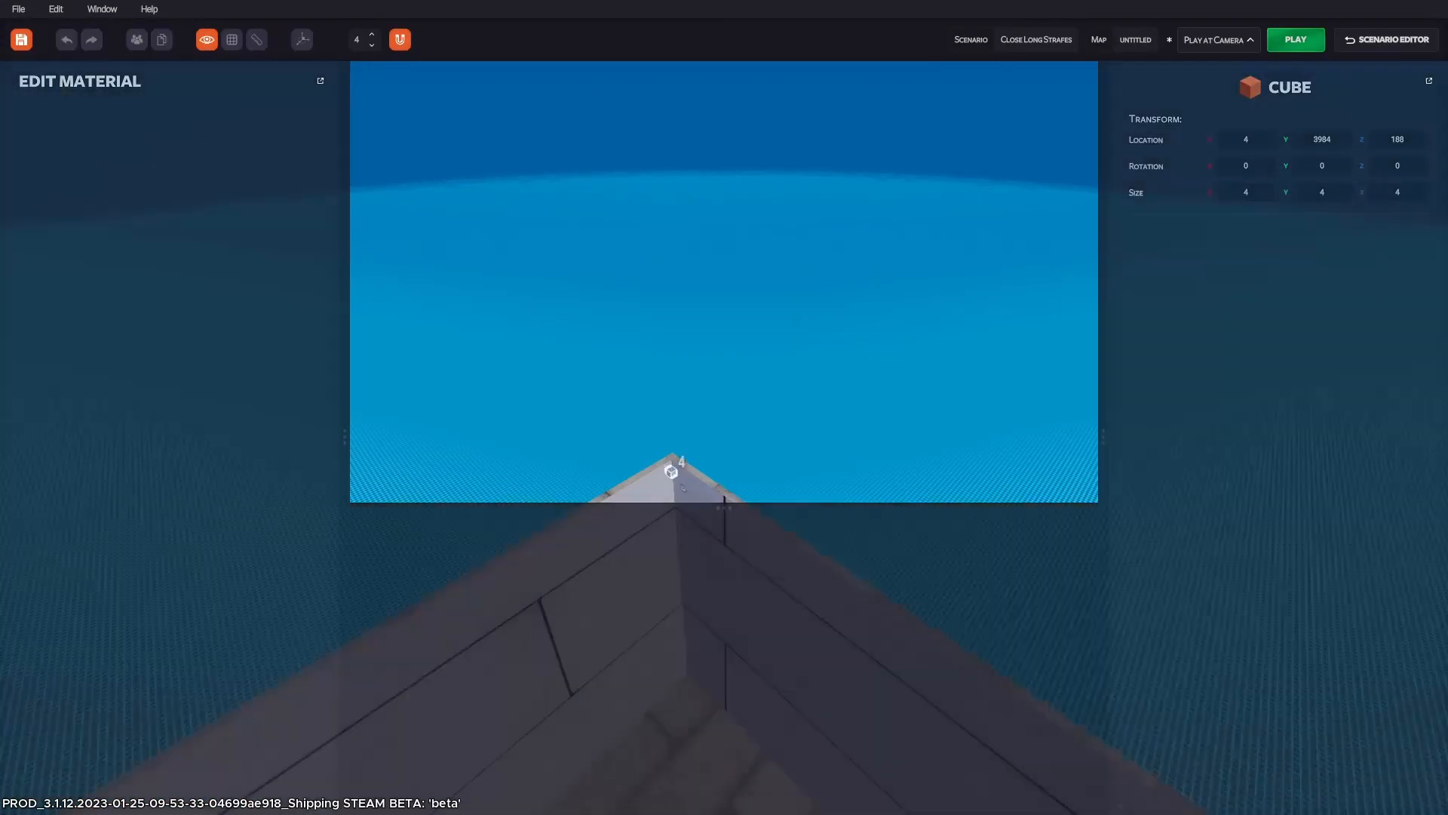
pyautogui.press('Tab')
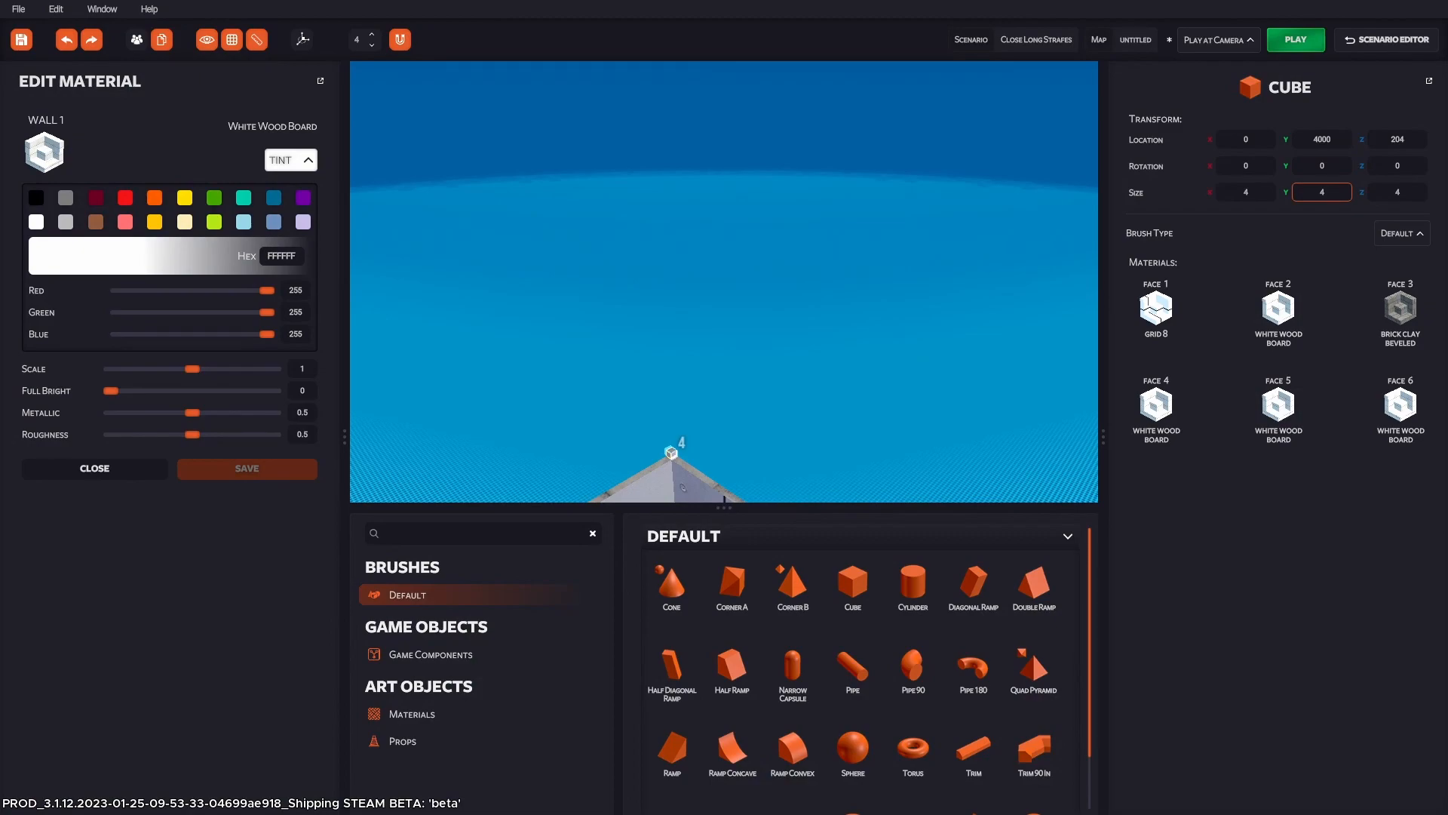
# Set the corner cube's Y size to 400 and its Y location to 0, aligning it along the wall's top edge.
pyautogui.click(1321, 191)
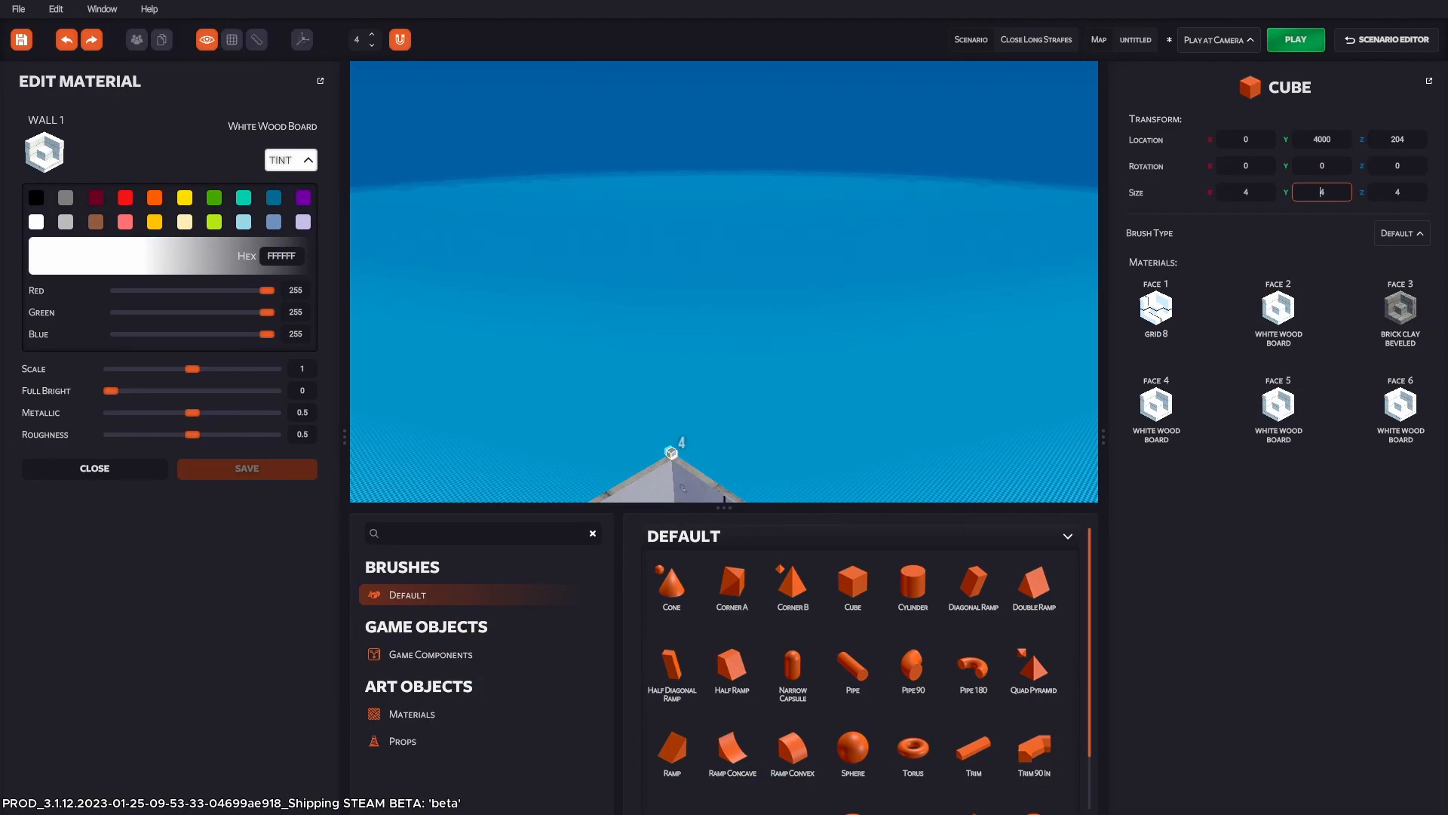
pyautogui.press('Return')
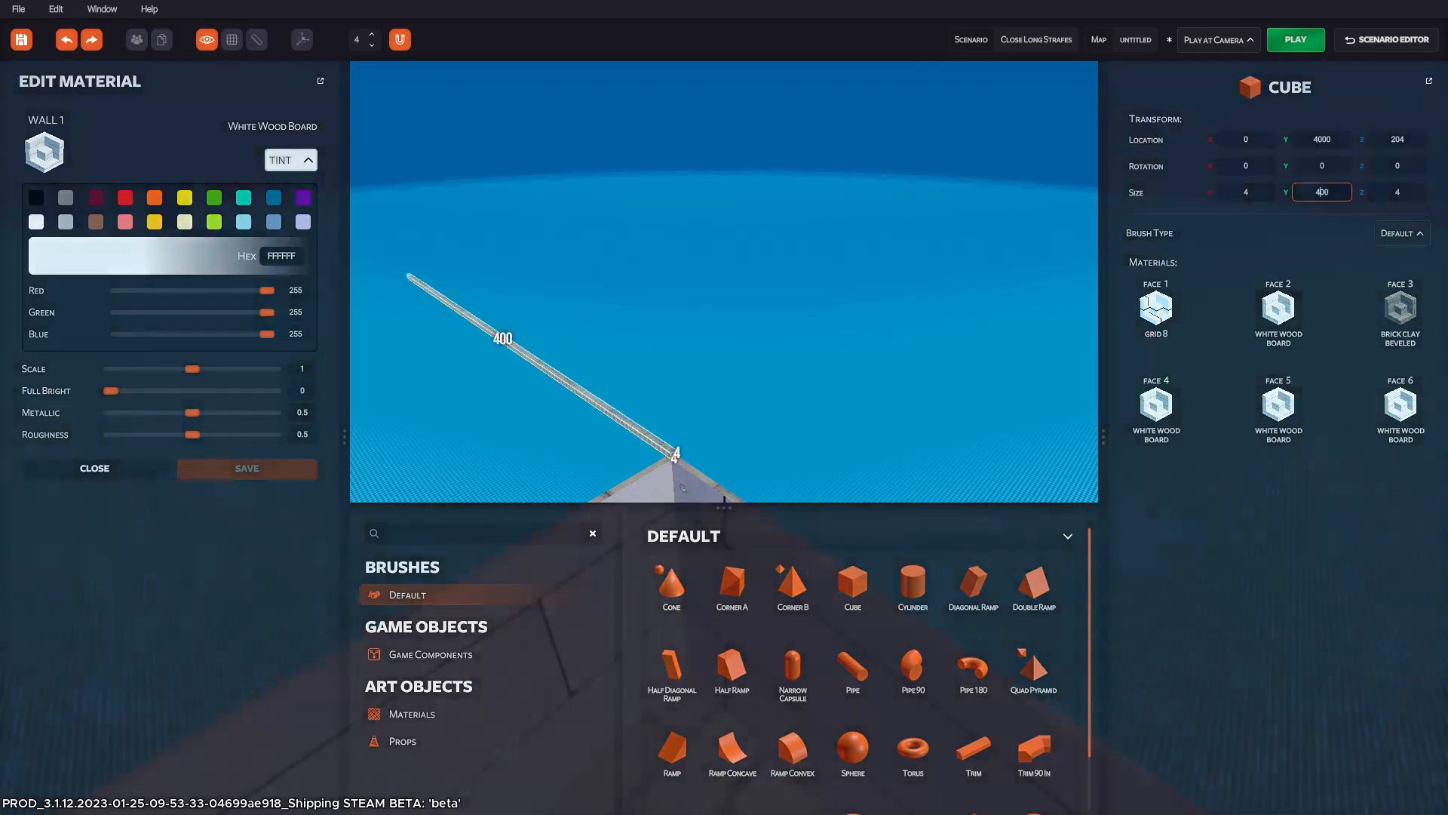
pyautogui.click(1321, 139)
pyautogui.write('0')
pyautogui.press('Return')
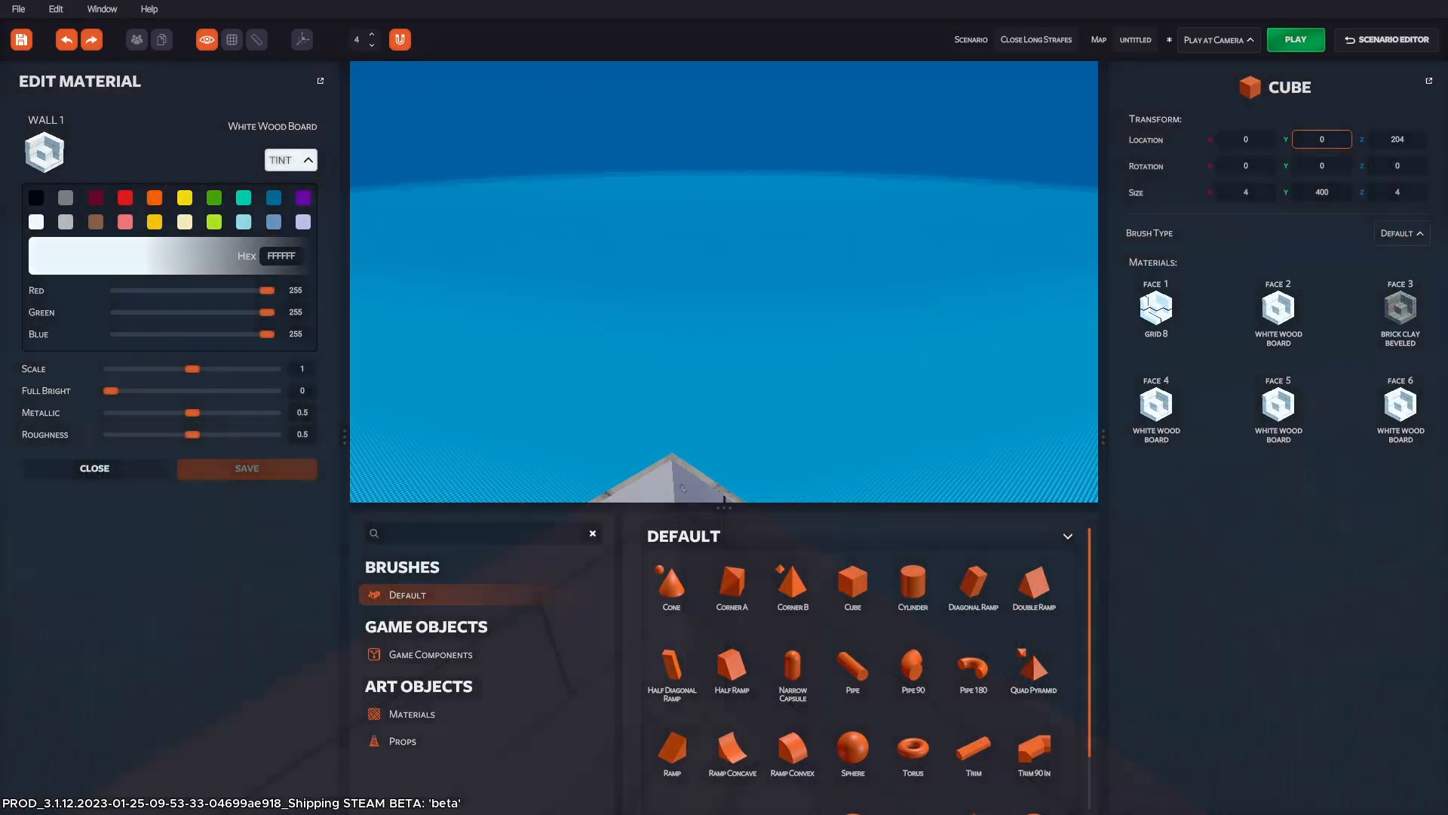
pyautogui.moveTo(724, 281); pyautogui.dragTo(943, 215, button='right')
pyautogui.press('w')
pyautogui.press('w')
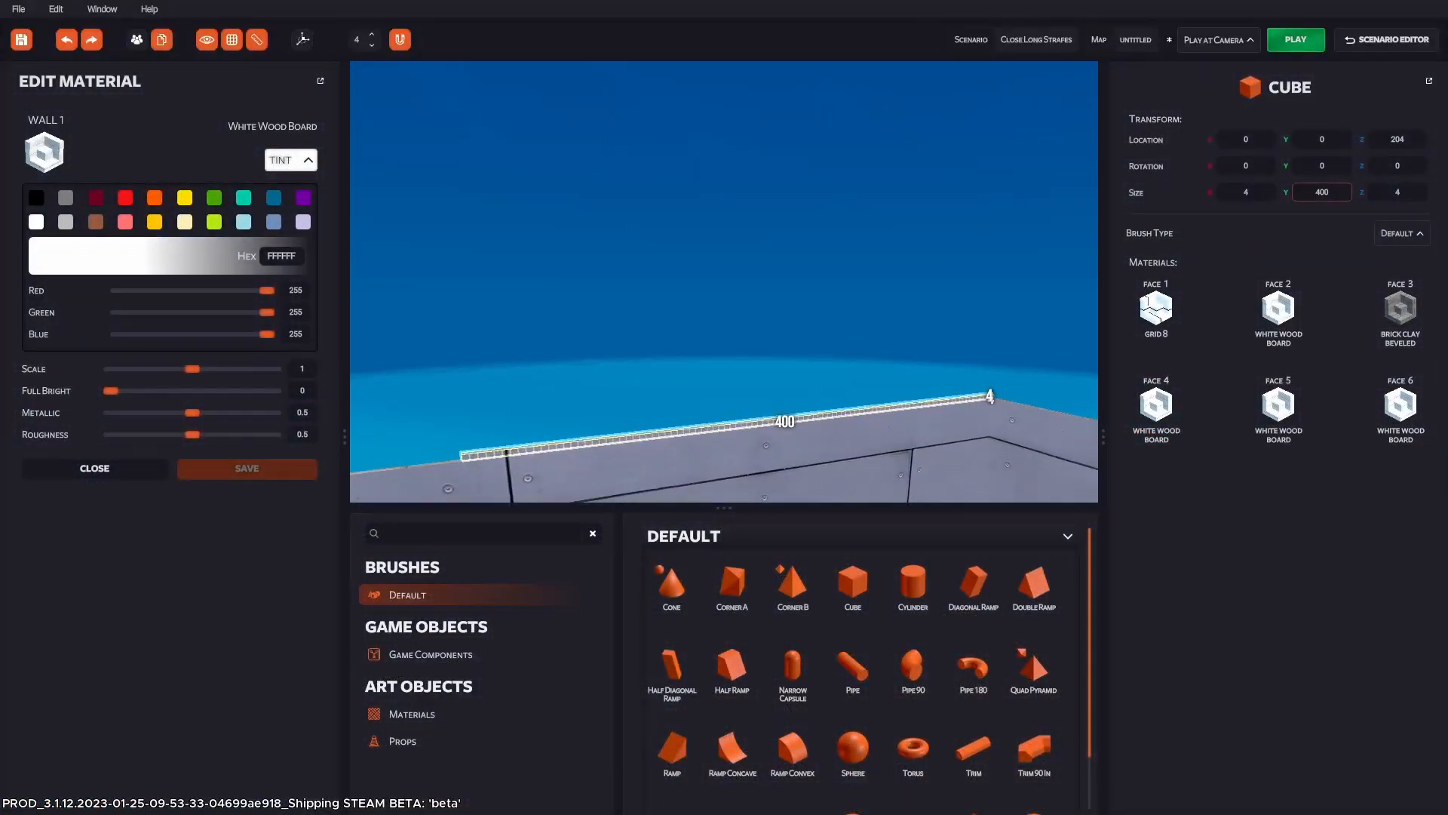
# Extend the cube along the whole wall with a Y size of 4000 and set its Z size to 500.
pyautogui.click(1329, 192)
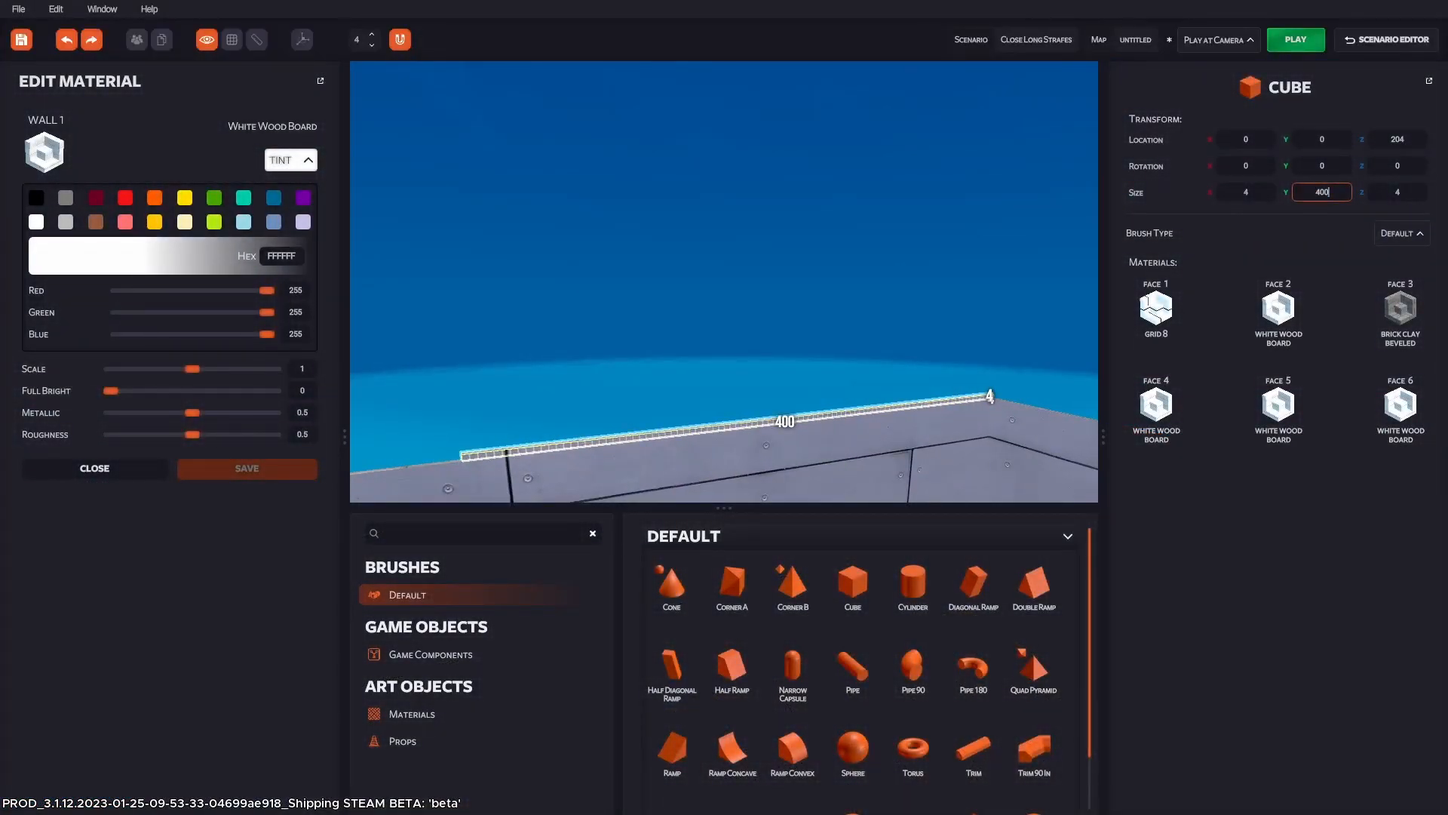
pyautogui.write('0')
pyautogui.press('Tab')
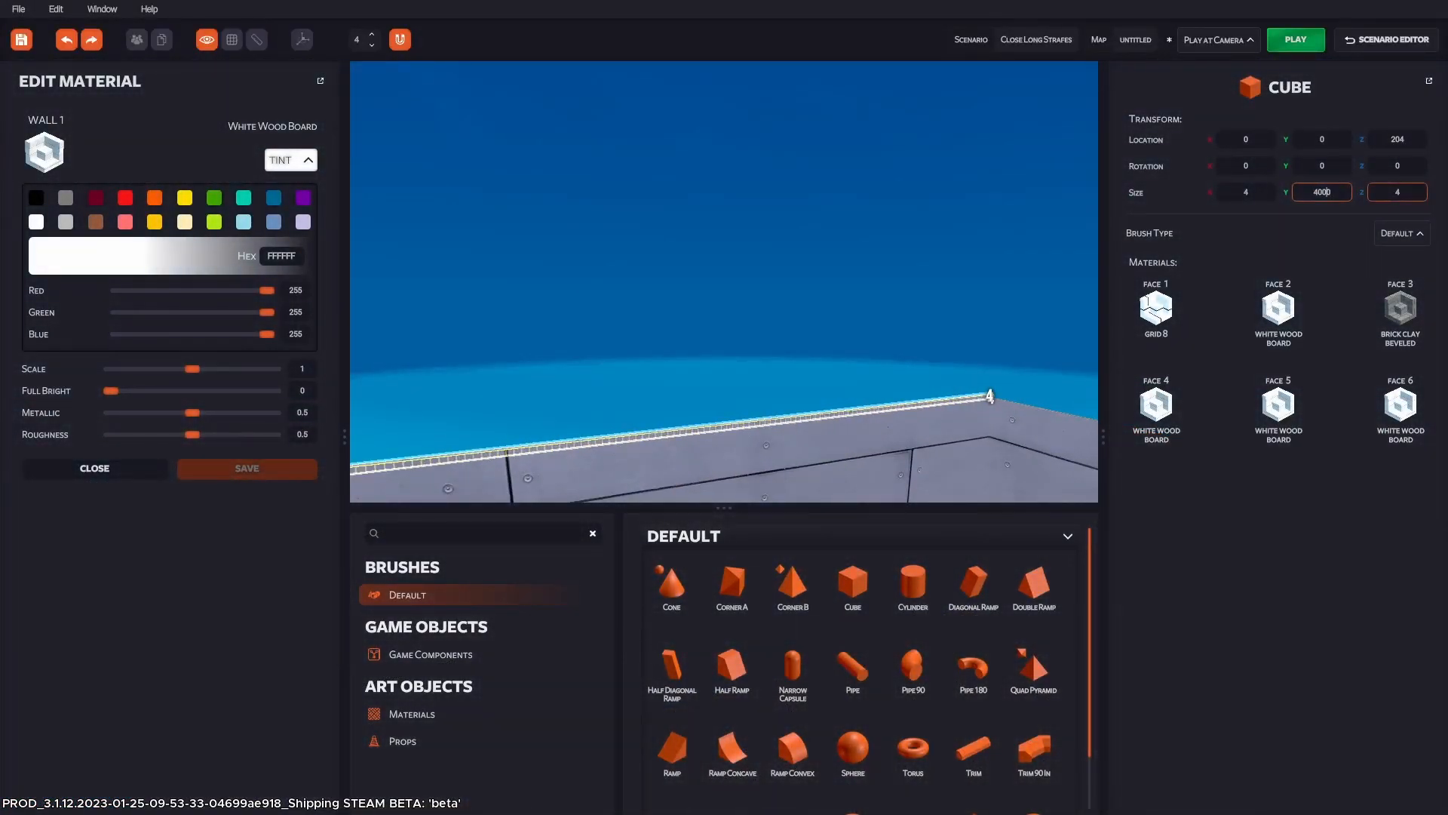
pyautogui.press('Return')
pyautogui.moveTo(725, 282); pyautogui.dragTo(800, 287, button='right')
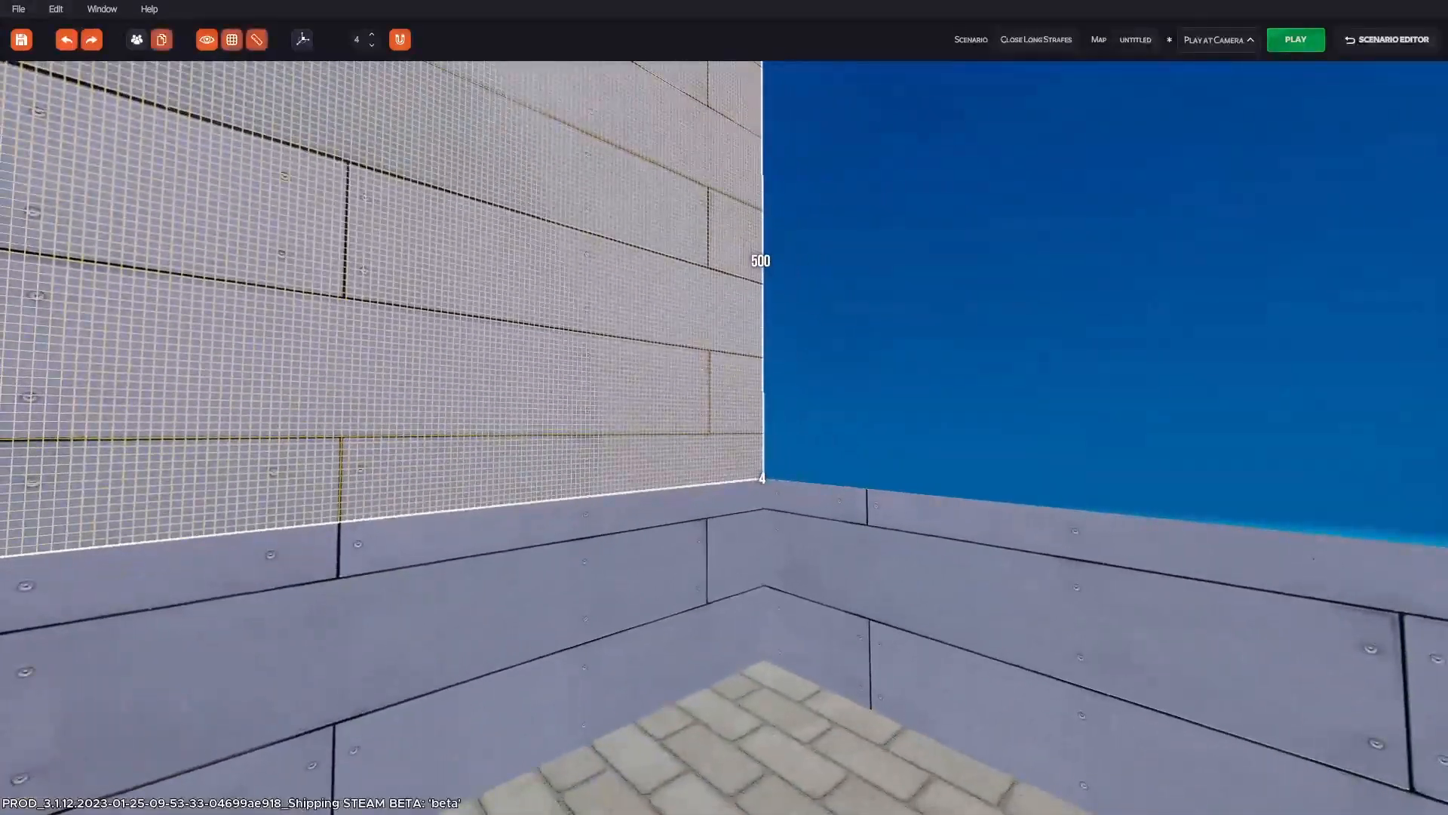
# Raise the Z size of the cube above the wall to 1000.
pyautogui.moveTo(1391, 192); pyautogui.dragTo(1397, 192)
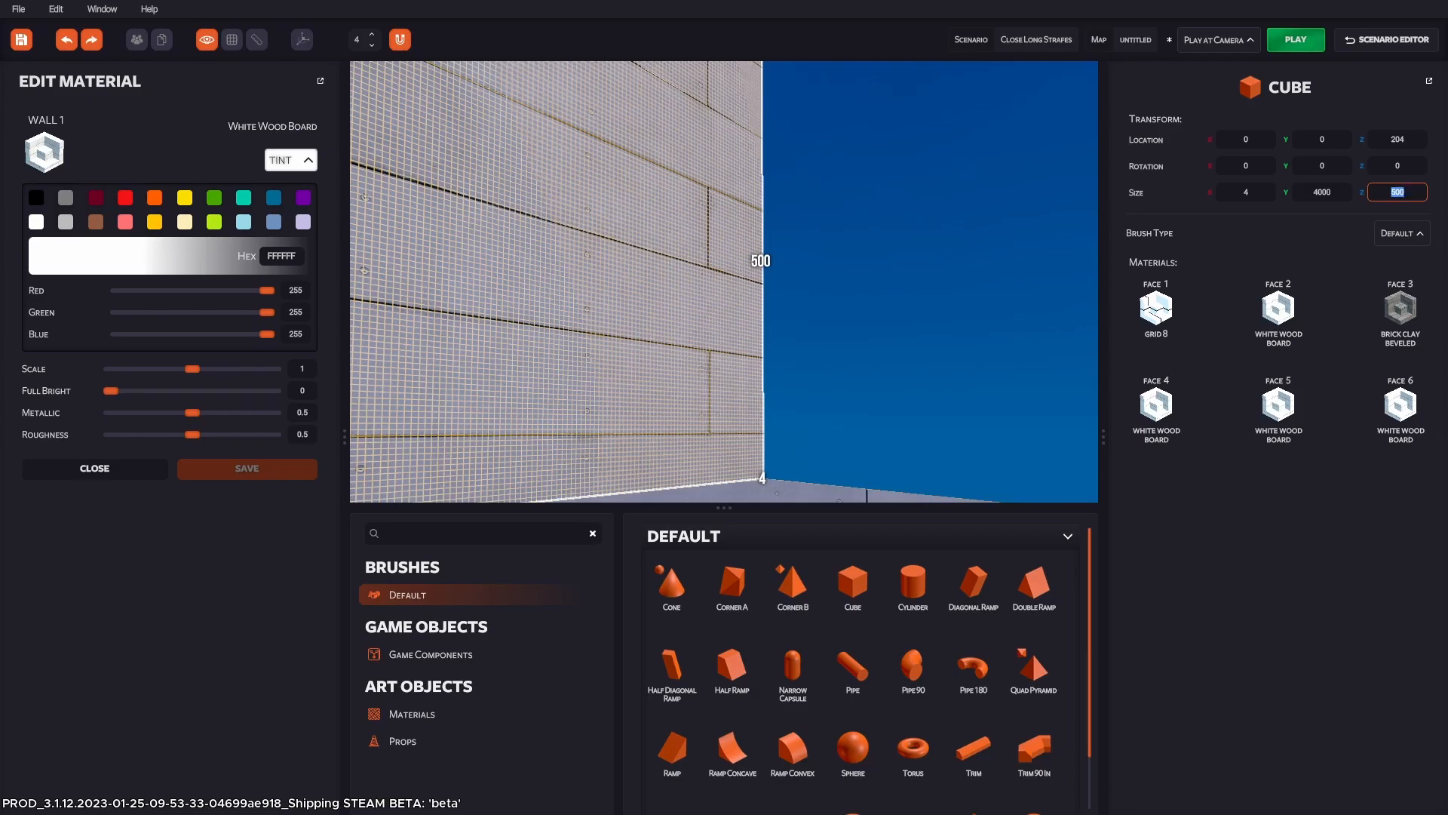
pyautogui.press('Return')
pyautogui.moveTo(724, 281); pyautogui.dragTo(423, 332, button='right')
# Change the brush type of the tall cube above the wall to Clip.
pyautogui.click(1401, 234)
pyautogui.click(1401, 233)
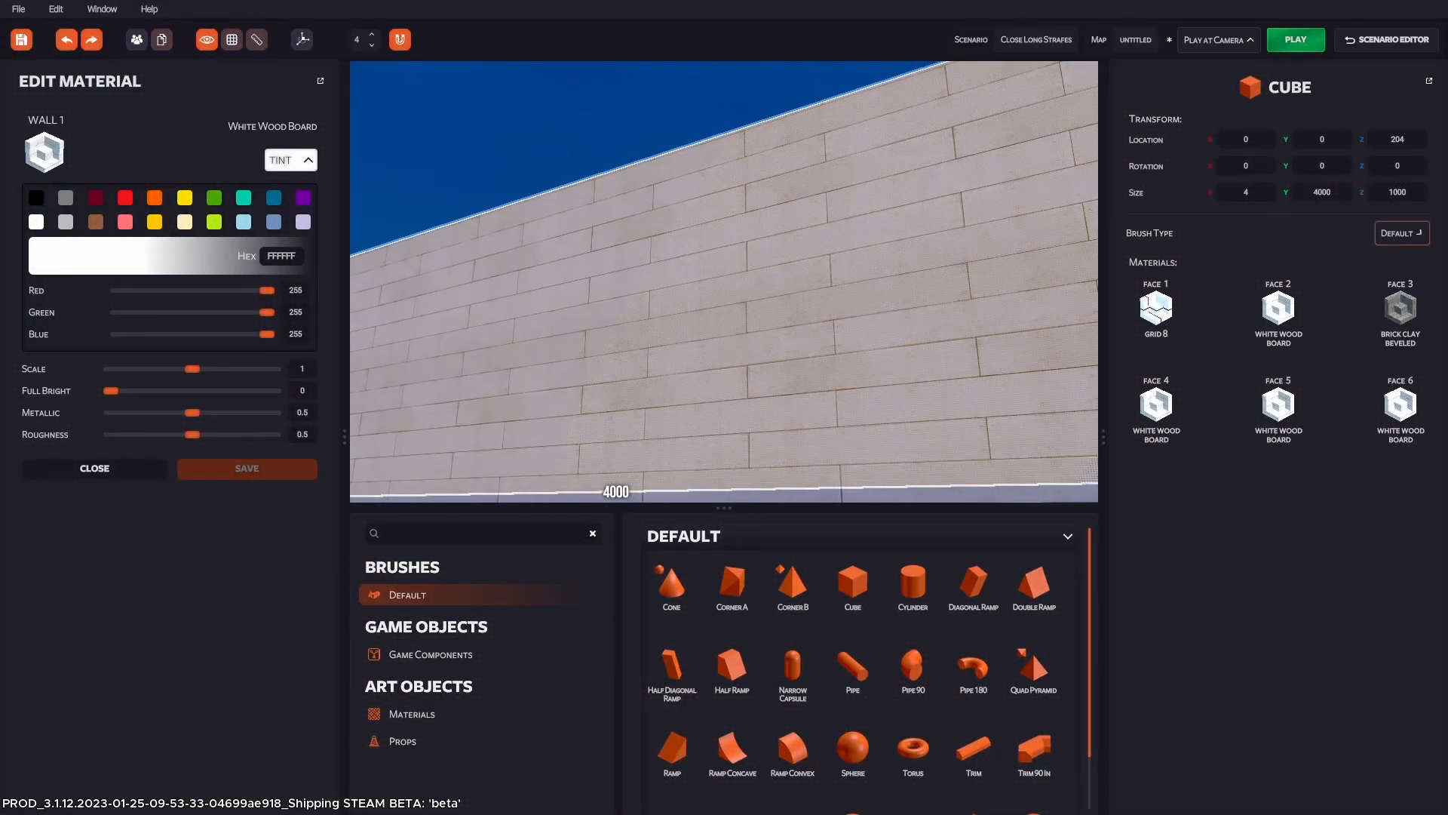
pyautogui.click(1401, 233)
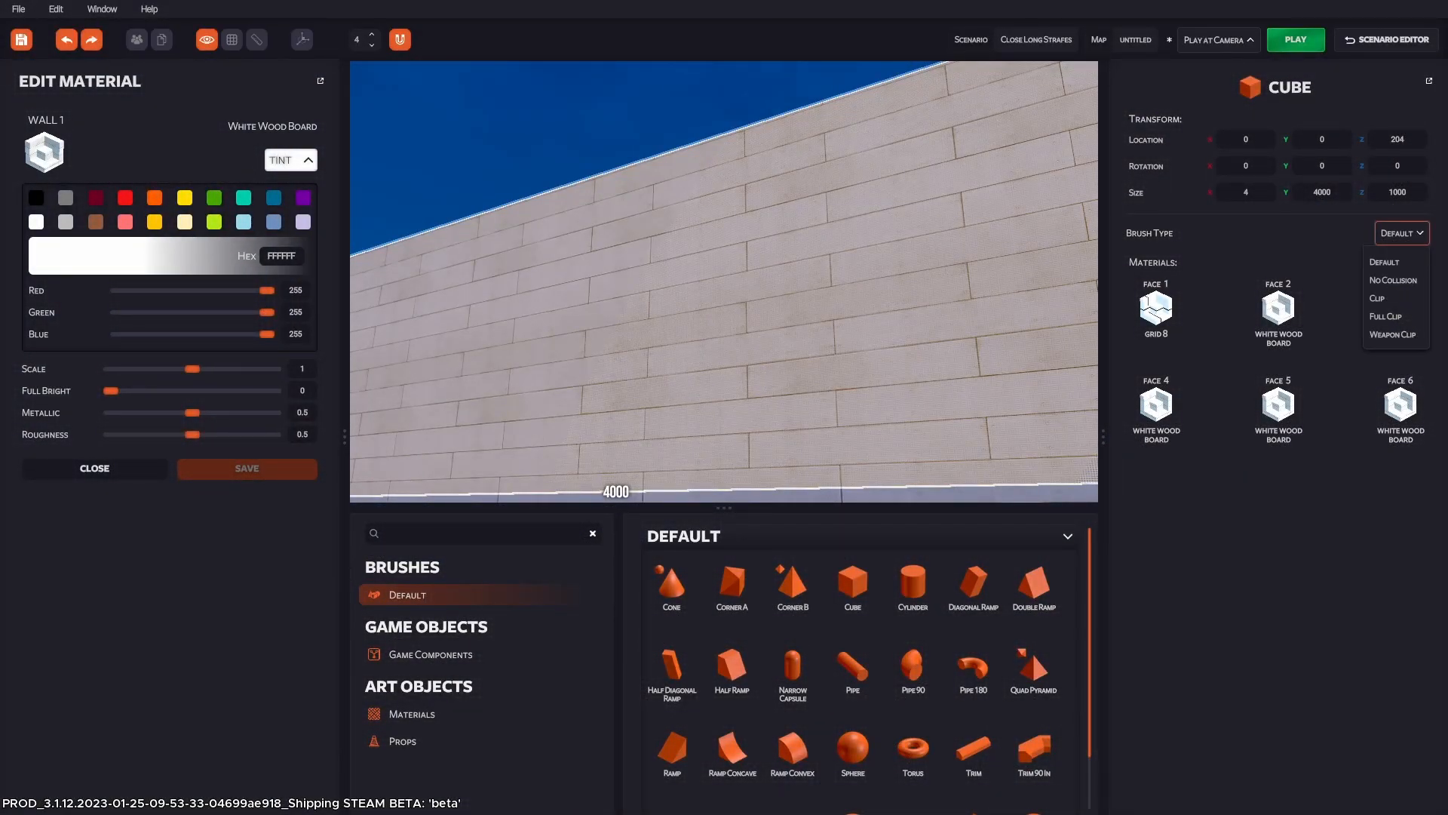
pyautogui.click(1385, 298)
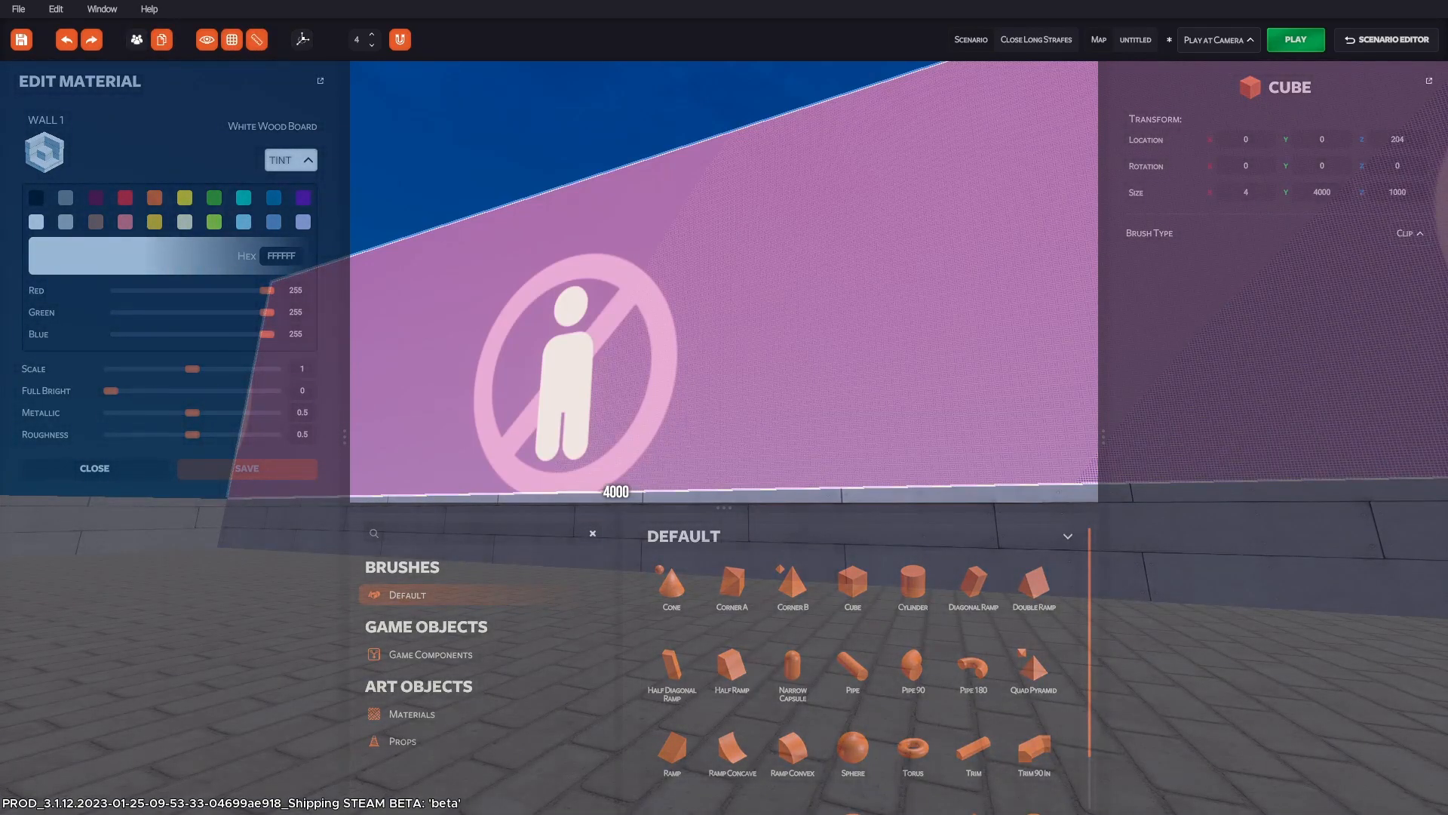
pyautogui.moveTo(725, 317); pyautogui.dragTo(603, 320, button='right')
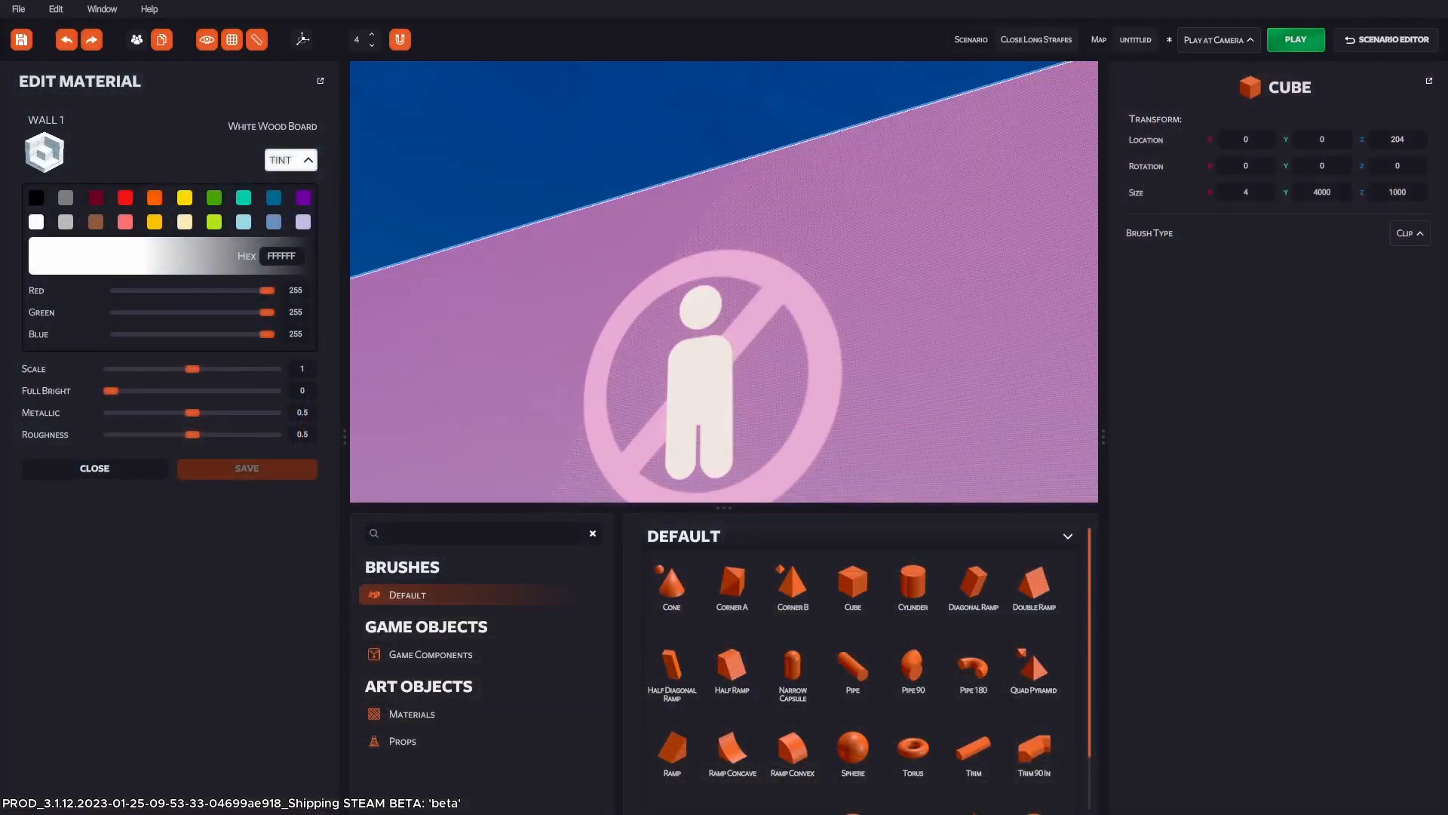
# Start a playtest at the camera, set the Quaker character profile's Jump Velocity to 5000, save it, and resume playing.
pyautogui.click(1296, 39)
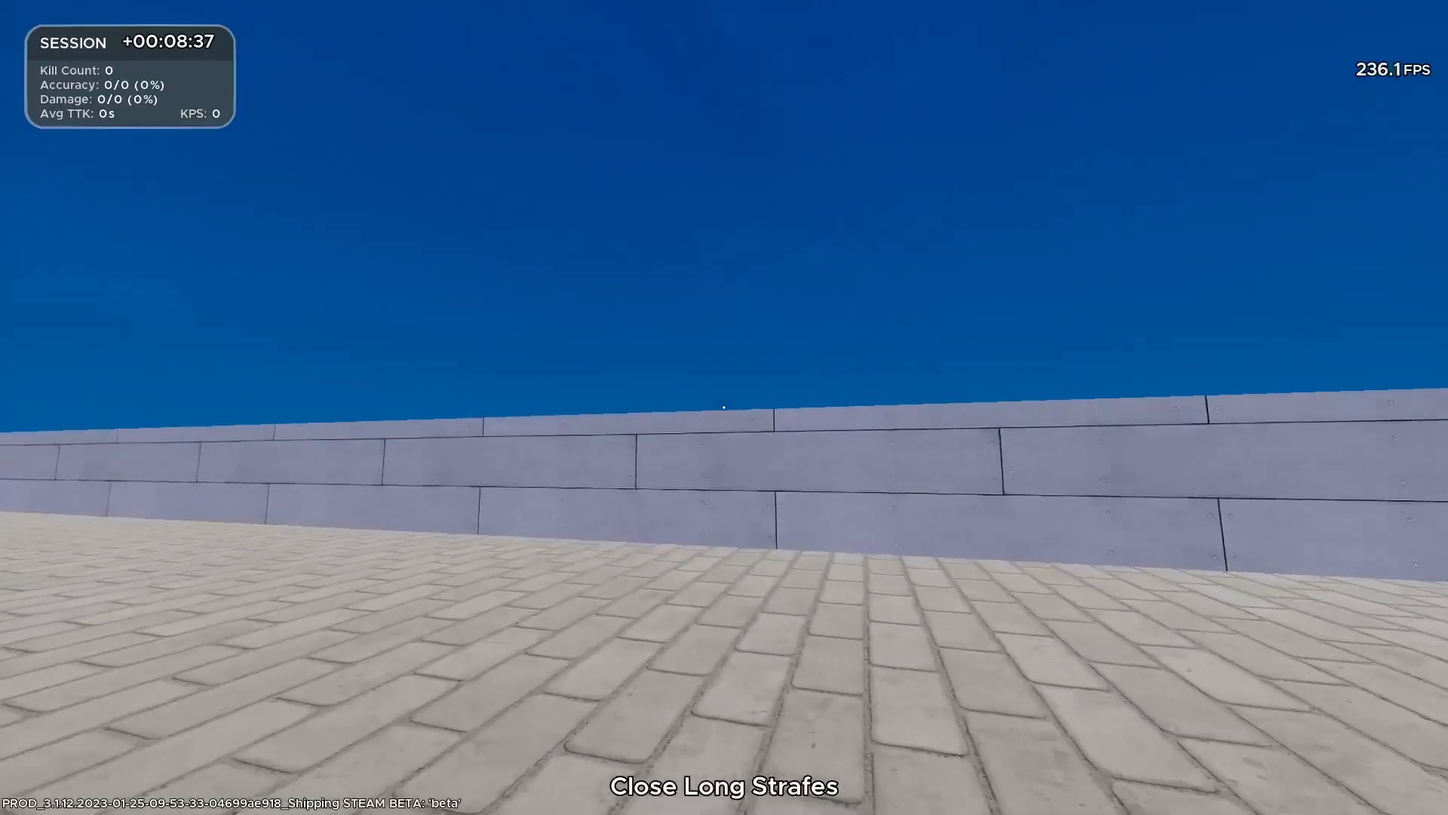
pyautogui.press('Escape')
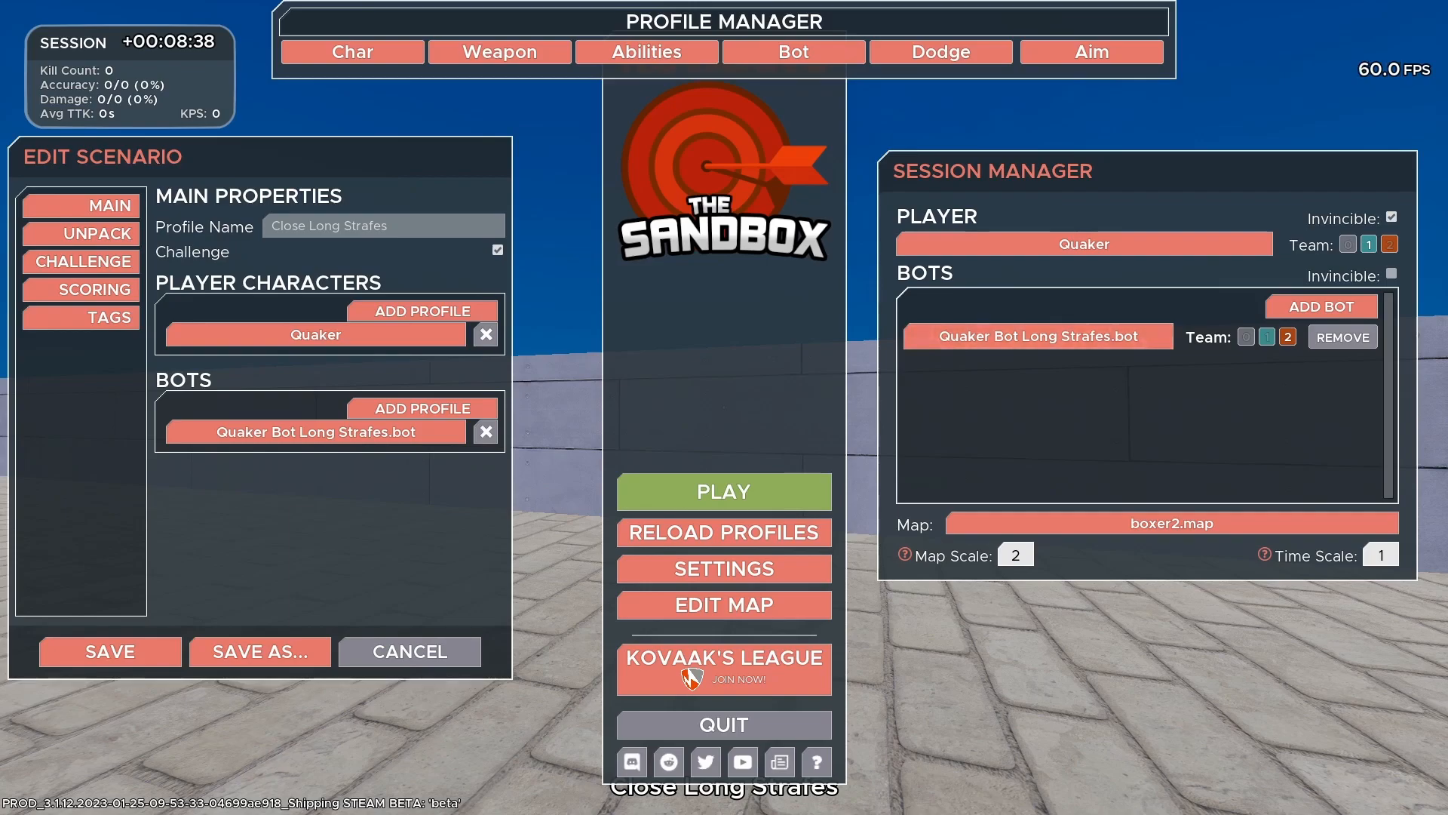
pyautogui.click(352, 52)
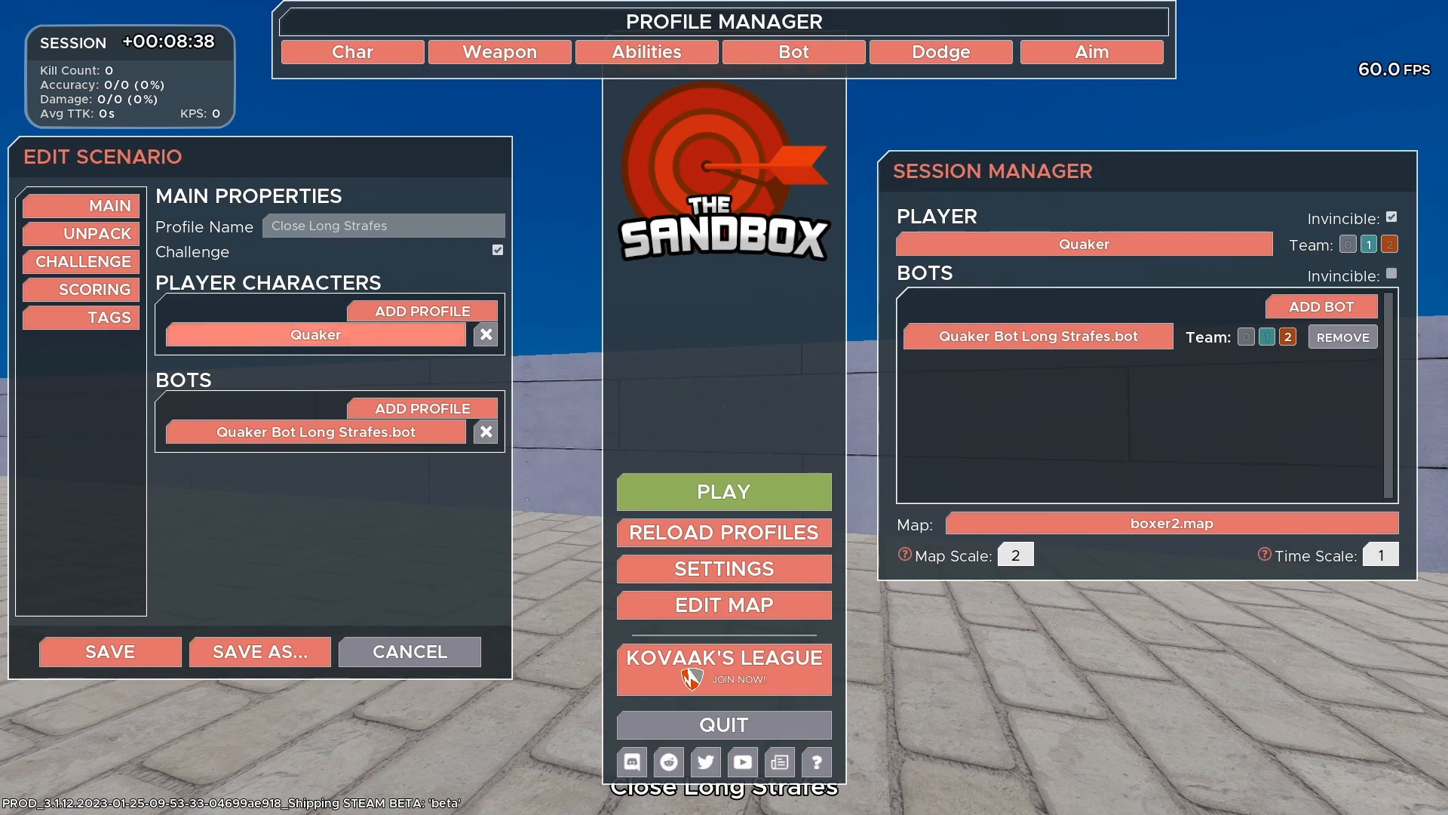
pyautogui.moveTo(352, 52)
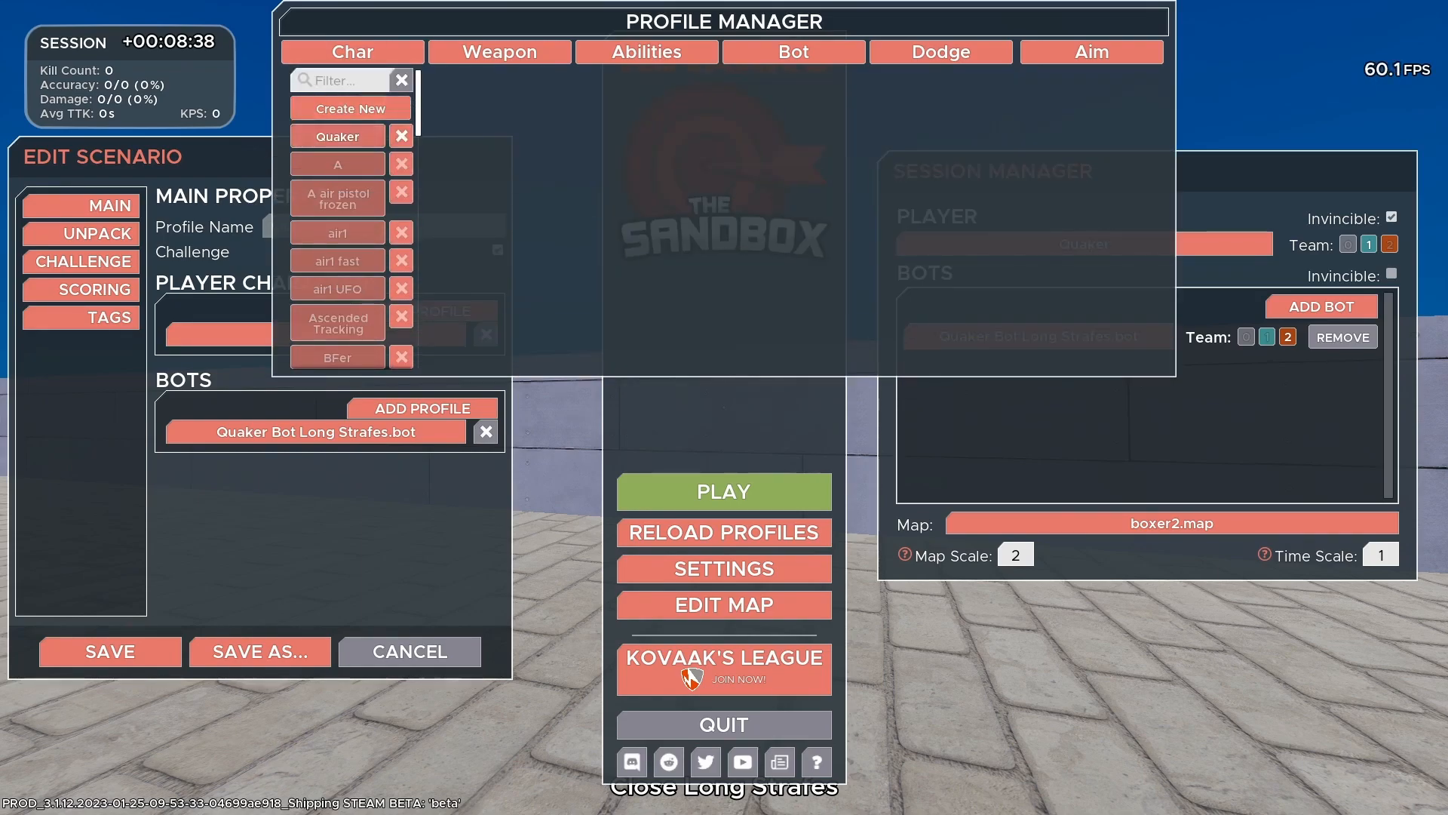
pyautogui.click(337, 137)
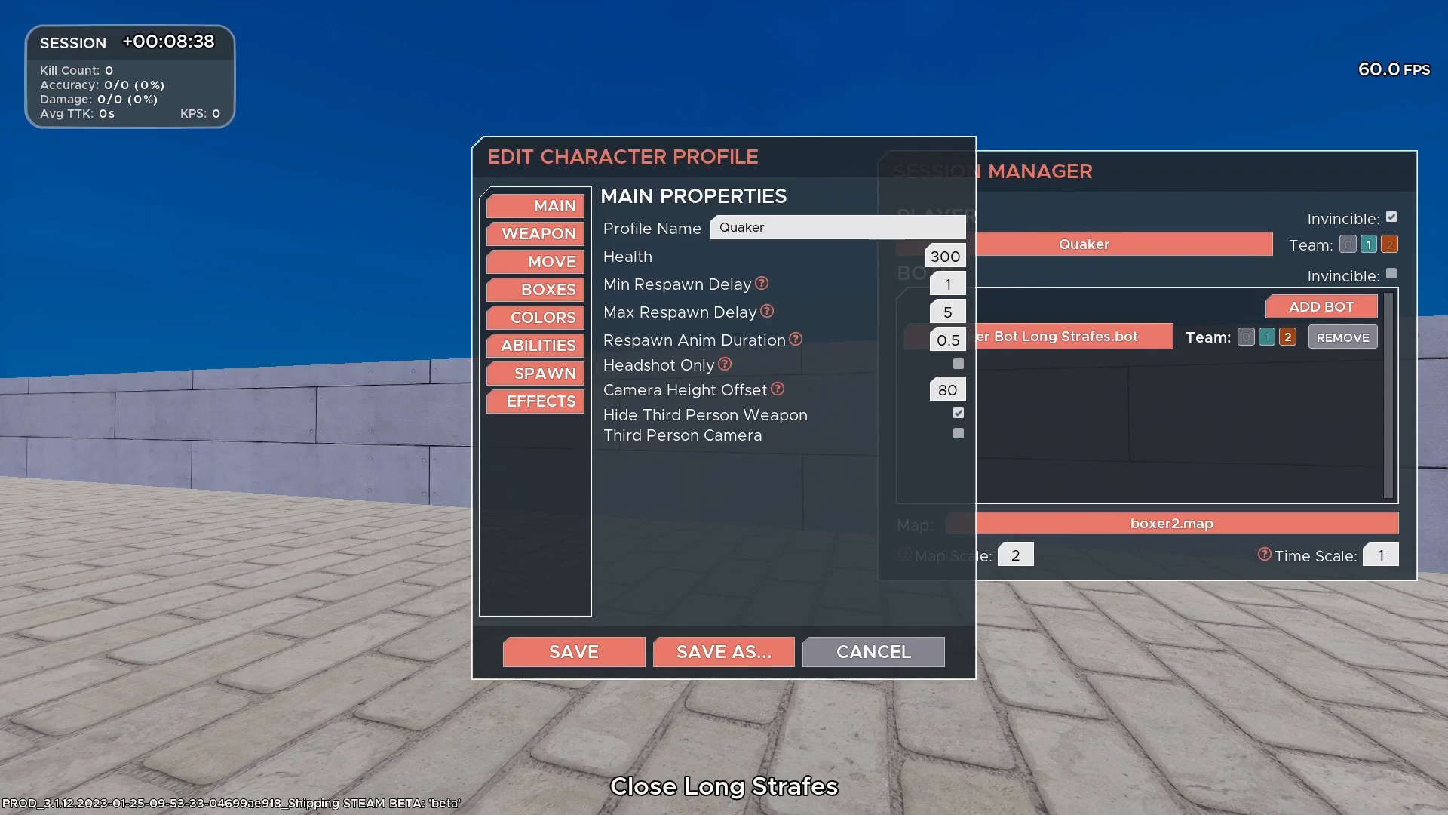
pyautogui.click(537, 261)
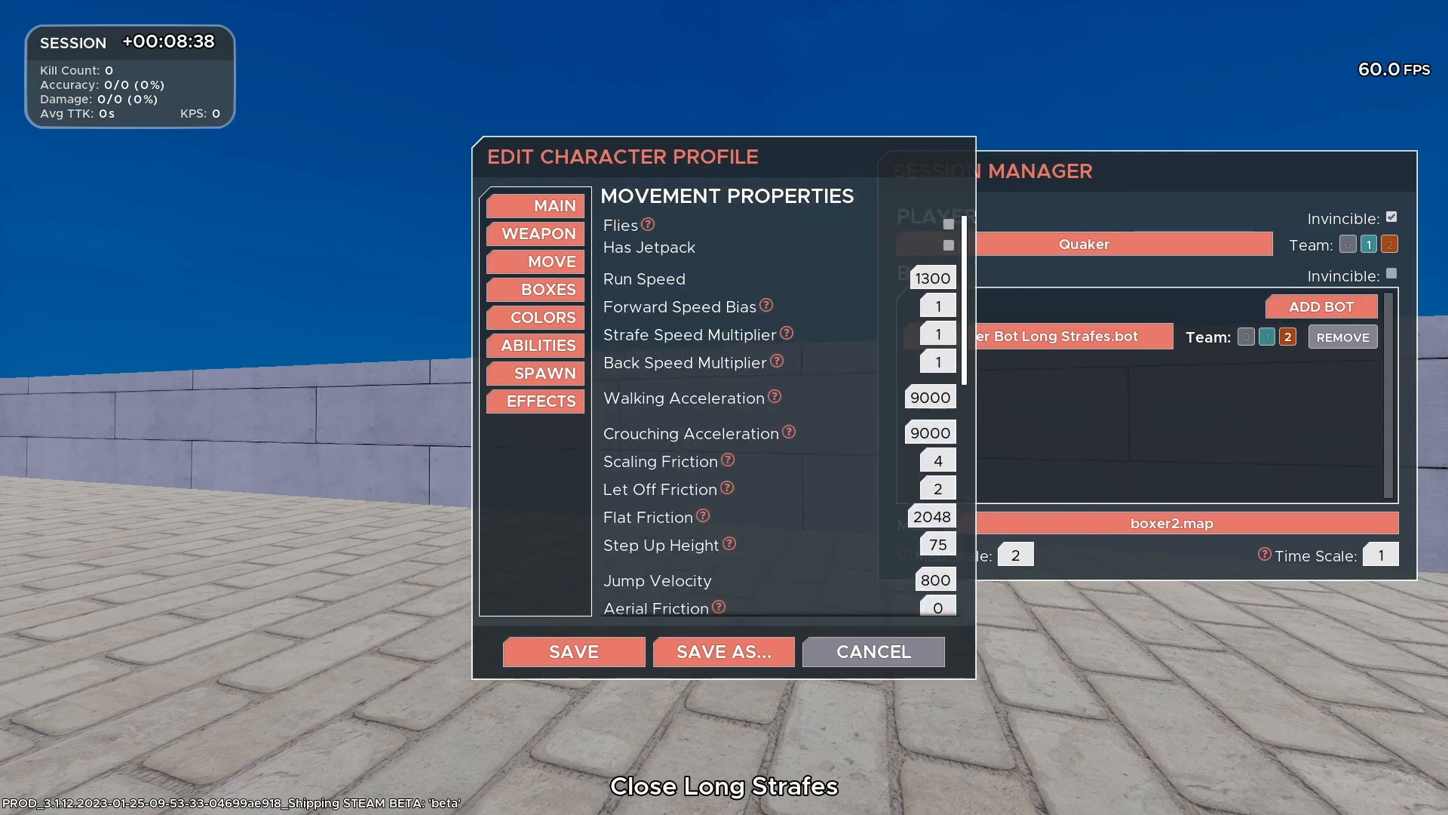
pyautogui.scroll(-2, 781, 415)
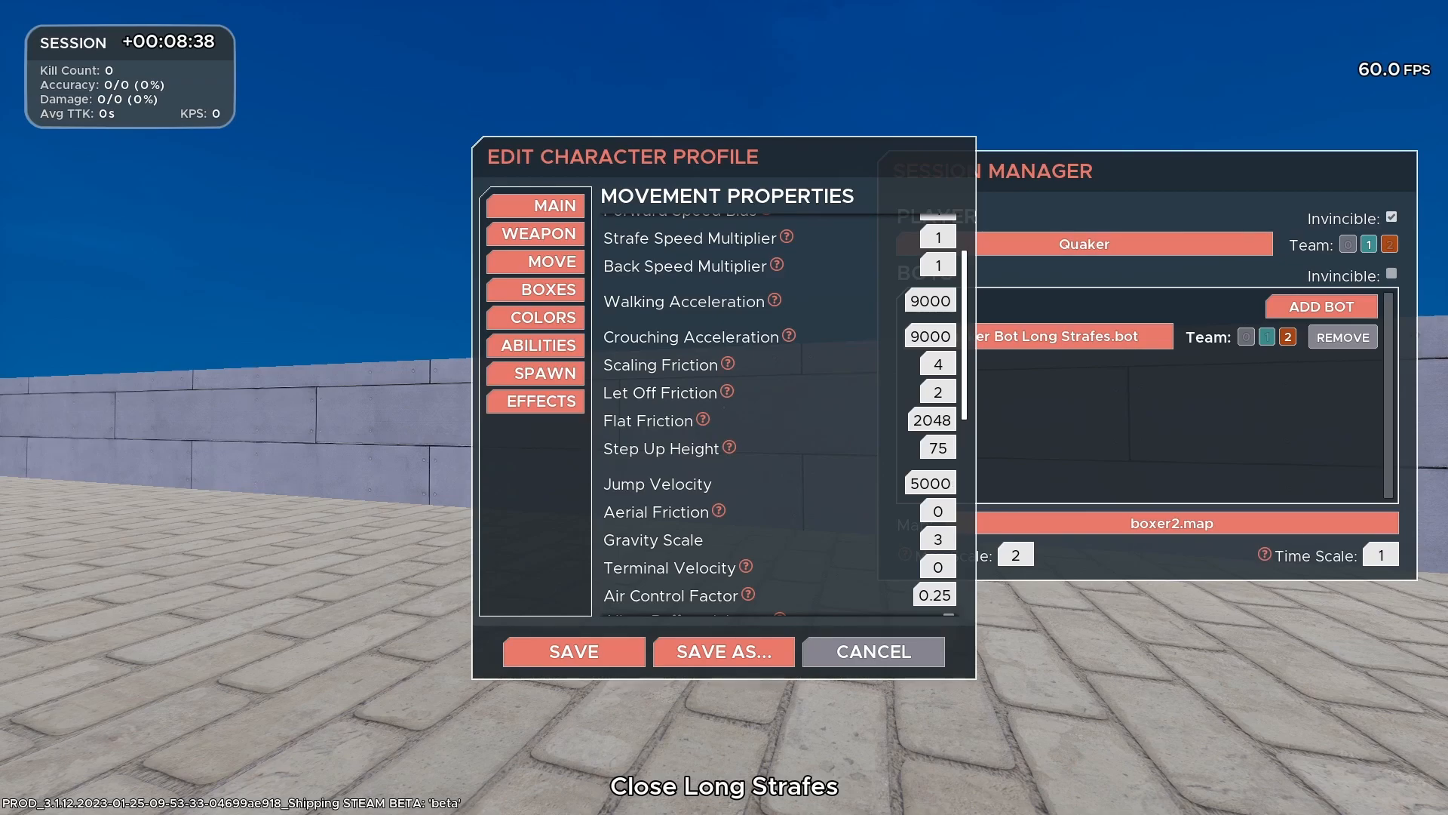
pyautogui.click(574, 652)
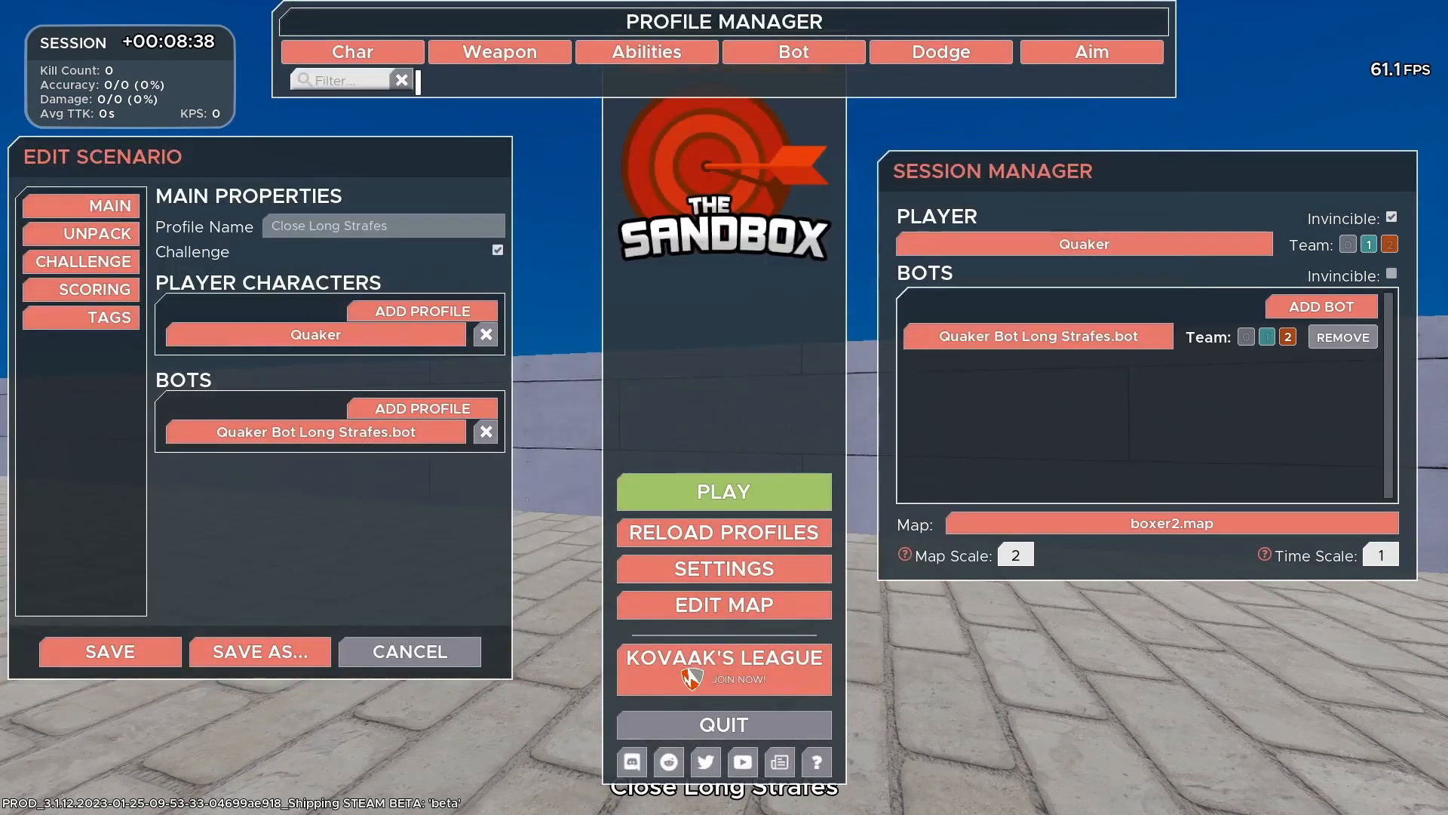
pyautogui.press('Escape')
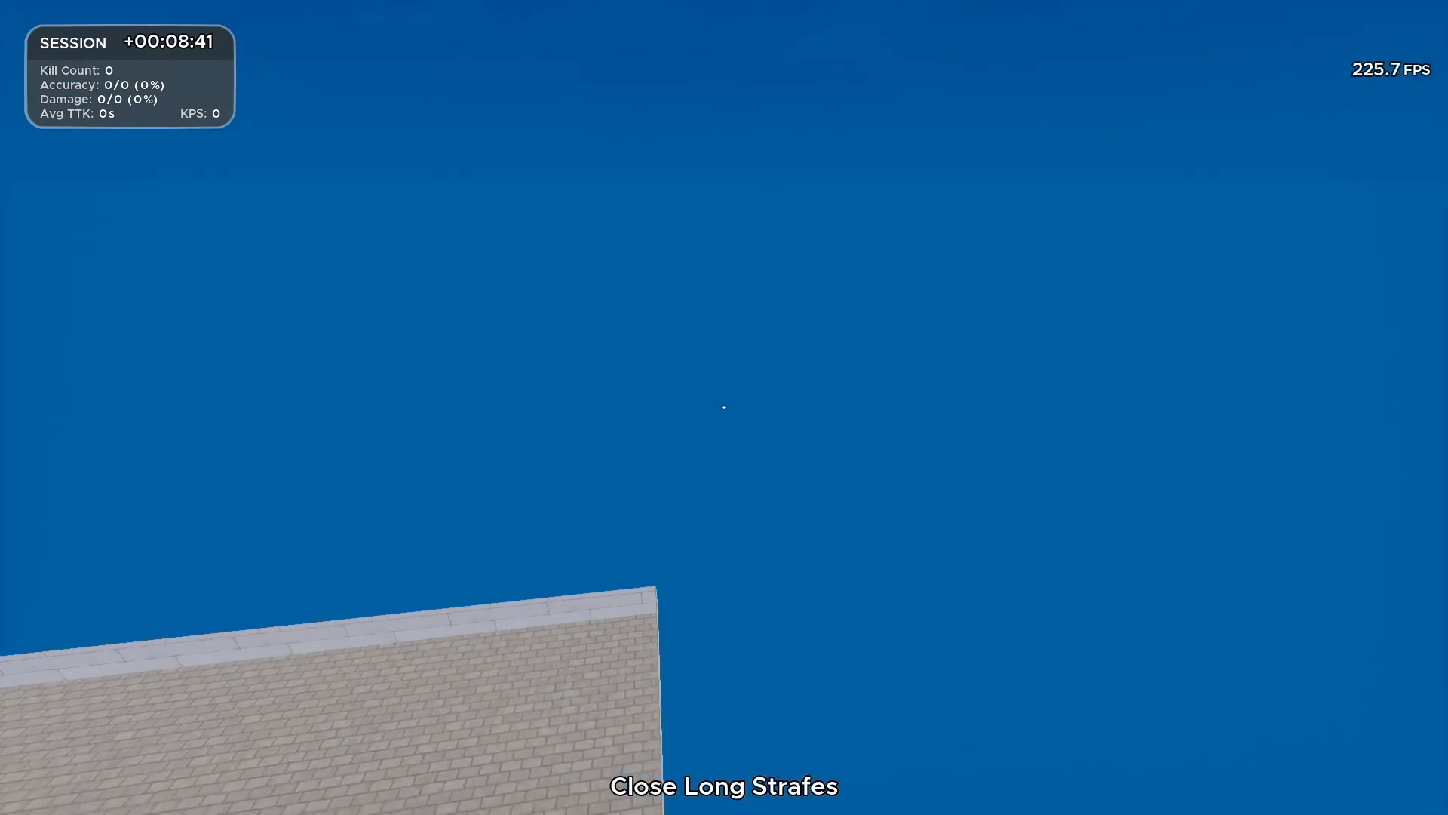
# Reopen the Quaker character profile's movement properties, lower the Jump Velocity, and save the profile.
pyautogui.press('Escape')
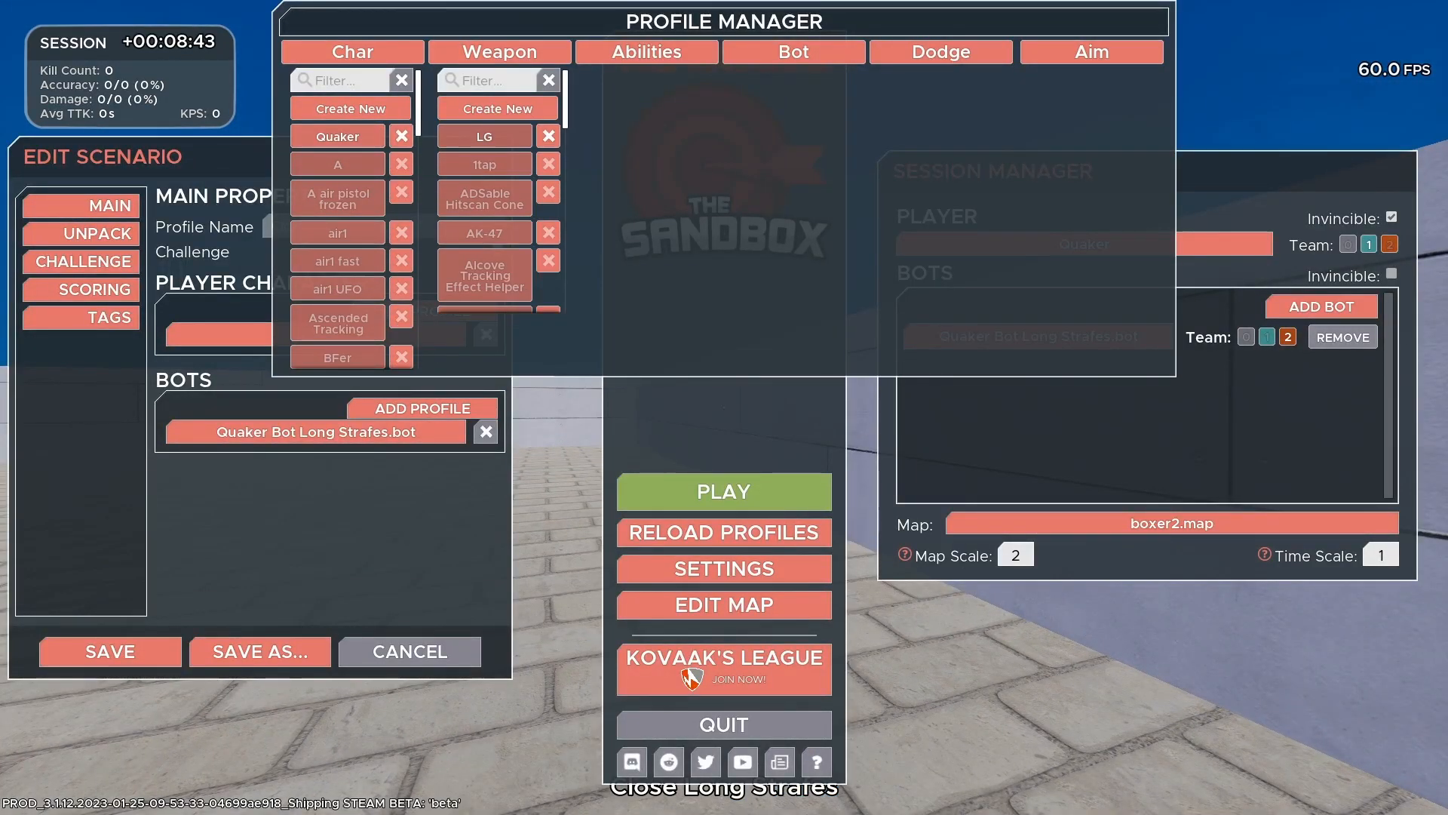
pyautogui.click(337, 136)
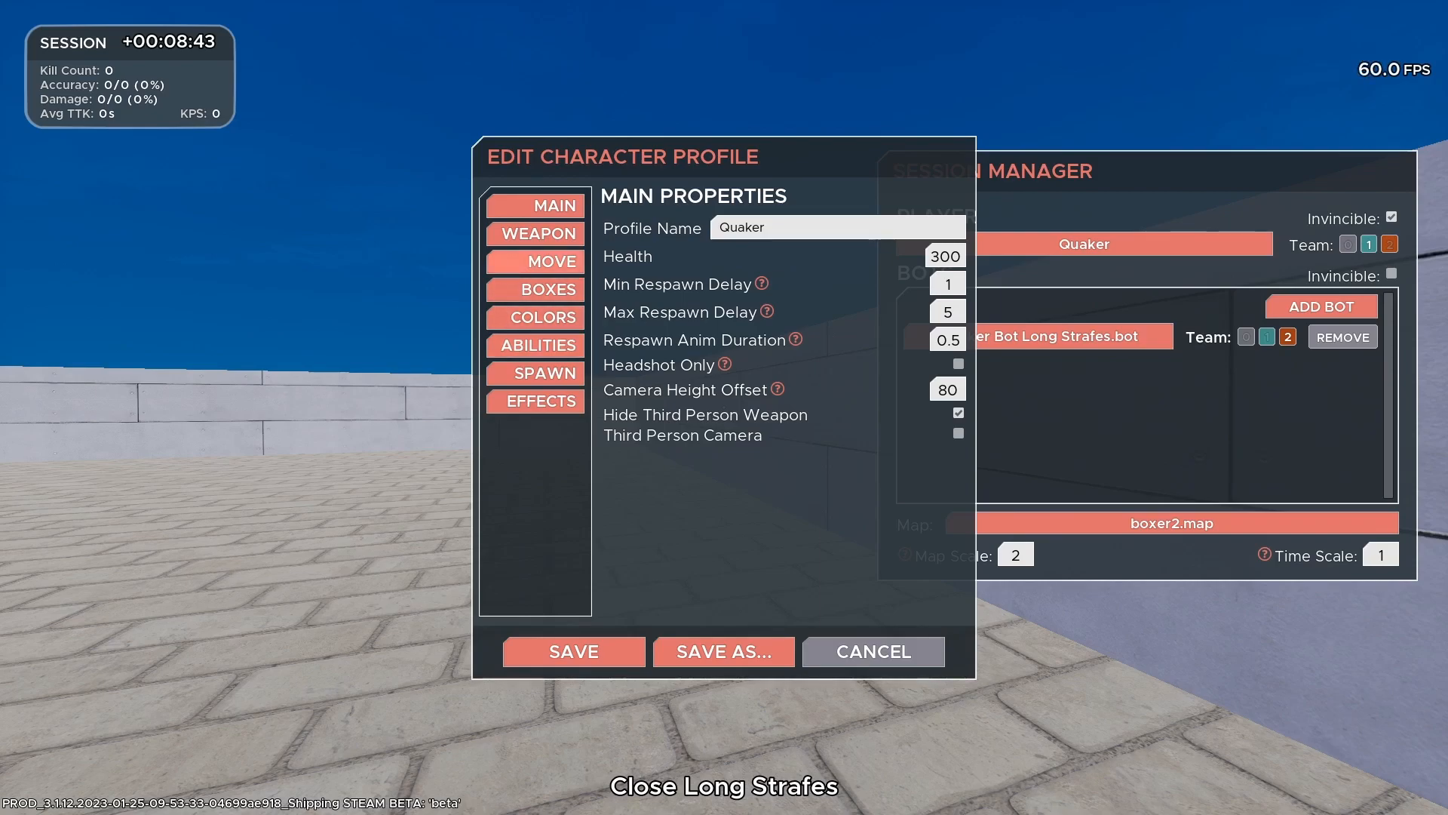
pyautogui.scroll(-1, 777, 415)
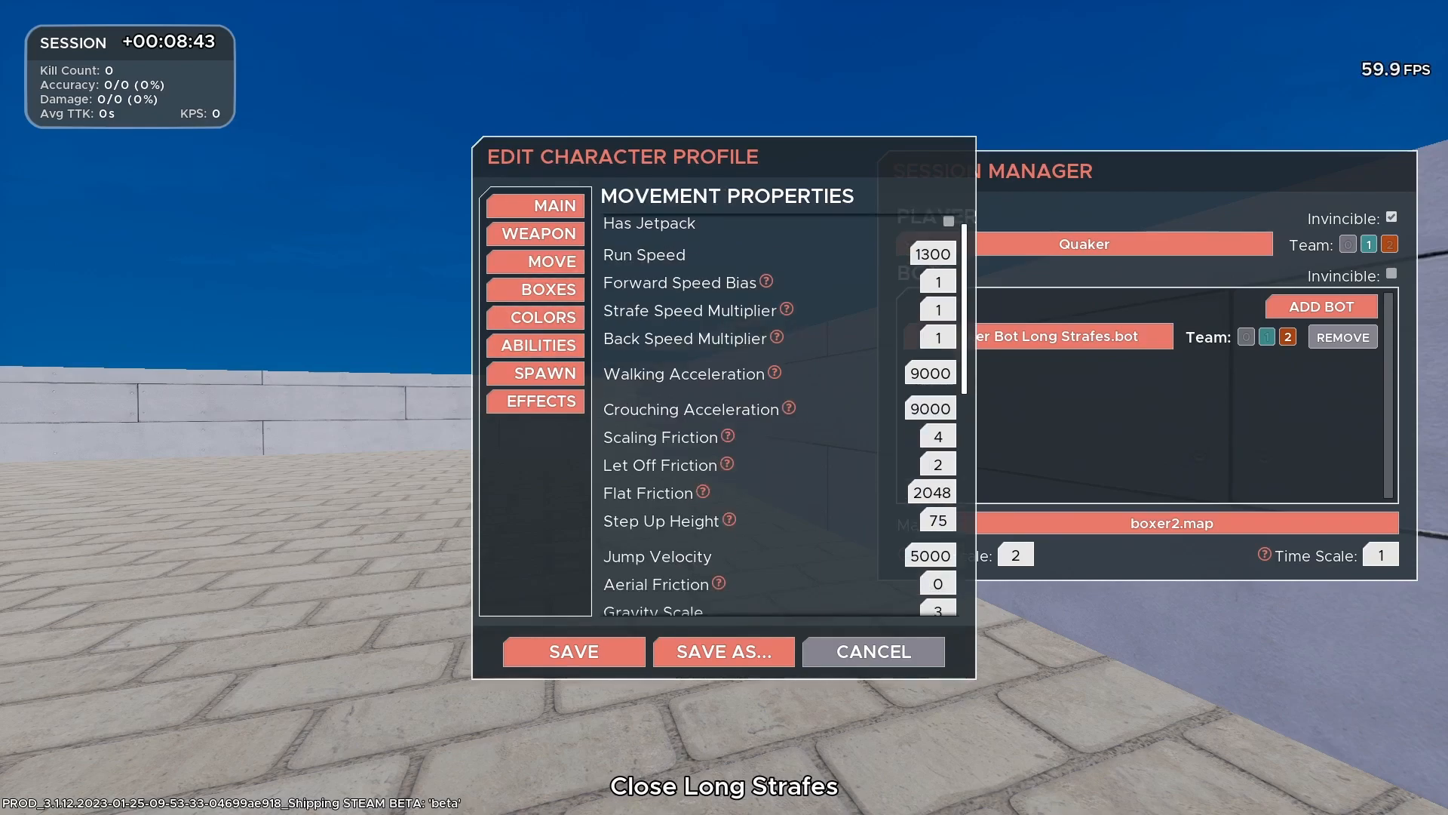
pyautogui.moveTo(952, 556); pyautogui.dragTo(920, 556)
pyautogui.write('200')
pyautogui.click(574, 651)
# Test the walls by repeatedly jumping against and over them near the corner, then return to the map editor.
pyautogui.press('Escape')
pyautogui.press('space')
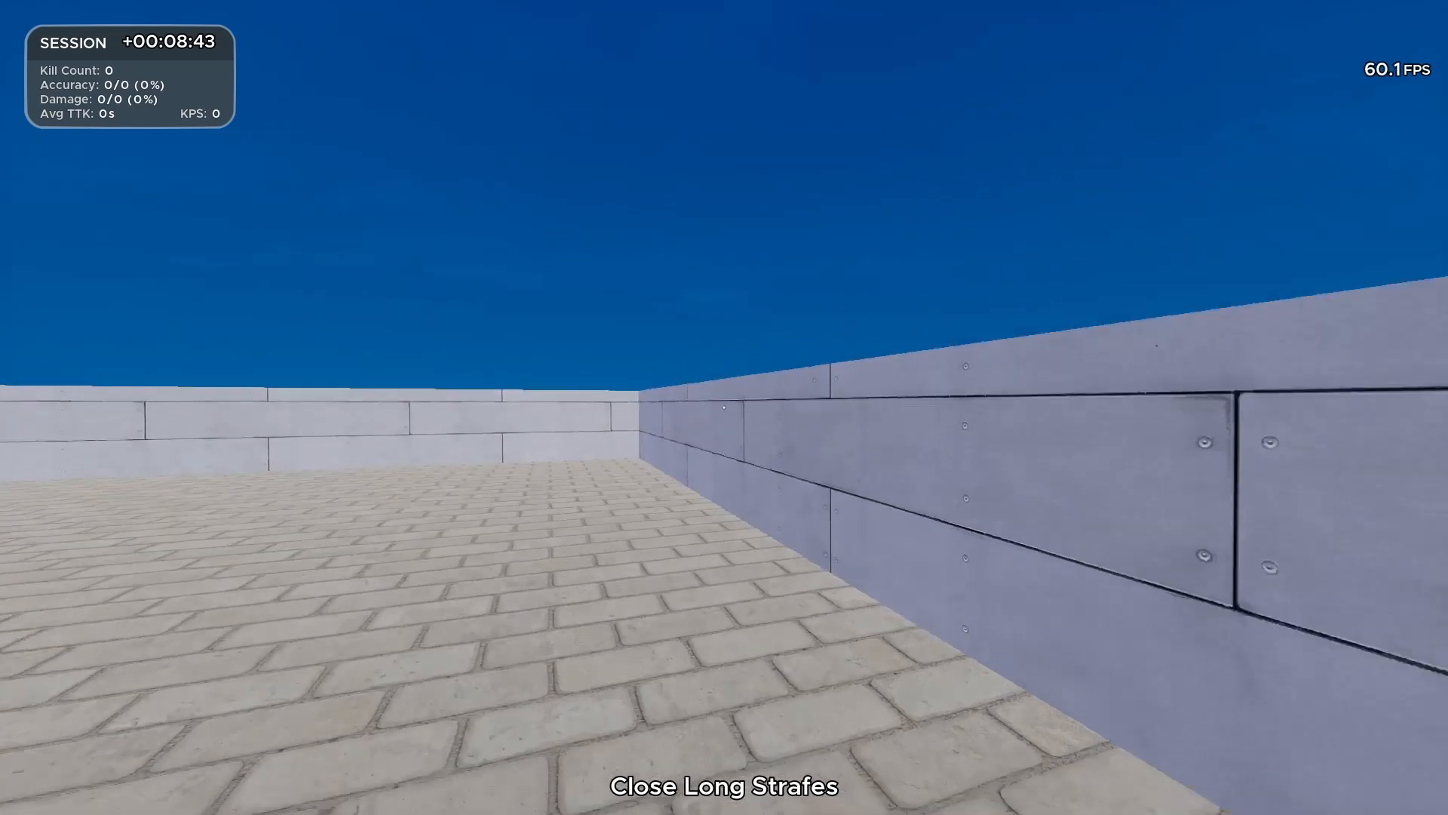
pyautogui.press('space')
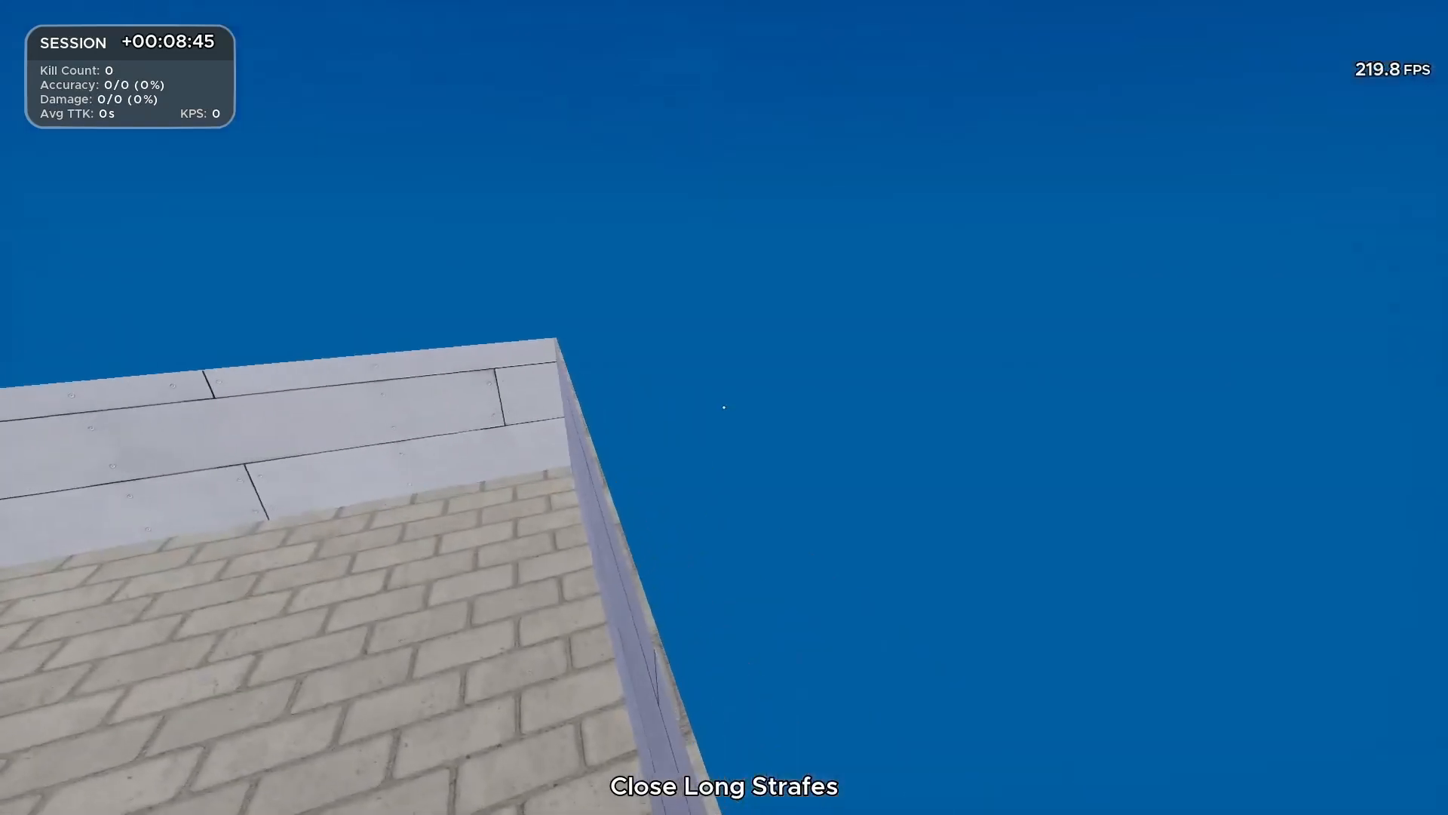
pyautogui.press('space')
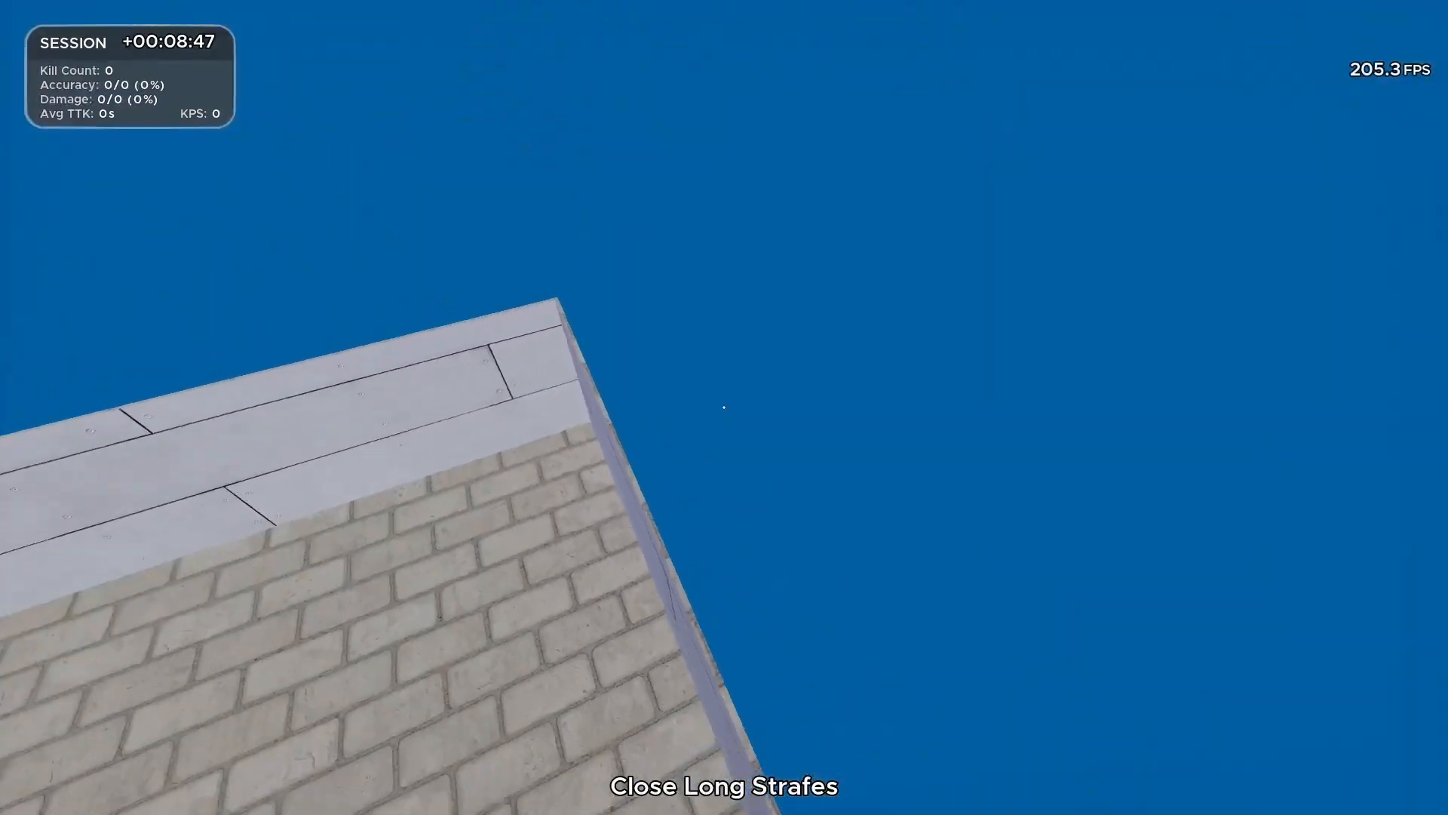
pyautogui.press('space')
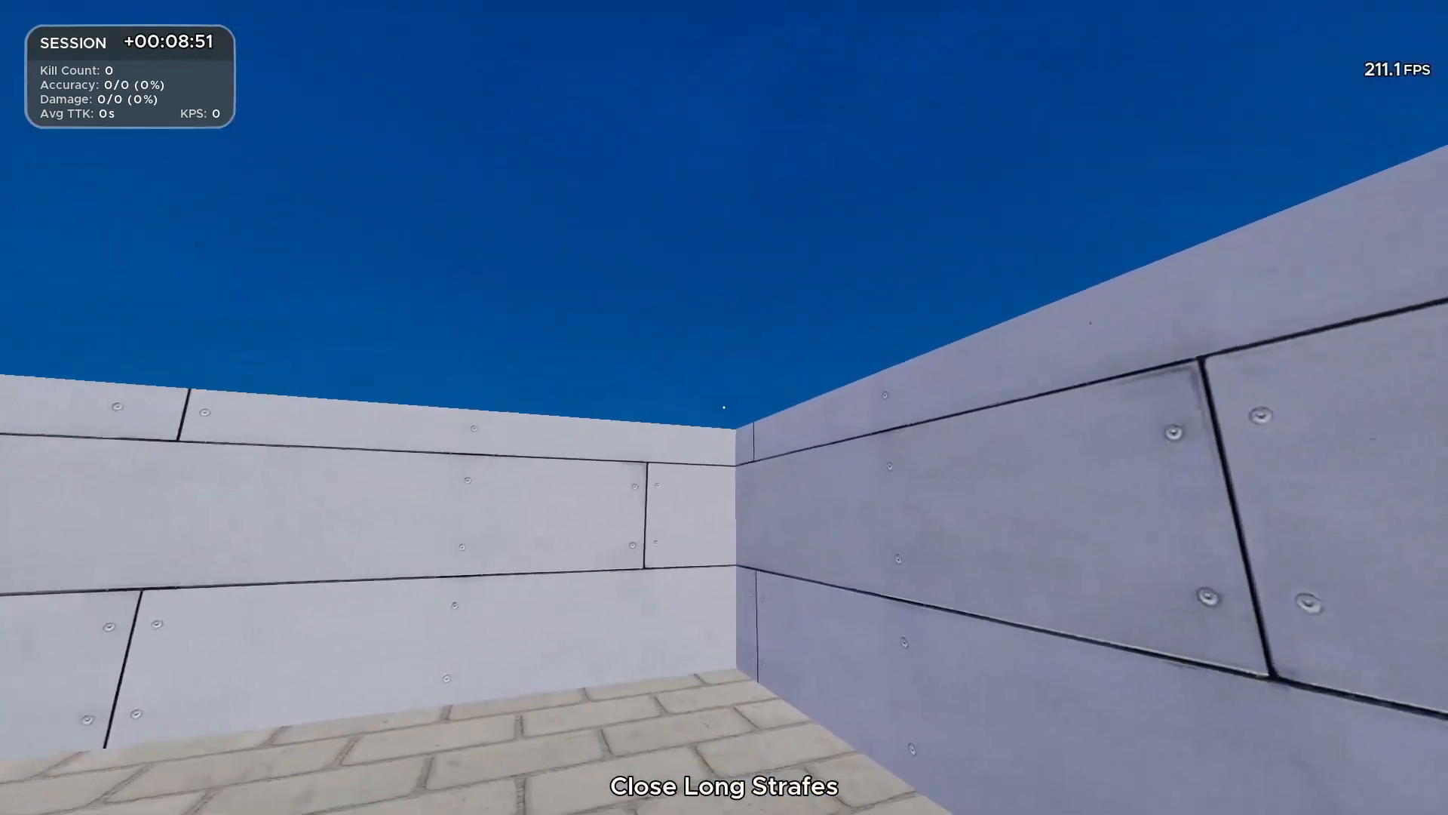
pyautogui.press('space')
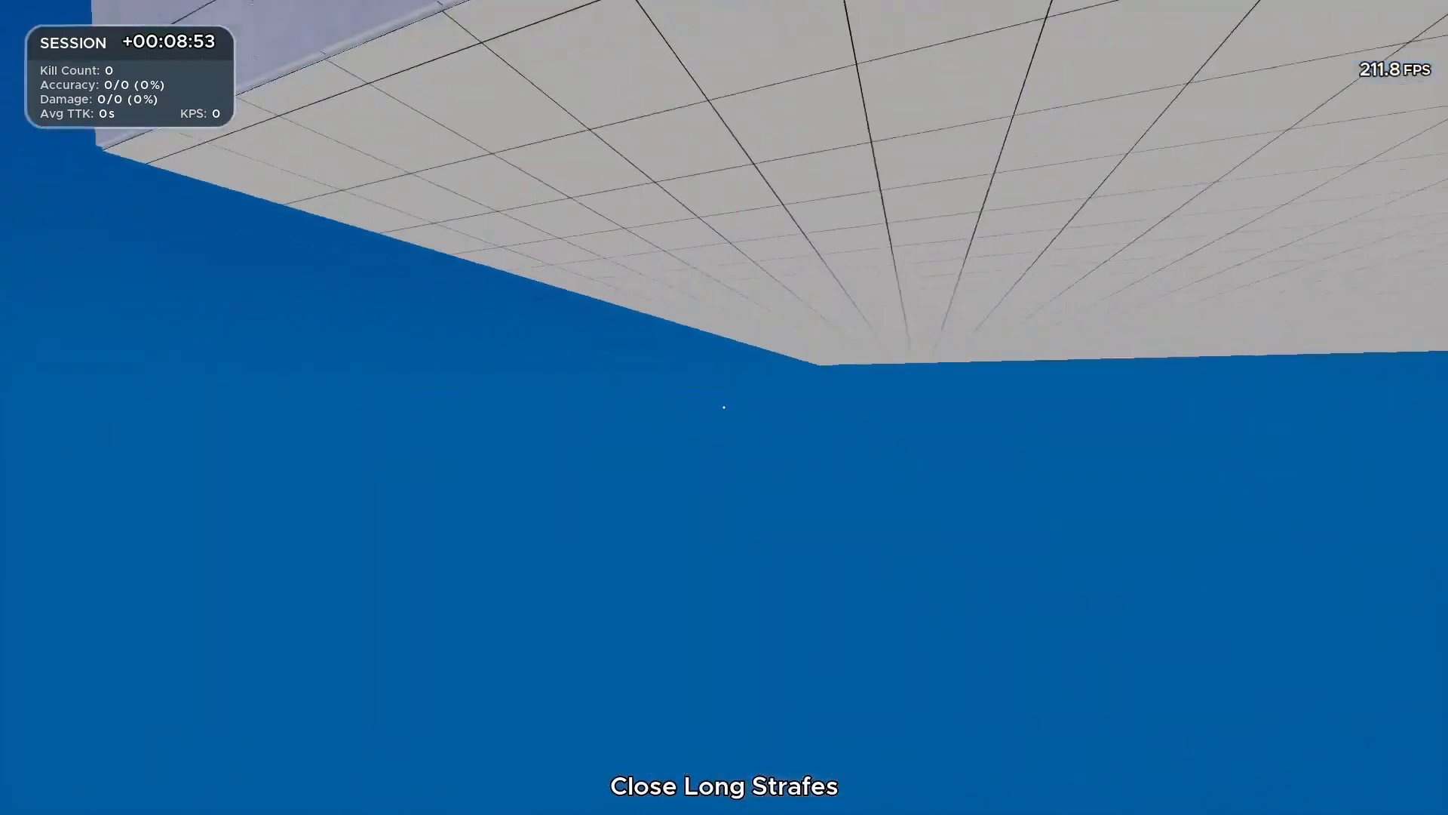
pyautogui.press('Escape')
# Fly around the map in the editor to examine the floor's underside, the perimeter walls and the Clip barrier above the wall.
pyautogui.press('Tab')
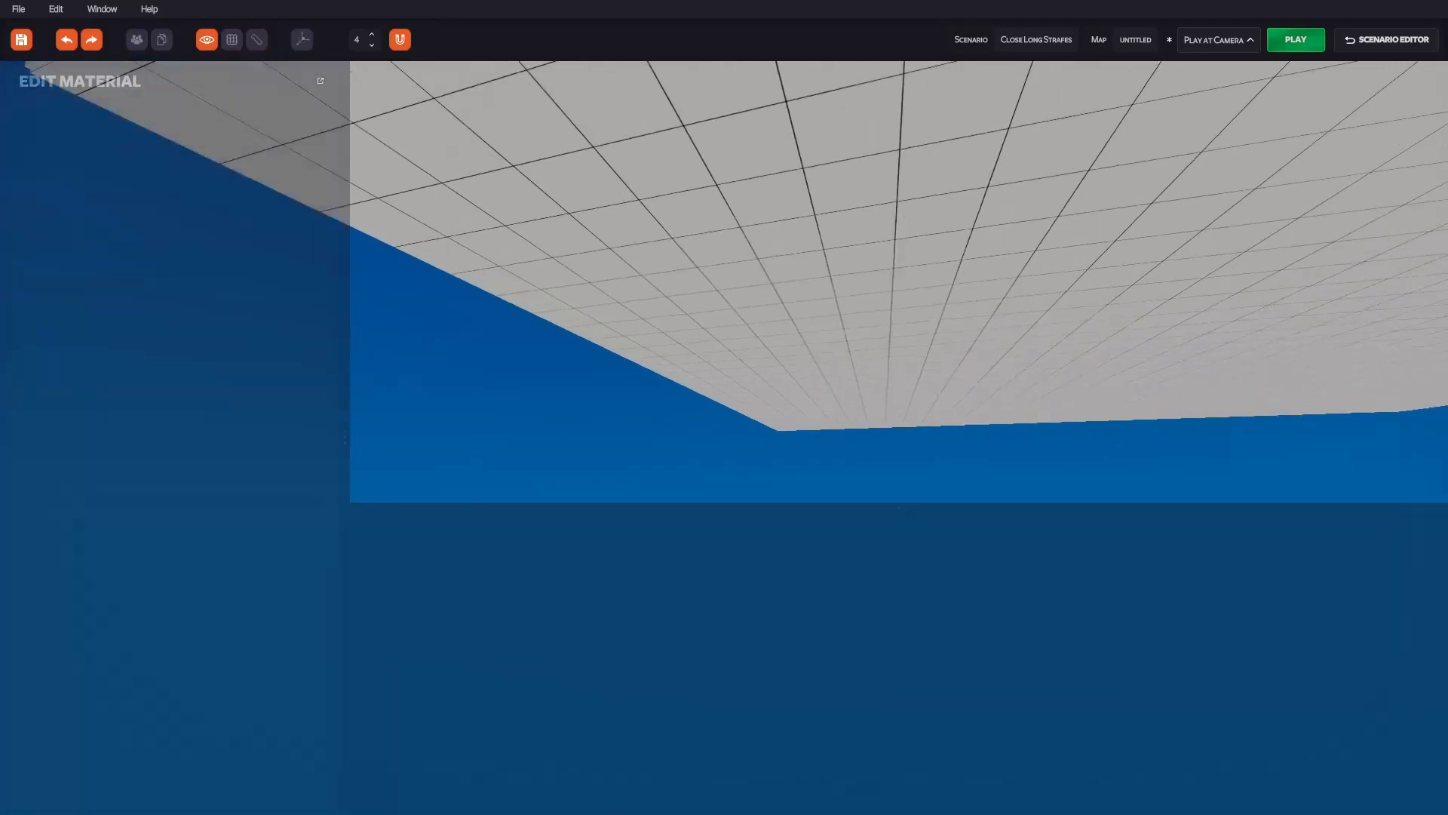
pyautogui.press('space')
pyautogui.press('w')
pyautogui.press('s')
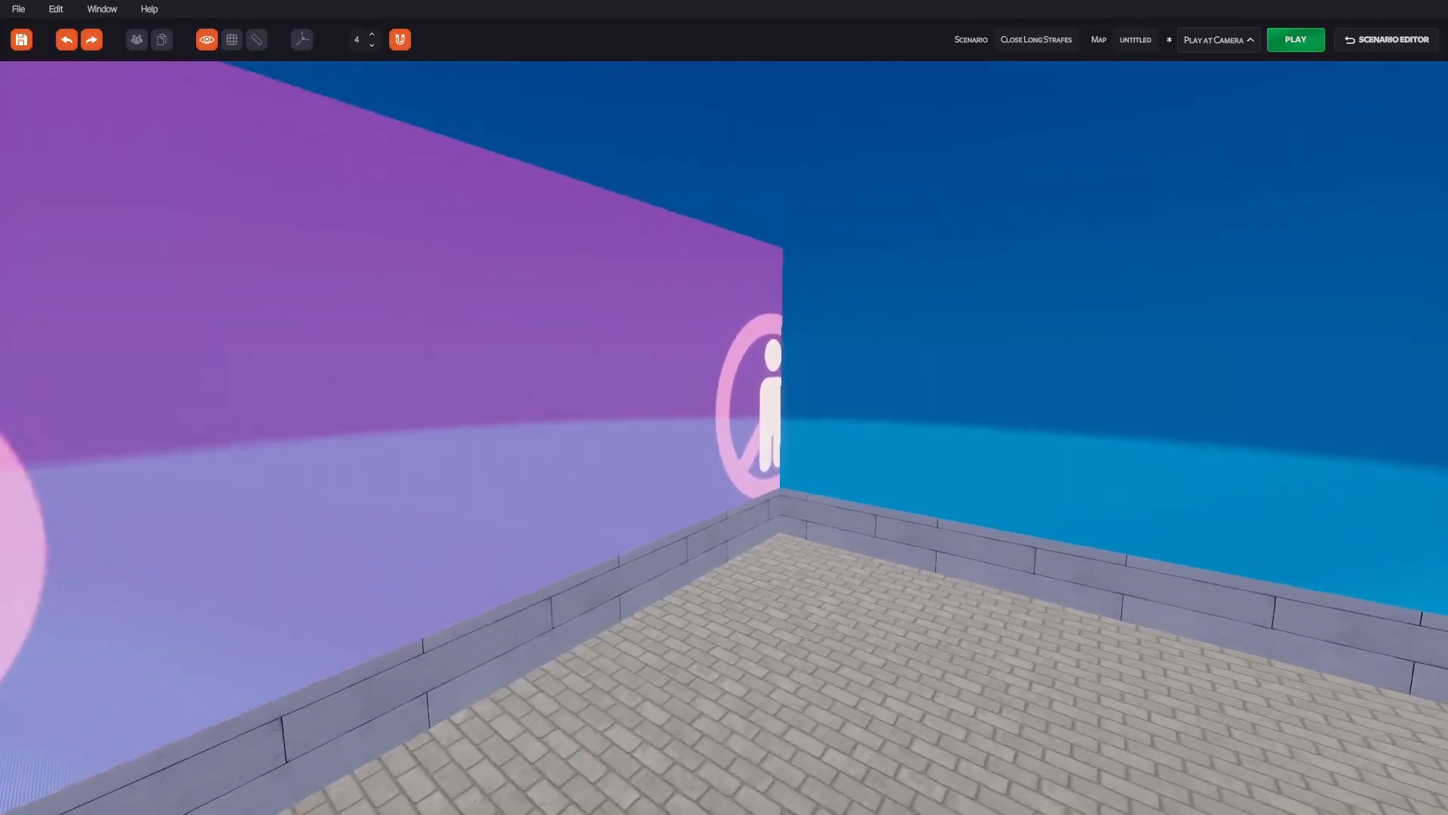
pyautogui.press('Tab')
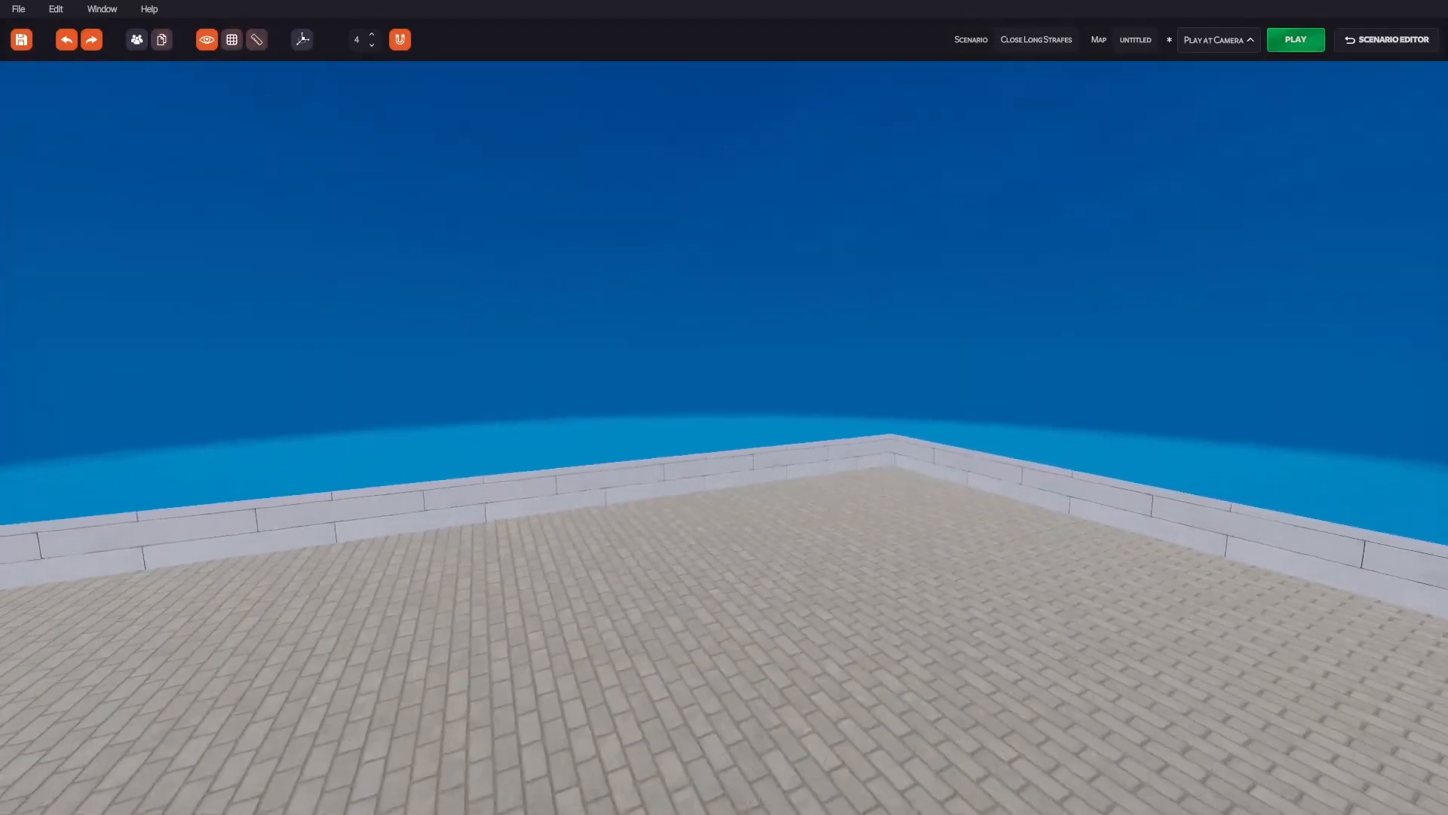
pyautogui.press('Tab')
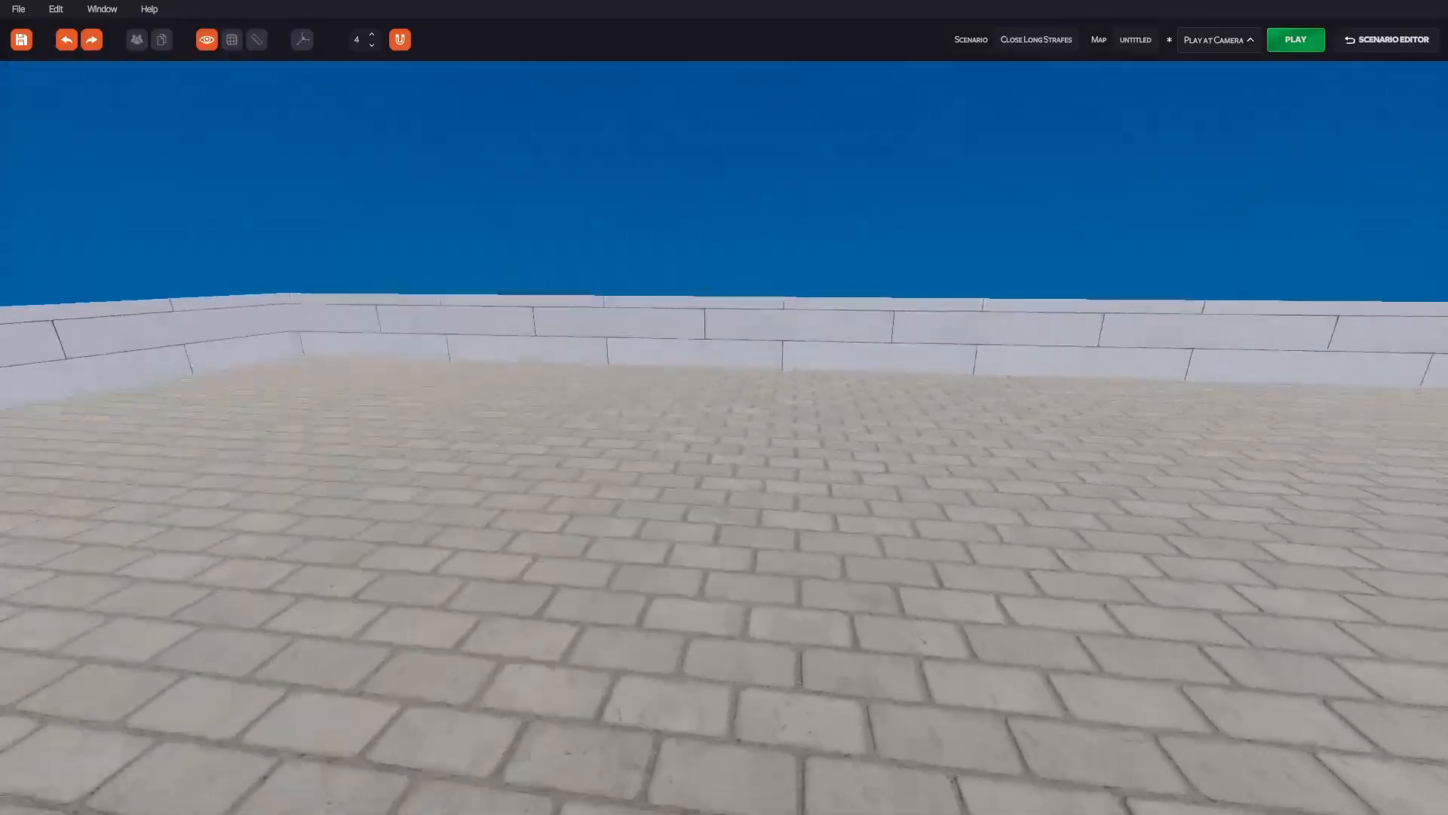
# Switch between playtest and map editor near the walls to compare how the Clip barrier appears in each mode.
pyautogui.press('Tab')
pyautogui.press('p')
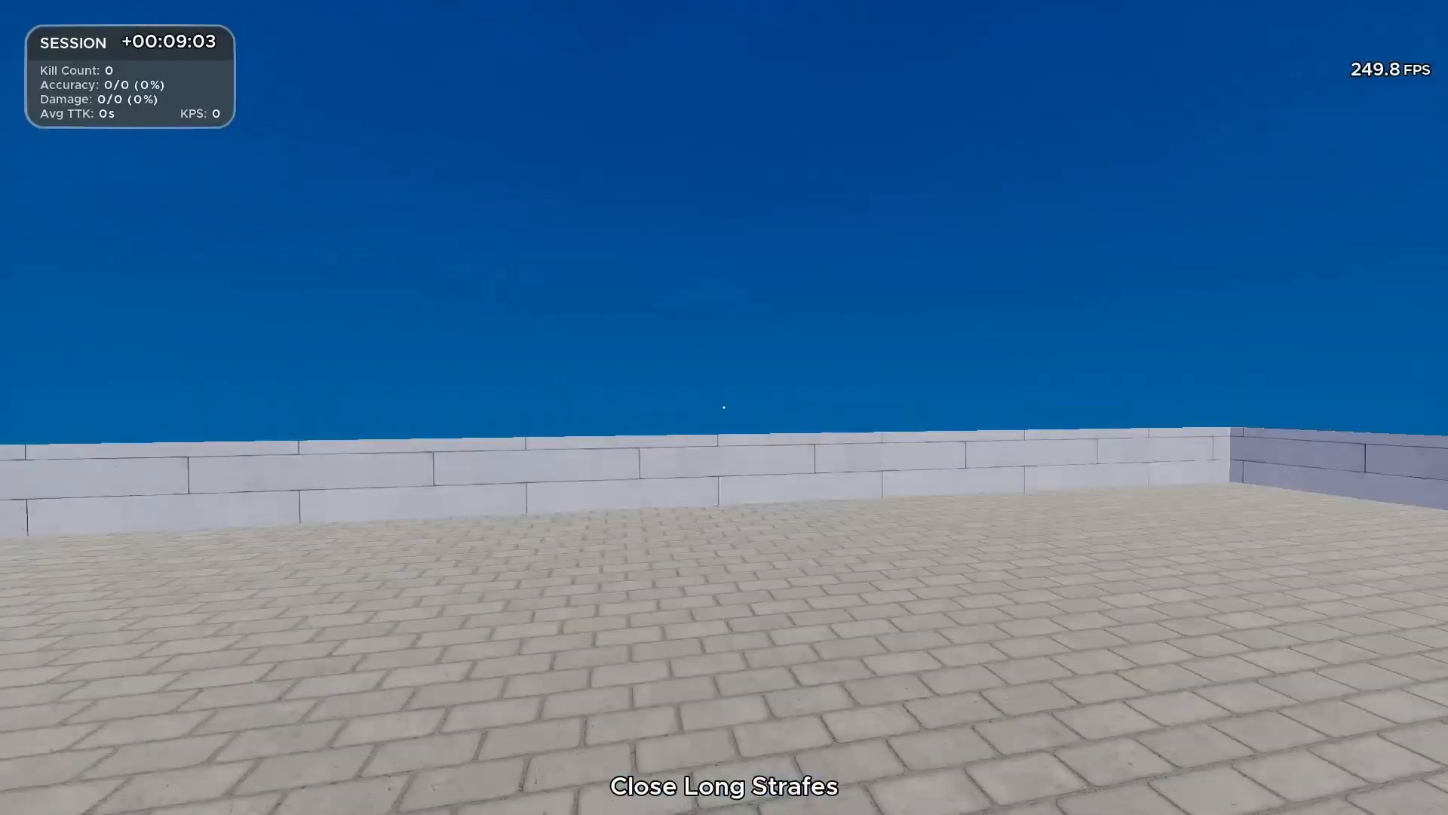
pyautogui.press('p')
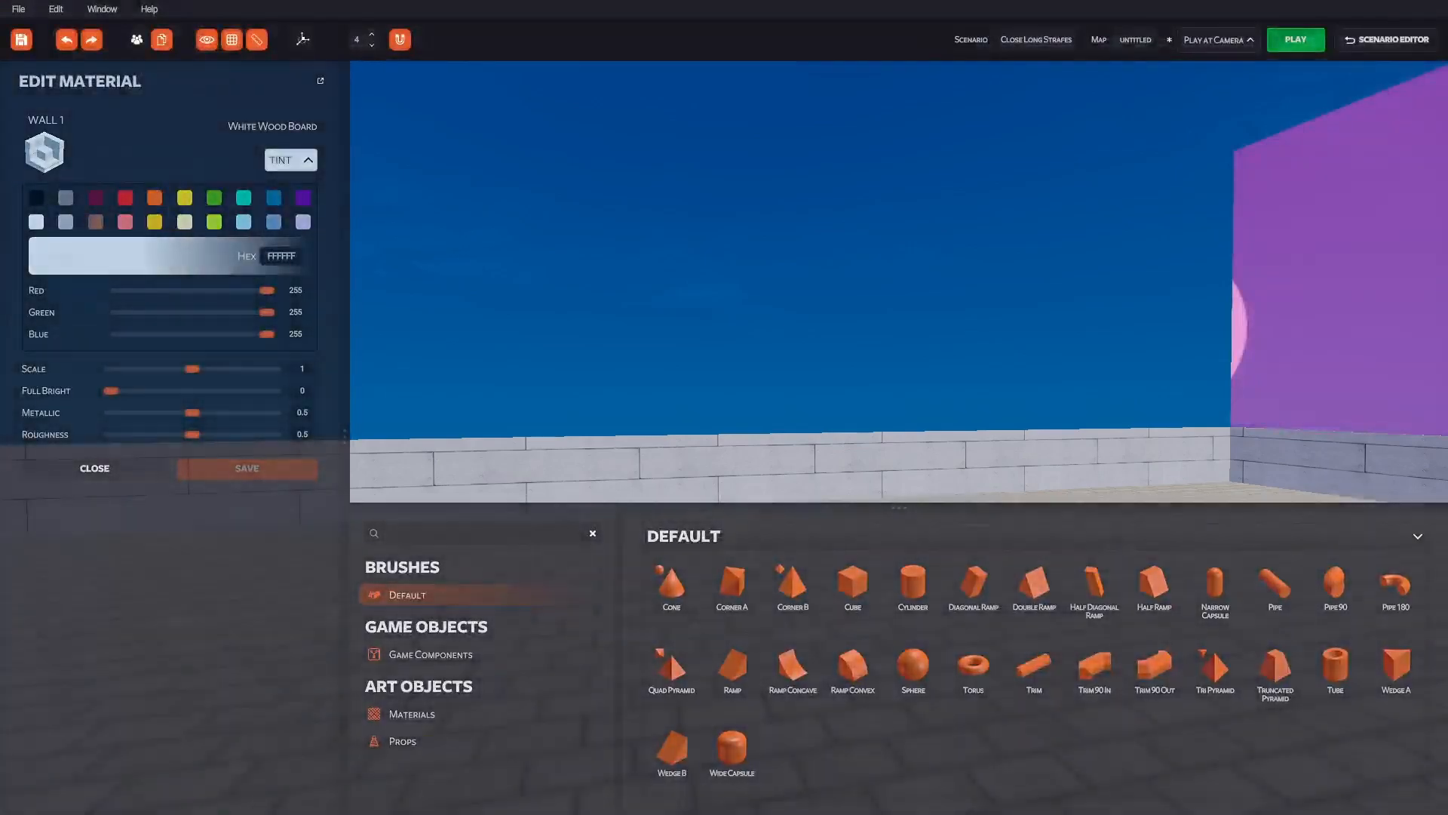
pyautogui.press('Tab')
pyautogui.press('Tab')
pyautogui.press('p')
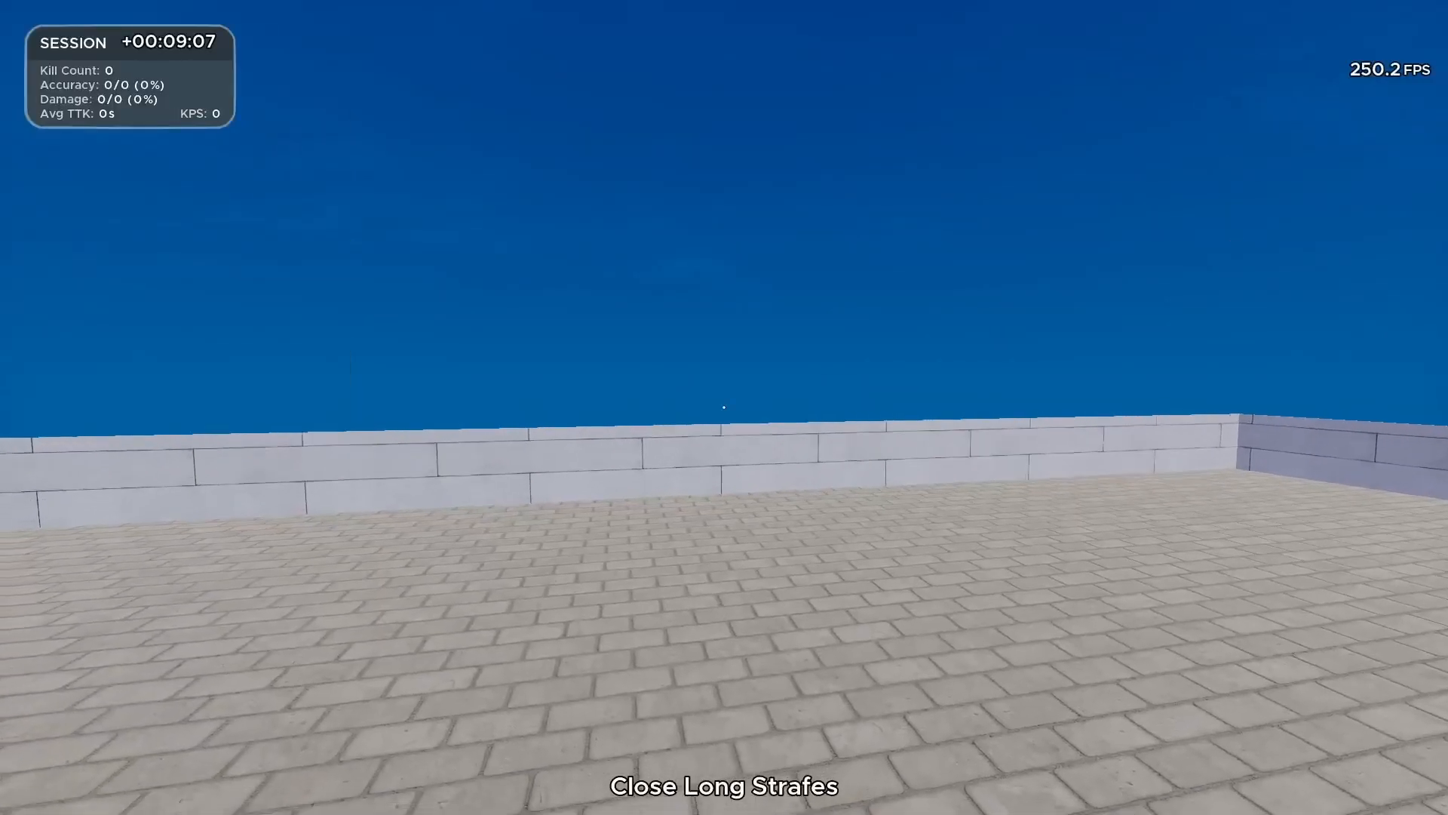
pyautogui.press('d')
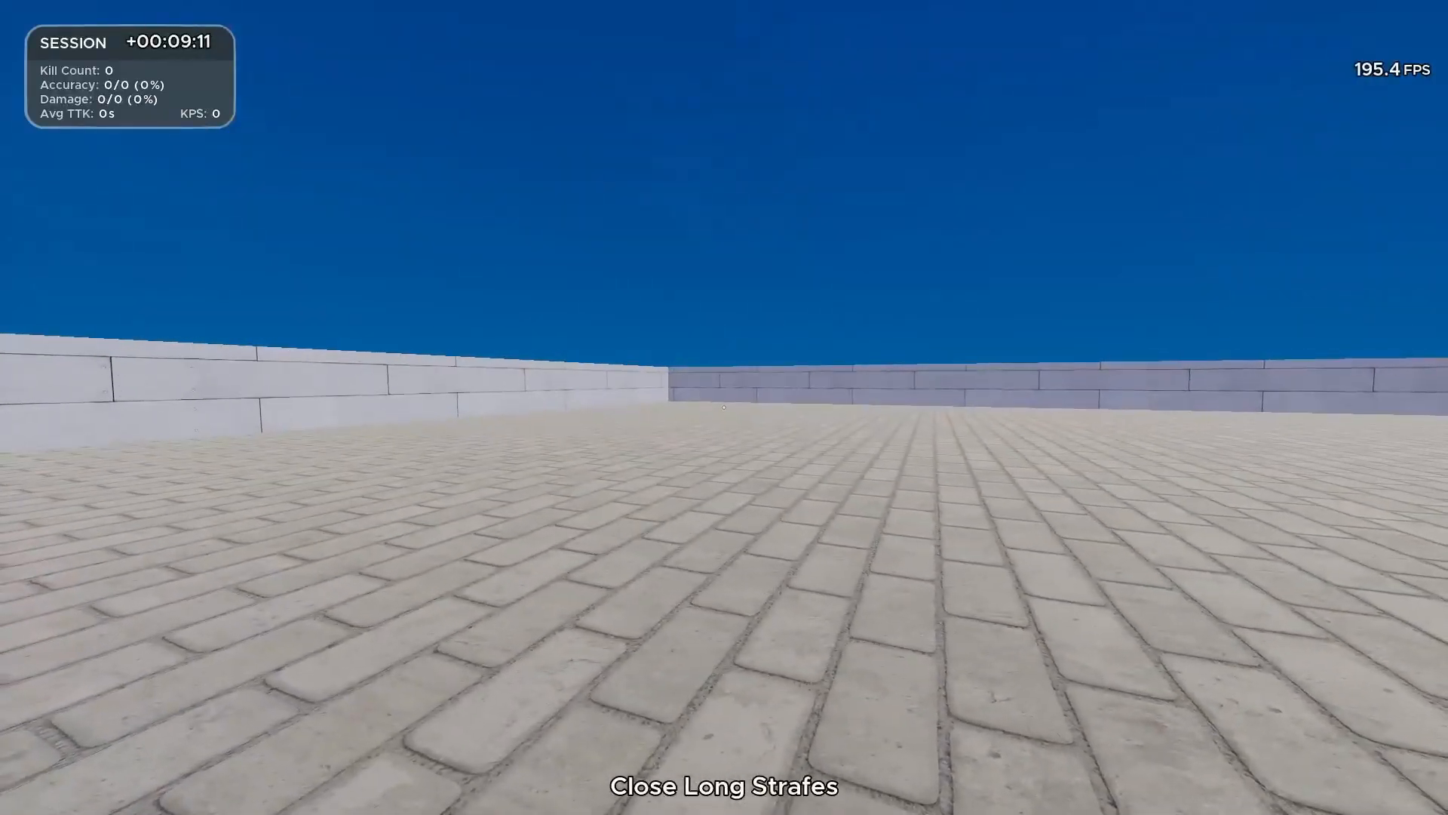
pyautogui.press('p')
pyautogui.press('Tab')
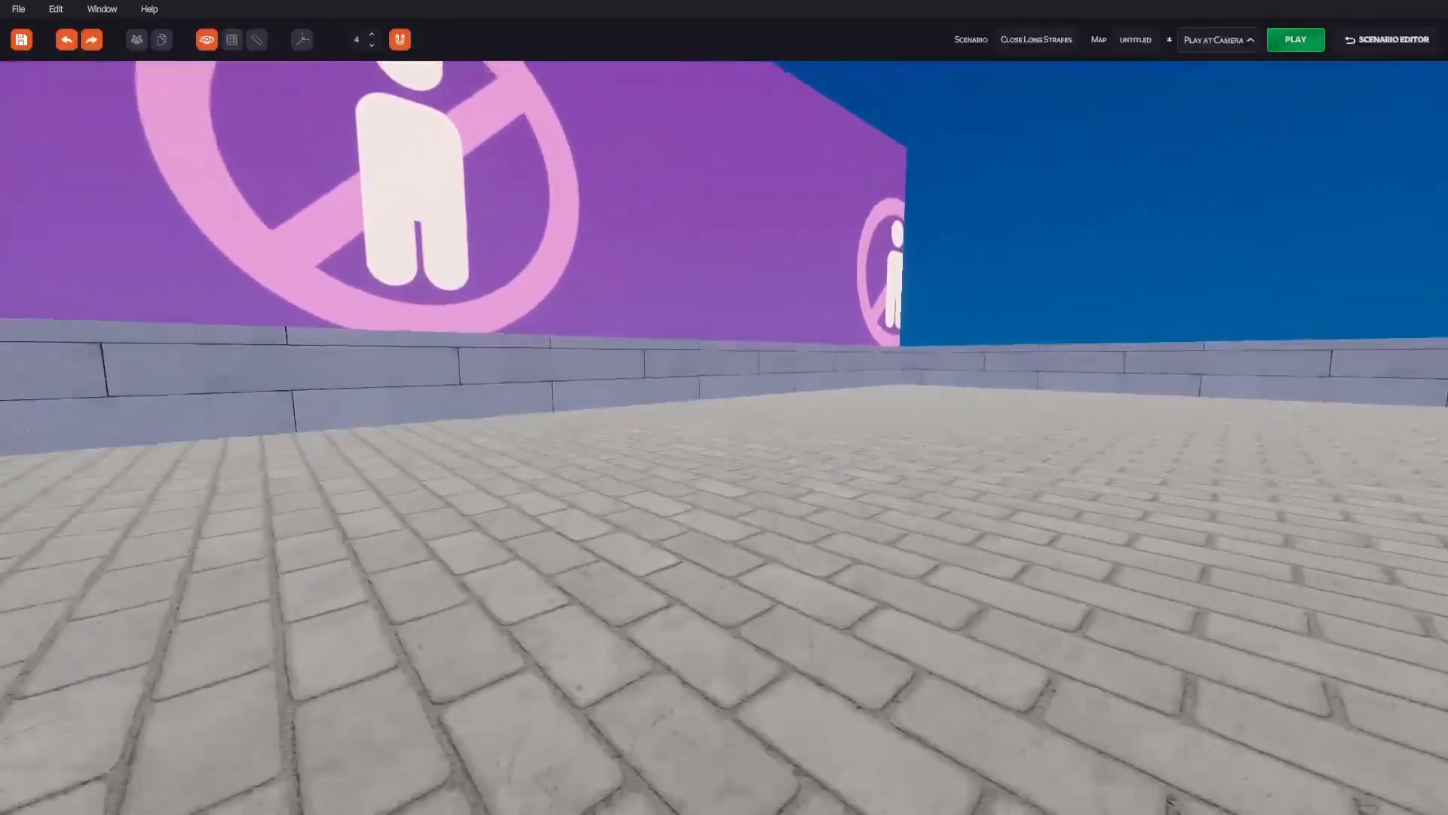
pyautogui.press('Tab')
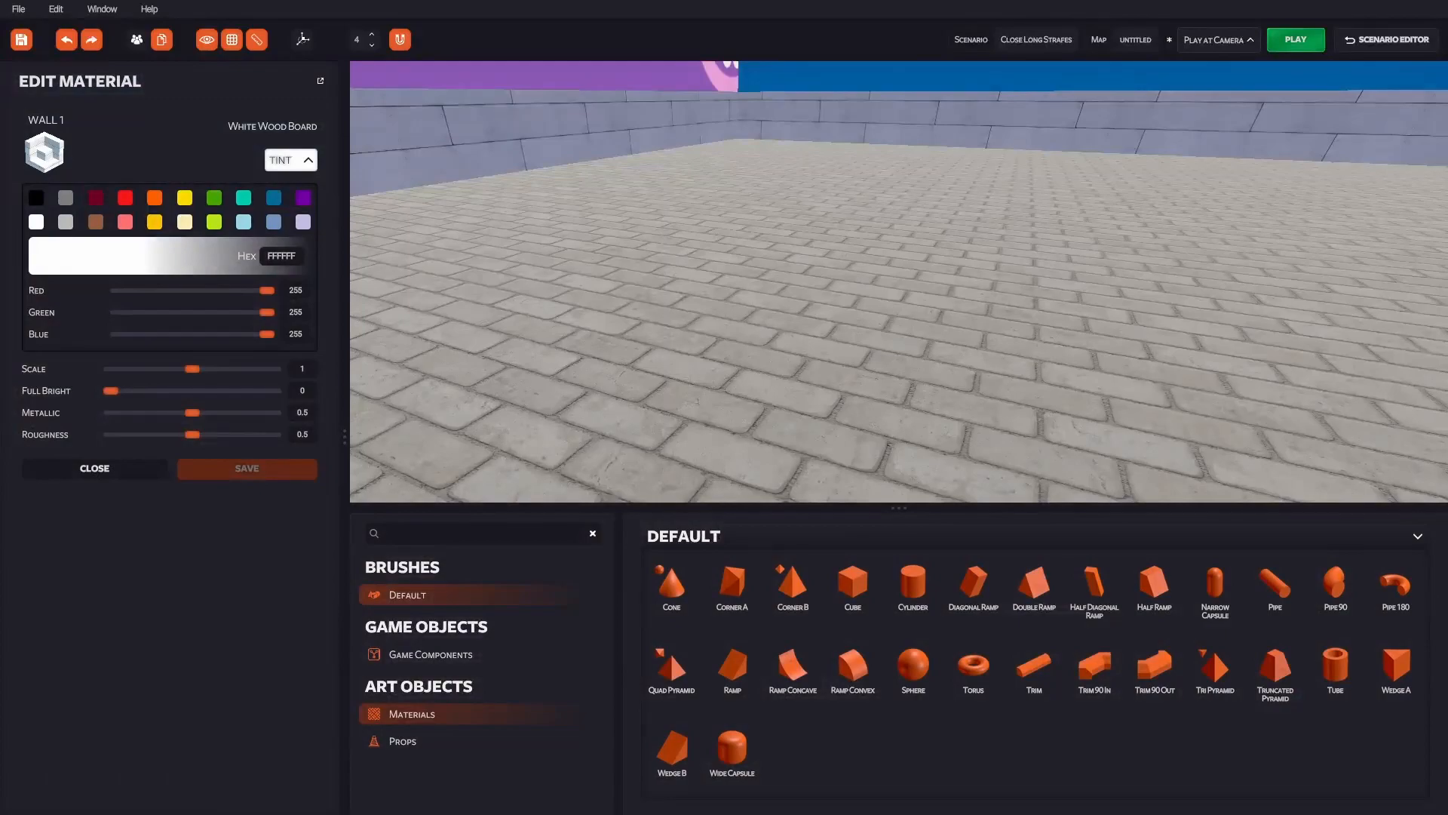
# Place a Spawn Point game component on the brick floor near the wall with the Clip barrier.
pyautogui.click(430, 654)
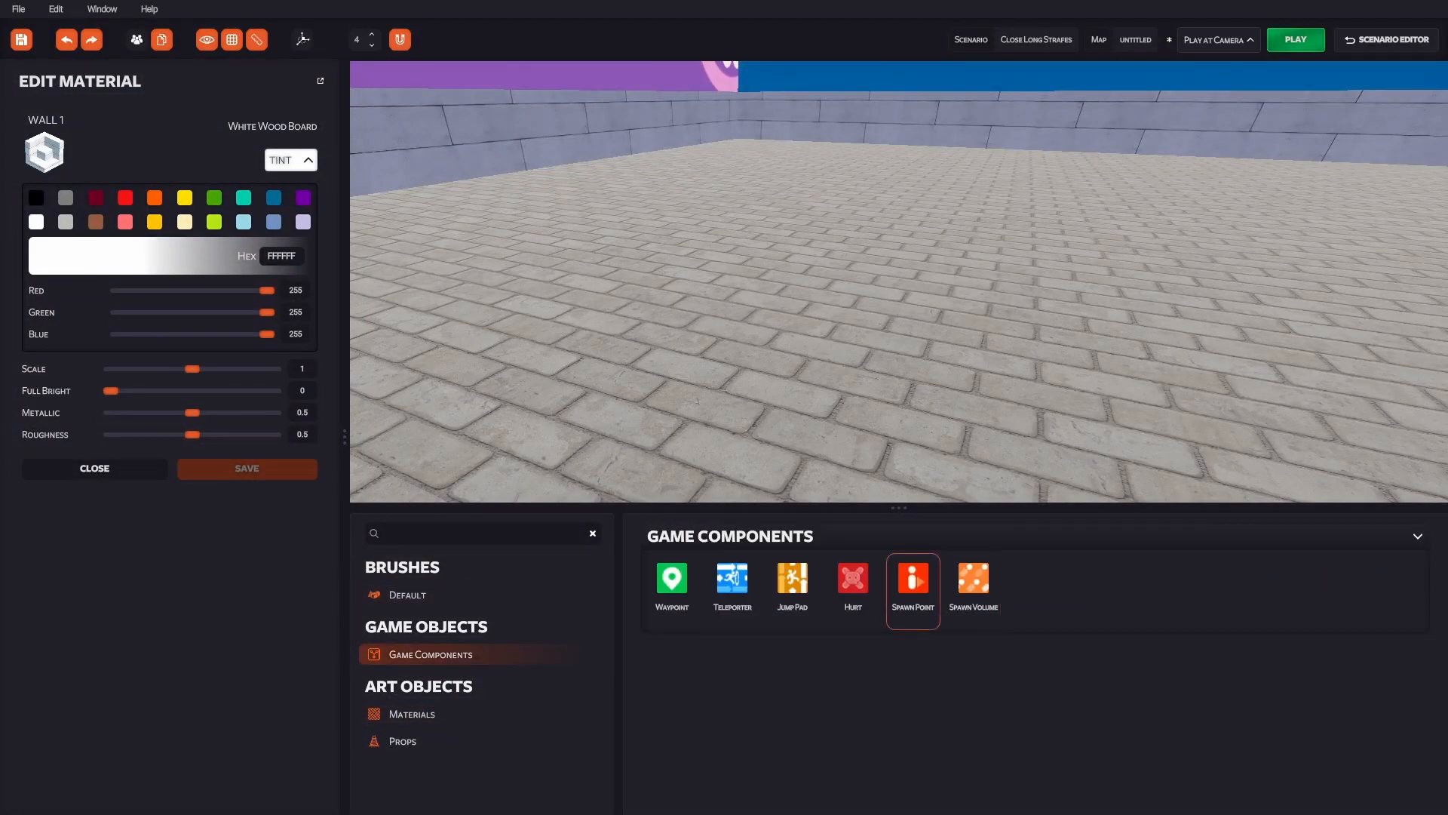
pyautogui.moveTo(913, 581); pyautogui.dragTo(581, 241)
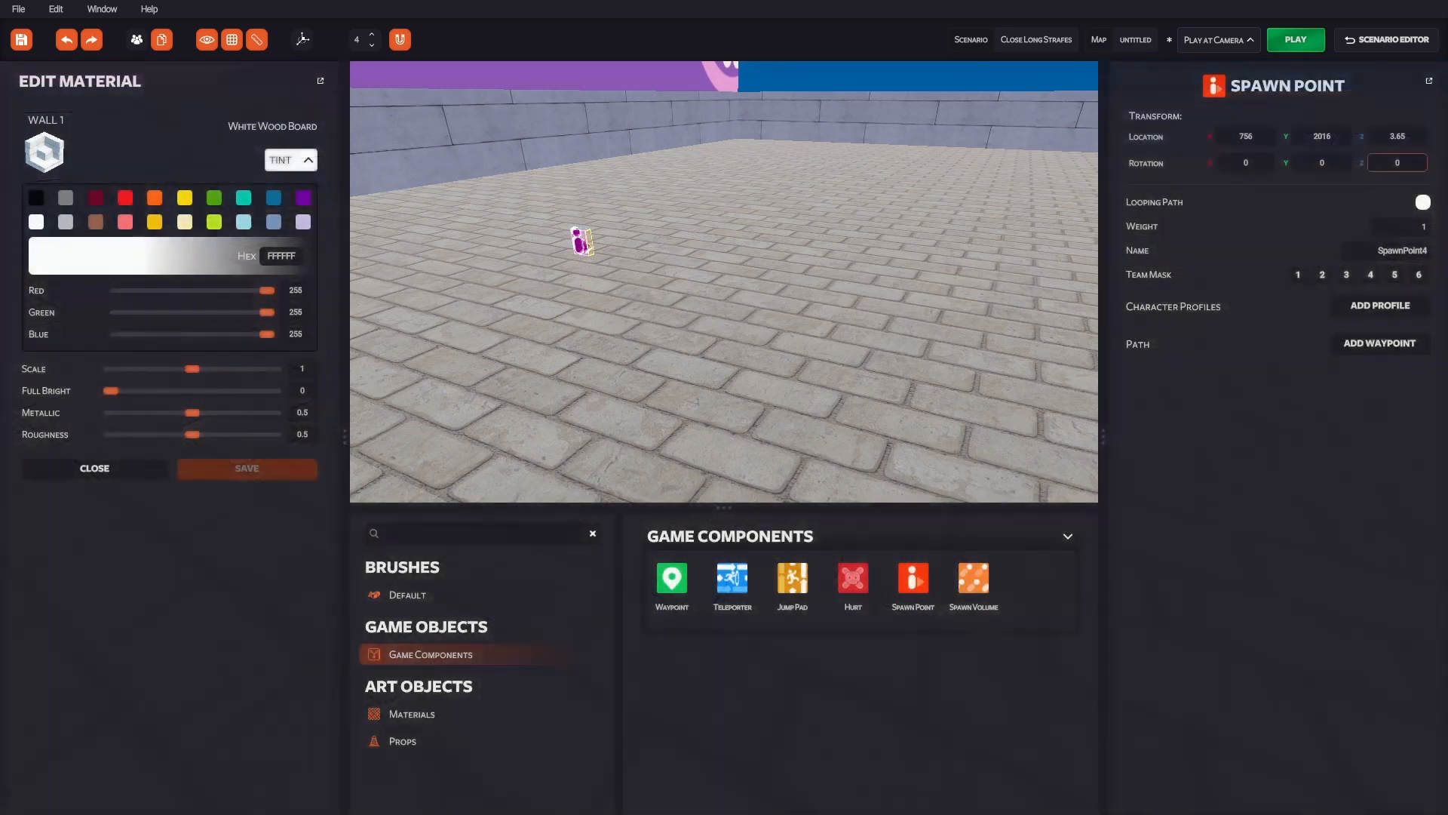
# Try a Z rotation of 90 on the spawn point and reset it to 0.
pyautogui.click(1398, 163)
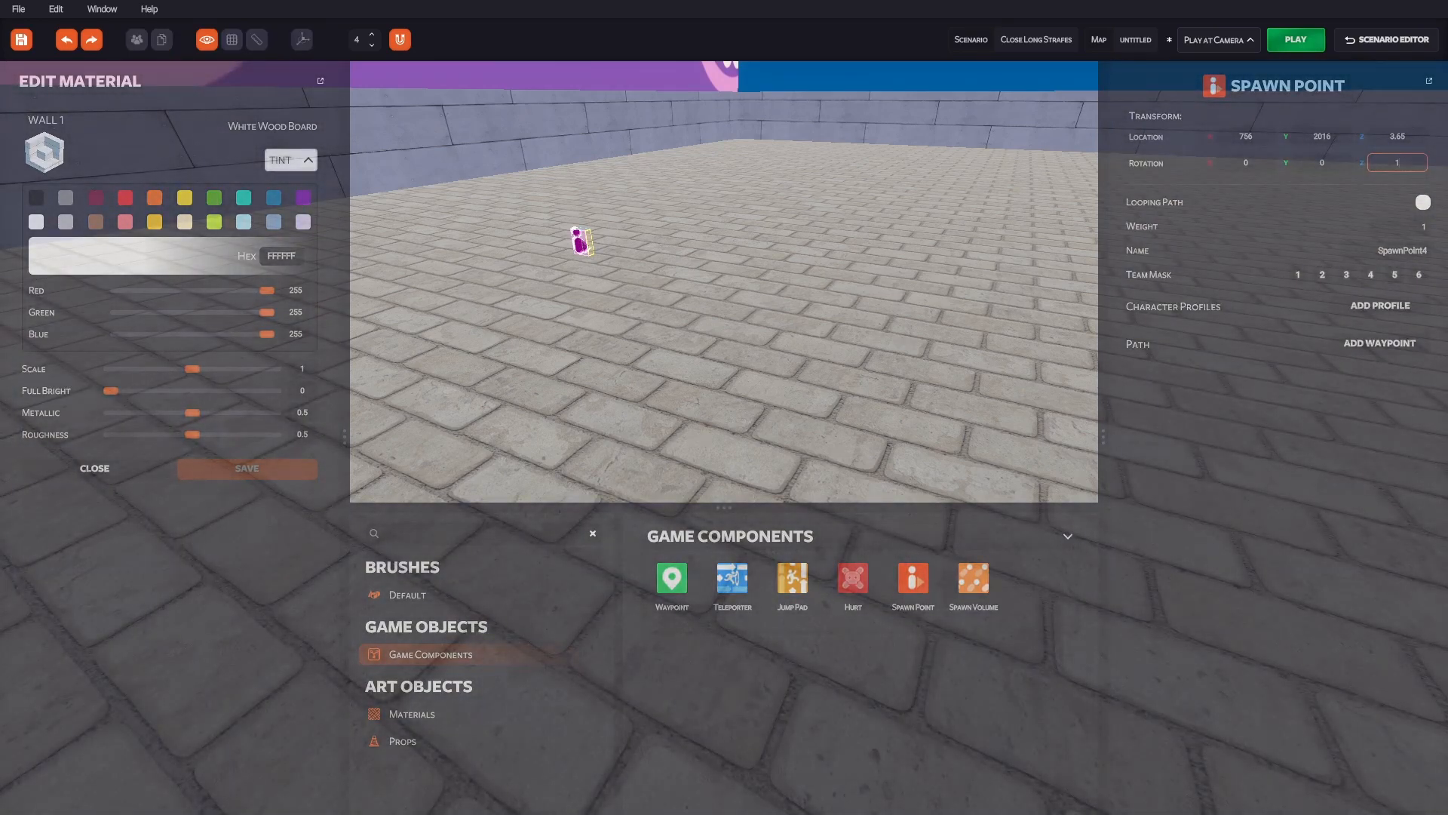
pyautogui.press('Return')
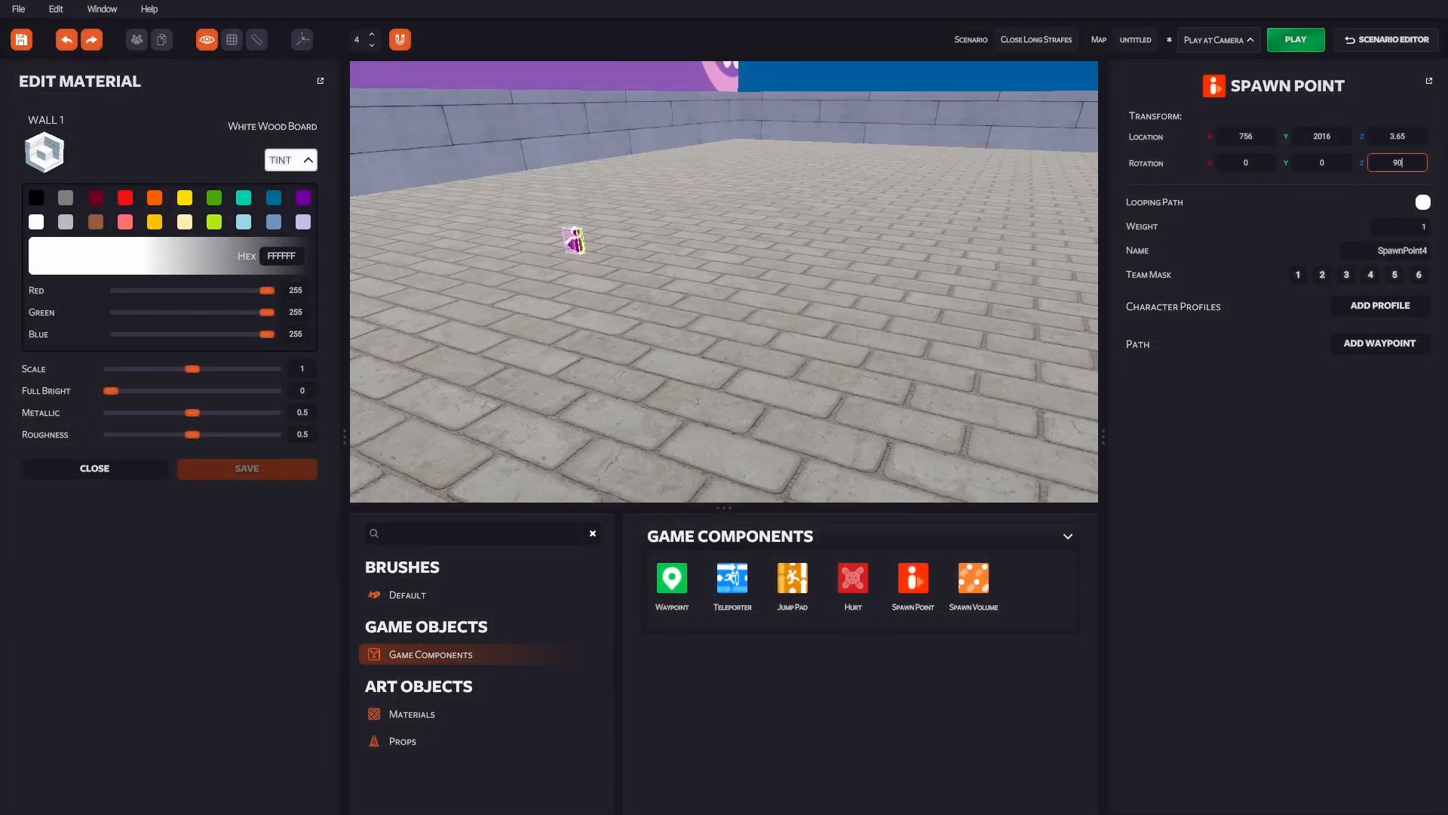
pyautogui.press('Return')
pyautogui.write('0')
pyautogui.press('Return')
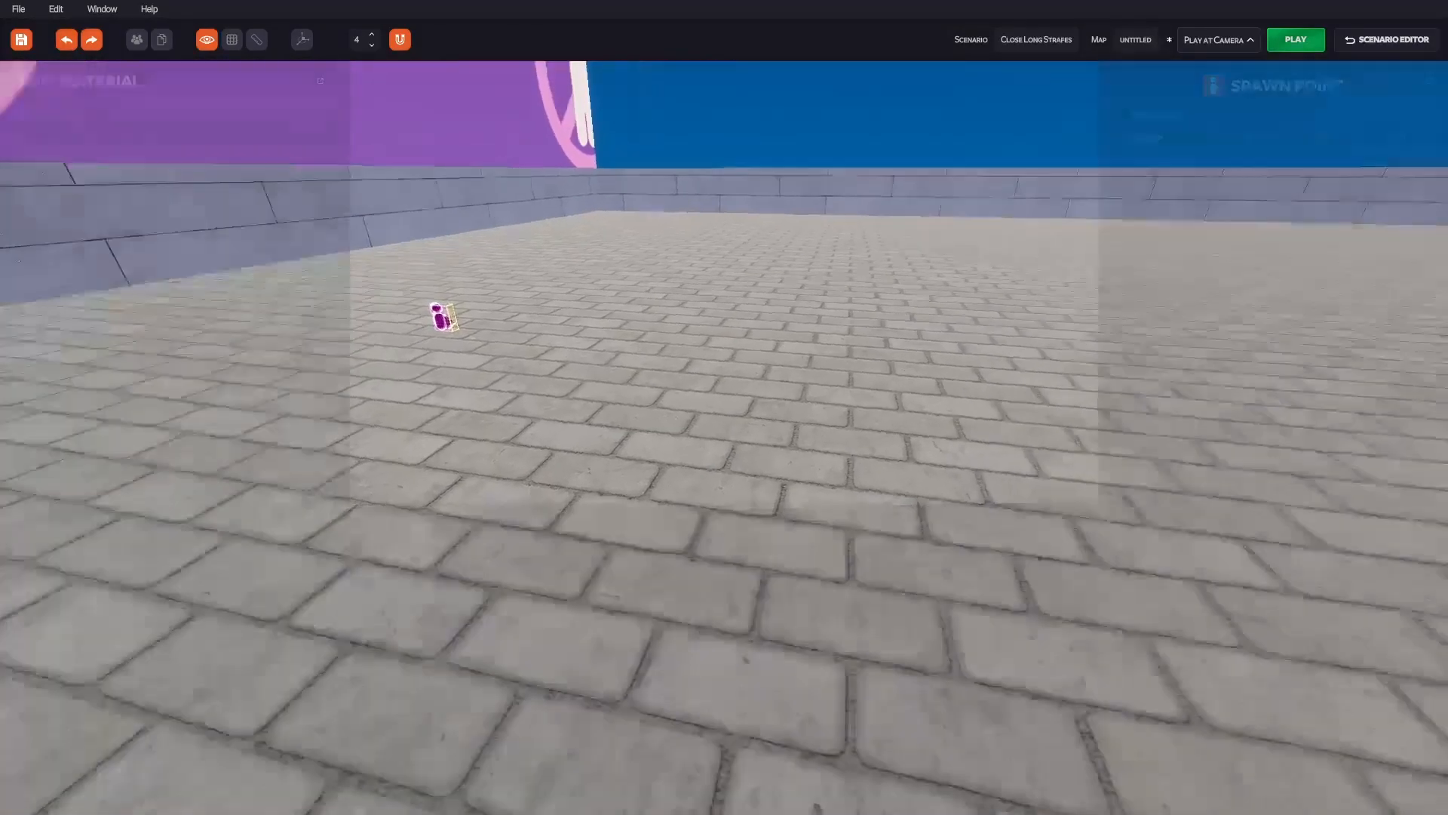
# Assign the Quaker character profile to the spawn point, remove it, and add it again.
pyautogui.press('w')
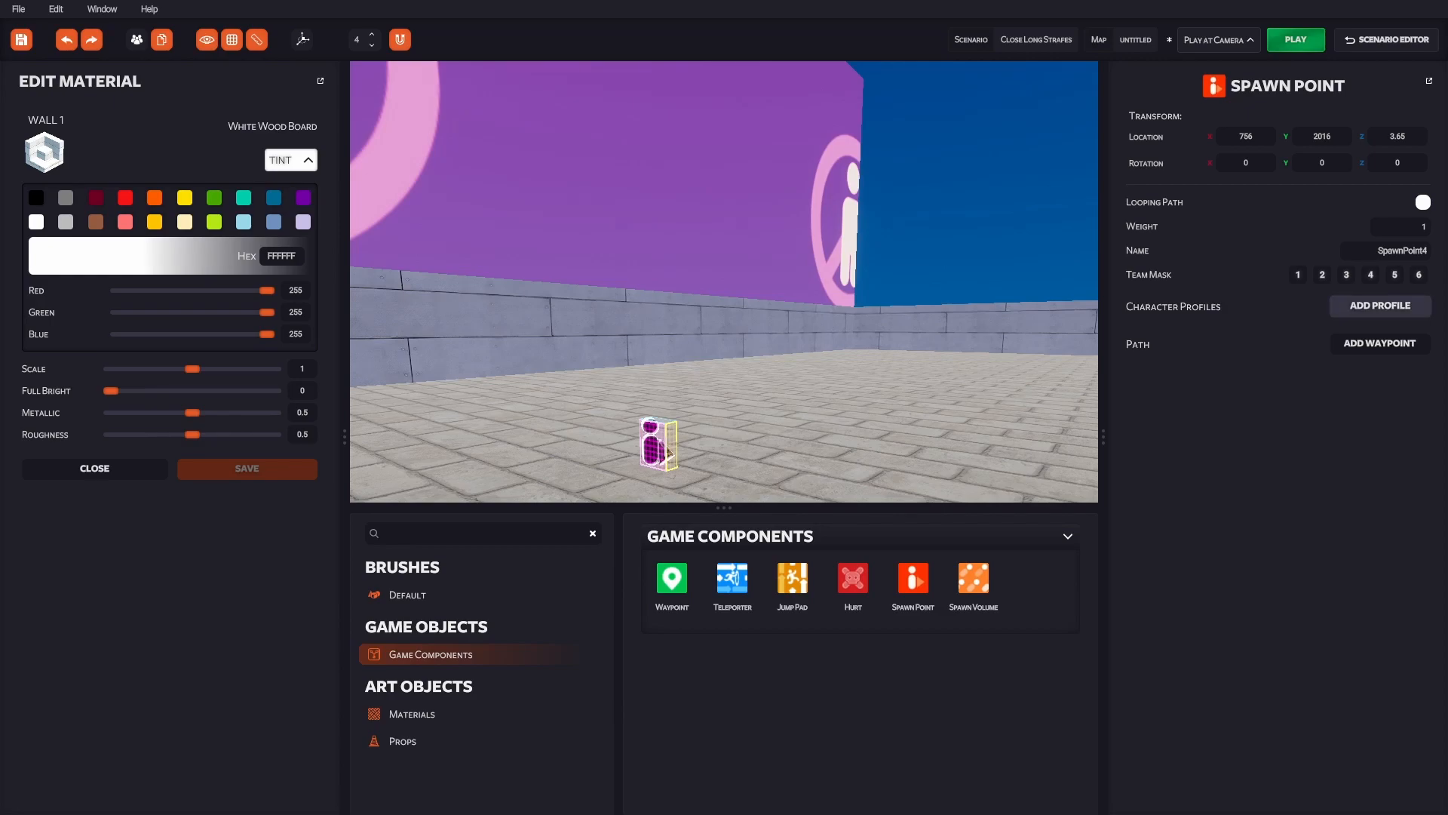
pyautogui.click(1380, 306)
pyautogui.click(1270, 341)
pyautogui.click(1270, 371)
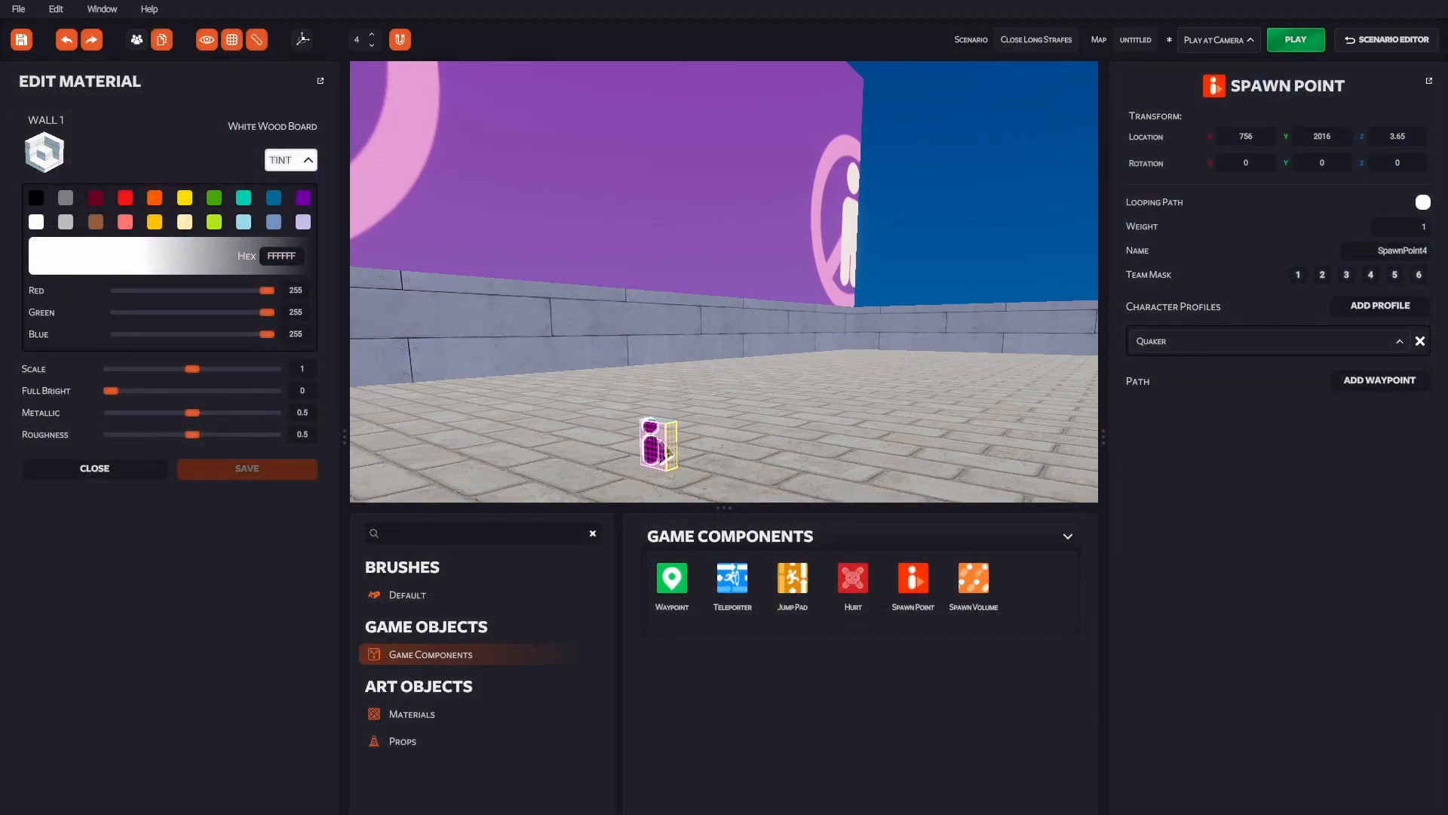
pyautogui.click(1421, 341)
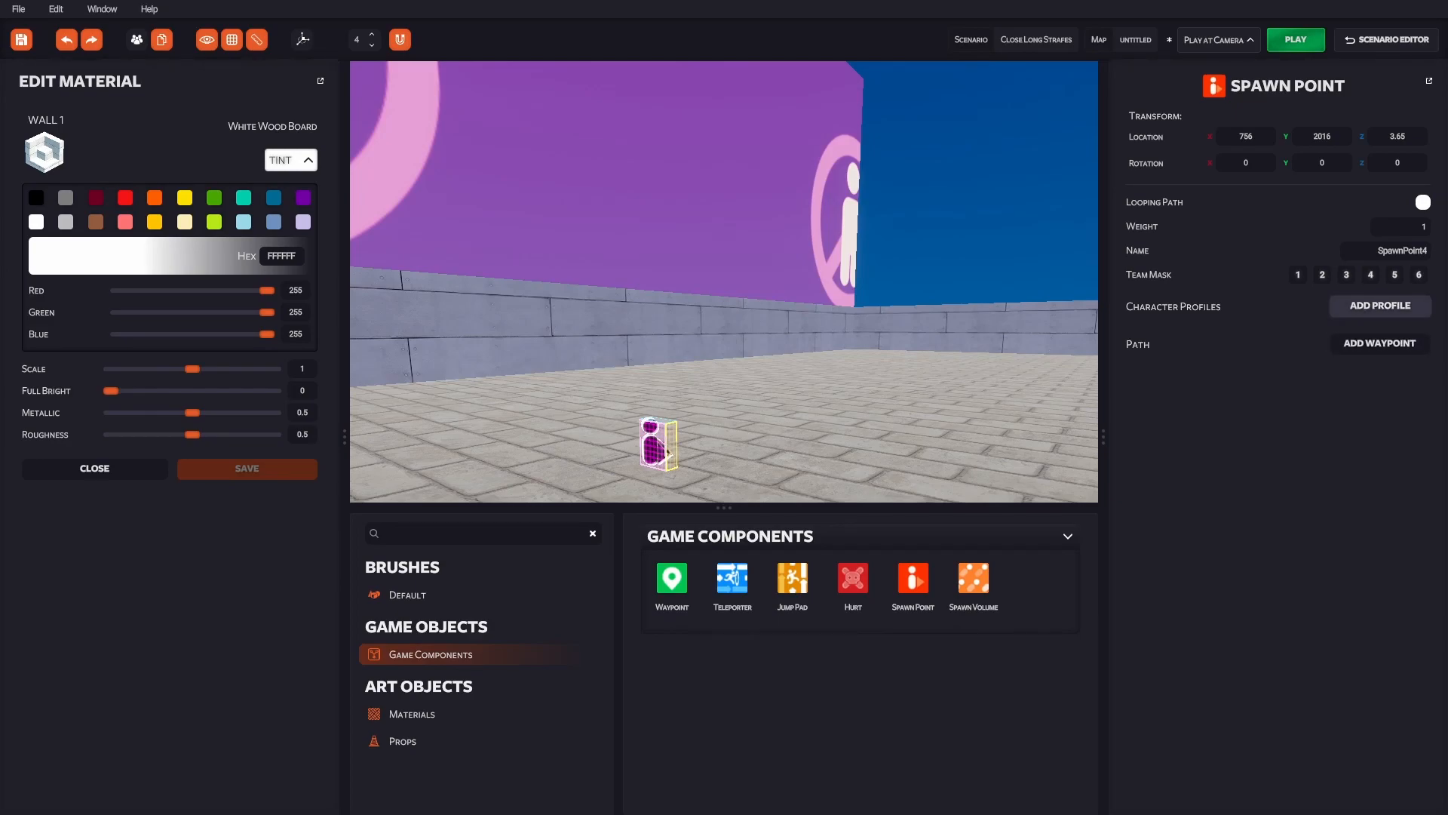
pyautogui.click(1381, 306)
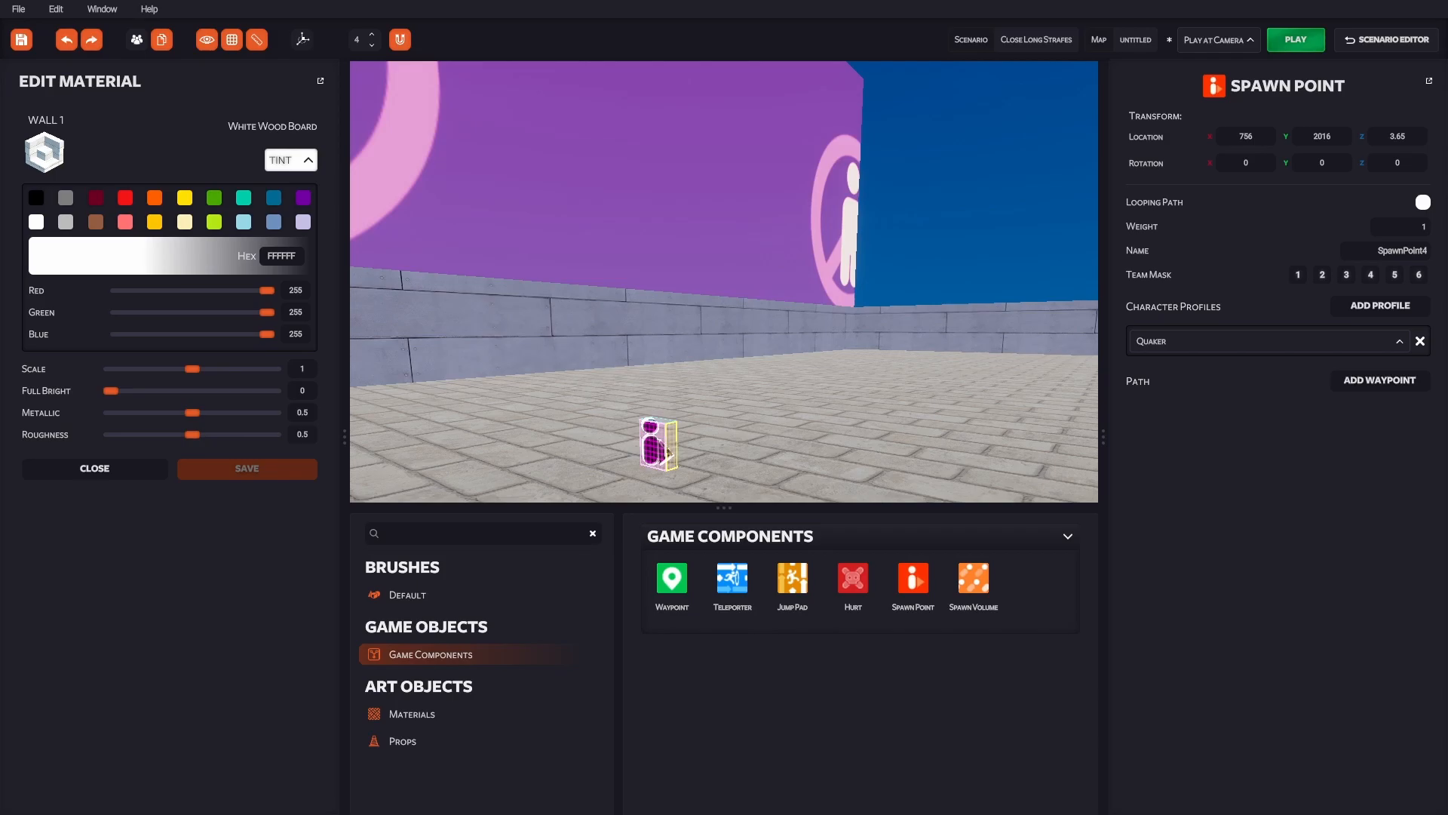
# Playtest the map from the camera, move across the floor, and return to the map editor.
pyautogui.press('Tab')
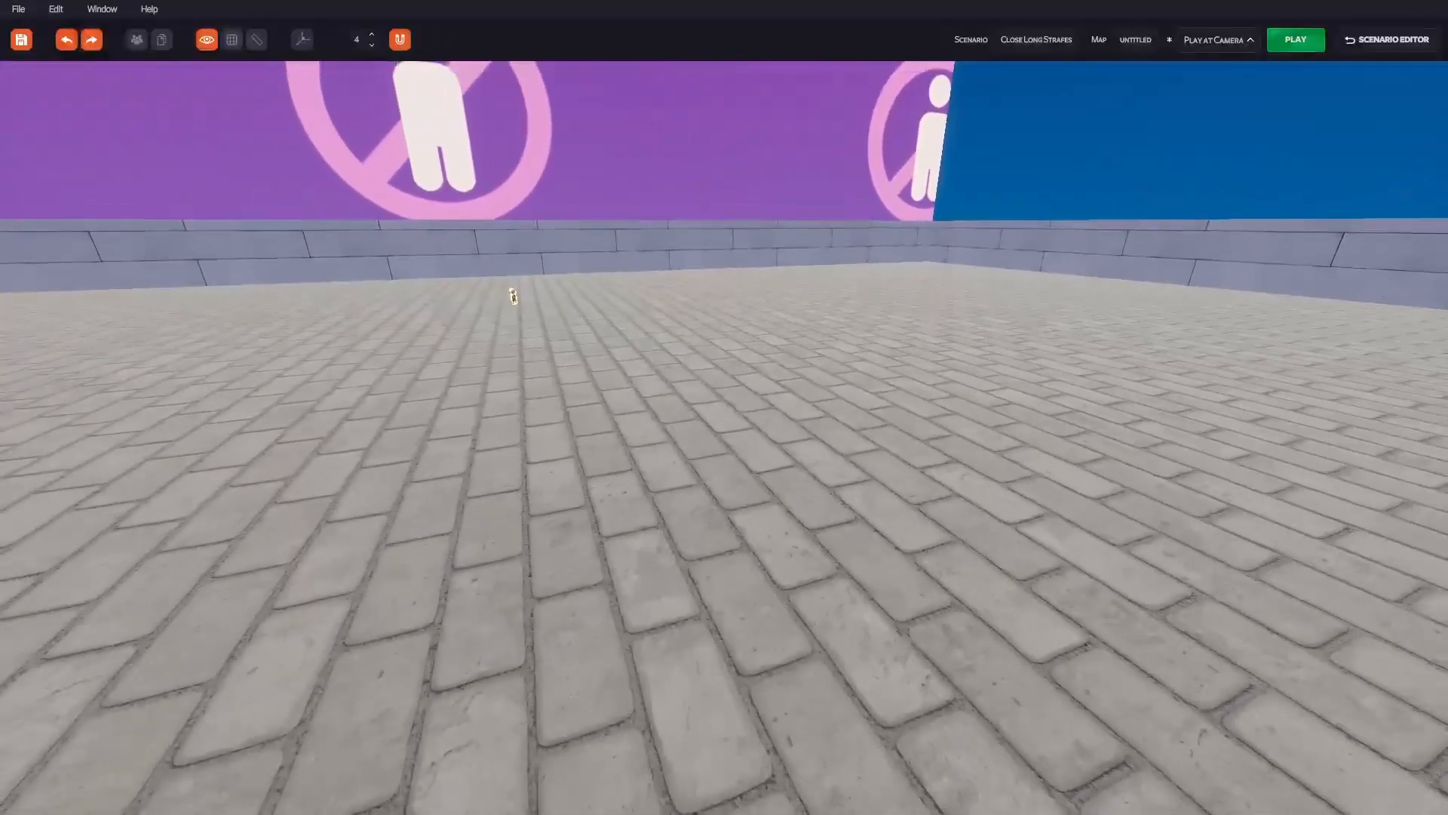
pyautogui.press('Tab')
pyautogui.click(1296, 40)
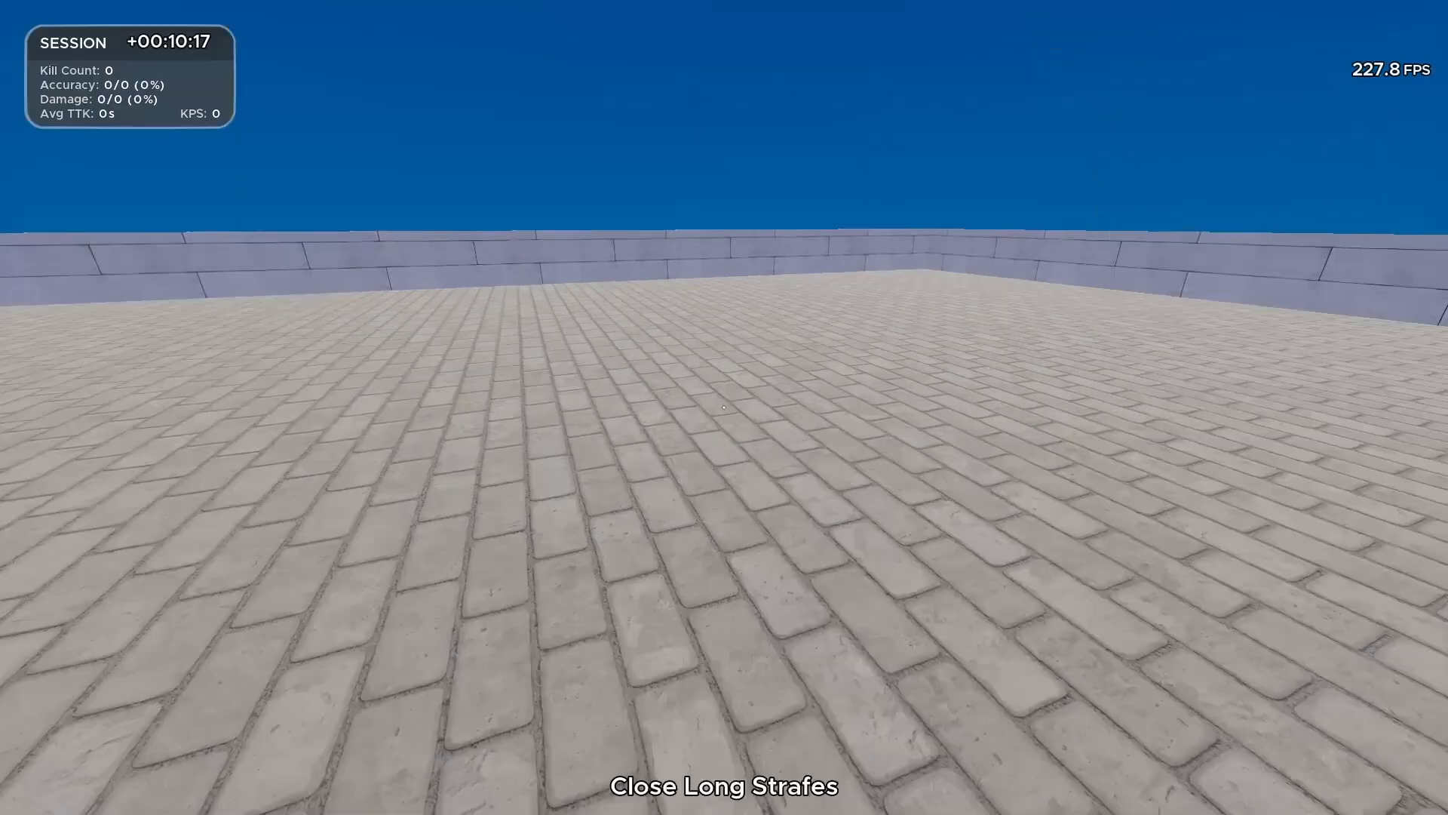
pyautogui.press('s')
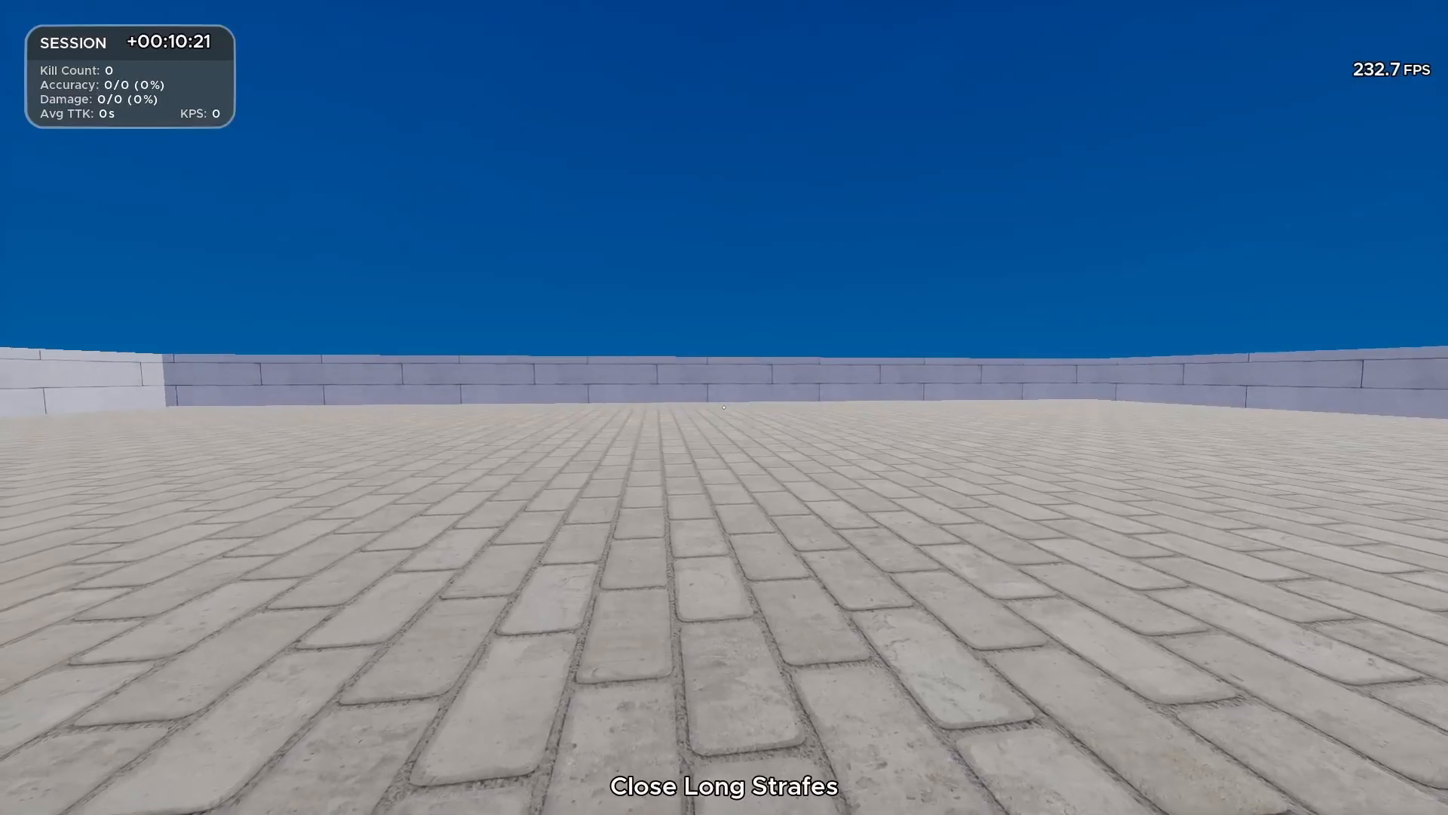
pyautogui.press('Escape')
# Select the spawn point on the brick floor and add Quaker to its character profiles.
pyautogui.press('w')
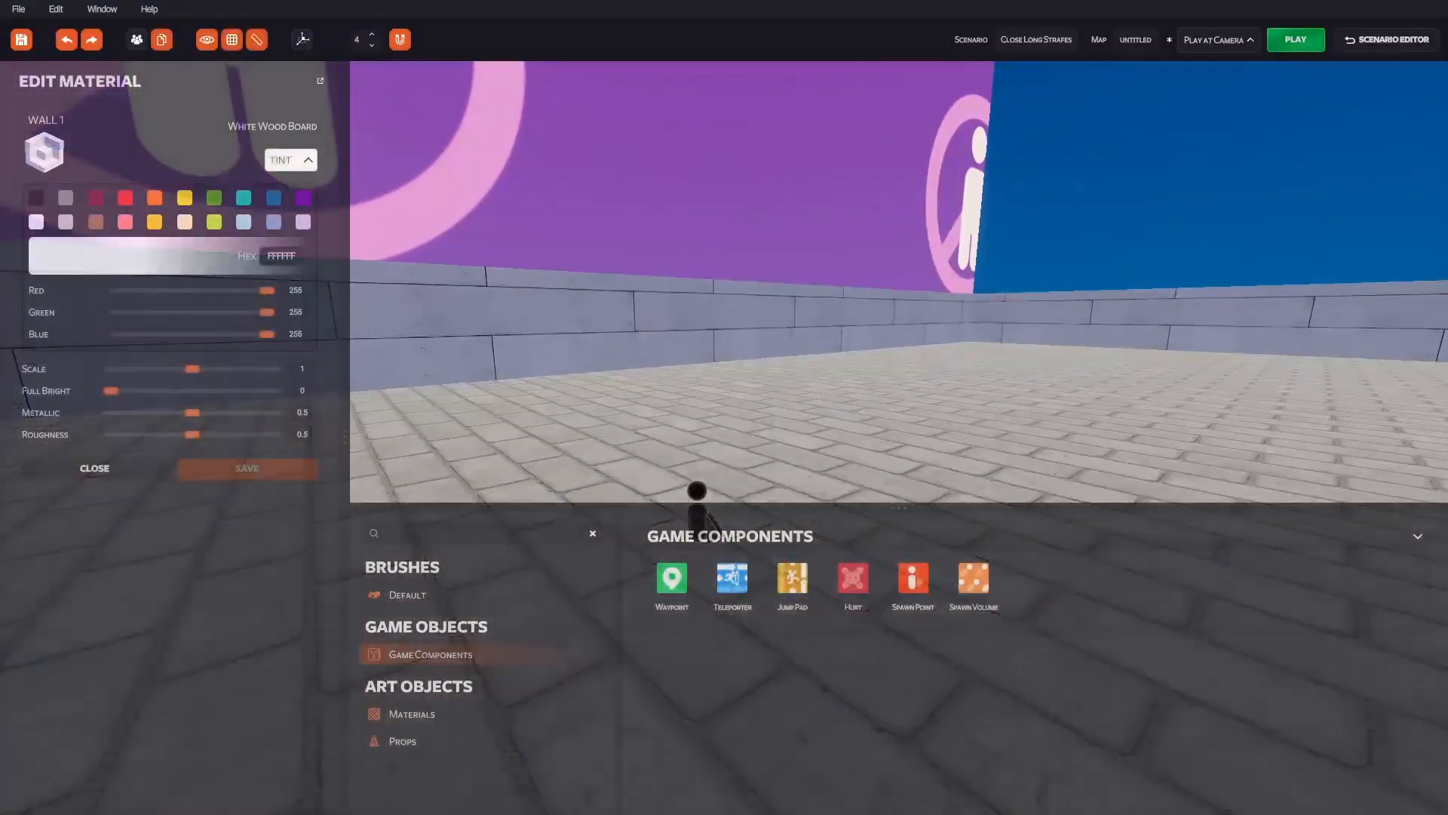
pyautogui.moveTo(725, 408); pyautogui.dragTo(725, 442, button='right')
pyautogui.click(700, 479)
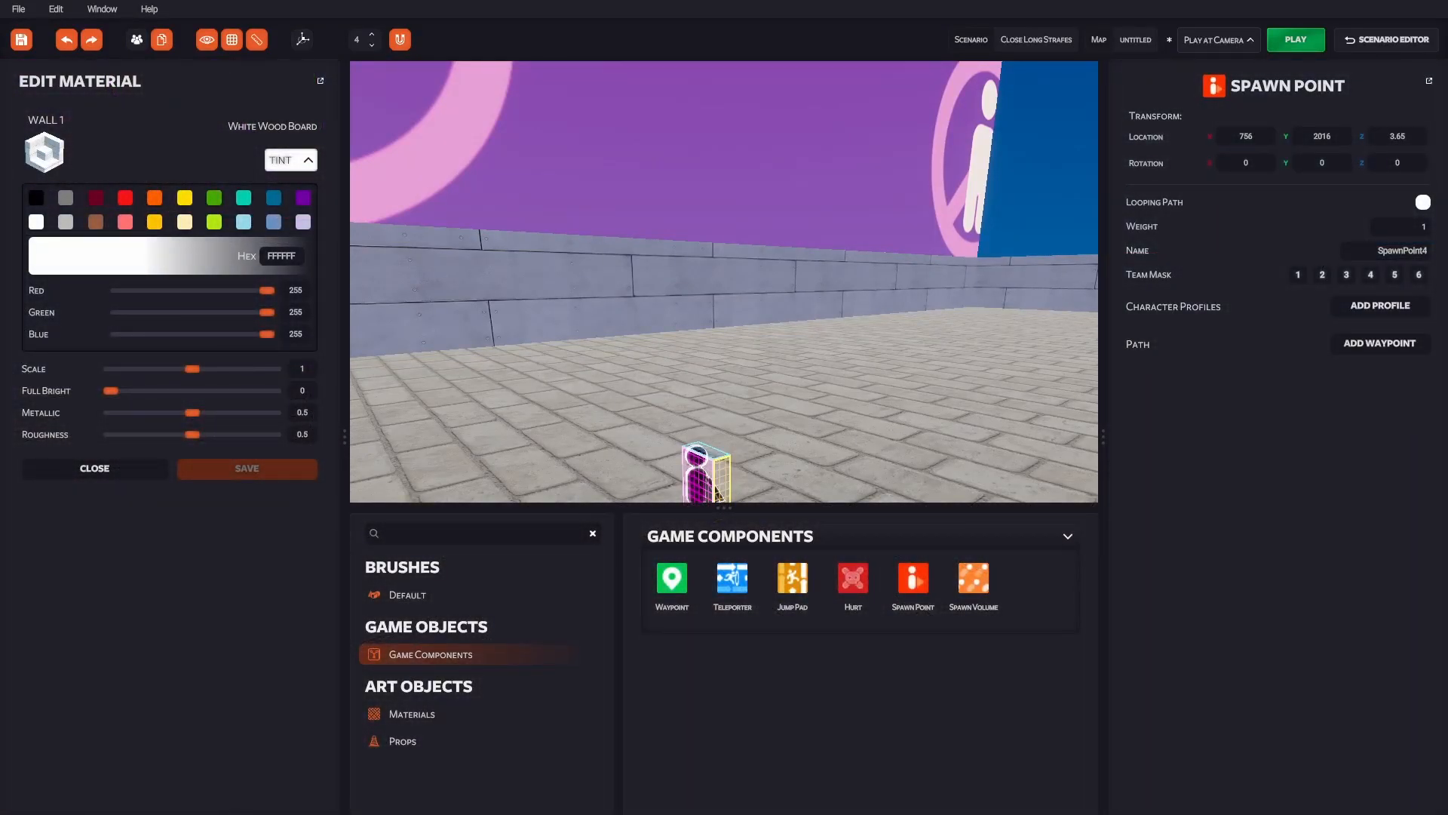
pyautogui.click(1379, 306)
pyautogui.click(1268, 341)
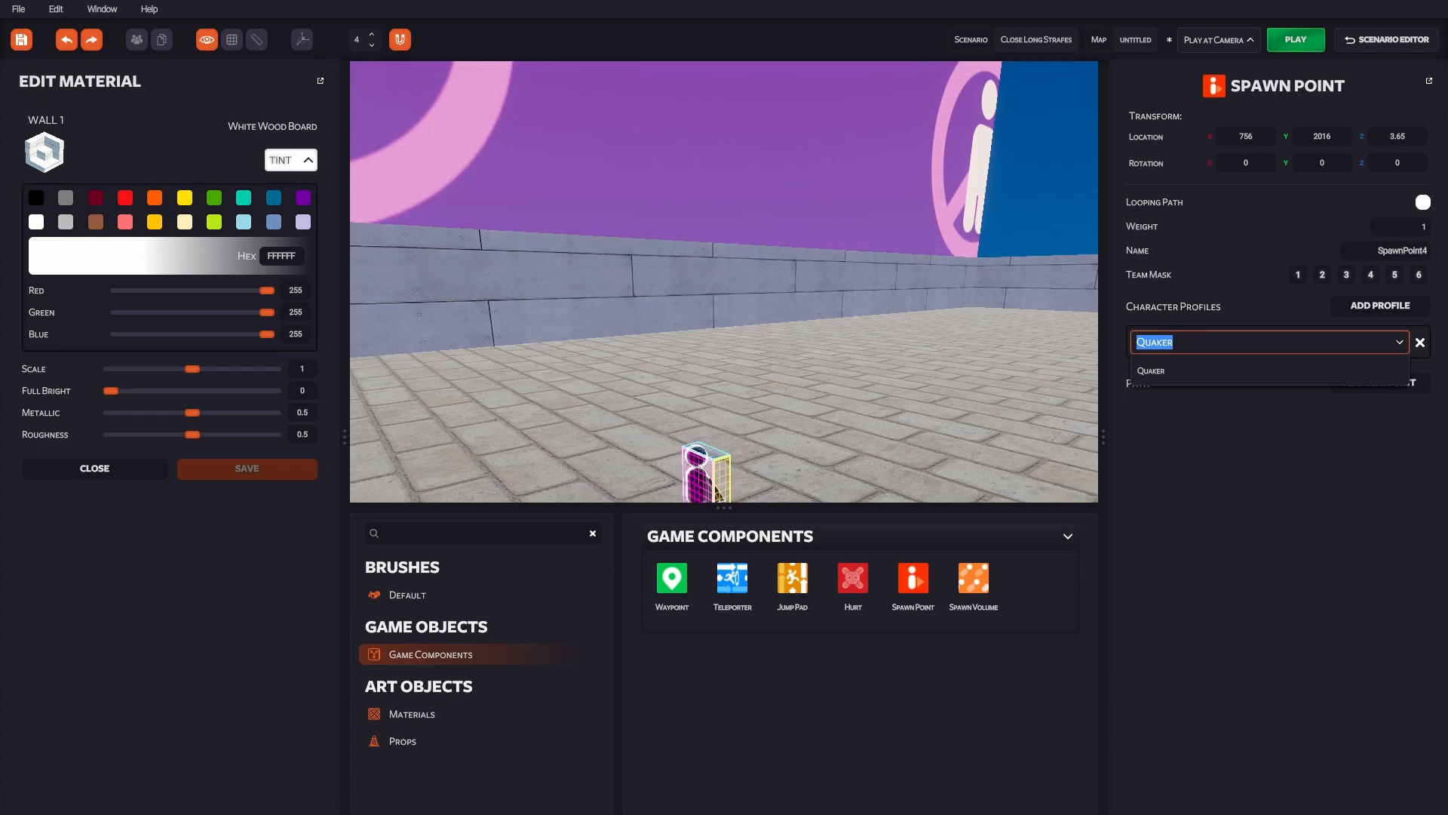
pyautogui.press('Return')
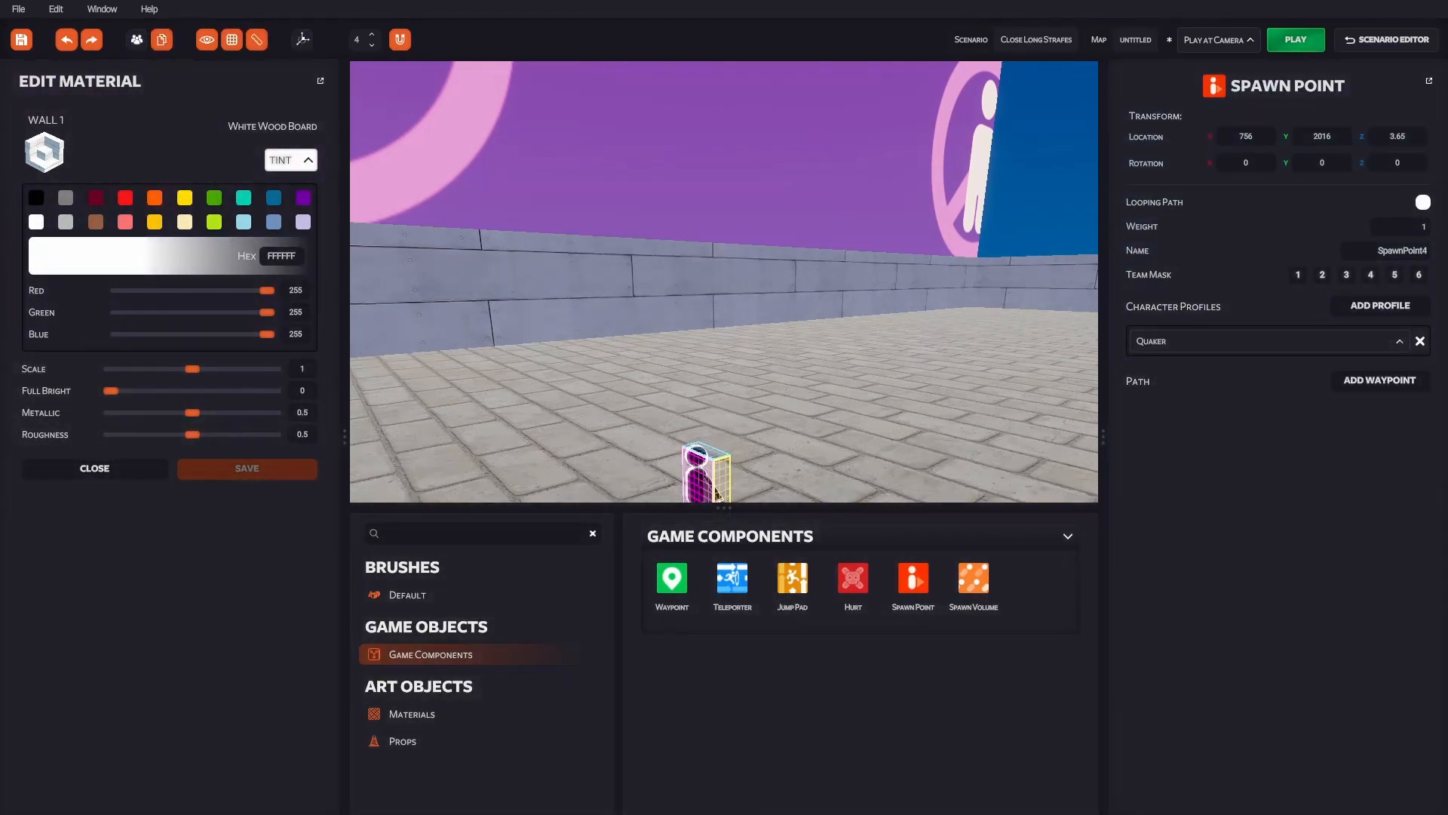
# Save the map under the name "test map".
pyautogui.hotkey('ctrl', 's')
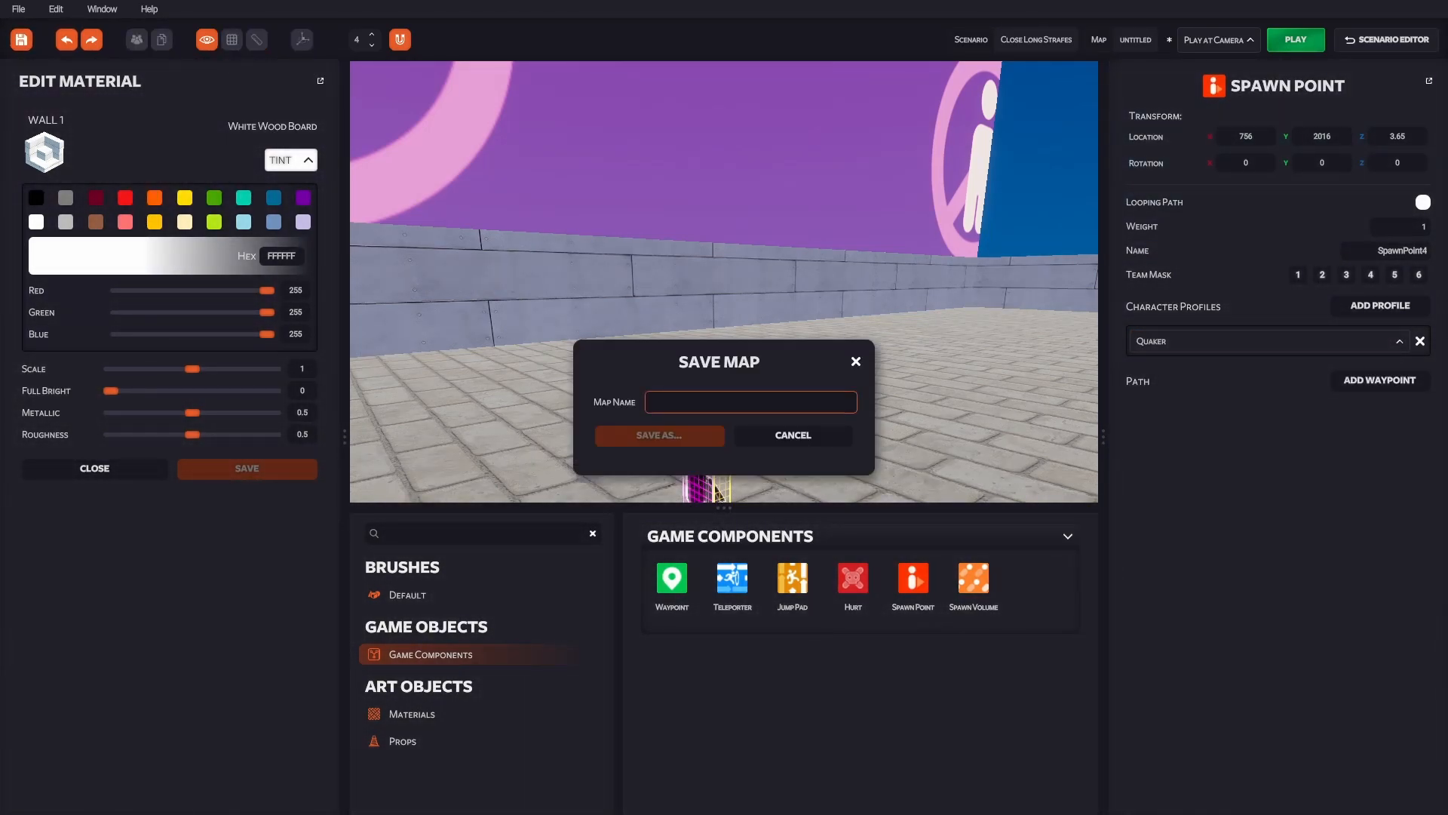
pyautogui.write('test map')
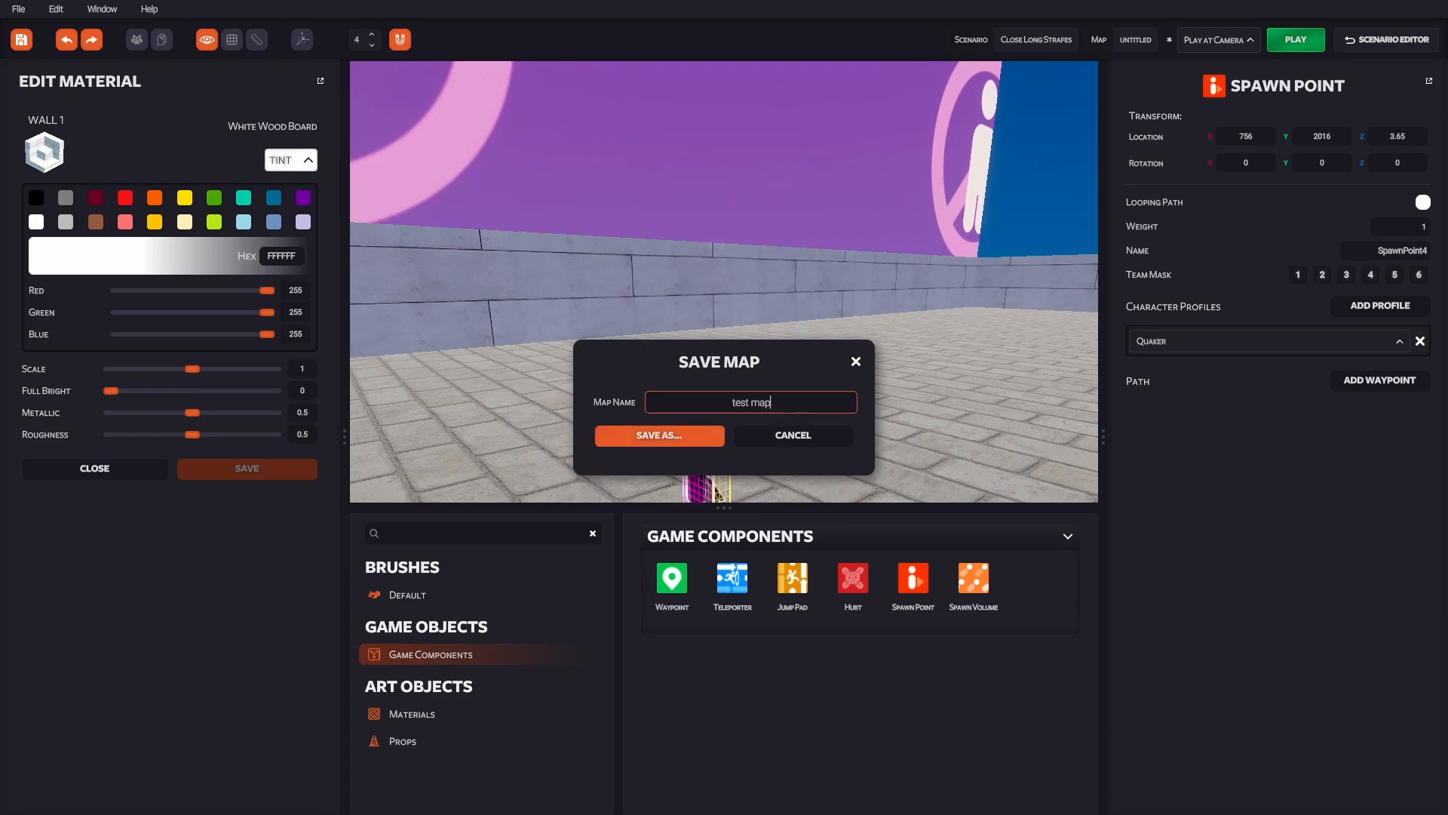
pyautogui.press('Return')
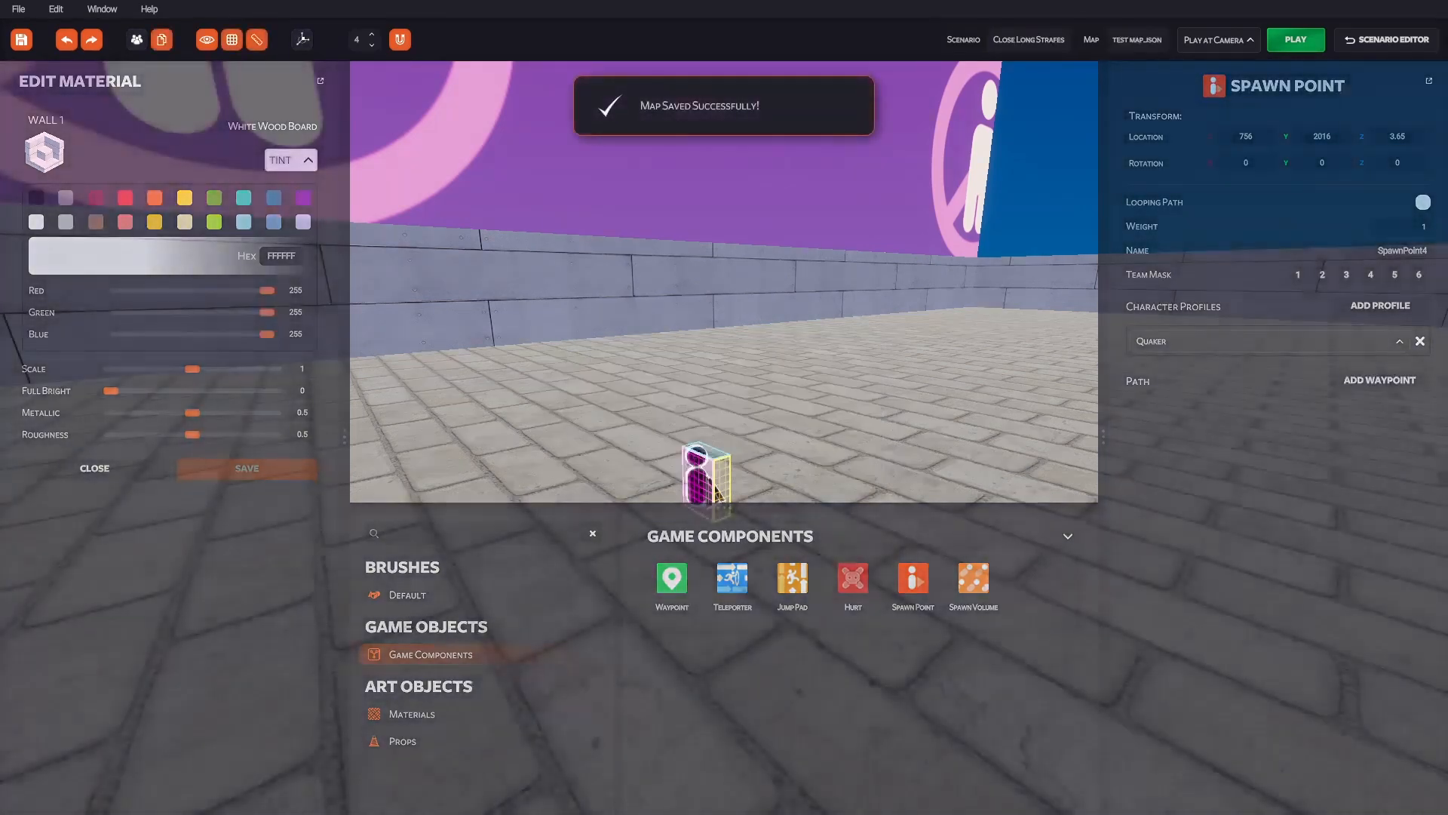
# Playtest the saved map by walking around the brick floor, and return to the map editor.
pyautogui.moveTo(724, 407); pyautogui.dragTo(927, 408, button='right')
pyautogui.press('s')
pyautogui.press('p')
pyautogui.press('w')
pyautogui.press('a')
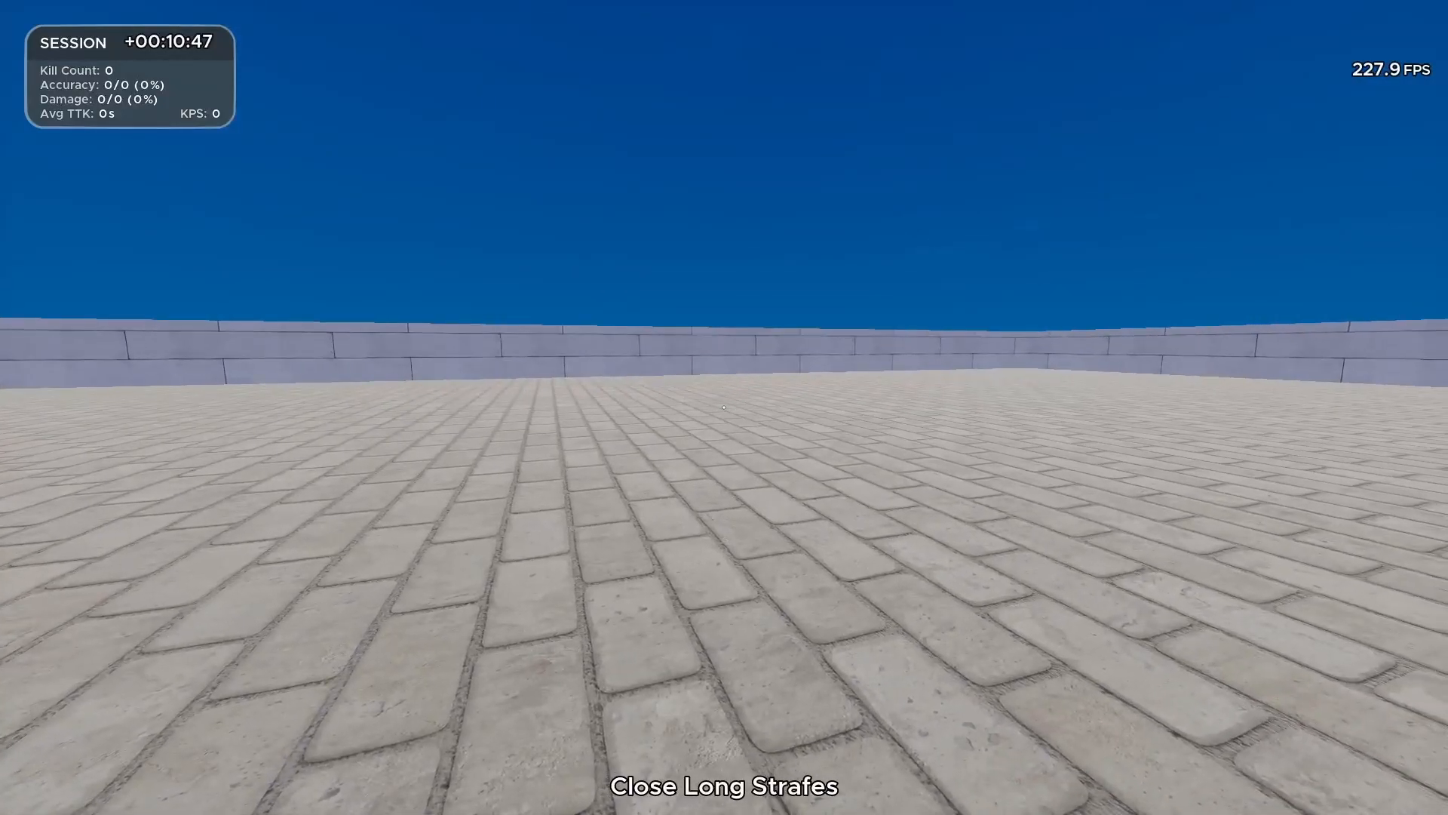
pyautogui.press('Escape')
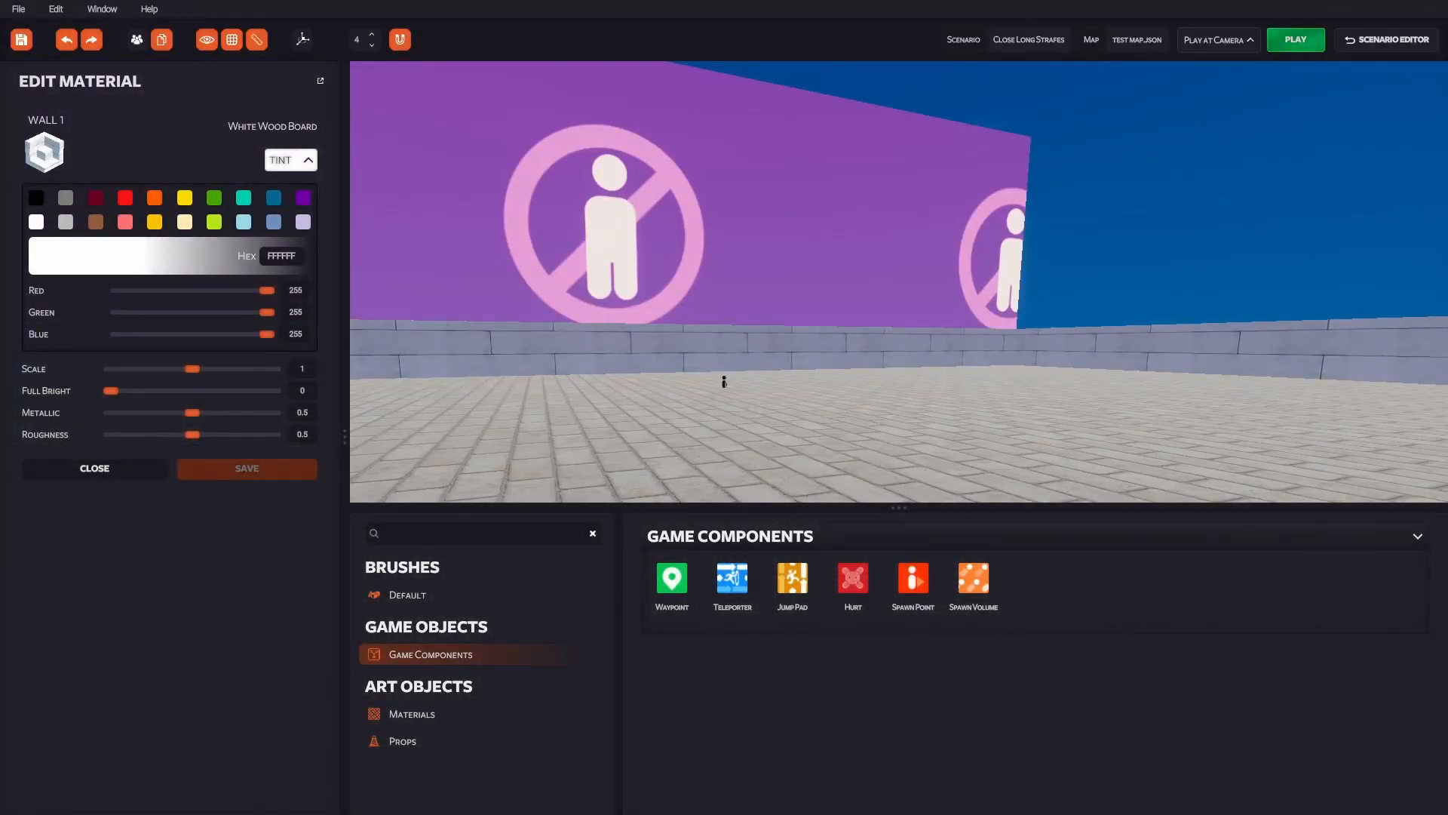
# Return to the scenario editor and create a character profile named "test bot" with a max respawn delay of 1.
pyautogui.click(1387, 40)
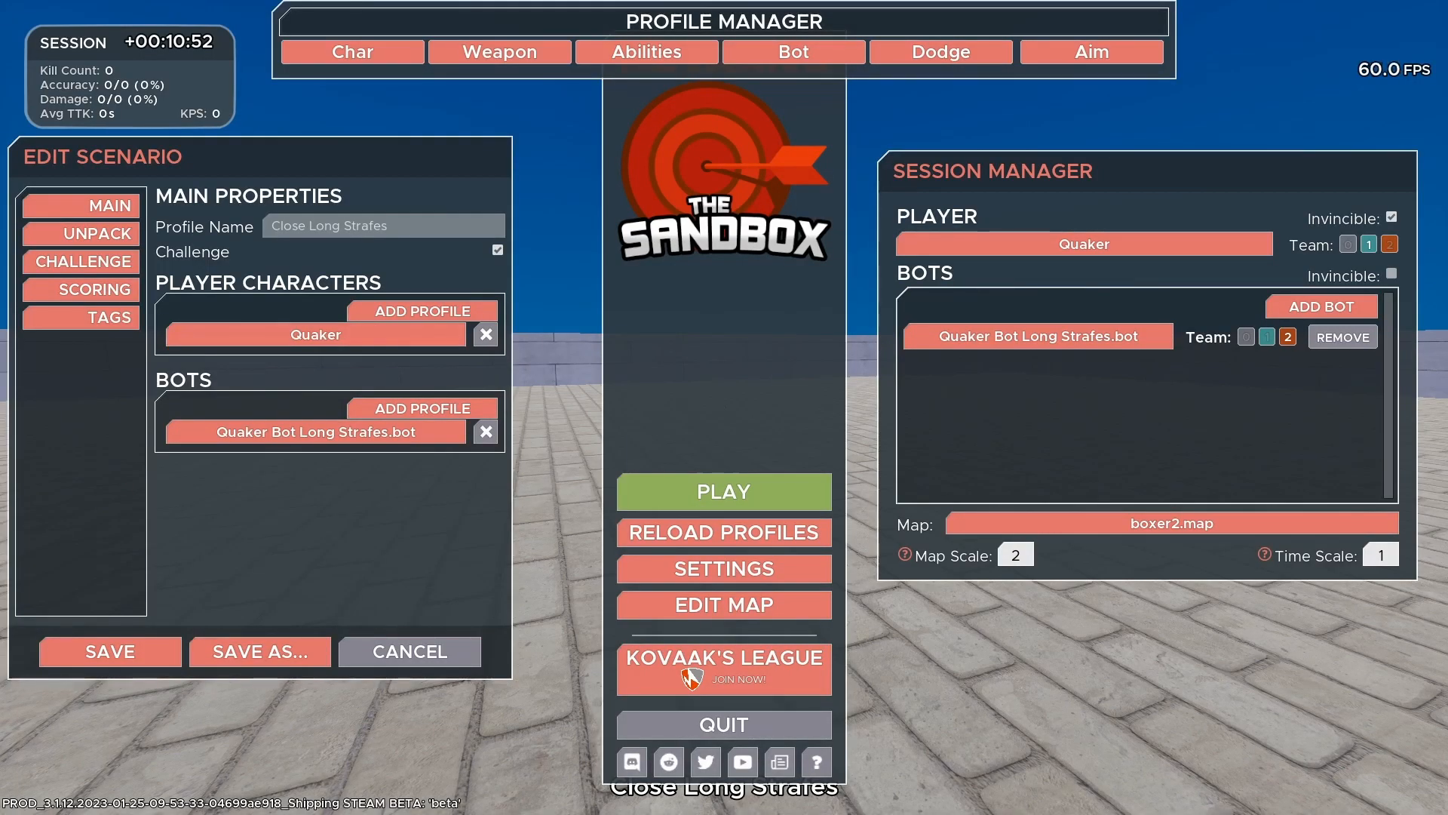
pyautogui.click(793, 52)
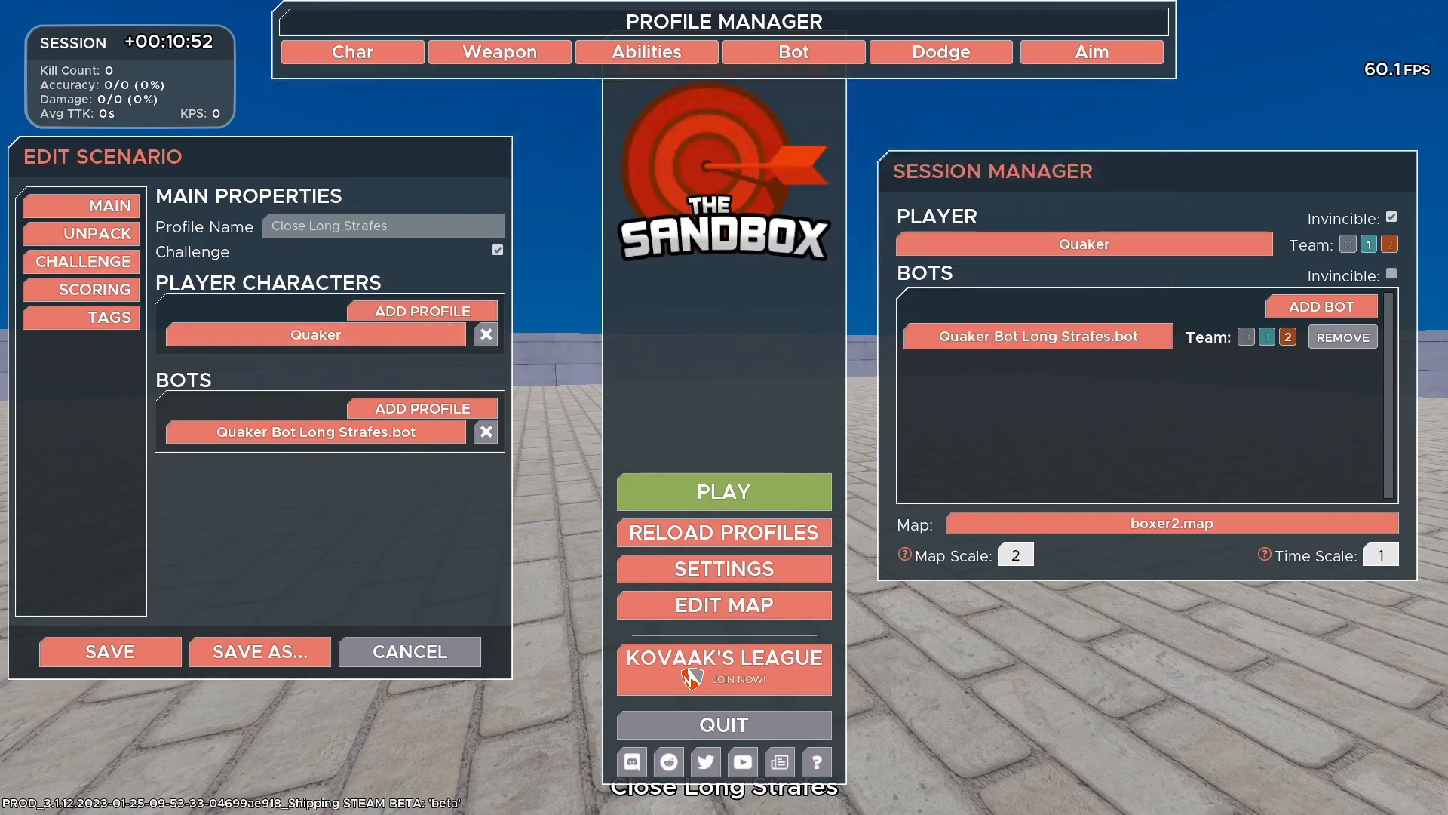
pyautogui.moveTo(352, 52)
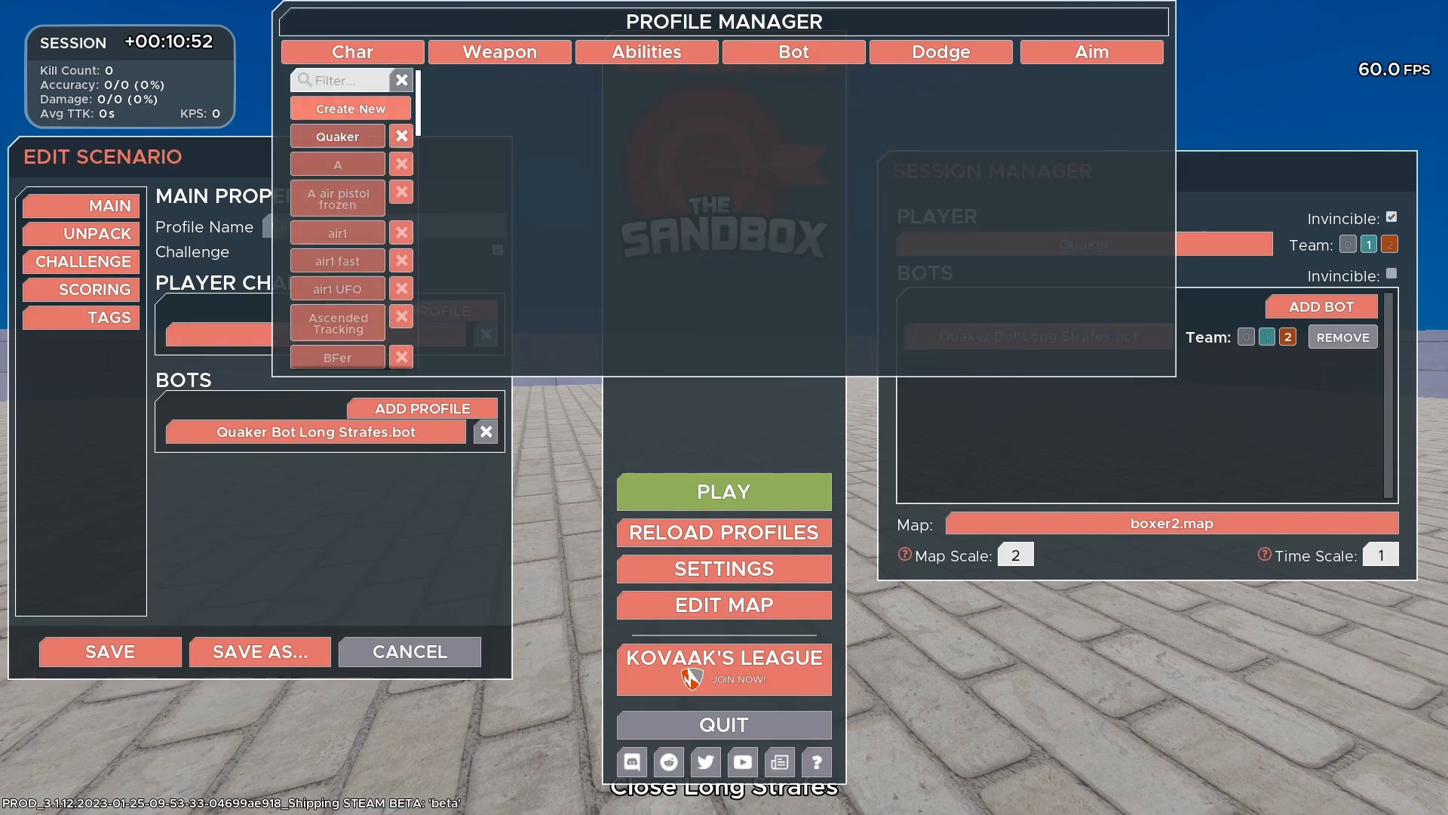
pyautogui.click(351, 108)
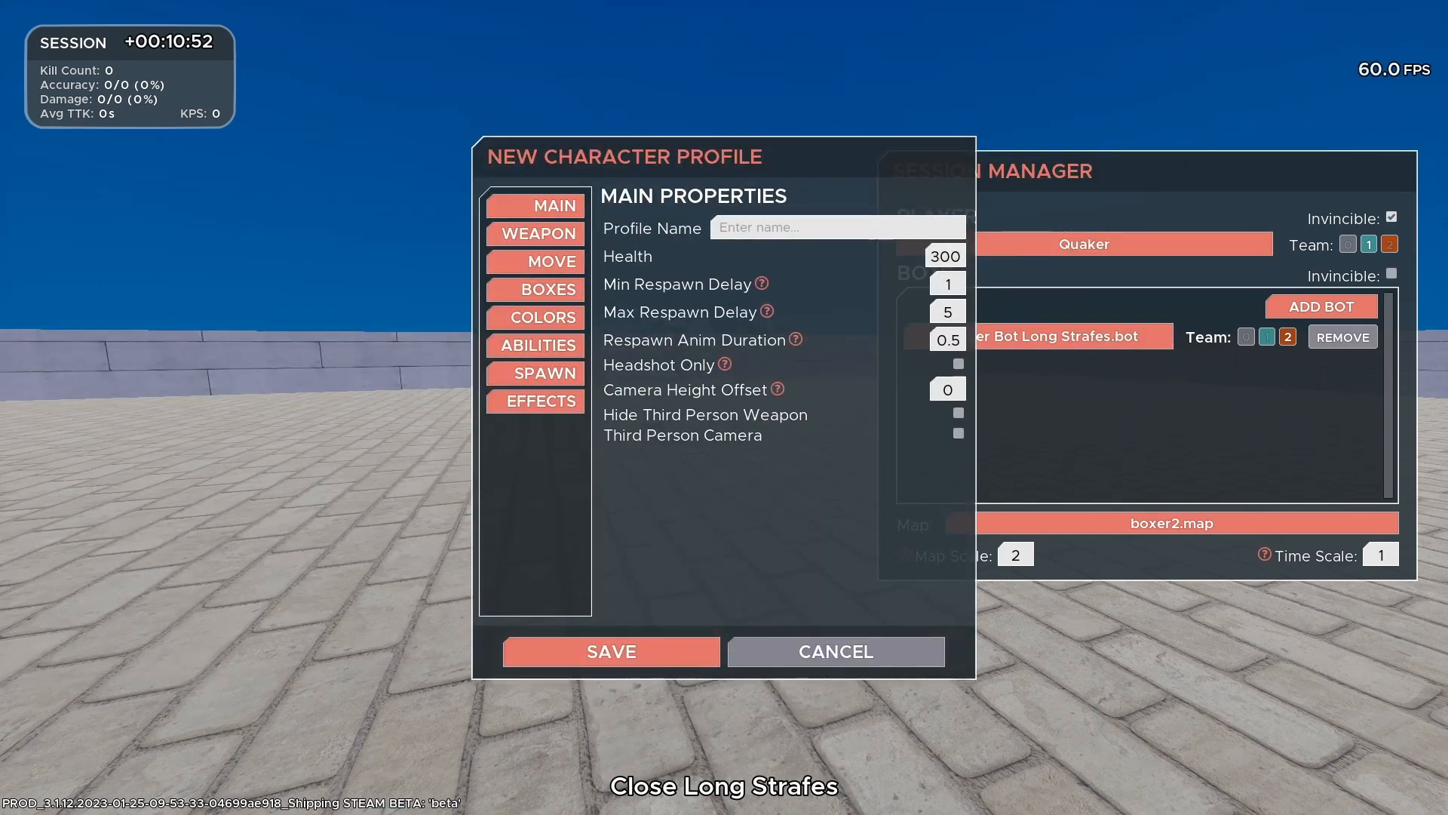
pyautogui.write('test bot')
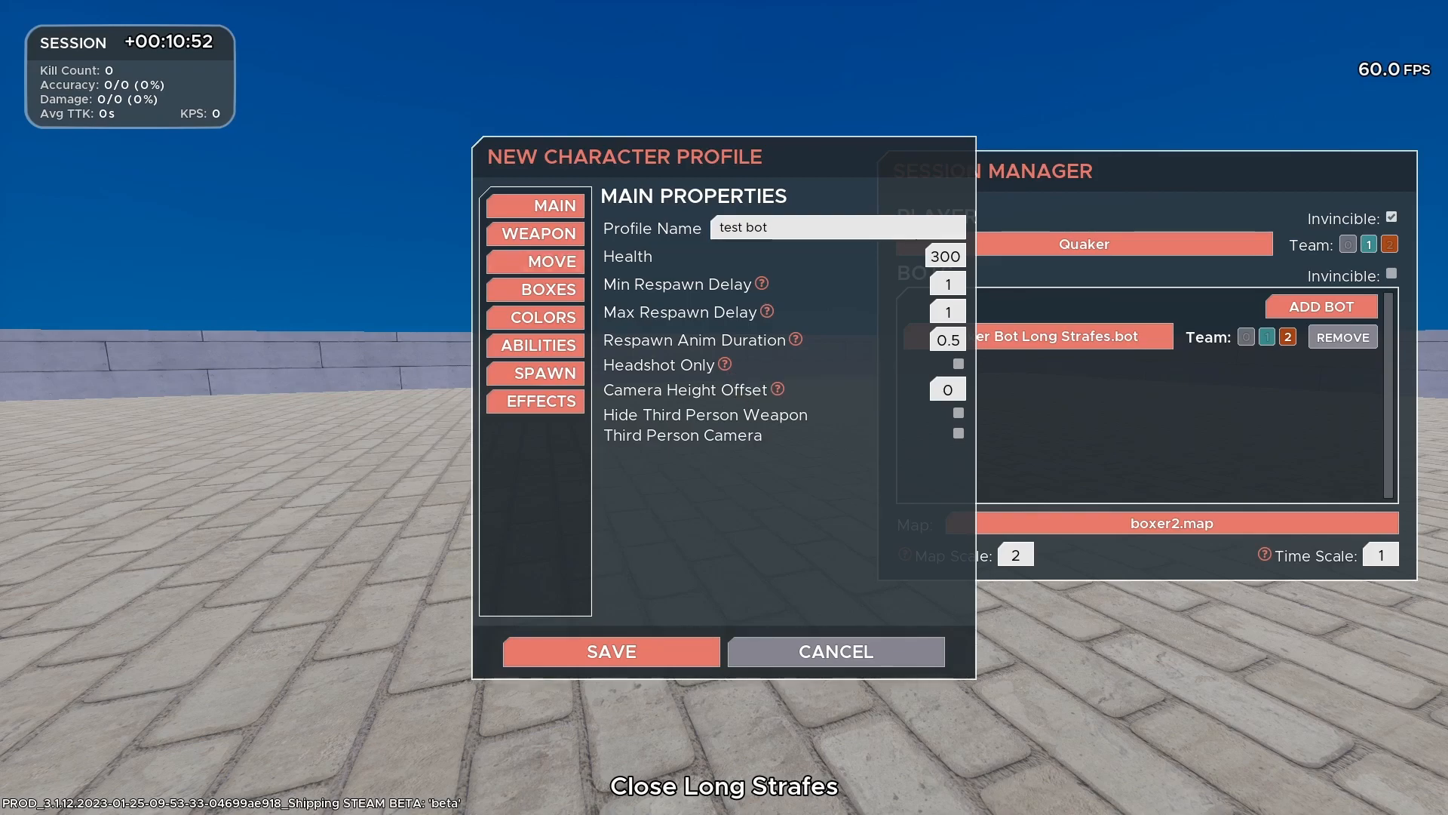
# Set the new character profile's run speed to 1000.
pyautogui.click(507, 261)
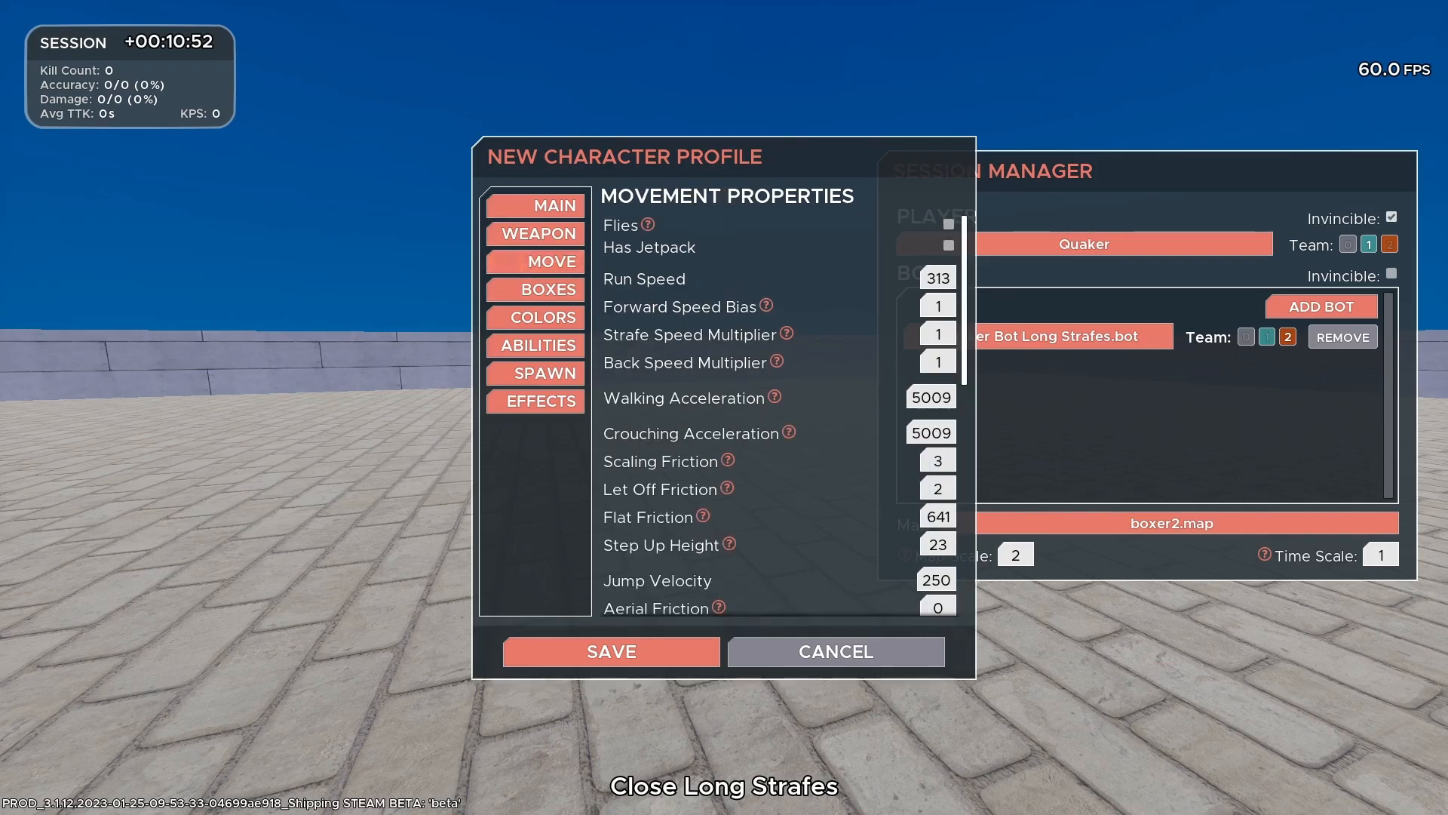
pyautogui.moveTo(950, 279); pyautogui.dragTo(926, 279)
pyautogui.write('1000')
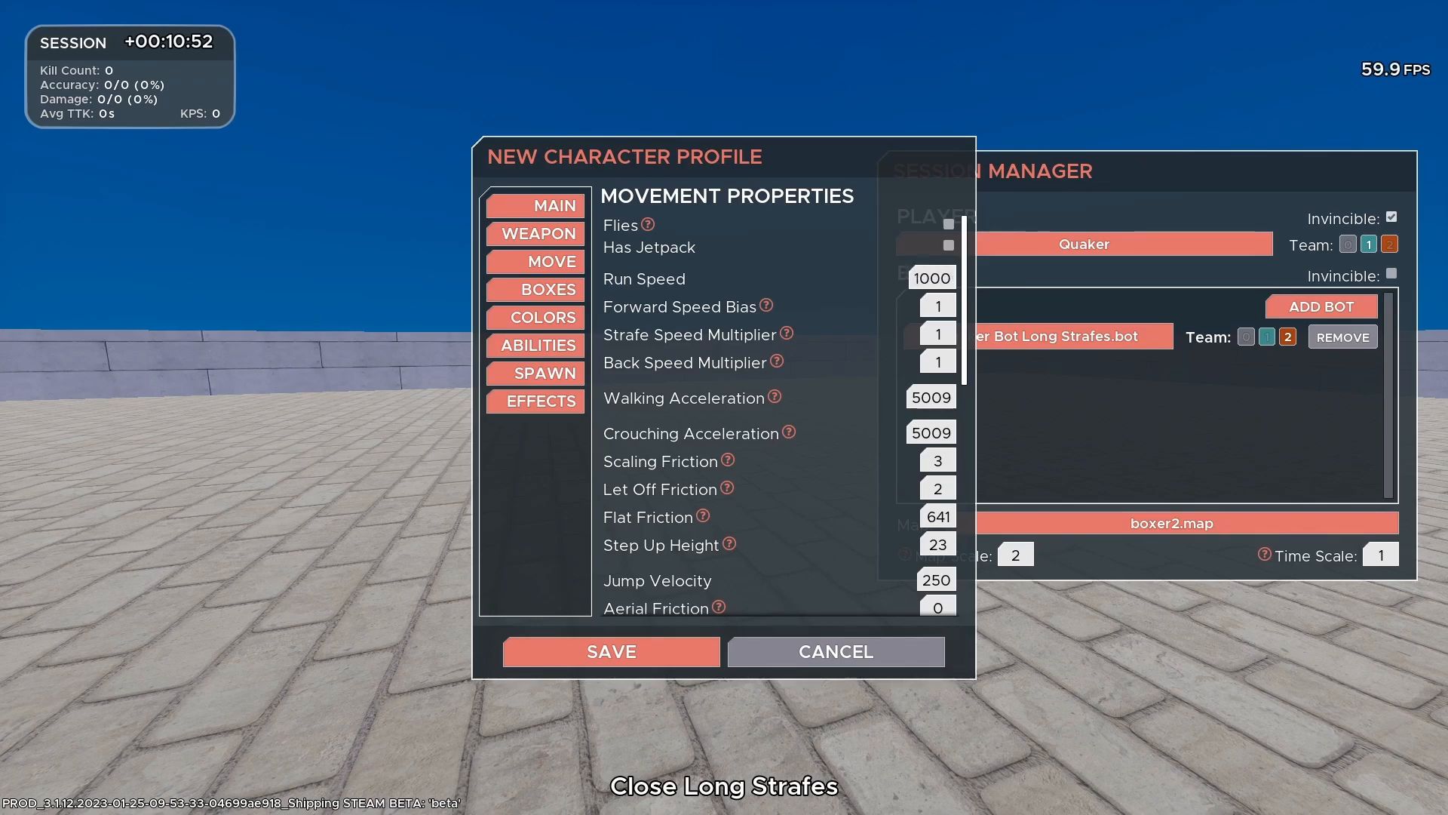
# Review the character's remaining movement, abilities, effects and bounding box properties, and save the profile.
pyautogui.scroll(-1, 777, 415)
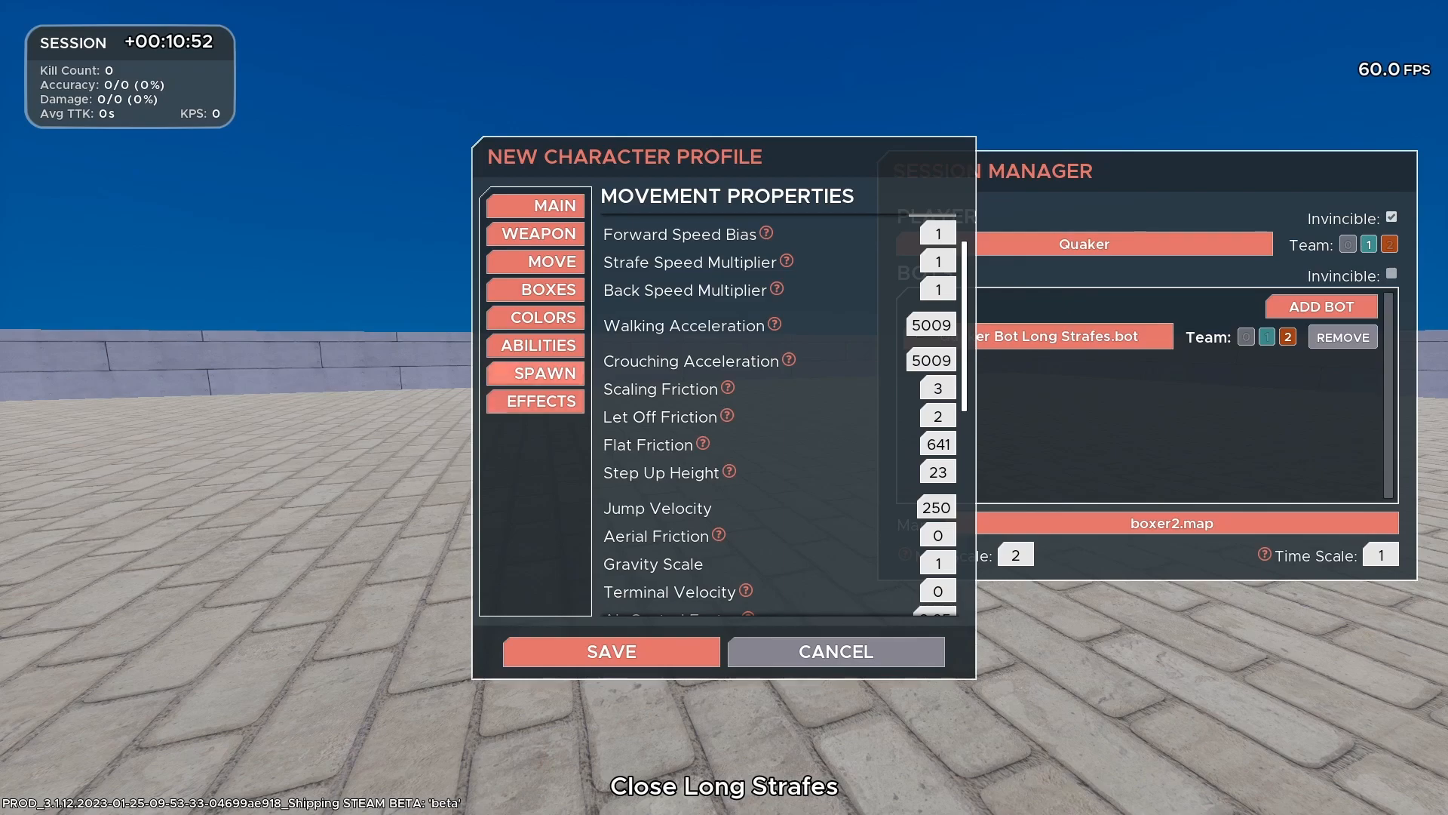
pyautogui.click(528, 373)
pyautogui.click(539, 344)
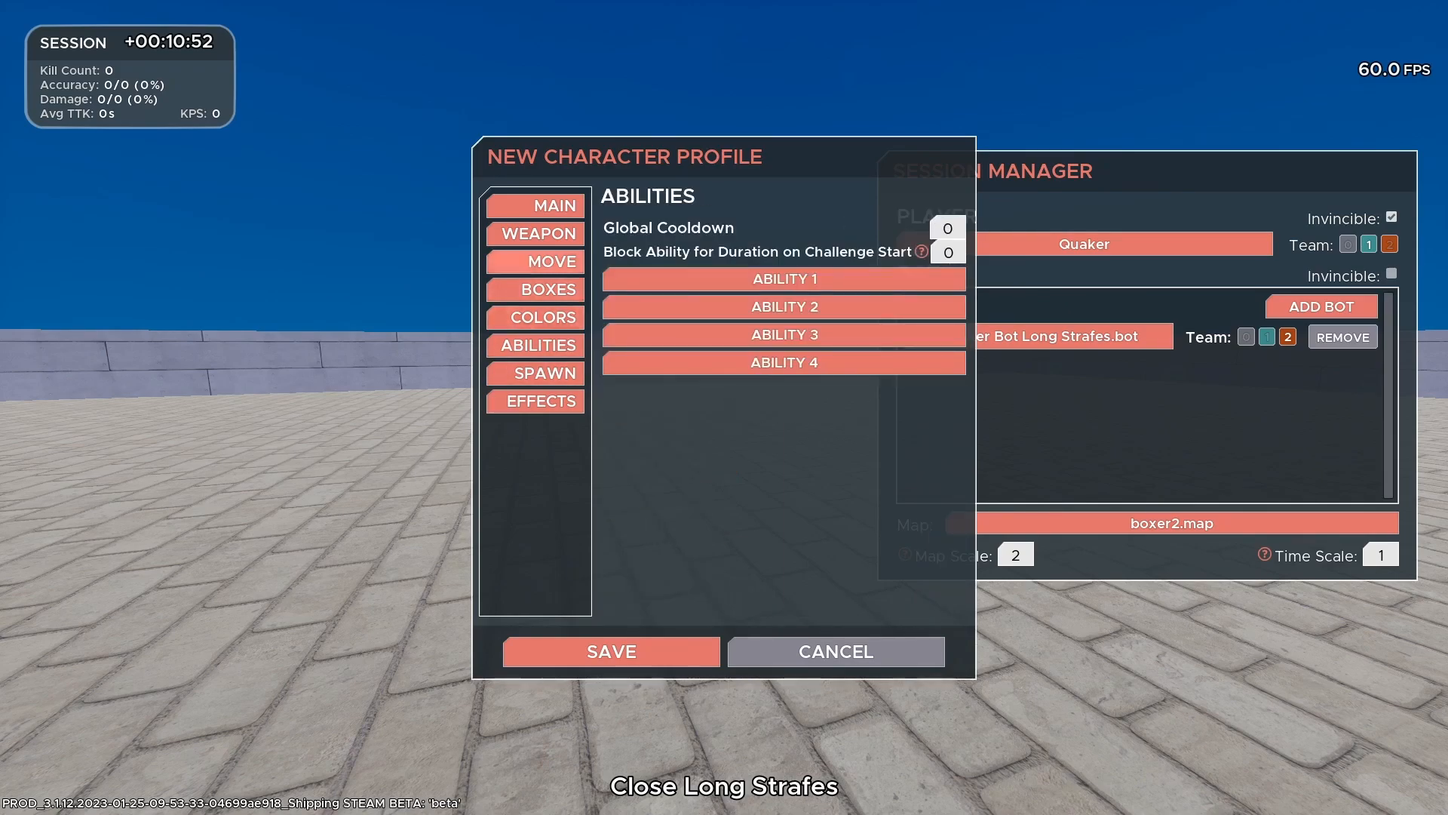
pyautogui.click(535, 400)
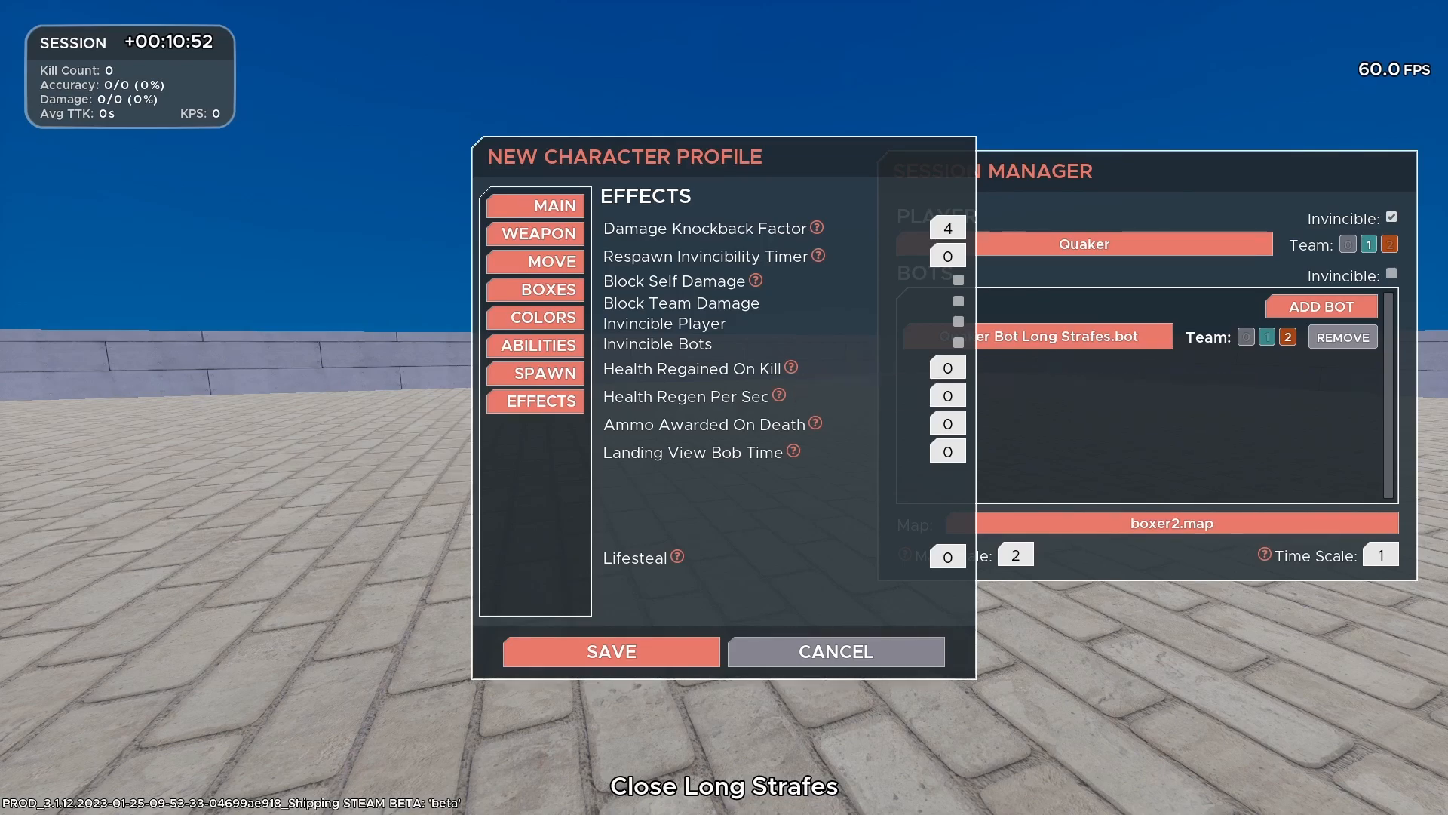
pyautogui.moveTo(791, 367)
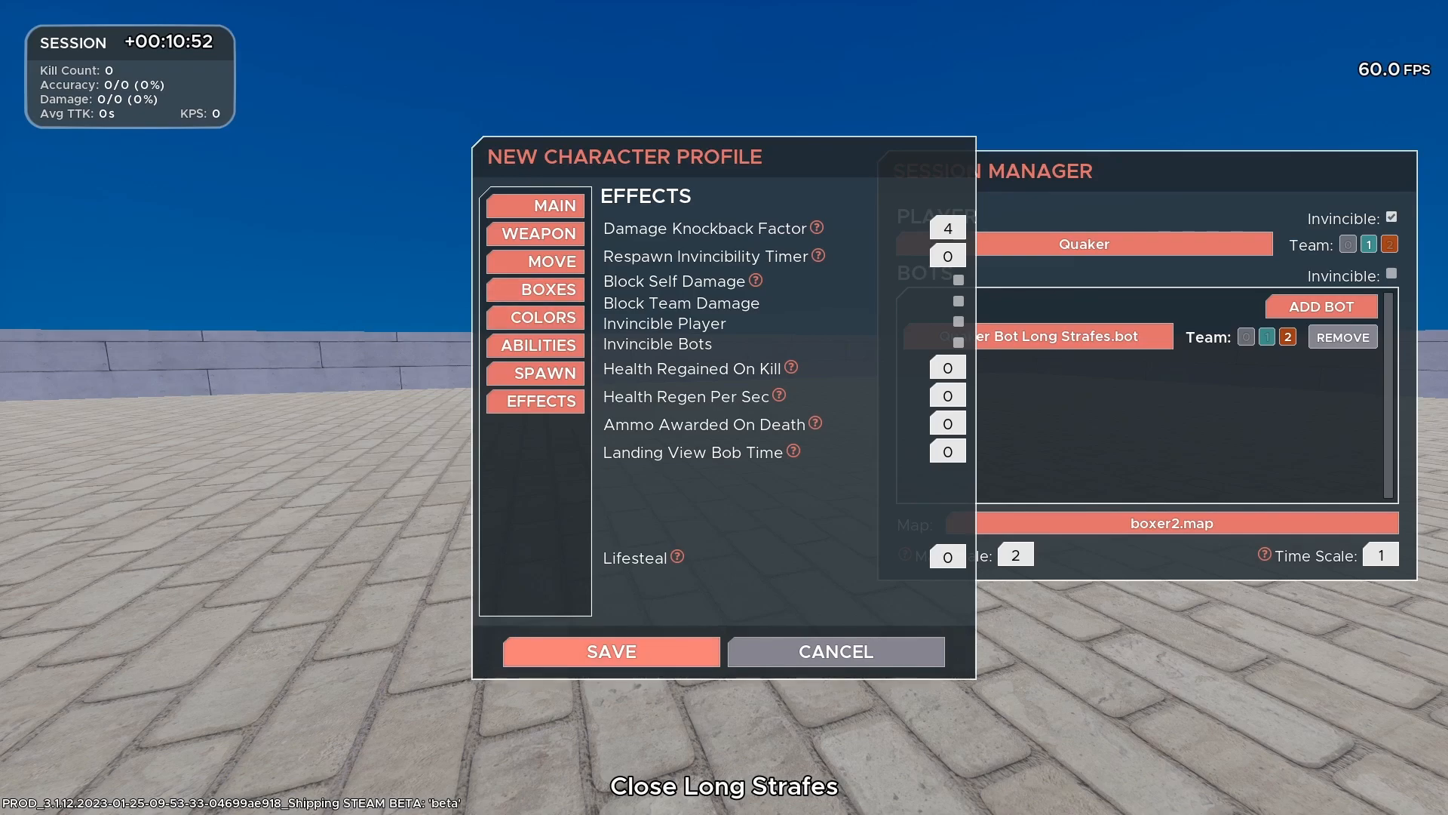
pyautogui.click(543, 289)
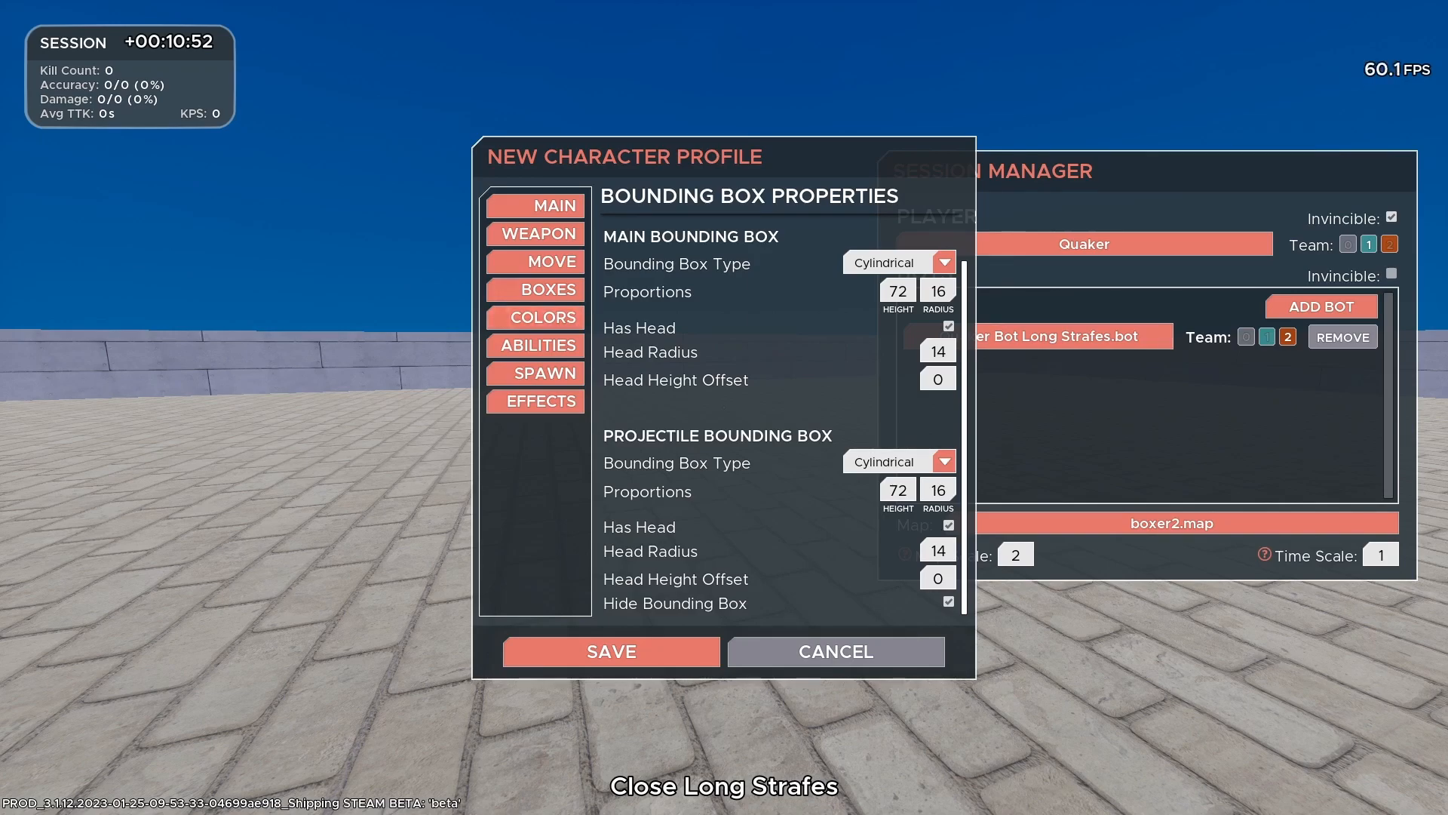
pyautogui.click(612, 652)
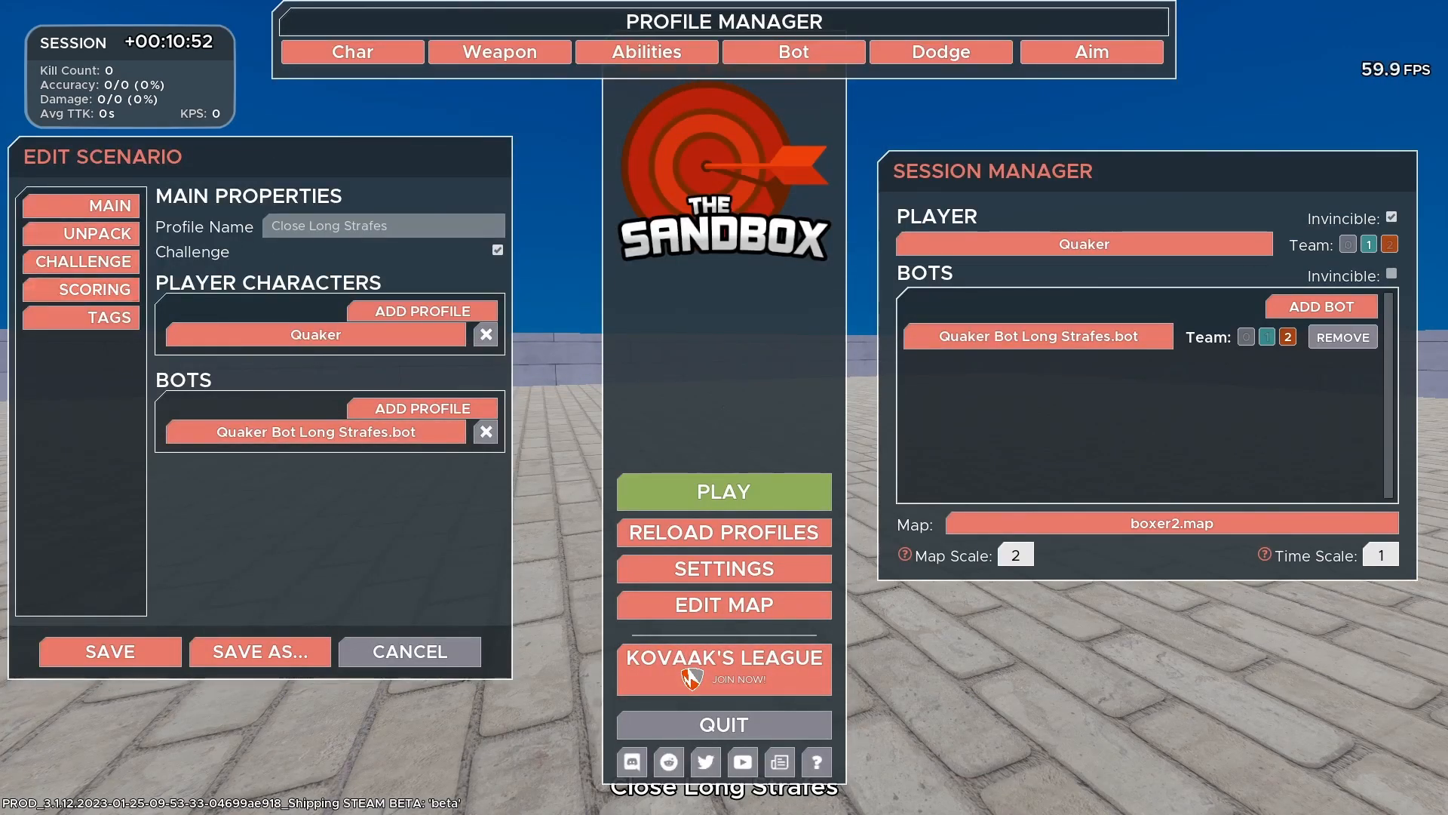
# Replace the scenario's Quaker Bot Long Strafes bot with an empty bot entry and search its profiles for "test".
pyautogui.click(485, 431)
pyautogui.click(422, 408)
pyautogui.click(318, 430)
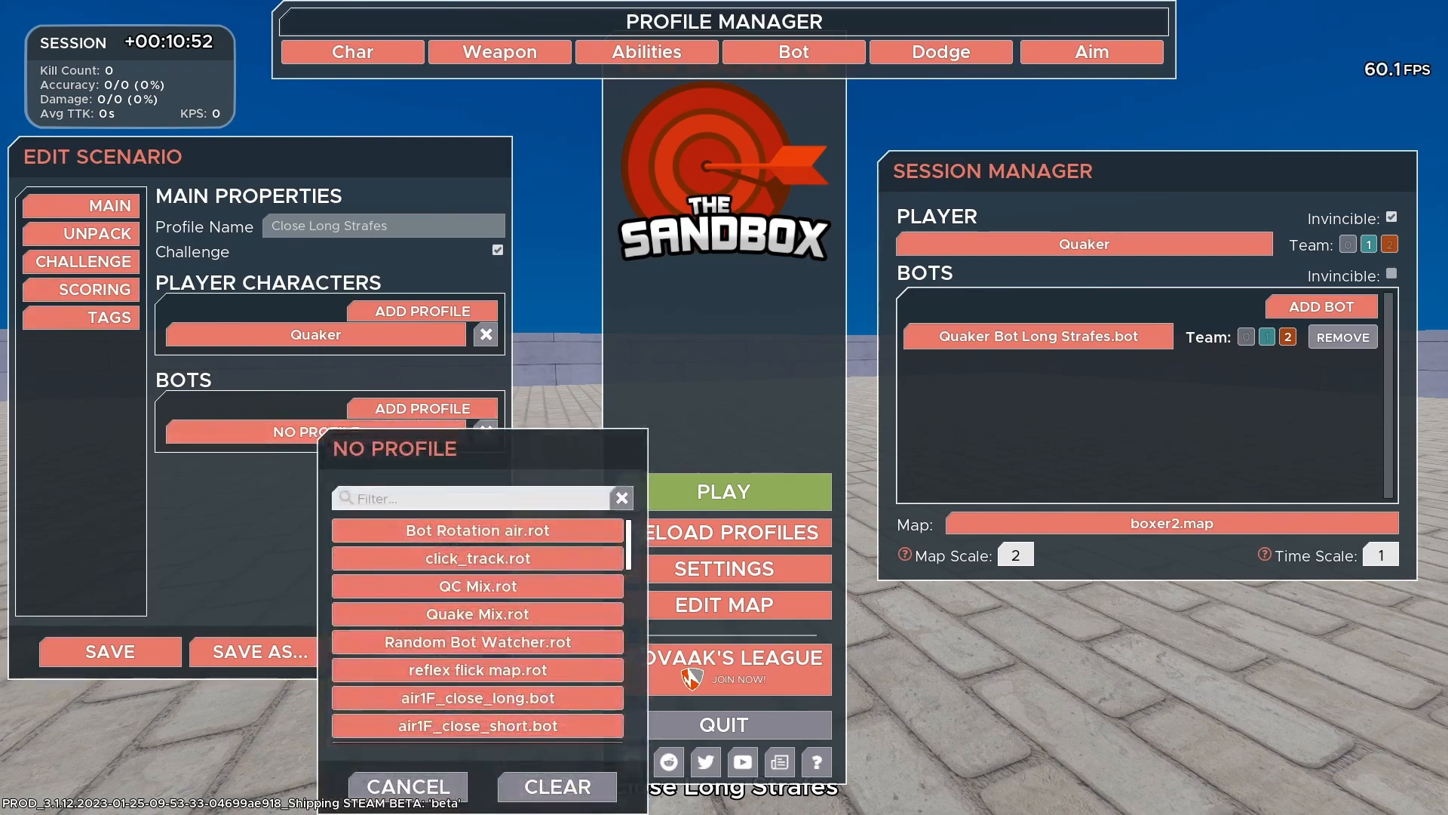
pyautogui.write('test')
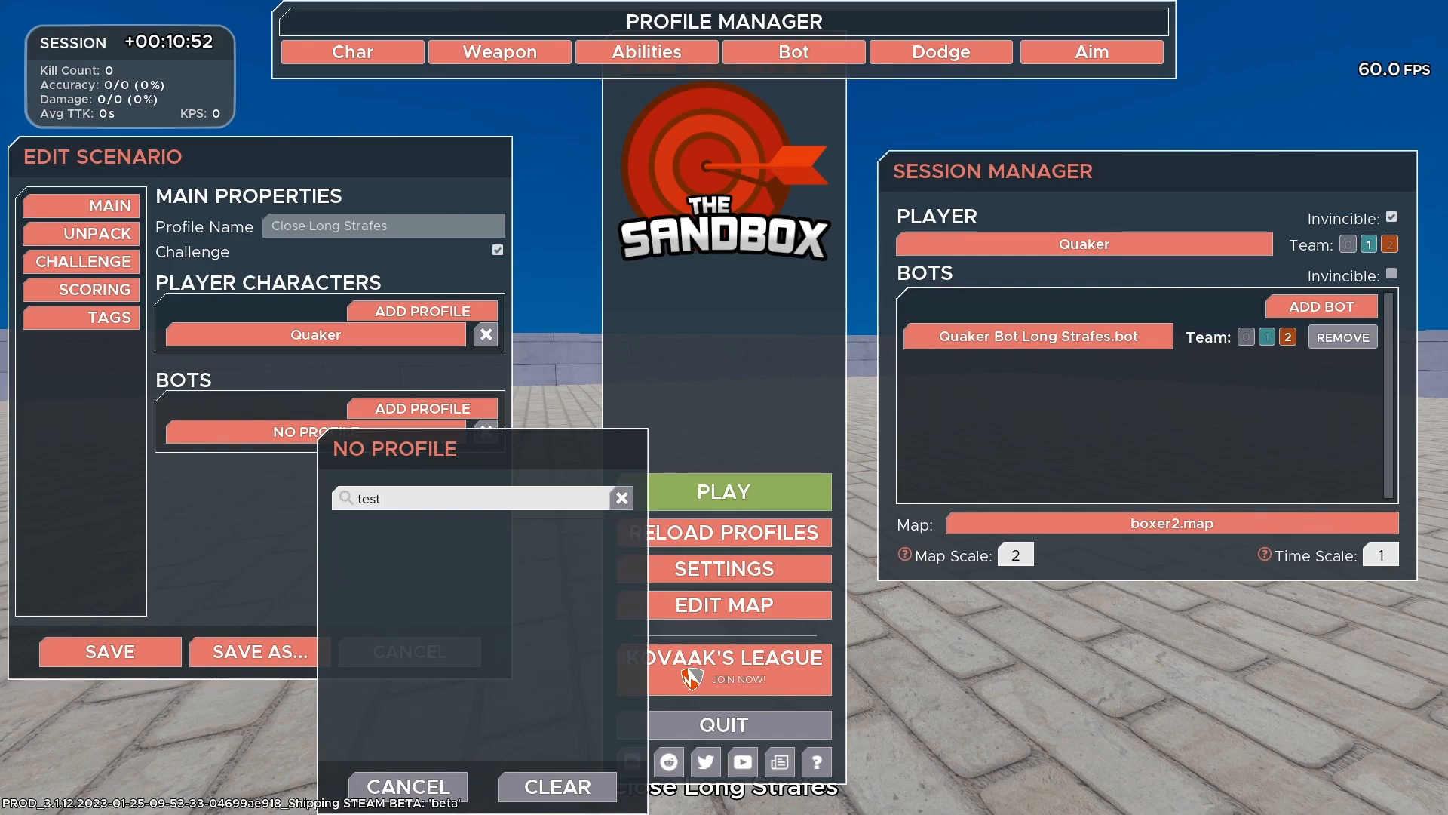
pyautogui.press('BackSpace')
pyautogui.press('BackSpace')
pyautogui.press('BackSpace')
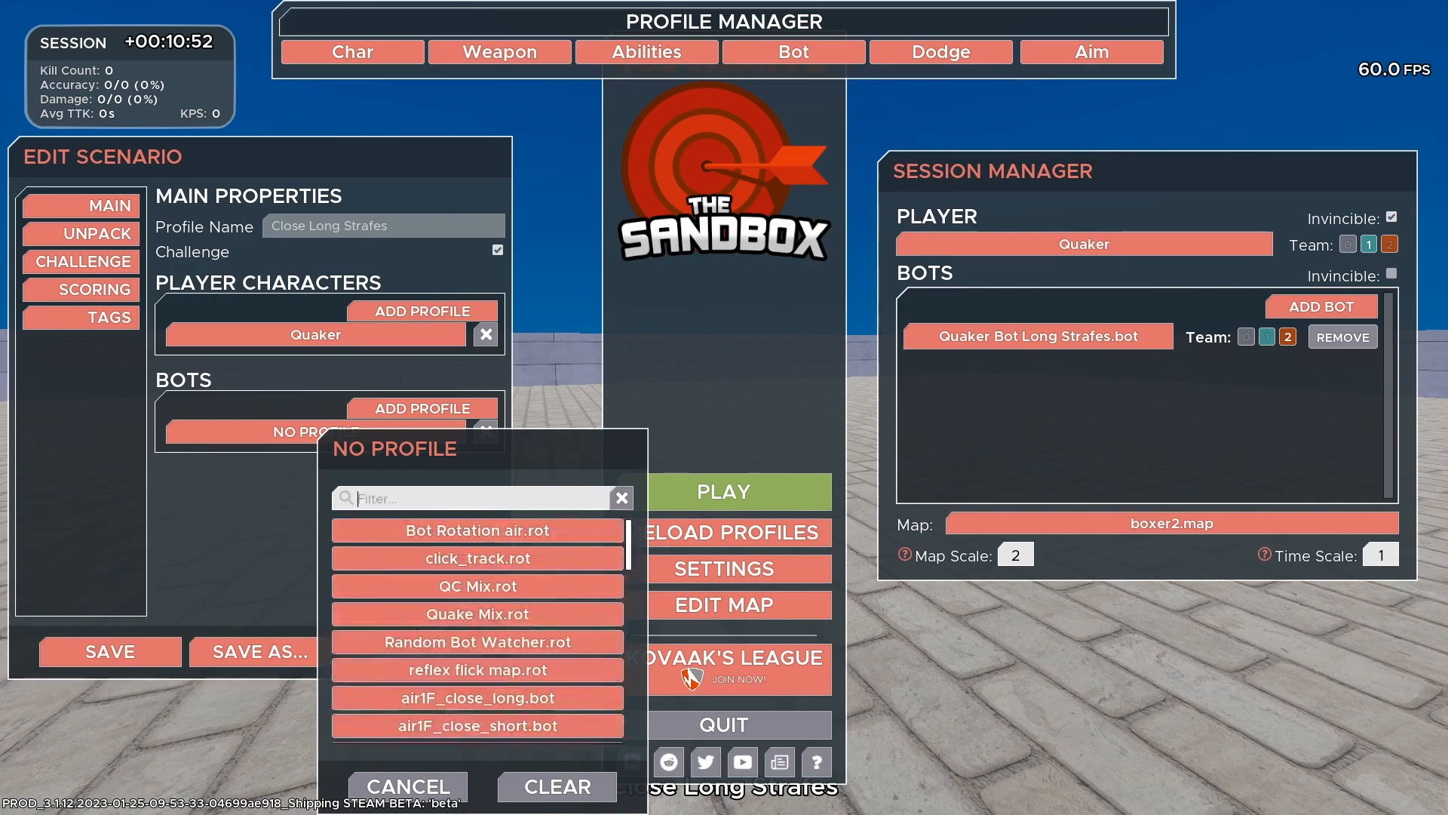
# Create a new bot profile named "test bot" and assign it the test bot character profile.
pyautogui.moveTo(794, 52)
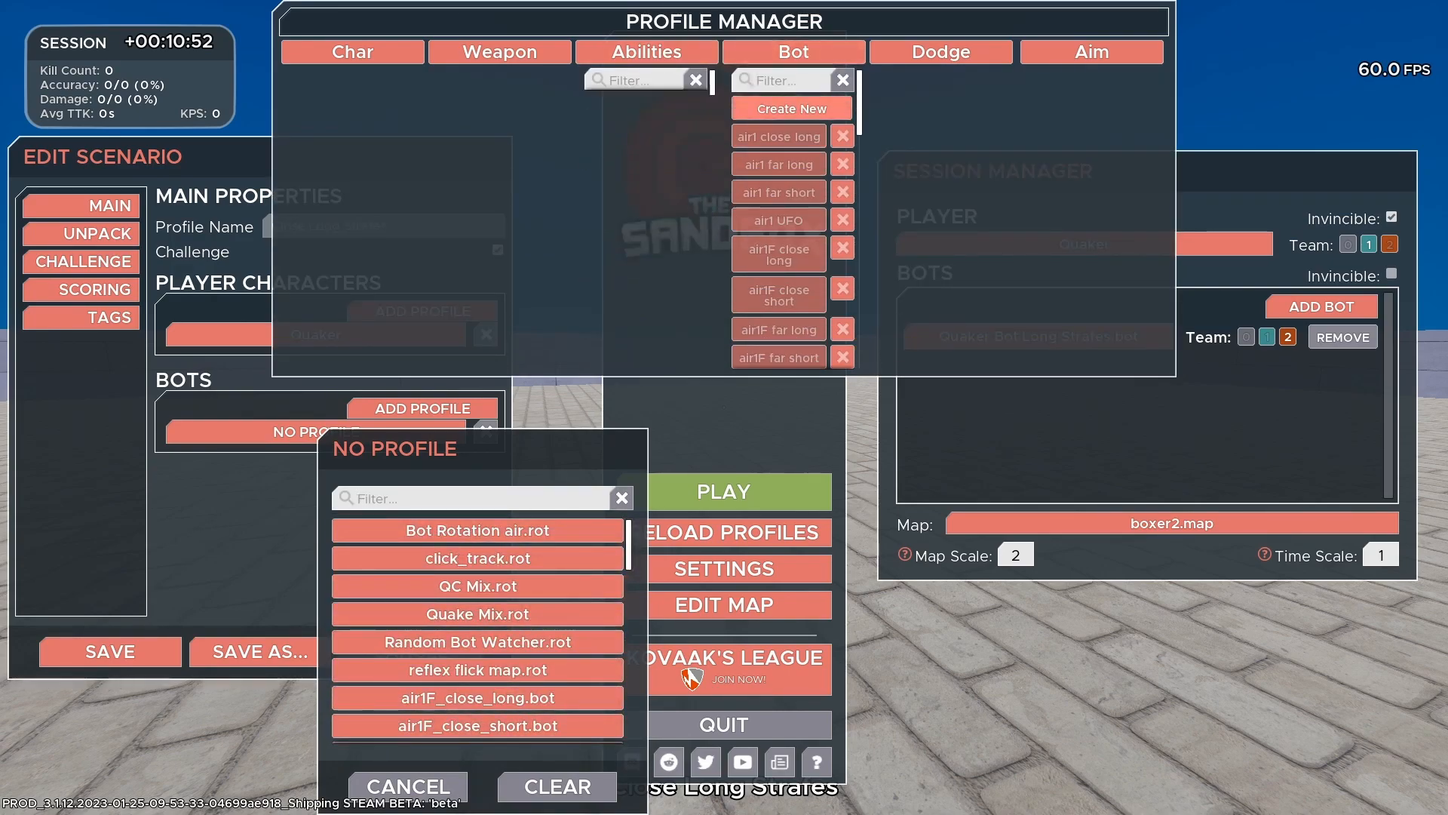
pyautogui.click(793, 108)
pyautogui.click(593, 452)
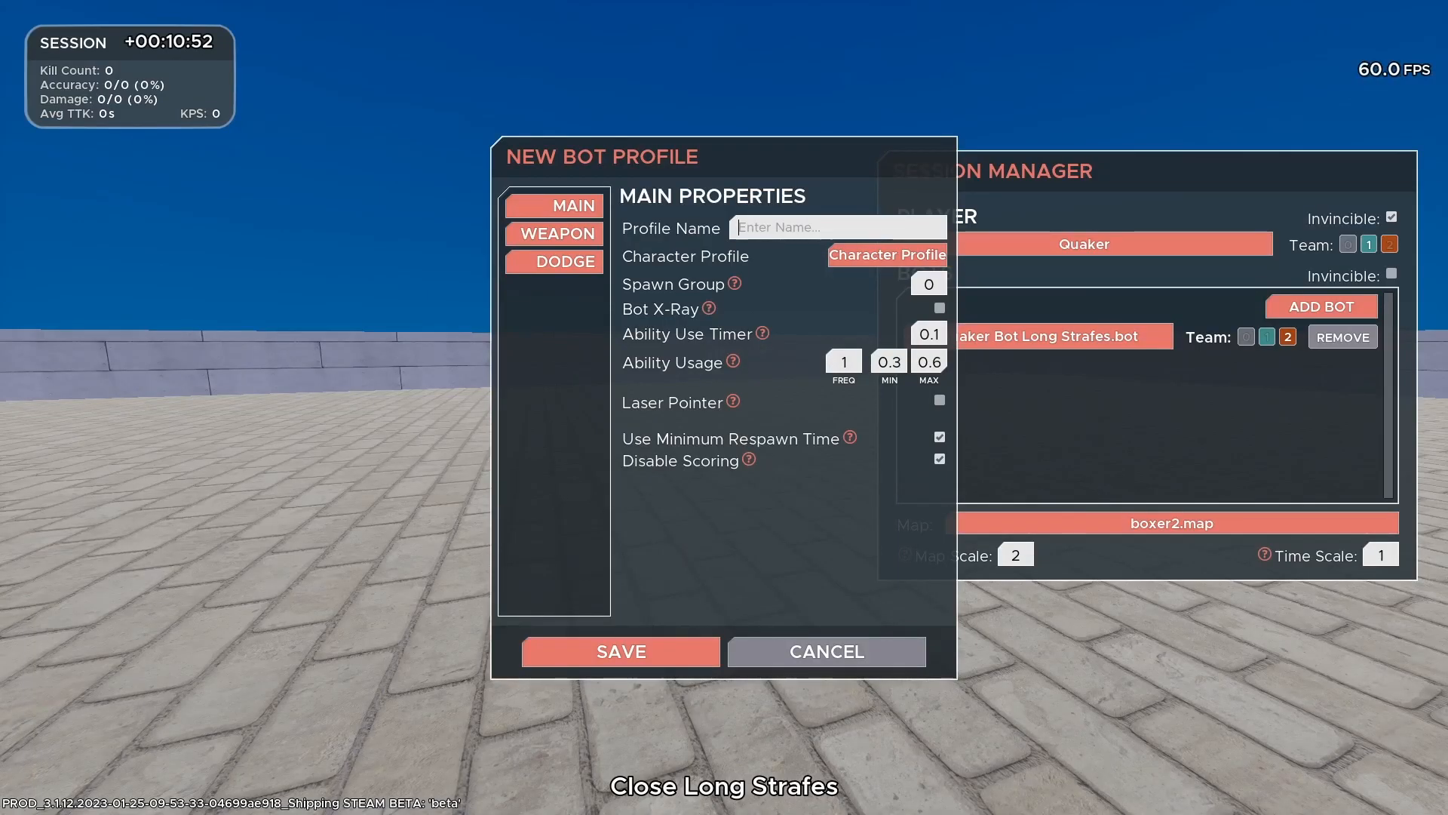
pyautogui.write('test bot')
pyautogui.click(887, 255)
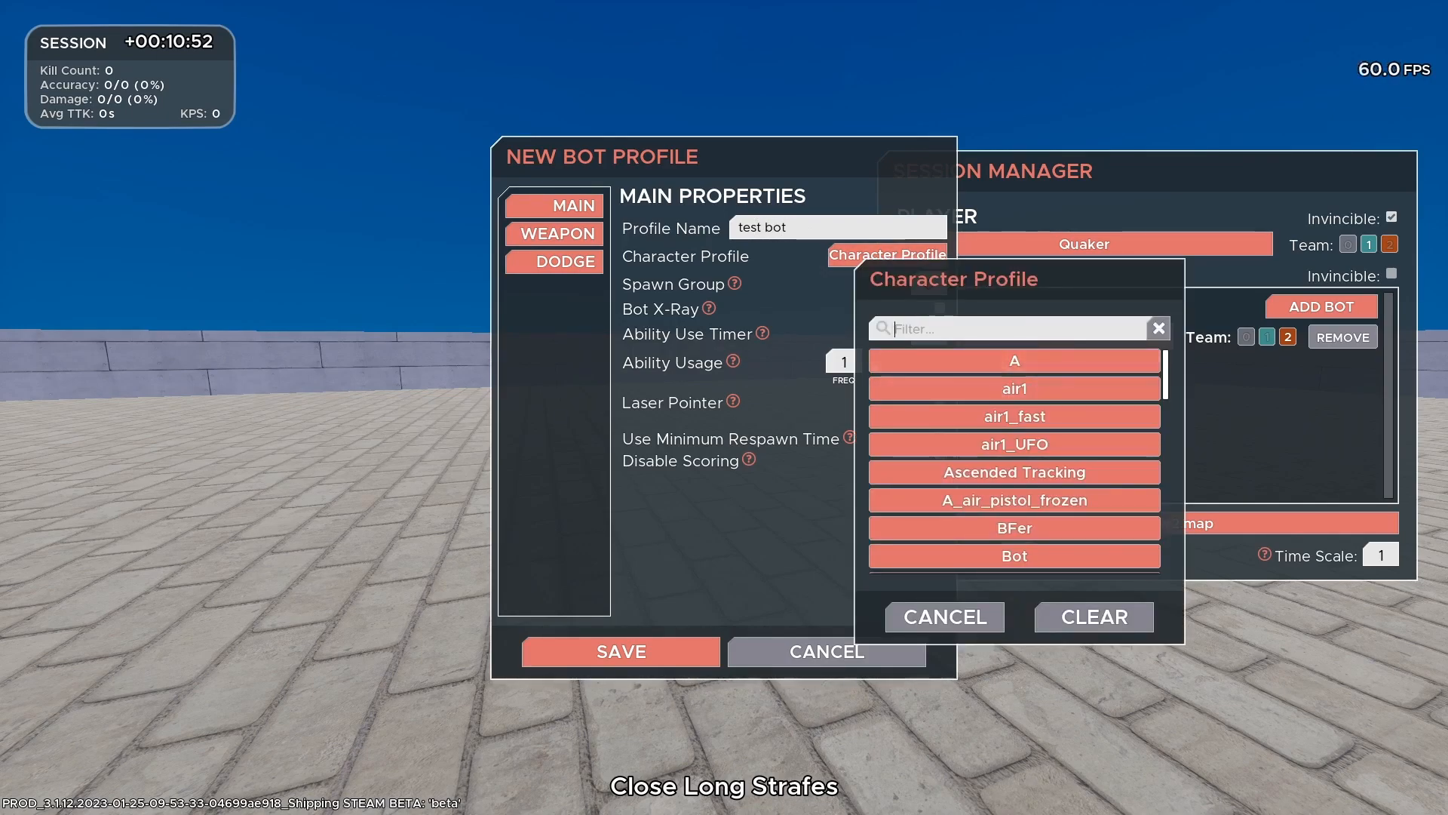
pyautogui.write('test')
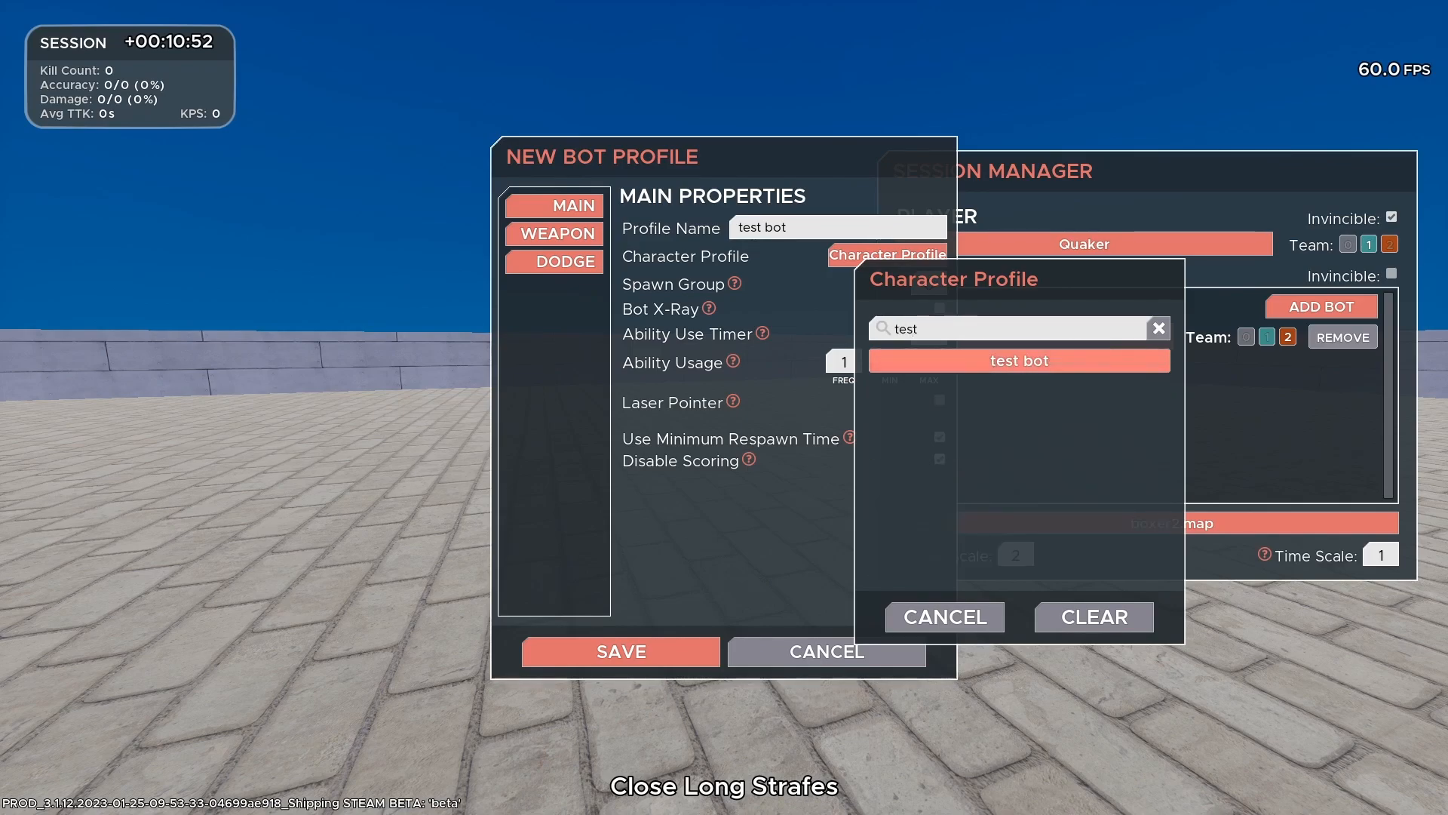
pyautogui.click(1014, 360)
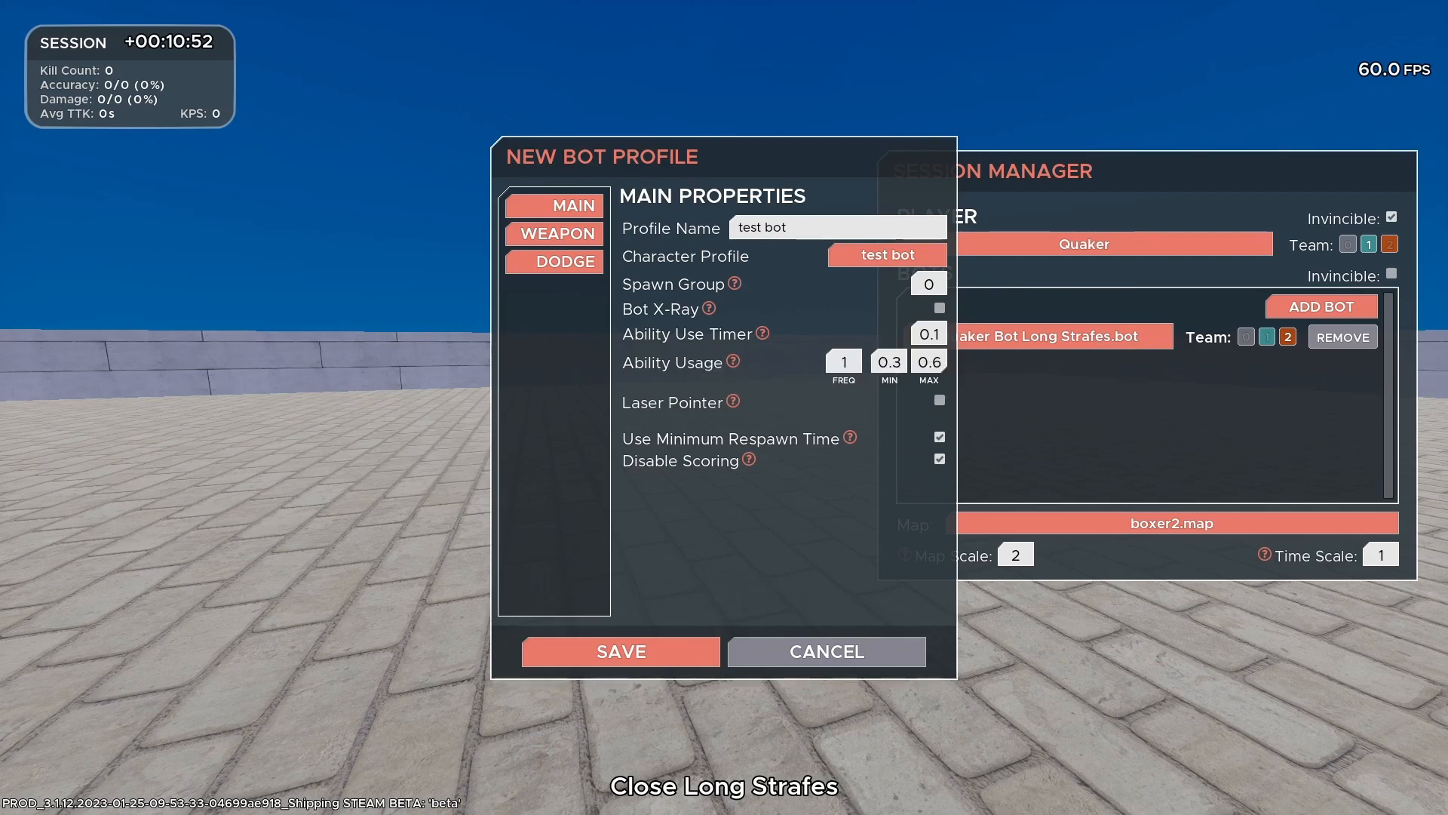
# Enable No Aiming/Shooting in the bot profile's weapon properties.
pyautogui.click(558, 233)
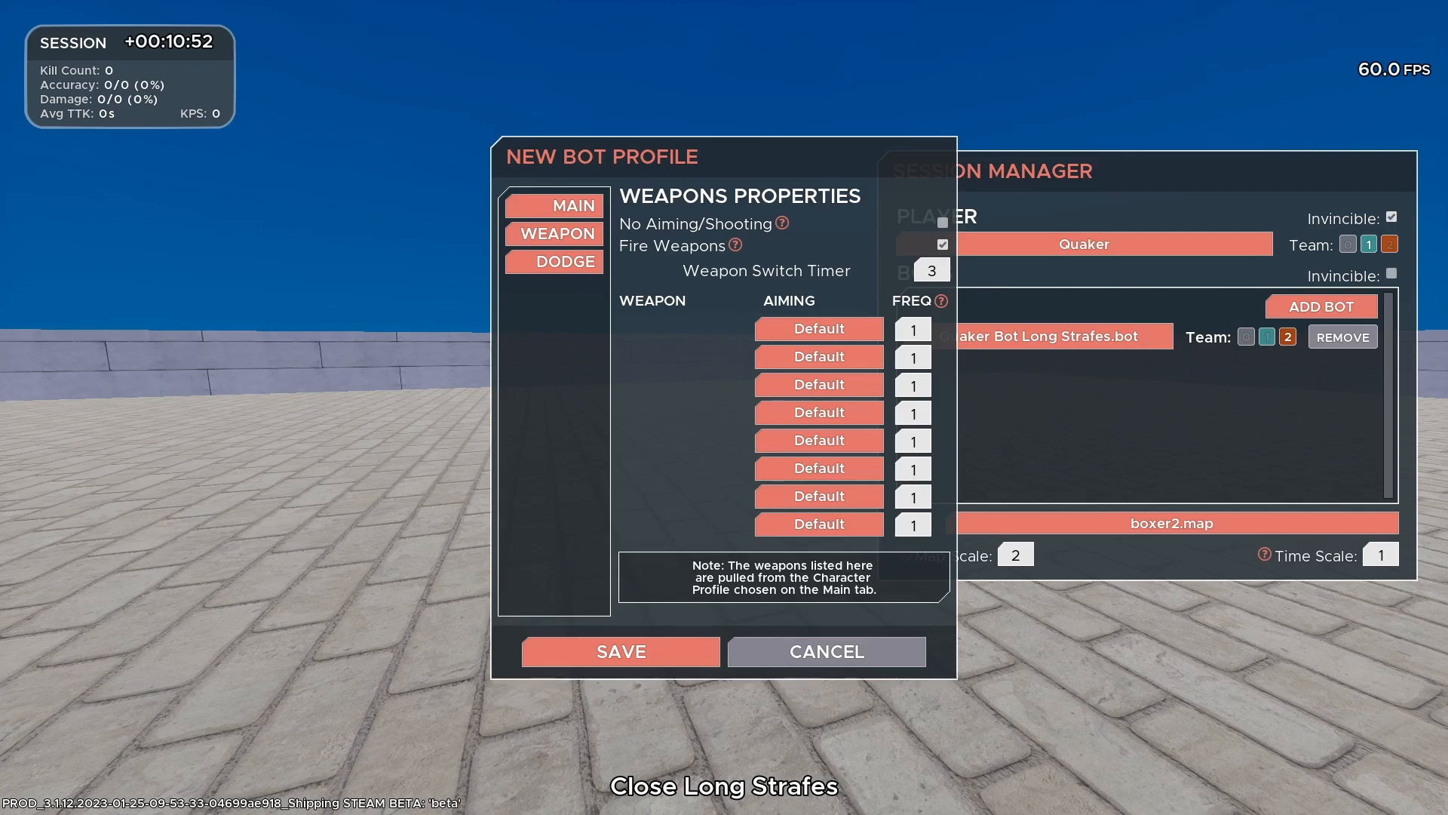
pyautogui.click(943, 223)
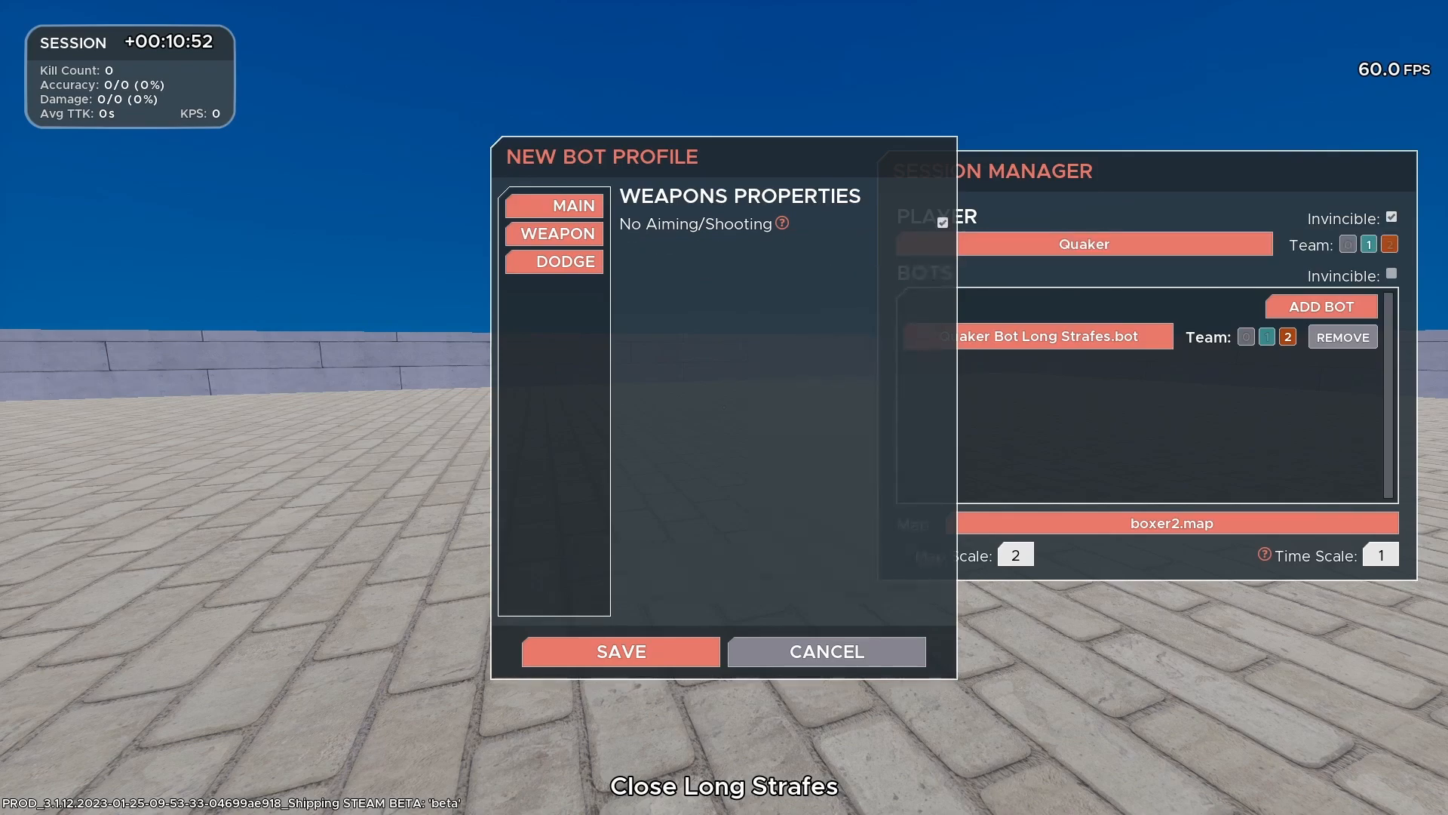
pyautogui.click(943, 222)
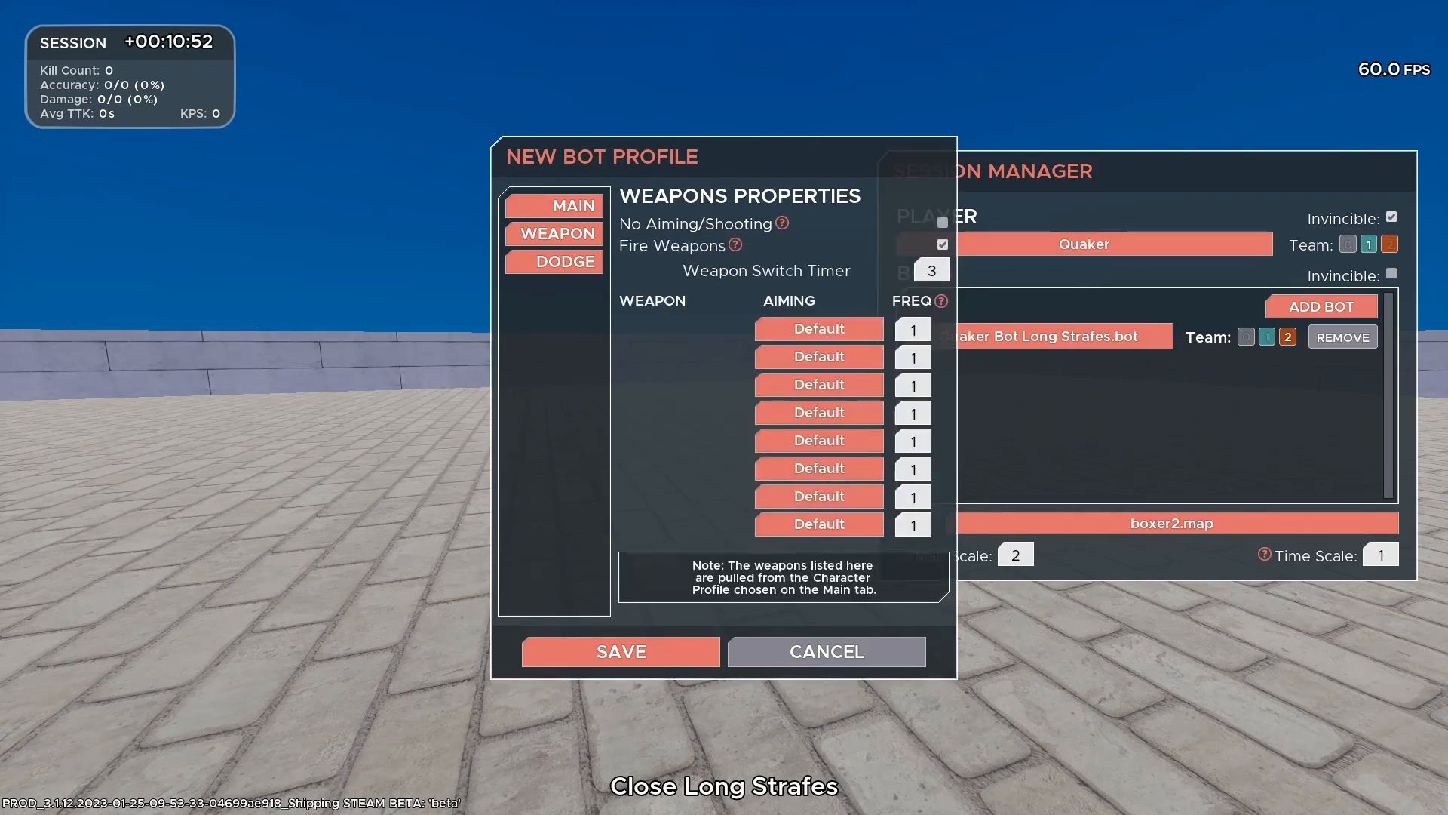
pyautogui.click(943, 223)
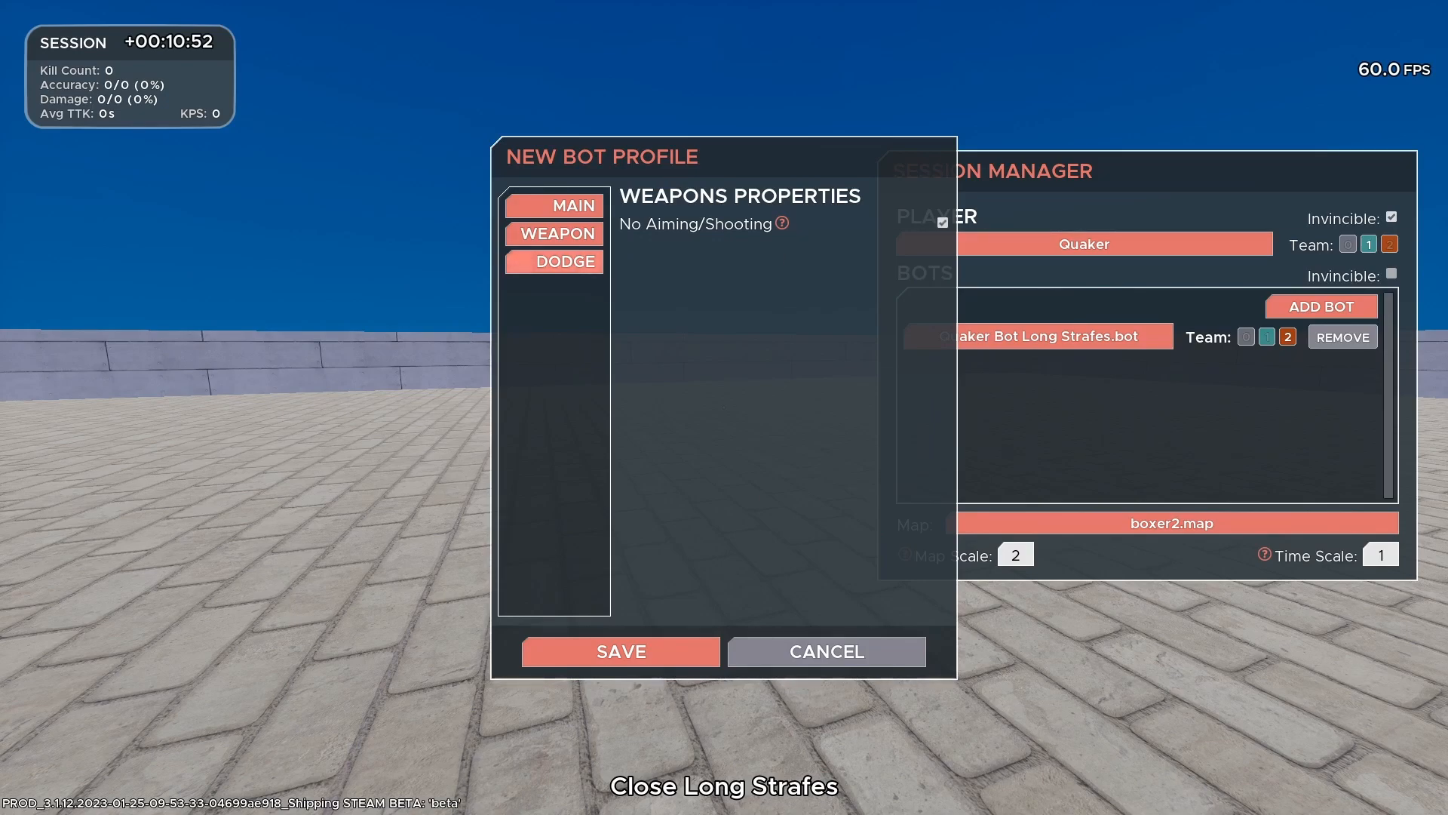
# Add the Circle Strafe dodge profile to the bot's dodging properties and save the bot profile.
pyautogui.click(558, 261)
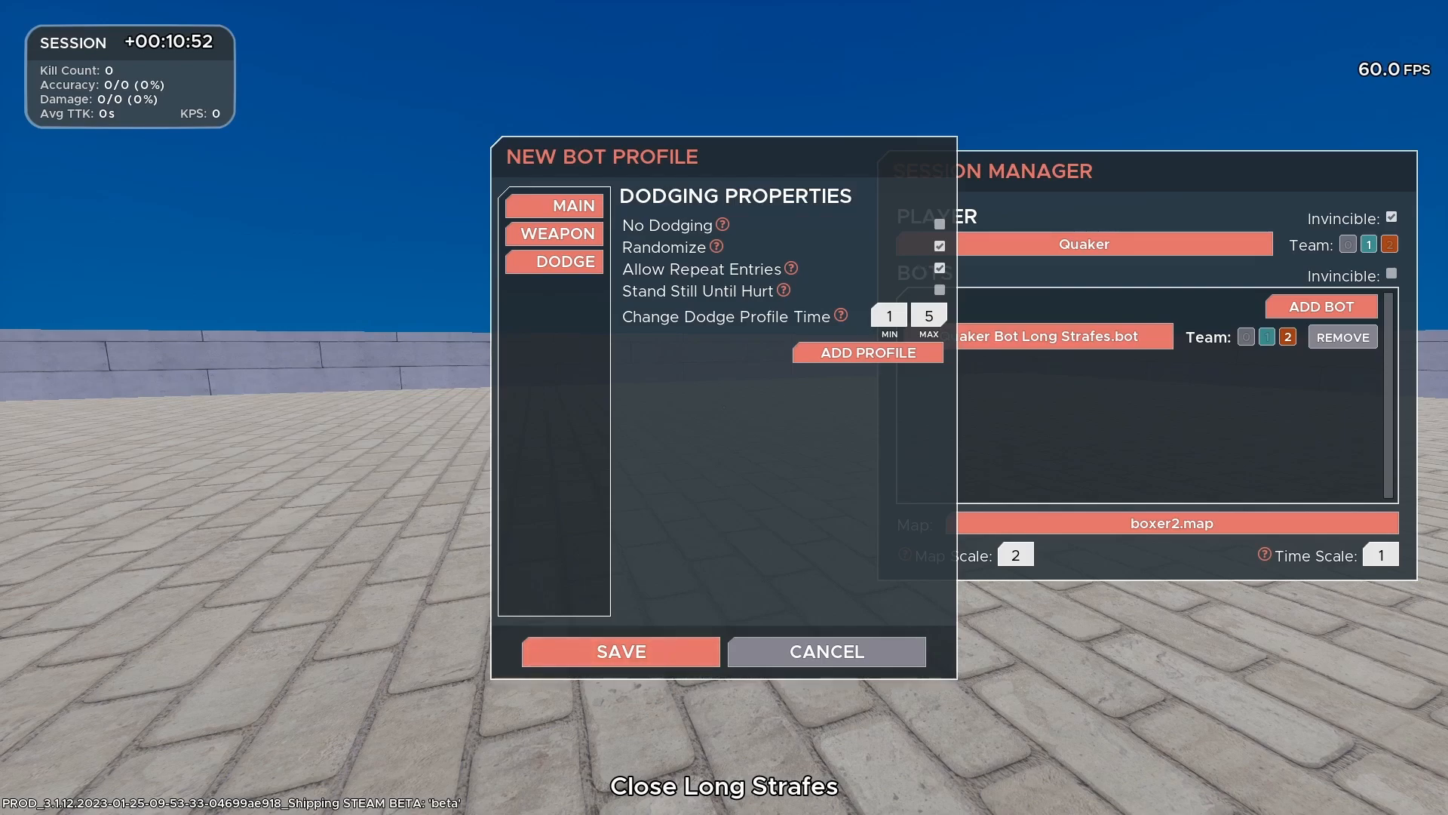
pyautogui.click(621, 651)
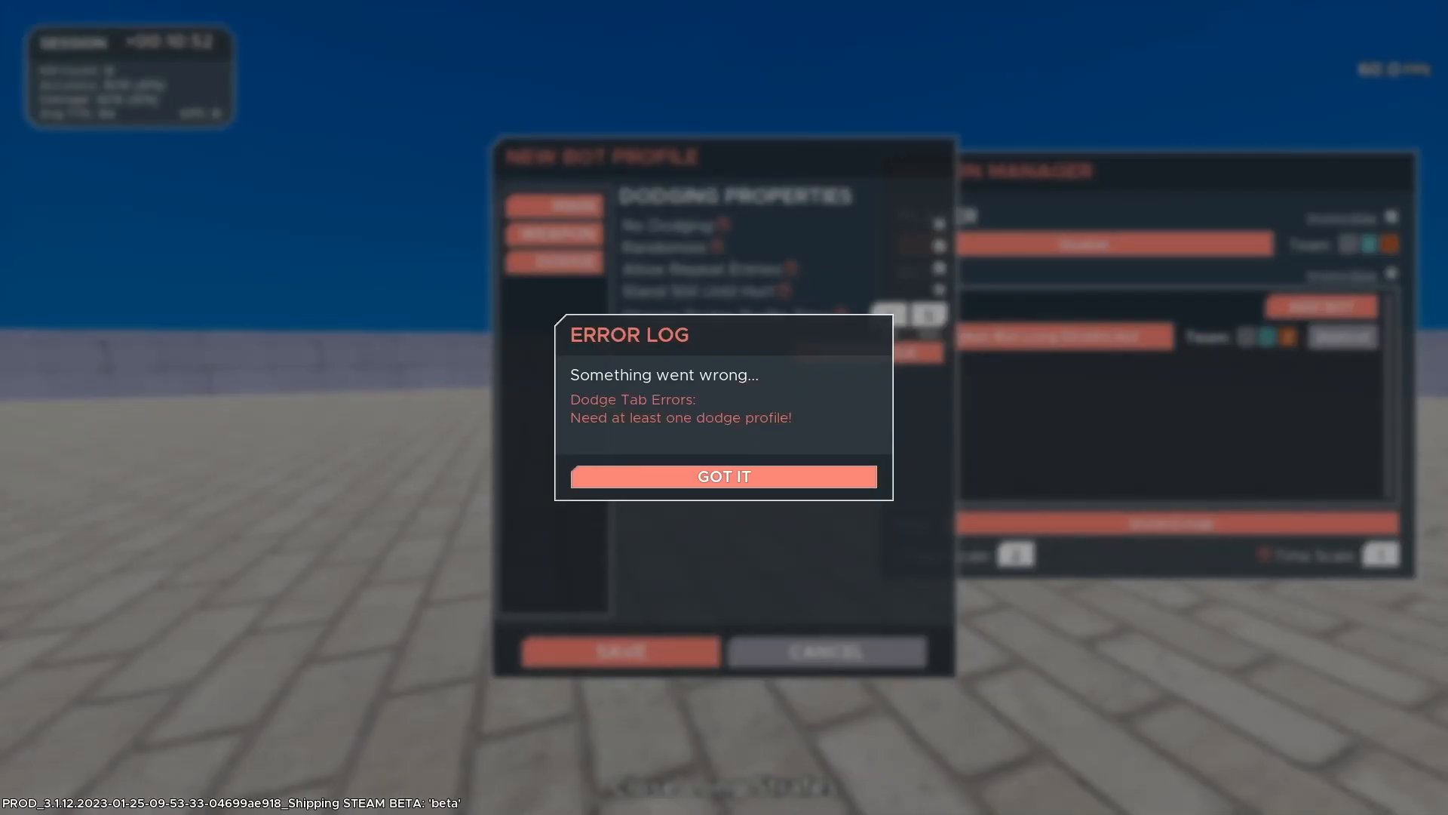
pyautogui.click(725, 476)
pyautogui.click(869, 352)
pyautogui.click(770, 375)
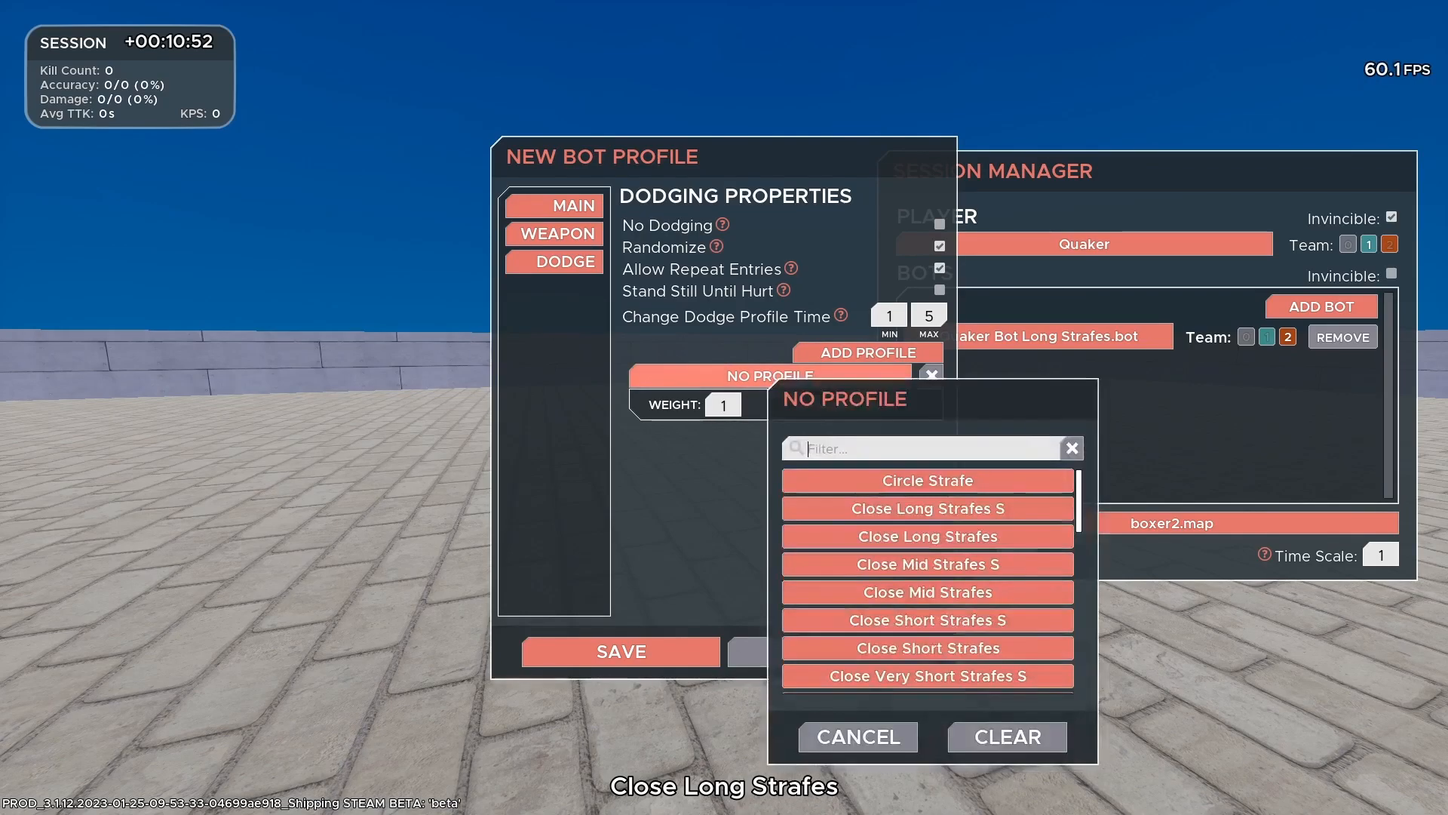
pyautogui.scroll(-3, 928, 512)
pyautogui.scroll(2, 928, 512)
pyautogui.scroll(1, 928, 513)
pyautogui.click(928, 483)
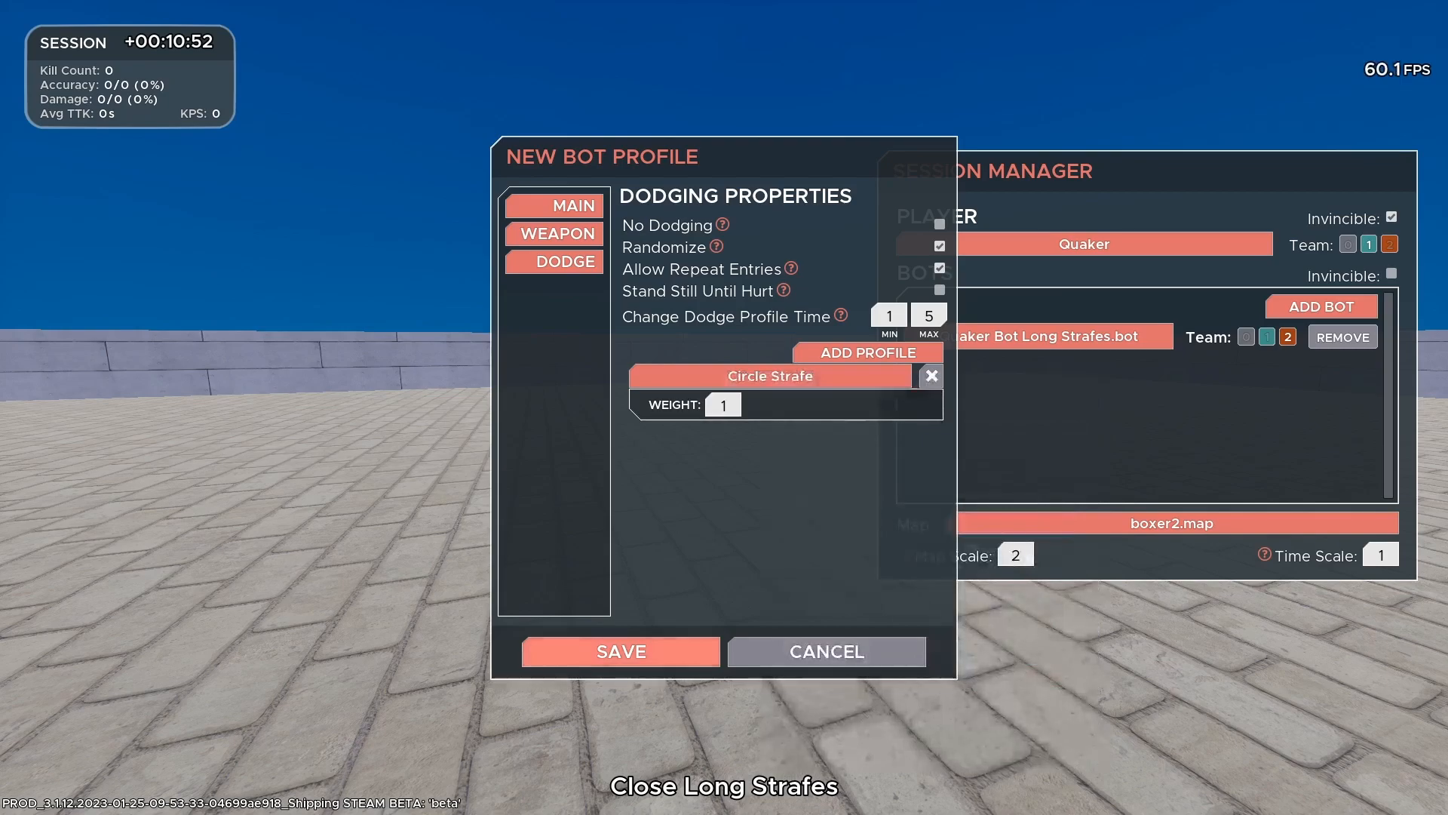
pyautogui.click(621, 651)
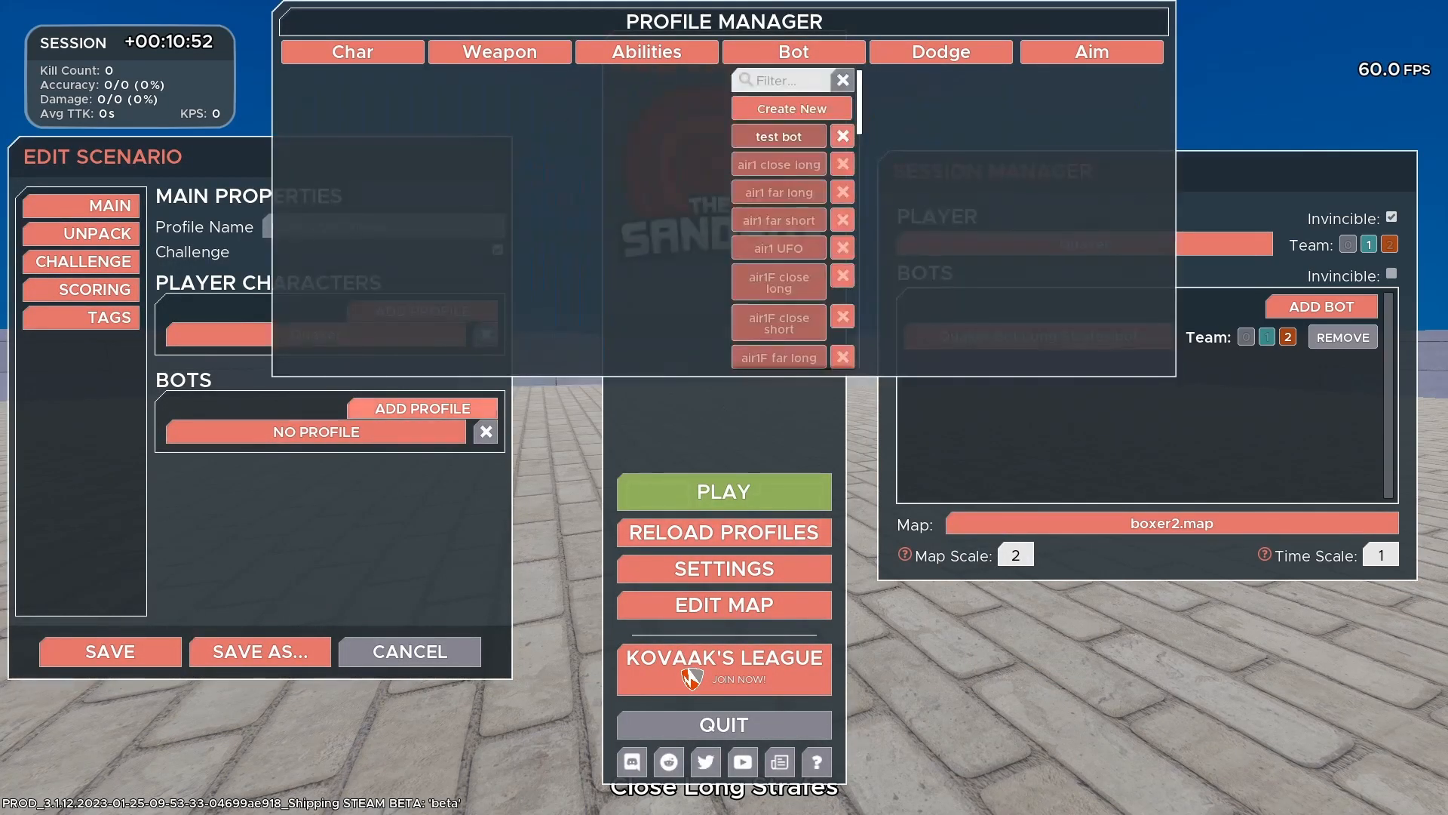
# Reopen the map editor and change the character profile of the spawn point on the brick floor to test bot.
pyautogui.click(724, 605)
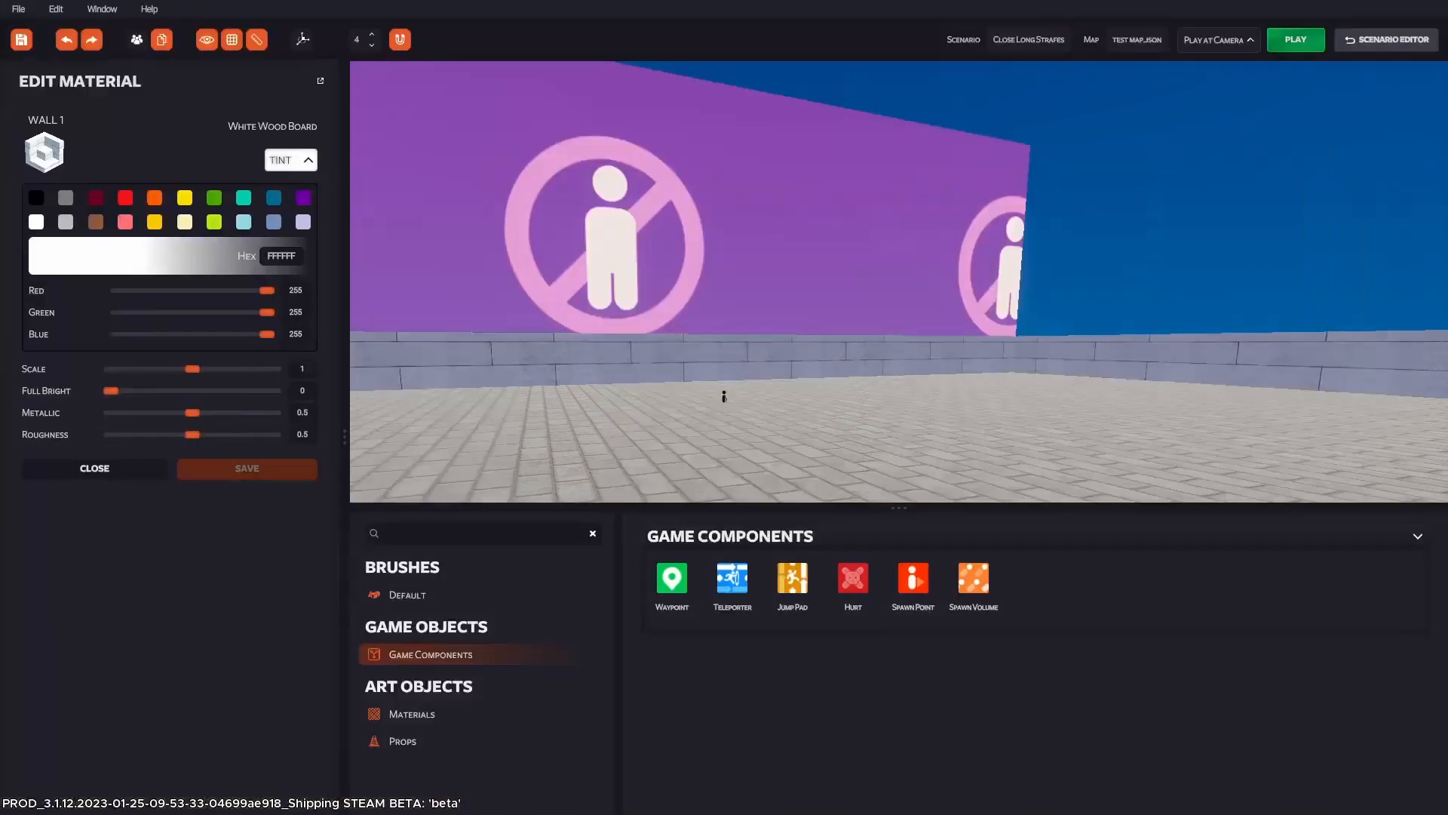
pyautogui.press('w')
pyautogui.moveTo(725, 408); pyautogui.dragTo(725, 529, button='right')
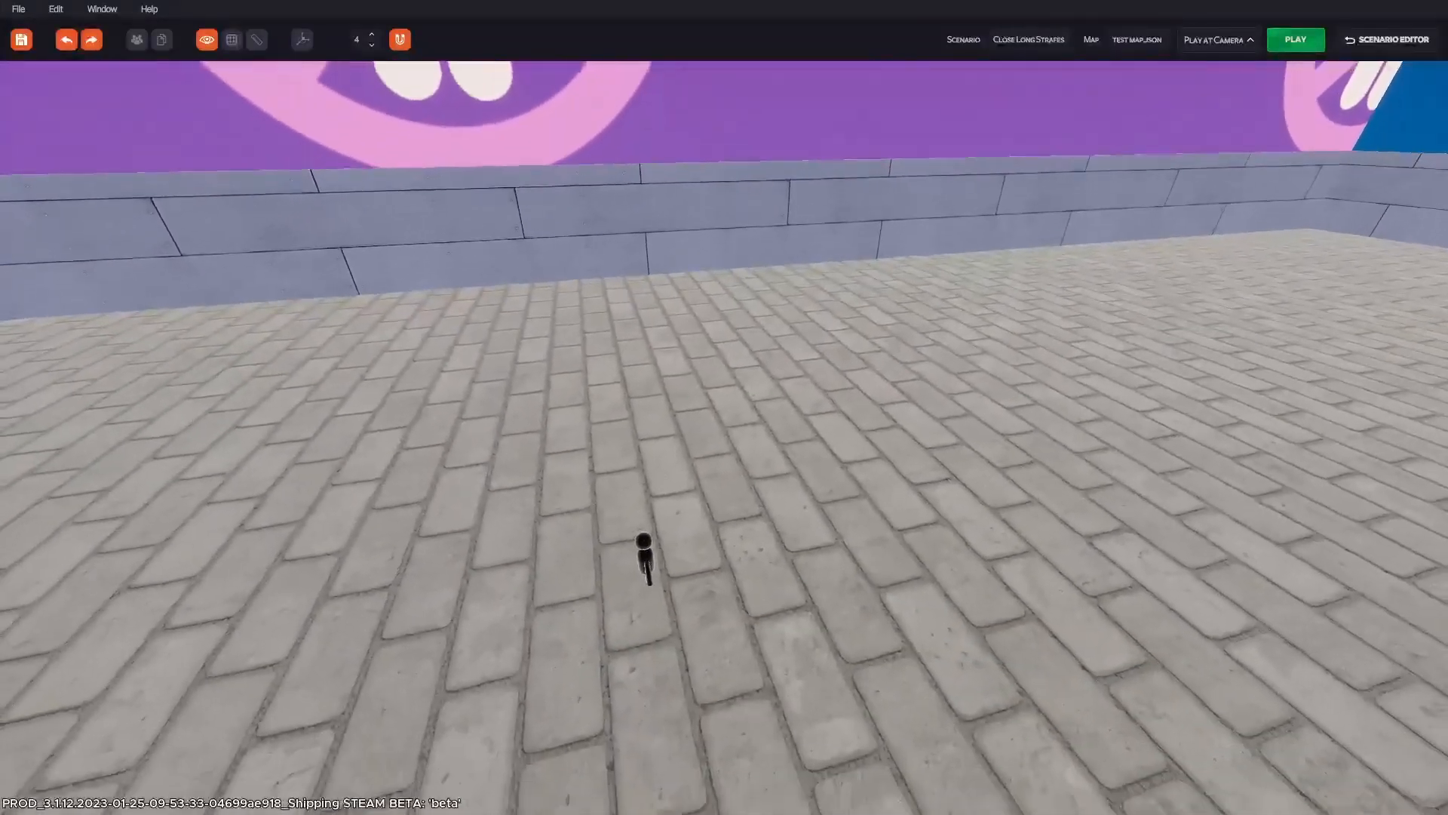
pyautogui.moveTo(724, 408); pyautogui.dragTo(724, 453, button='right')
pyautogui.click(657, 441)
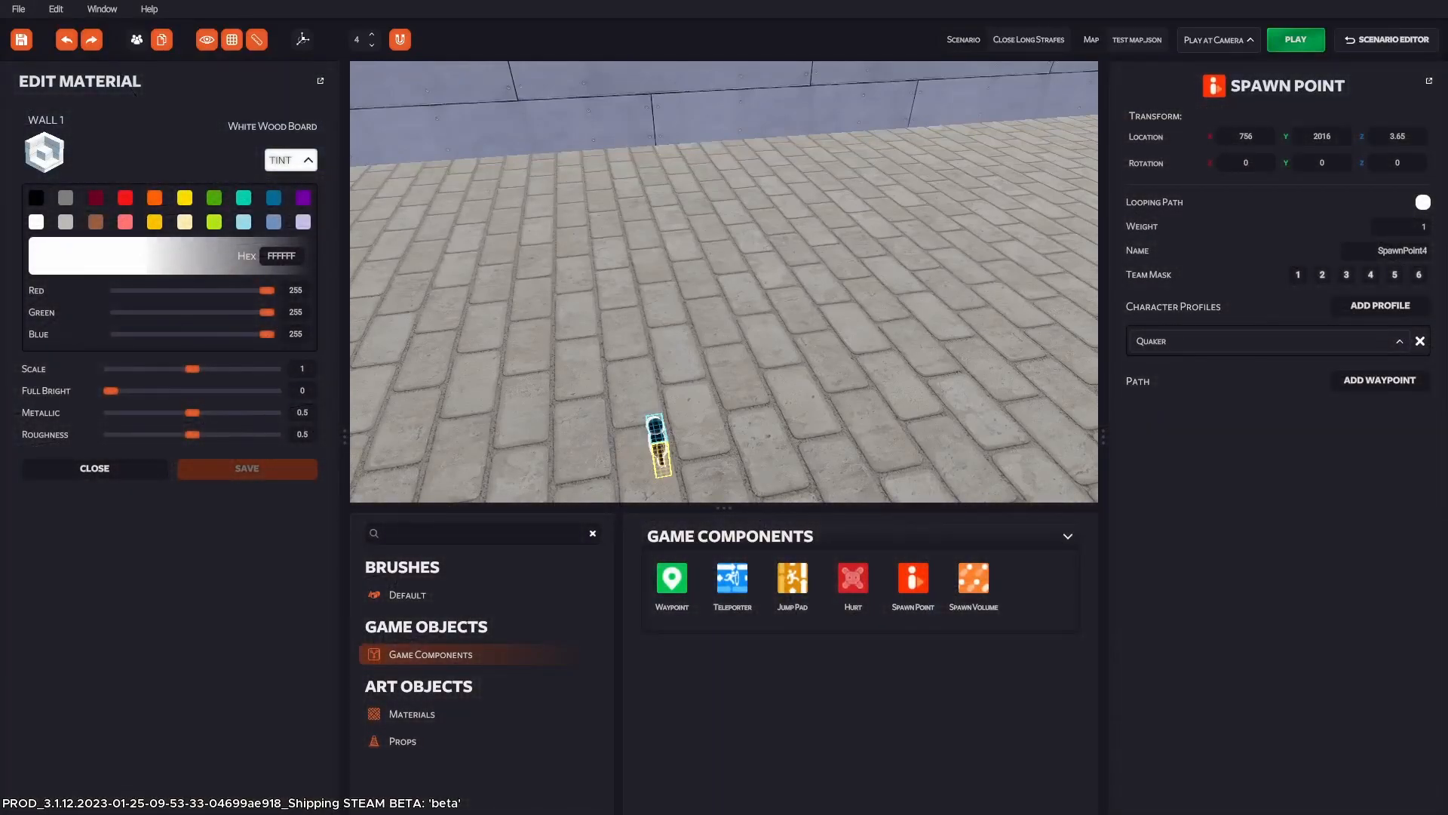
pyautogui.click(1268, 341)
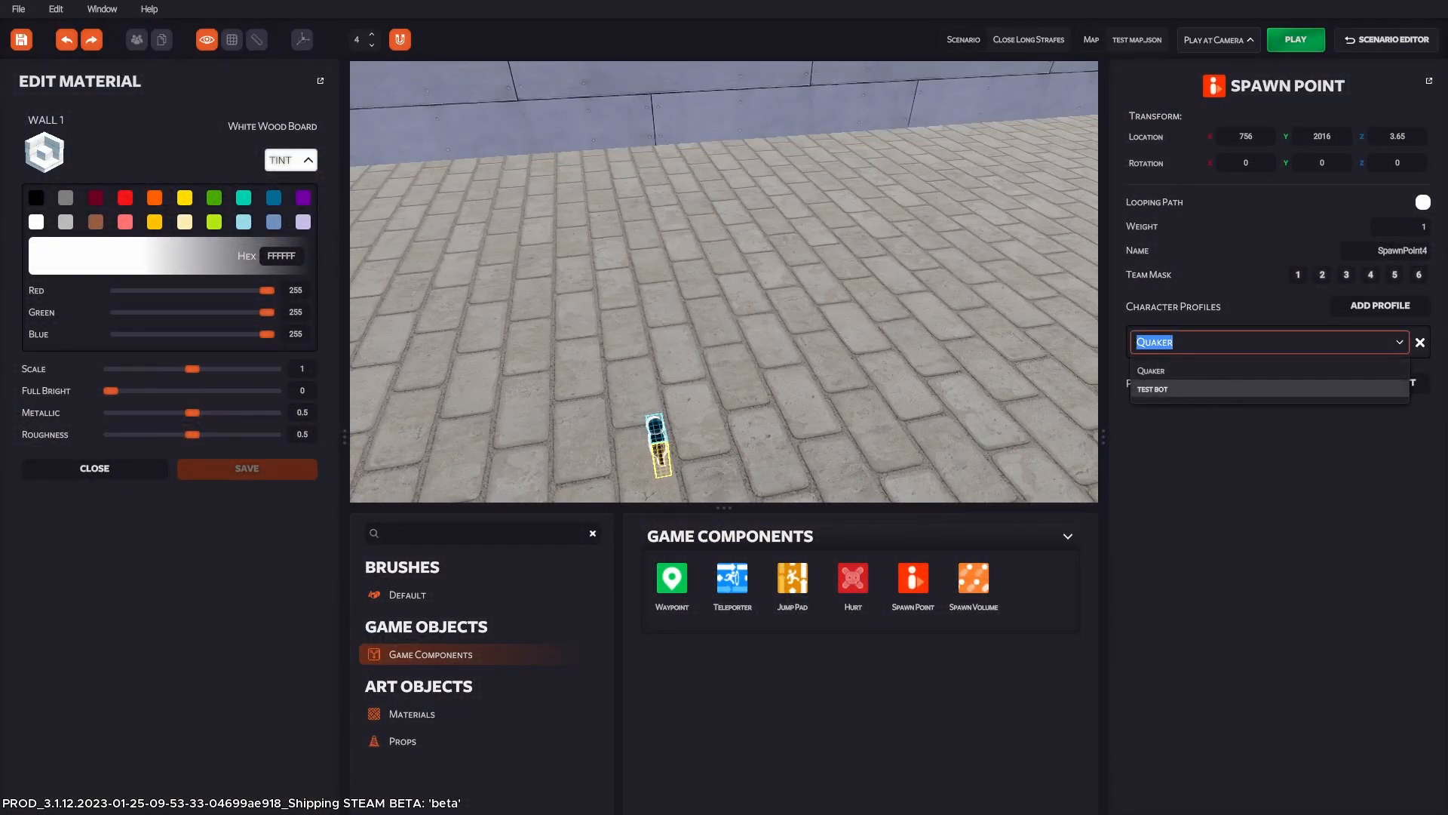
pyautogui.click(1207, 388)
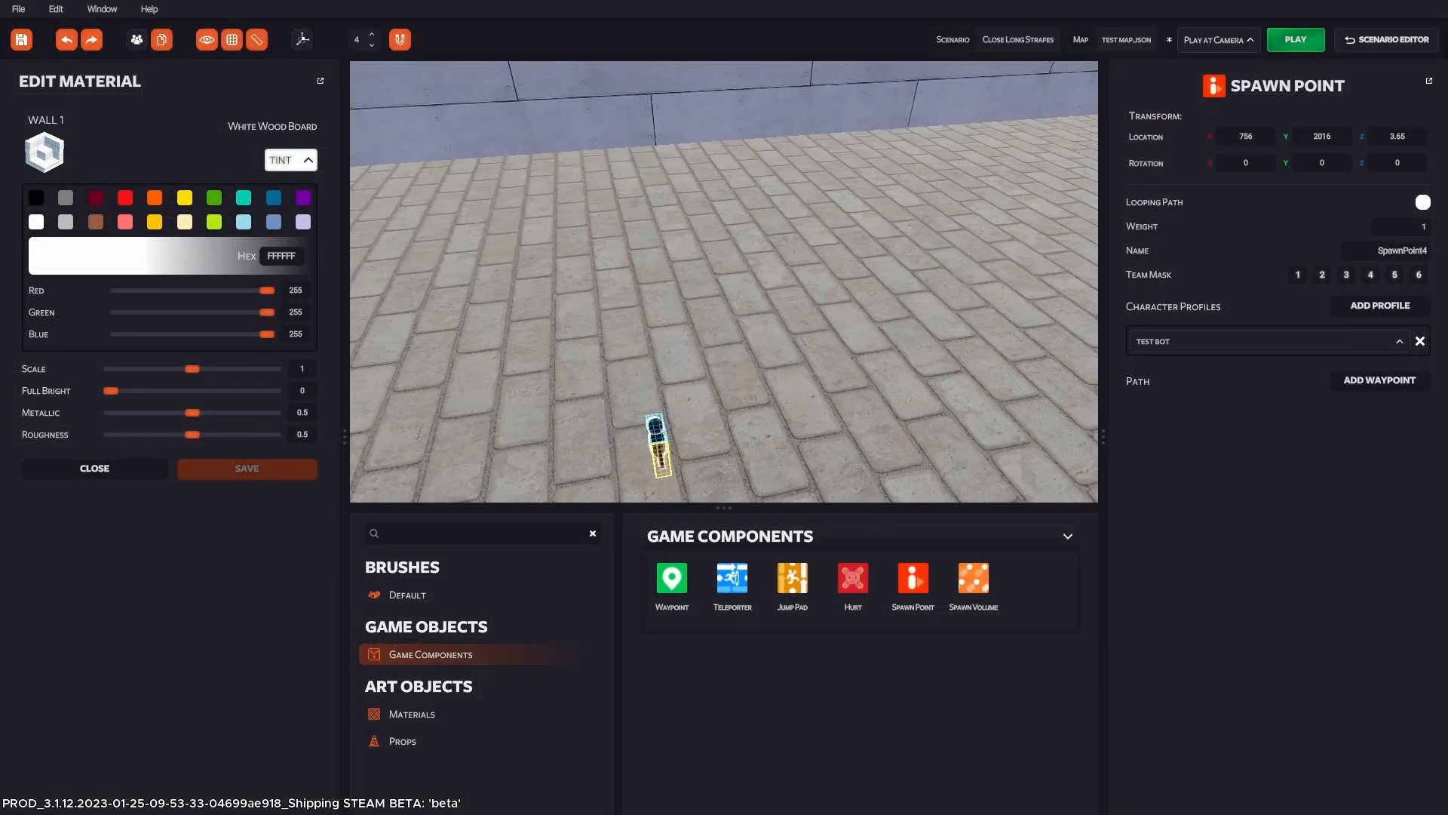
# Playtest the map from the camera, return to the map editor and save the map.
pyautogui.press('p')
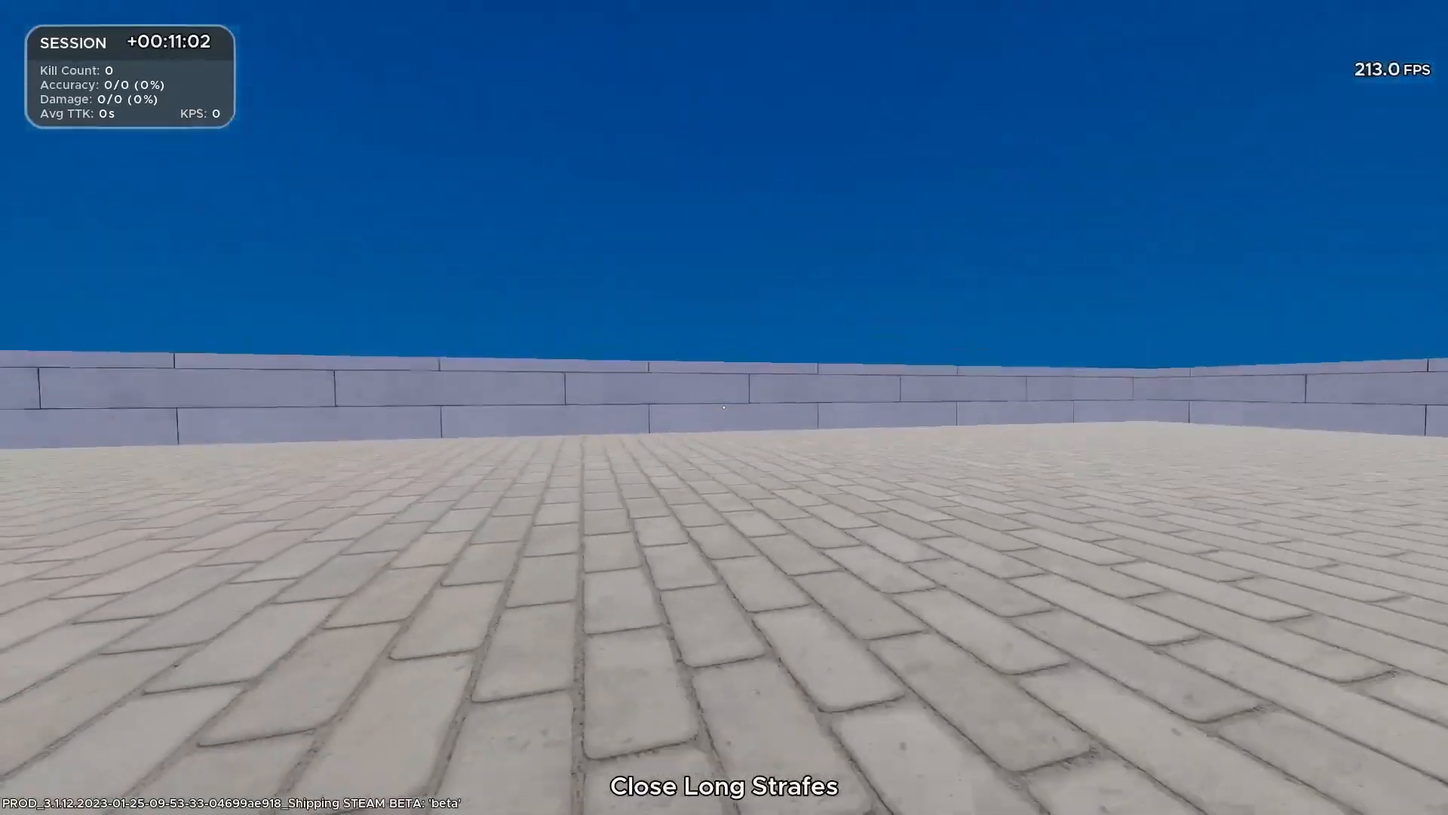
pyautogui.press('s')
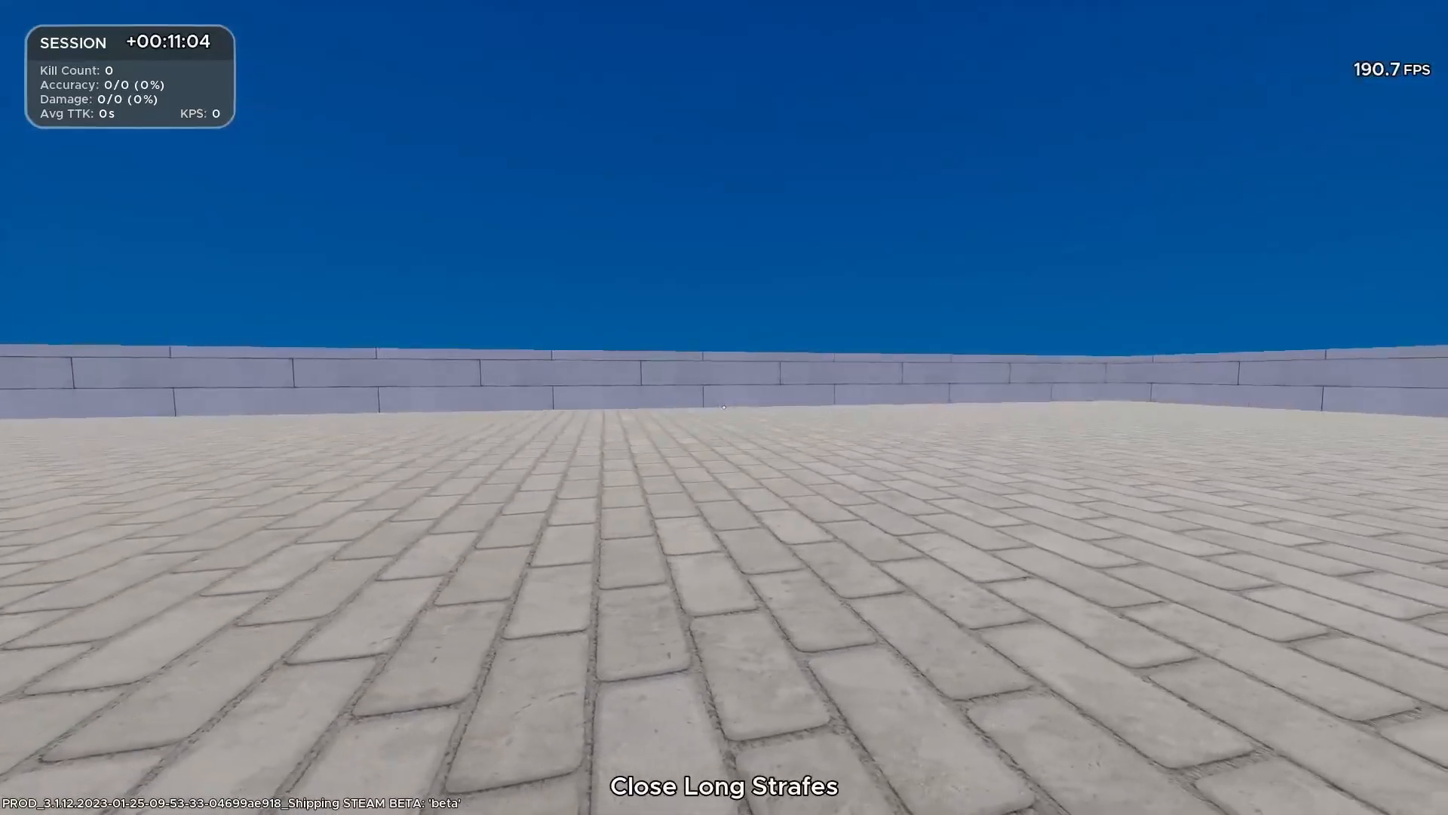
pyautogui.press('Escape')
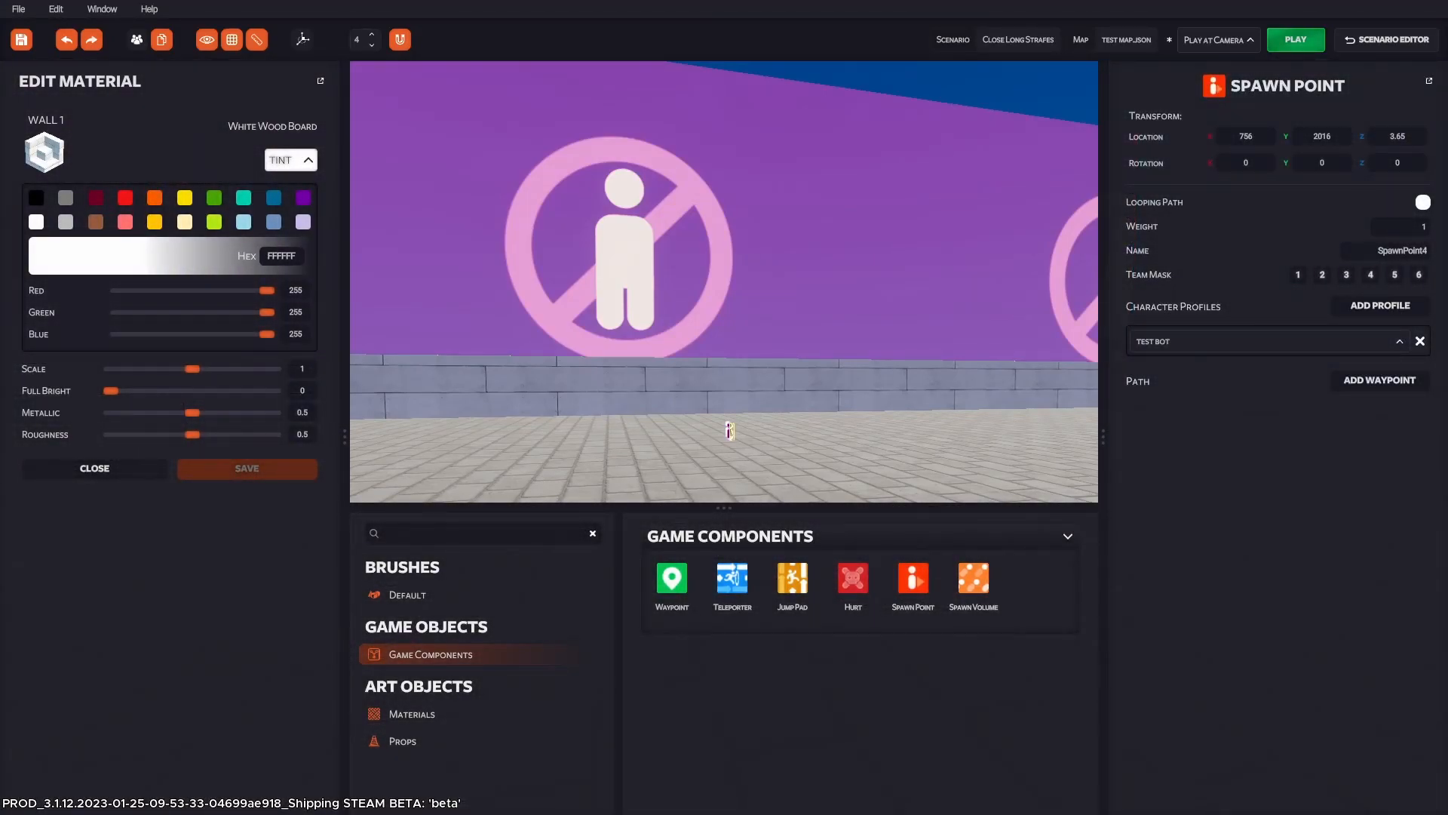
pyautogui.hotkey('ctrl', 's')
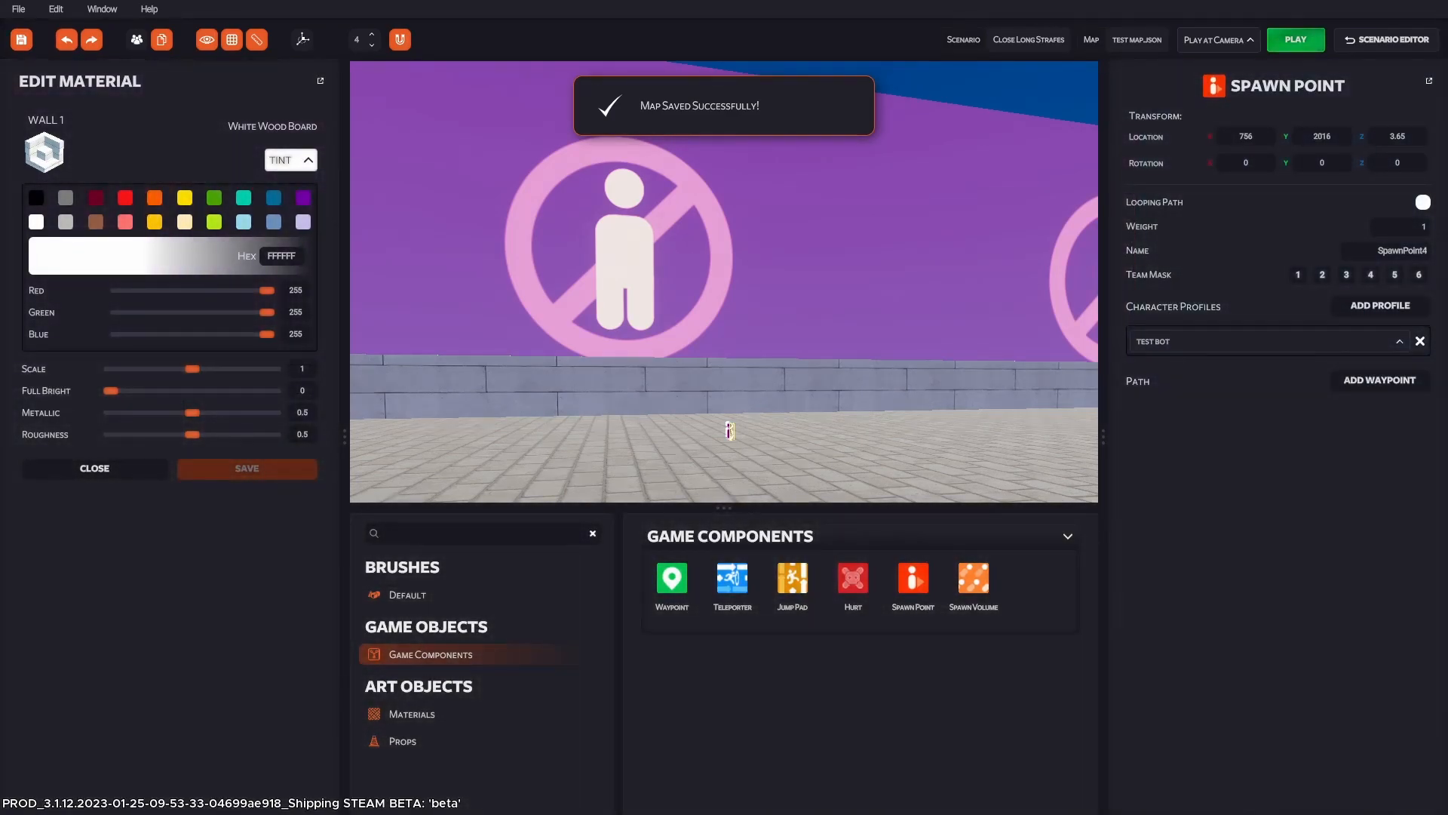
# Playtest the saved map again, look around the arena and return to the scenario editor.
pyautogui.click(1295, 39)
pyautogui.press('a')
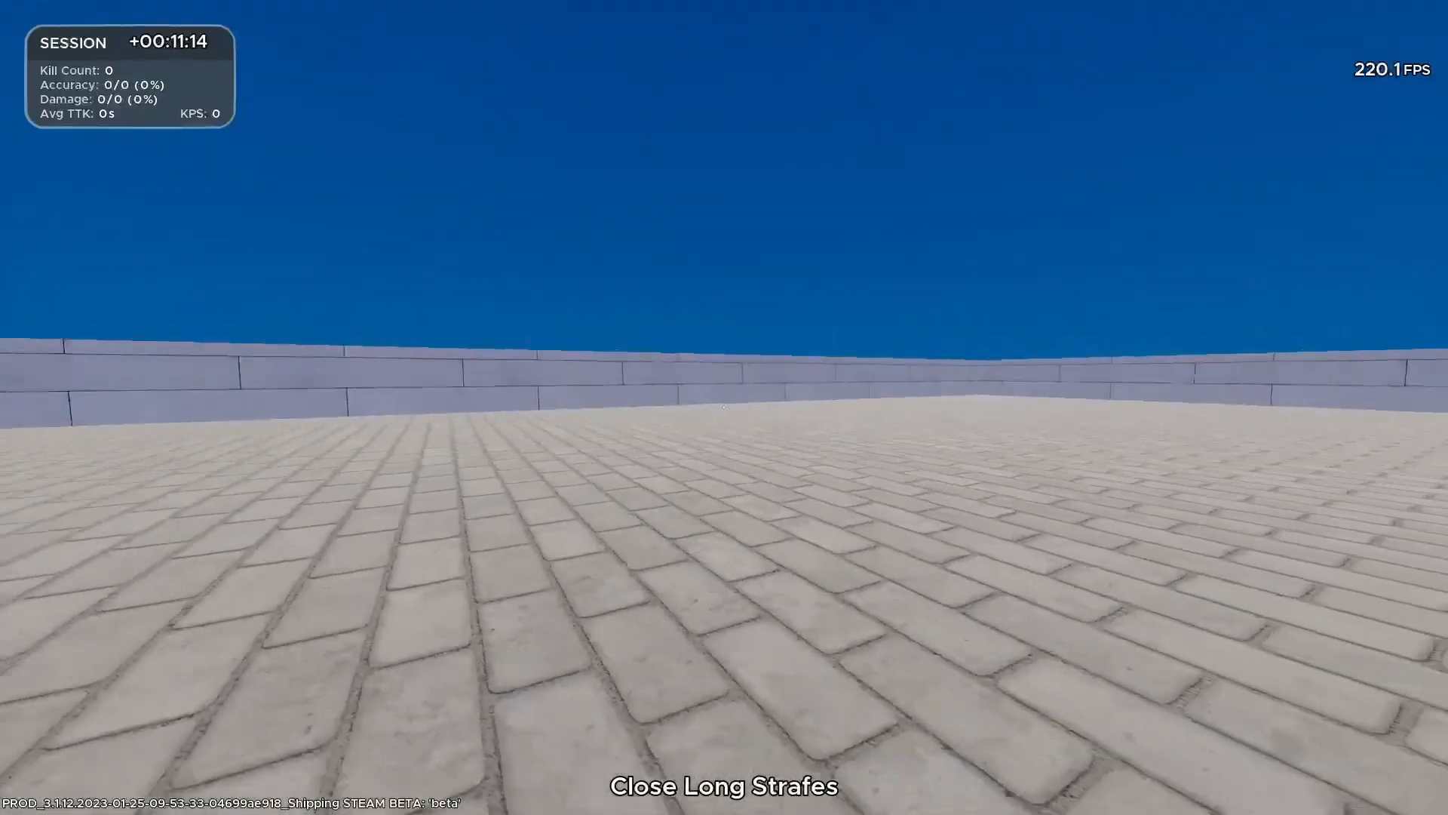
pyautogui.press('Escape')
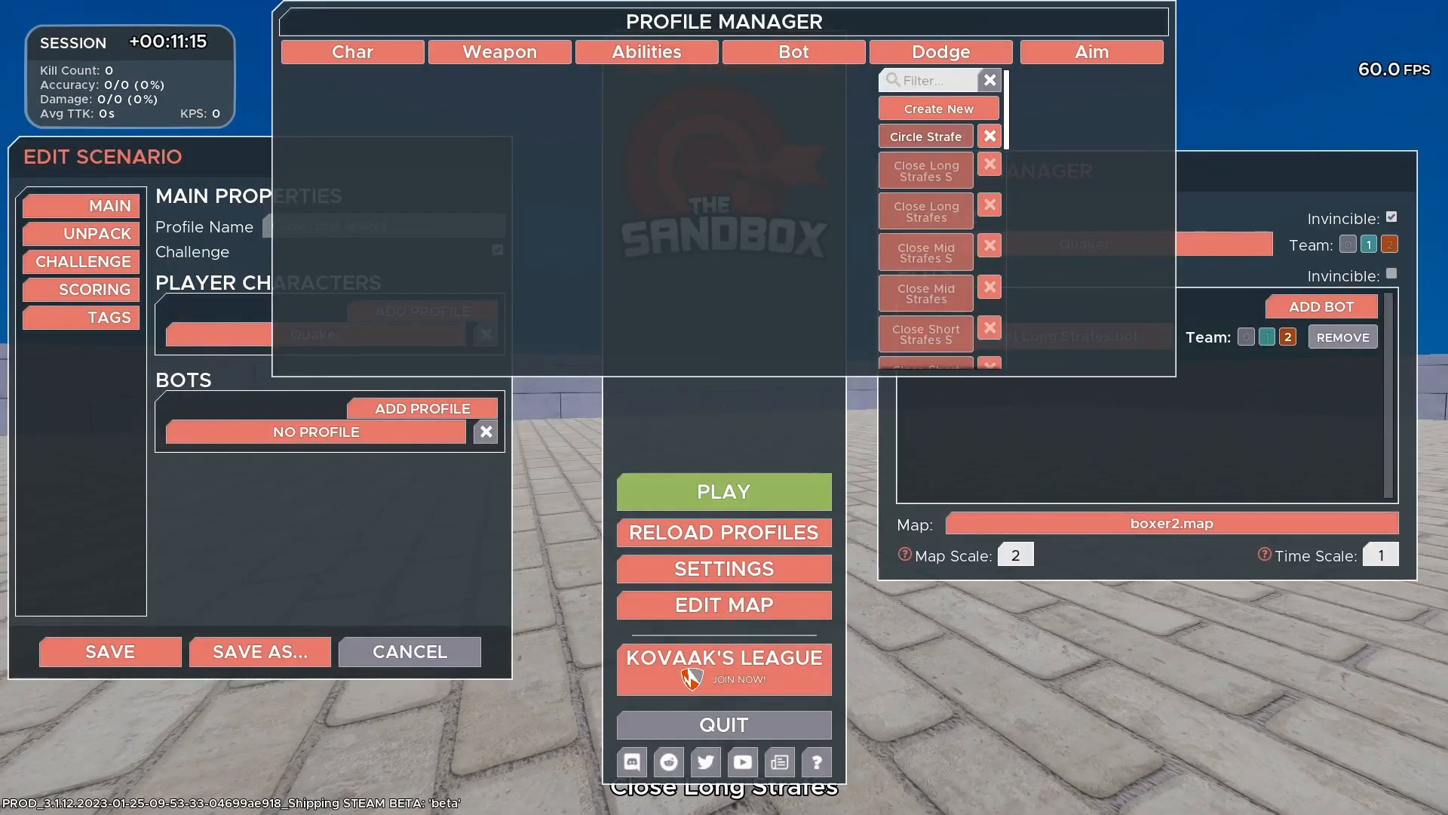
pyautogui.press('Escape')
pyautogui.press('d')
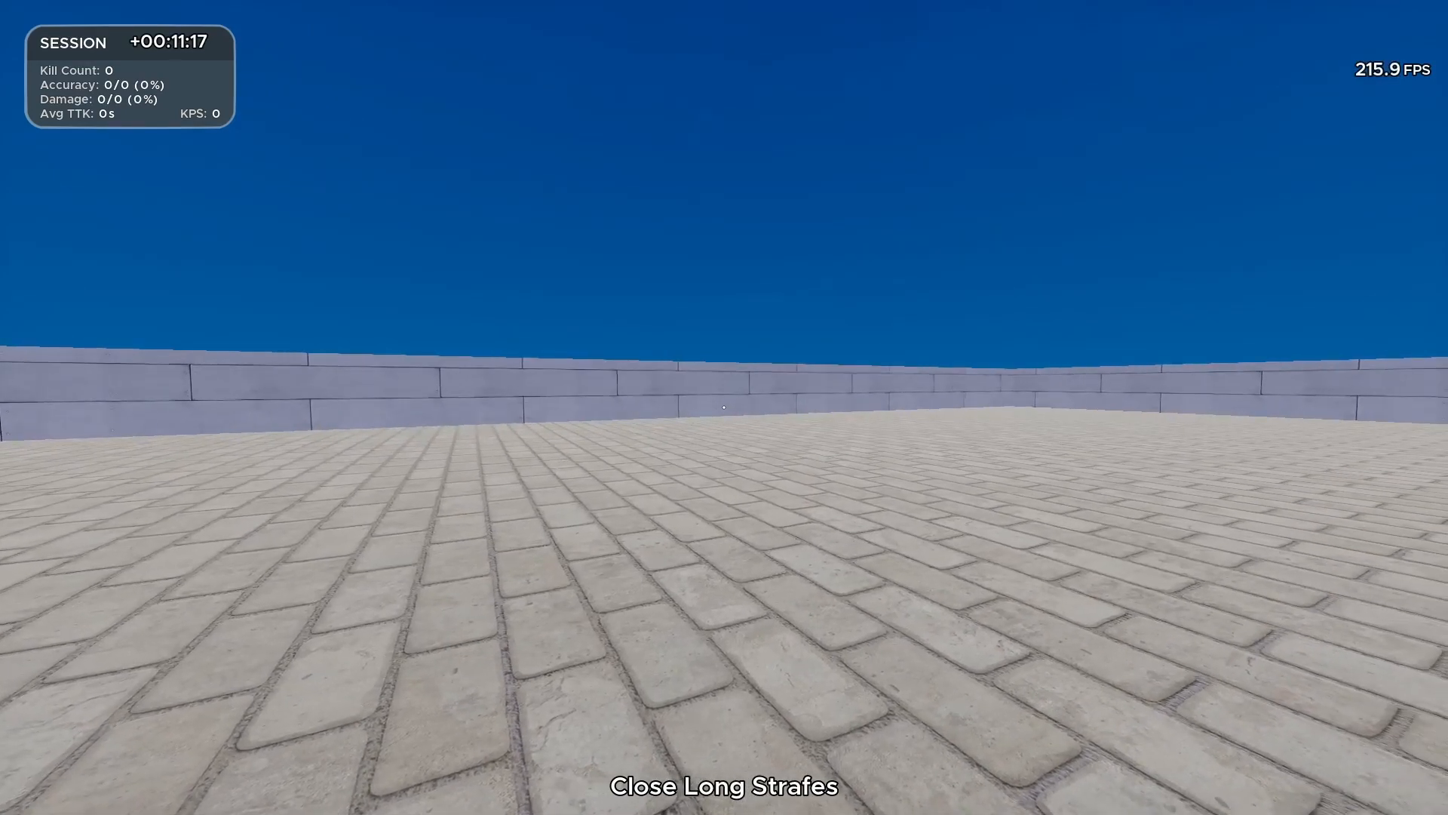
pyautogui.press('Escape')
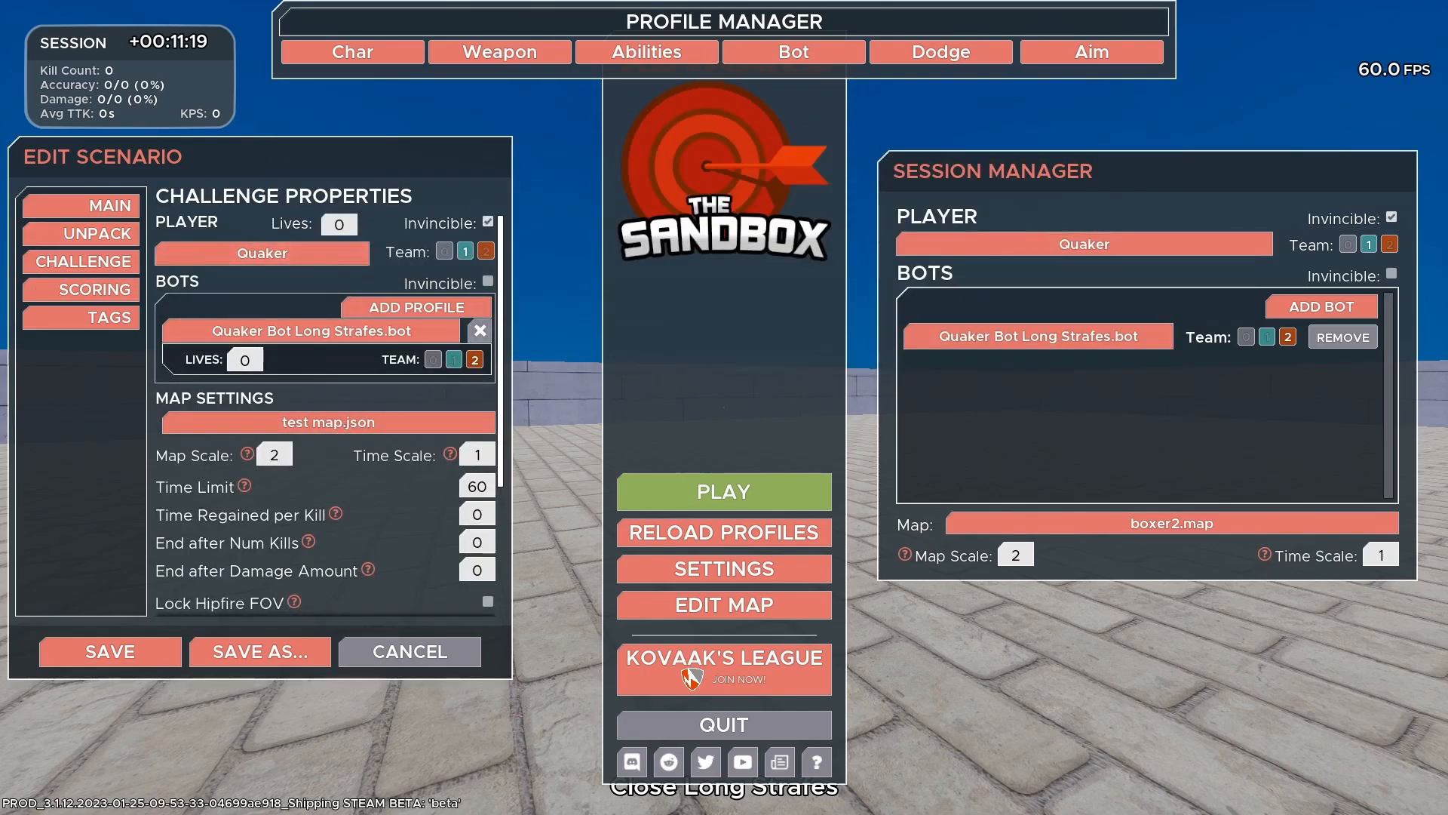
# Replace the Quaker Bot Long Strafes.bot entry in the challenge properties with an empty bot profile and filter the available profiles for "test".
pyautogui.click(479, 330)
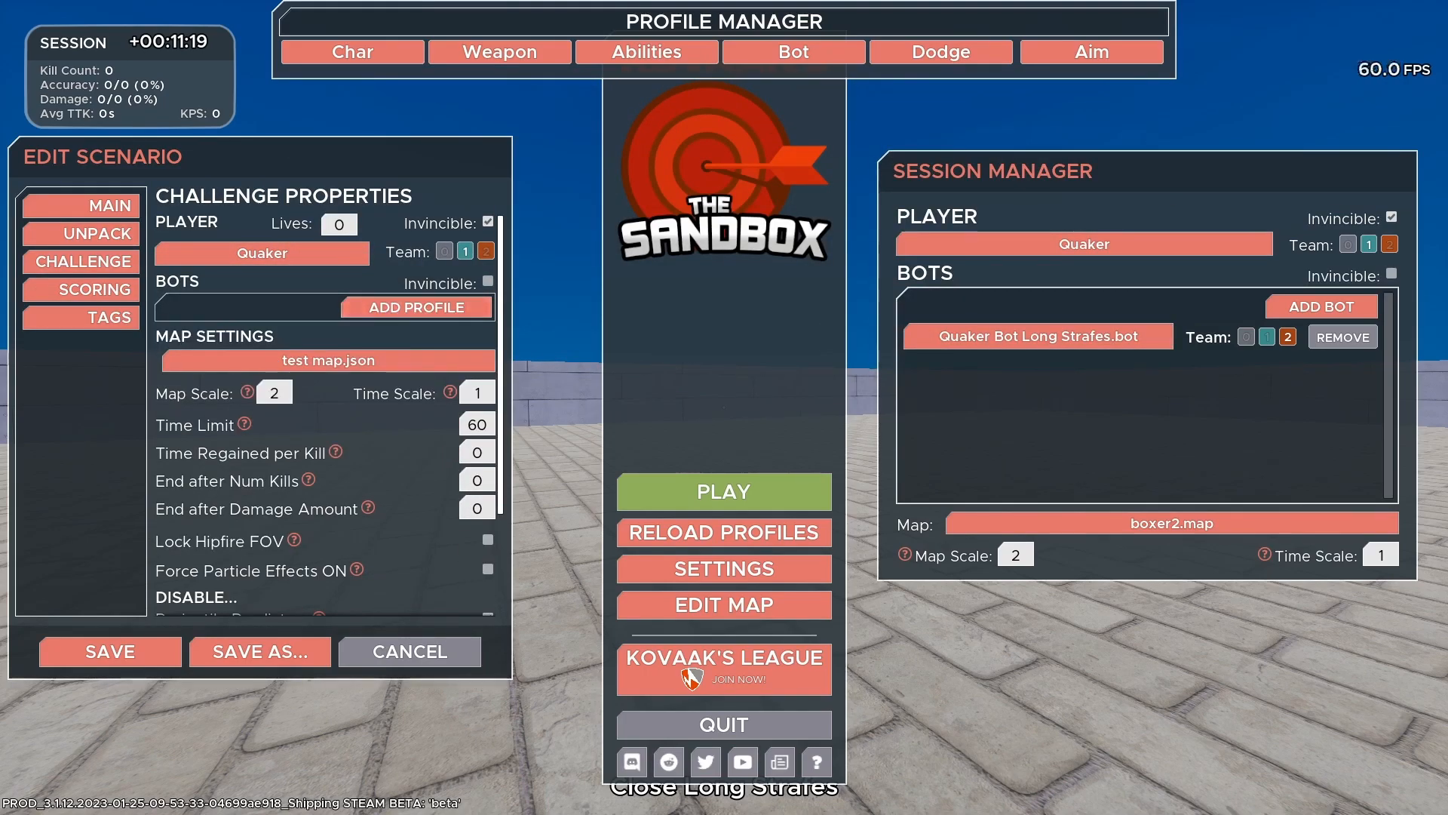
pyautogui.click(416, 308)
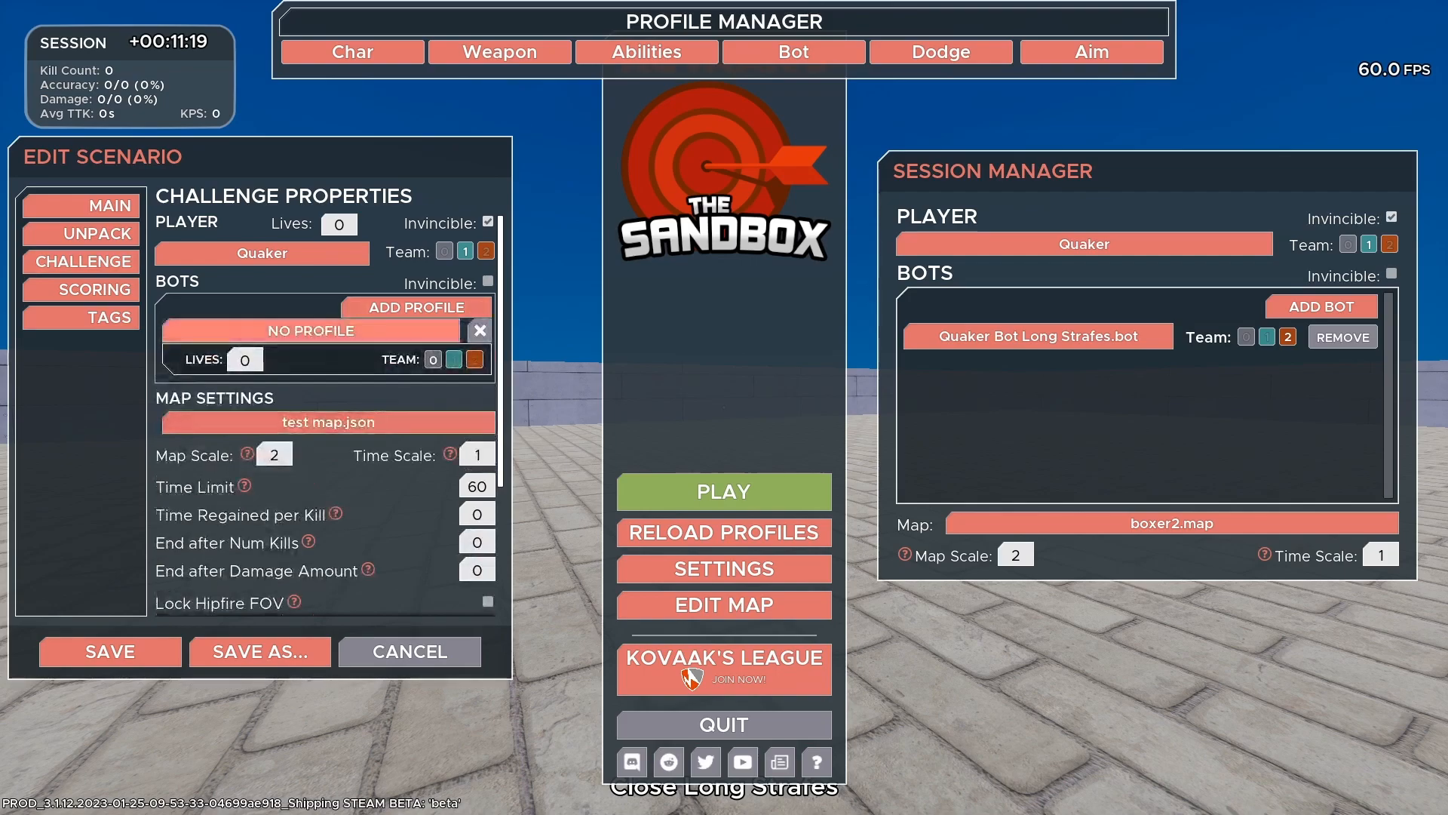
pyautogui.click(311, 331)
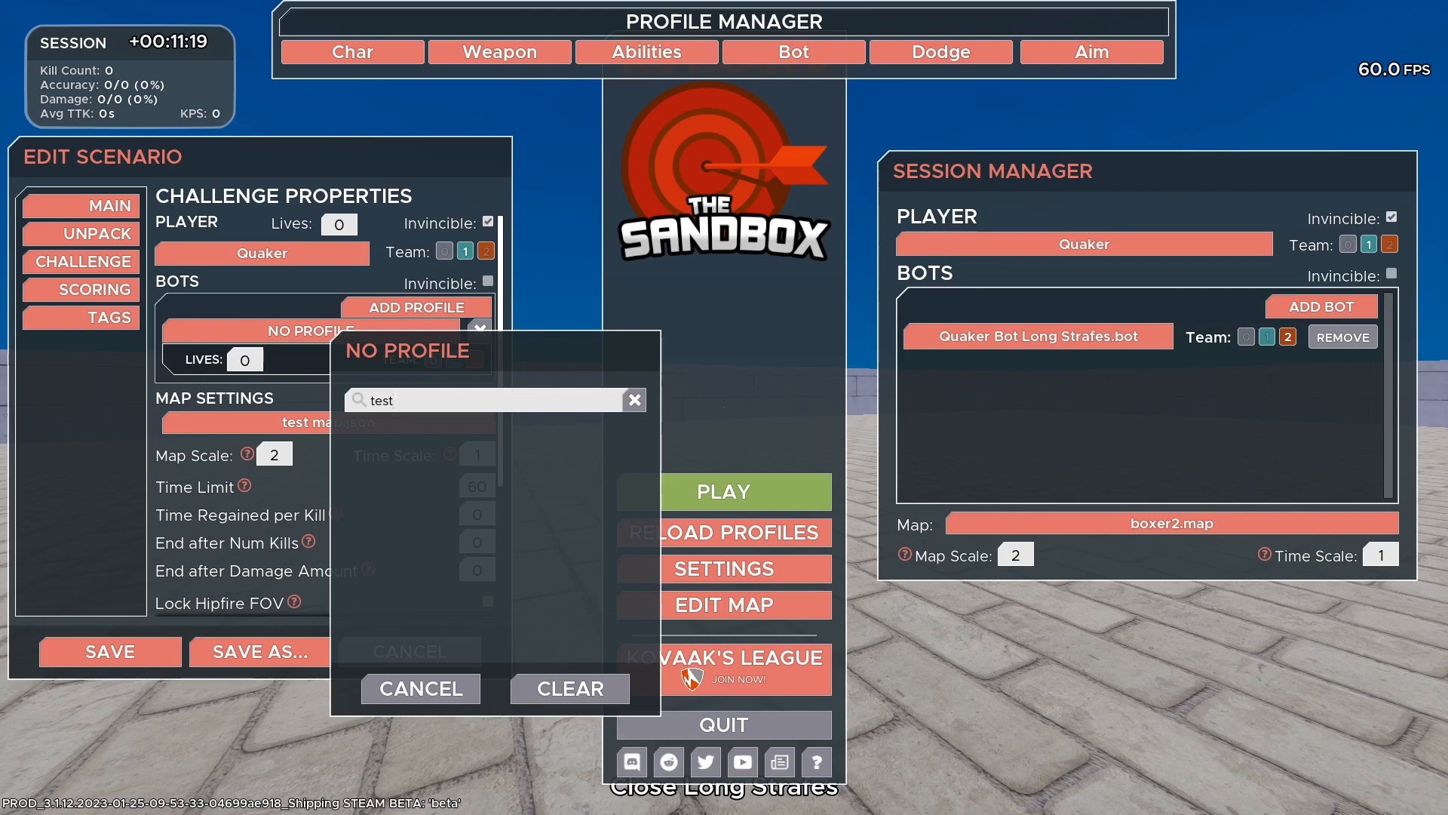
pyautogui.write('te')
pyautogui.press('BackSpace')
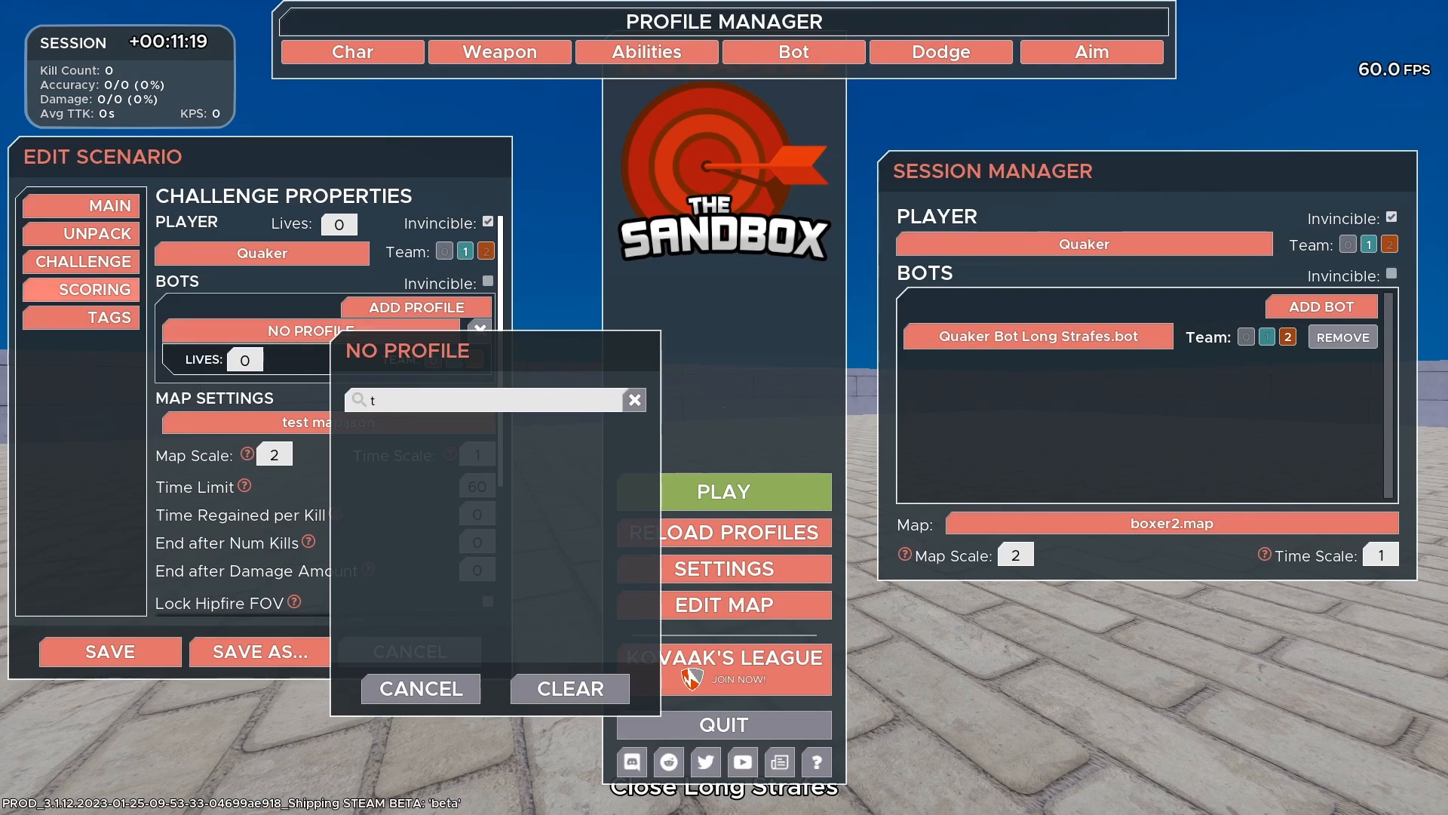
# Assign test bot.bot to the bot entry in the scenario's main properties.
pyautogui.click(81, 206)
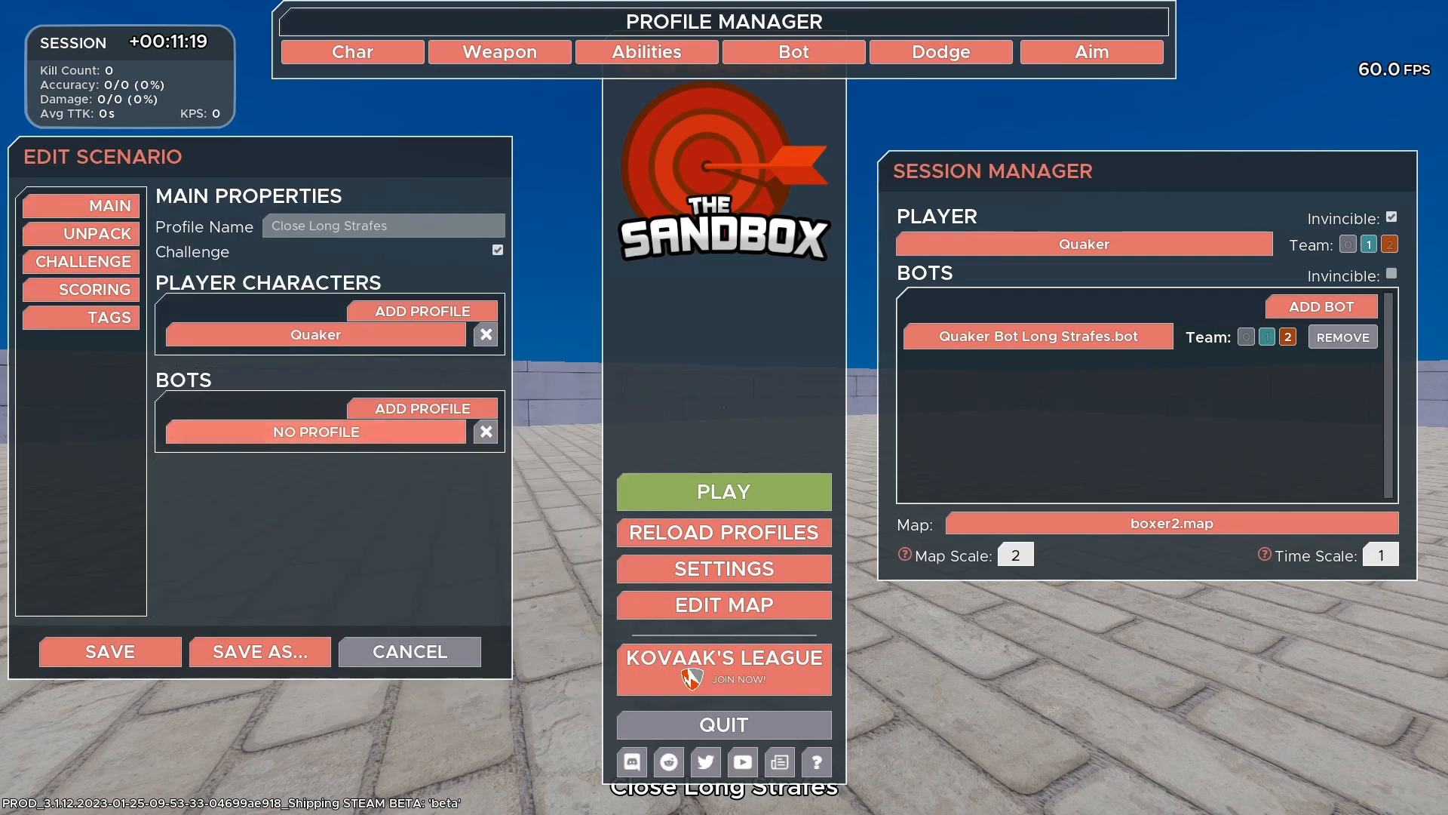
pyautogui.click(347, 431)
pyautogui.write('tes')
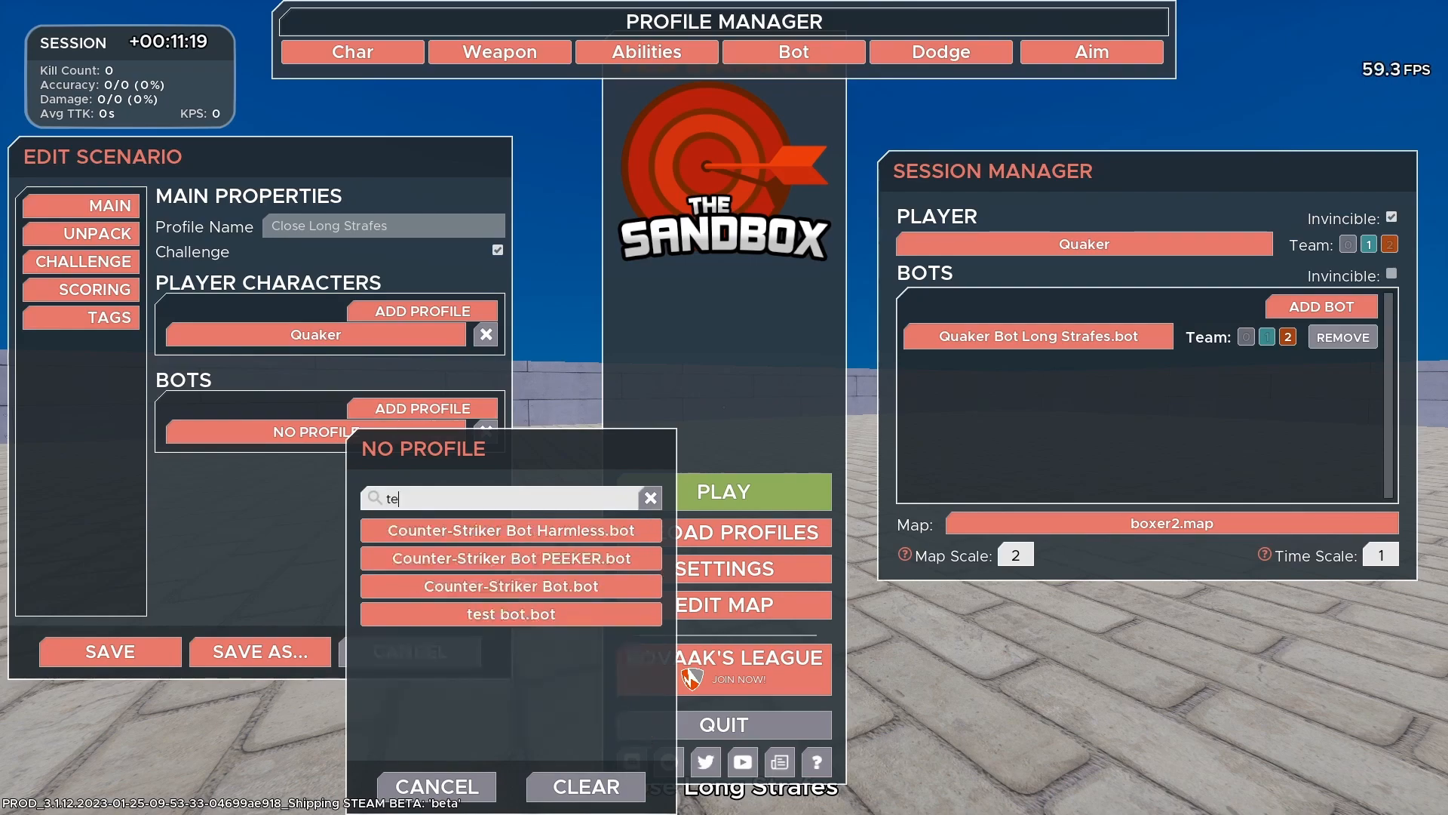
pyautogui.click(505, 530)
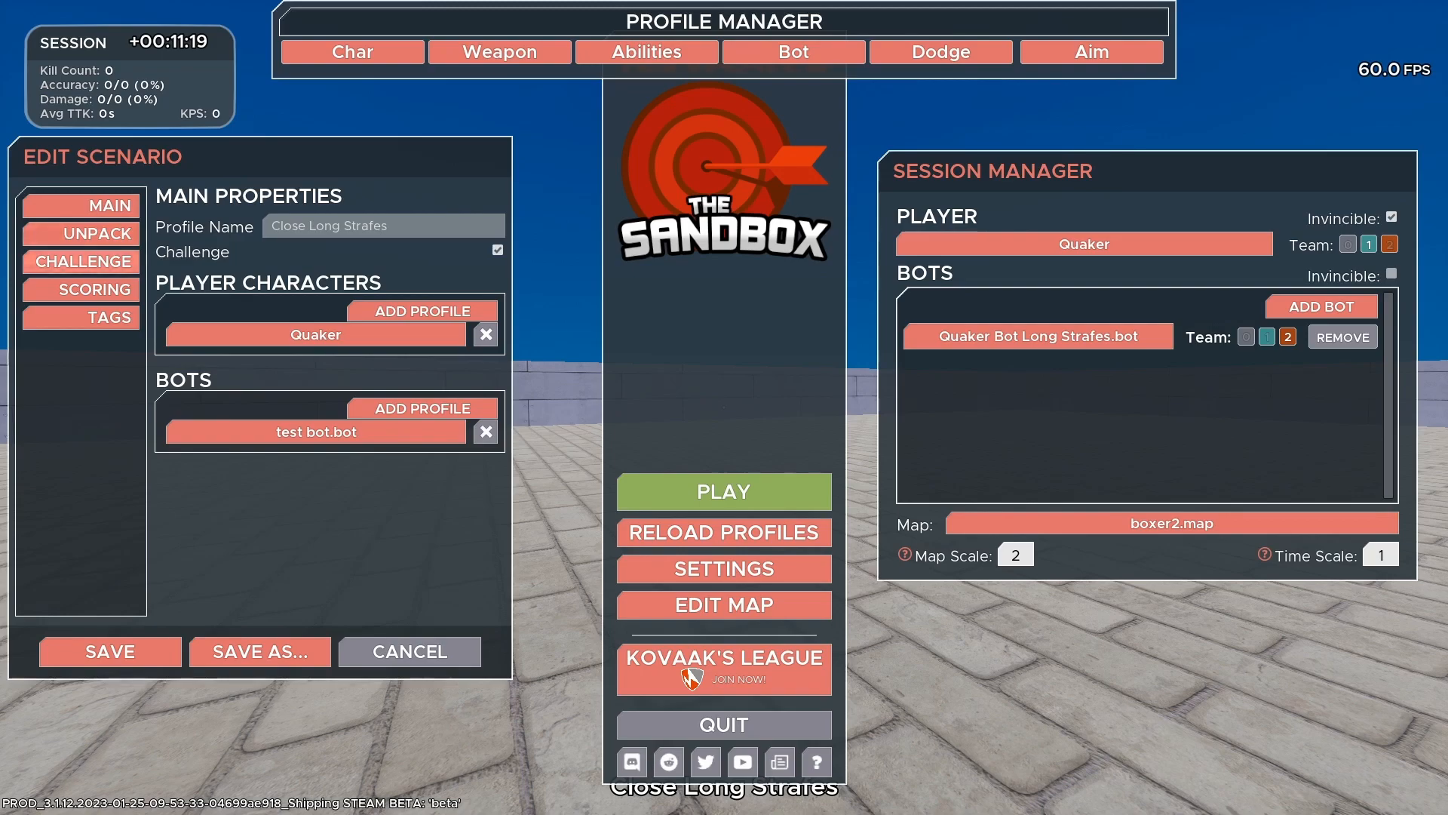
# Assign test bot.bot to the bot entry in the challenge properties and save the scenario under the name "test scenario".
pyautogui.click(83, 261)
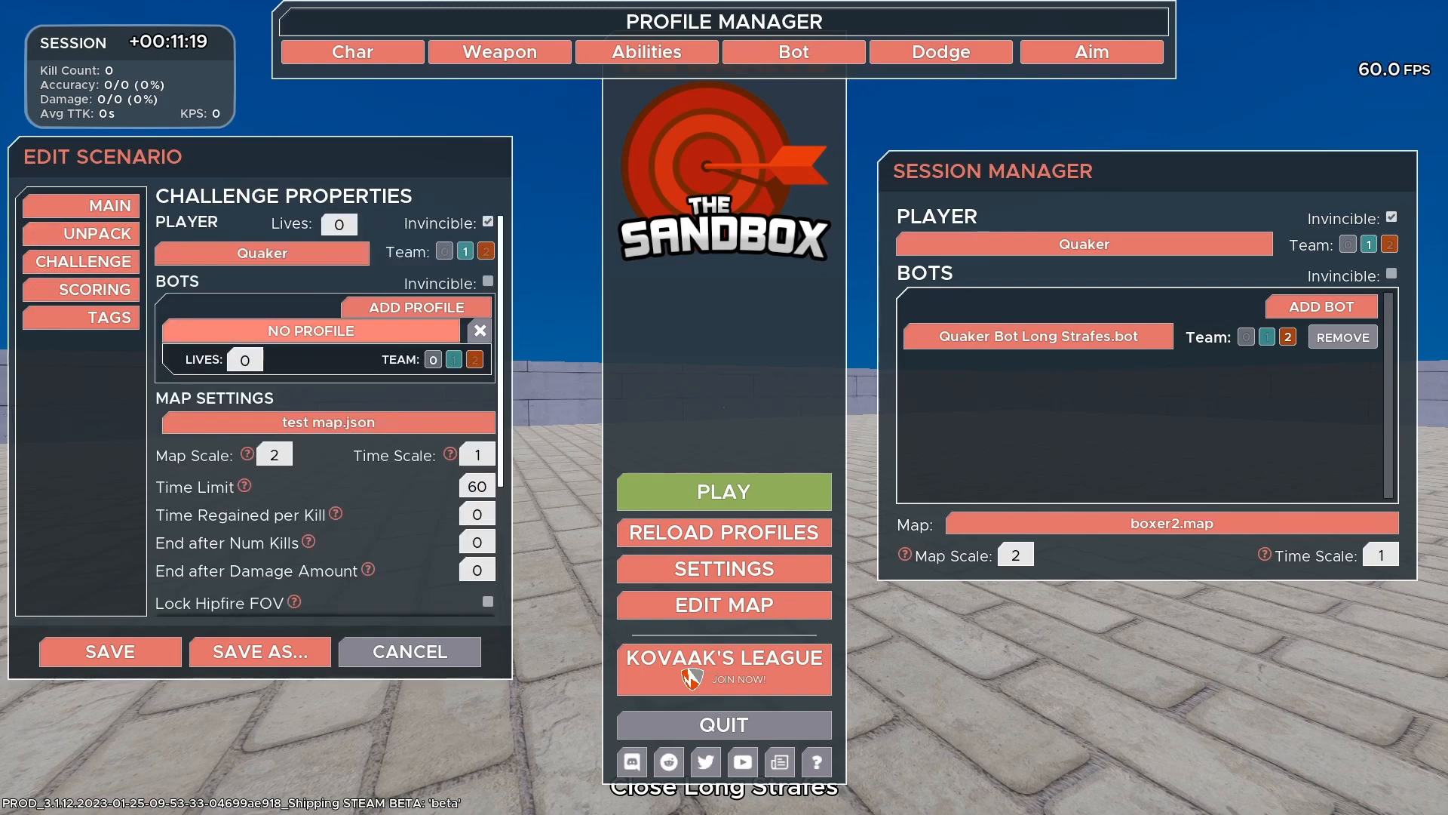
pyautogui.click(311, 330)
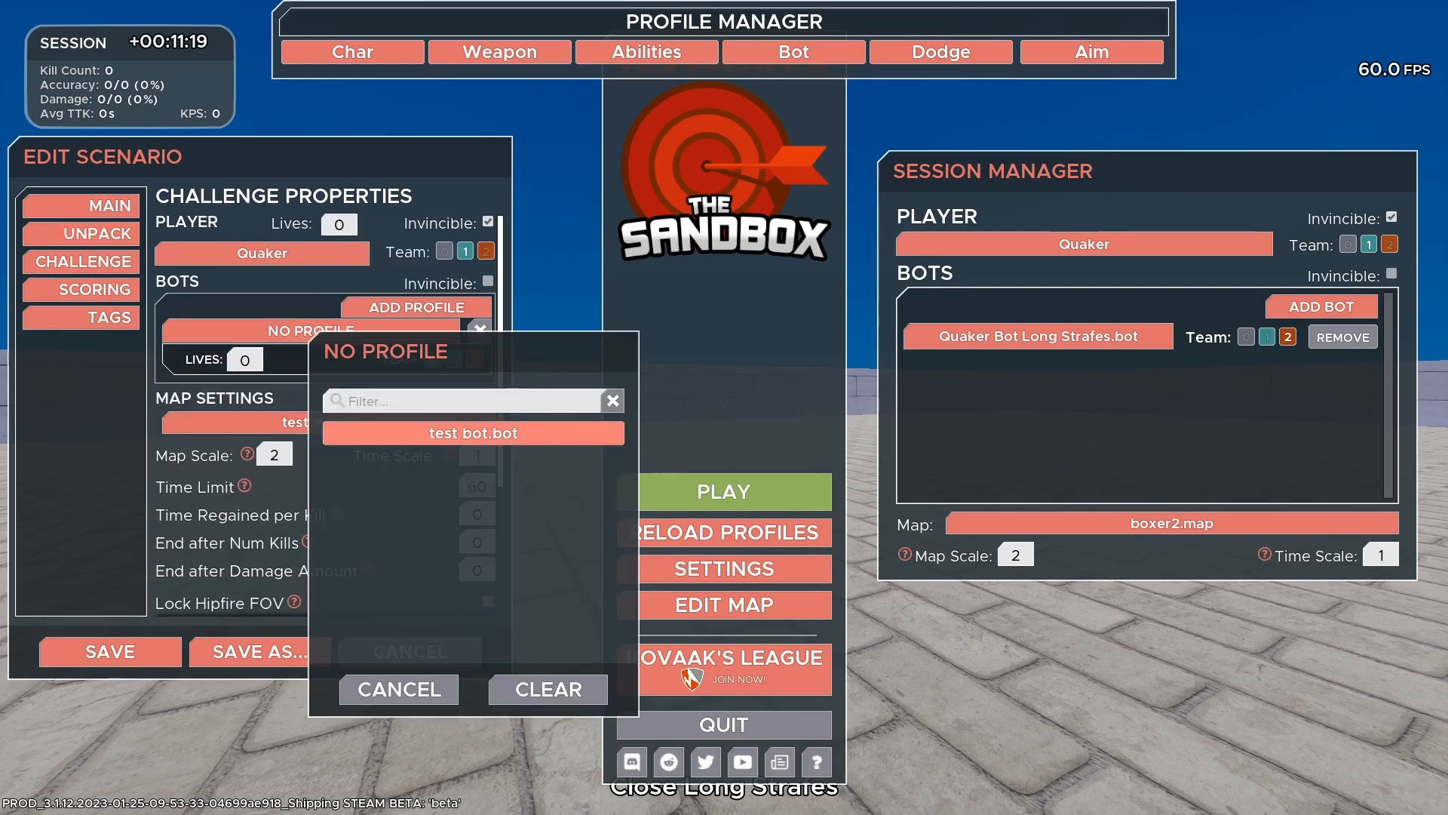
pyautogui.click(473, 433)
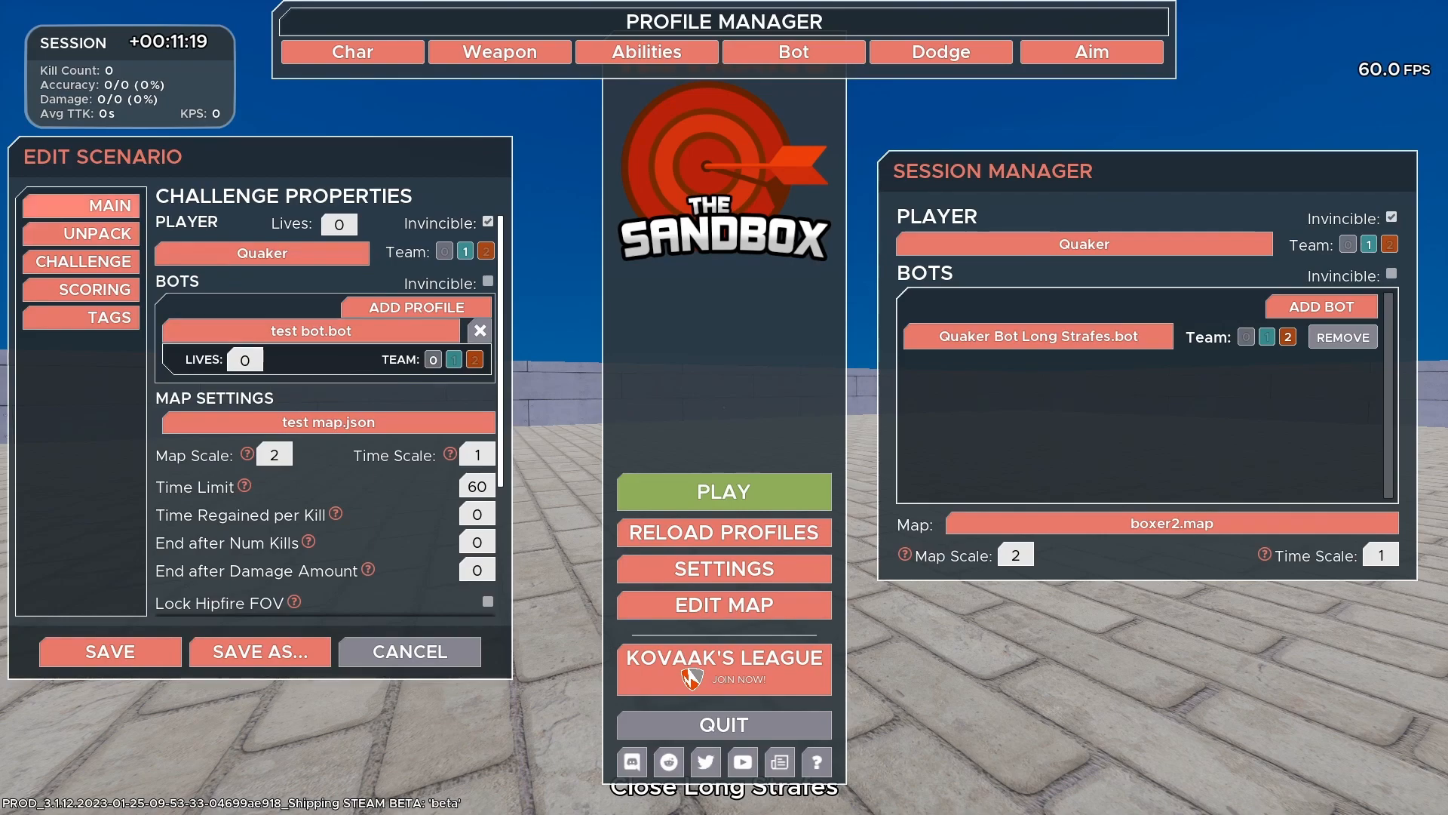
pyautogui.click(83, 205)
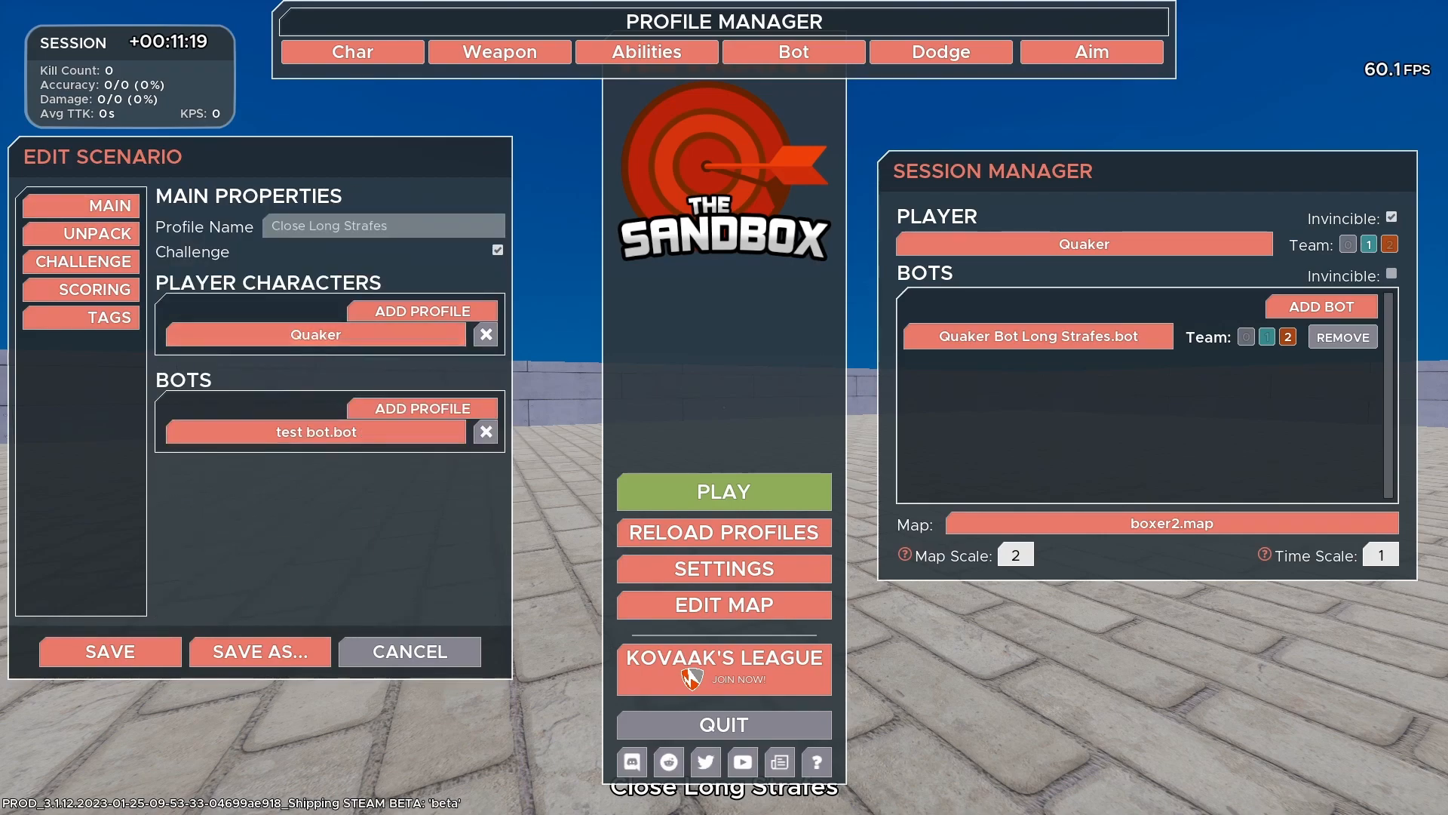
pyautogui.click(83, 261)
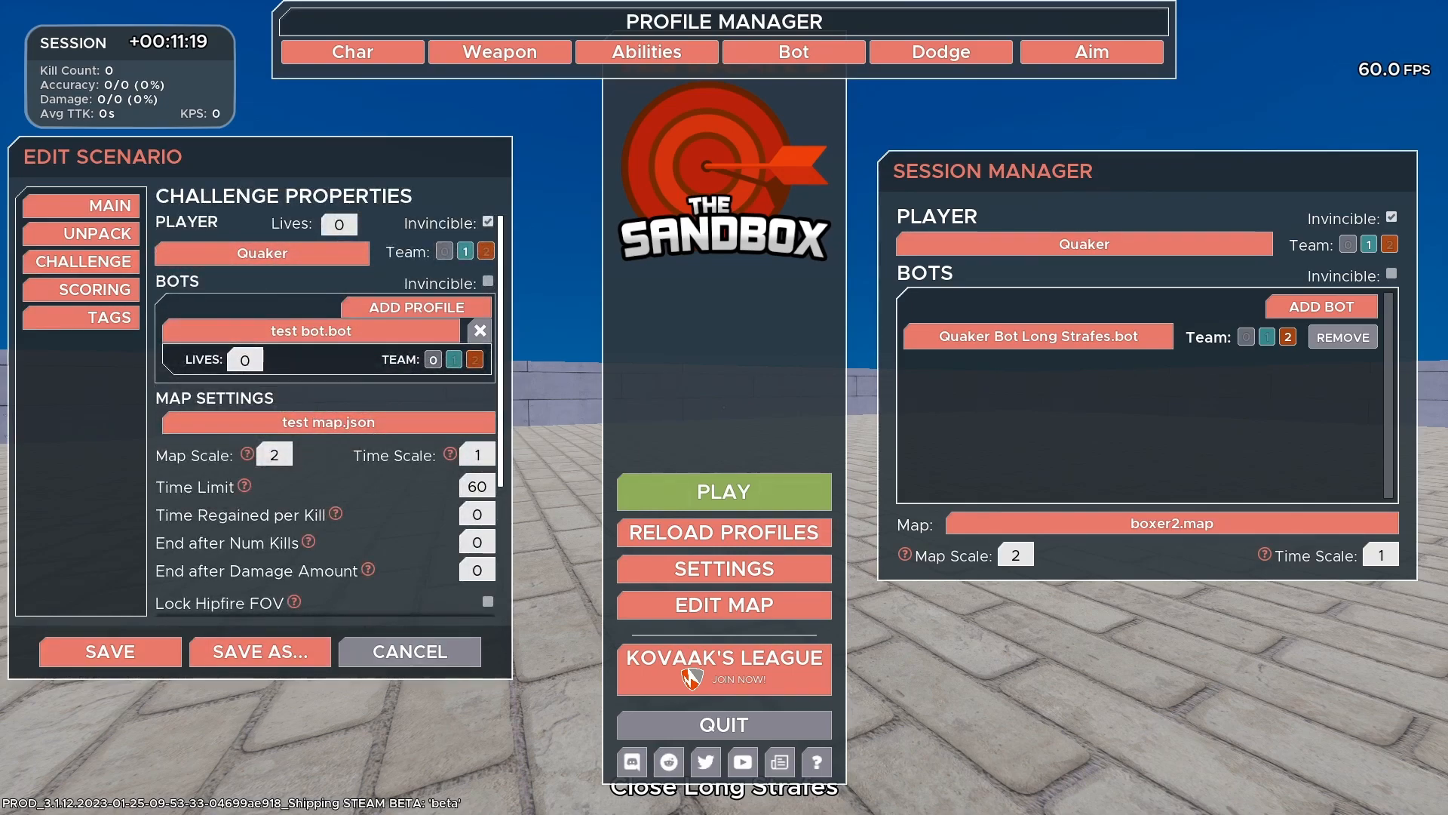
pyautogui.click(260, 652)
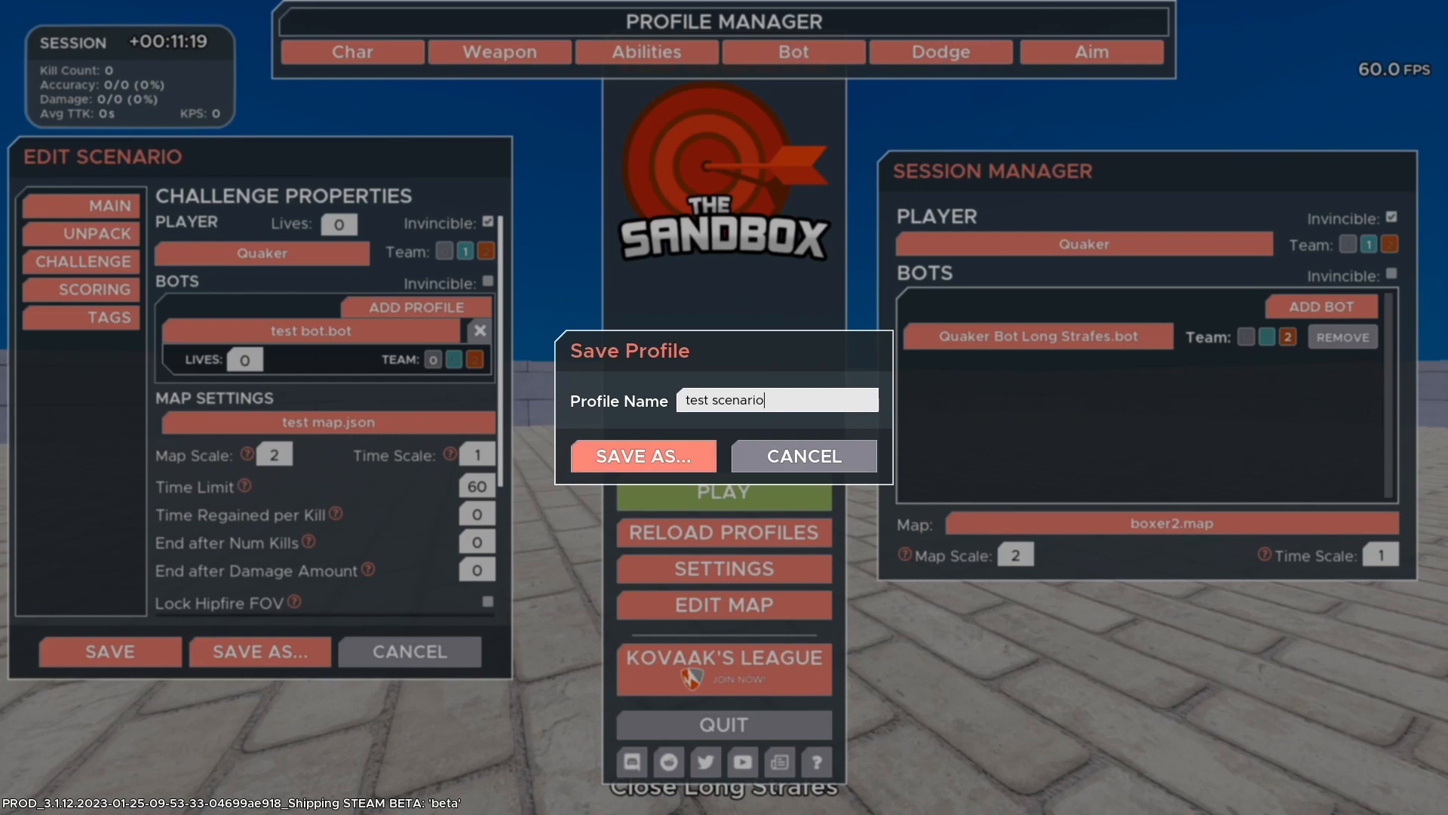
pyautogui.click(644, 456)
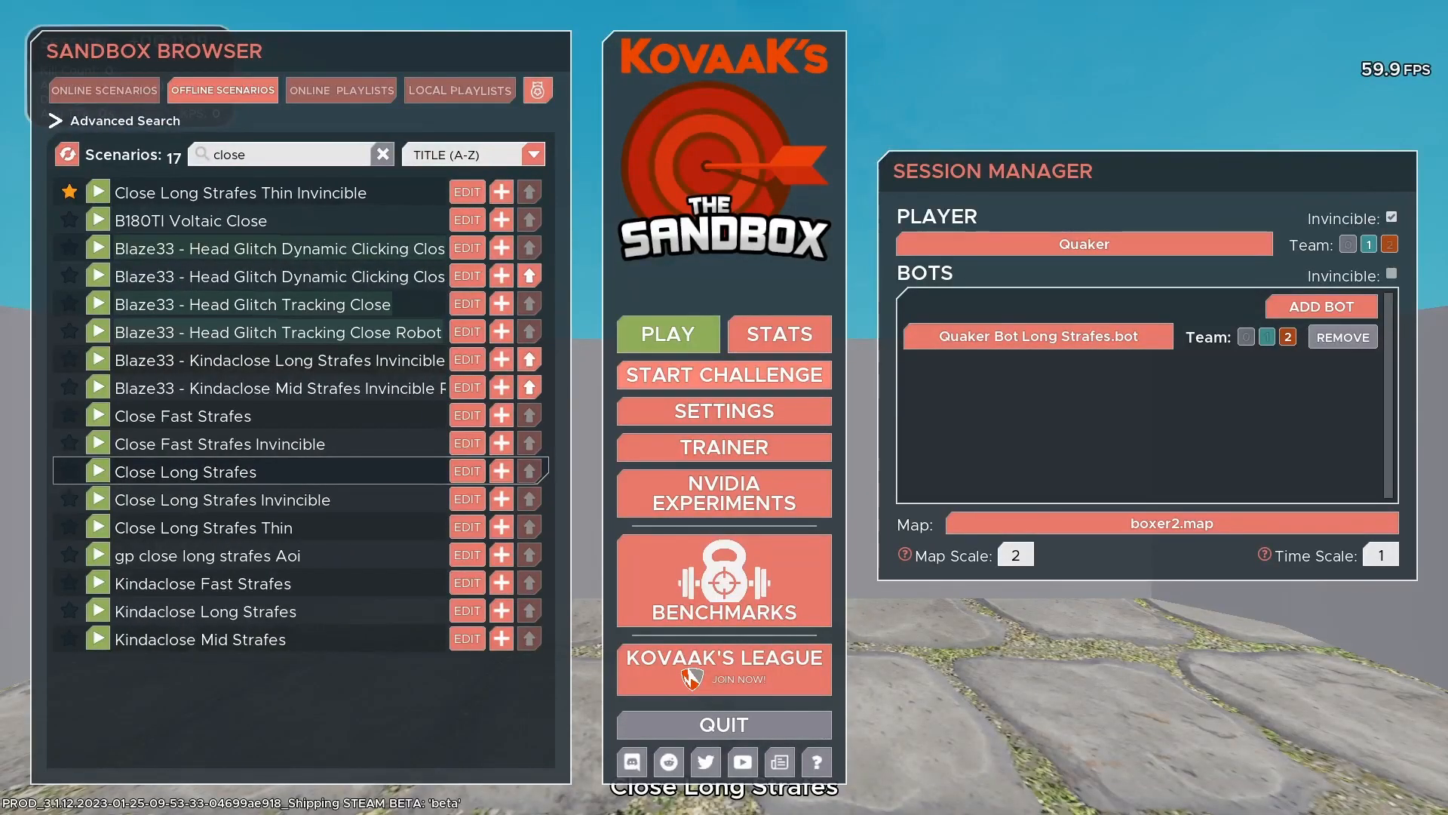
# Find test scenario by searching the offline scenarios for "test", try it as a challenge and quit the challenge.
pyautogui.moveTo(282, 156); pyautogui.dragTo(208, 155)
pyautogui.write('test')
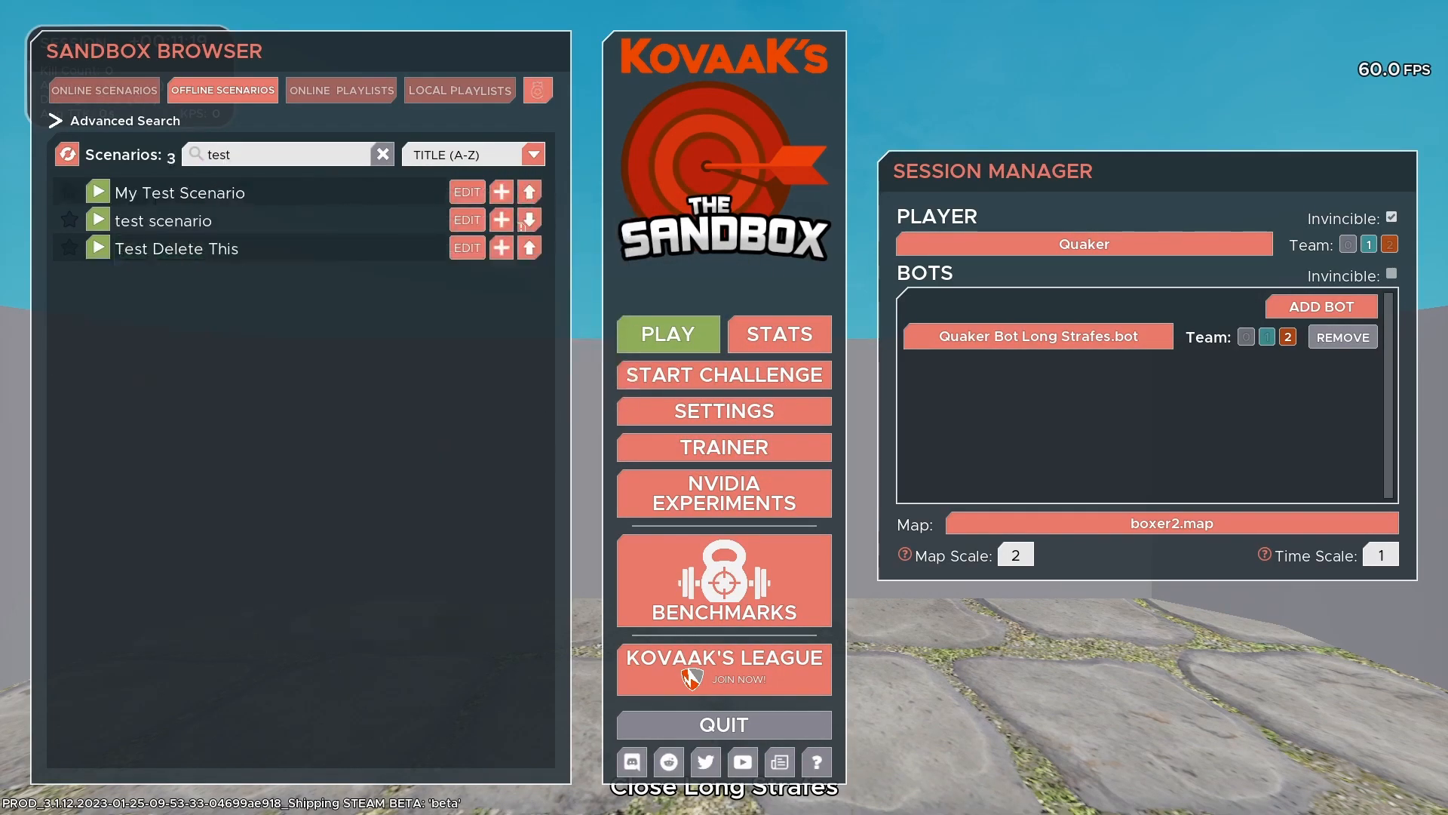
pyautogui.click(99, 220)
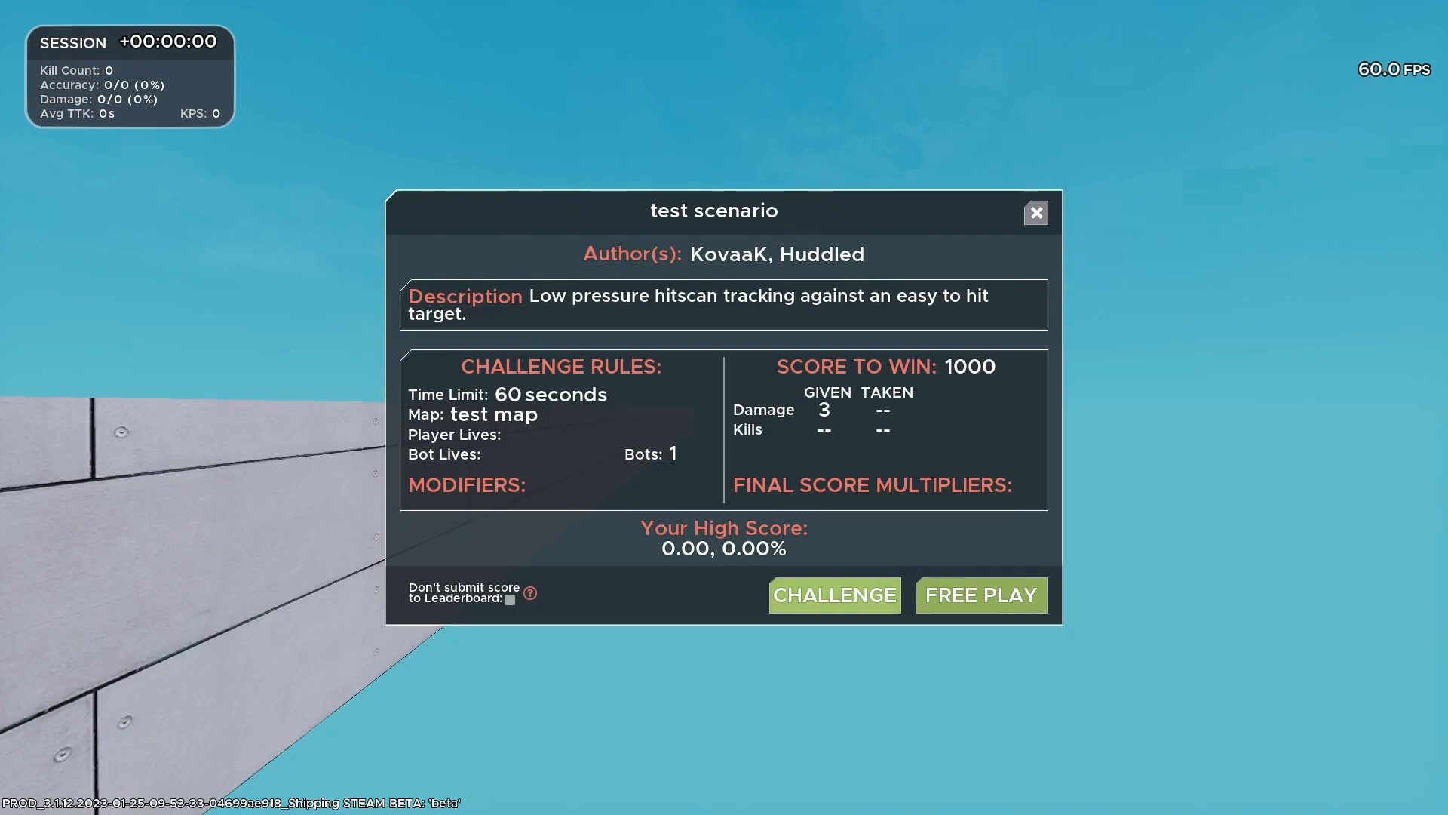
pyautogui.click(833, 594)
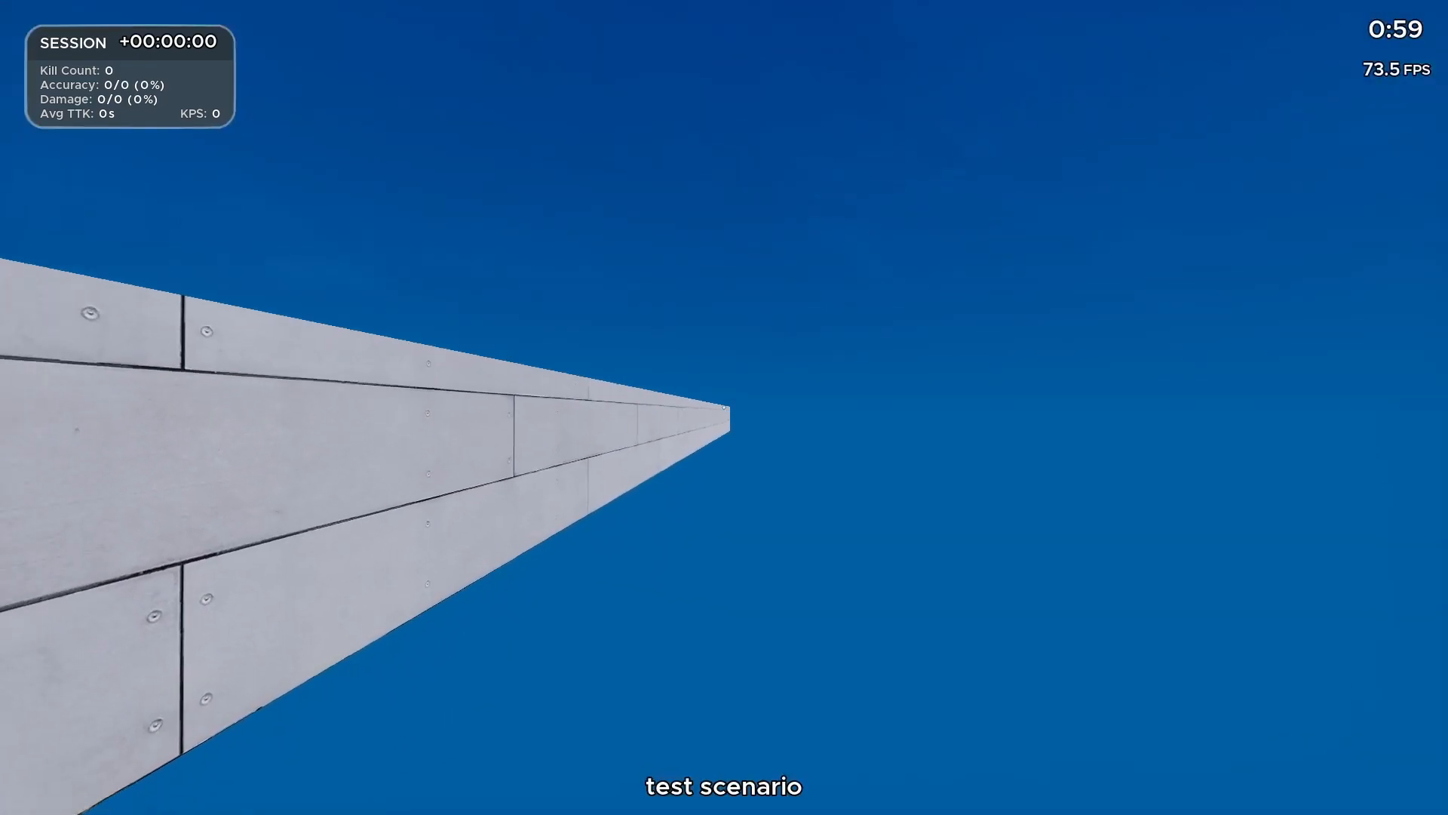
pyautogui.press('Escape')
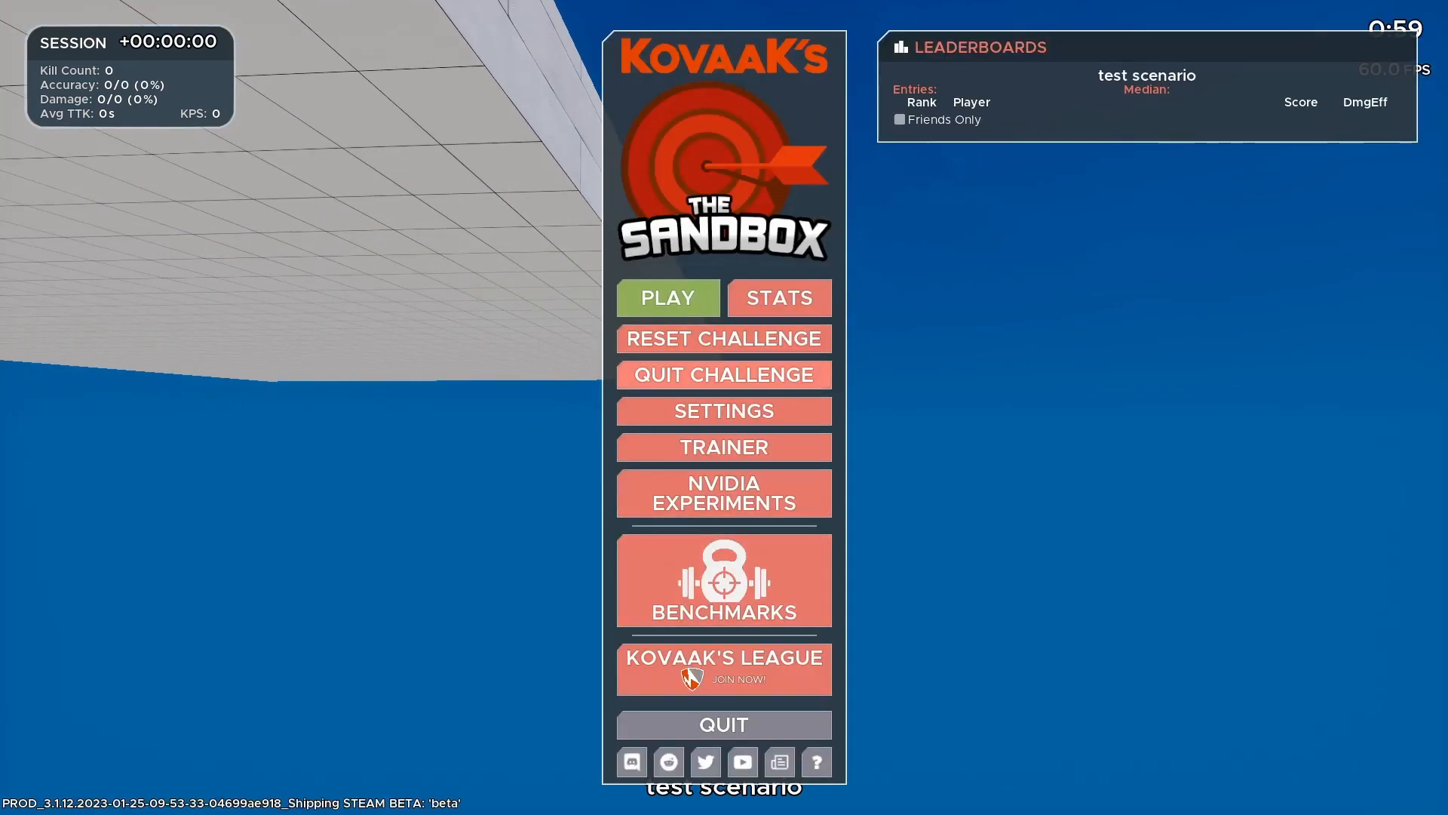
pyautogui.click(724, 375)
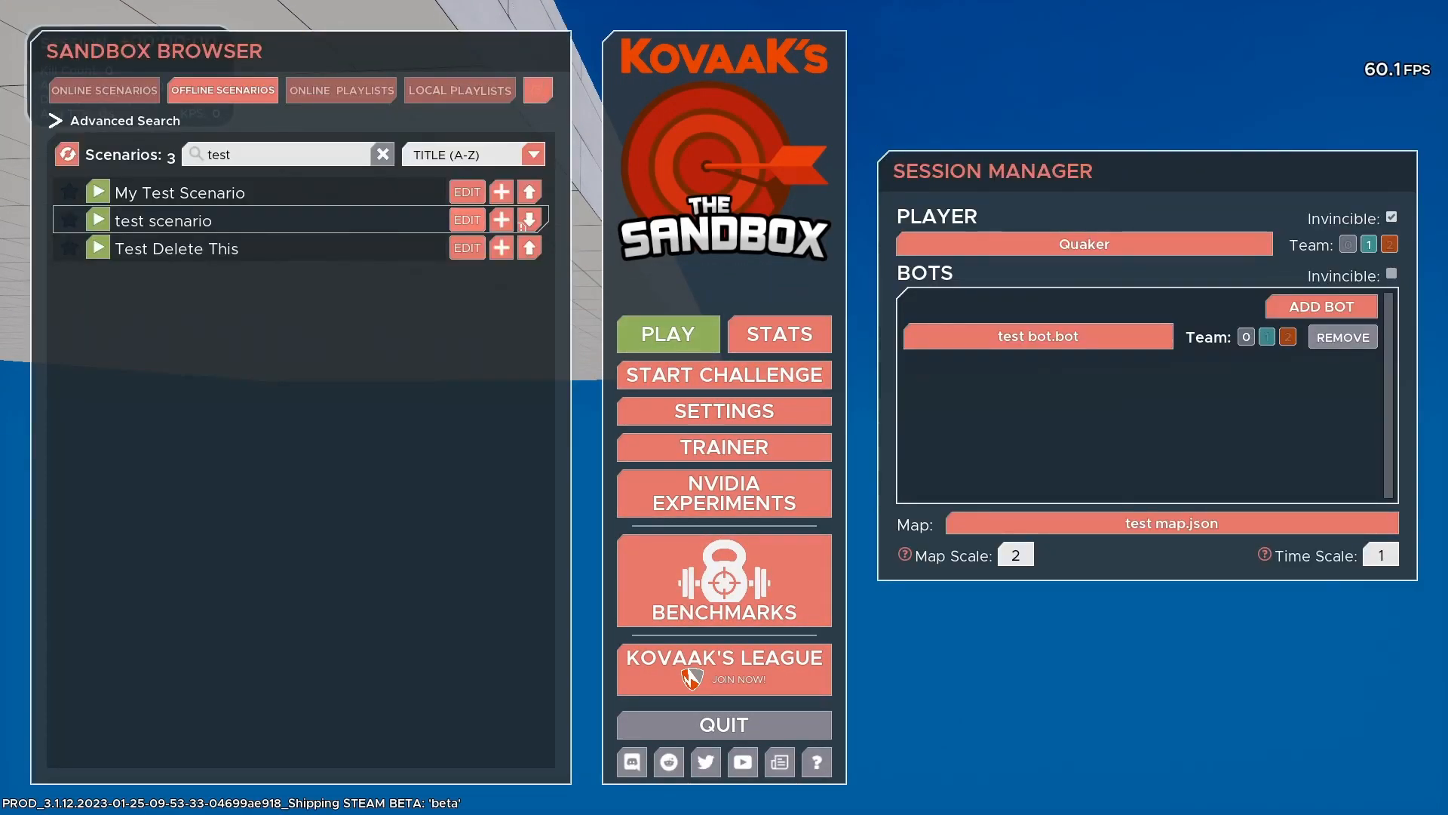
# Open test scenario's map for editing and place a new spawn point on the brick floor at about X 3240, Y 1912.
pyautogui.click(467, 219)
pyautogui.click(596, 477)
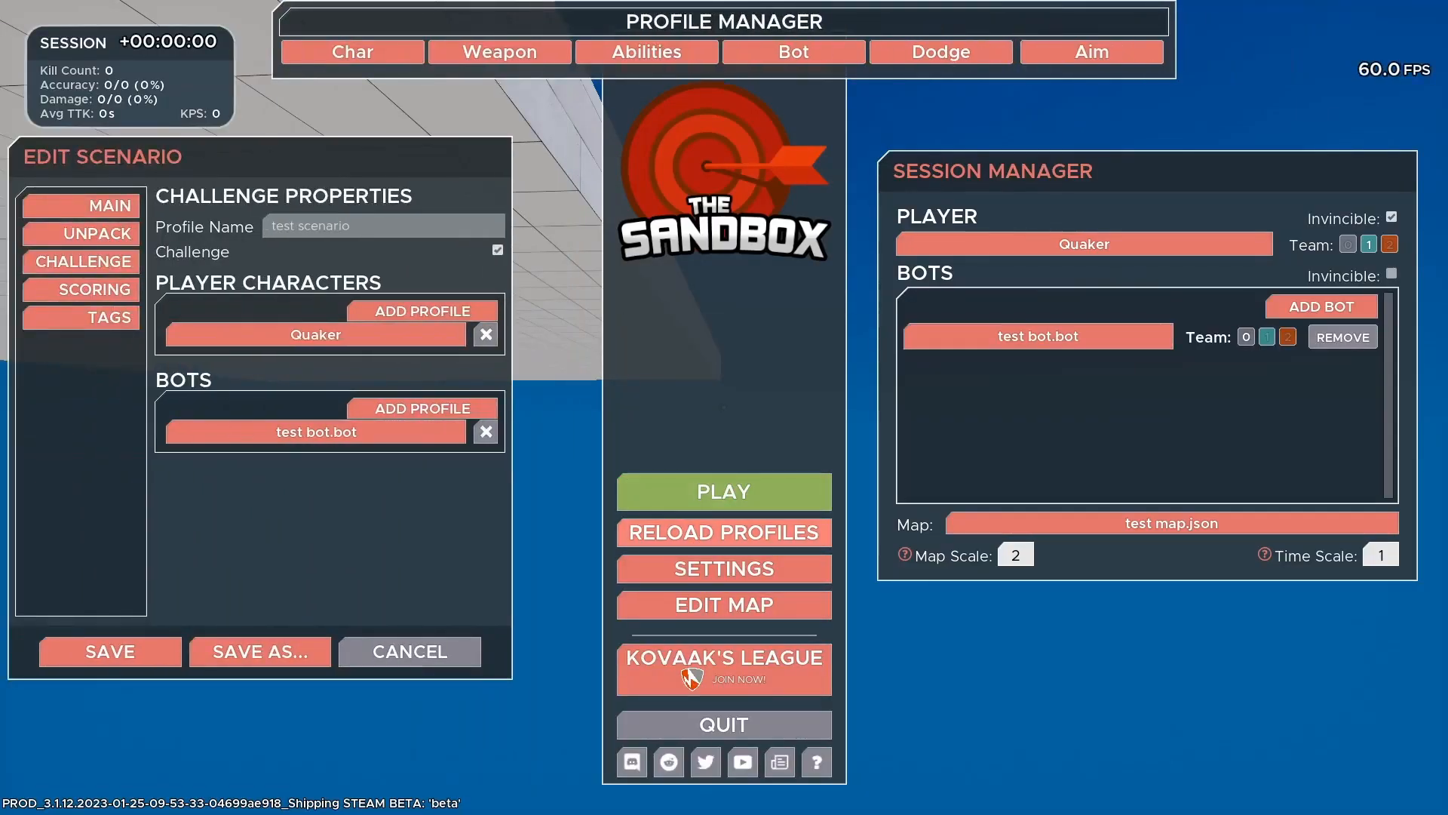
pyautogui.click(724, 604)
pyautogui.moveTo(724, 407); pyautogui.dragTo(1241, 671, button='right')
pyautogui.press('w')
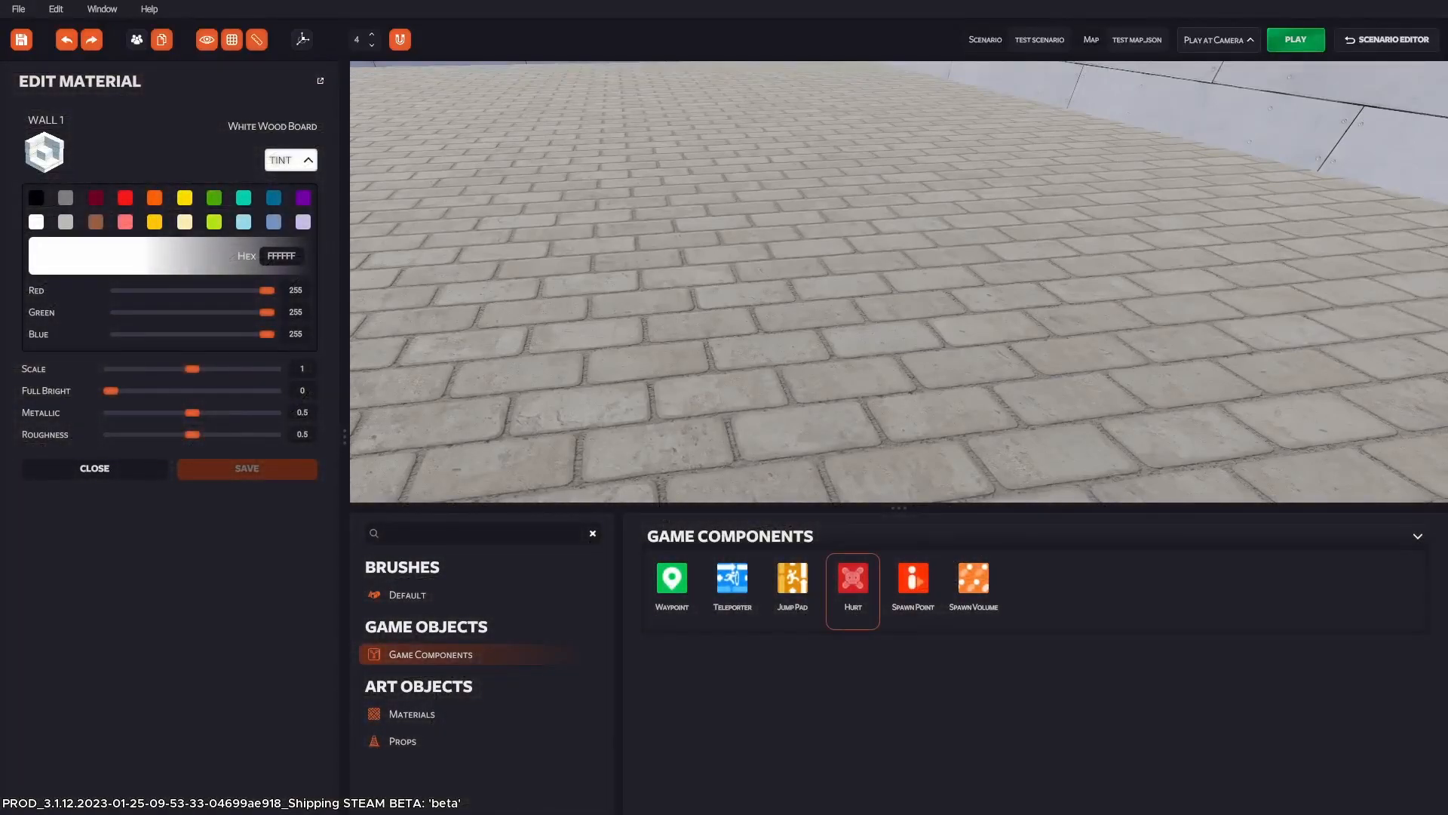
pyautogui.moveTo(913, 578); pyautogui.dragTo(906, 270)
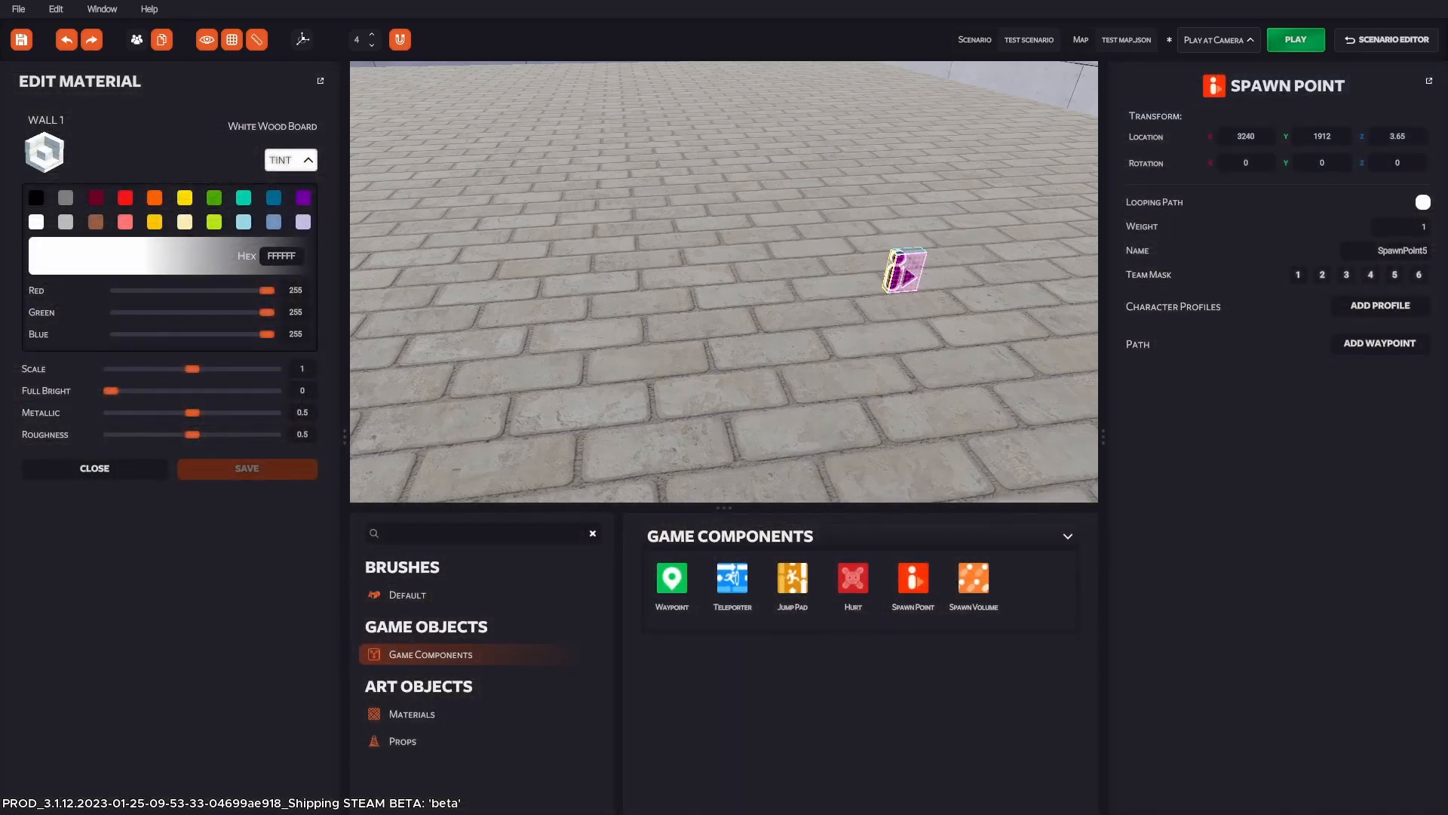
# Set the new spawn point's Z rotation to 180.
pyautogui.click(1397, 162)
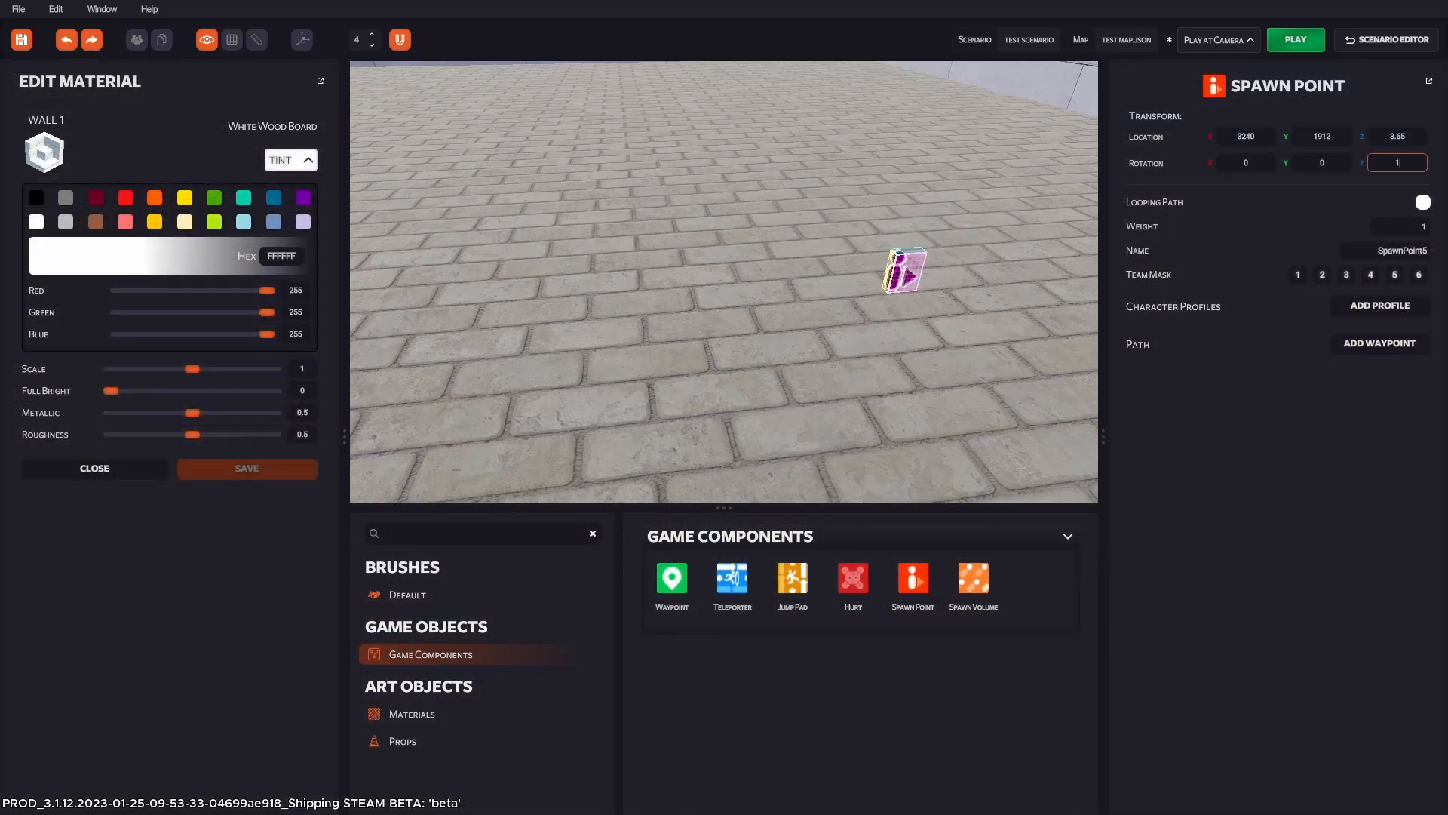
pyautogui.write('180')
pyautogui.press('Return')
# Set the new spawn point's team mask to 1, add the Quaker character profile to it and save the map.
pyautogui.moveTo(724, 280)
pyautogui.mouseDown(button='right')
pyautogui.moveTo(698, 249)
pyautogui.moveTo(573, 234)
pyautogui.moveTo(733, 255)
pyautogui.mouseUp(button='right')
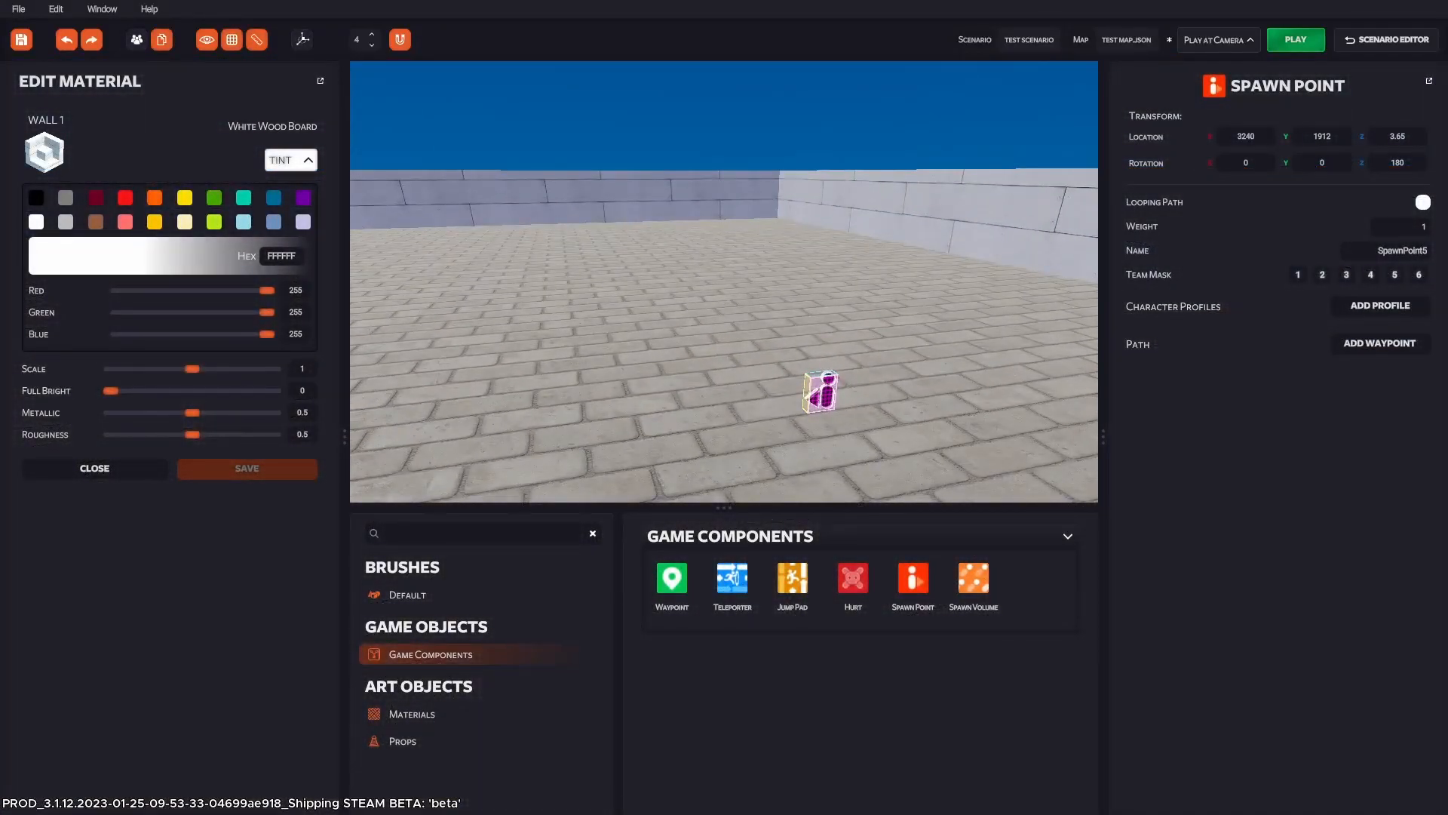
pyautogui.click(1298, 275)
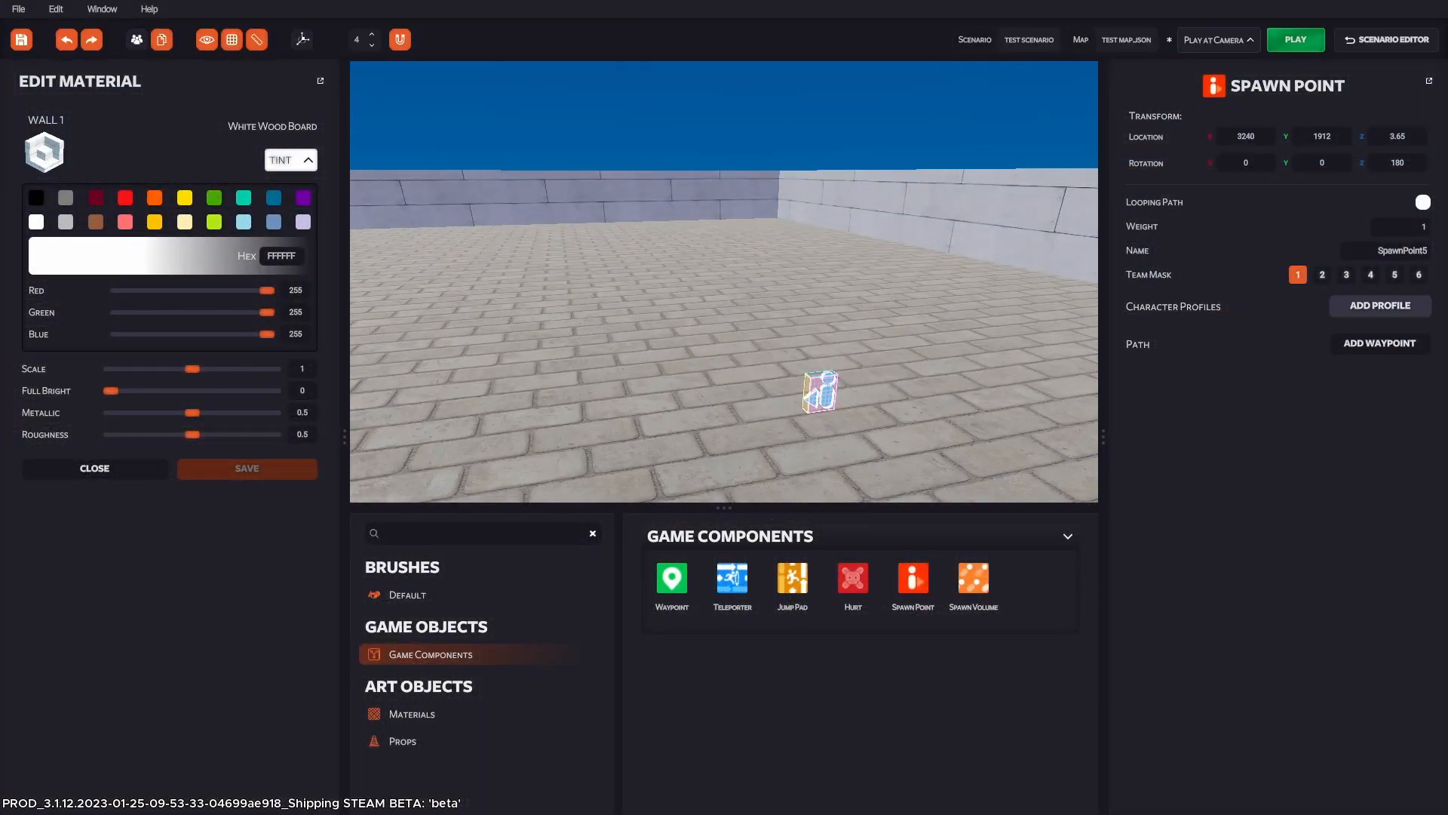
pyautogui.click(1381, 305)
pyautogui.click(1268, 342)
pyautogui.click(1268, 371)
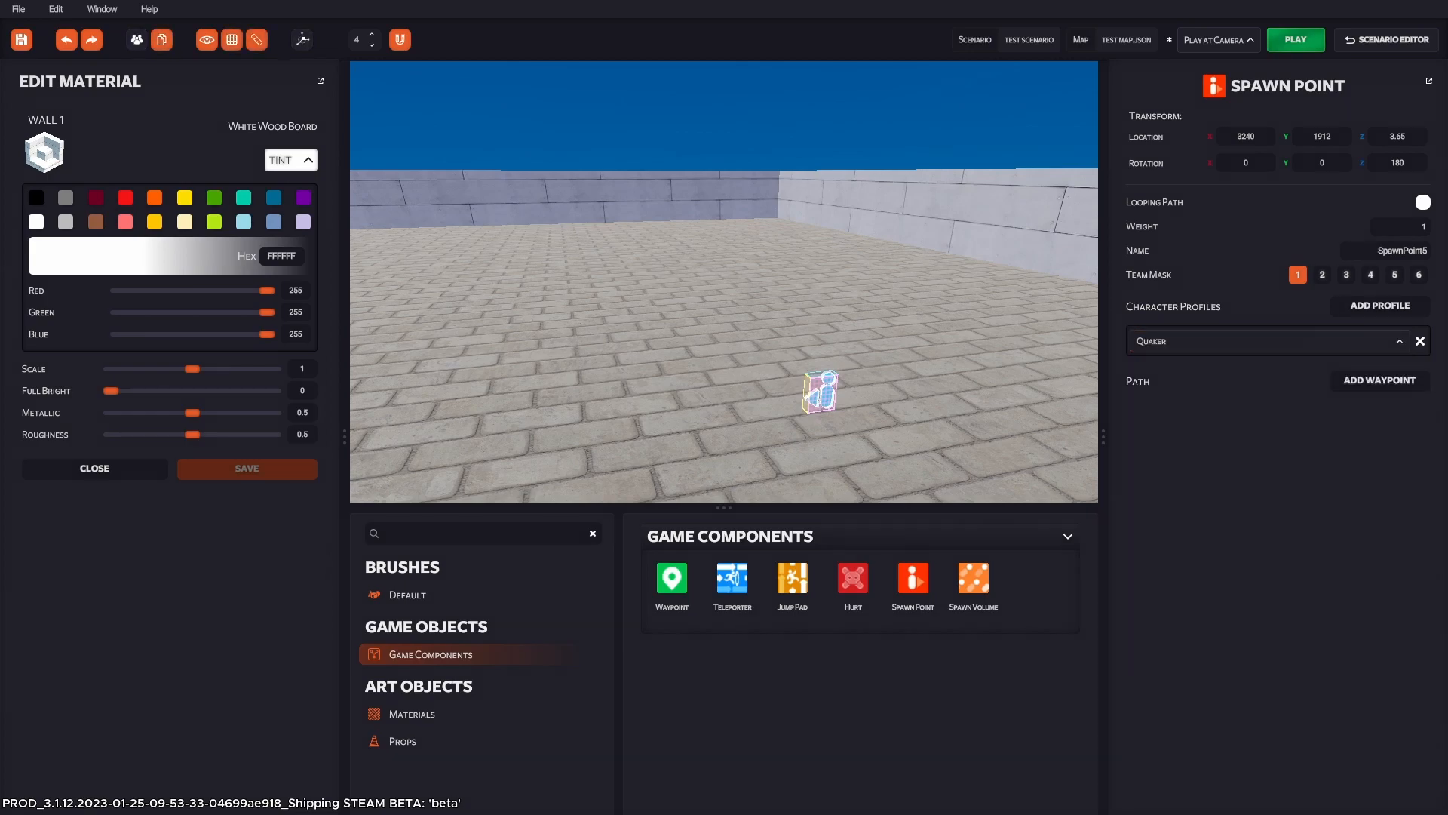
pyautogui.hotkey('ctrl', 's')
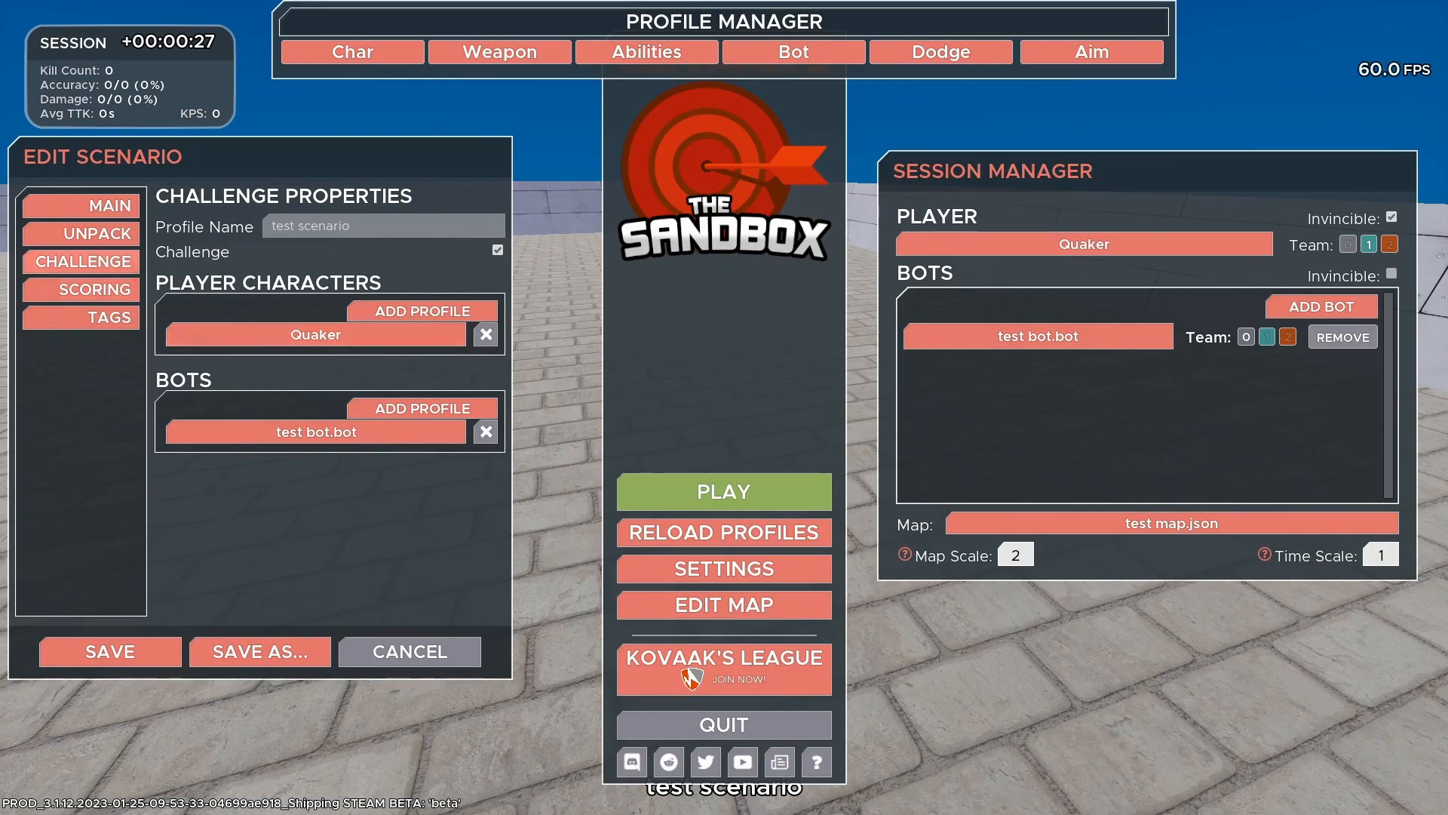
# Review test scenario's challenge properties, resume play and shoot at the bot to test the spawn points, and leave play.
pyautogui.click(81, 261)
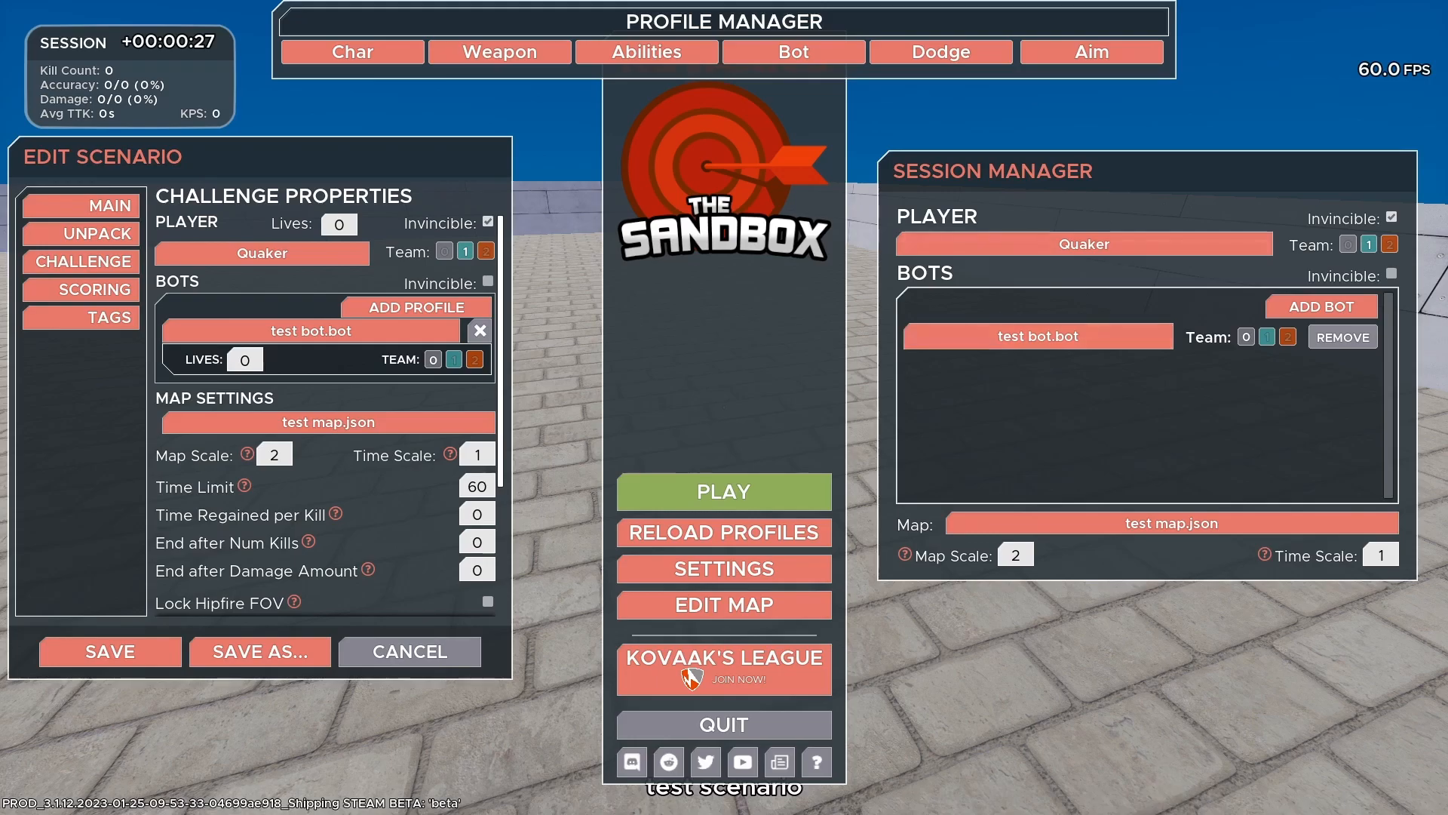
pyautogui.click(723, 492)
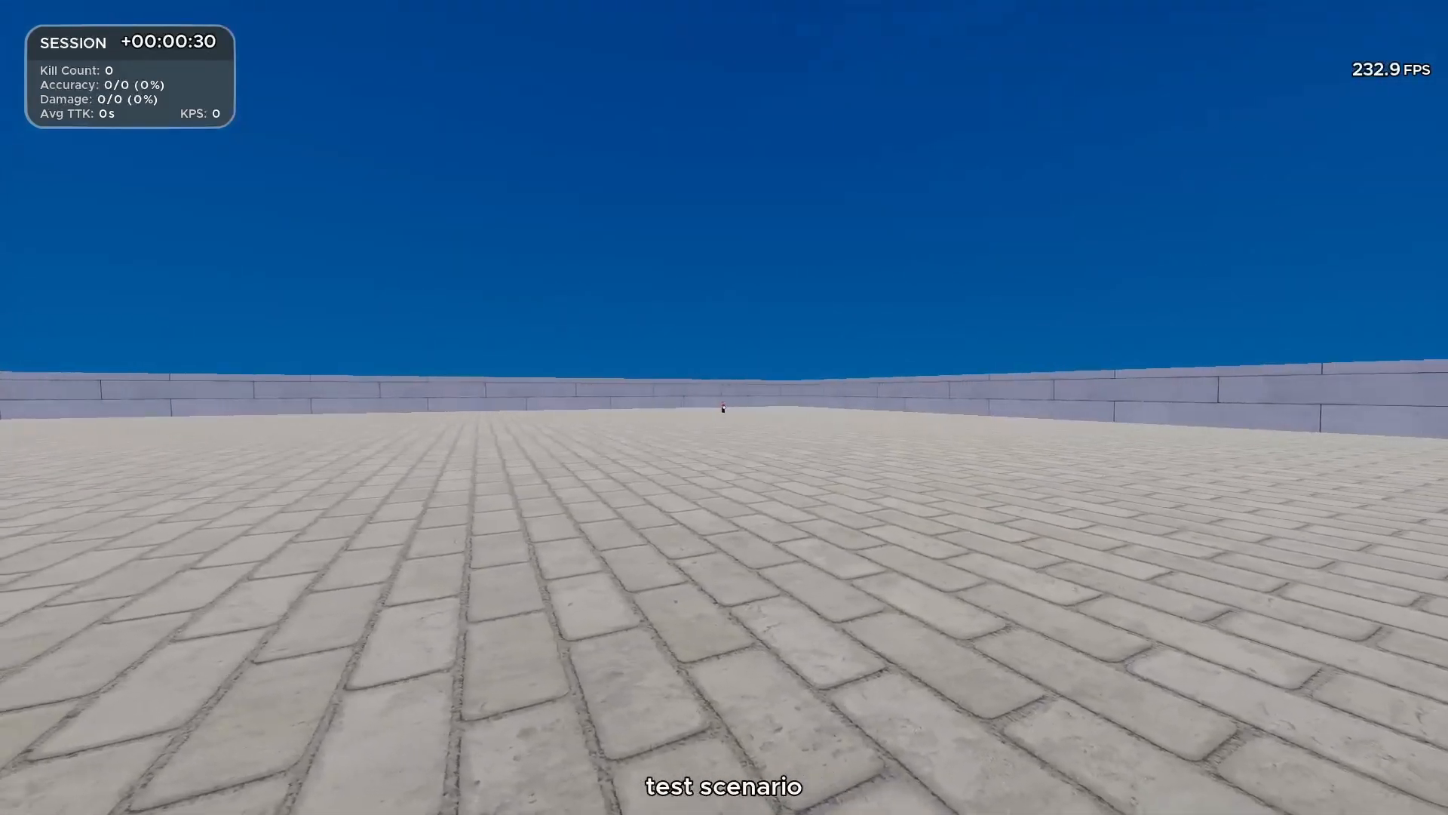
pyautogui.click(724, 408)
pyautogui.click(724, 407)
pyautogui.click(724, 407)
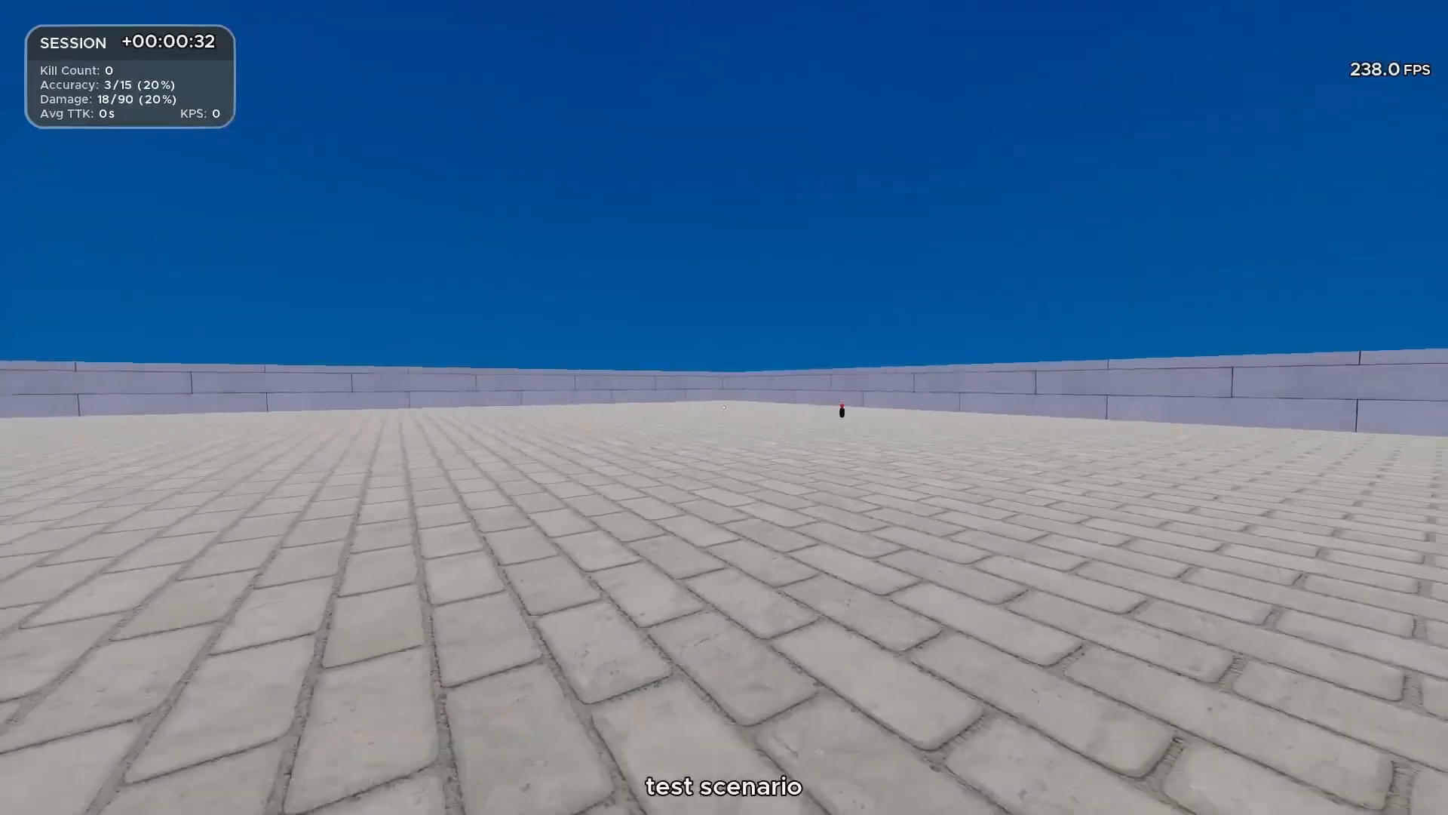
pyautogui.press('Escape')
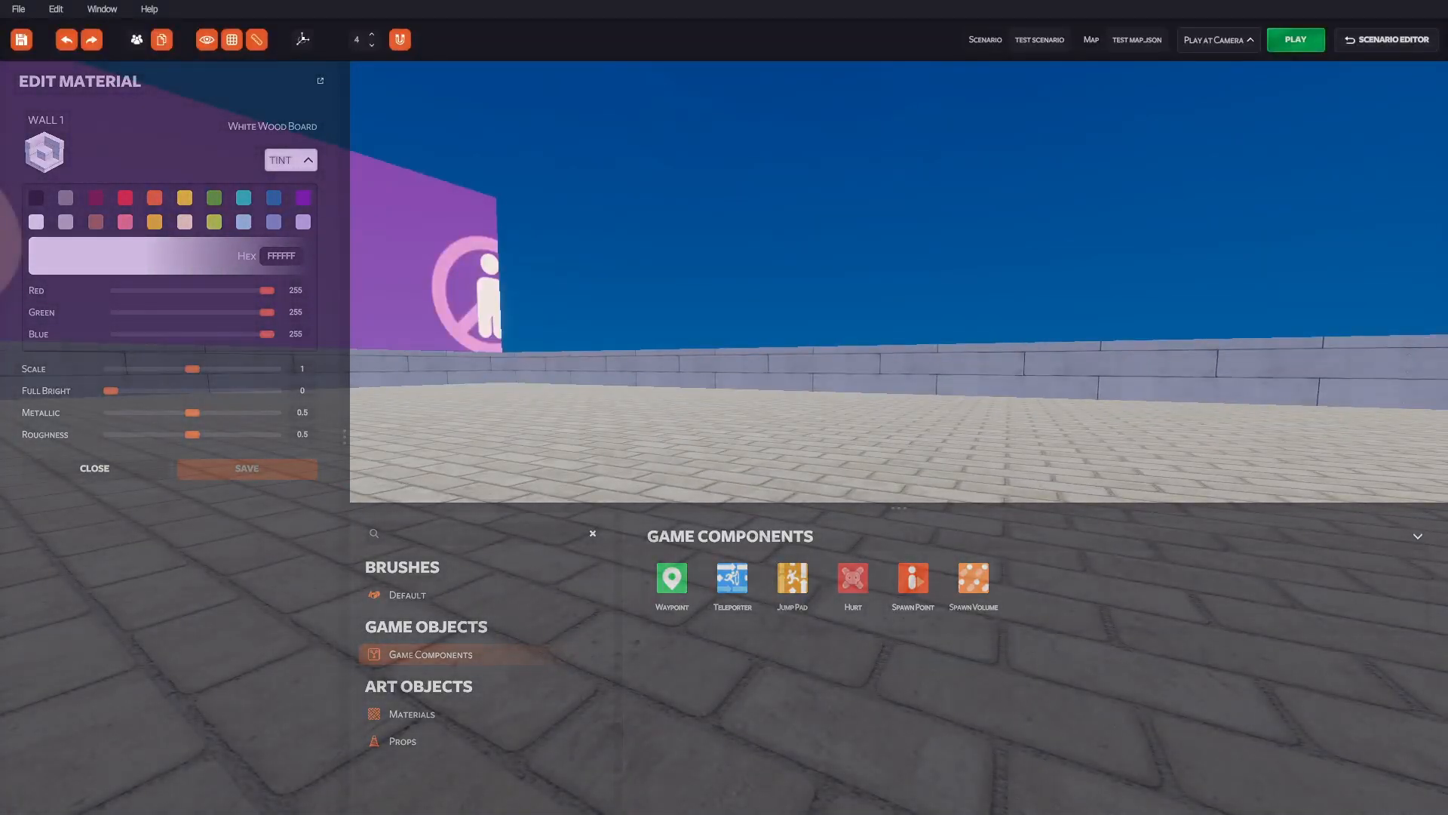
# Inspect the properties of the Quaker spawn point and of the test bot spawn point in the map editor.
pyautogui.moveTo(724, 407)
pyautogui.mouseDown(button='right')
pyautogui.moveTo(928, 445)
pyautogui.moveTo(837, 437)
pyautogui.mouseUp(button='right')
pyautogui.press('s')
pyautogui.click(677, 418)
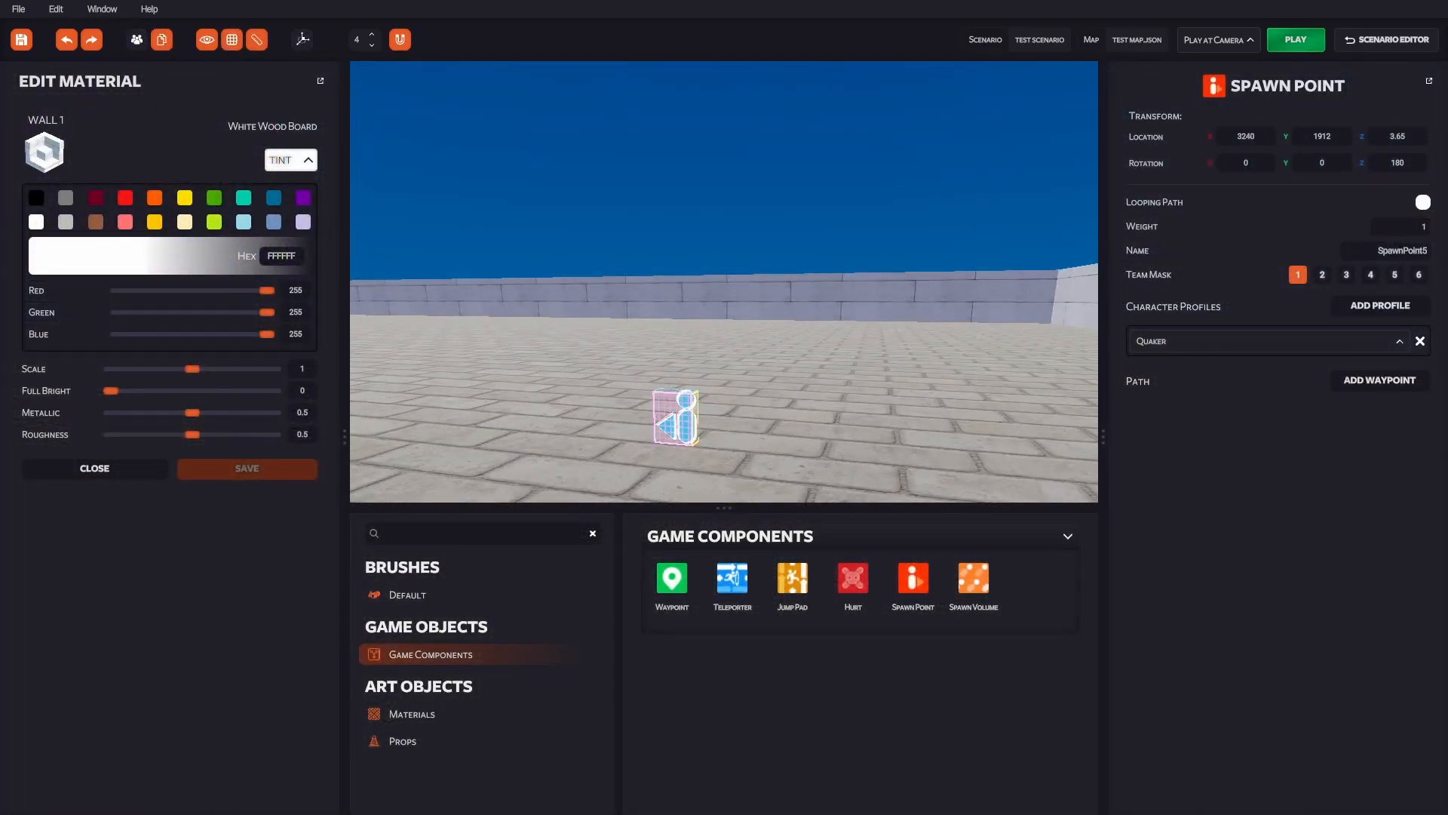
pyautogui.moveTo(674, 419); pyautogui.dragTo(460, 430, button='right')
pyautogui.press('d')
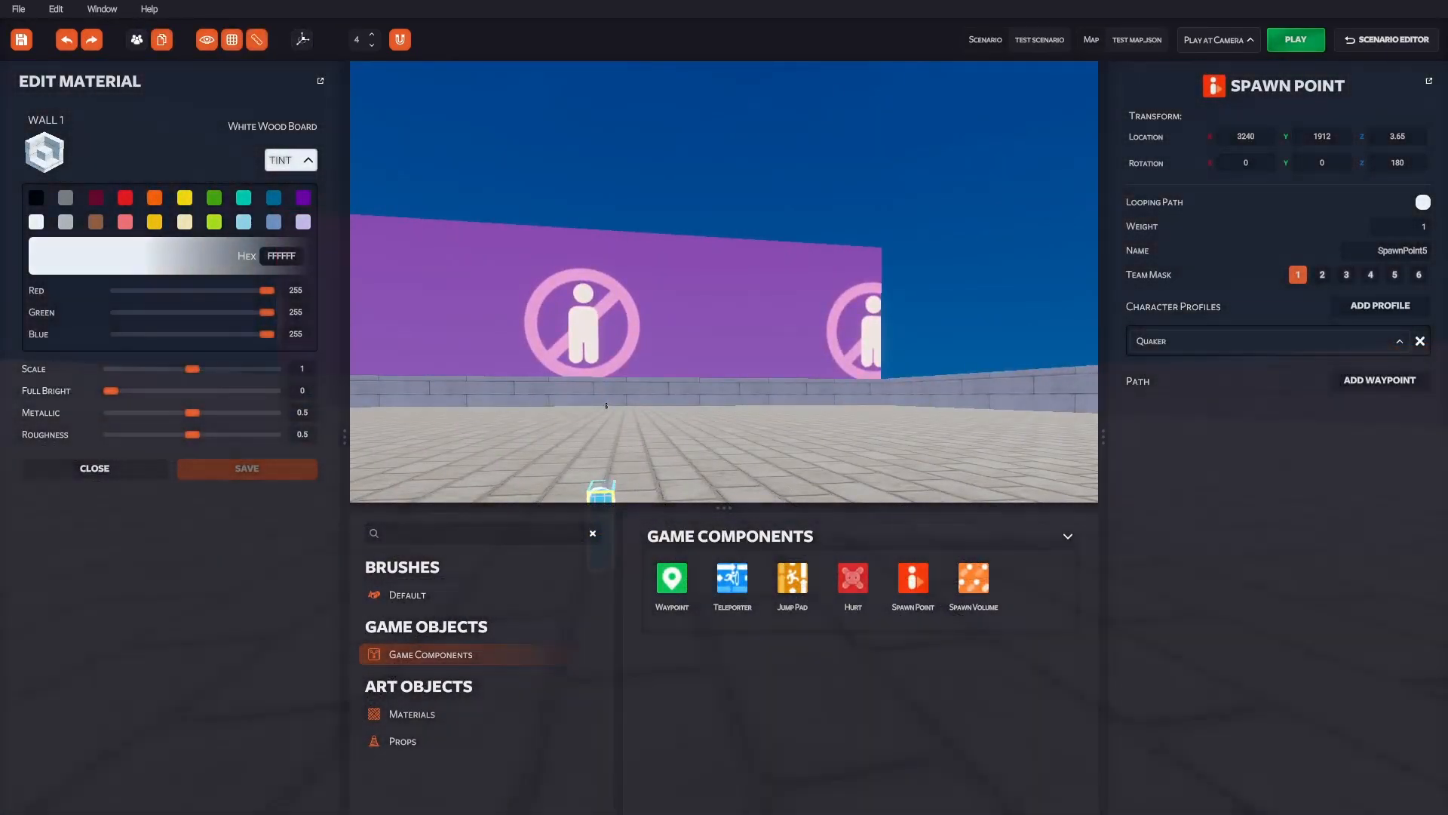
pyautogui.press('w')
pyautogui.press('a')
pyautogui.moveTo(724, 408)
pyautogui.mouseDown(button='right')
pyautogui.moveTo(645, 370)
pyautogui.moveTo(596, 369)
pyautogui.moveTo(701, 483)
pyautogui.moveTo(619, 483)
pyautogui.mouseUp(button='right')
pyautogui.press('w')
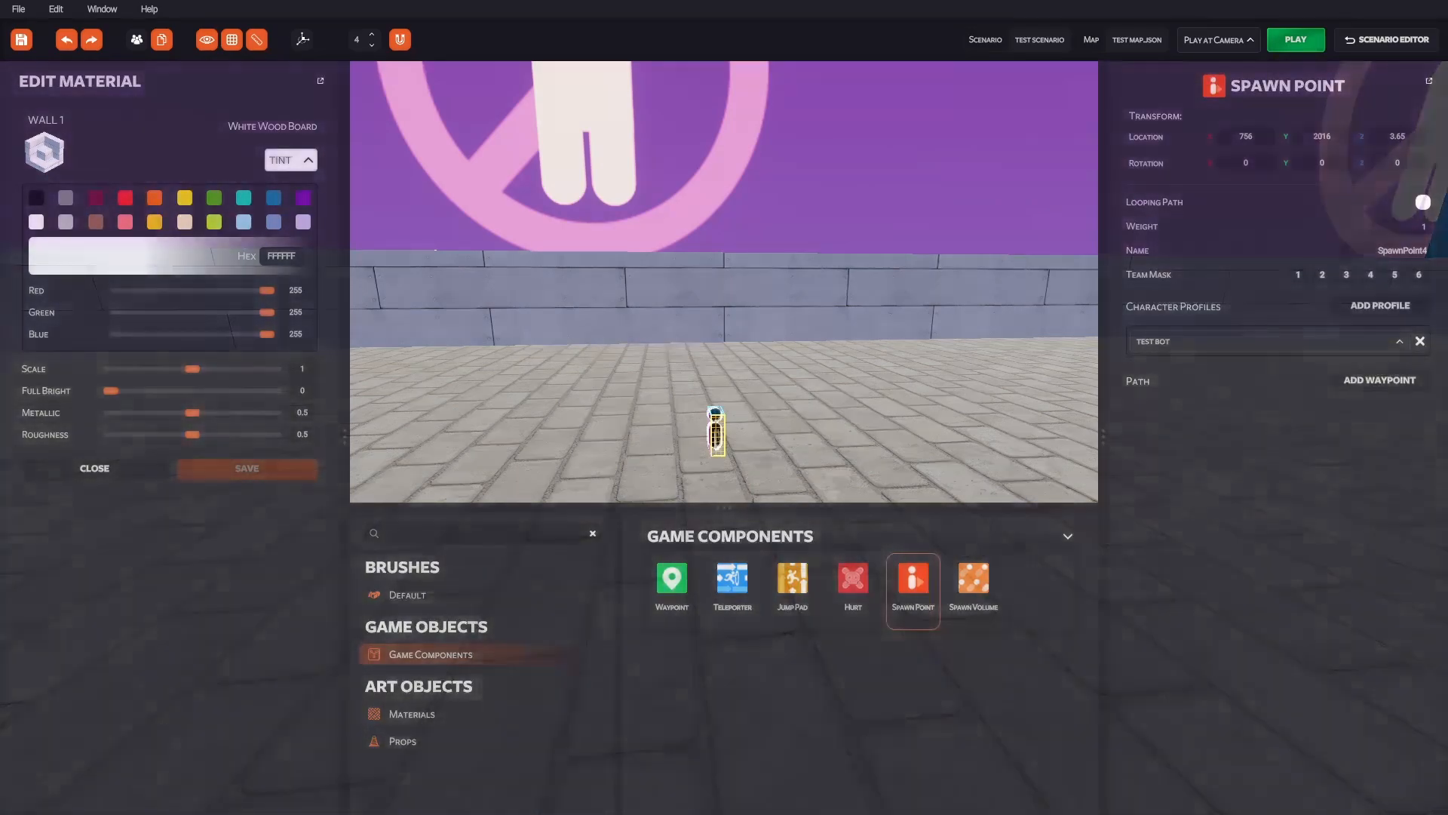
# Place another spawn point beside the test bot's at about X 756, Y 1832, assign it the test bot profile, and delete it.
pyautogui.moveTo(912, 585); pyautogui.dragTo(931, 424)
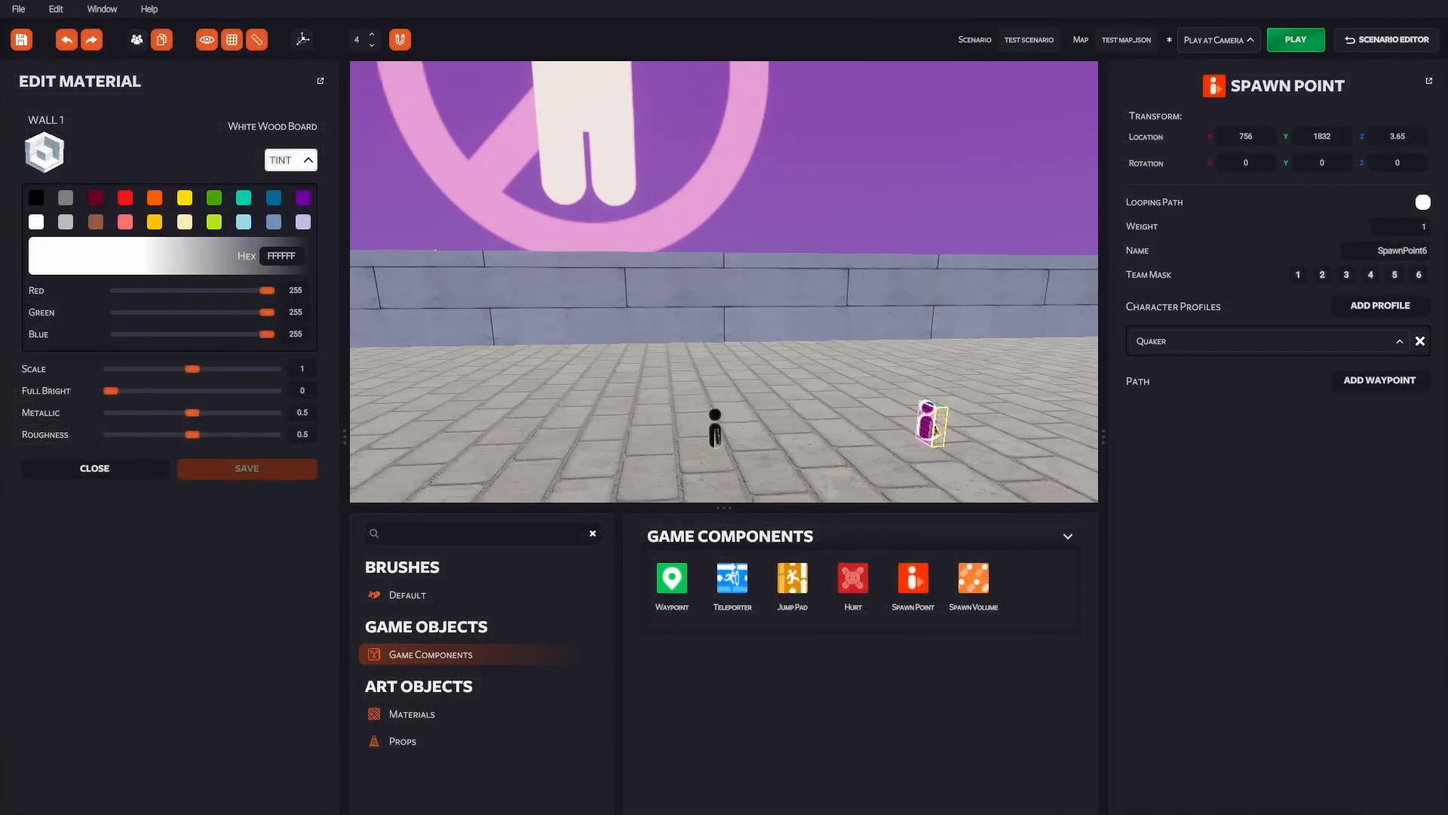
pyautogui.click(1268, 341)
pyautogui.click(1154, 388)
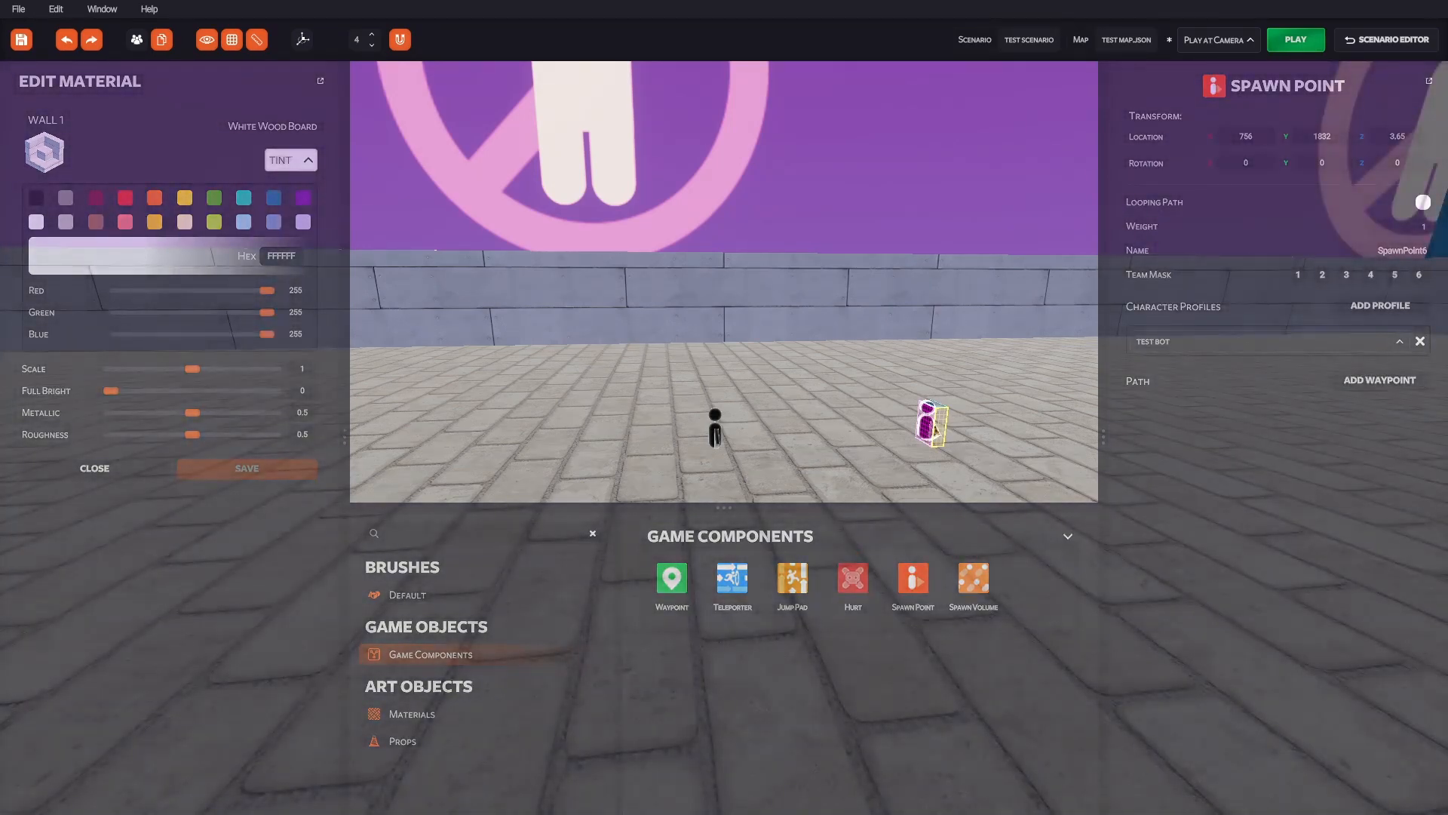
pyautogui.rightClick(932, 431)
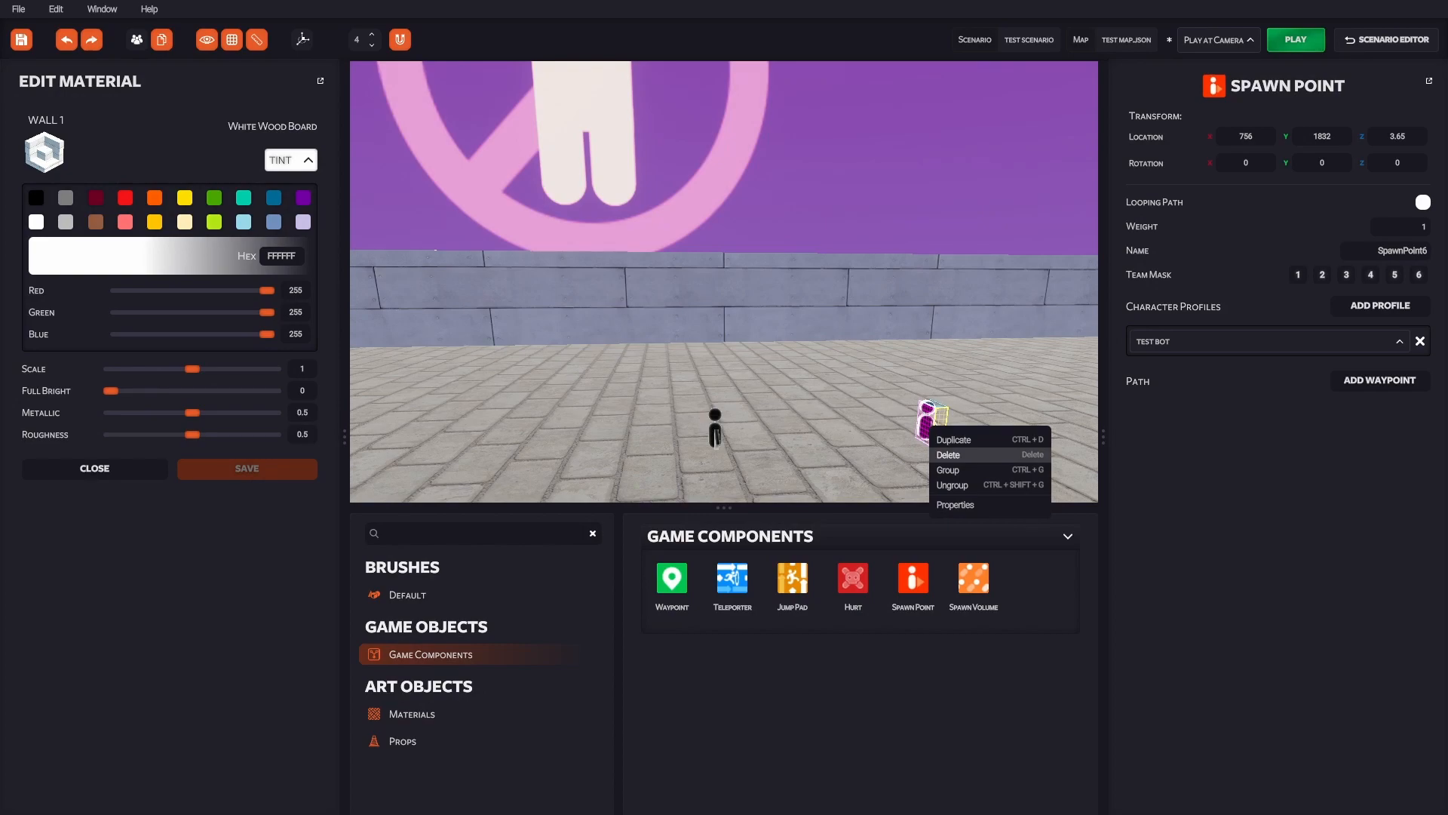
pyautogui.click(948, 455)
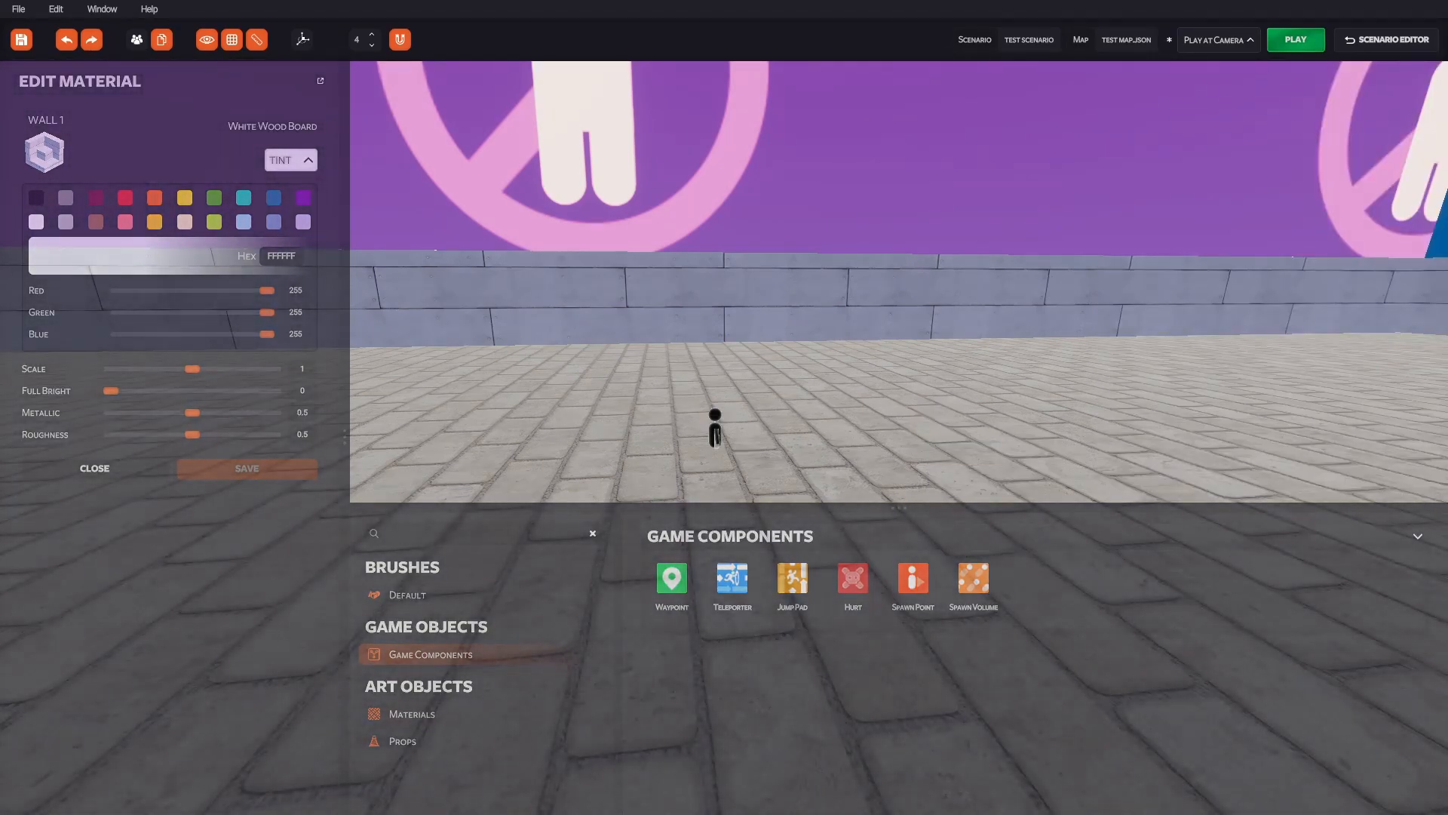
# Duplicate the test bot spawn point, place the copy at about Y 1900 and set its X location to 700.
pyautogui.click(715, 430)
pyautogui.rightClick(715, 438)
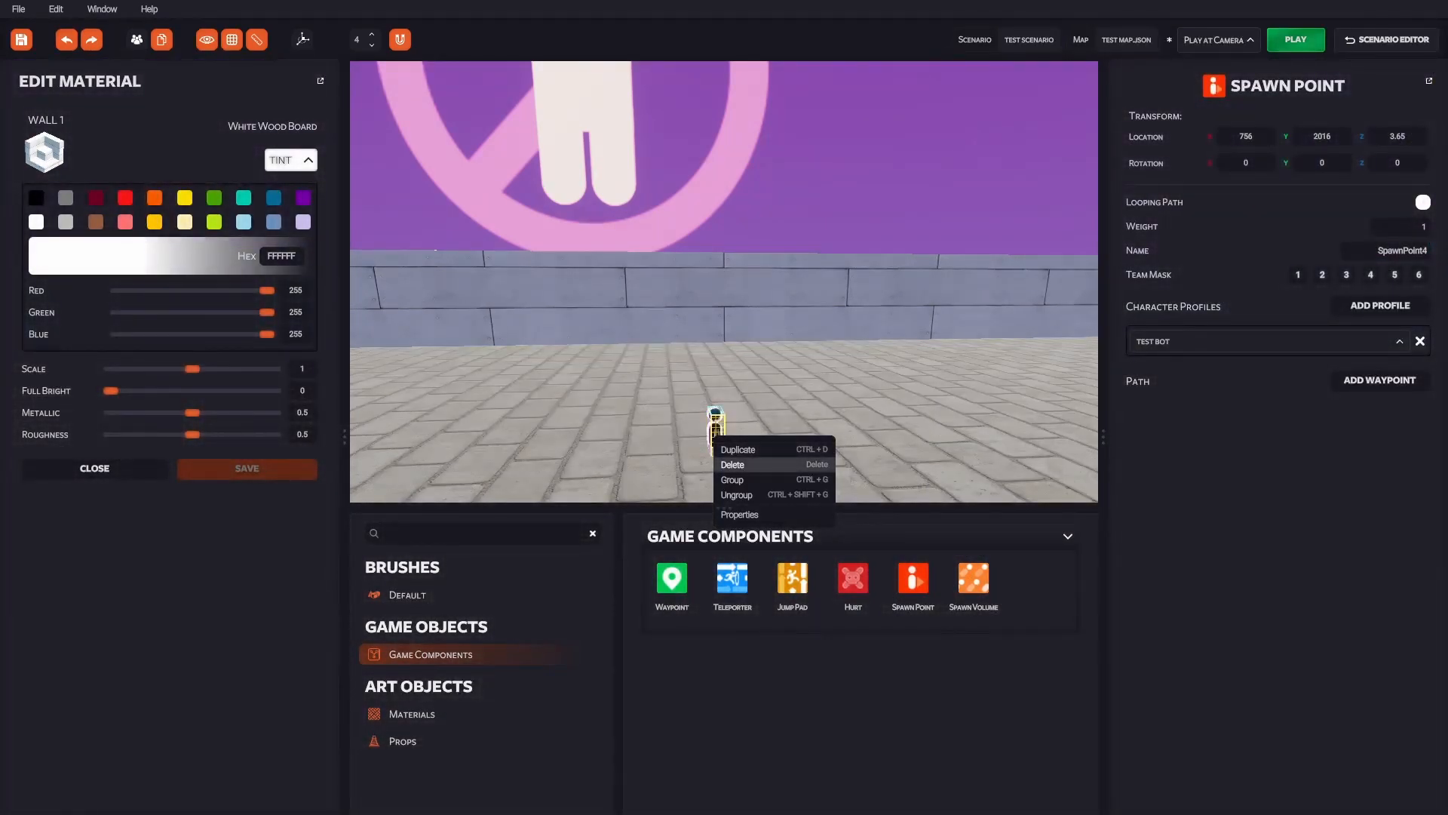
pyautogui.click(738, 449)
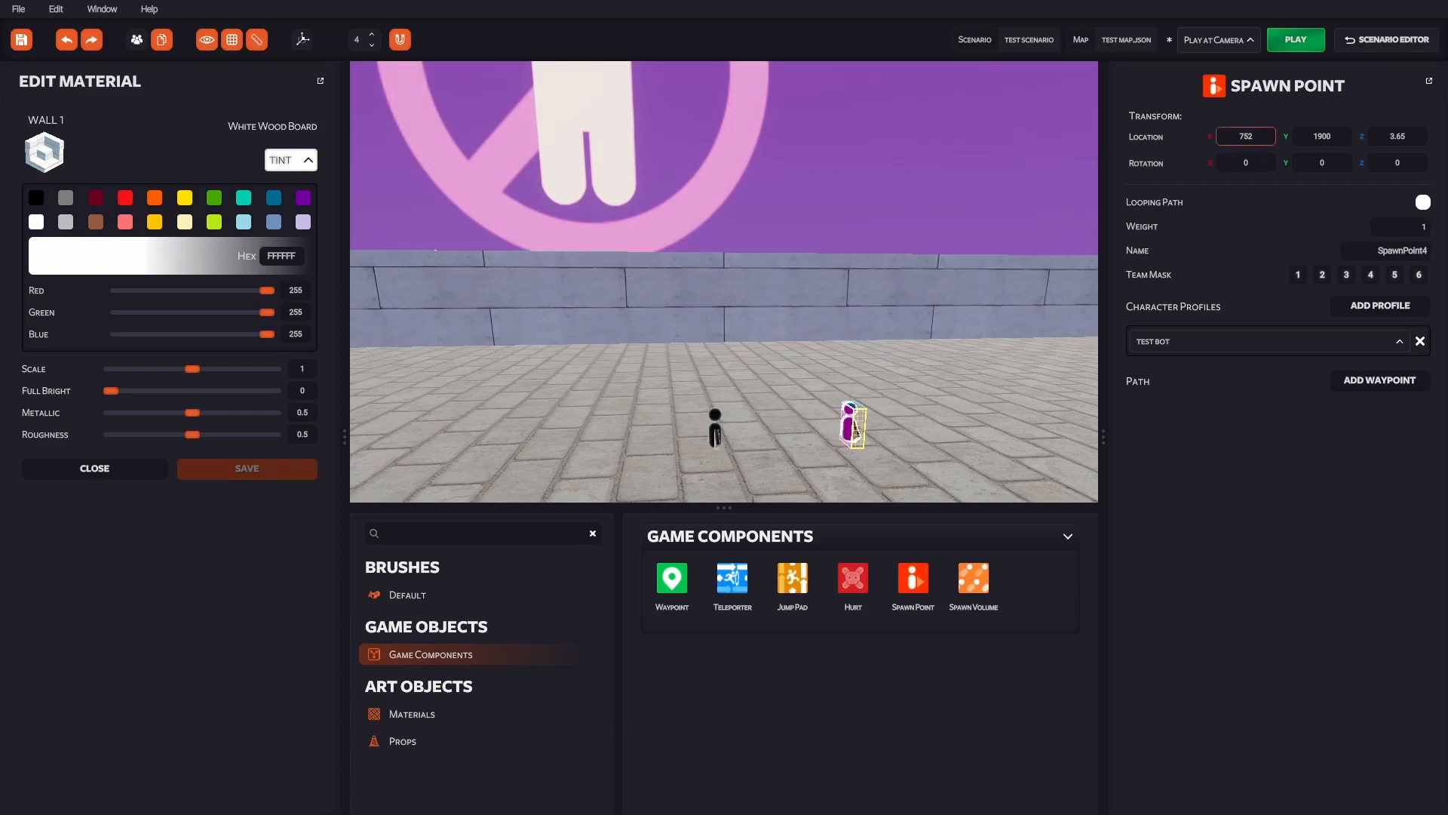
pyautogui.click(1245, 136)
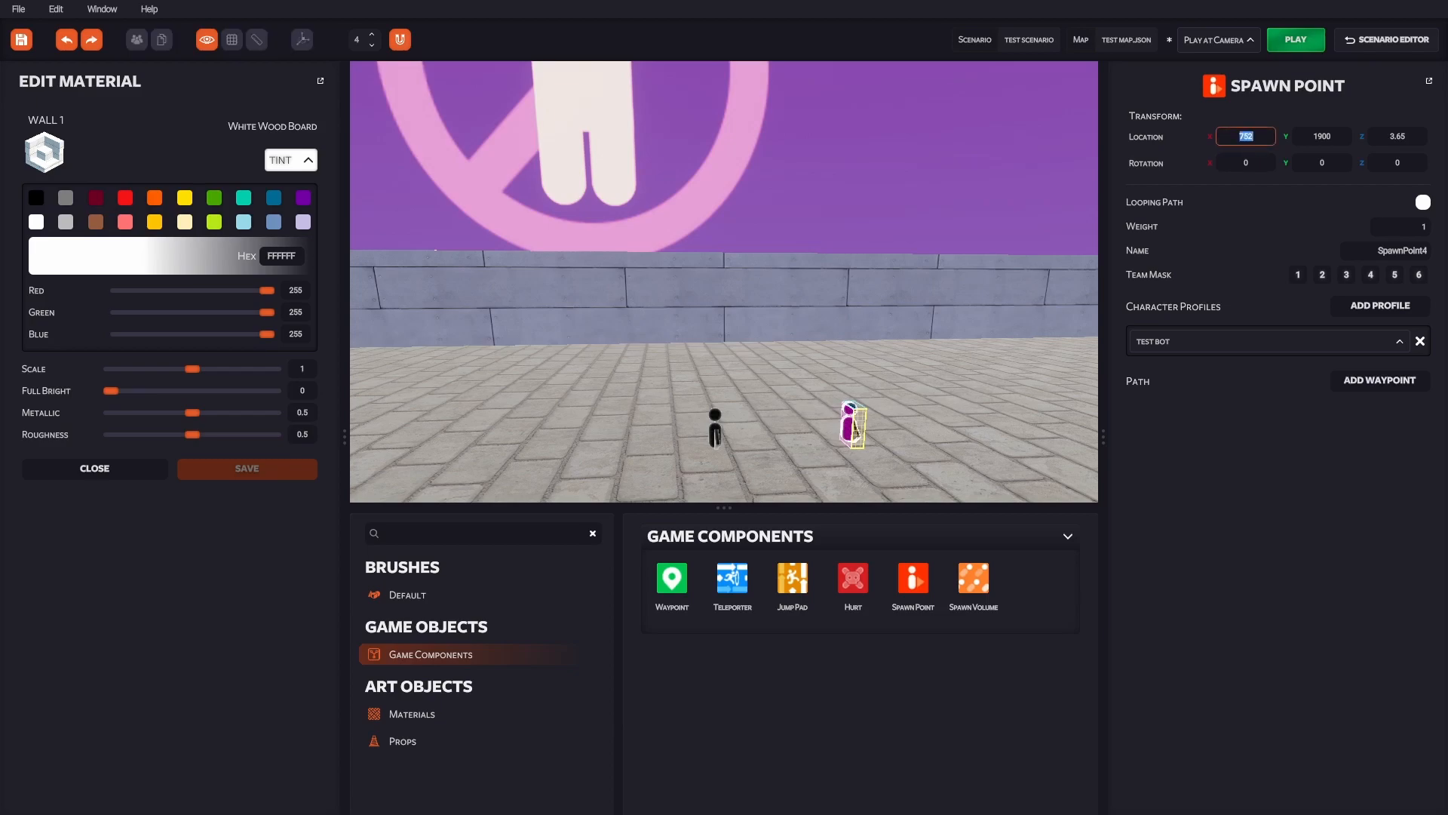
pyautogui.write('700')
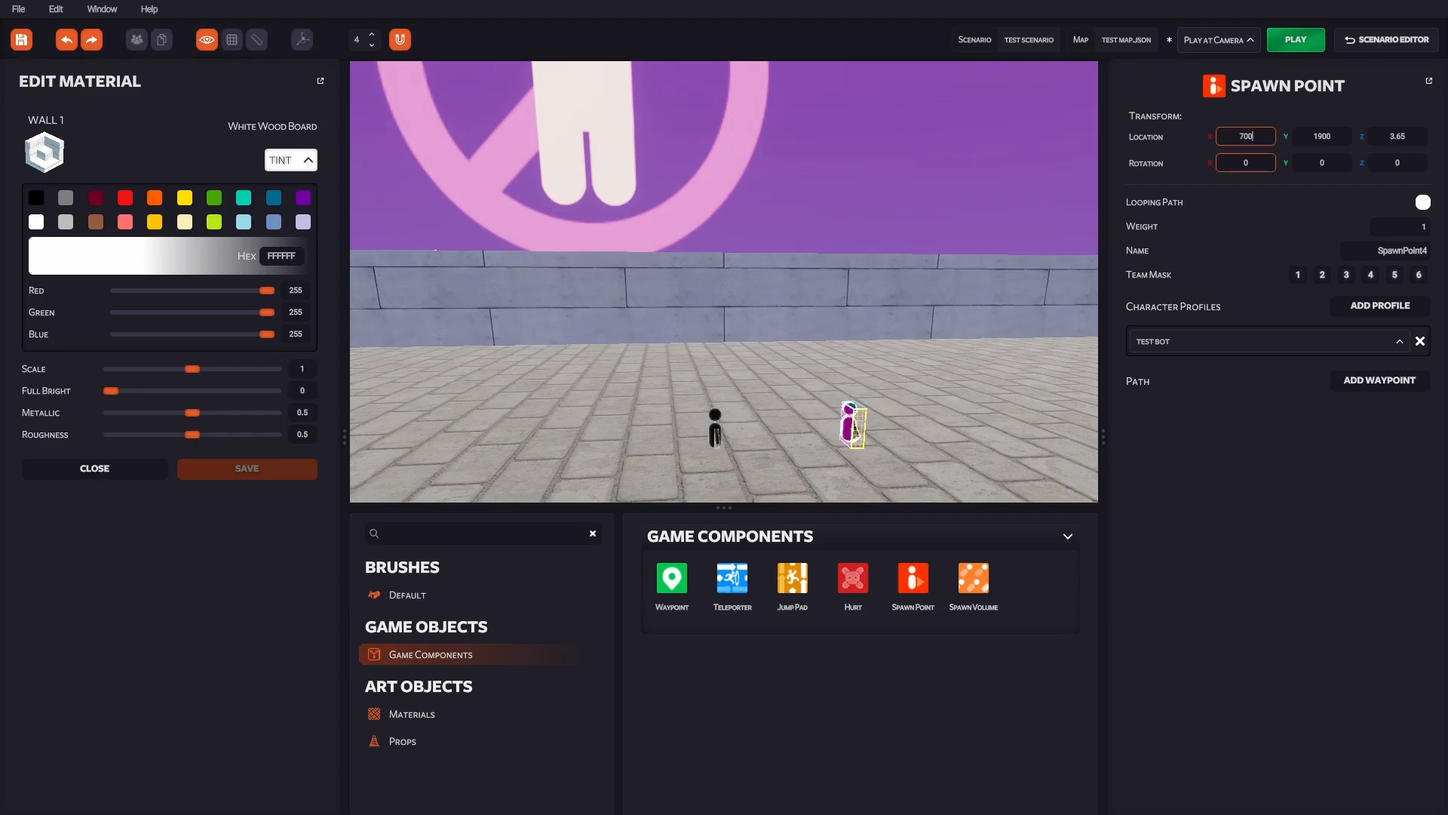
pyautogui.press('Return')
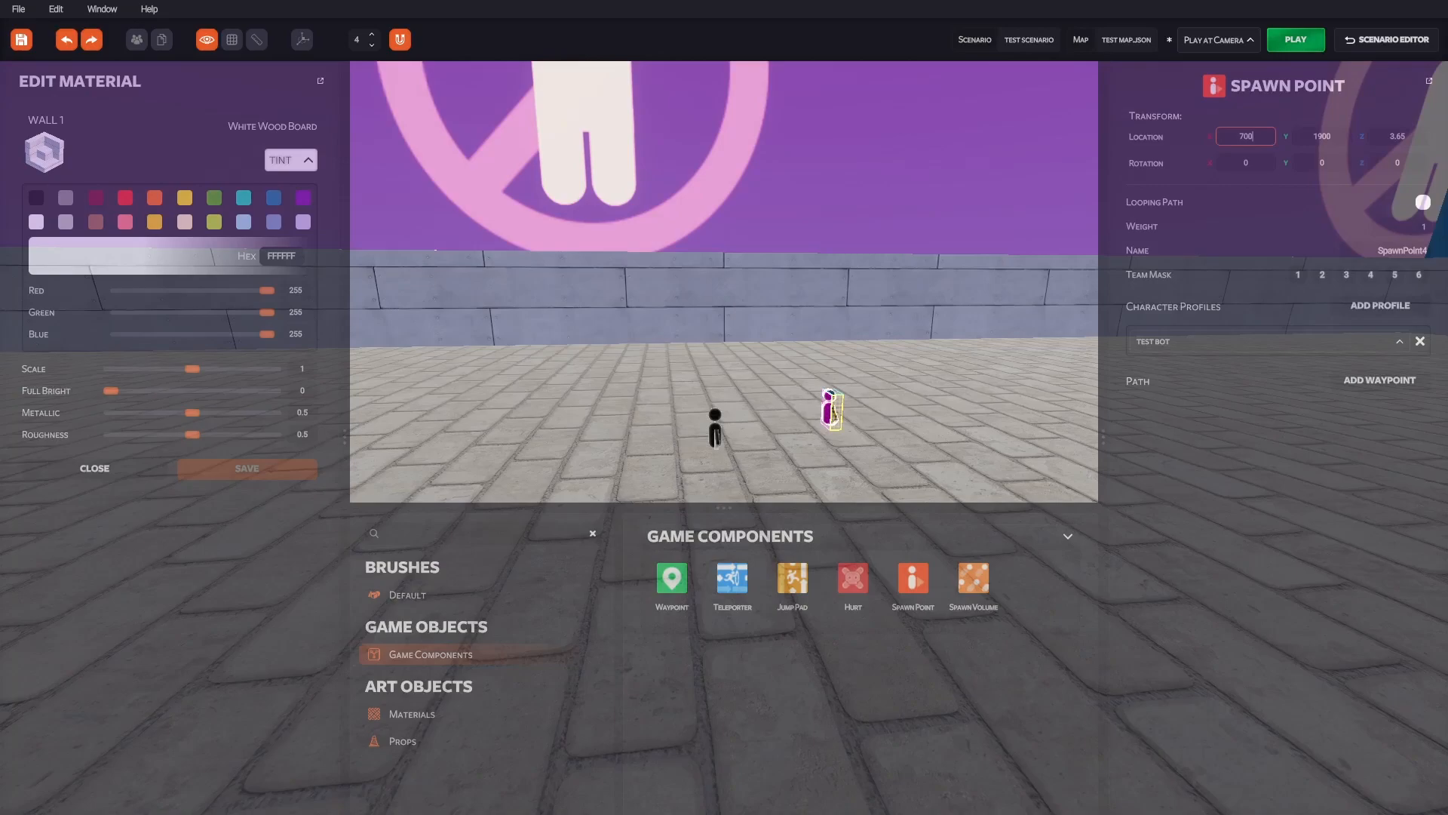
# Delete the duplicated test bot spawn point.
pyautogui.click(715, 430)
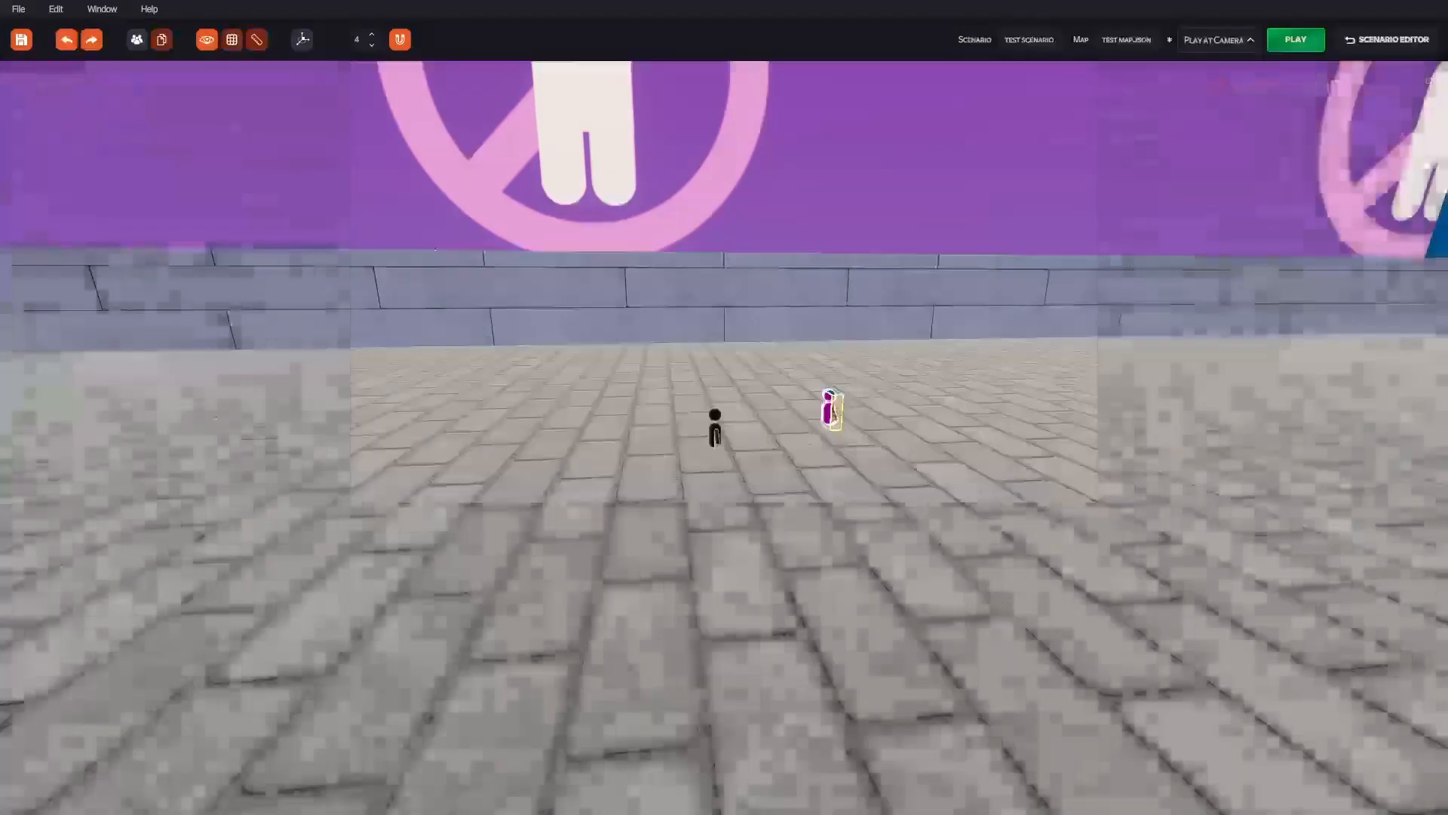
pyautogui.rightClick(829, 406)
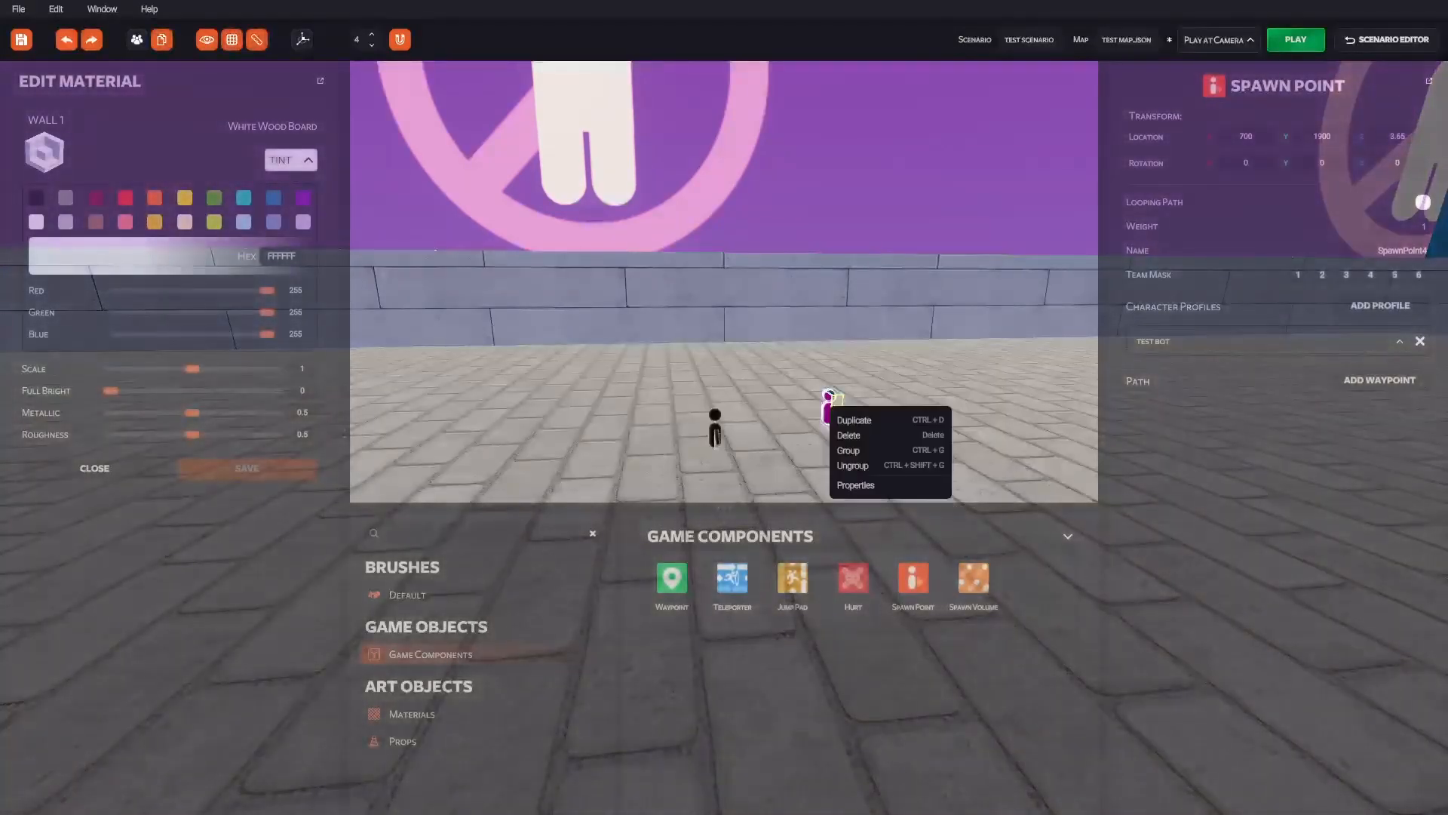
pyautogui.click(853, 436)
pyautogui.moveTo(724, 408); pyautogui.dragTo(84, 415, button='right')
pyautogui.press('s')
pyautogui.press('w')
pyautogui.press('s')
pyautogui.press('w')
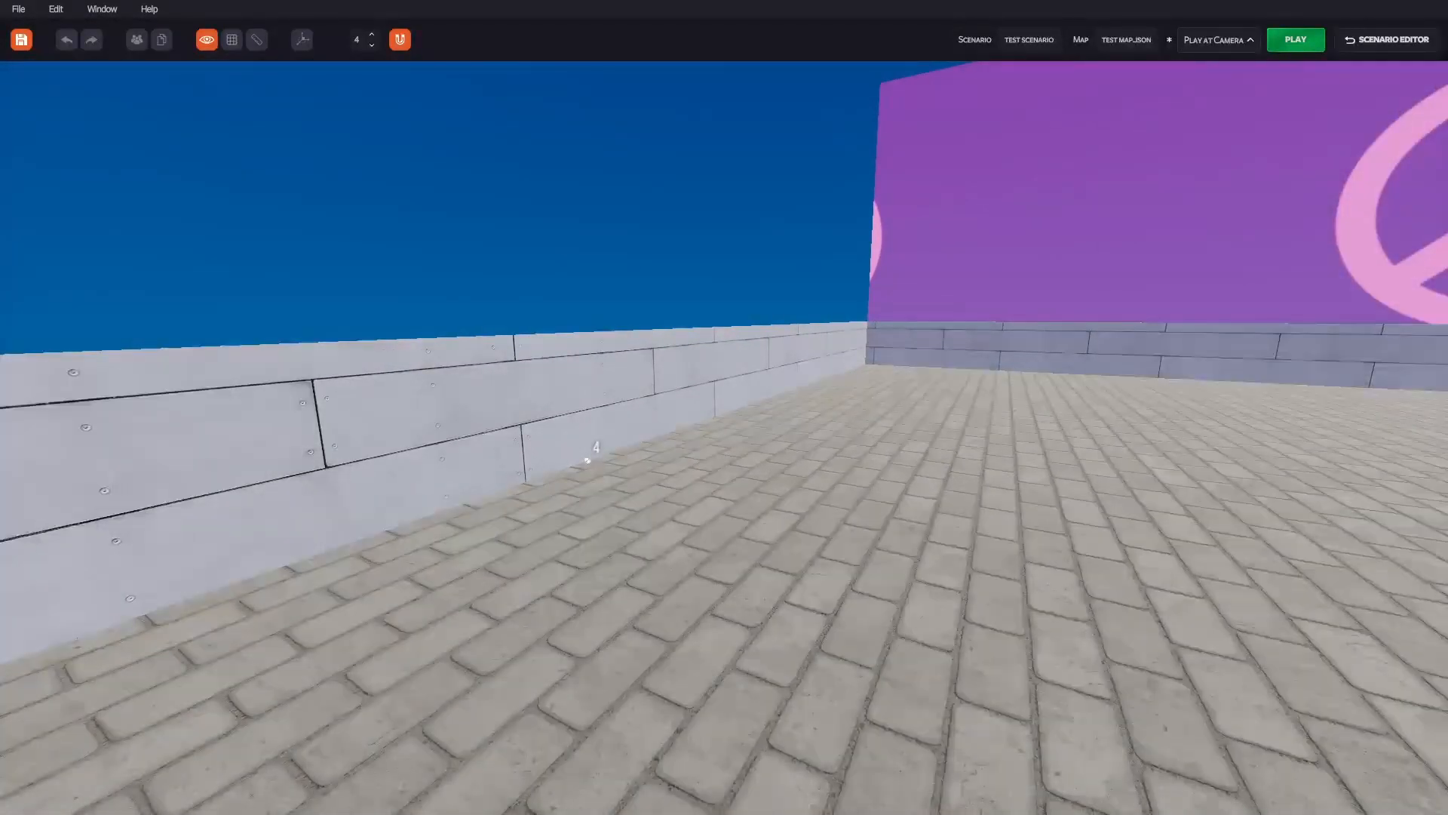
# Place a cube on the floor at X location 1800, Y 0, and size it 0 by 4000 by 60 as a low wall.
pyautogui.click(585, 457)
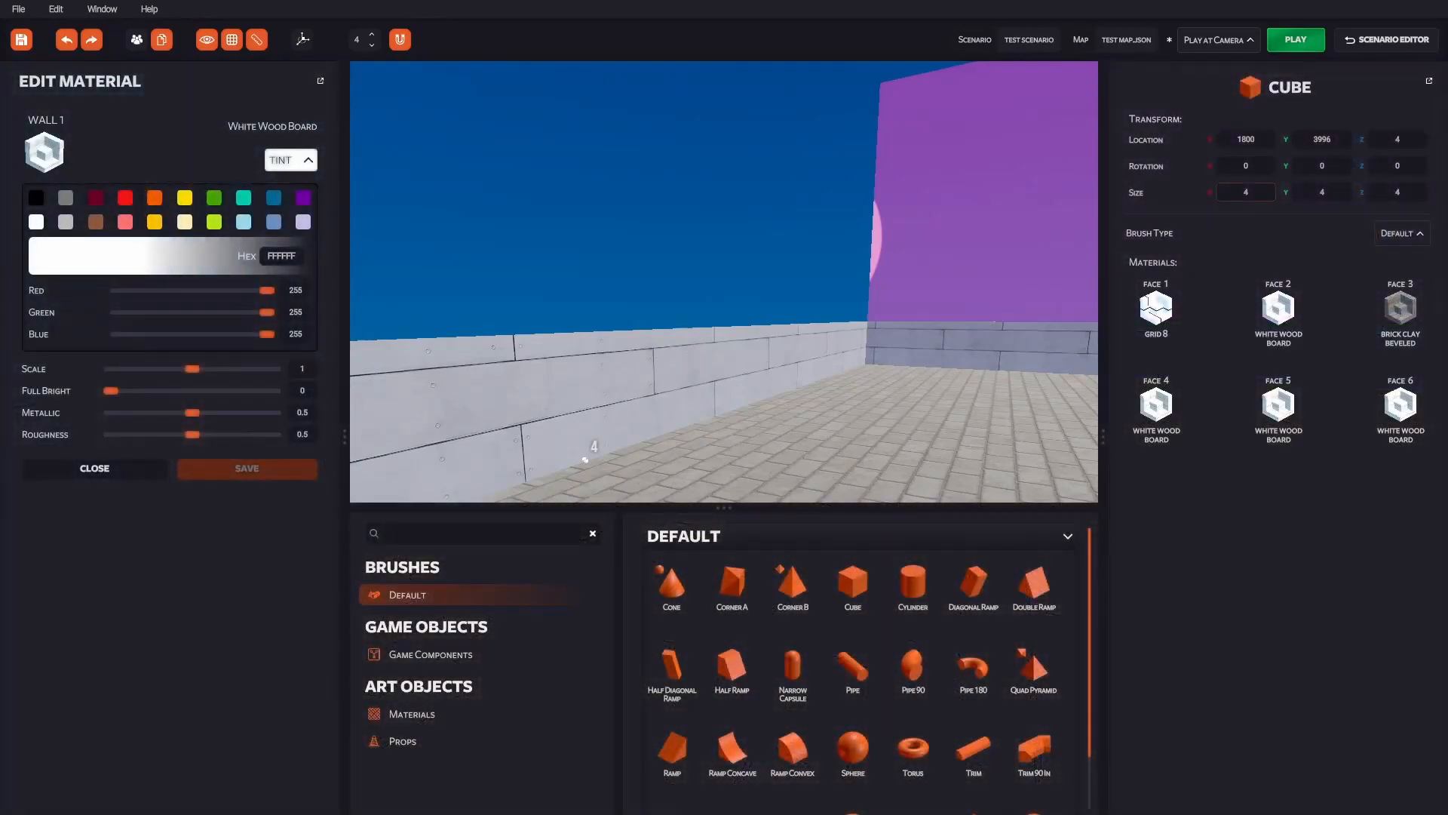
pyautogui.click(1245, 192)
pyautogui.write('000')
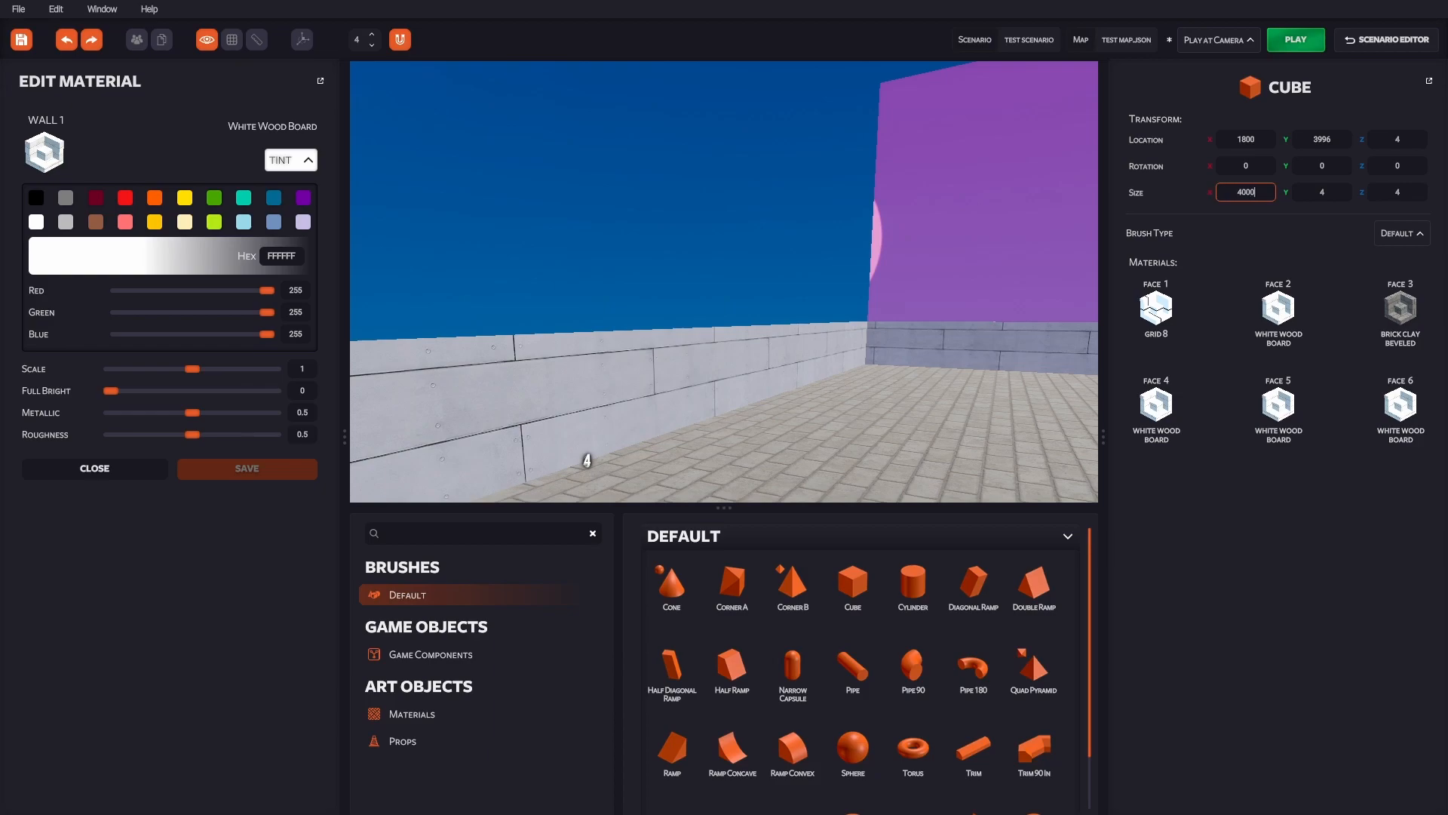
pyautogui.press('Return')
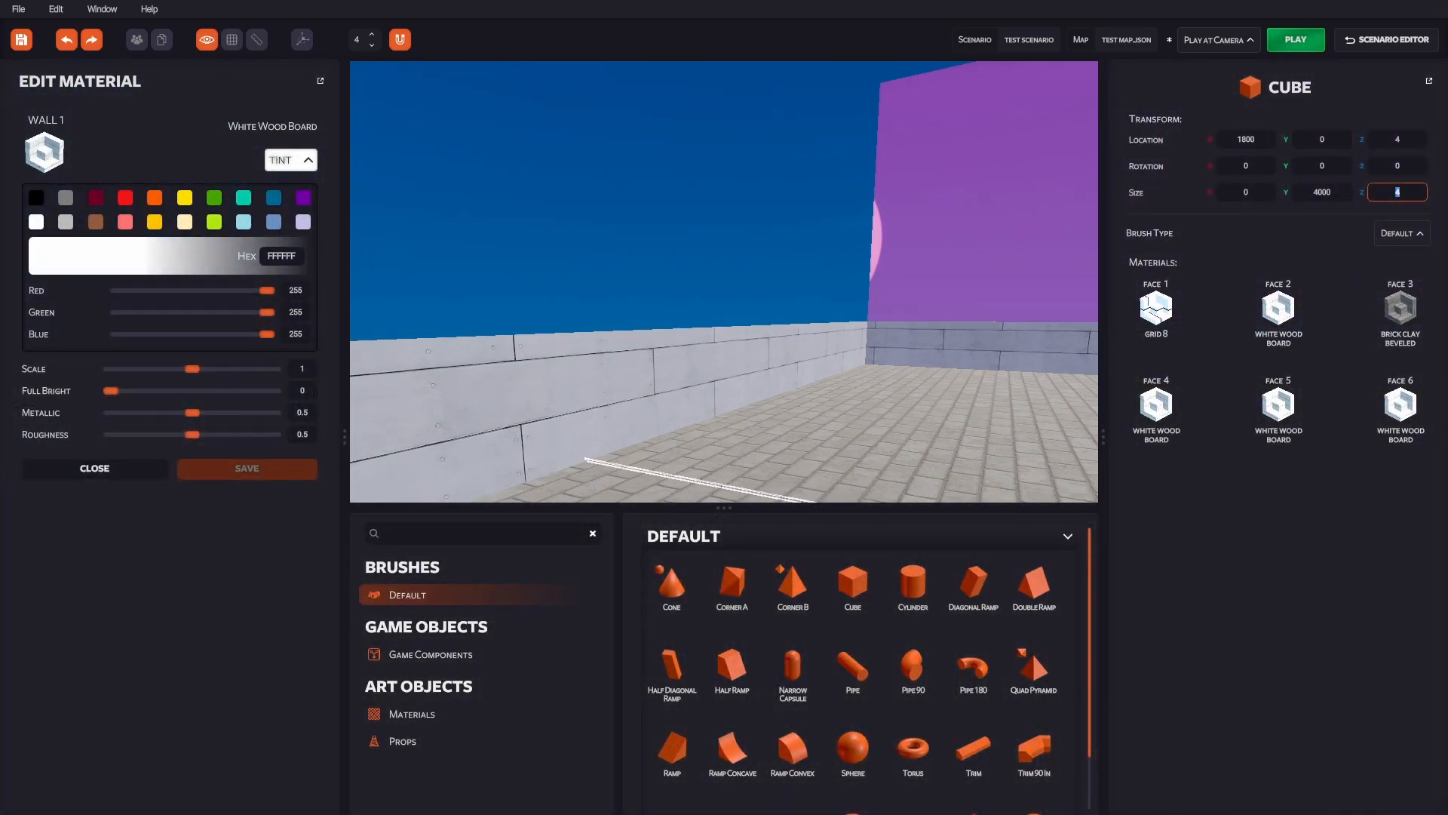
pyautogui.press('Return')
# Duplicate the low wall, placing the copy at X location 1804.
pyautogui.moveTo(724, 407); pyautogui.dragTo(170, 407, button='right')
pyautogui.press('w')
pyautogui.press('w')
pyautogui.press('d')
pyautogui.press('w')
pyautogui.press('w')
pyautogui.moveTo(725, 408); pyautogui.dragTo(803, 407, button='right')
pyautogui.press('w')
pyautogui.rightClick(747, 407)
pyautogui.click(774, 419)
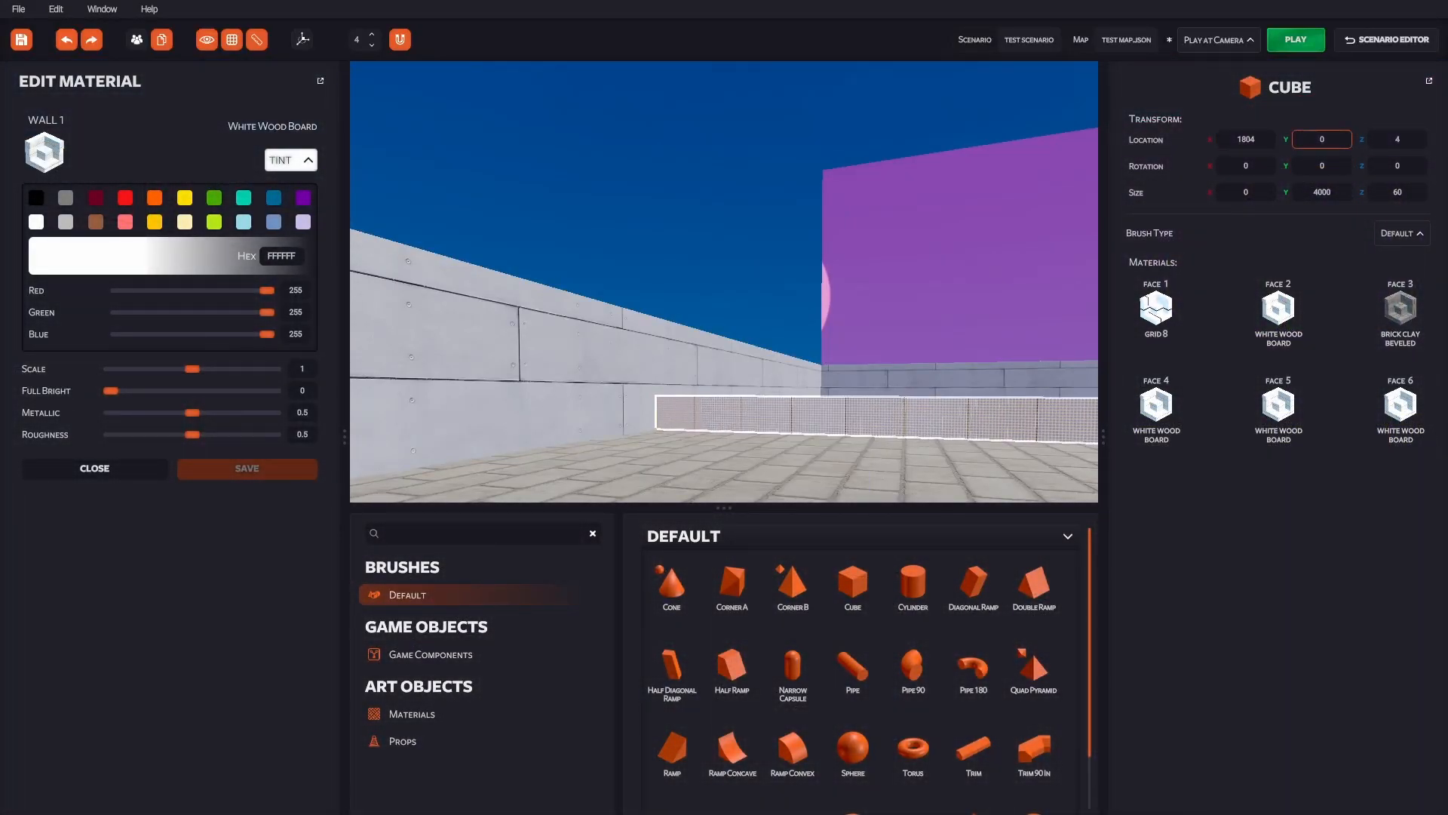
# Try shifting the copied wall to Y location 100, and return its Y location to 0.
pyautogui.click(1321, 140)
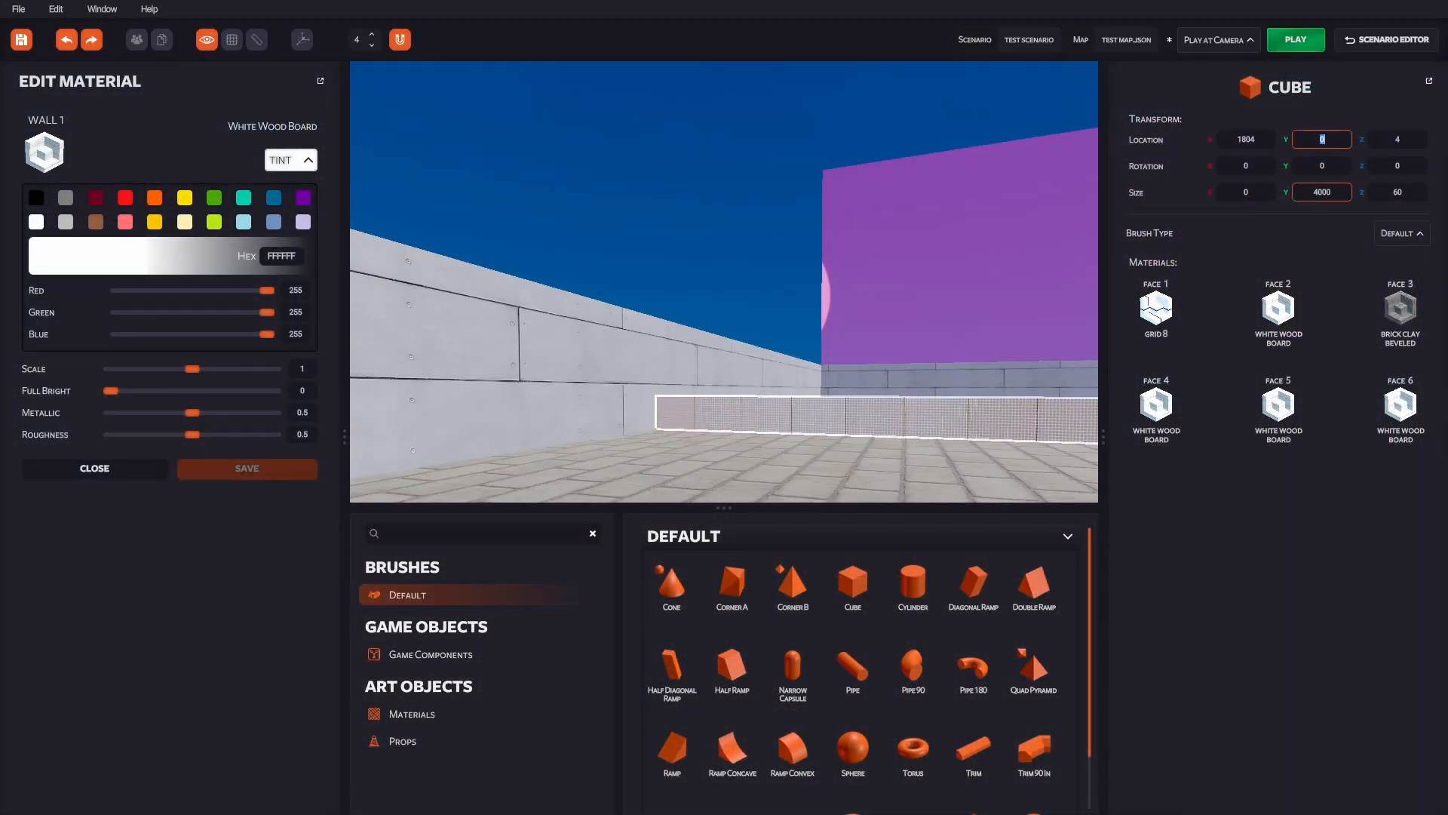
pyautogui.moveTo(609, 423); pyautogui.dragTo(1320, 445, button='right')
pyautogui.press('w')
pyautogui.press('w')
pyautogui.press('a')
pyautogui.press('d')
pyautogui.press('w')
pyautogui.press('a')
pyautogui.press('d')
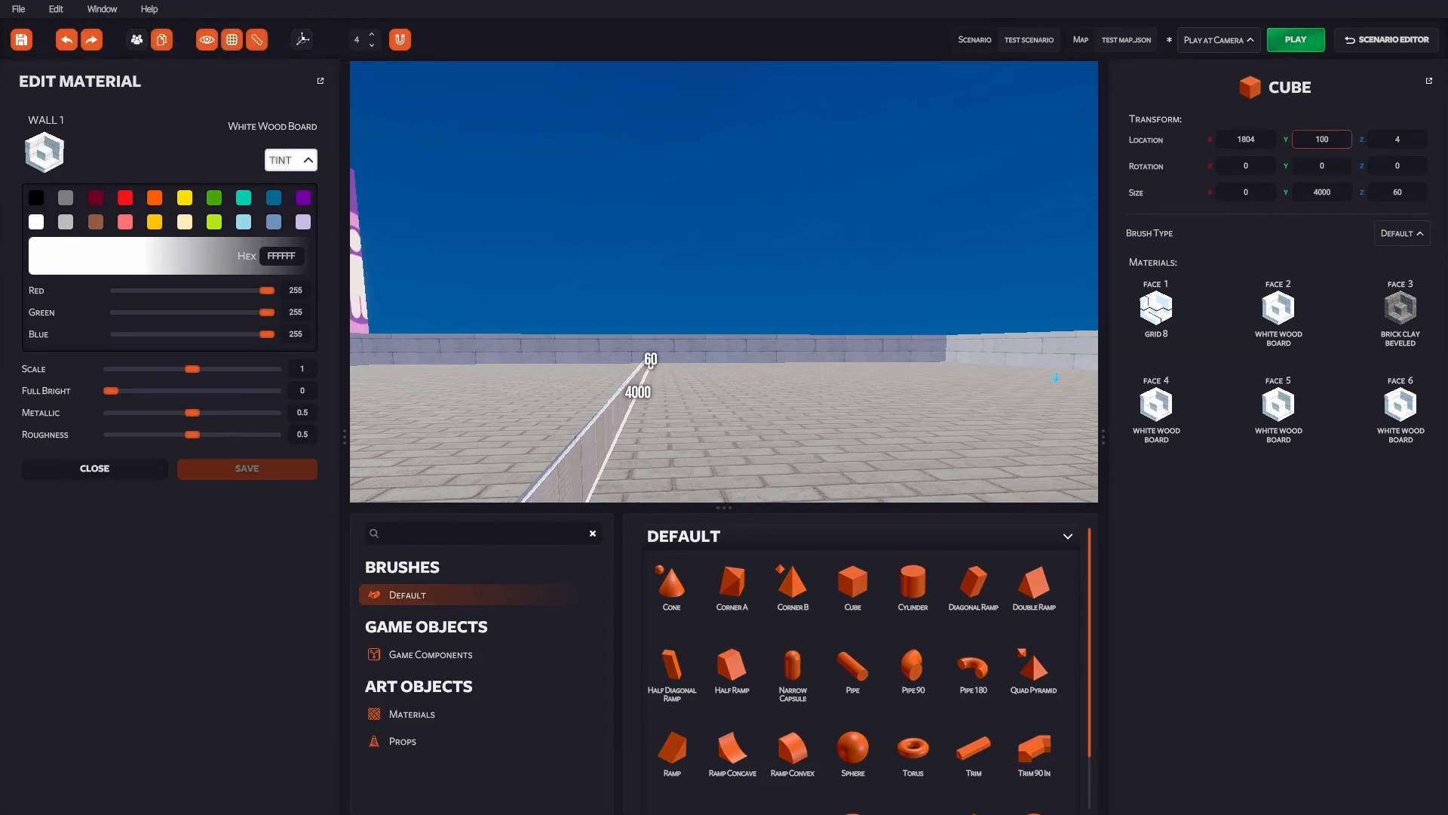
pyautogui.press('BackSpace')
pyautogui.press('BackSpace')
pyautogui.press('BackSpace')
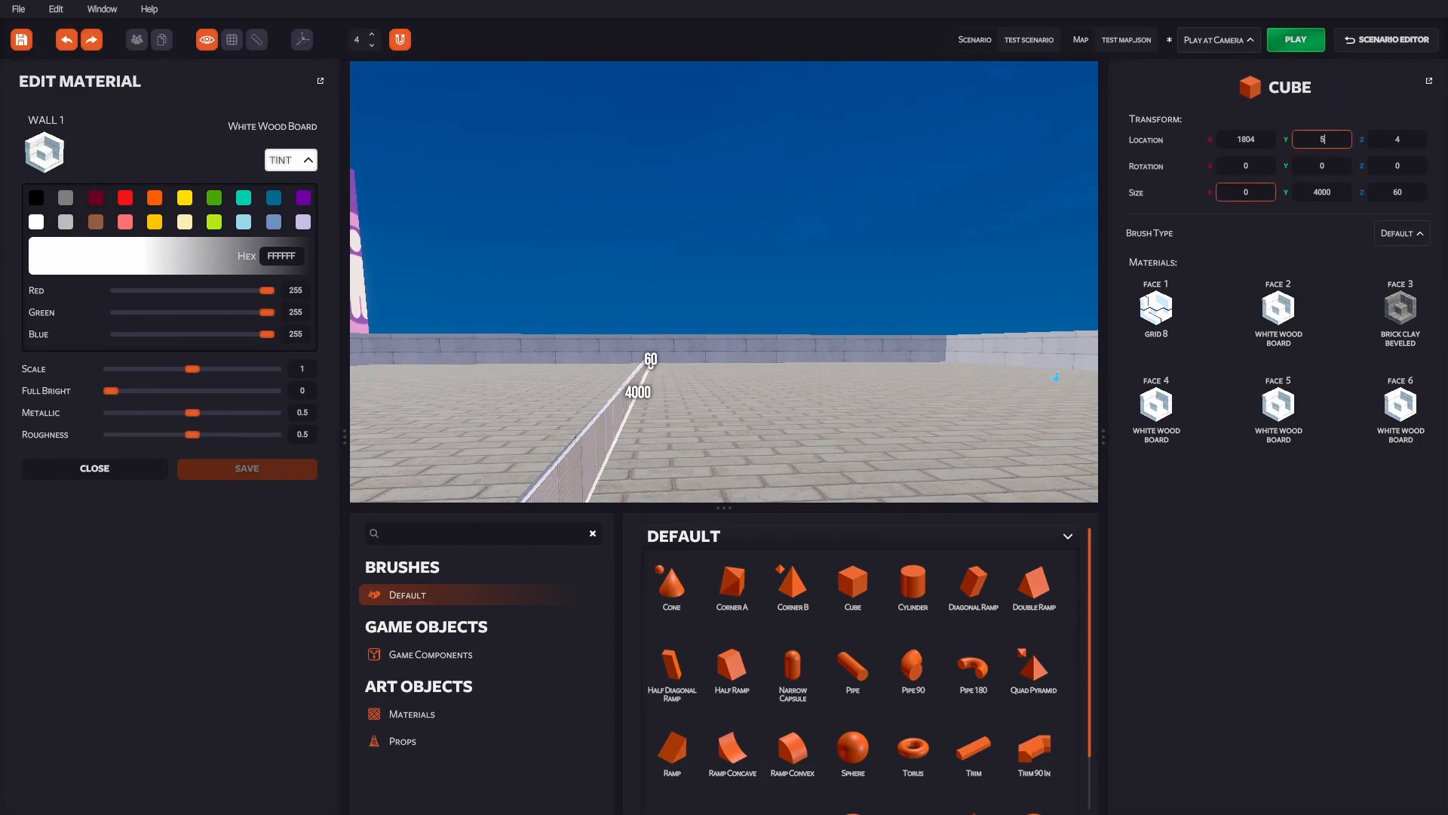
pyautogui.press('Return')
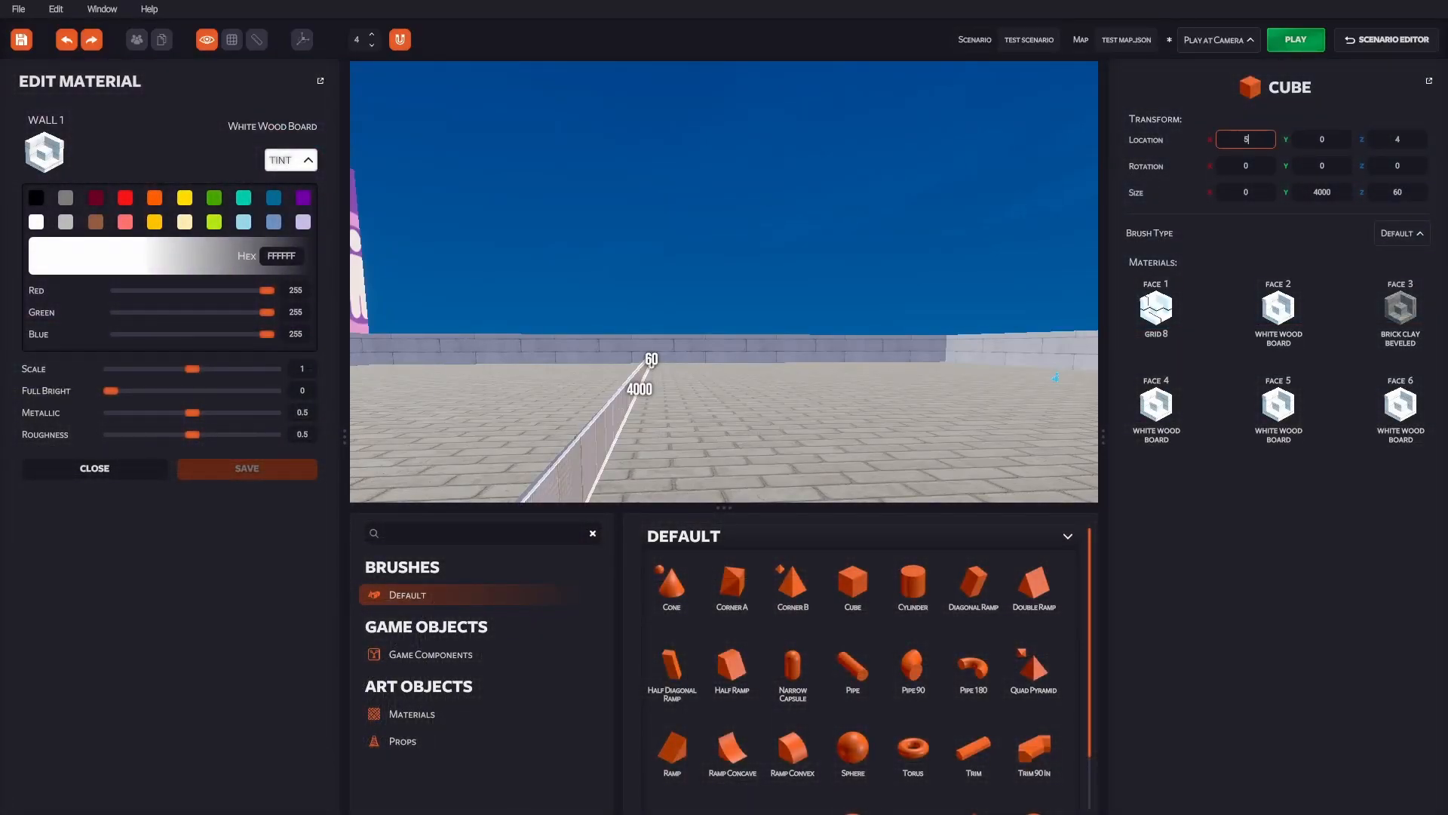
# Move the copied low wall away from the original by setting its X location to 2000.
pyautogui.press('BackSpace')
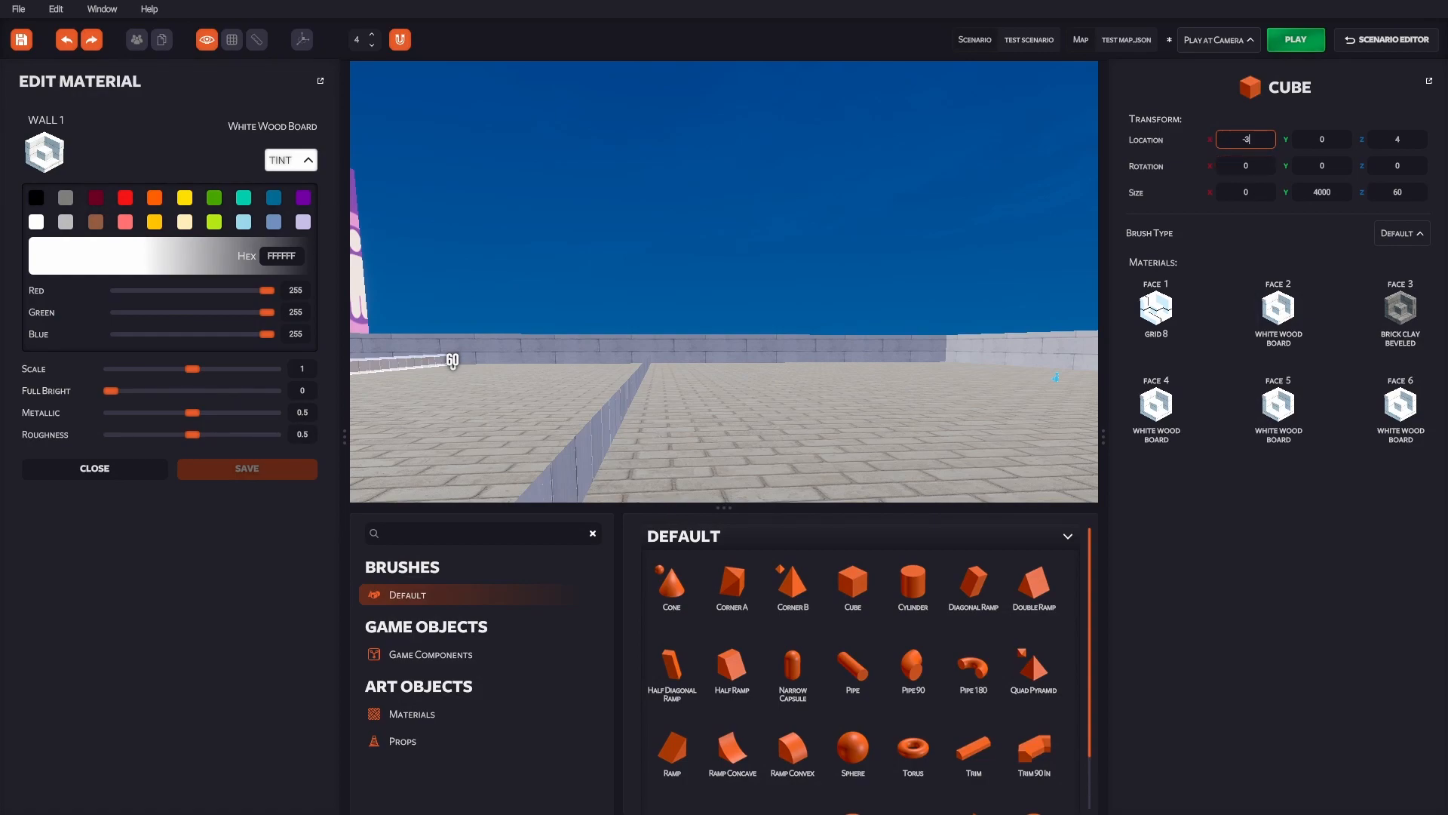
pyautogui.press('Return')
pyautogui.moveTo(724, 281); pyautogui.dragTo(429, 281, button='right')
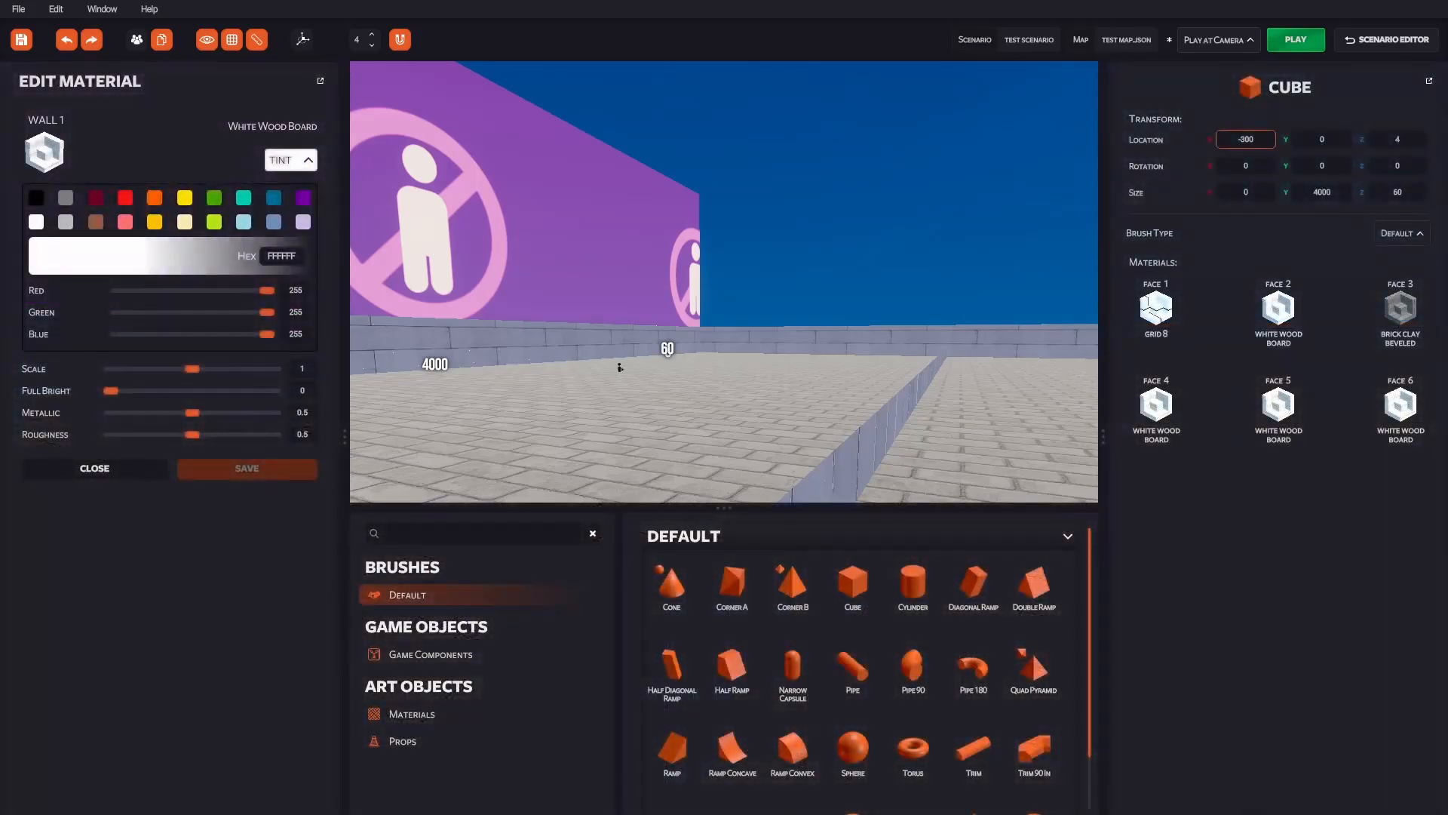
pyautogui.press('BackSpace')
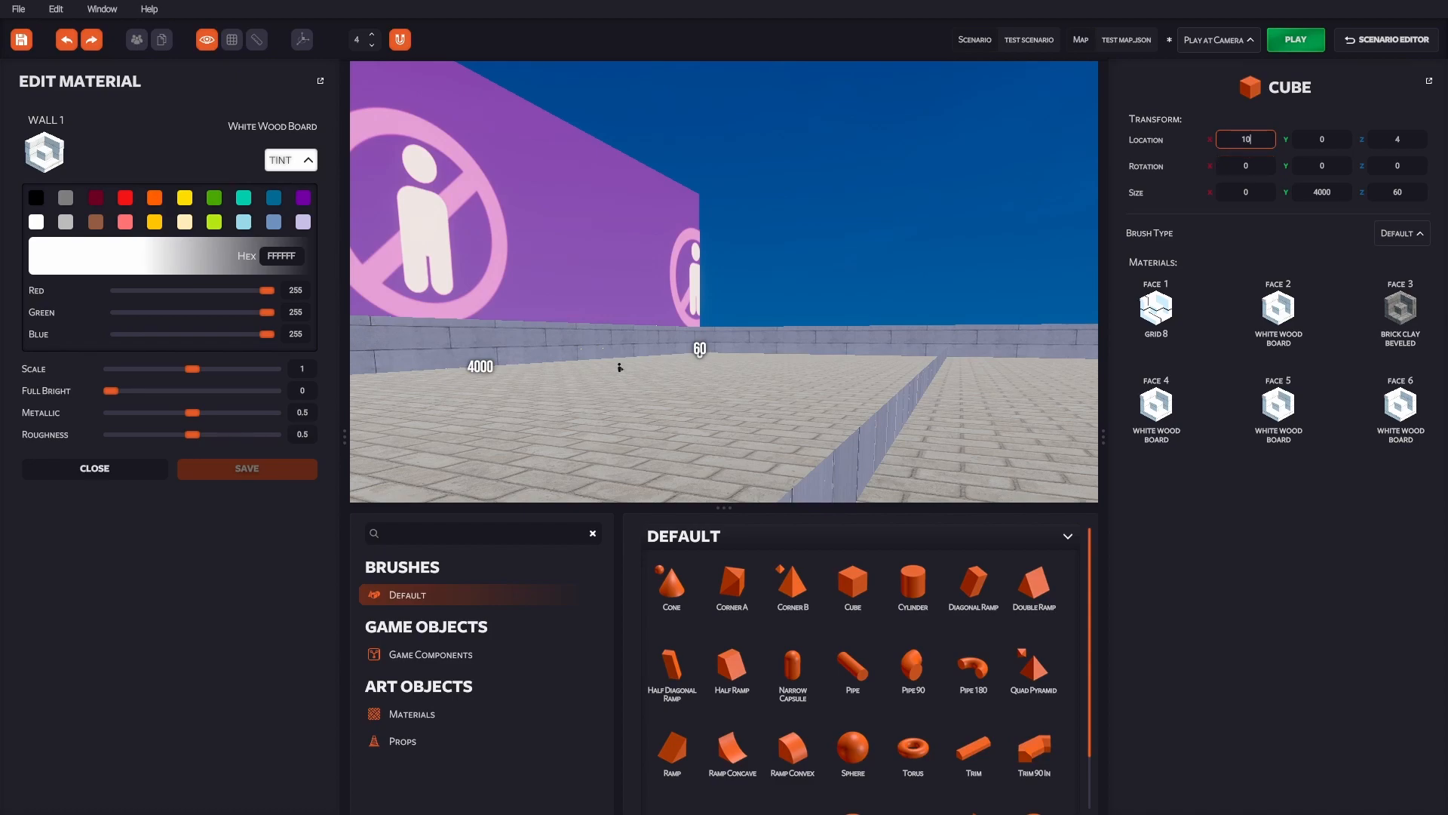
pyautogui.press('Left')
pyautogui.press('Left')
pyautogui.press('Left')
pyautogui.press('BackSpace')
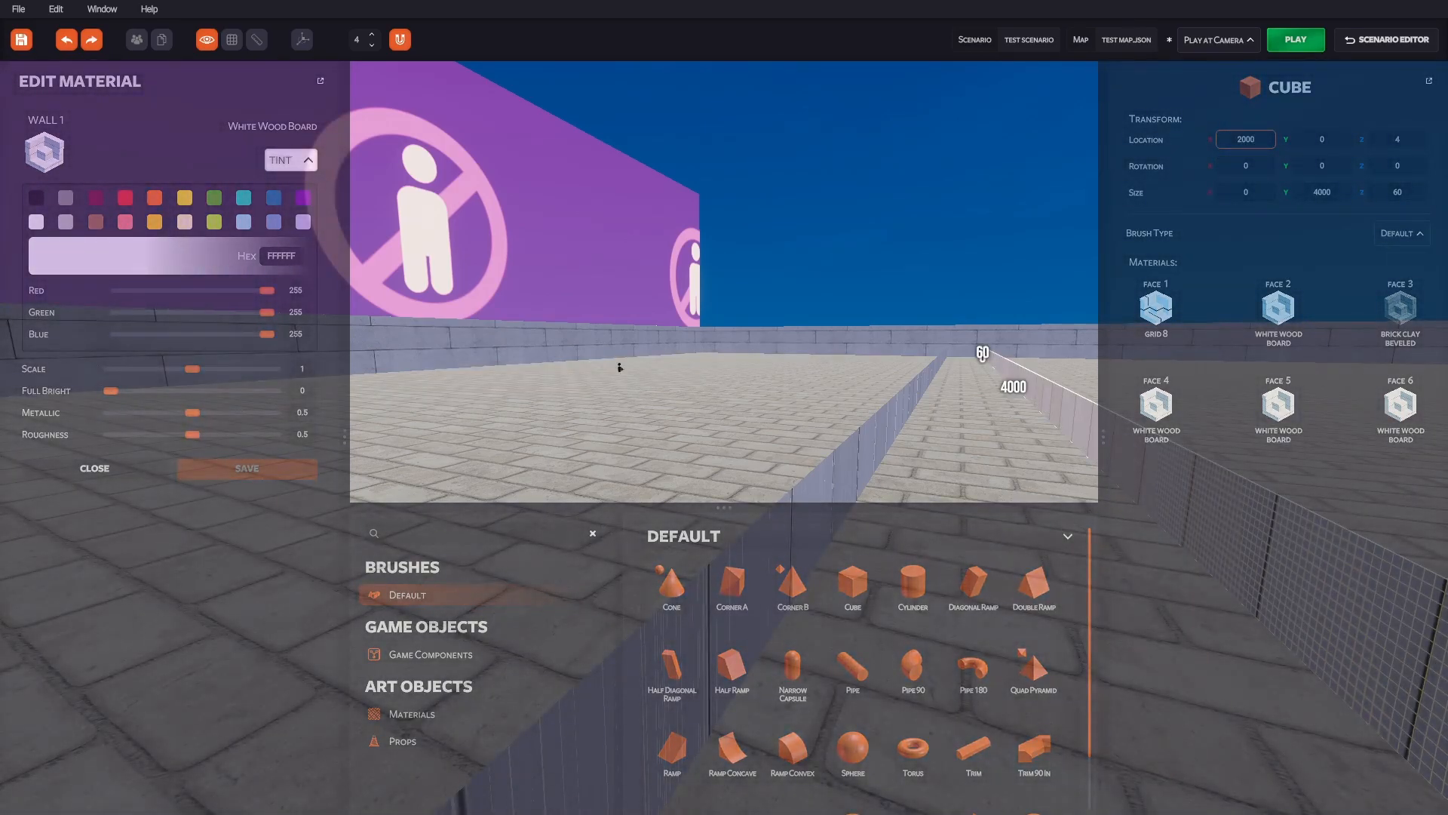
# Set the X size of the low wall at X location 2000 to 20.
pyautogui.moveTo(724, 408); pyautogui.dragTo(951, 574, button='right')
pyautogui.press('d')
pyautogui.press('w')
pyautogui.press('a')
pyautogui.press('d')
pyautogui.press('w')
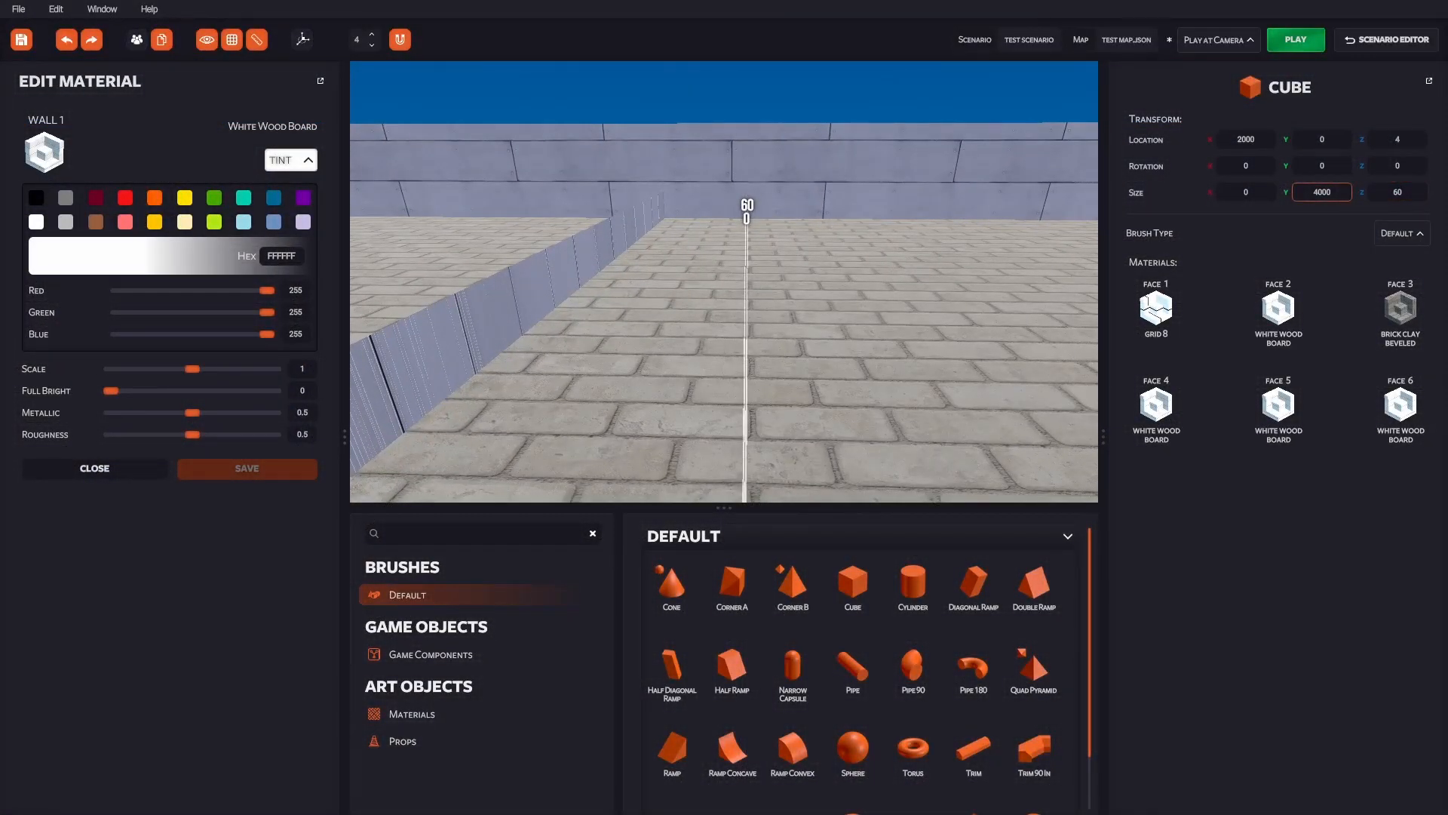
pyautogui.click(1245, 192)
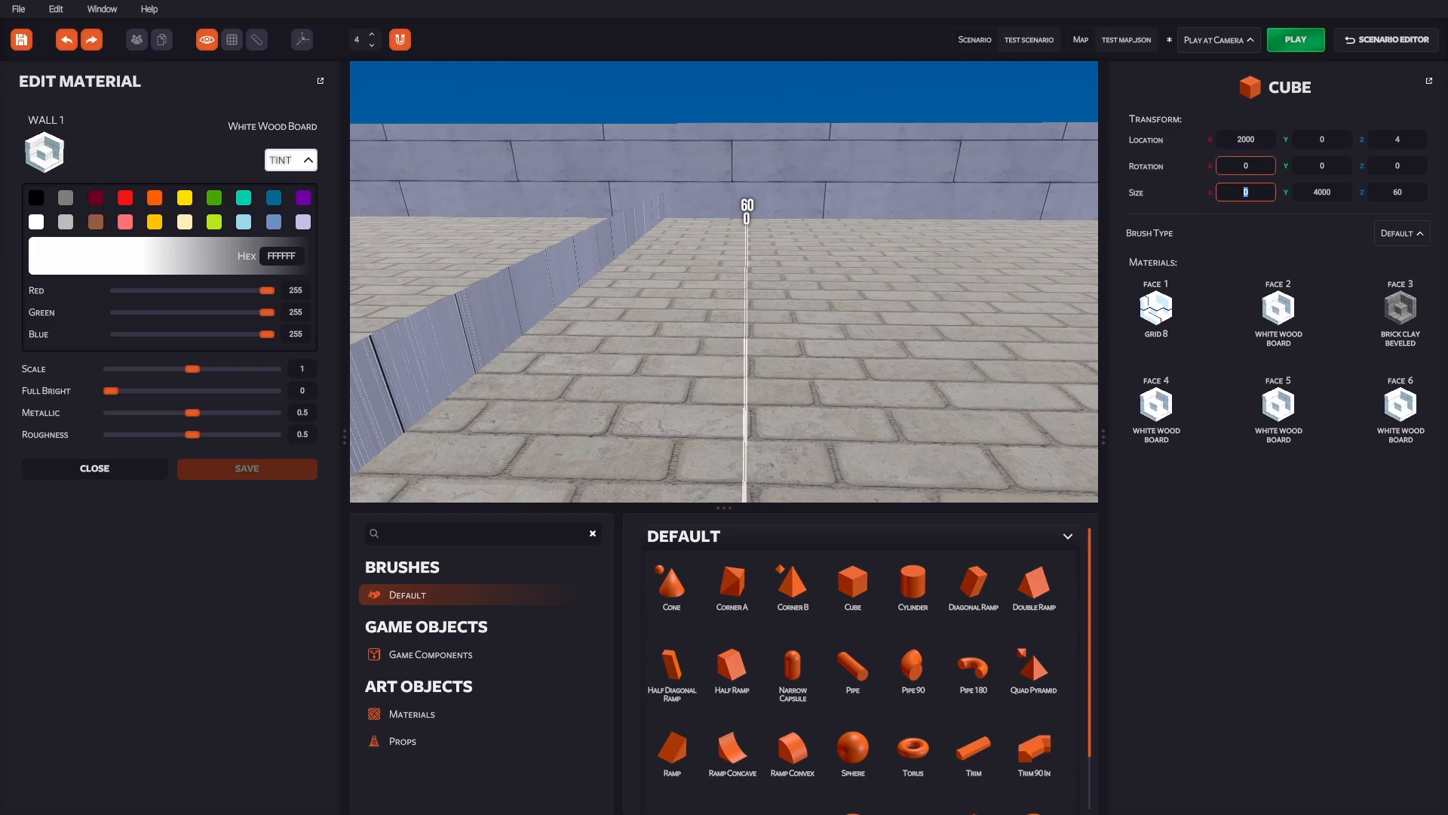
pyautogui.write('20')
pyautogui.press('Return')
# Thicken the original low wall at X location 1800 along X to match the copied wall.
pyautogui.moveTo(725, 281); pyautogui.dragTo(655, 187, button='right')
pyautogui.press('d')
pyautogui.press('a')
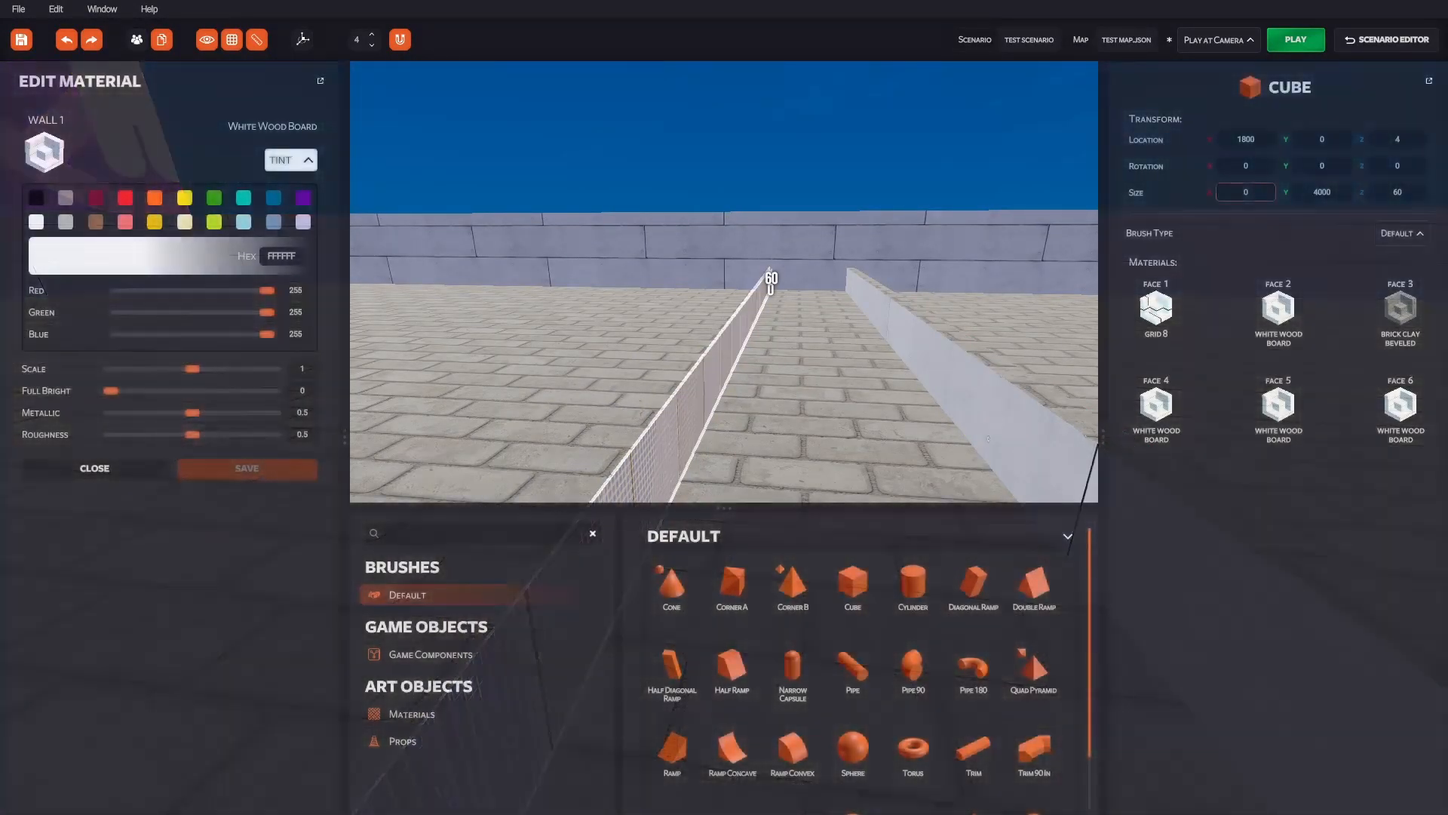
pyautogui.click(1245, 192)
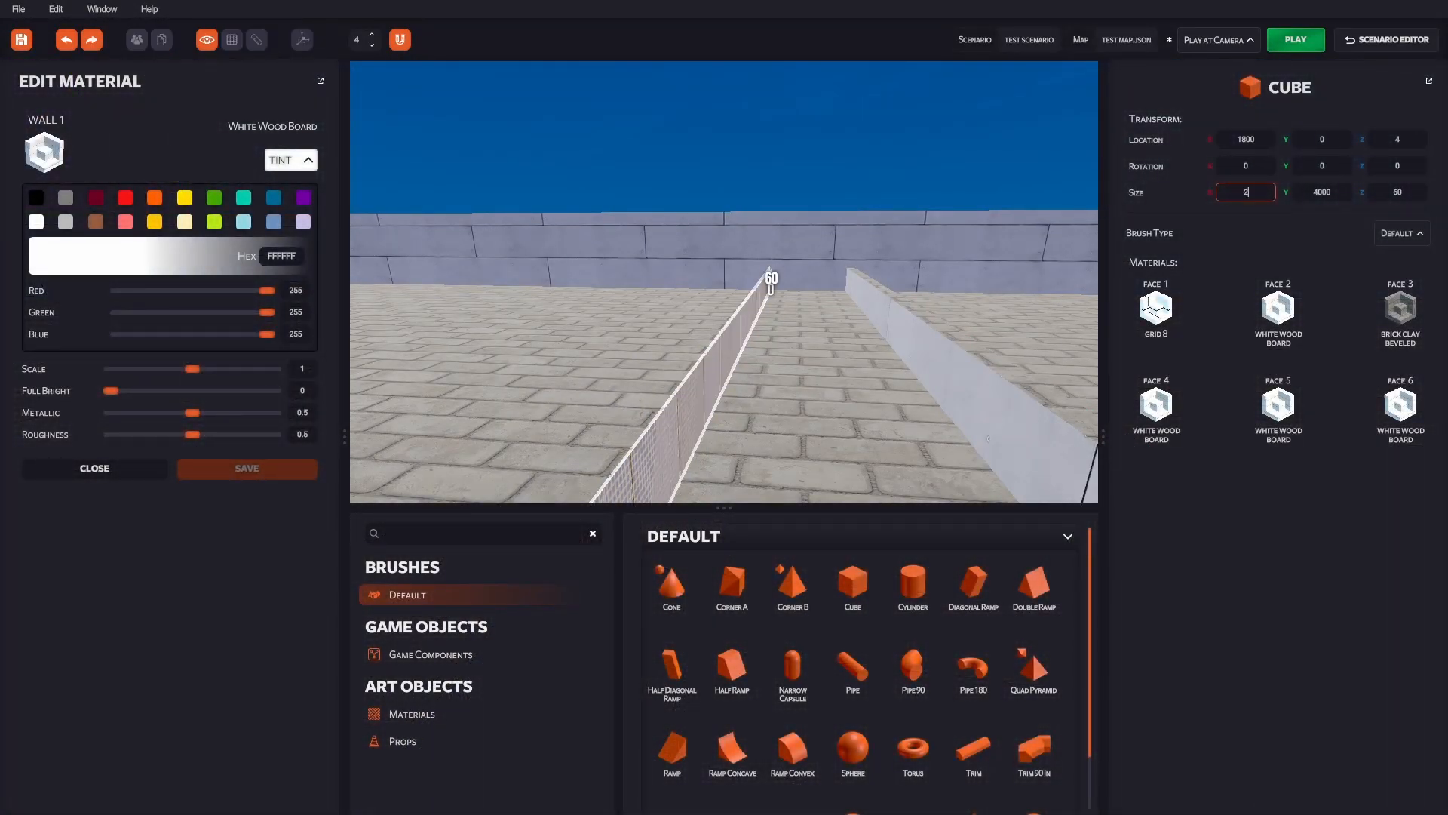
# Play-test the scenario from the camera, moving and jumping around the two low walls, and return to the editor.
pyautogui.moveTo(724, 281); pyautogui.dragTo(226, 253, button='right')
pyautogui.press('d')
pyautogui.press('s')
pyautogui.press('a')
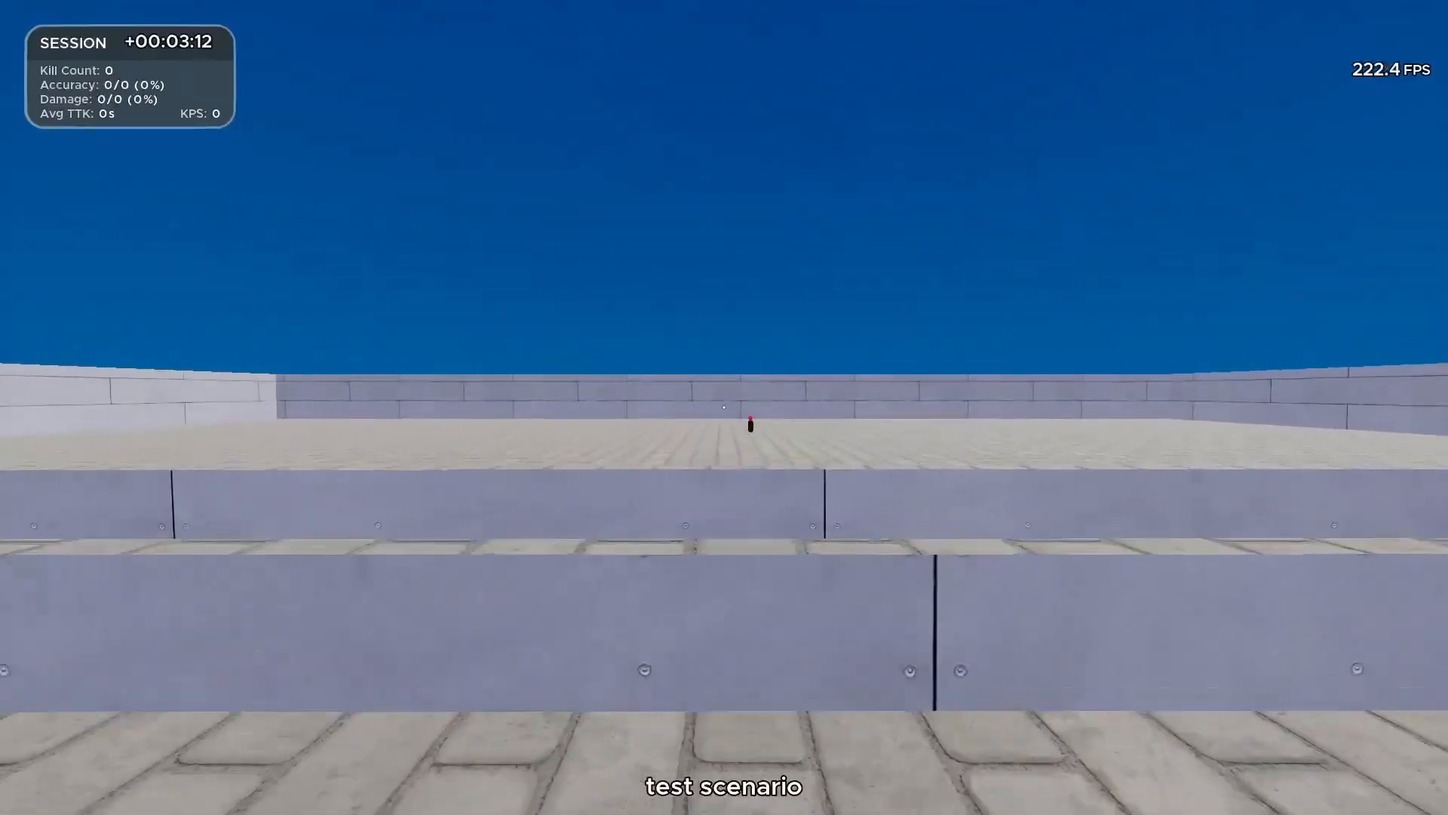
pyautogui.press('space')
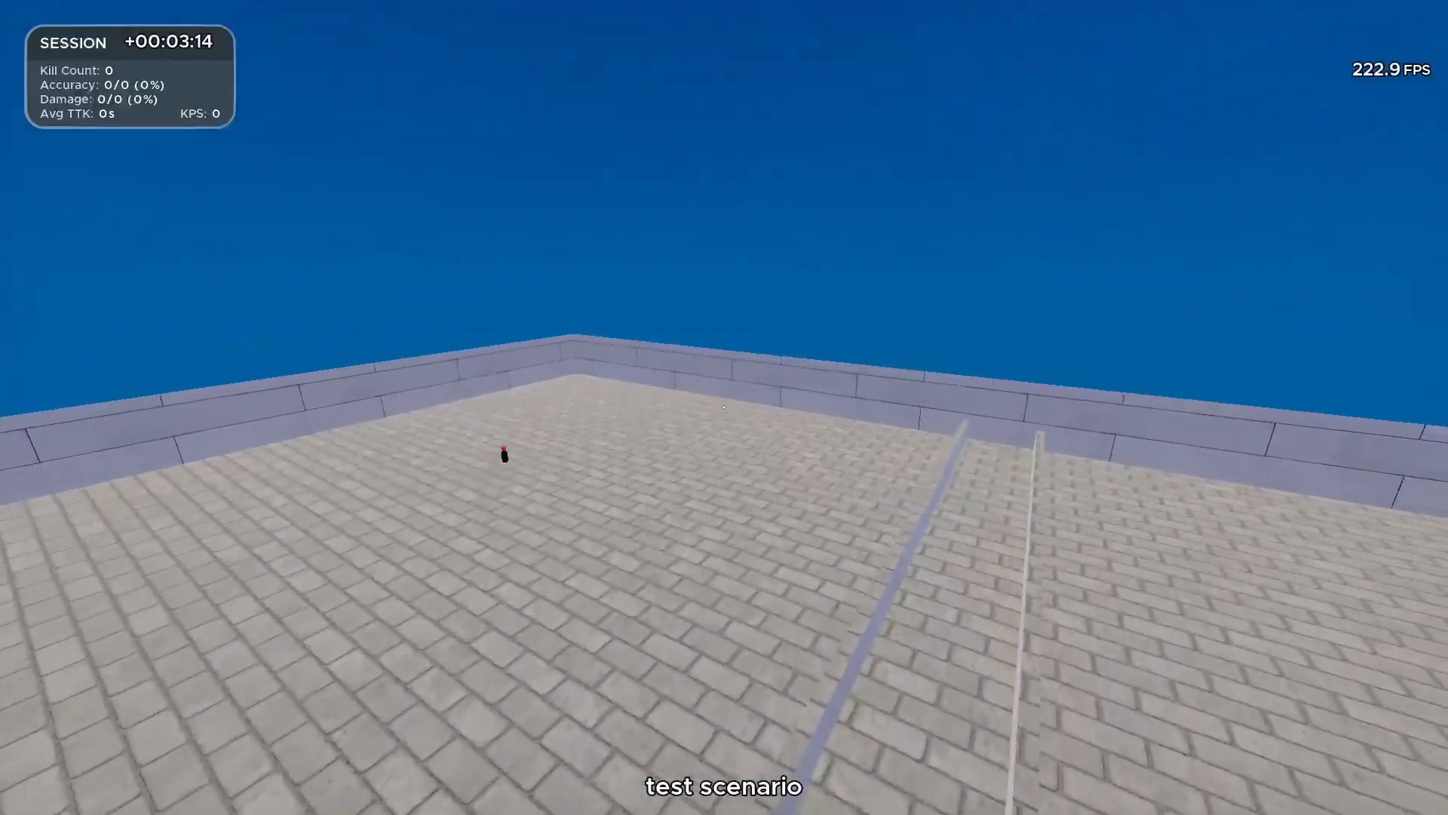
pyautogui.press('w')
pyautogui.press('a')
pyautogui.press('d')
pyautogui.press('space')
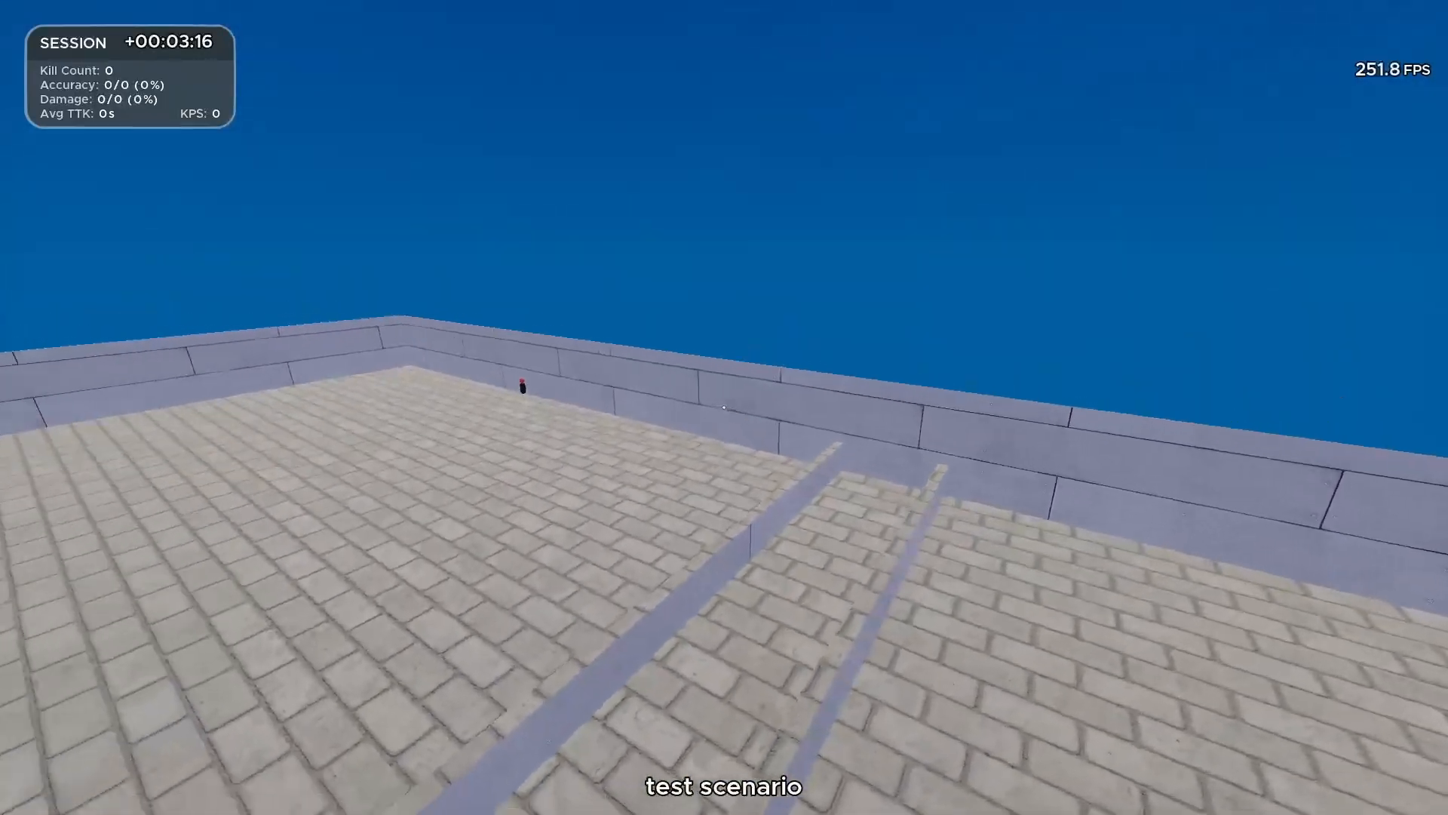
pyautogui.press('space')
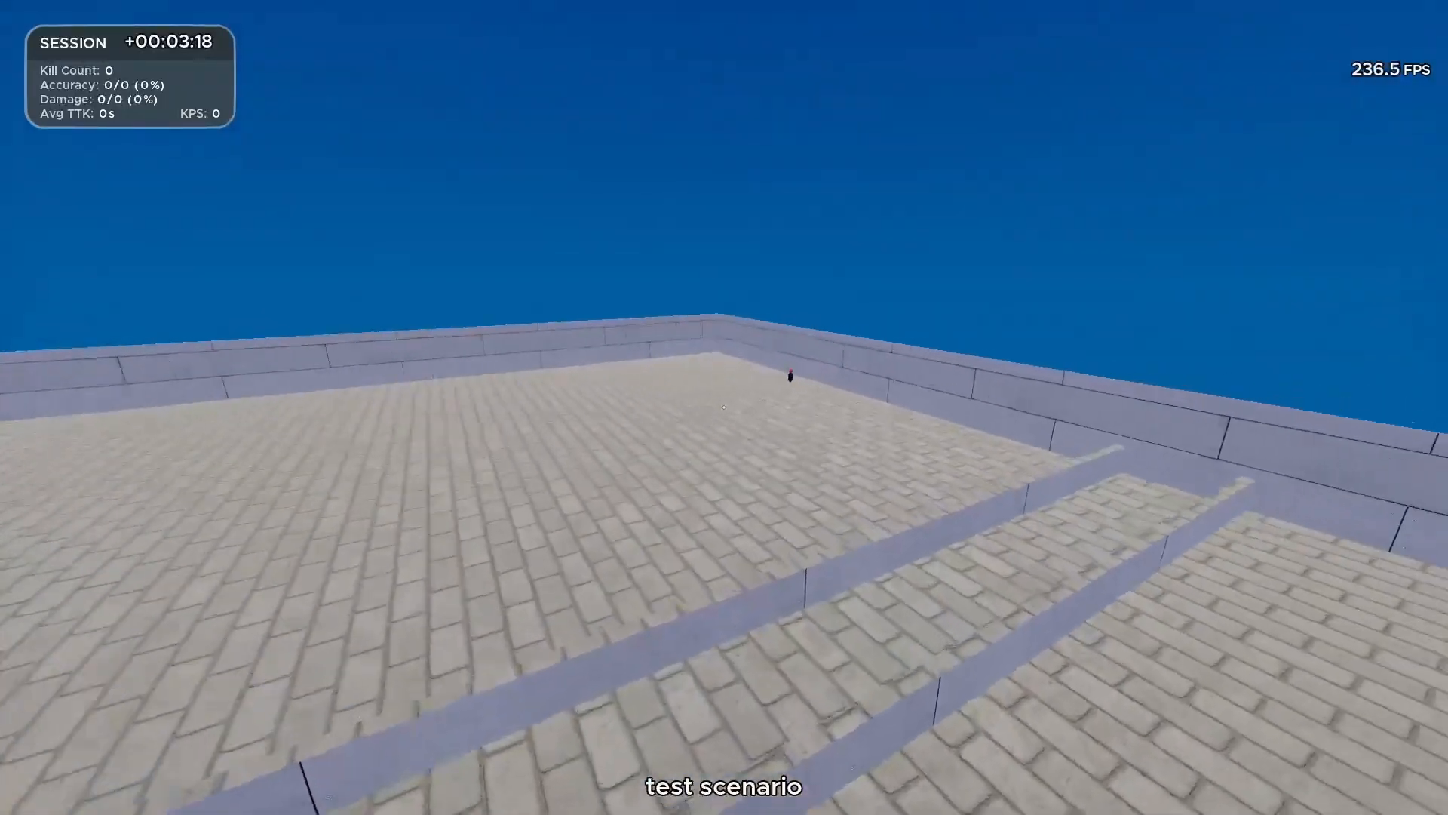
pyautogui.press('d')
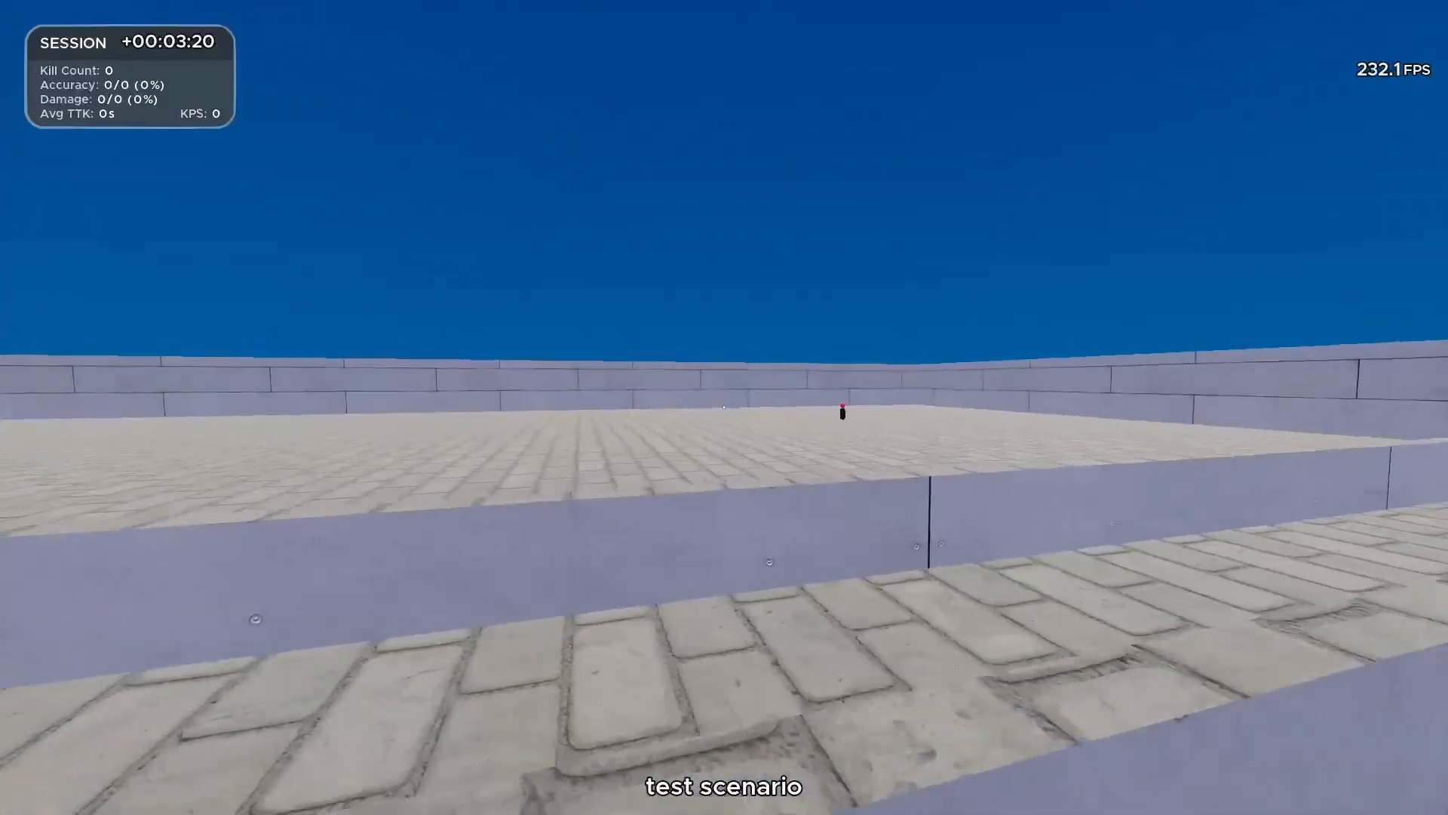
pyautogui.press('s')
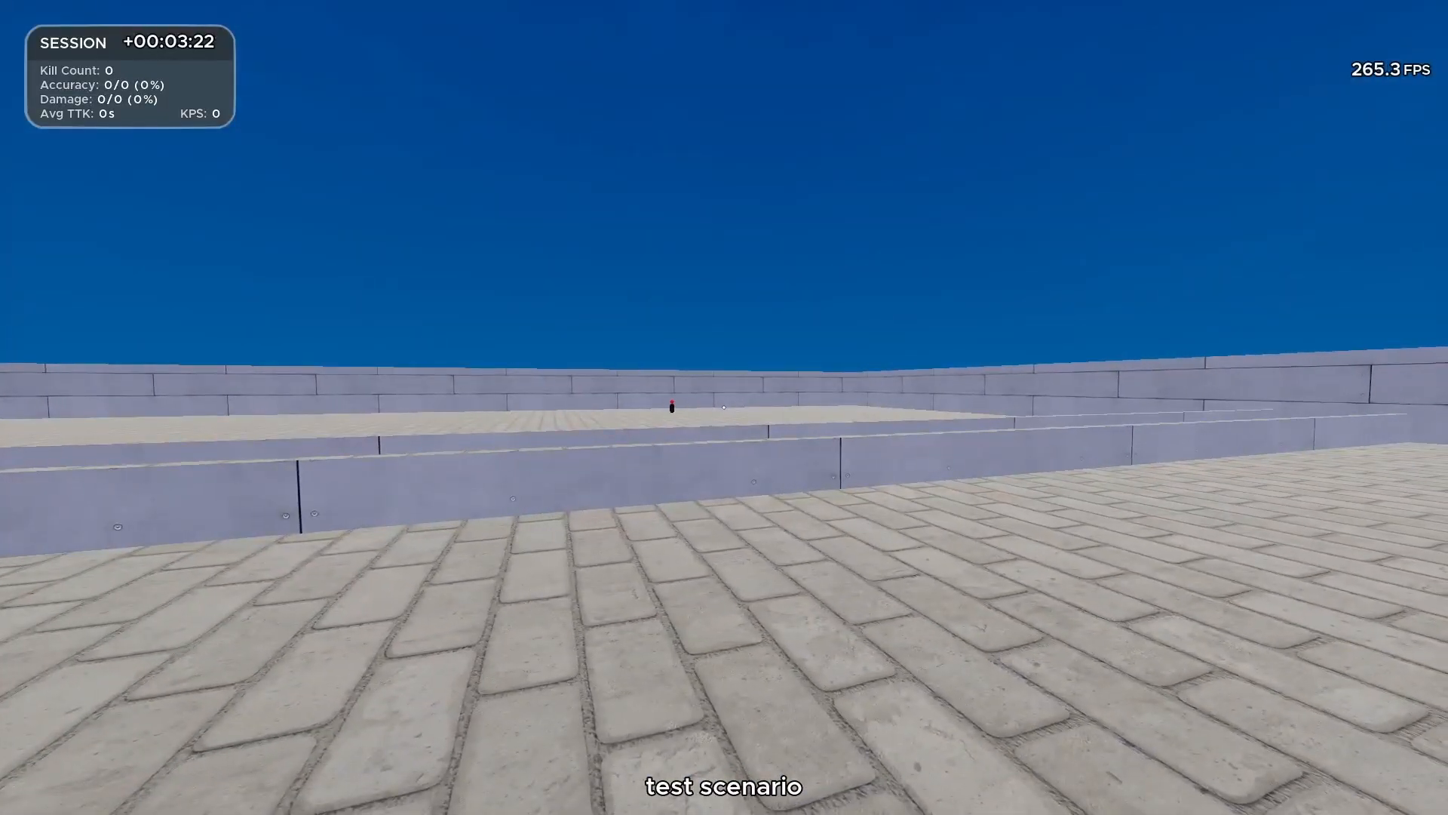
pyautogui.press('Escape')
# Place a cube on top of the low wall at X location 2000 and size it 20 by 4000 by 1000.
pyautogui.press('Tab')
pyautogui.press('w')
pyautogui.press('Tab')
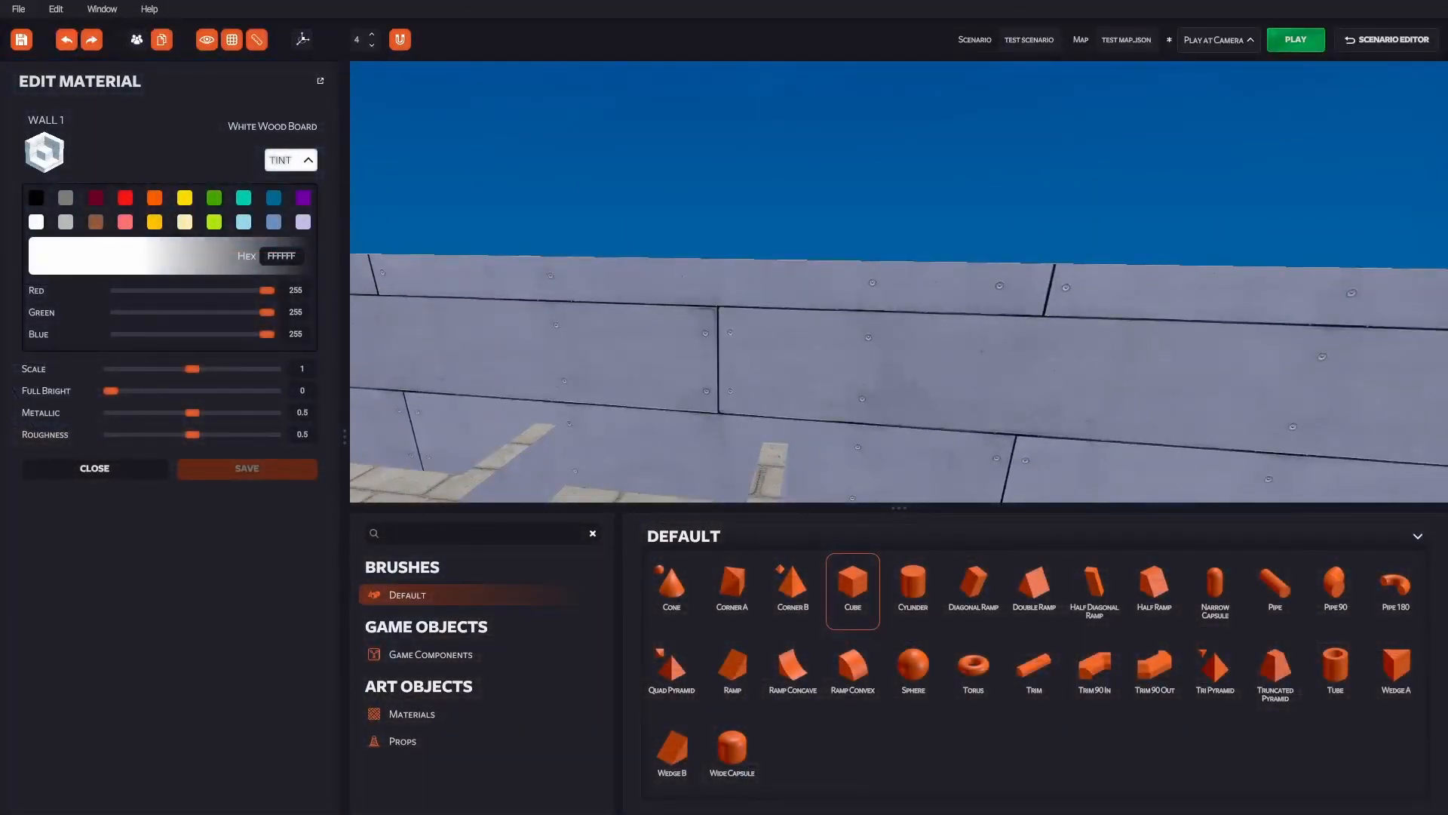
pyautogui.press('Tab')
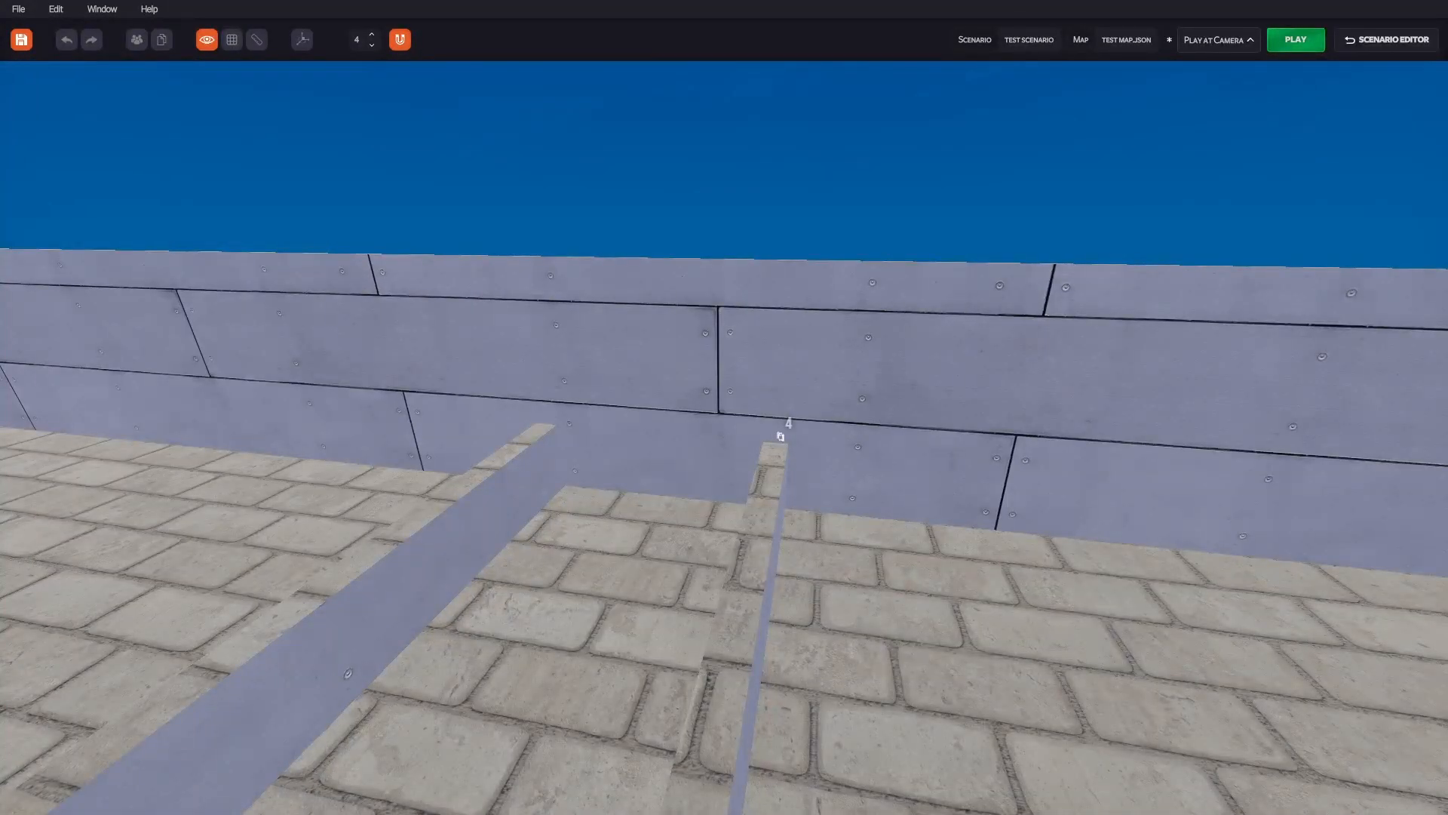
pyautogui.press('Tab')
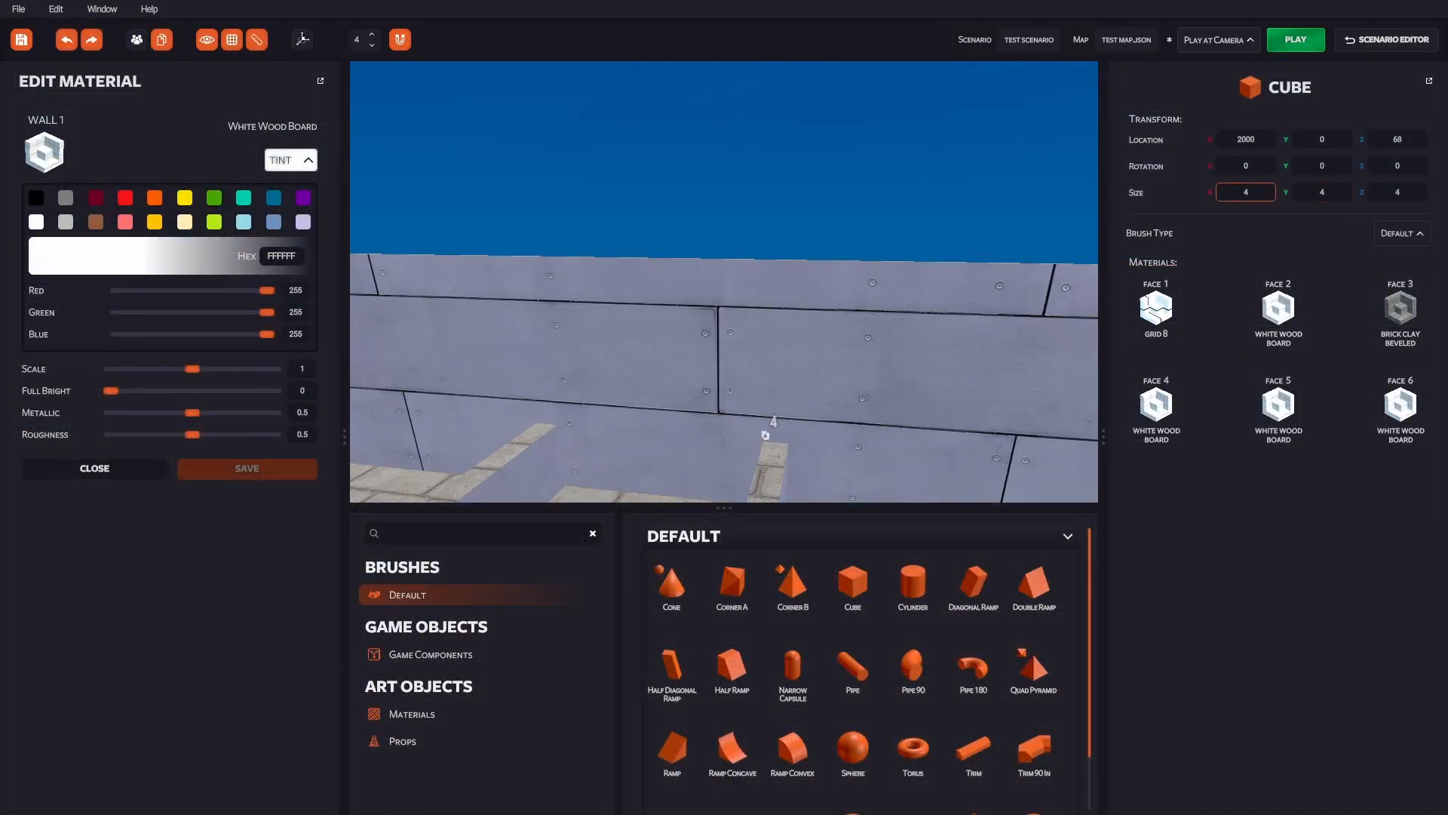
pyautogui.click(1244, 192)
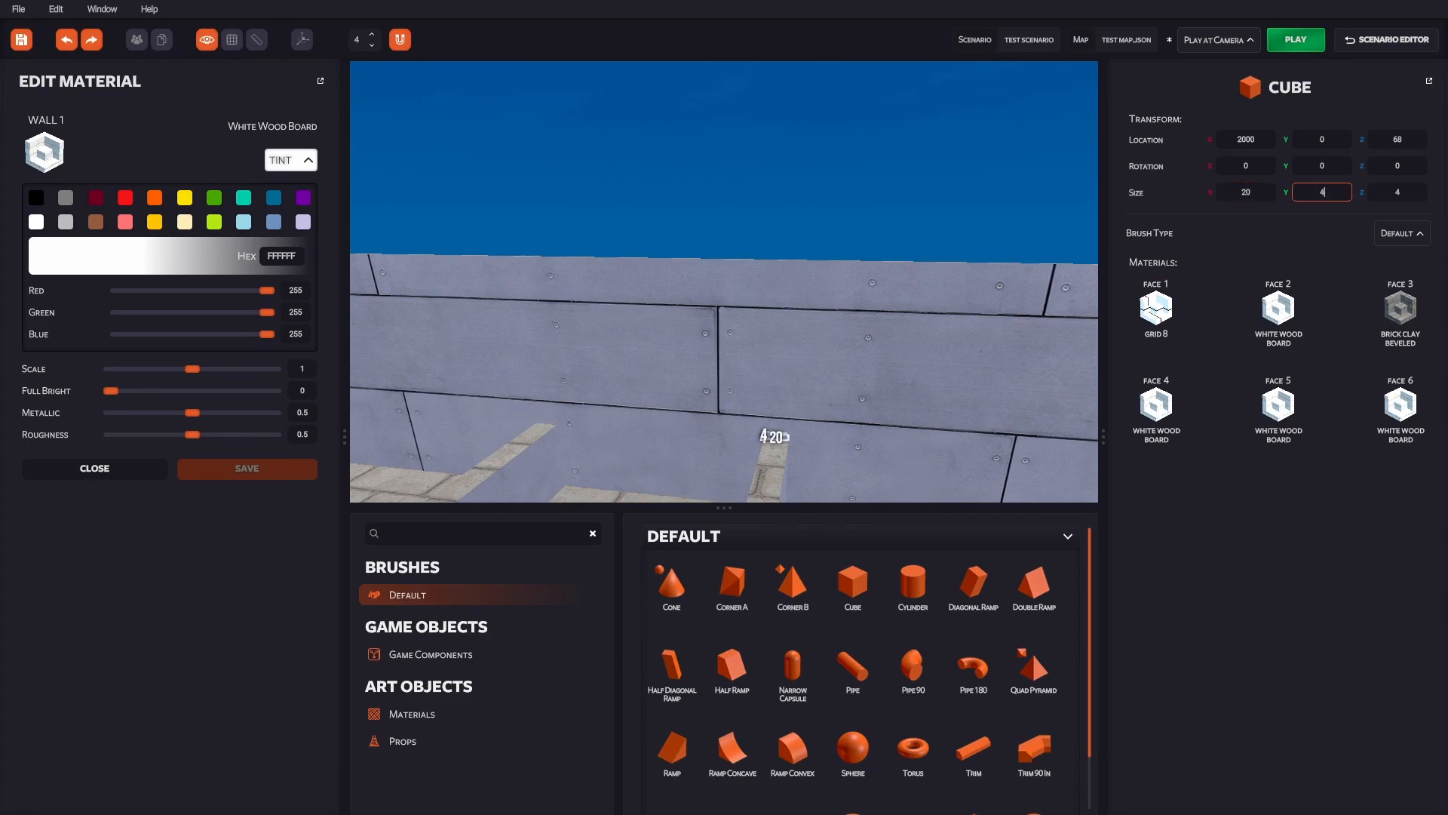
pyautogui.press('Return')
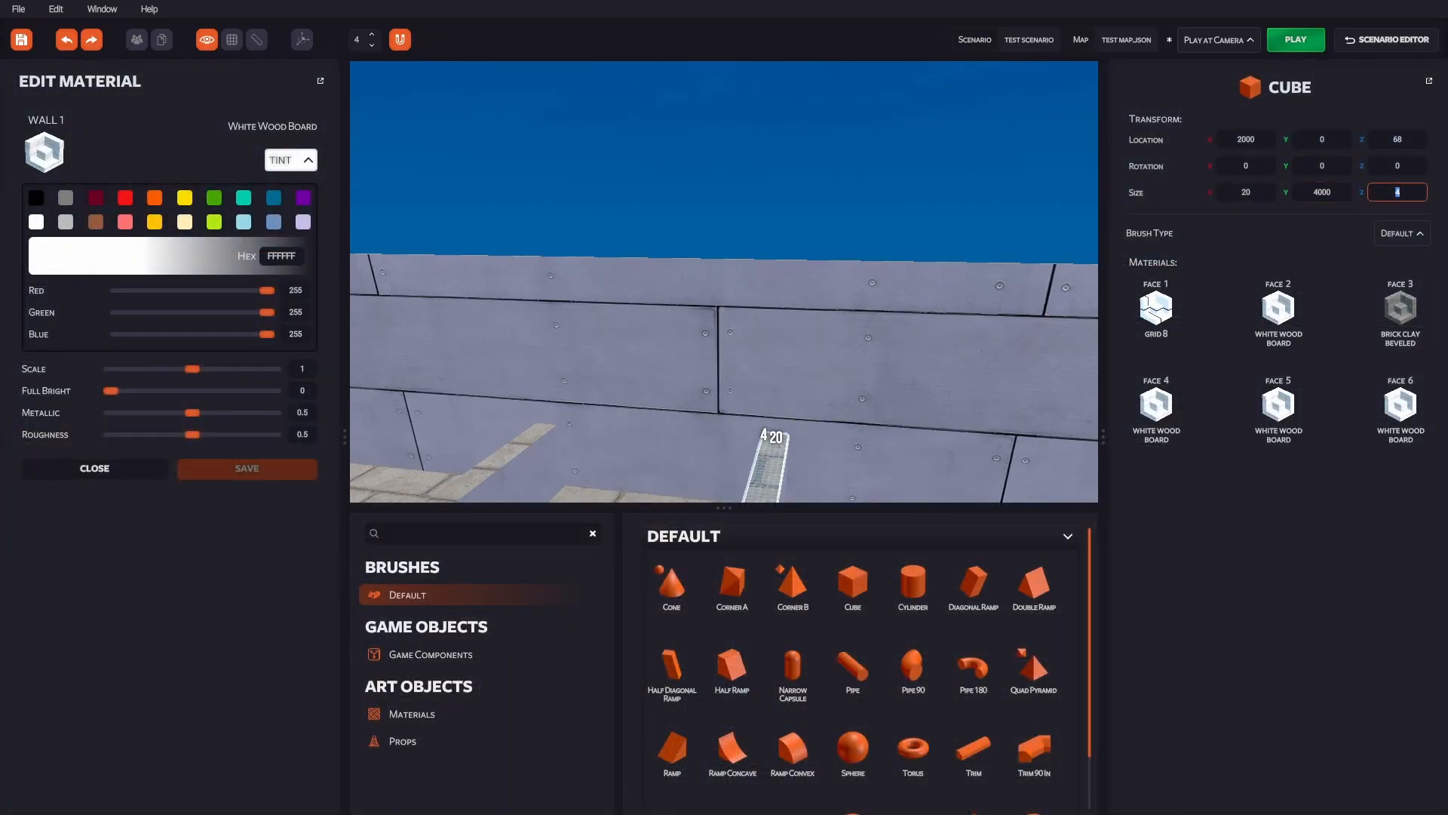
pyautogui.press('Return')
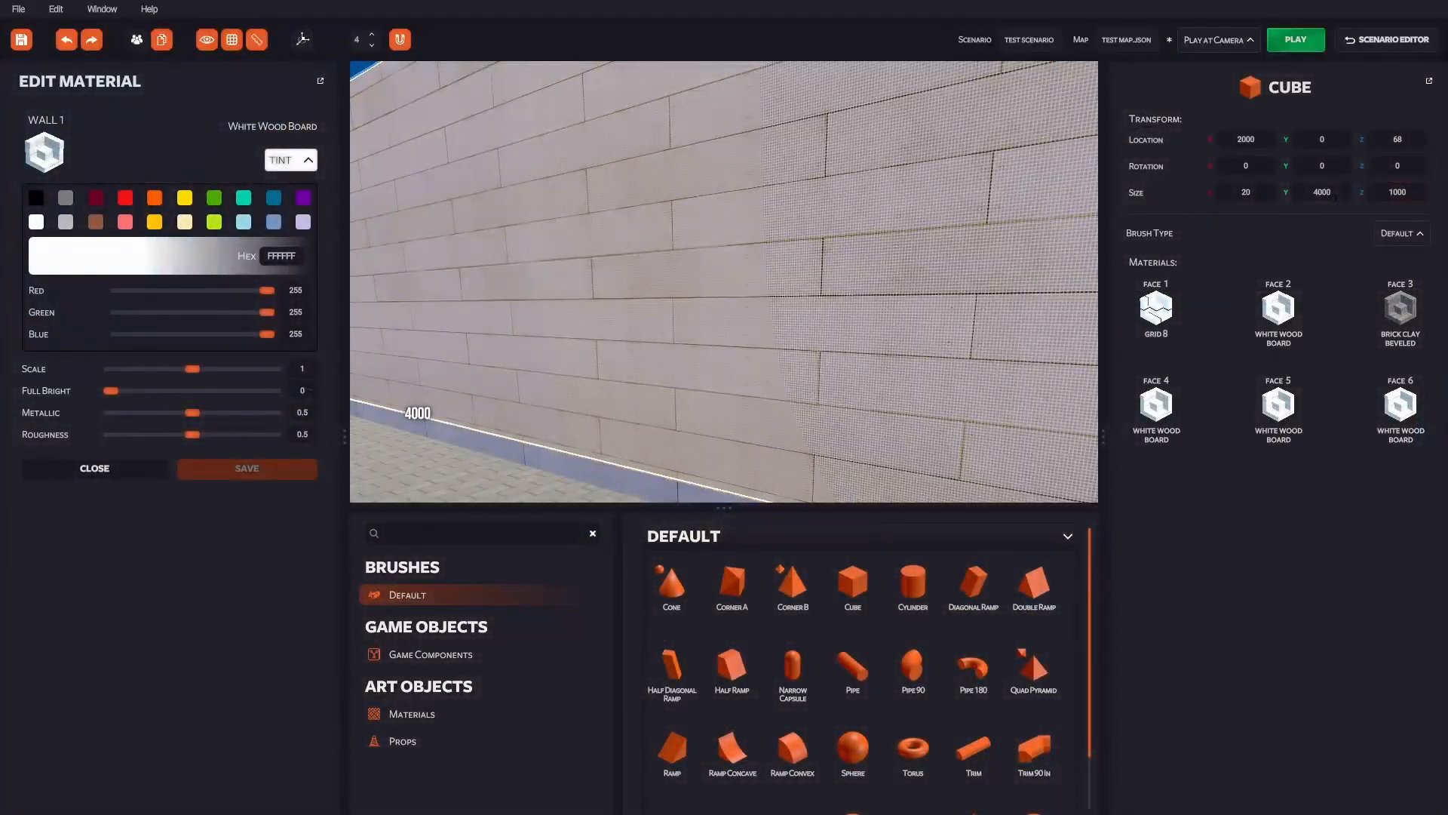
# Change the brush type of the tall wall above the low wall to Clip.
pyautogui.click(1400, 233)
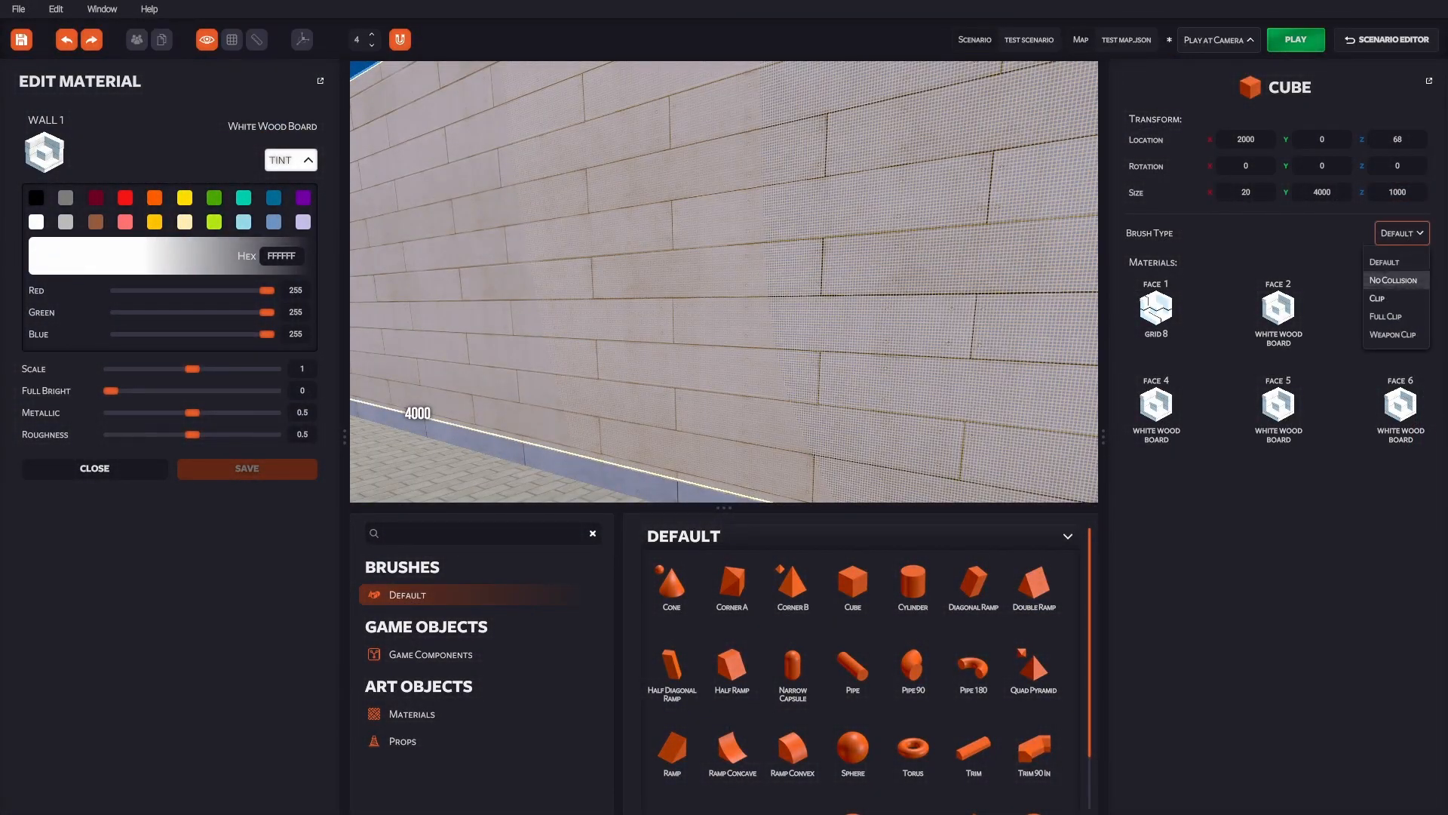
pyautogui.click(1378, 298)
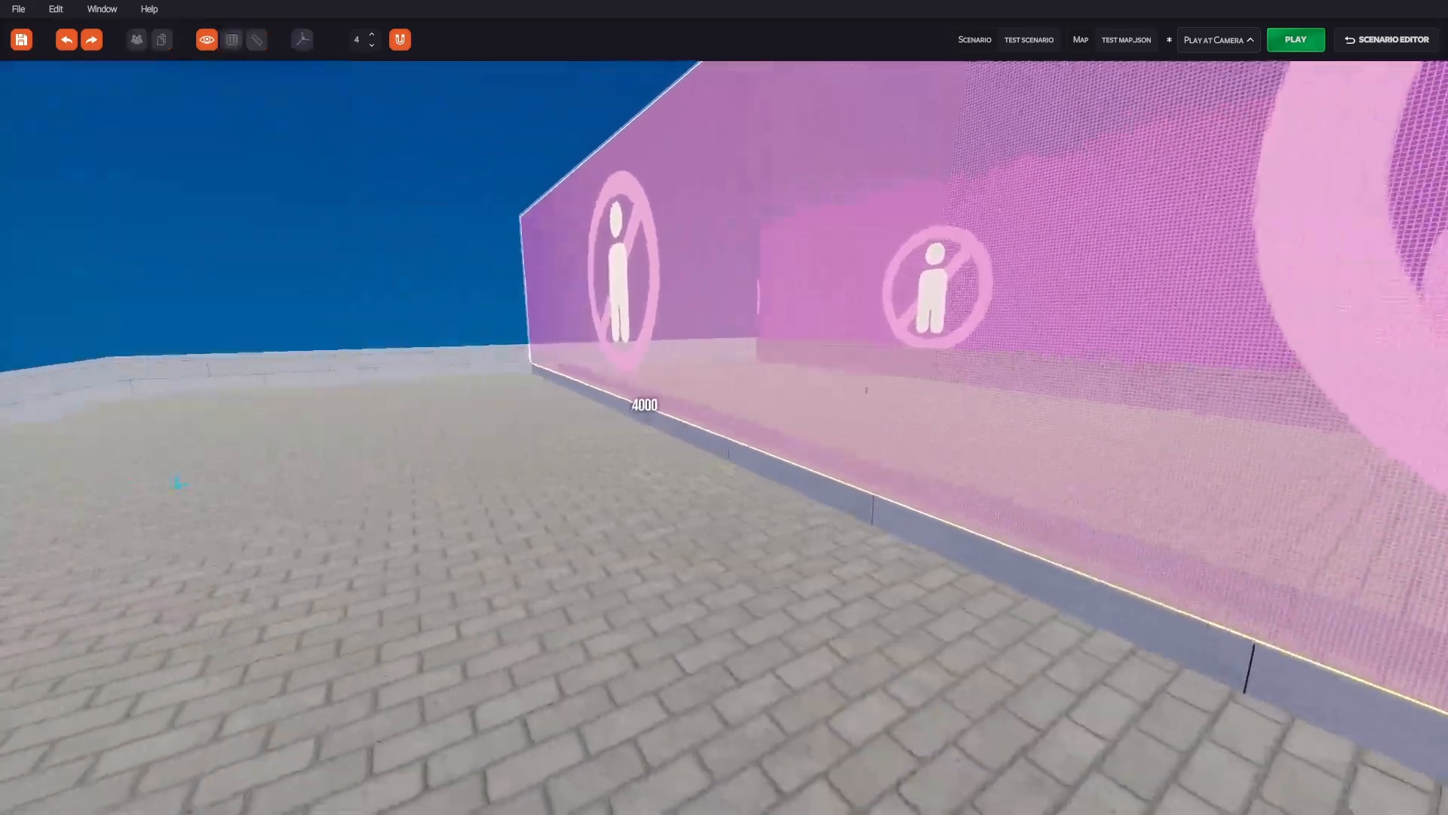
# Inspect the tall clip wall and the low walls beneath it from both sides of the map.
pyautogui.press('d')
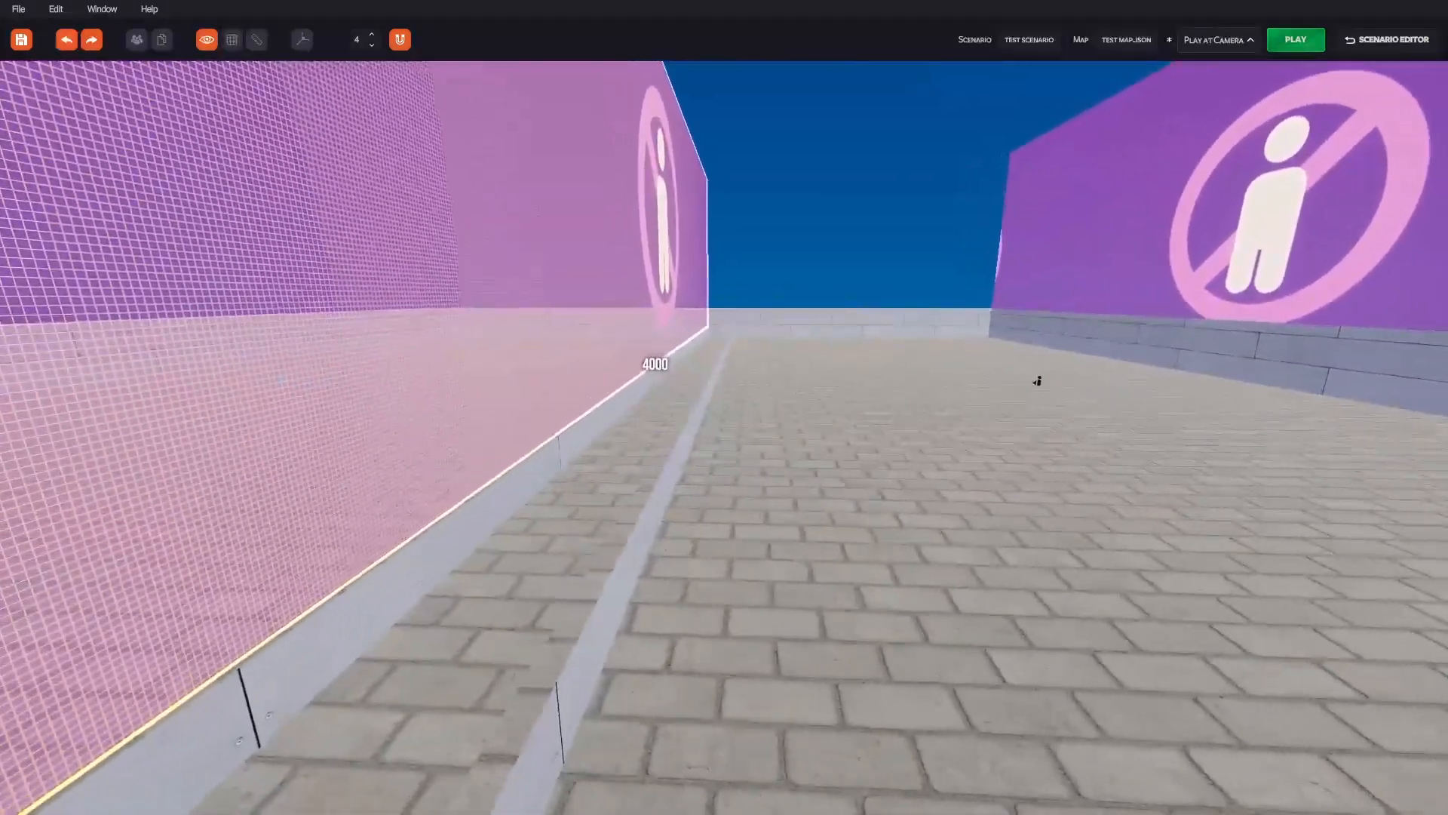
pyautogui.press('a')
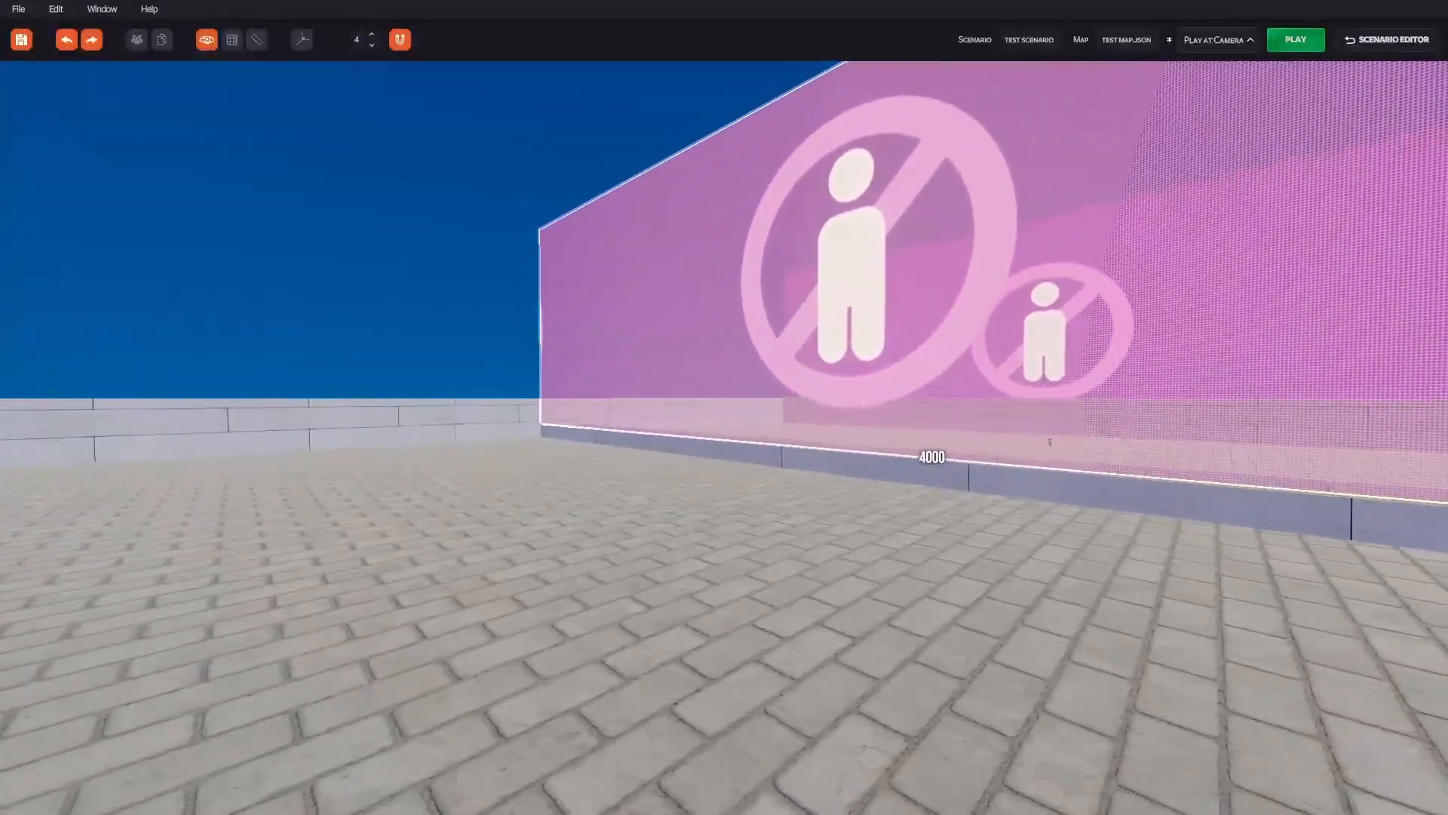
pyautogui.press('w')
pyautogui.press('w')
pyautogui.press('a')
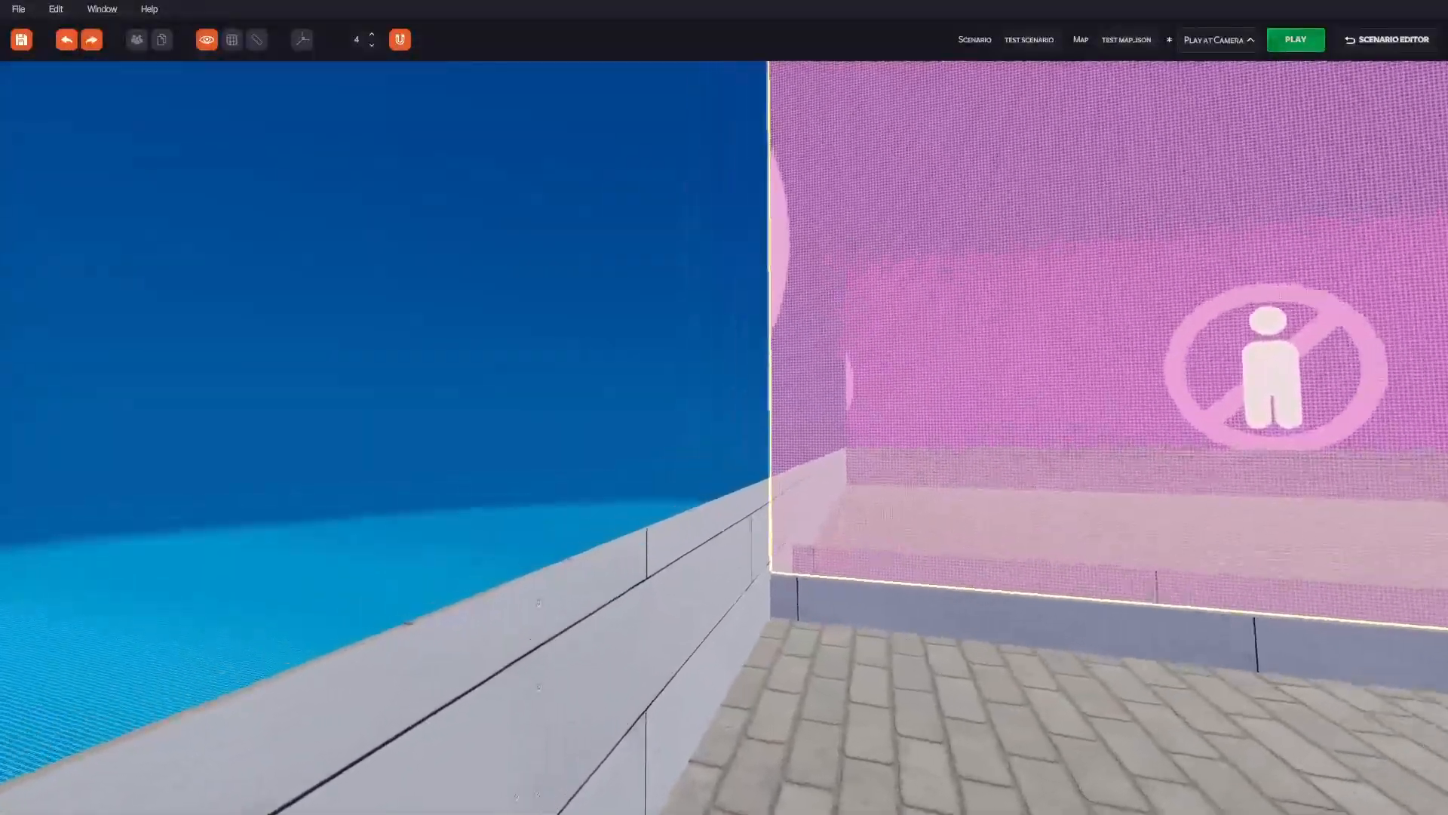
pyautogui.press('w')
pyautogui.press('s')
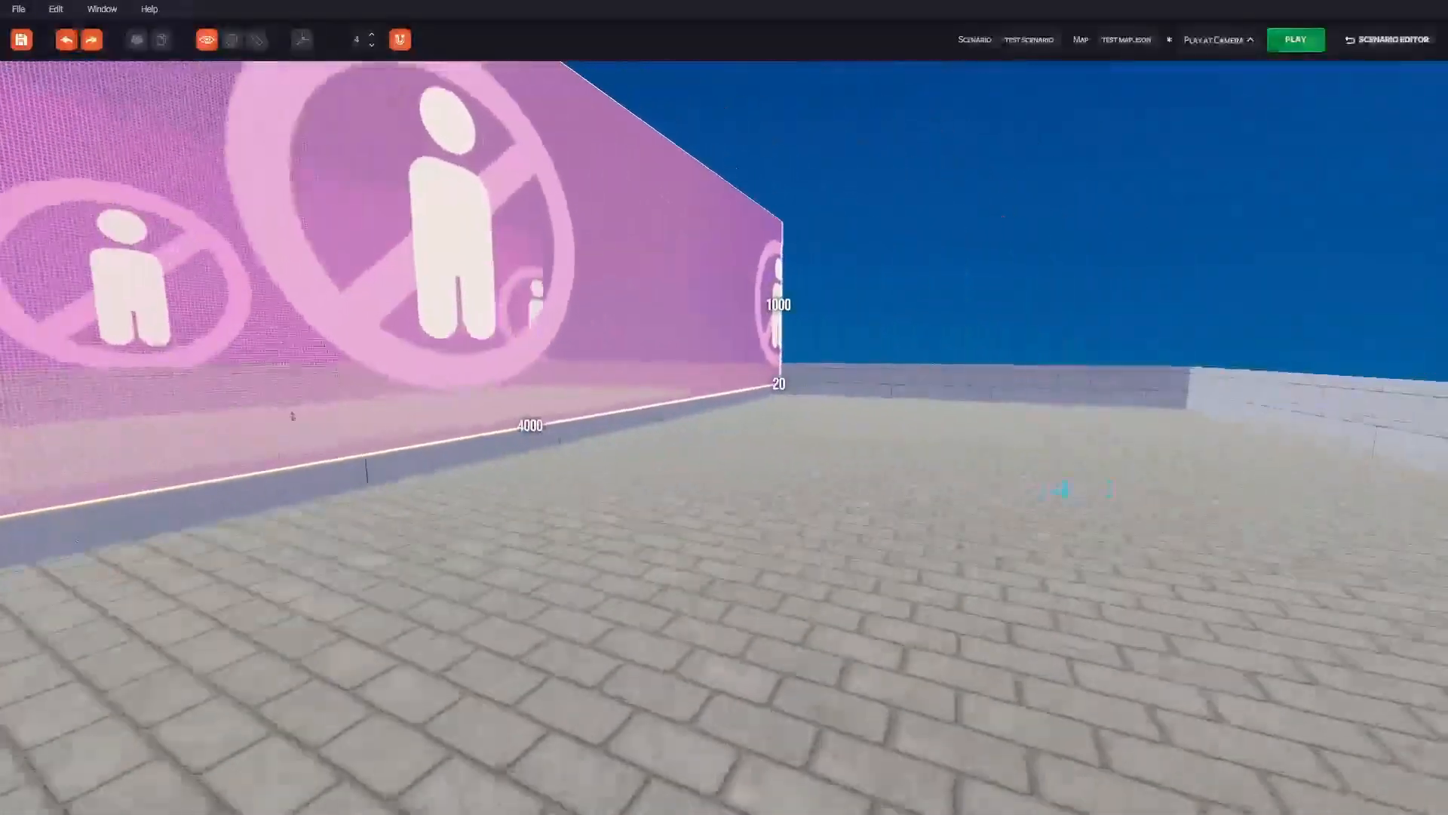
pyautogui.press('w')
pyautogui.press('w')
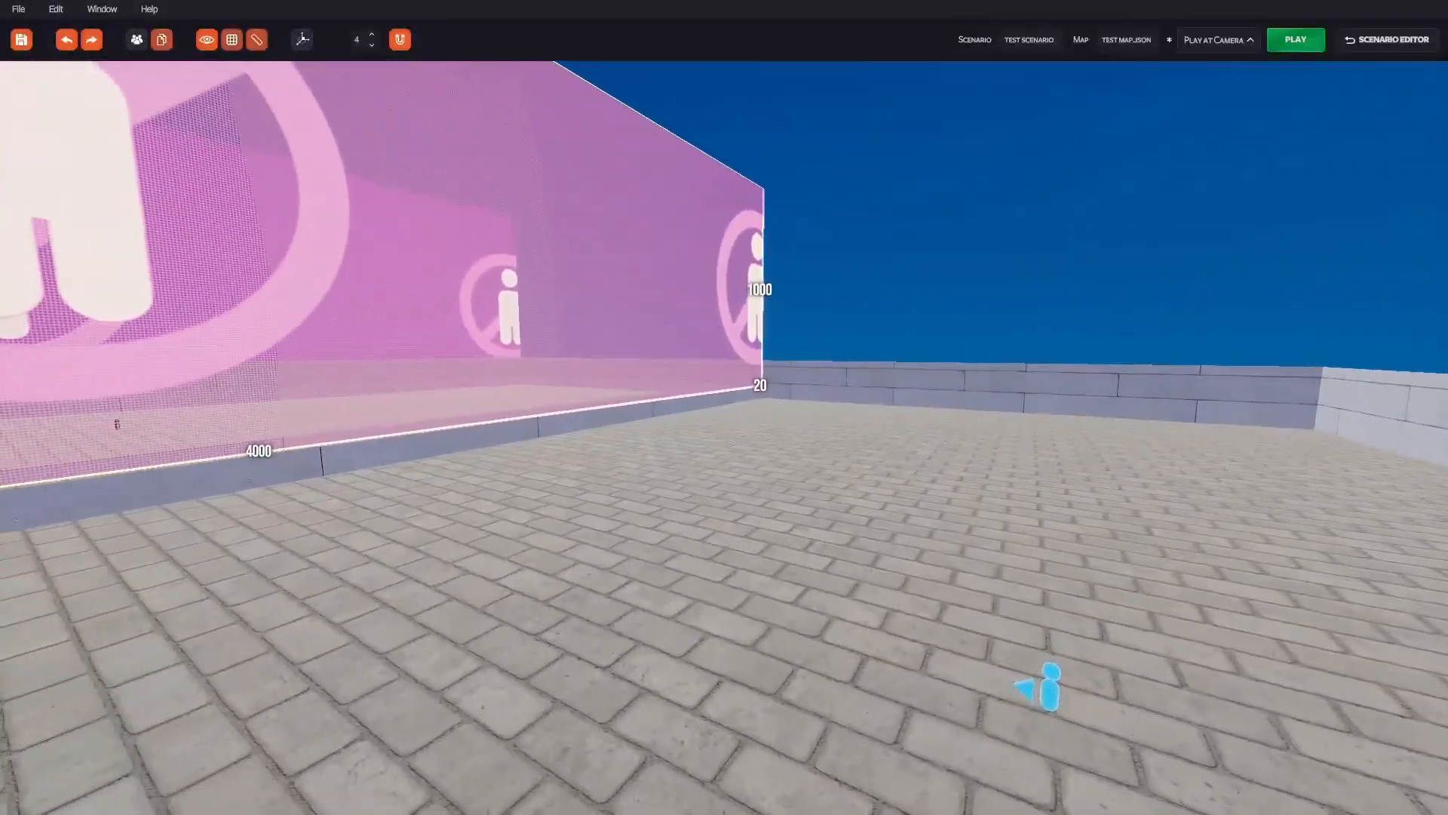
# Play-test the scenario from the camera, walking and jumping against the clip barrier above the low wall.
pyautogui.press('p')
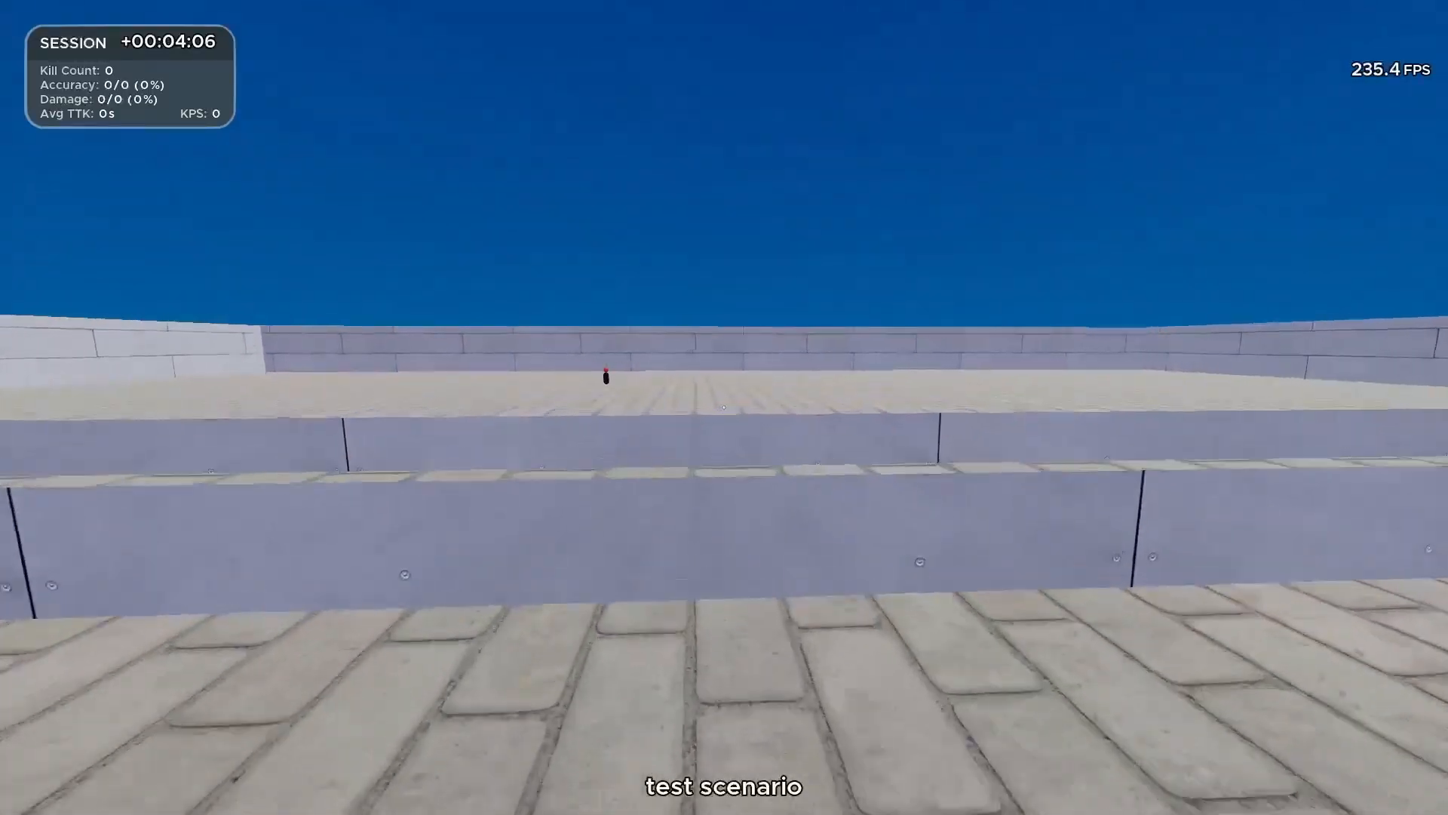
pyautogui.press('w')
pyautogui.press('space')
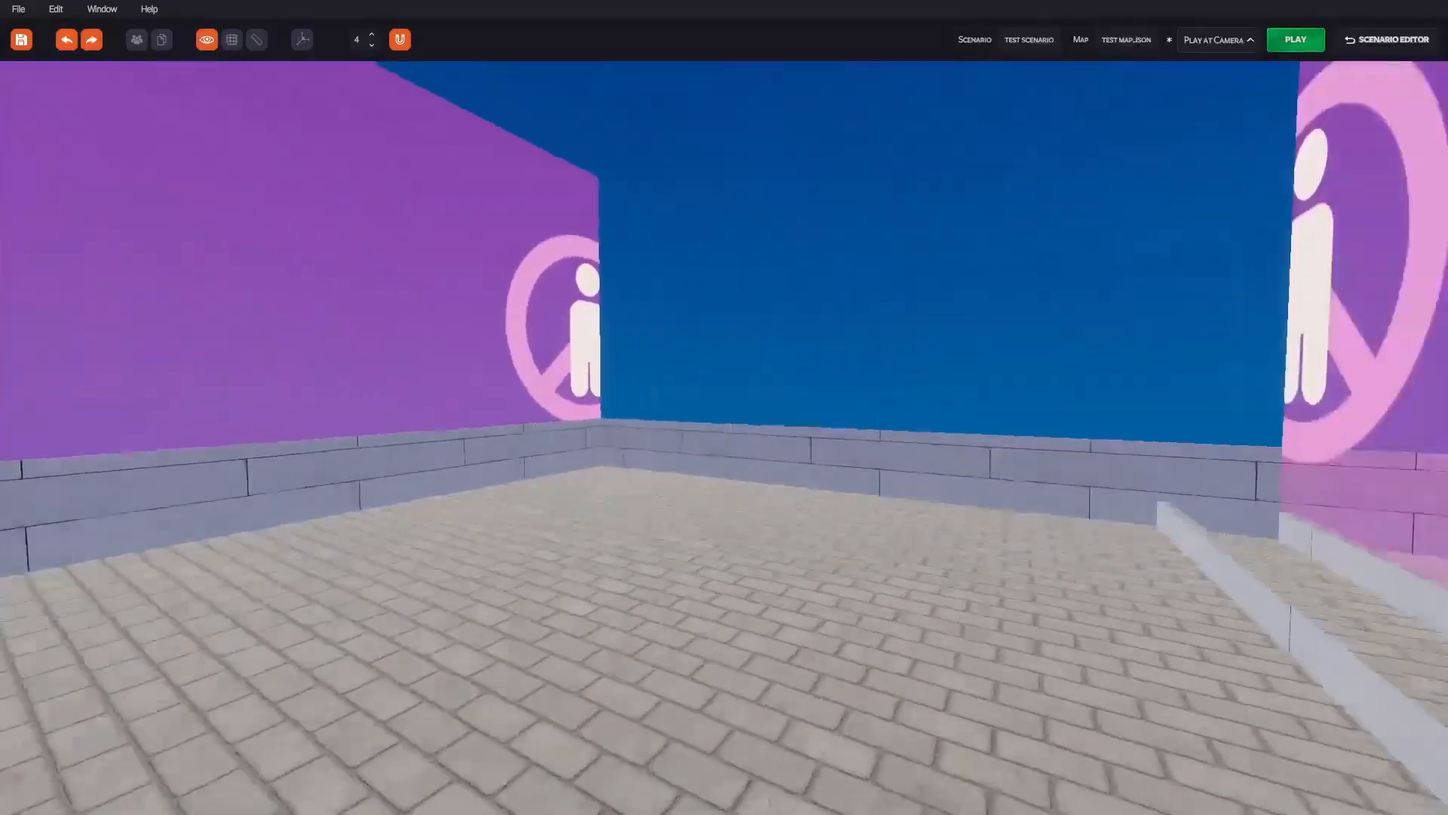
# Undo the recent edits until the tall clip wall and the two low walls across the map are removed.
pyautogui.press('Tab')
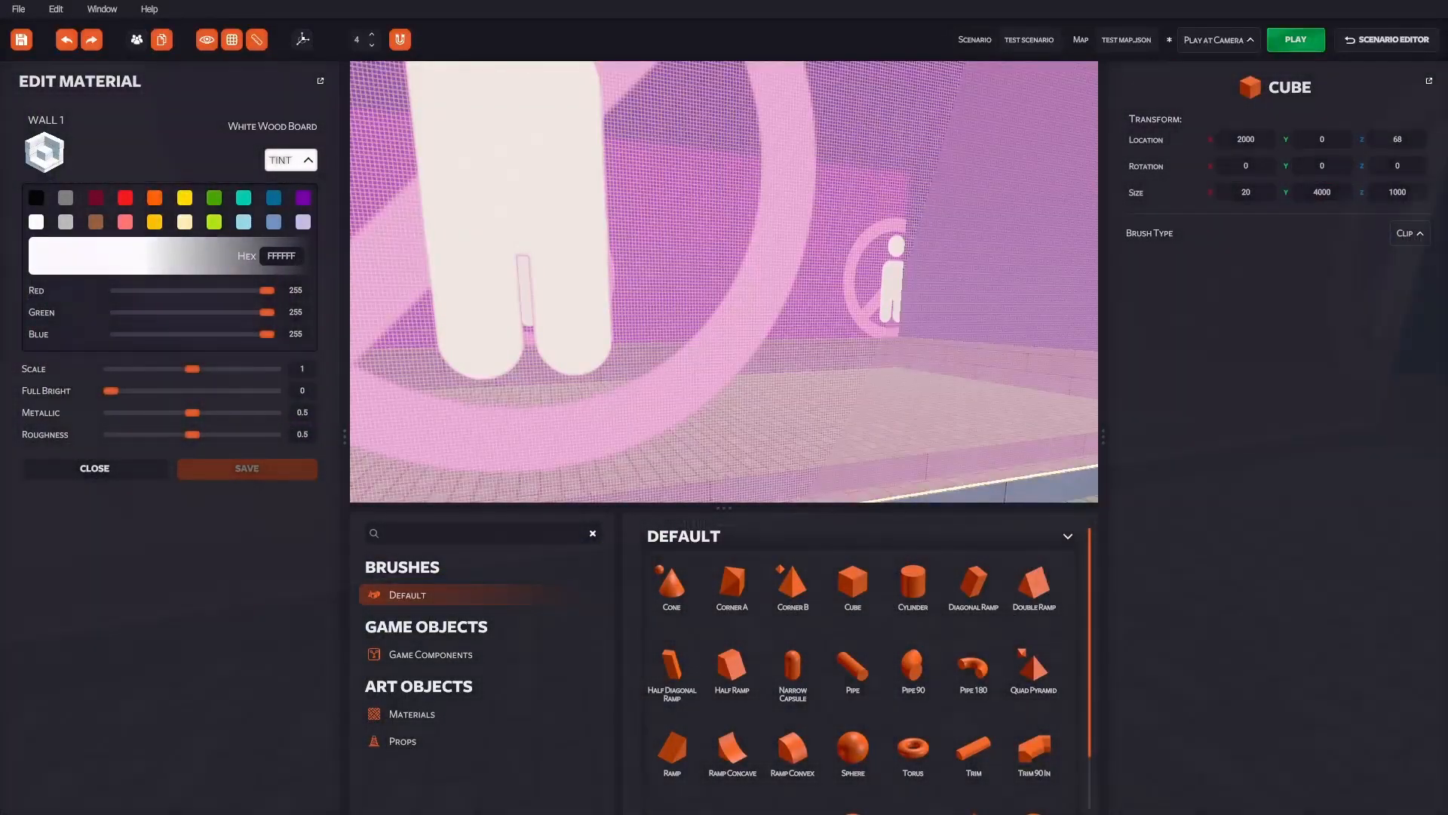
pyautogui.press('Tab')
pyautogui.hotkey('ctrl', 'z')
pyautogui.hotkey('ctrl', 'z')
pyautogui.hotkey('ctrl', 'z')
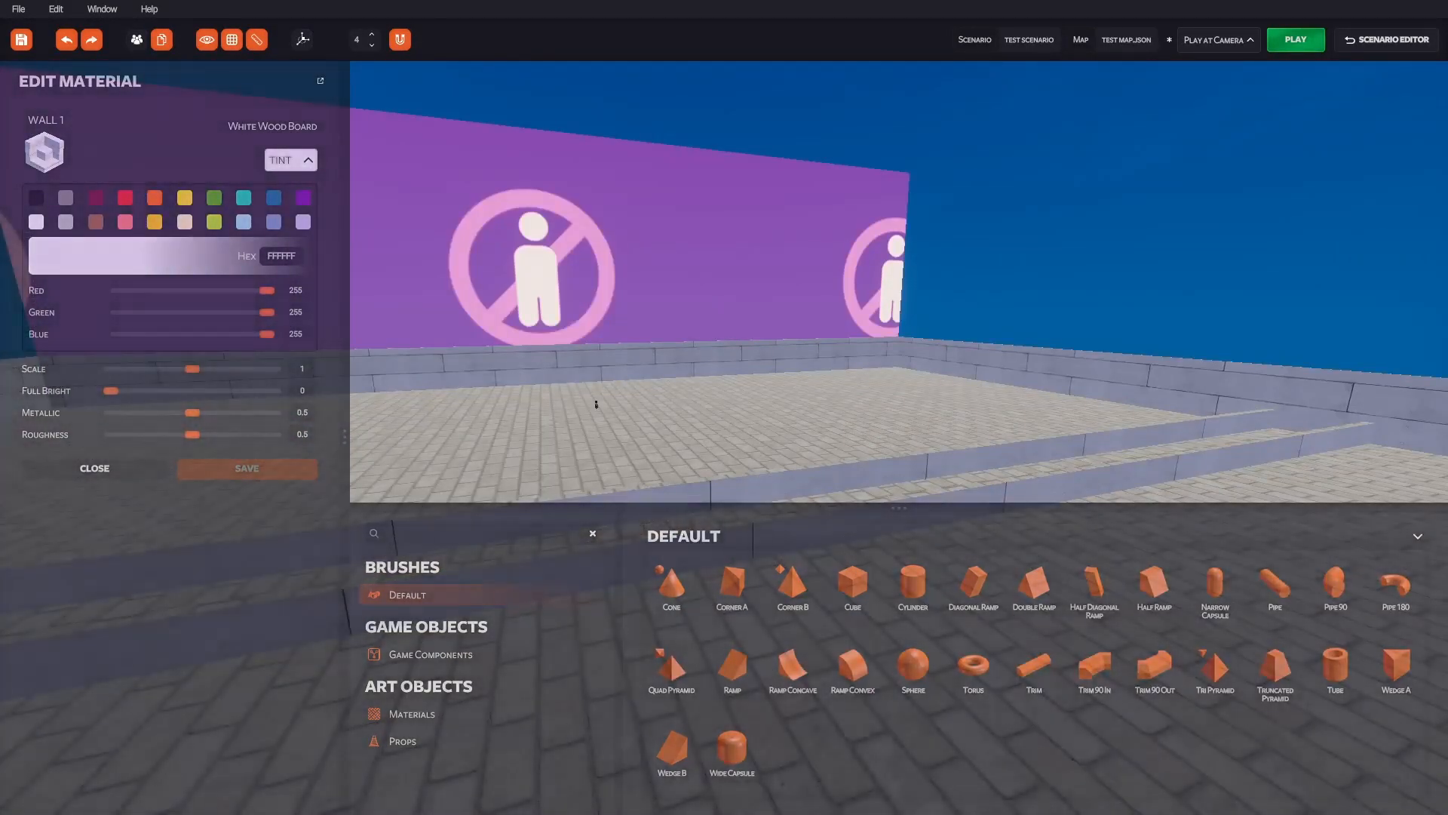
pyautogui.hotkey('ctrl', 'z')
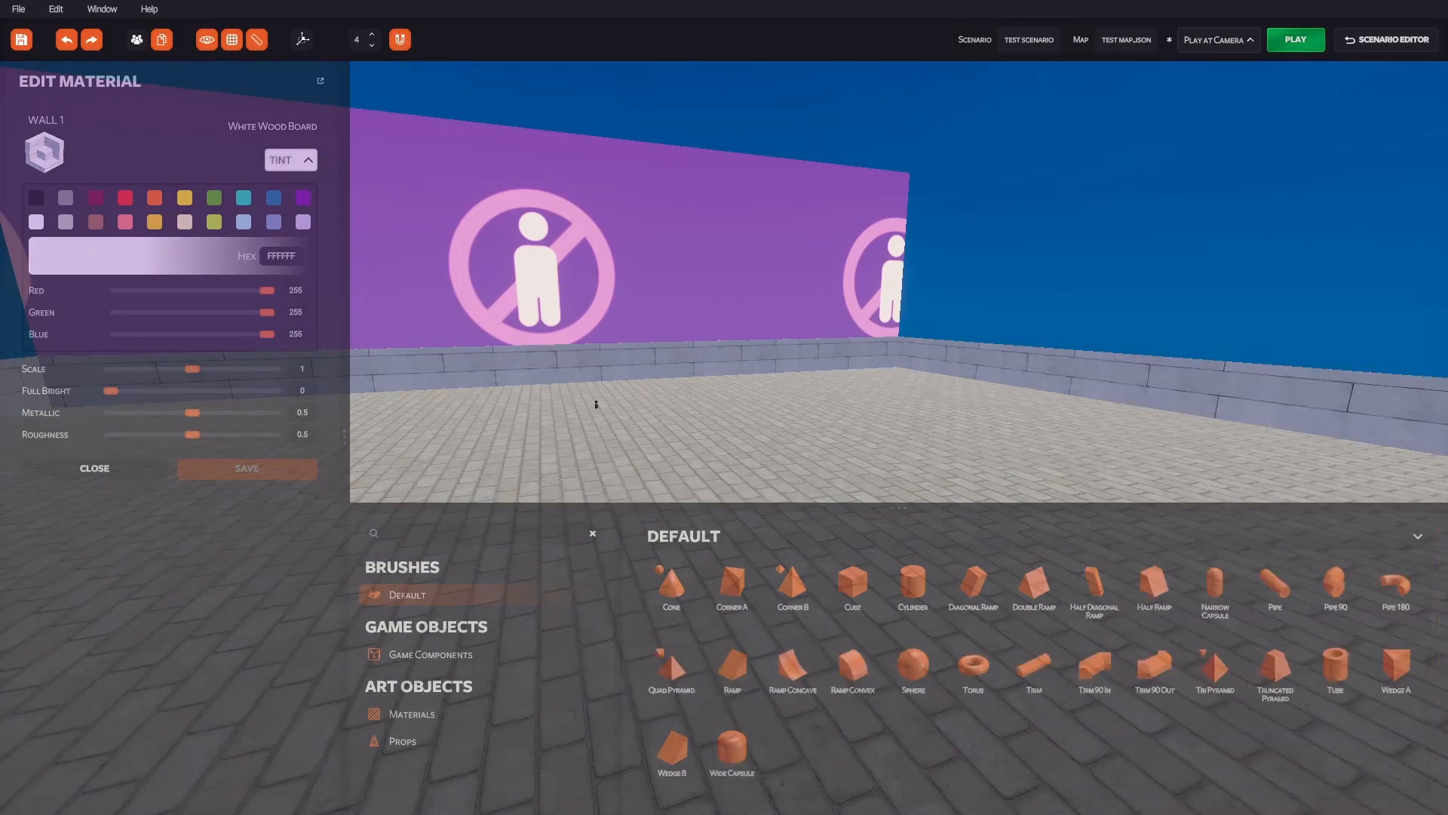
# Place a cube on the open floor at about 928, 1876, 4 and size it 4 by 300 by 200.
pyautogui.press('w')
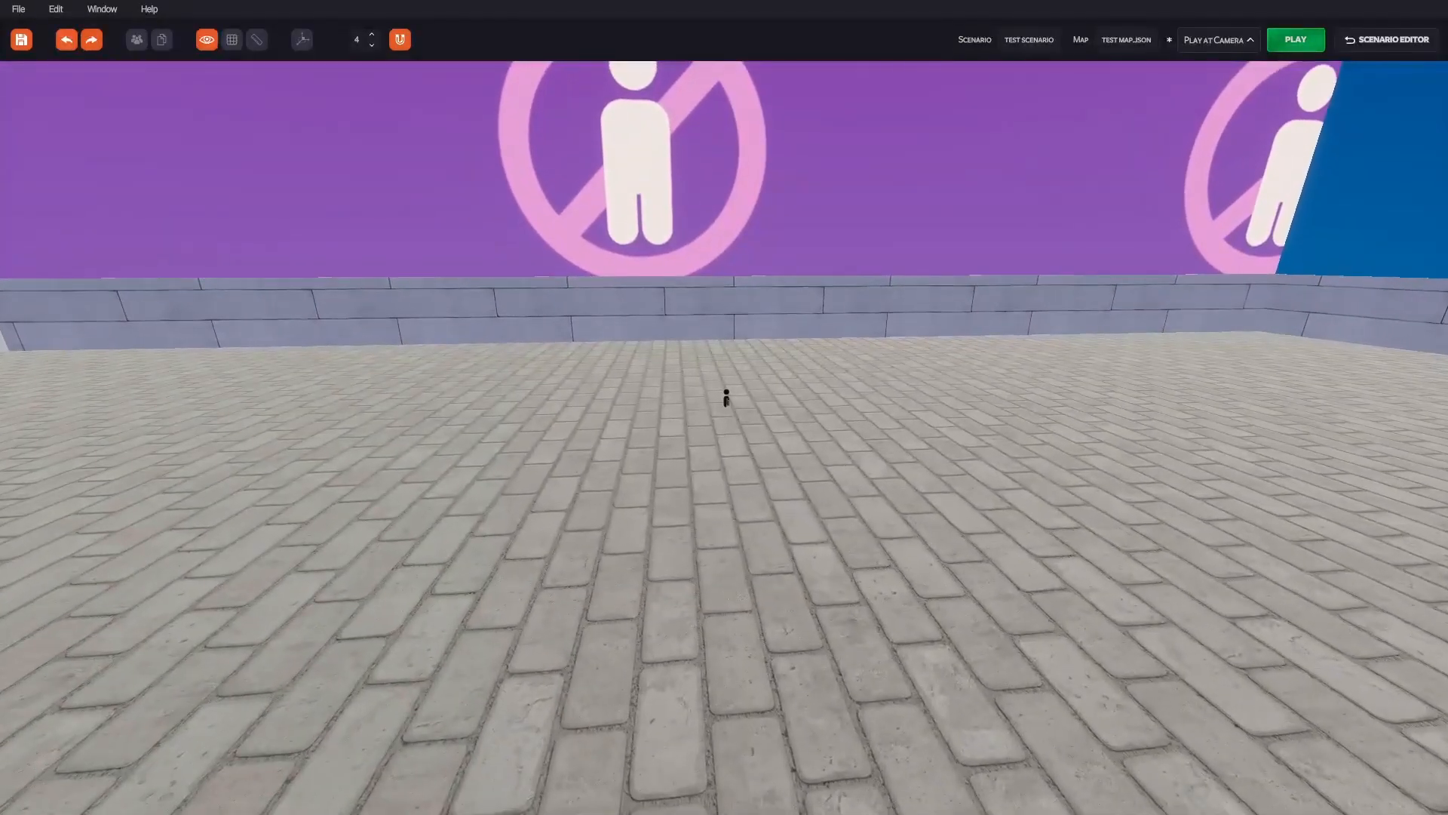
pyautogui.press('w')
pyautogui.press('Tab')
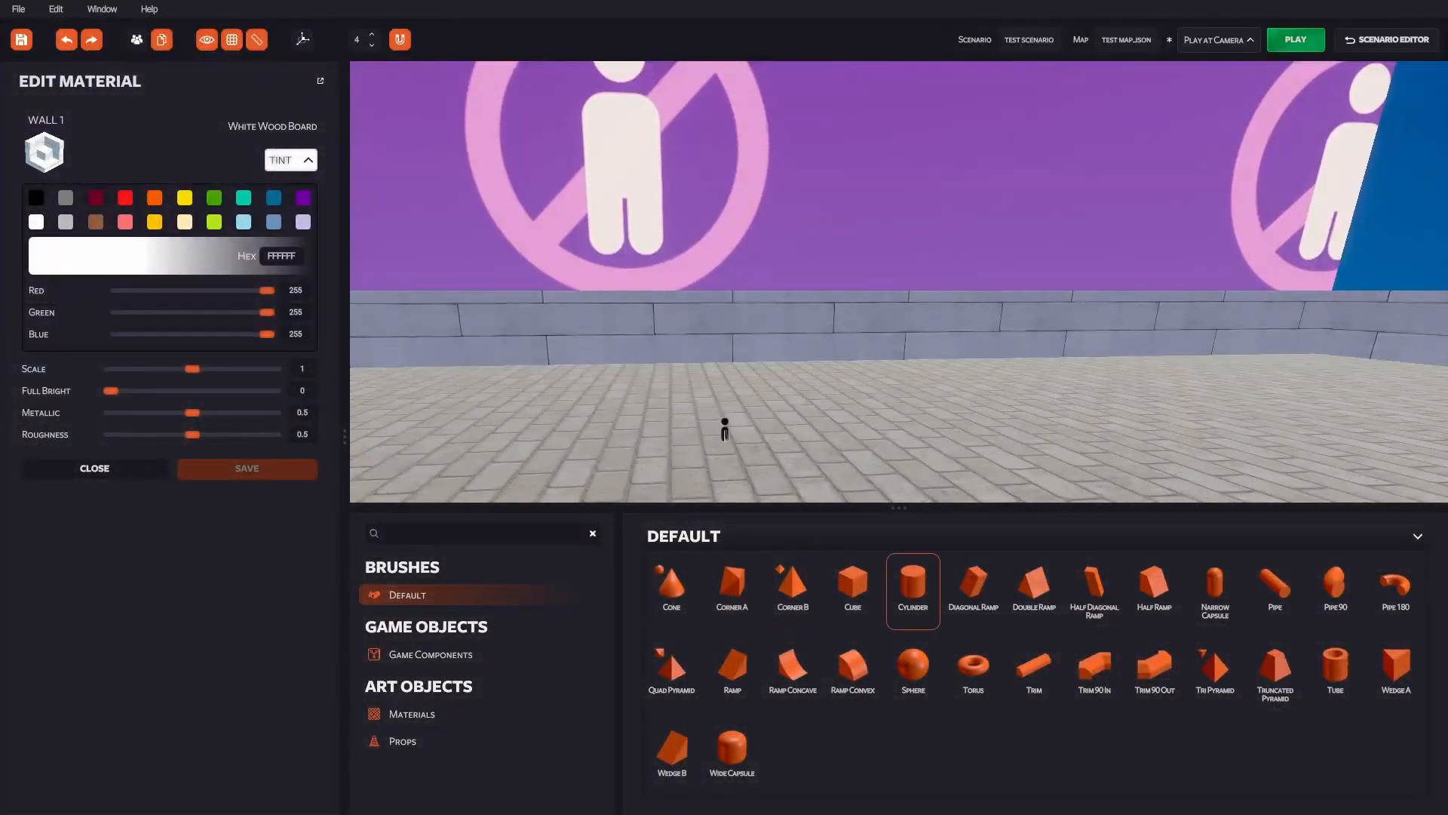
pyautogui.press('Tab')
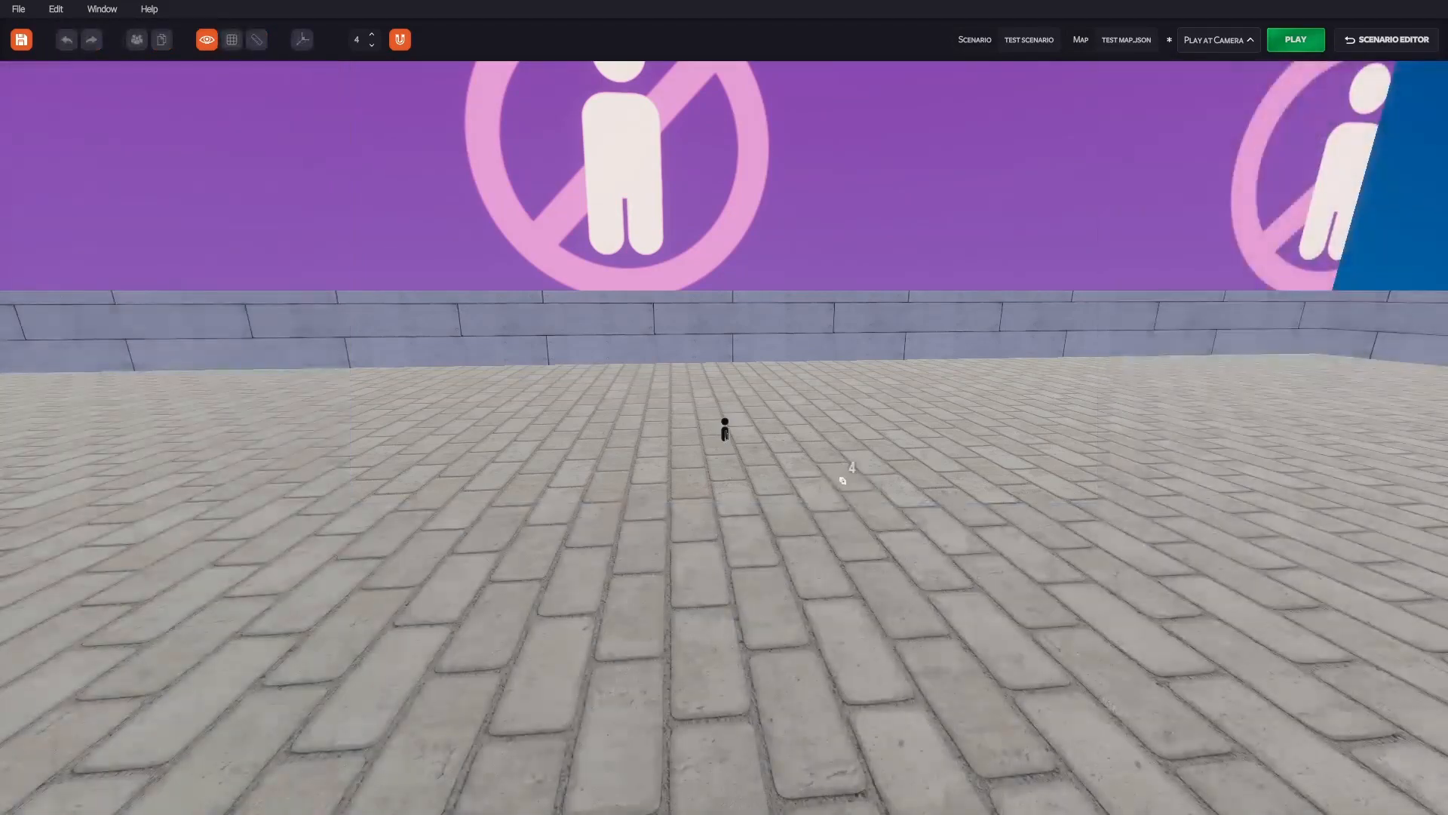
pyautogui.press('Tab')
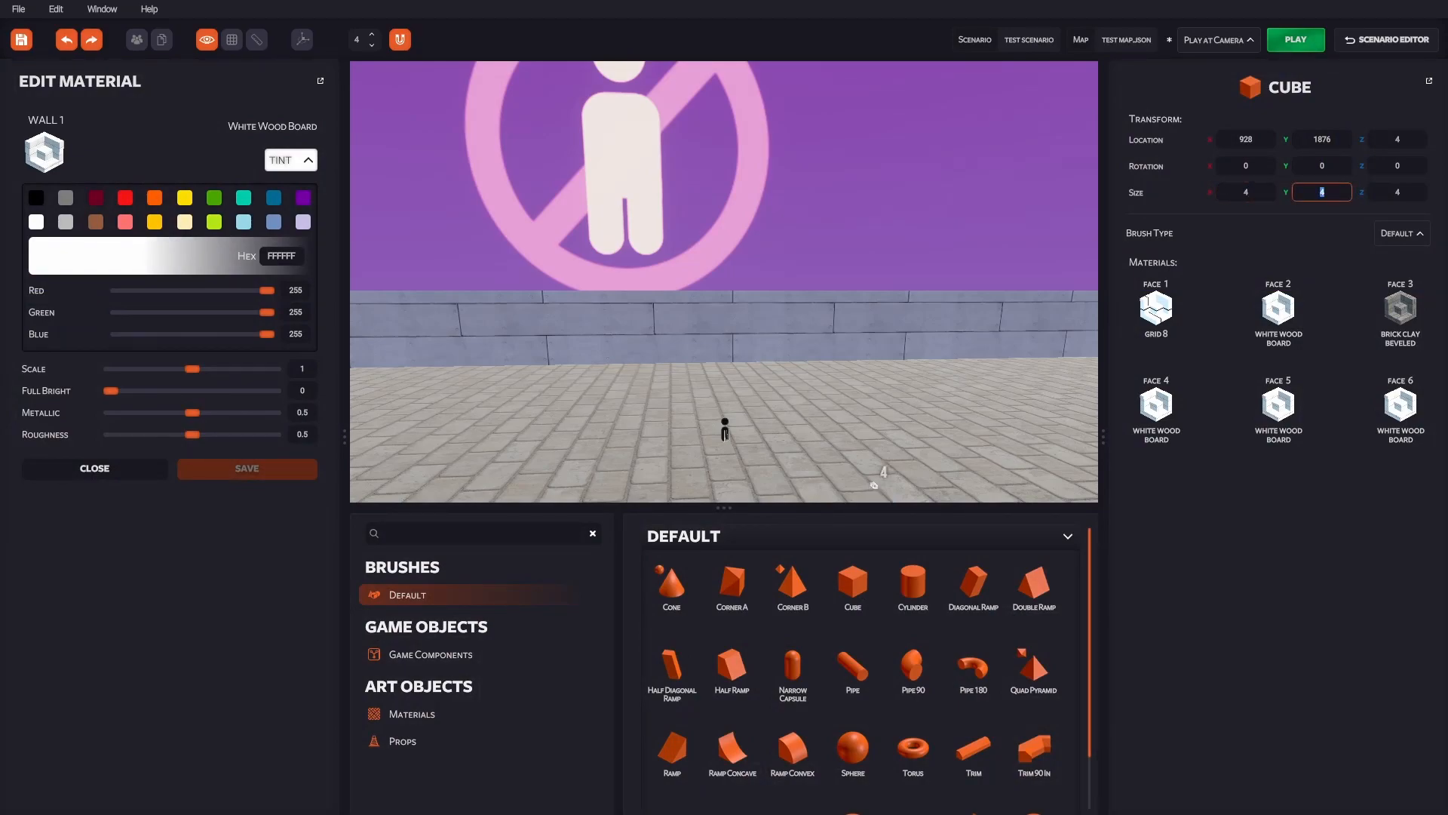
pyautogui.press('Return')
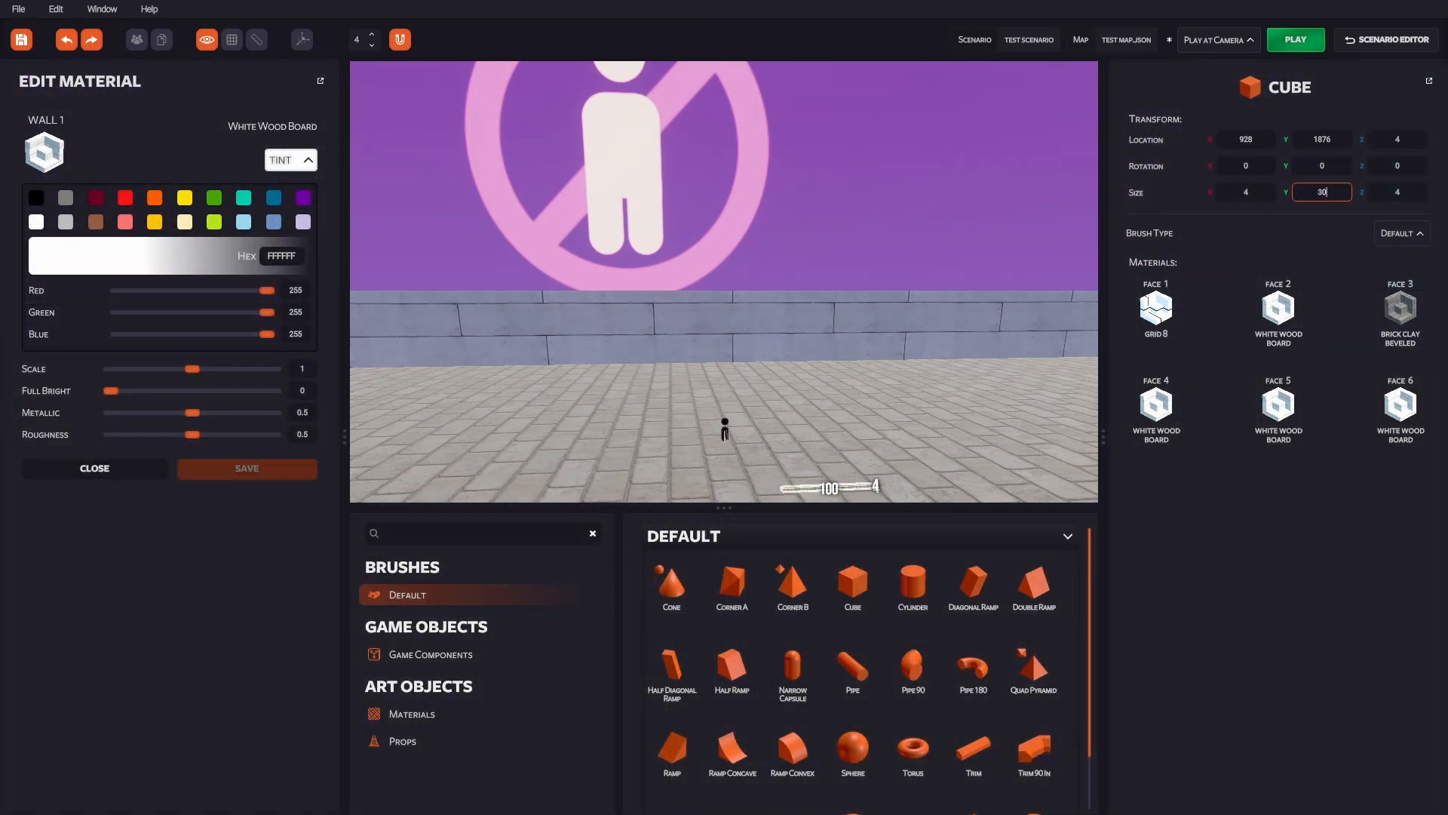
pyautogui.write('0')
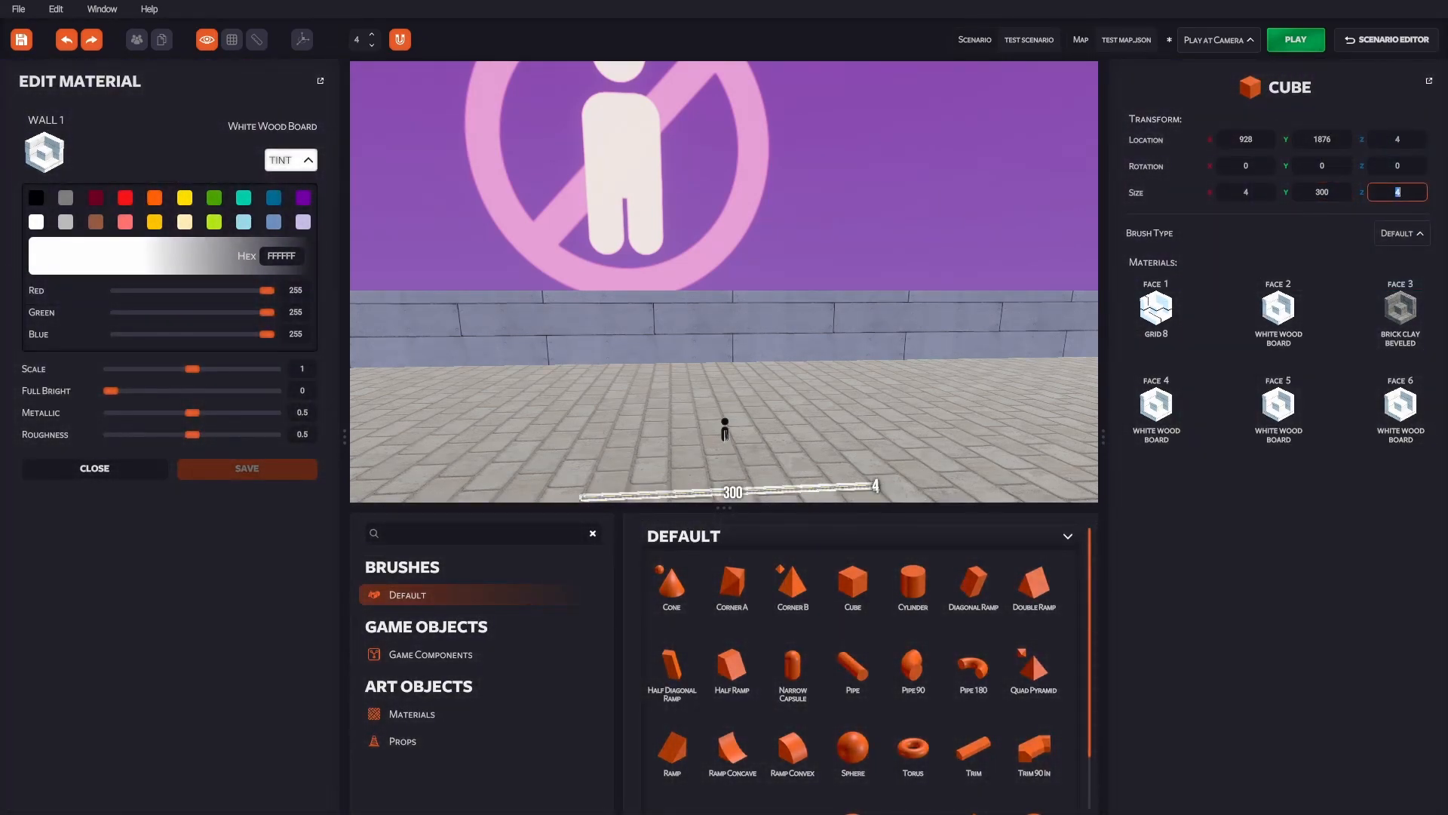
pyautogui.write('200')
pyautogui.press('Return')
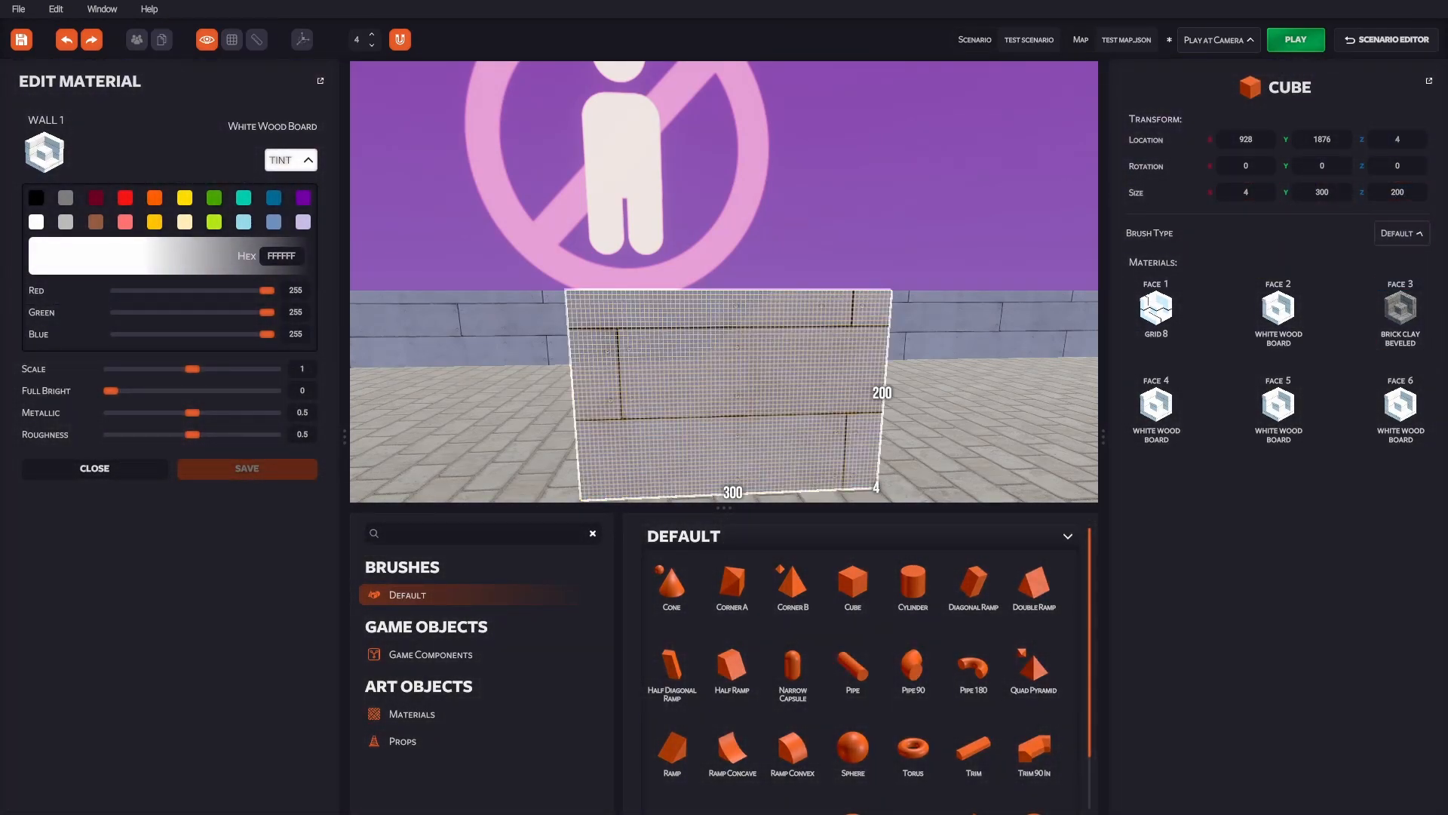
# Change the brush type of the new 4 by 300 by 200 wall to No Collision.
pyautogui.click(1401, 233)
pyautogui.click(1394, 280)
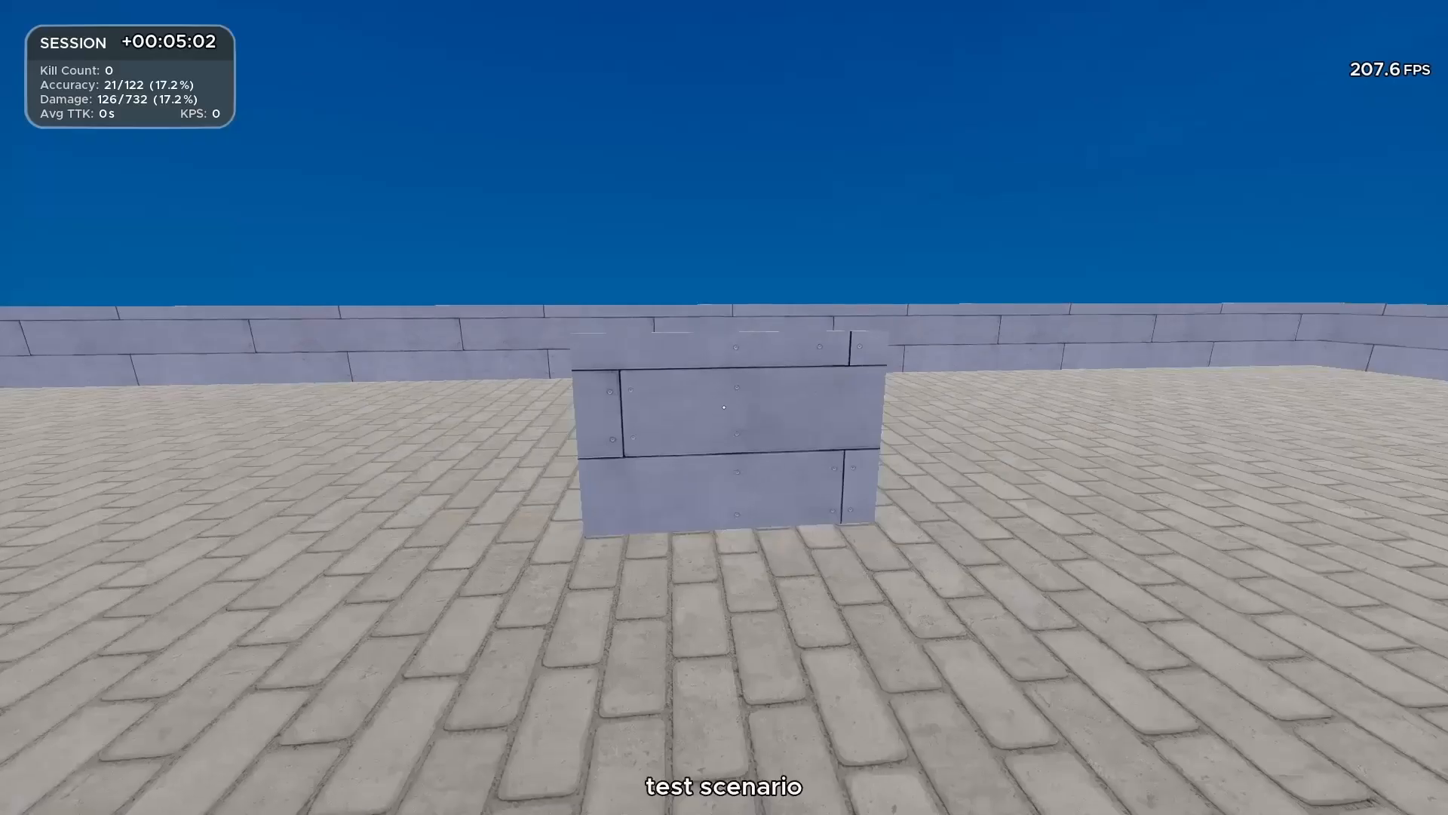
# Play-test the no-collision wall from the camera, strafing back and forth at it and firing shots.
pyautogui.press('w')
pyautogui.press('a')
pyautogui.press('d')
pyautogui.press('a')
pyautogui.press('d')
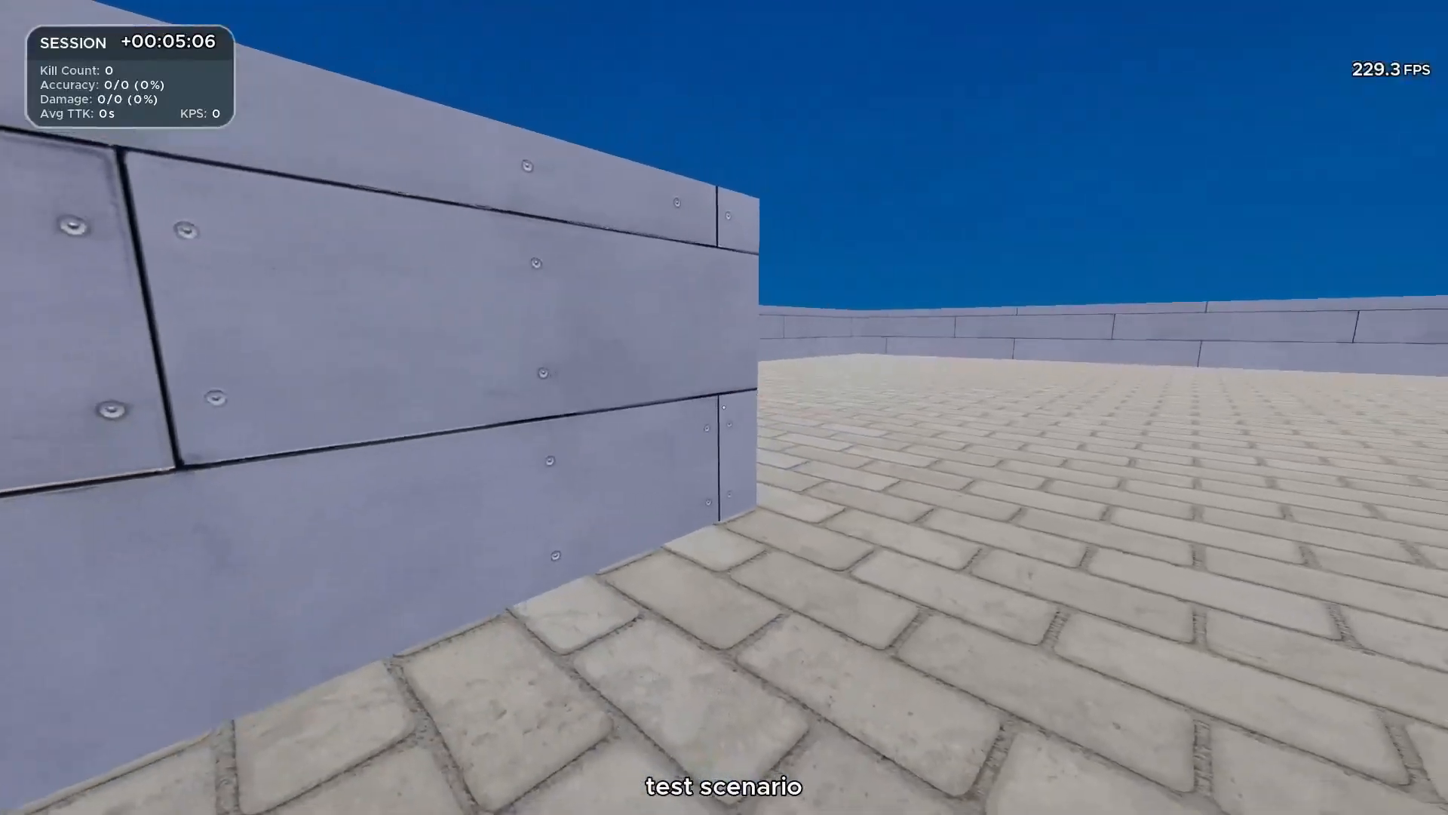
pyautogui.press('a')
pyautogui.press('d')
pyautogui.press('a')
pyautogui.click(724, 408)
pyautogui.press('d')
pyautogui.click(724, 407)
pyautogui.press('a')
pyautogui.click(724, 407)
pyautogui.press('d')
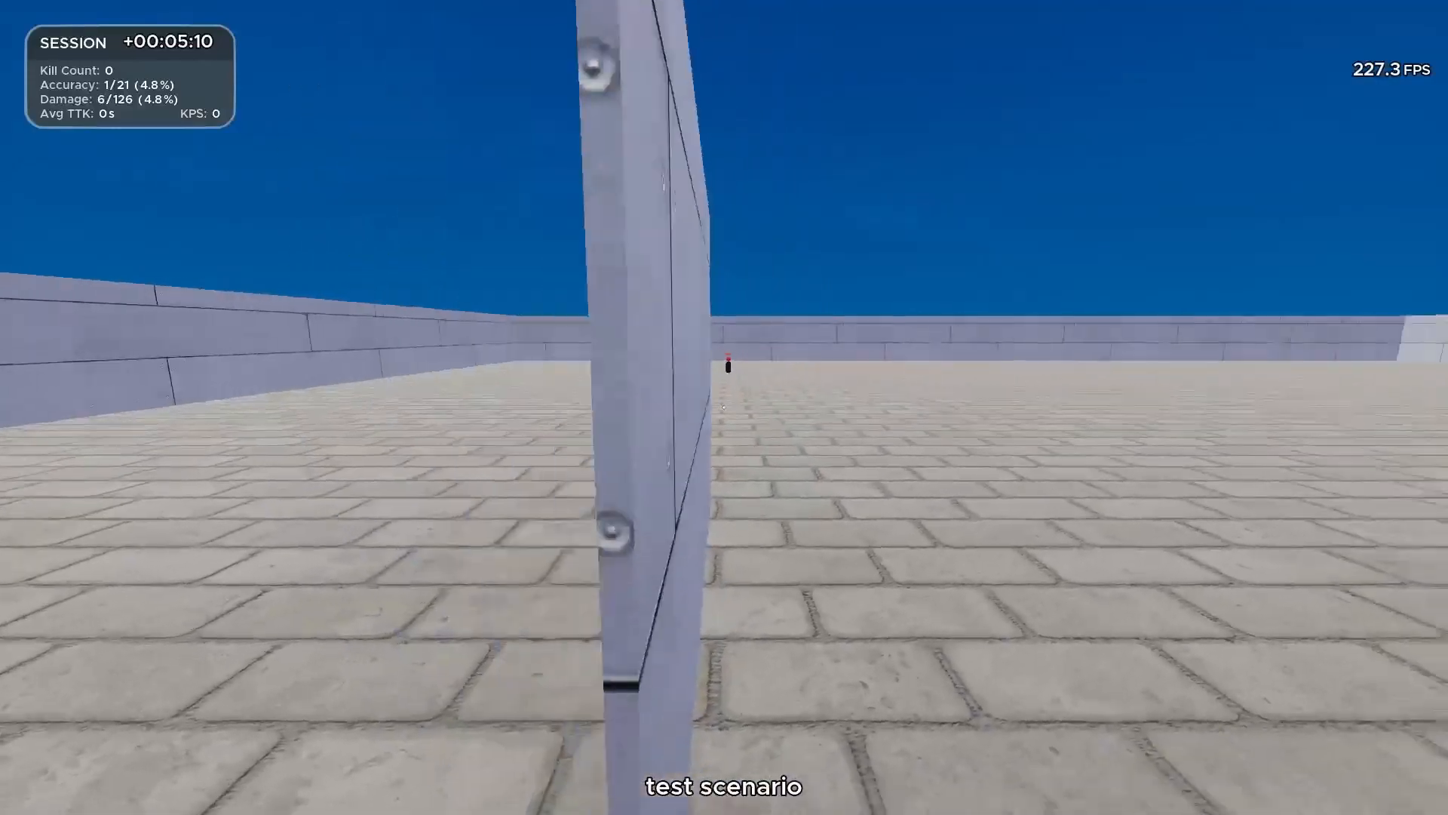
# Walk around and through the no-collision wall in the play-test, and return to the editor.
pyautogui.press('s')
pyautogui.press('a')
pyautogui.press('w')
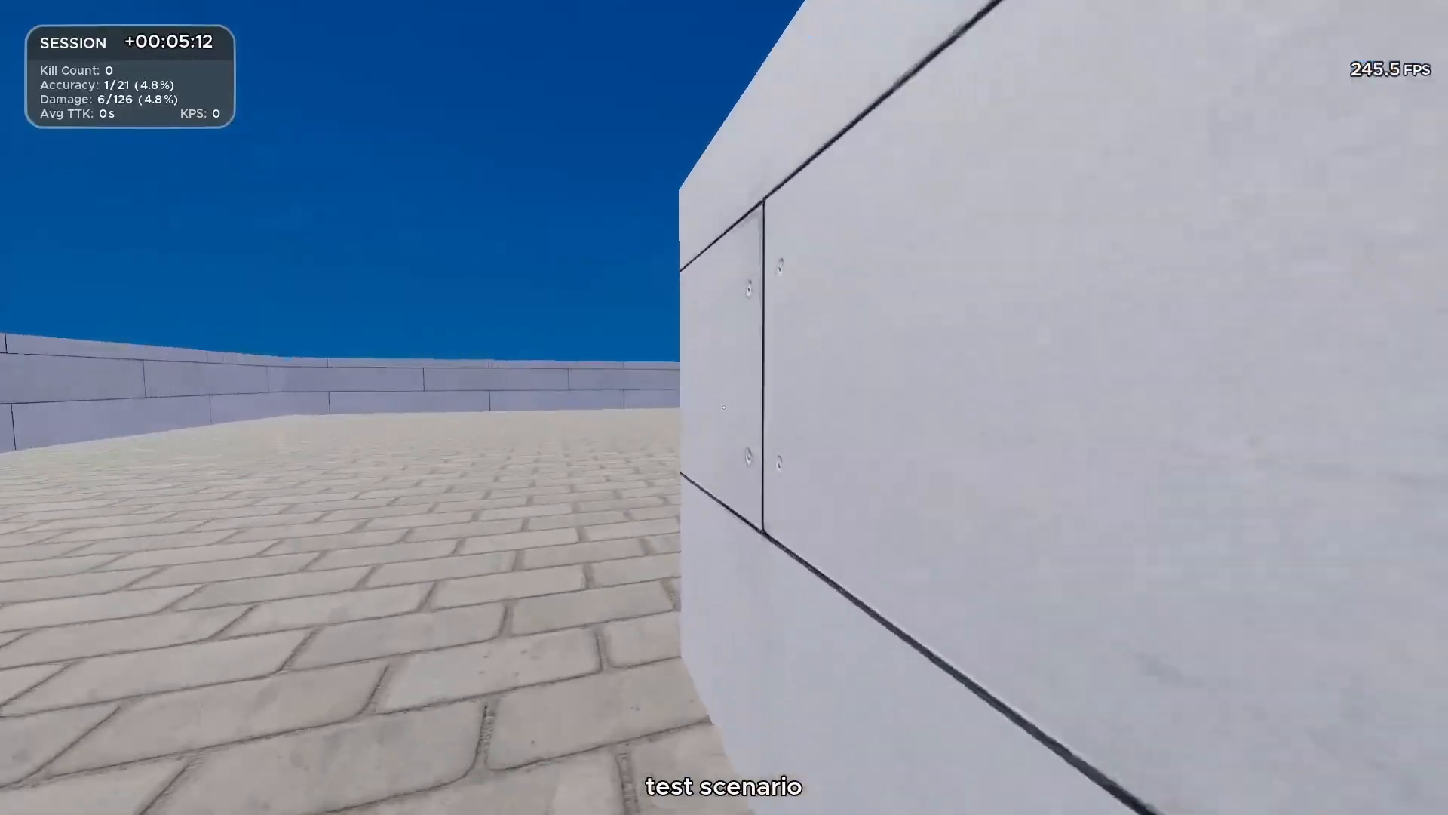
pyautogui.press('w')
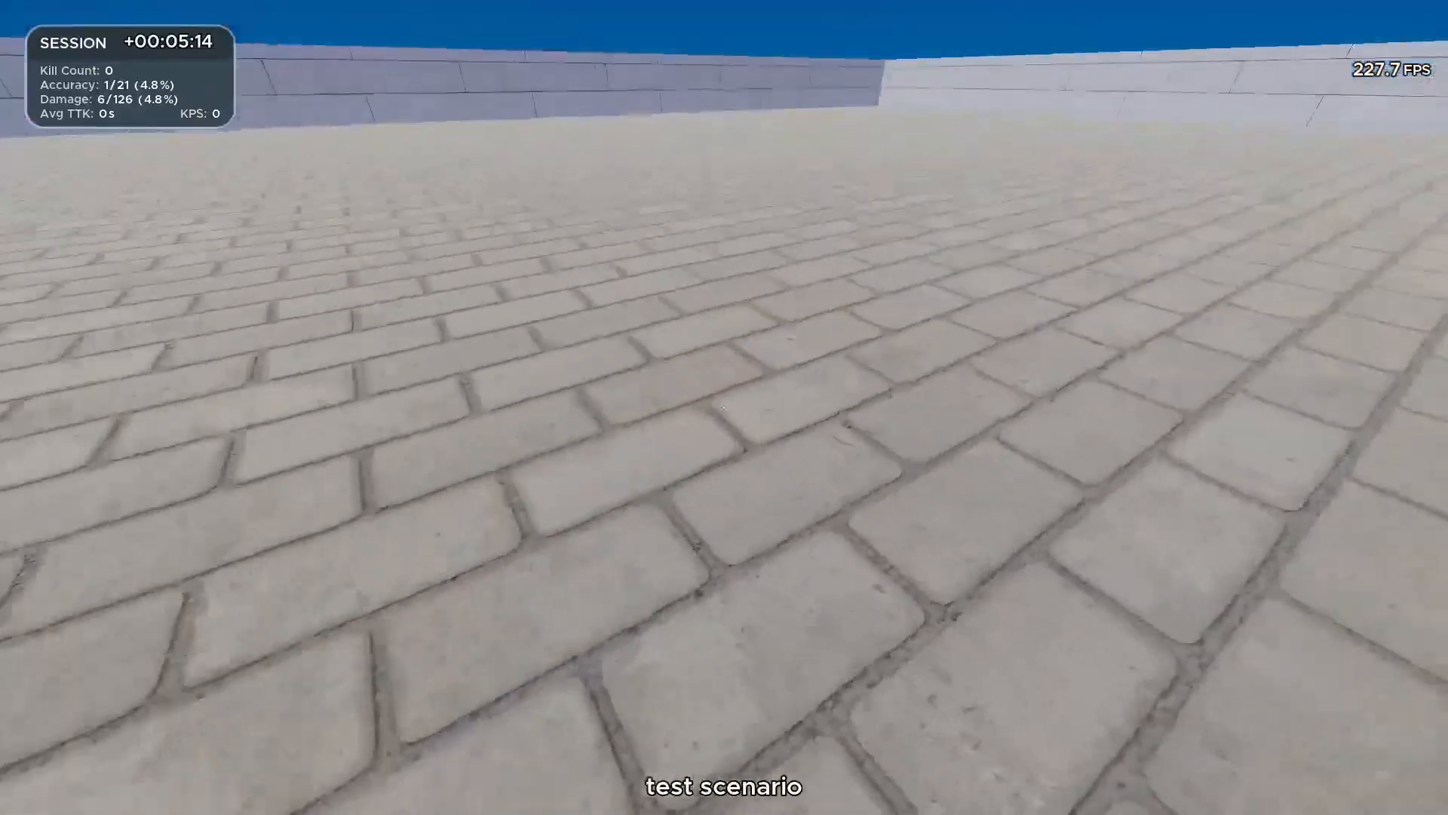
pyautogui.press('s')
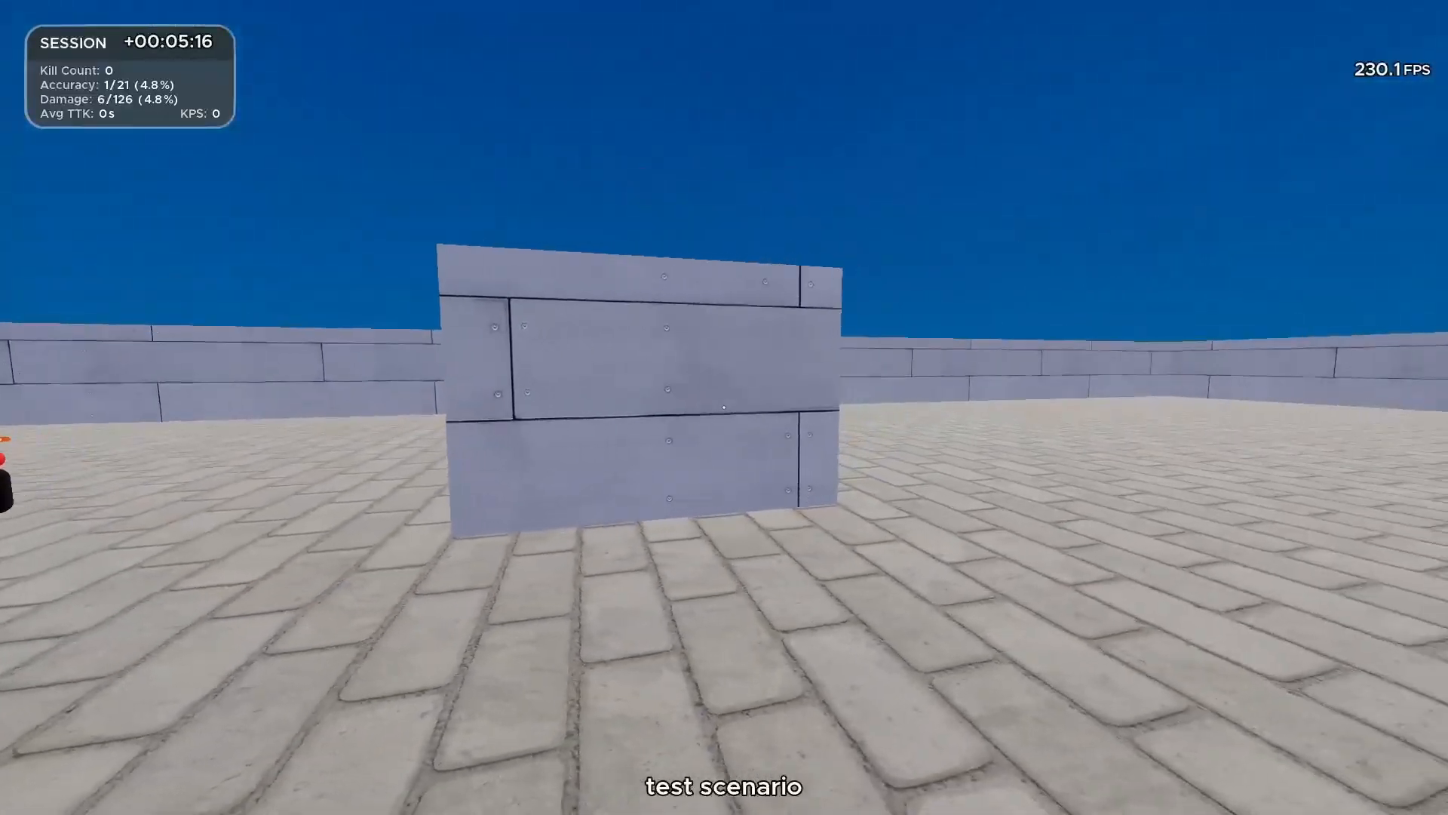
pyautogui.press('Escape')
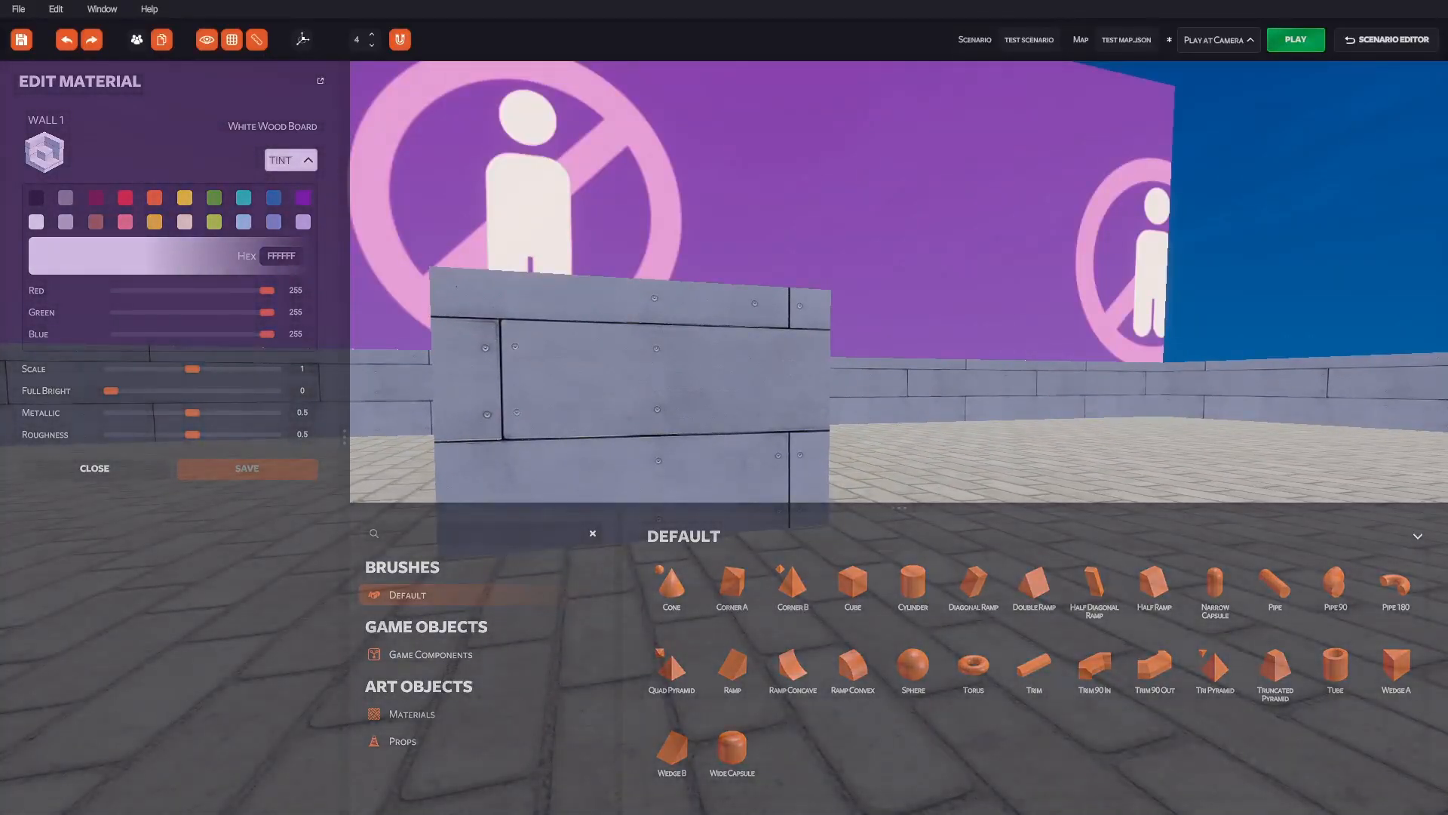
# Place a new small cube at the lower corner of the no-collision wall.
pyautogui.press('Tab')
pyautogui.press('w')
pyautogui.press('s')
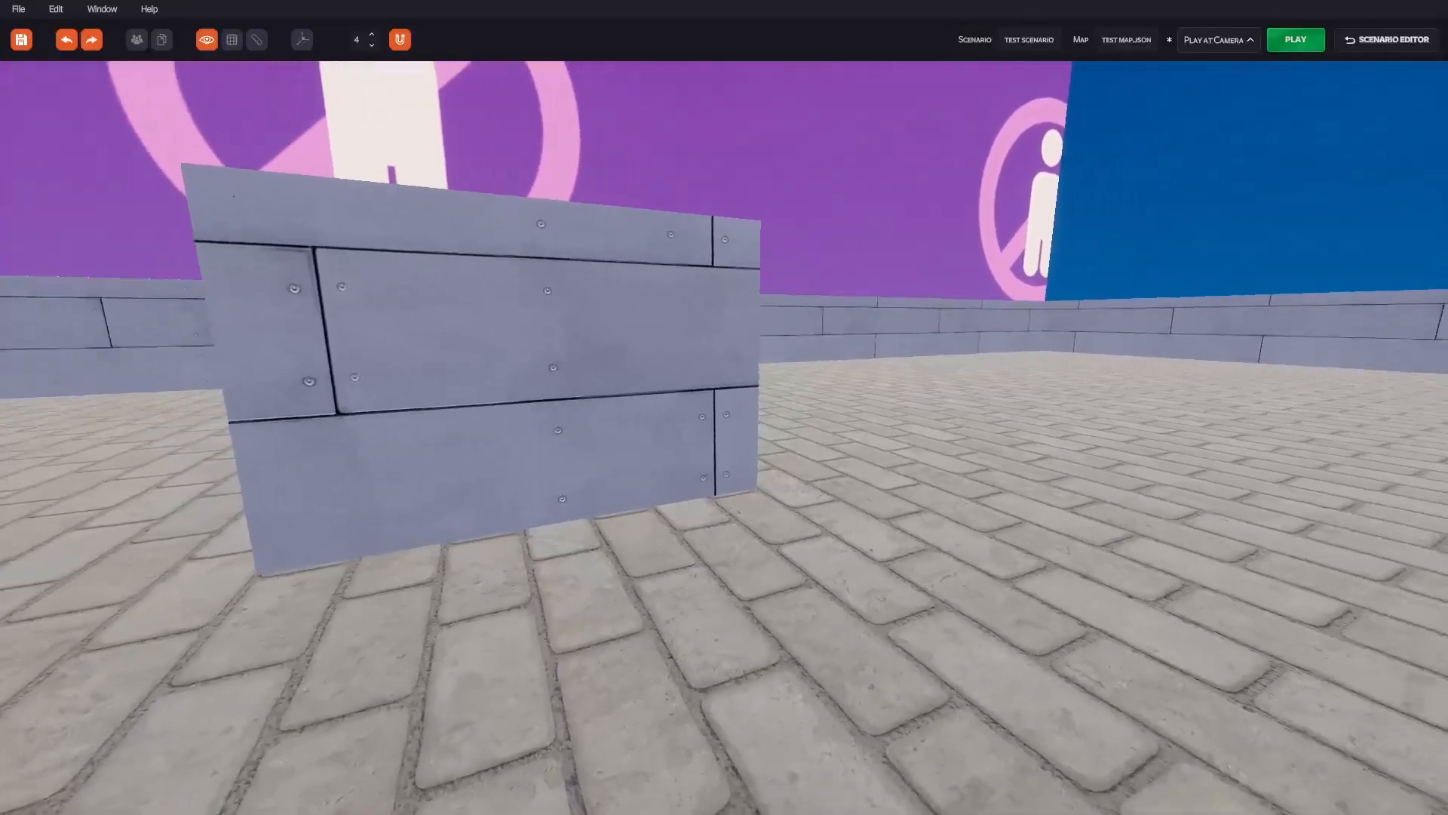
pyautogui.press('w')
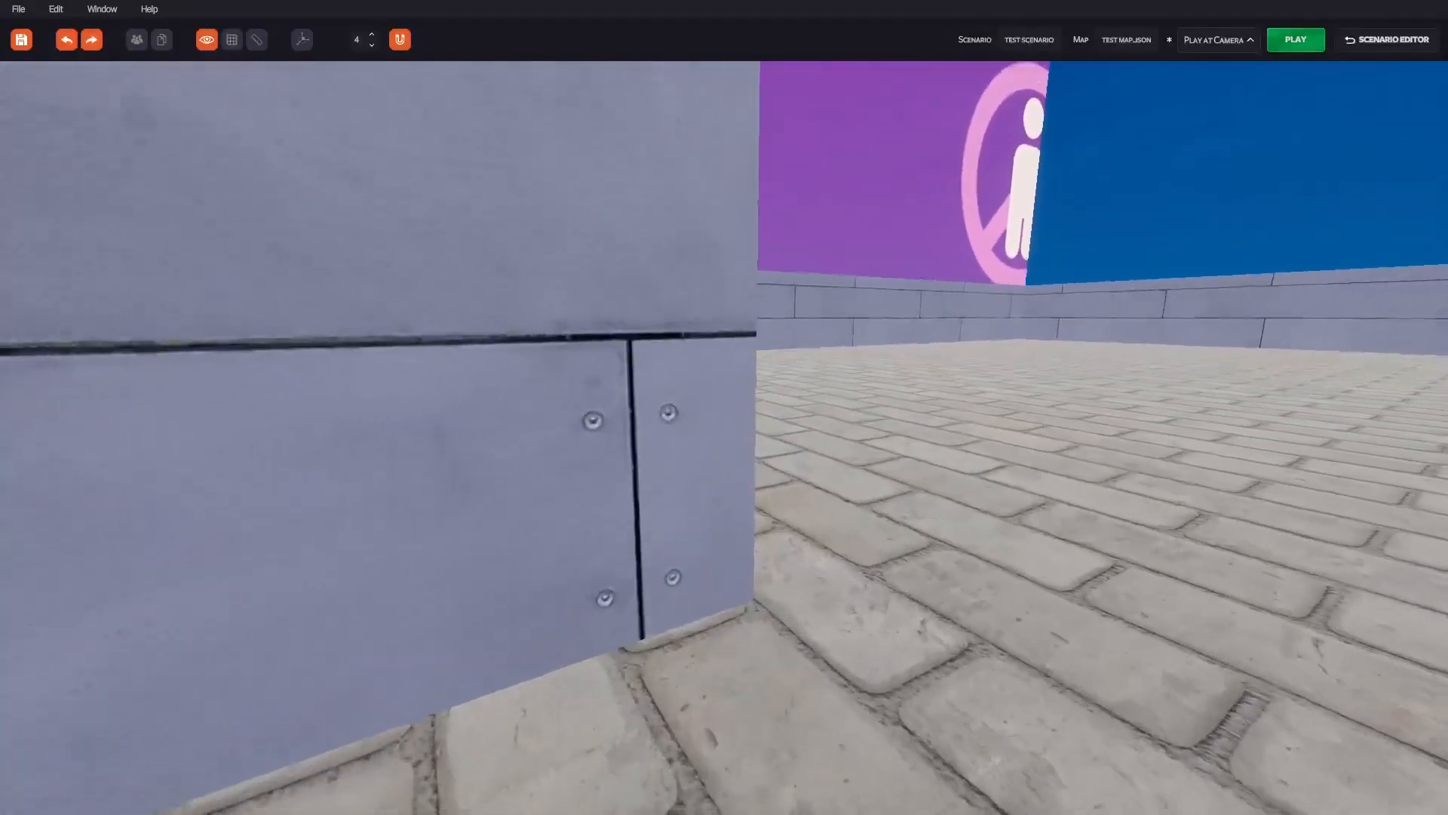
pyautogui.press('Tab')
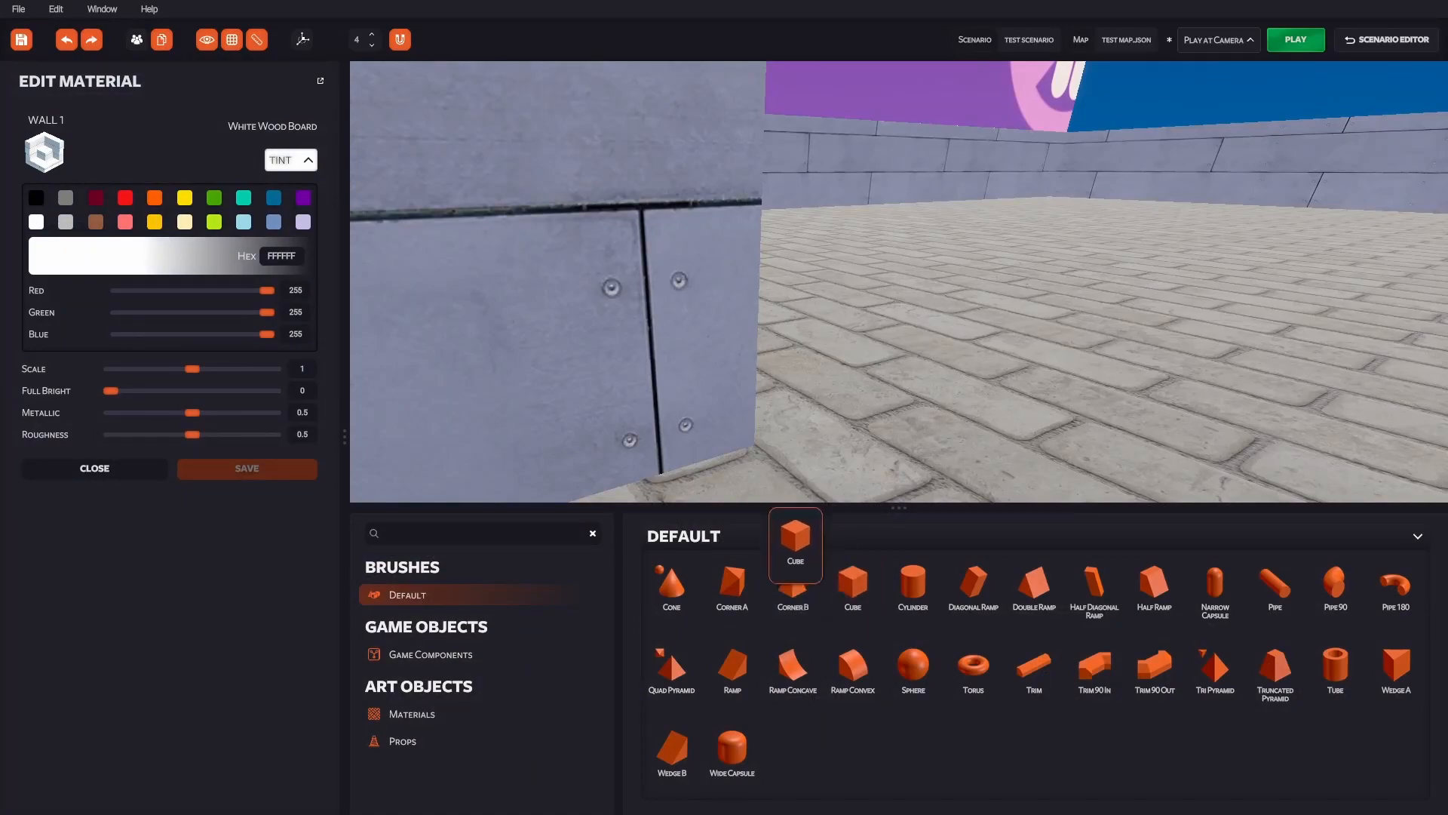
pyautogui.press('Tab')
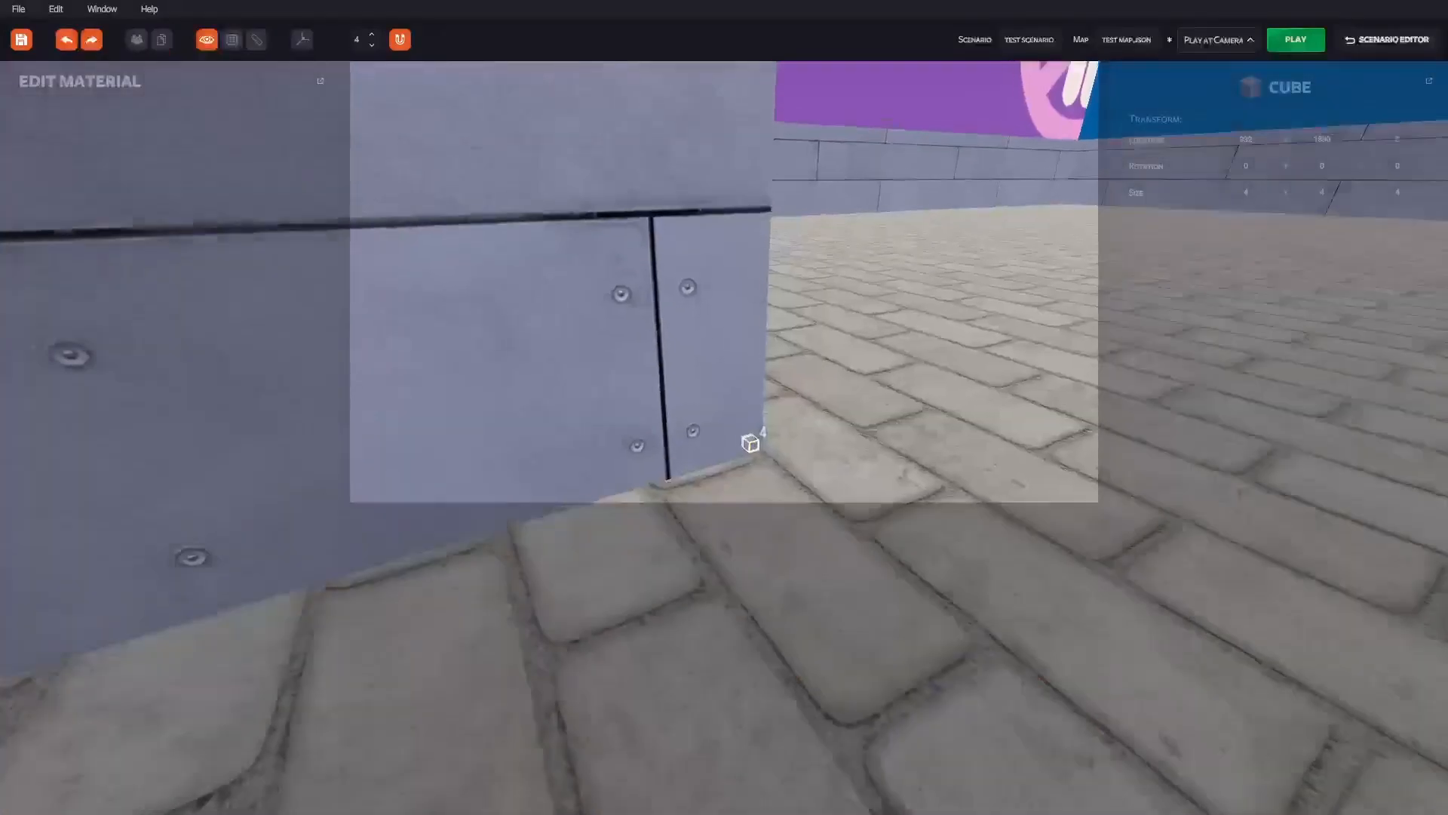
# Align the small cube with the wall's lower corner by setting its location to 928, 1876, 4.
pyautogui.press('s')
pyautogui.moveTo(744, 436)
pyautogui.mouseDown(button='right')
pyautogui.moveTo(375, 482)
pyautogui.moveTo(501, 543)
pyautogui.moveTo(621, 553)
pyautogui.moveTo(498, 694)
pyautogui.moveTo(787, 537)
pyautogui.moveTo(595, 472)
pyautogui.mouseUp(button='right')
pyautogui.press('d')
pyautogui.press('w')
pyautogui.press('a')
pyautogui.press('a')
pyautogui.press('d')
pyautogui.press('Tab')
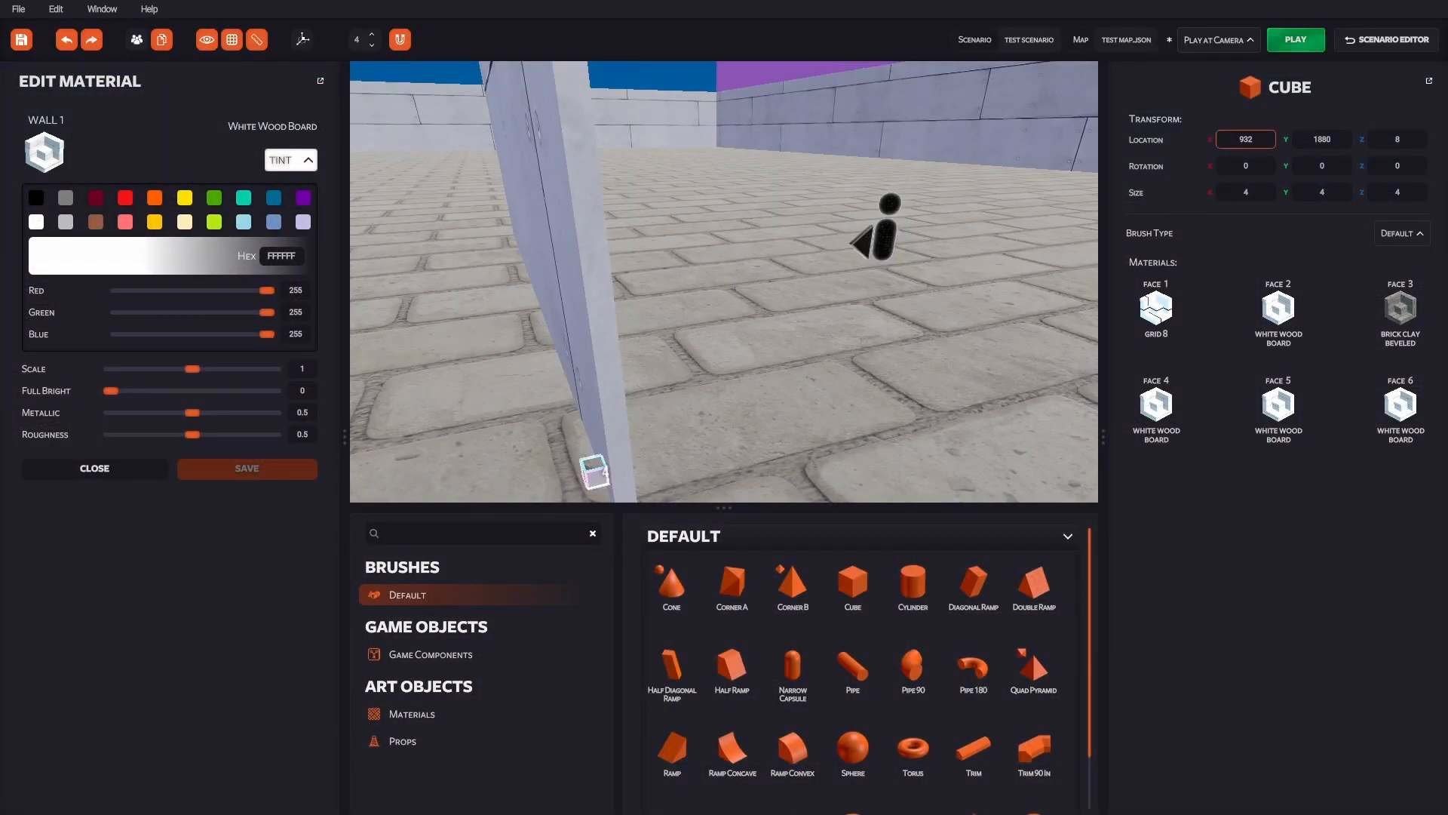
pyautogui.click(1246, 139)
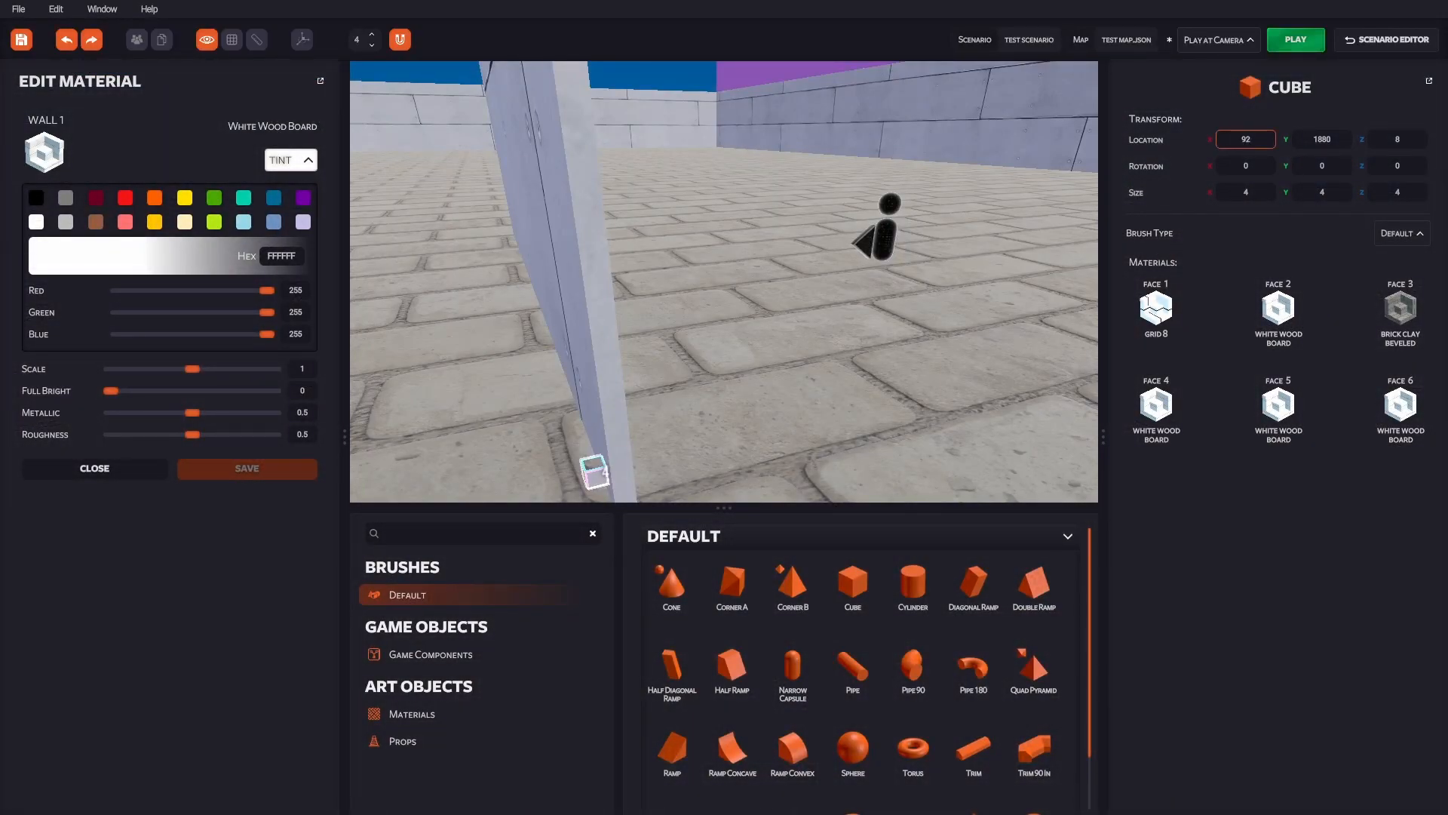
pyautogui.rightClick(616, 467)
pyautogui.moveTo(616, 467)
pyautogui.mouseDown(button='right')
pyautogui.moveTo(821, 424)
pyautogui.moveTo(957, 423)
pyautogui.mouseUp(button='right')
pyautogui.press('a')
pyautogui.click(1397, 139)
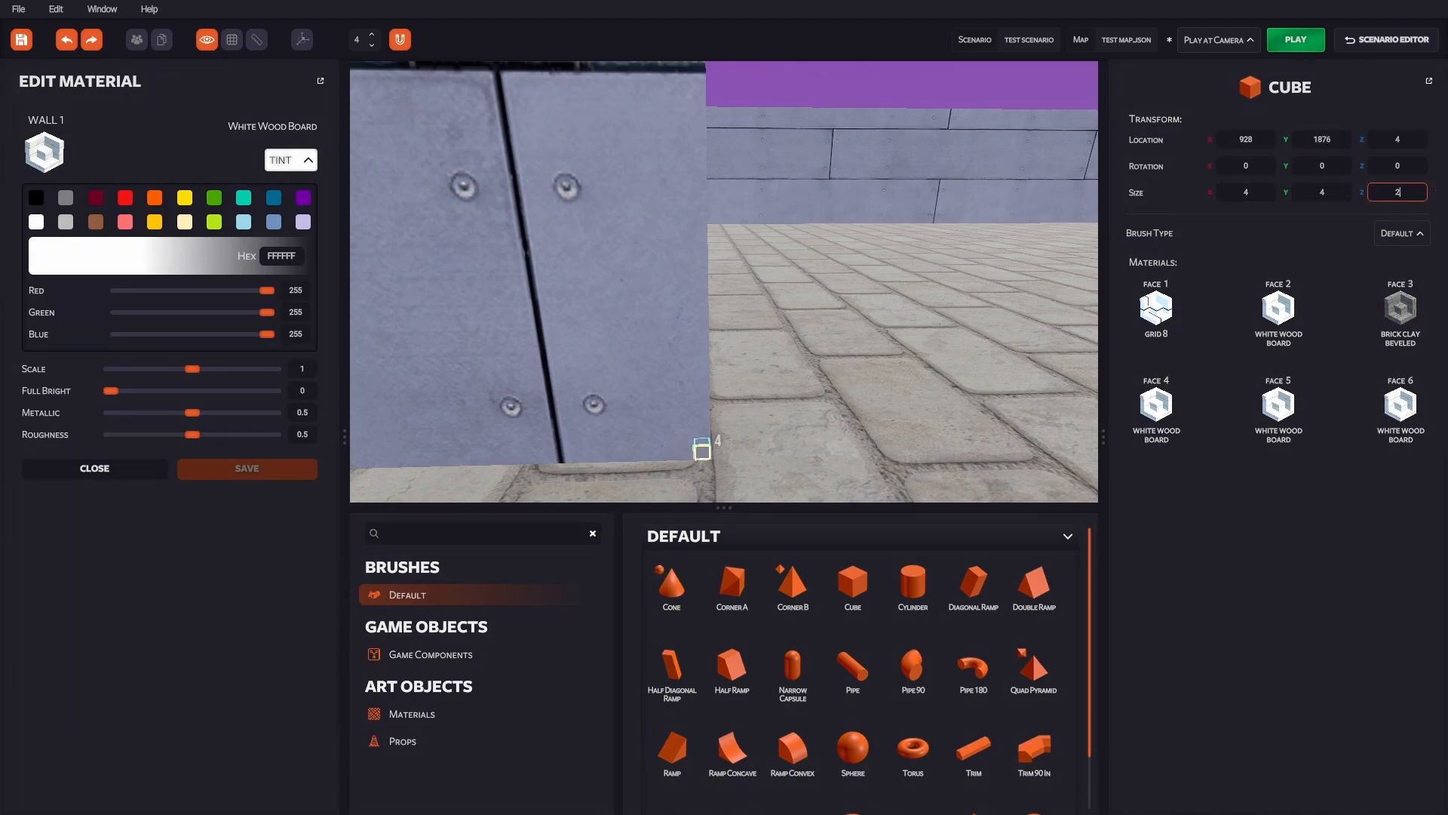
# Set the small cube's size to 300 in Y and 200 in Z to cover the no-collision wall.
pyautogui.press('Return')
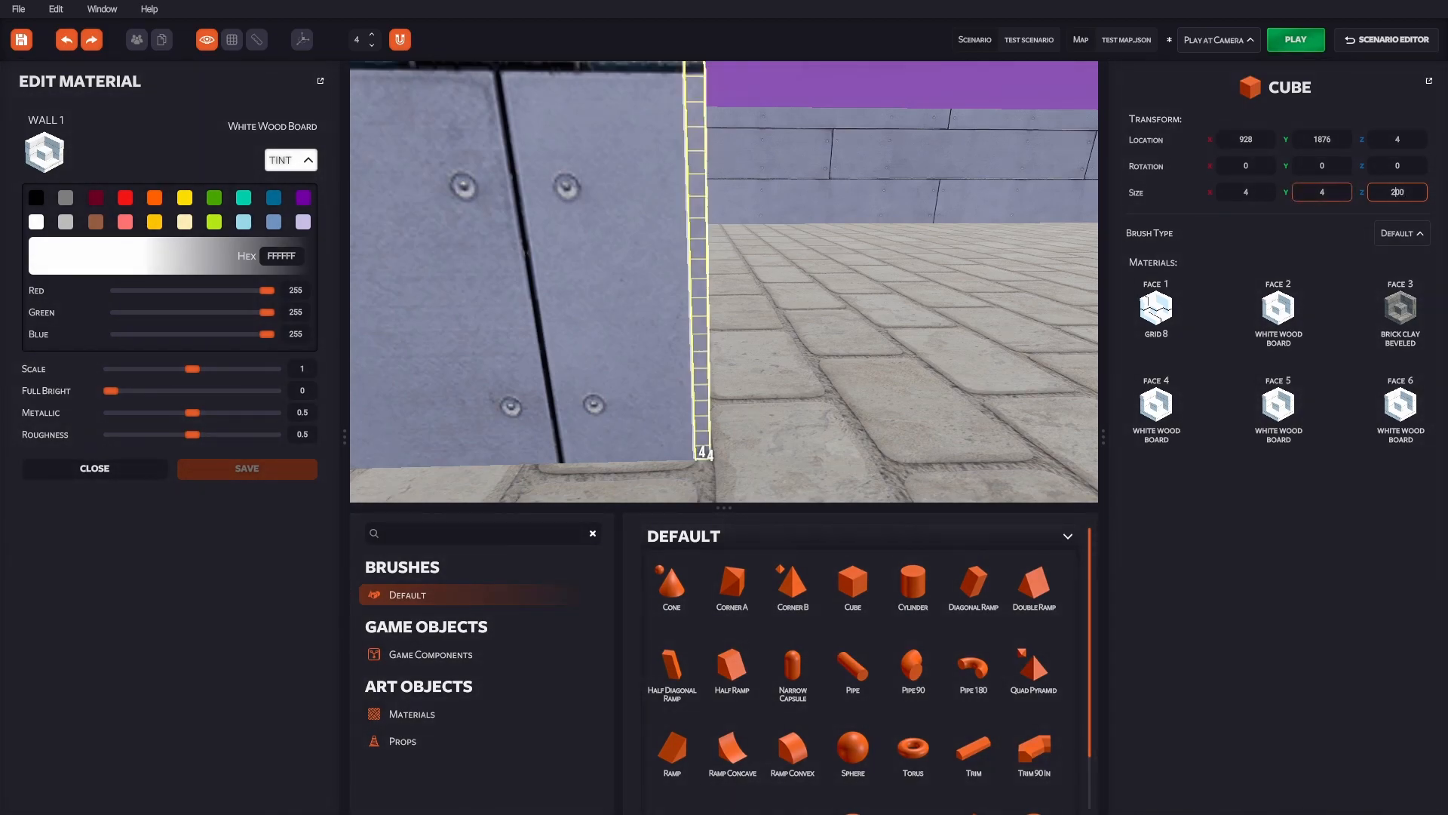
pyautogui.write('300')
pyautogui.press('Return')
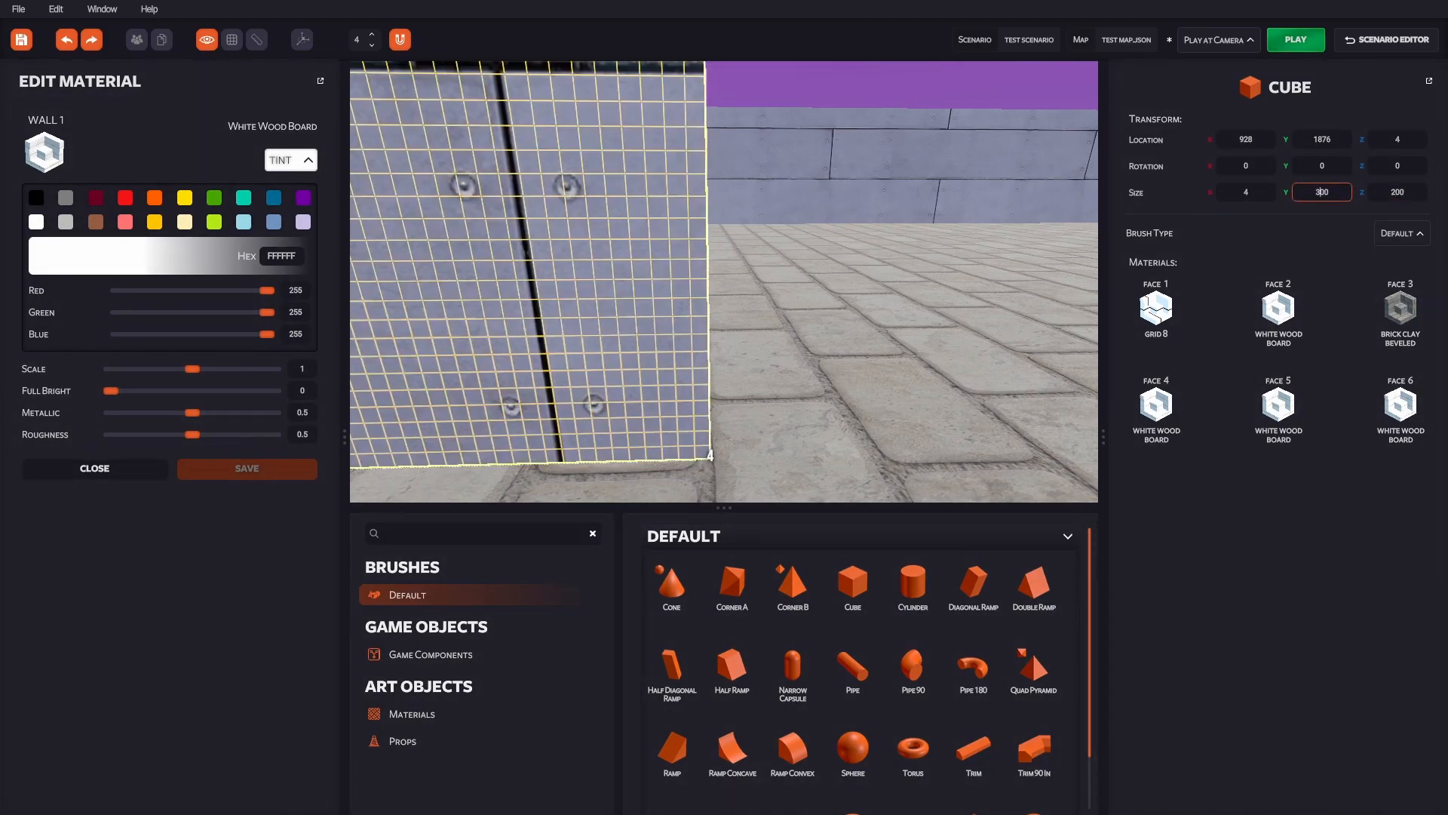
pyautogui.press('Tab')
pyautogui.press('w')
pyautogui.press('a')
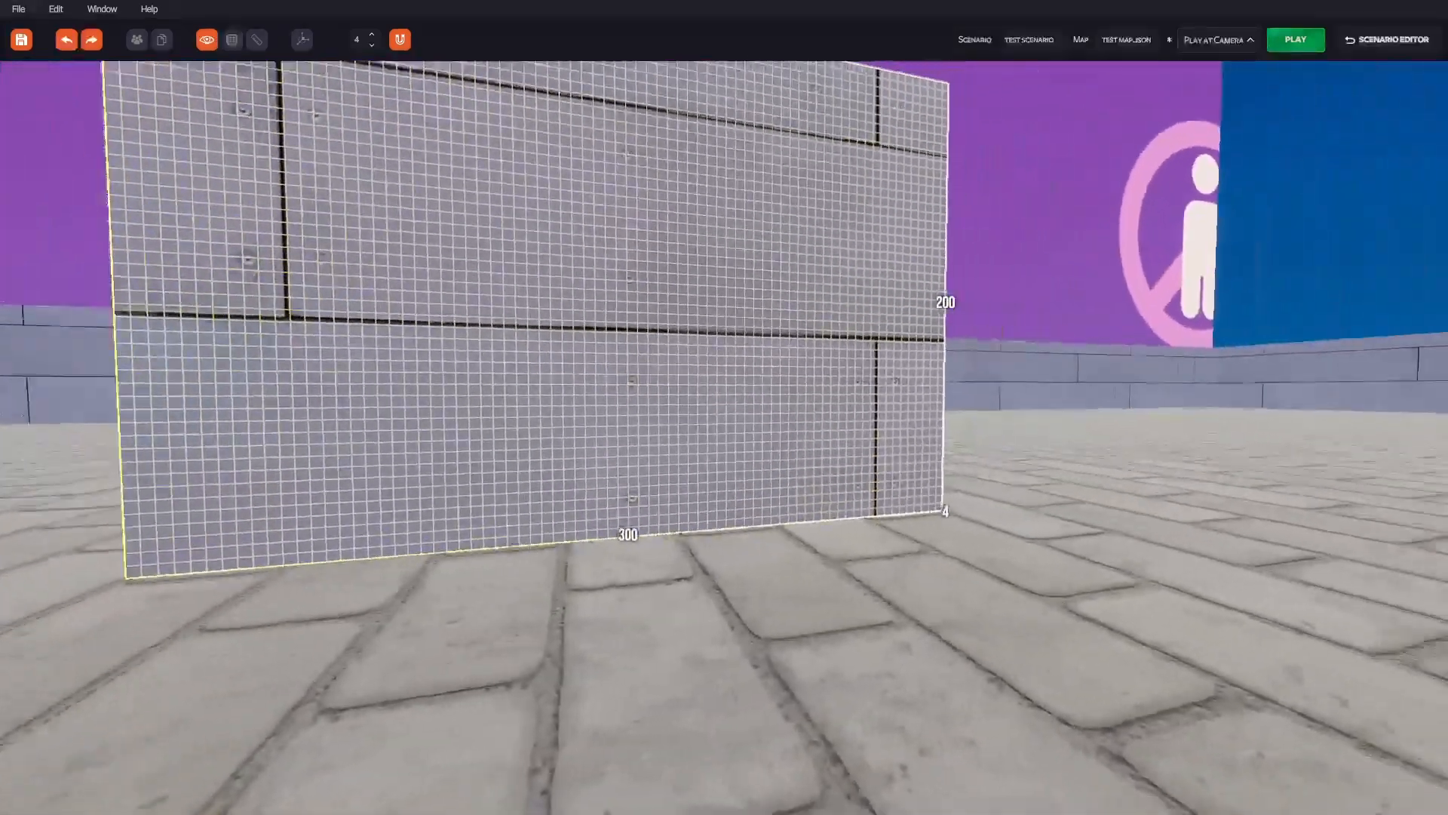
pyautogui.press('Tab')
pyautogui.press('Tab')
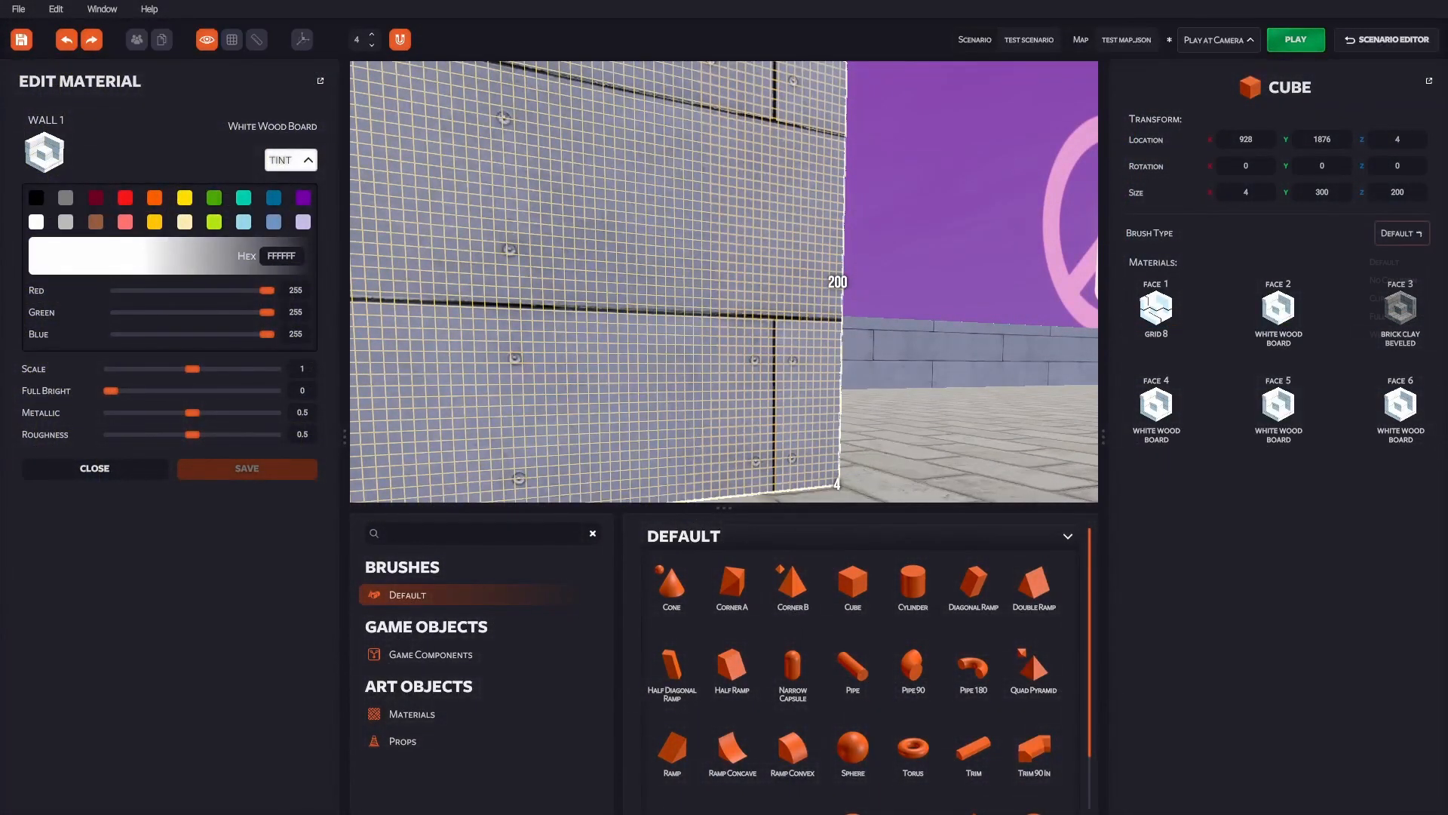
# Change the overlapping cube's brush type to Clip and start a play-test from the camera.
pyautogui.click(1402, 233)
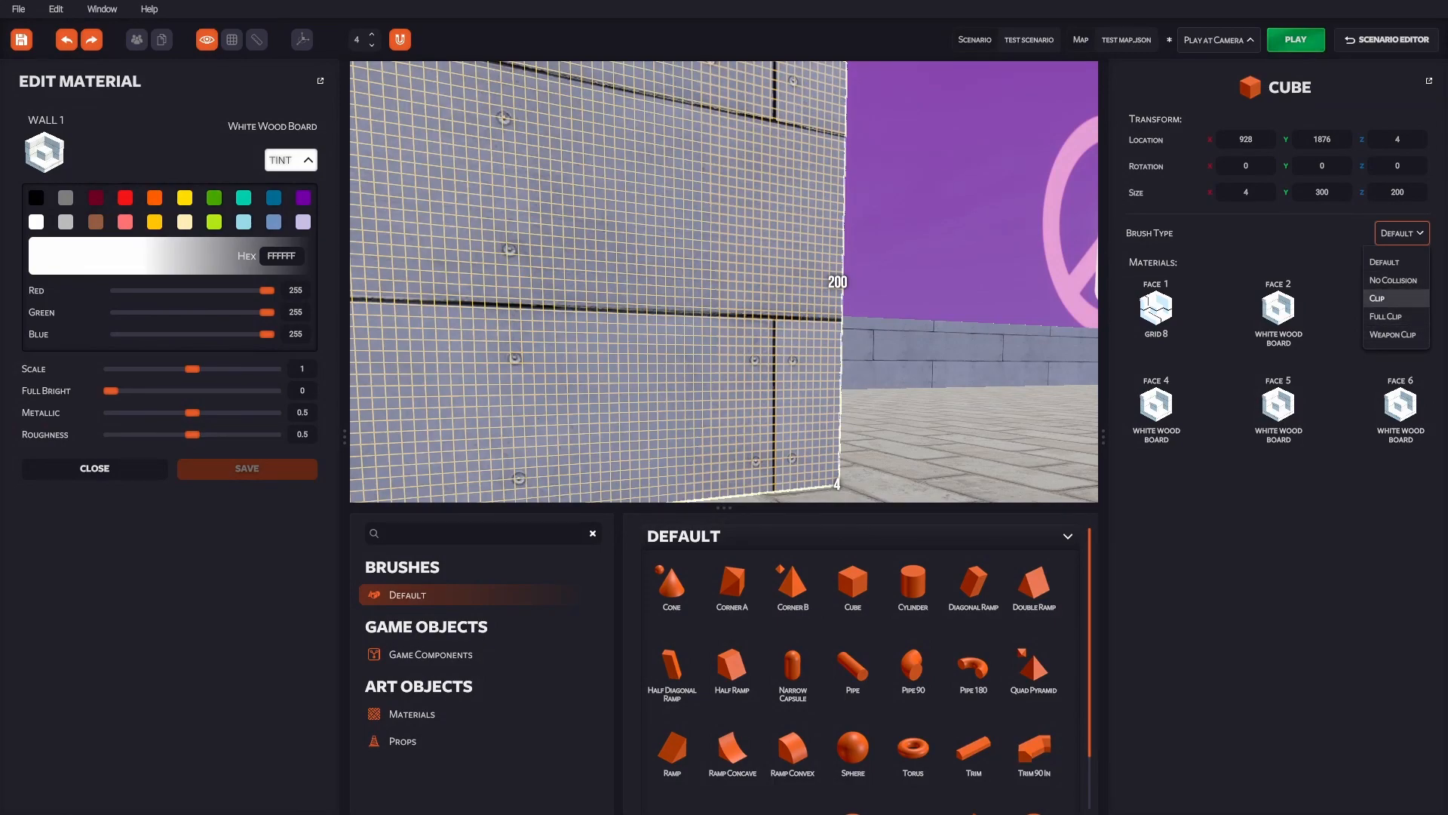
pyautogui.click(1377, 298)
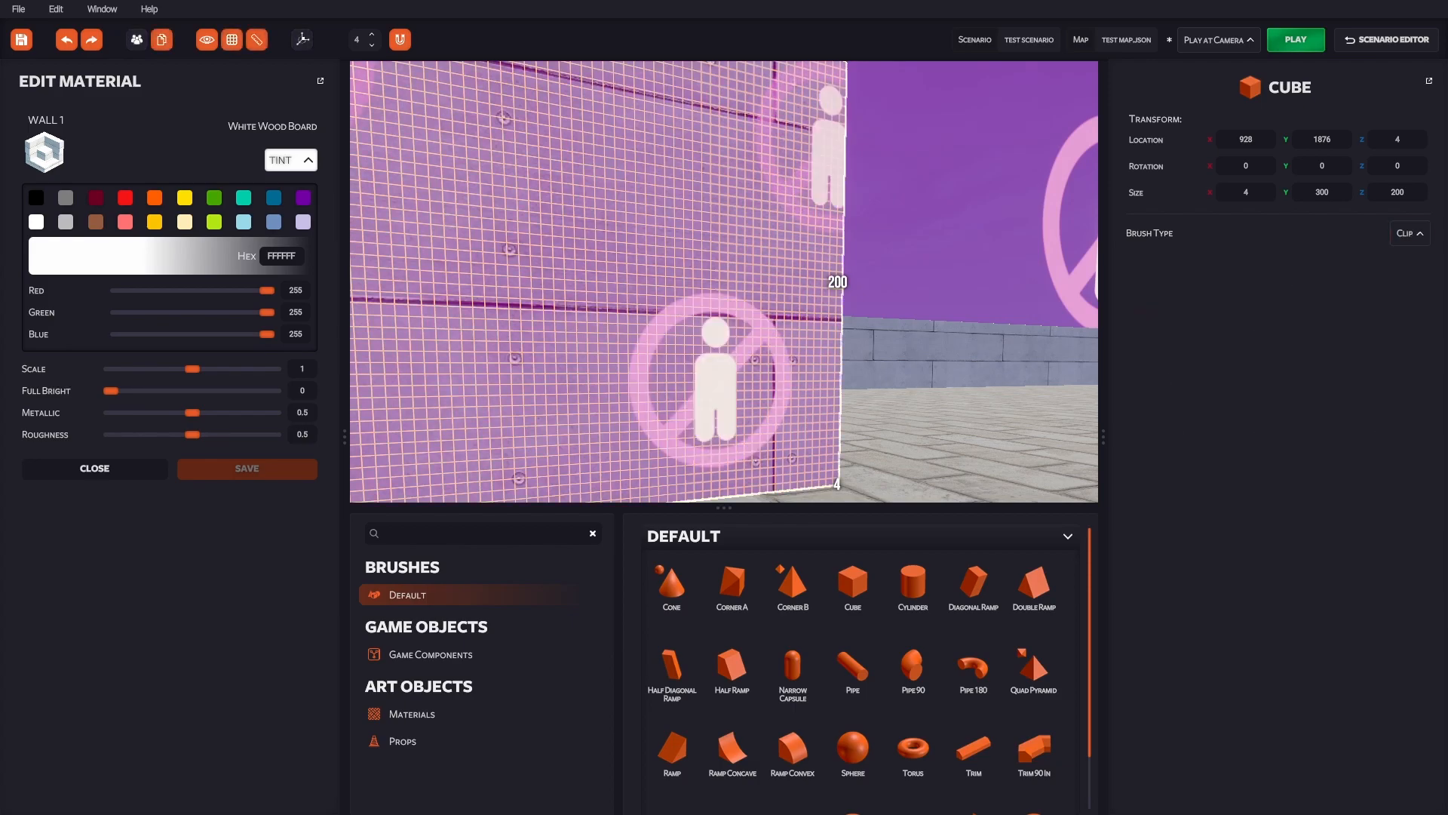
pyautogui.press('Tab')
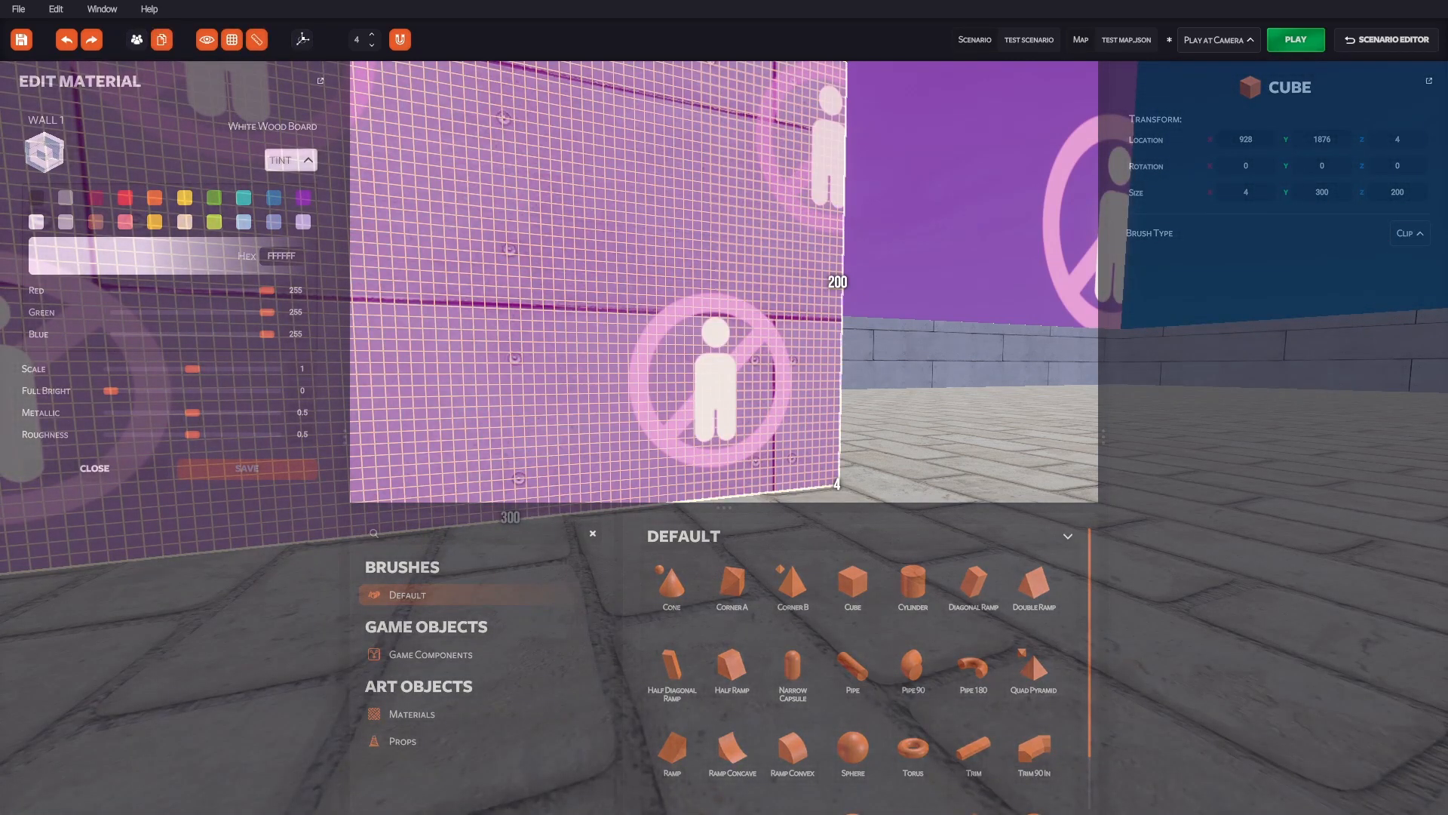
pyautogui.press('Tab')
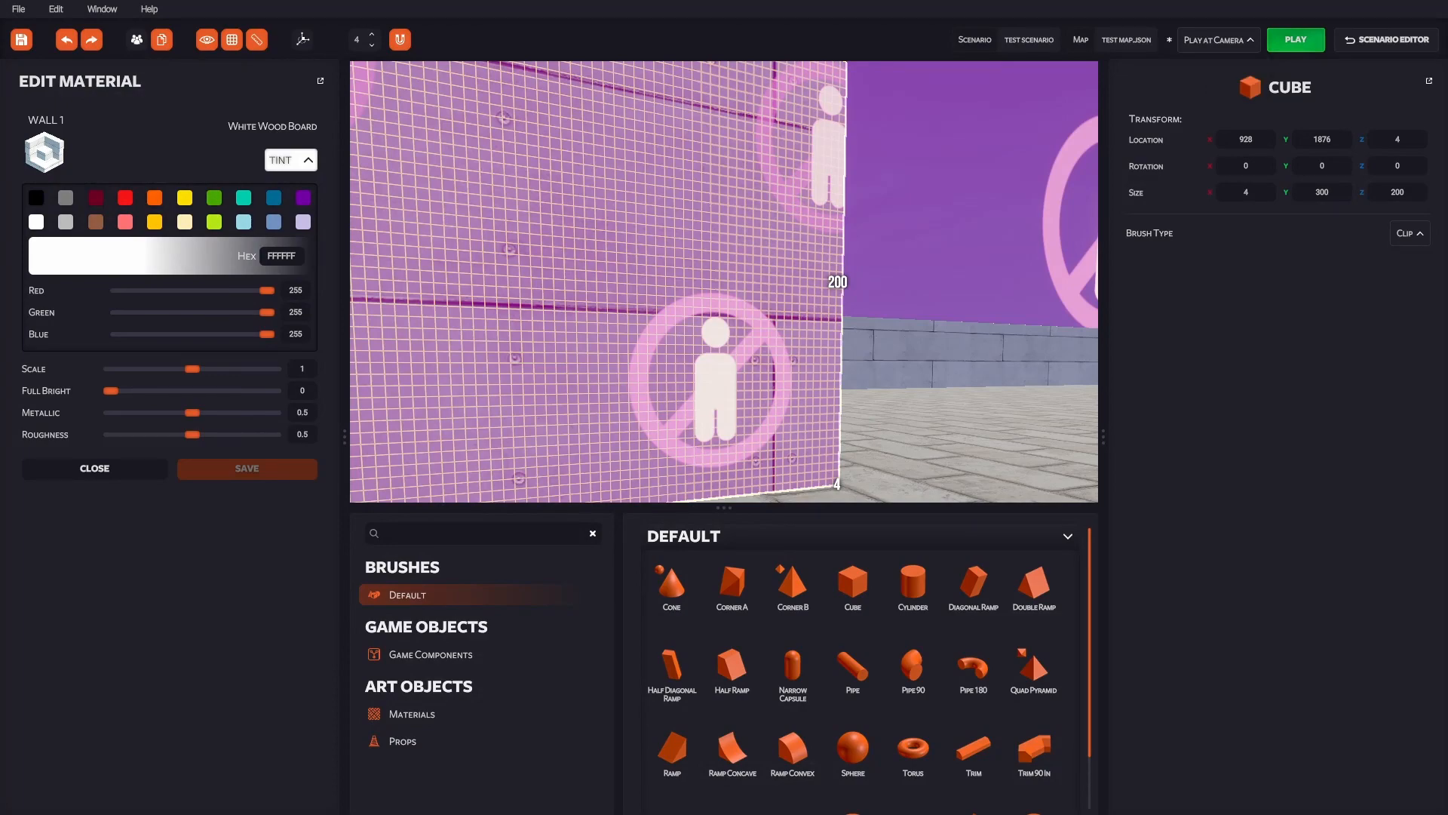
pyautogui.press('F8')
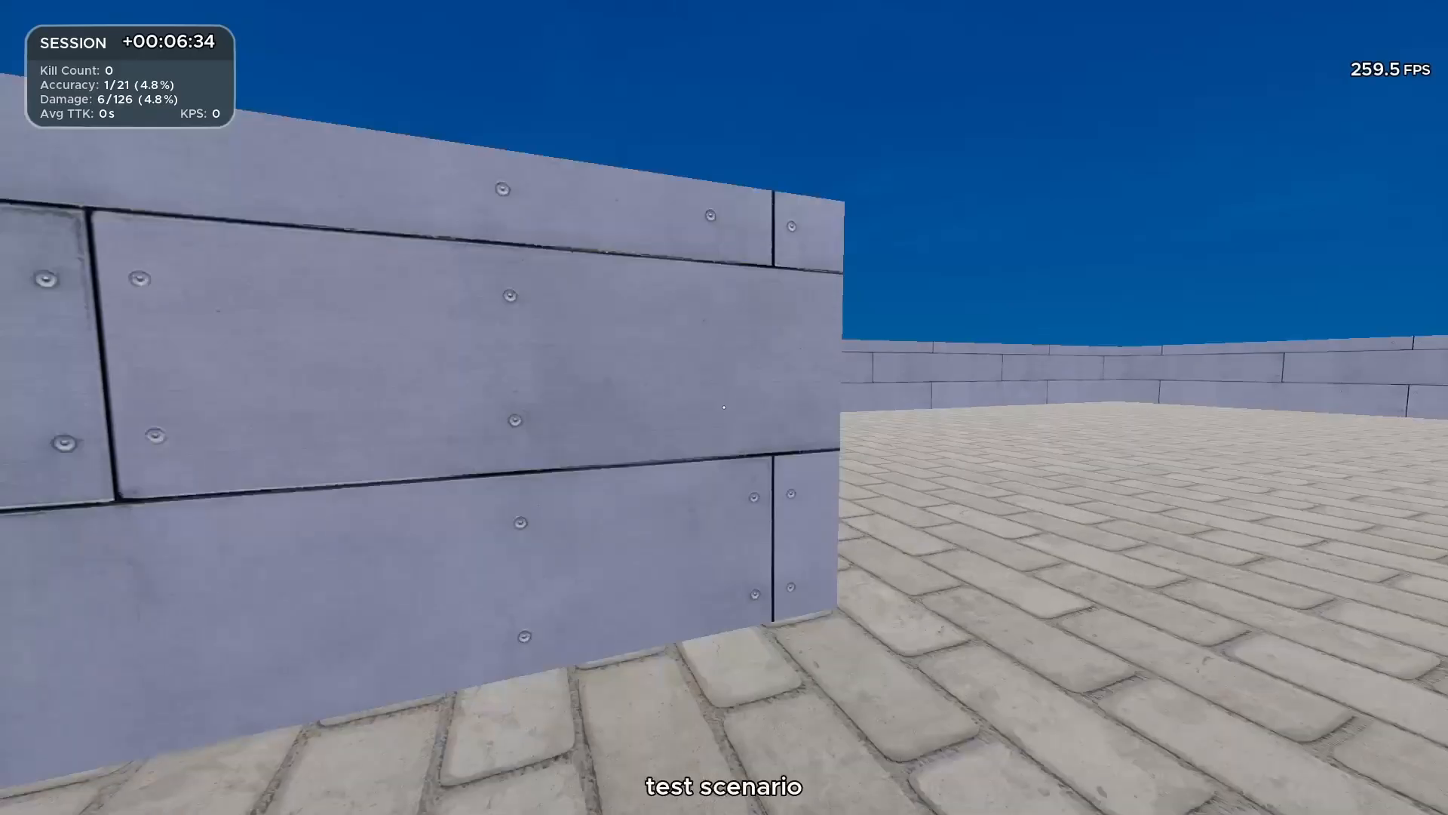
# Test the combined clip and no-collision wall by walking into it from the front, back and narrow end.
pyautogui.press('w')
pyautogui.press('s')
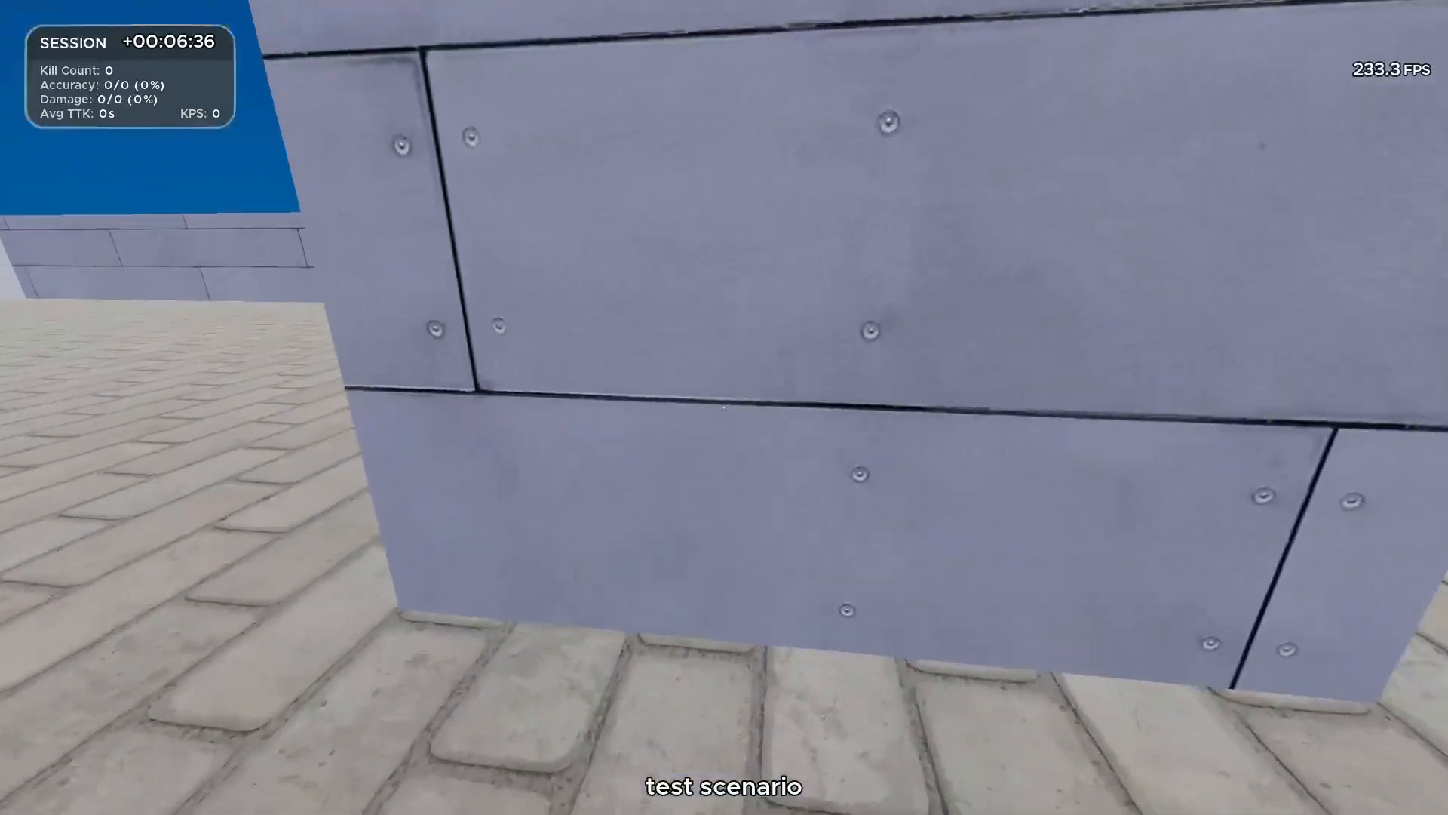
pyautogui.press('w')
pyautogui.press('s')
pyautogui.press('a')
pyautogui.press('w')
pyautogui.press('d')
pyautogui.press('s')
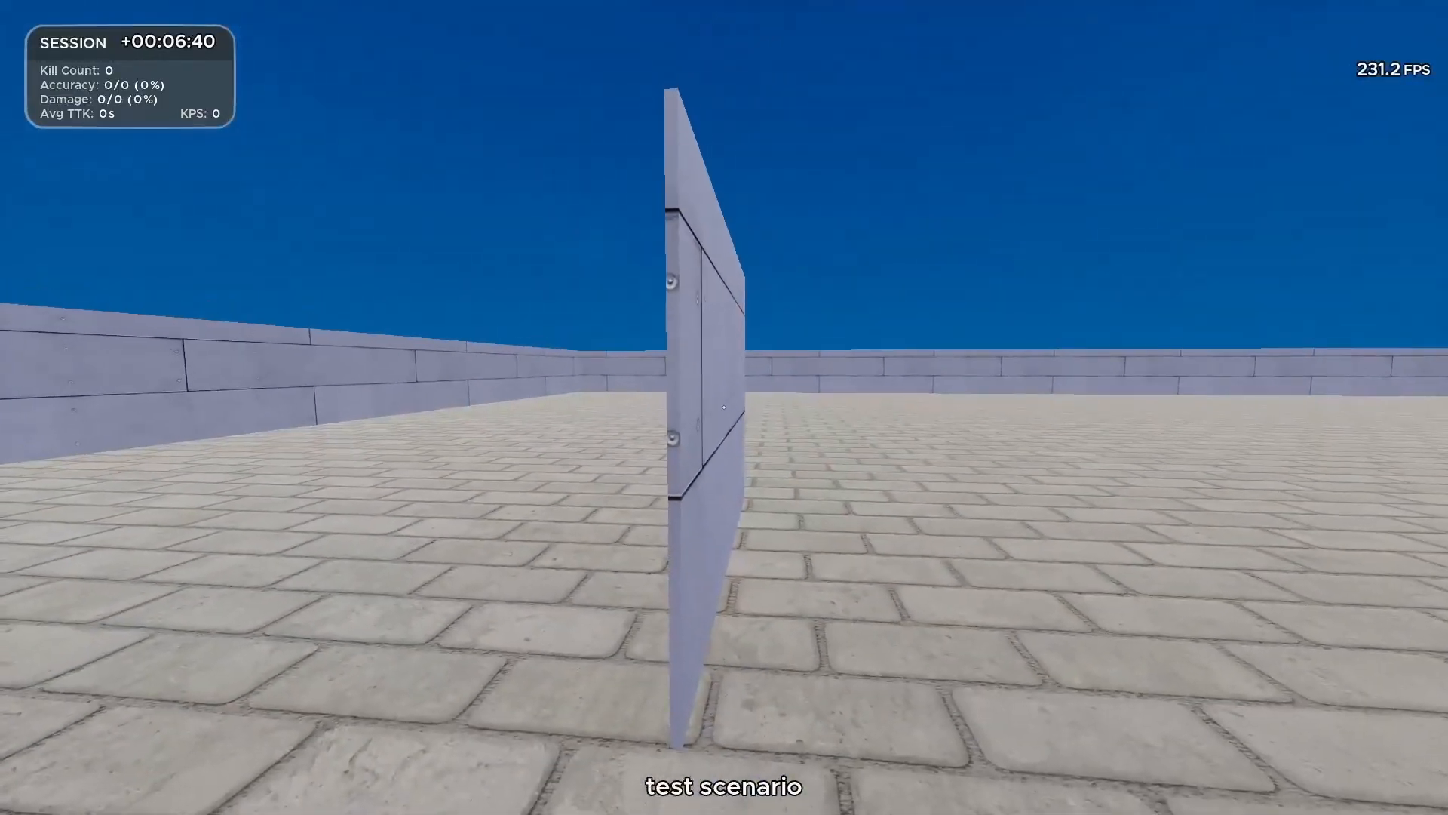
# Shoot through the overlapping wall at the bot, walk up to the bot and end the play-test.
pyautogui.press('a')
pyautogui.click(724, 407)
pyautogui.press('d')
pyautogui.click(724, 407)
pyautogui.click(725, 407)
pyautogui.press('a')
pyautogui.press('a')
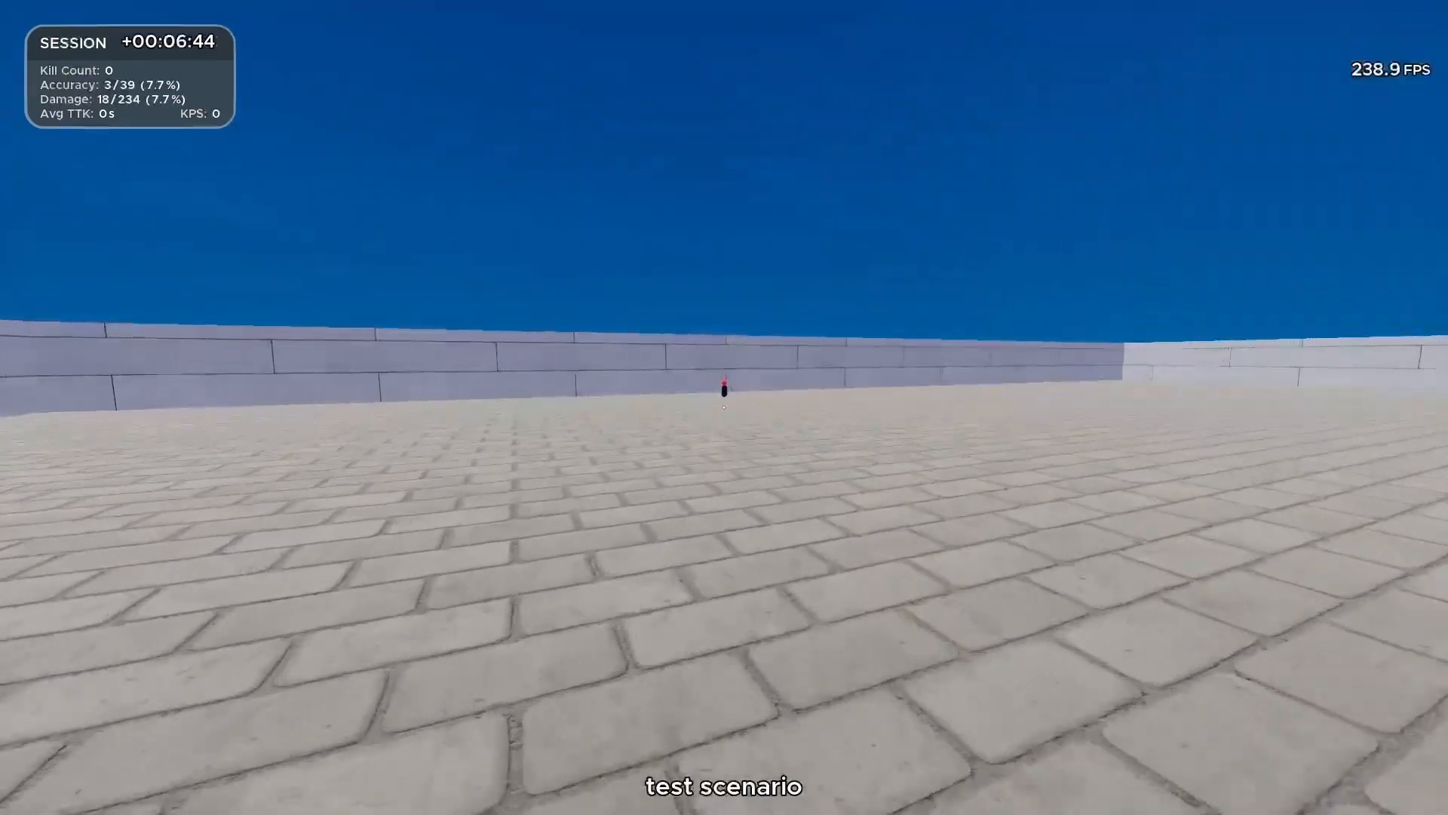
pyautogui.press('w')
pyautogui.press('a')
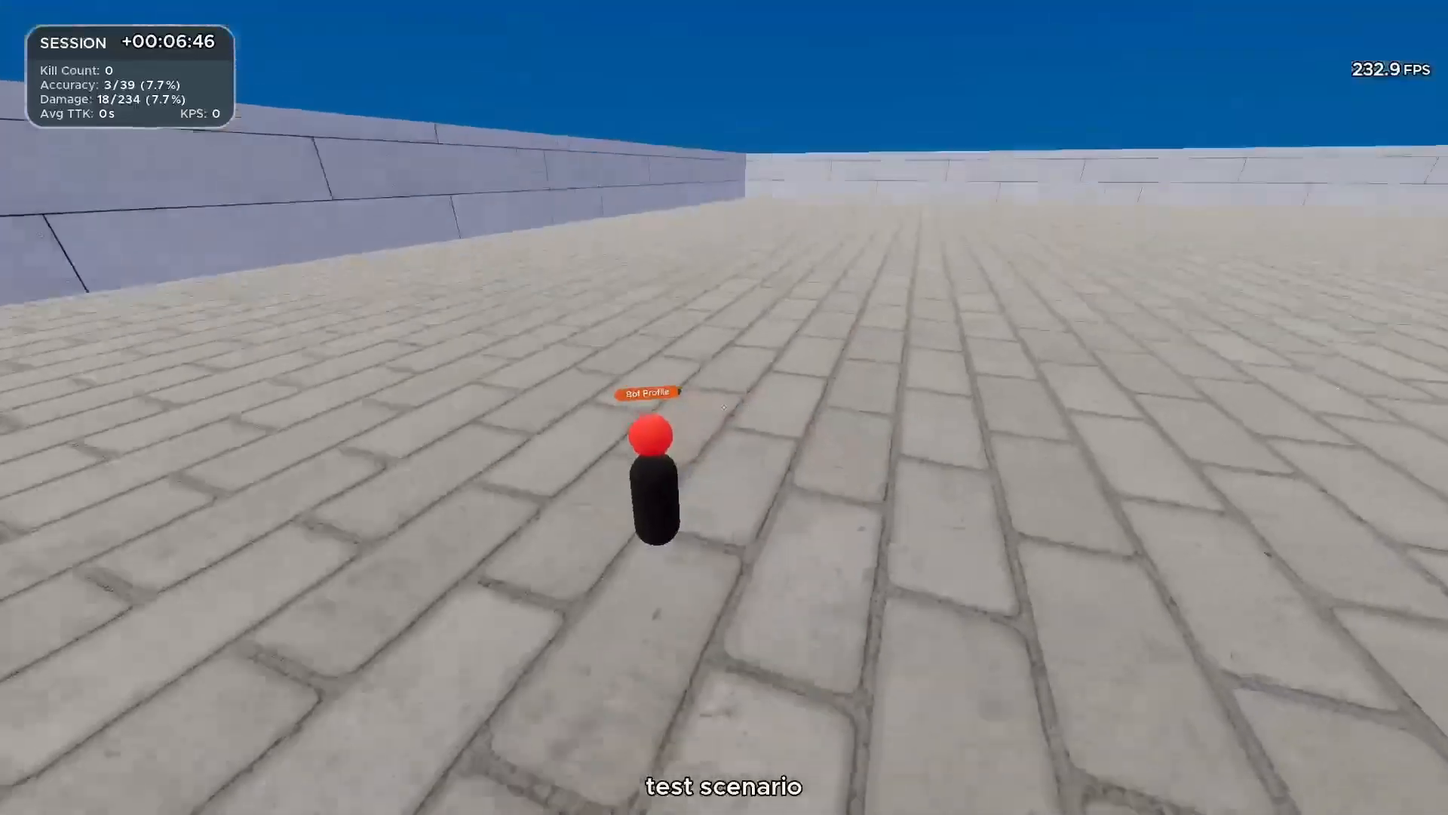
pyautogui.press('w')
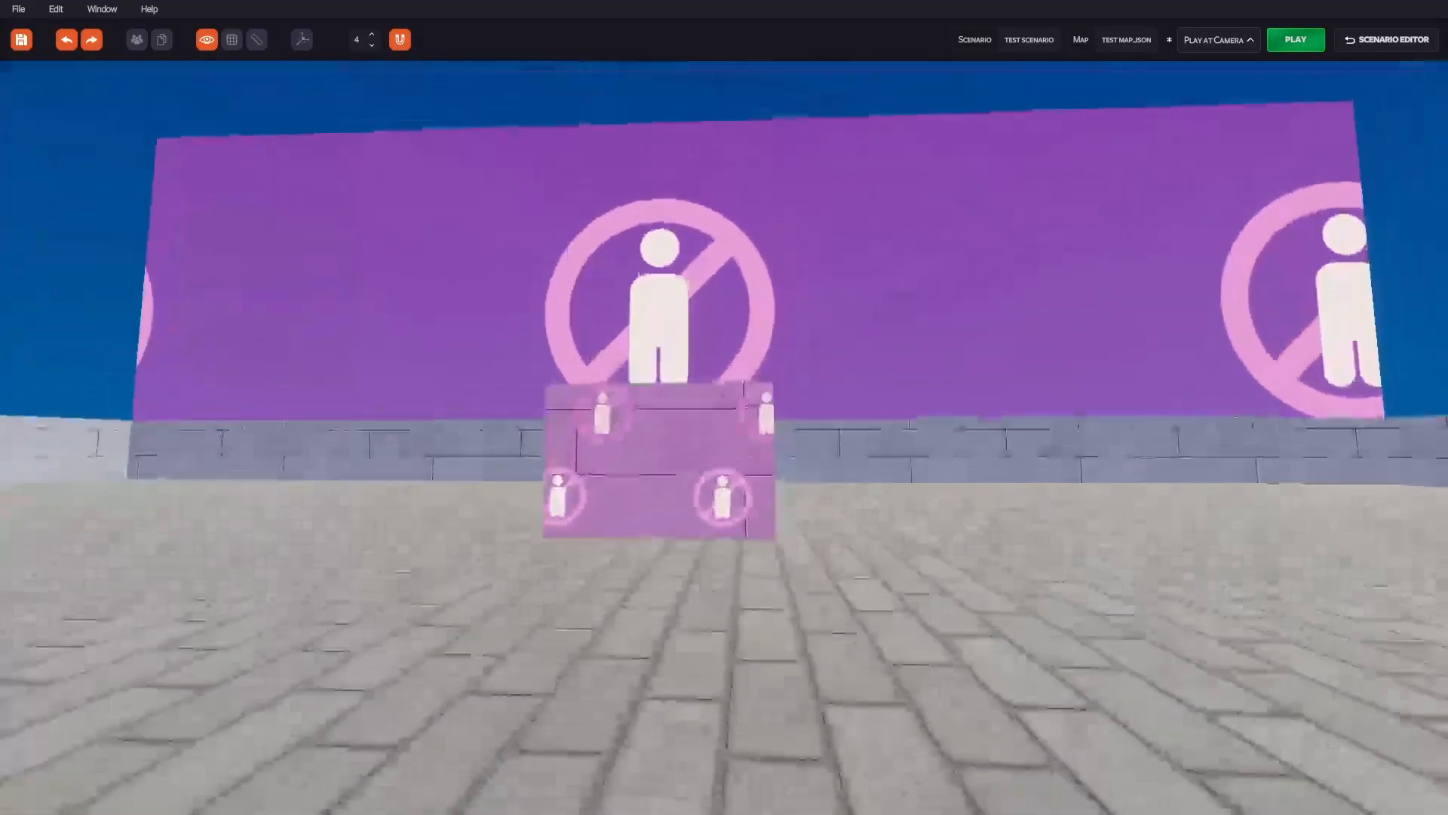
pyautogui.press('s')
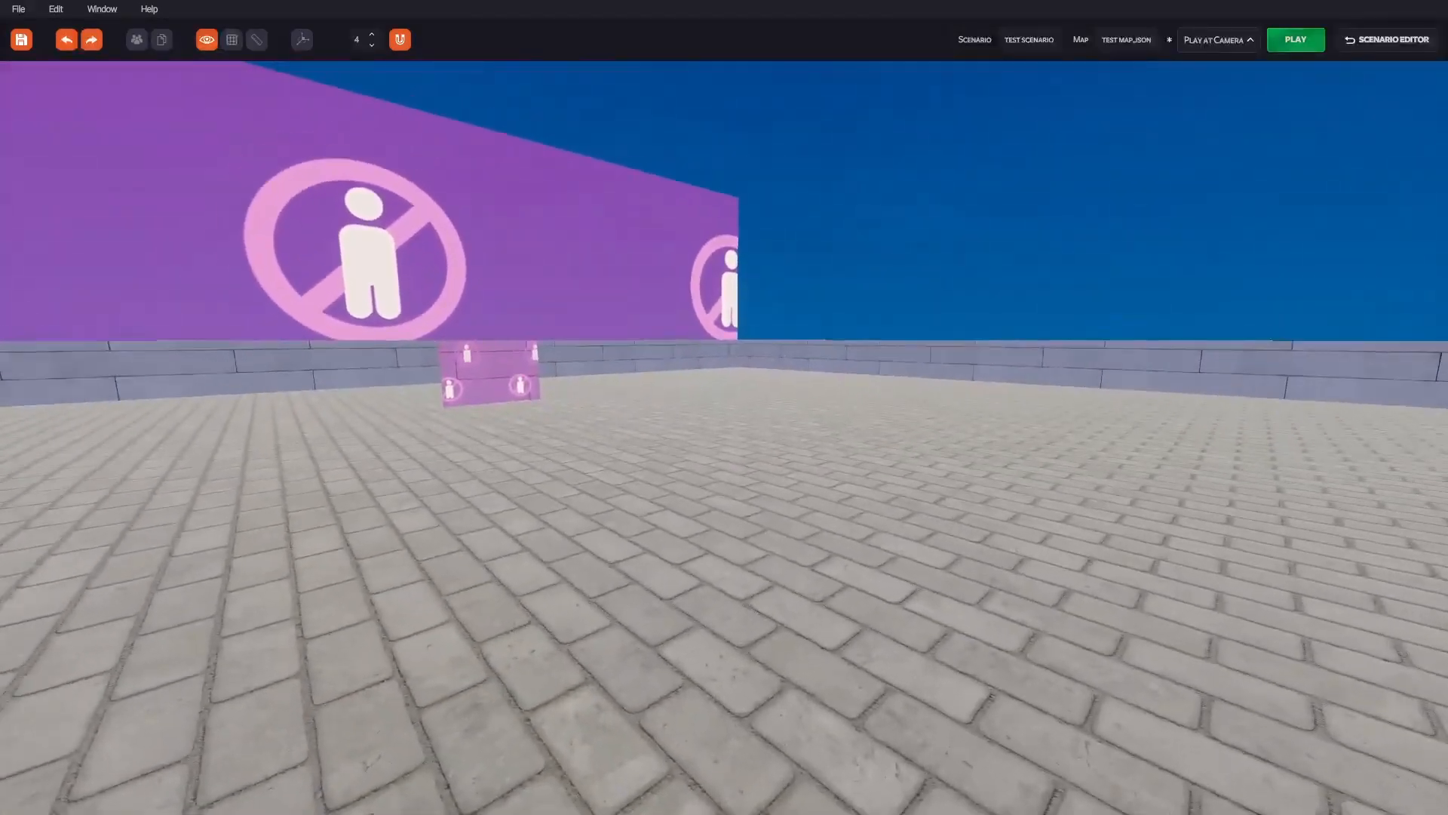
pyautogui.press('w')
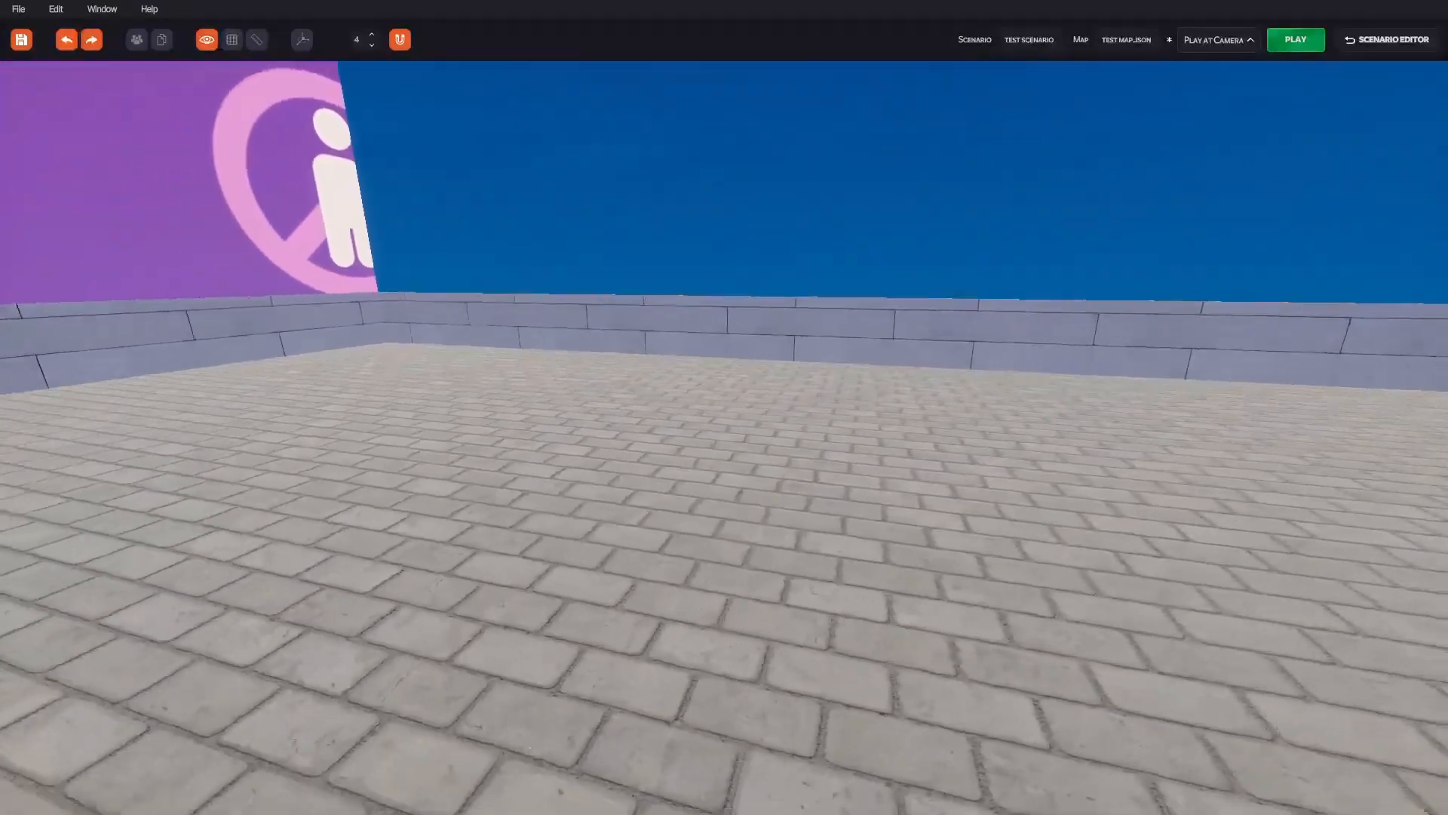
pyautogui.press('s')
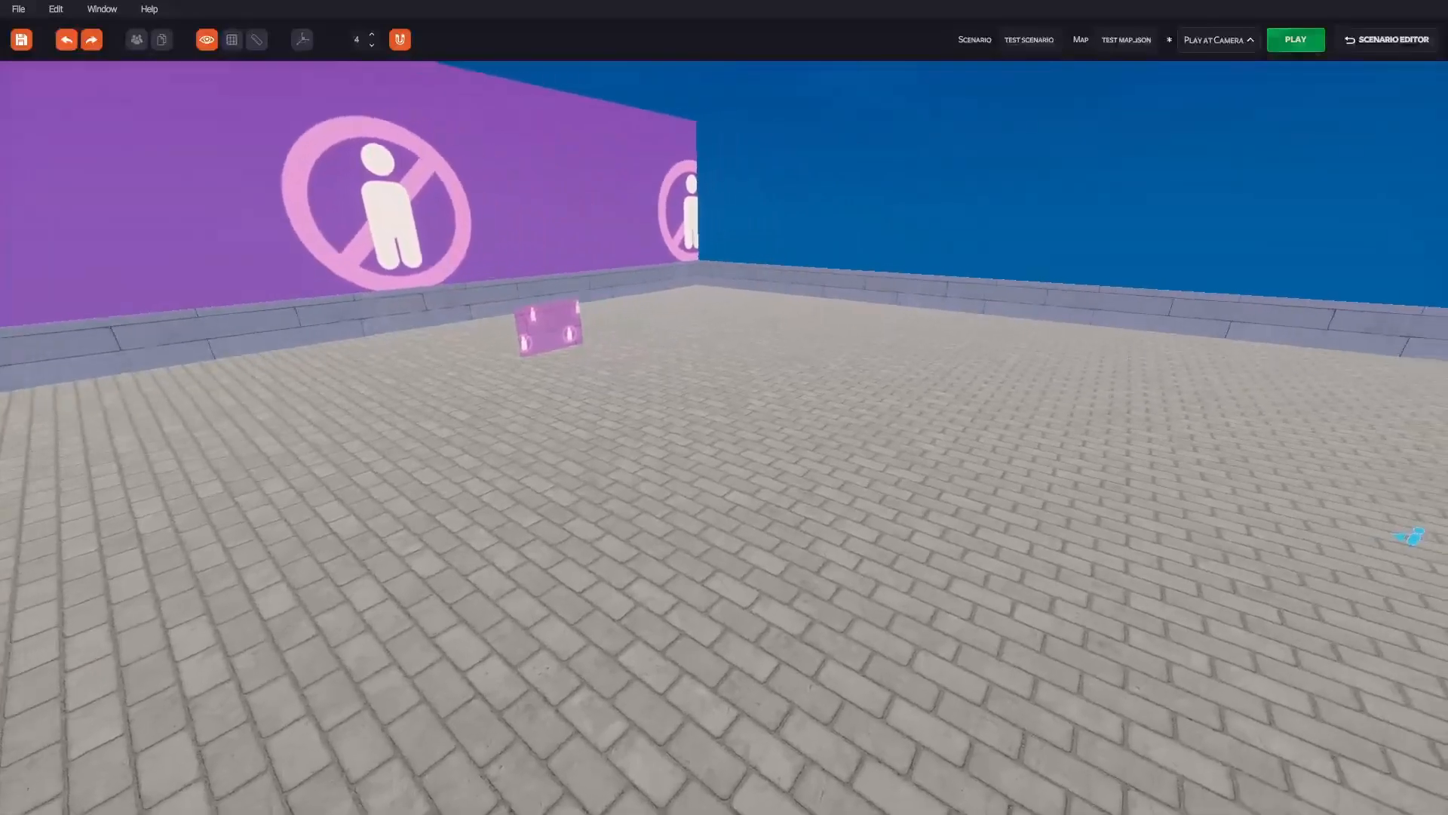
pyautogui.press('w')
pyautogui.press('w')
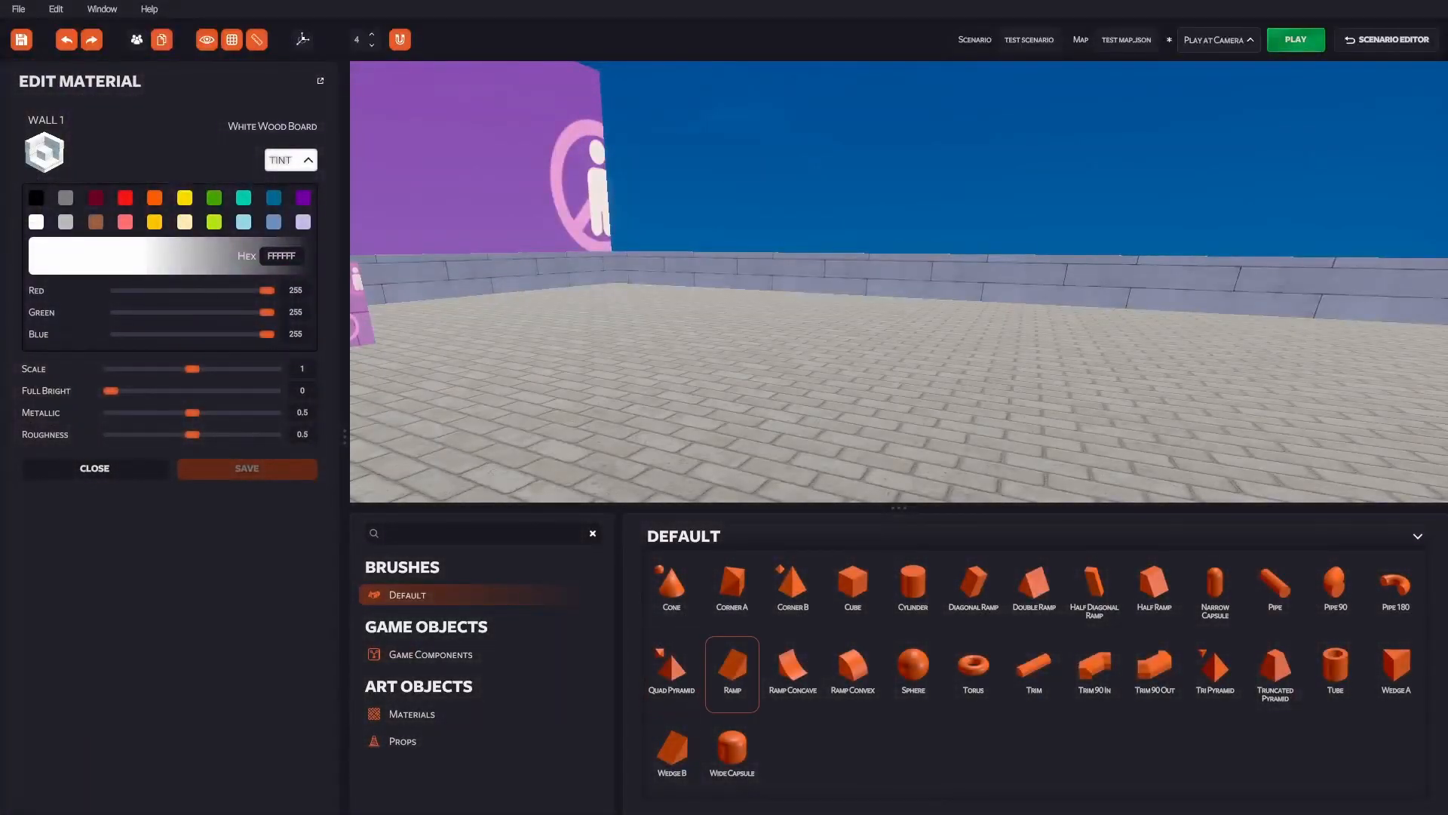
pyautogui.press('Tab')
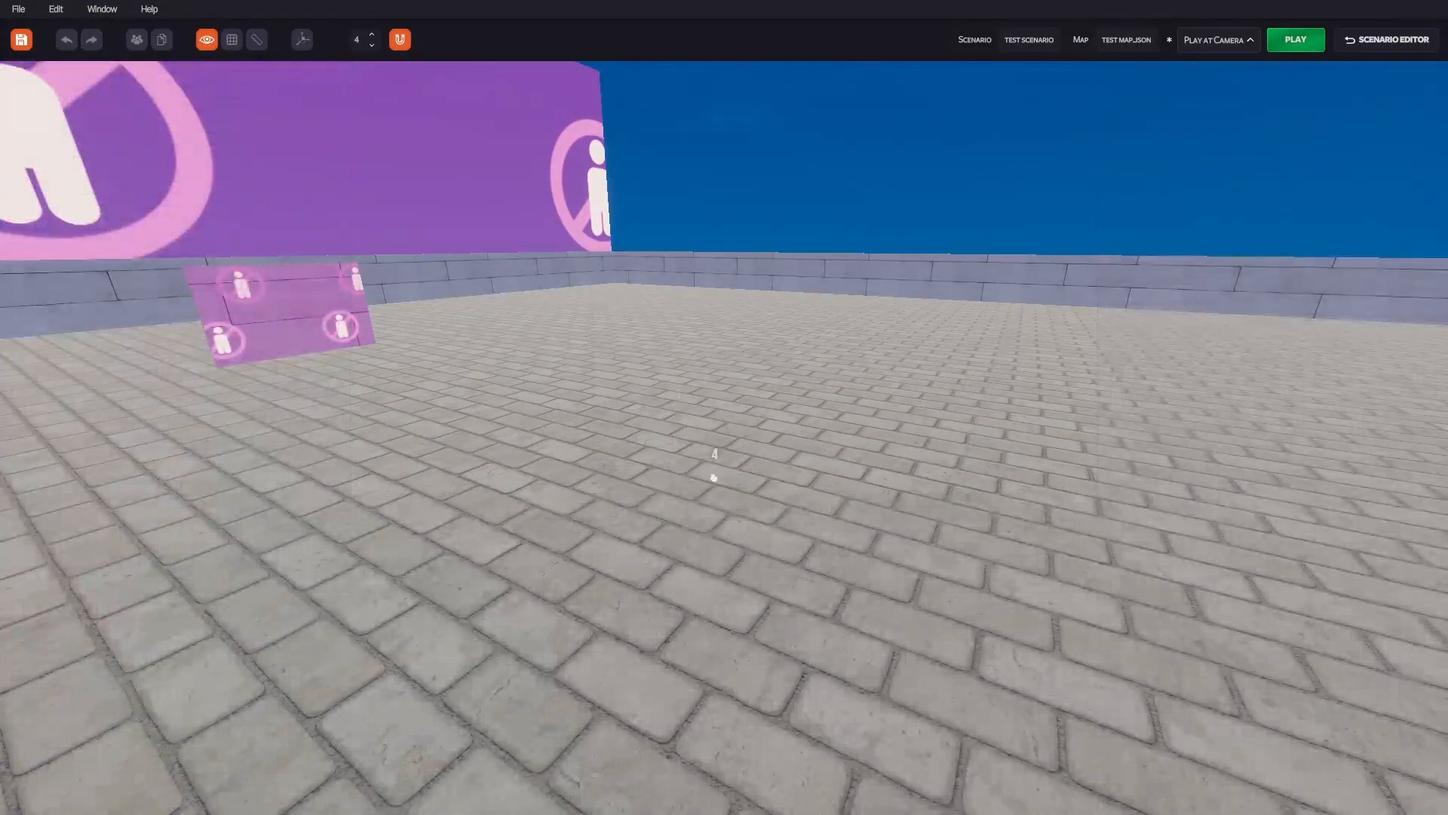
pyautogui.press('Tab')
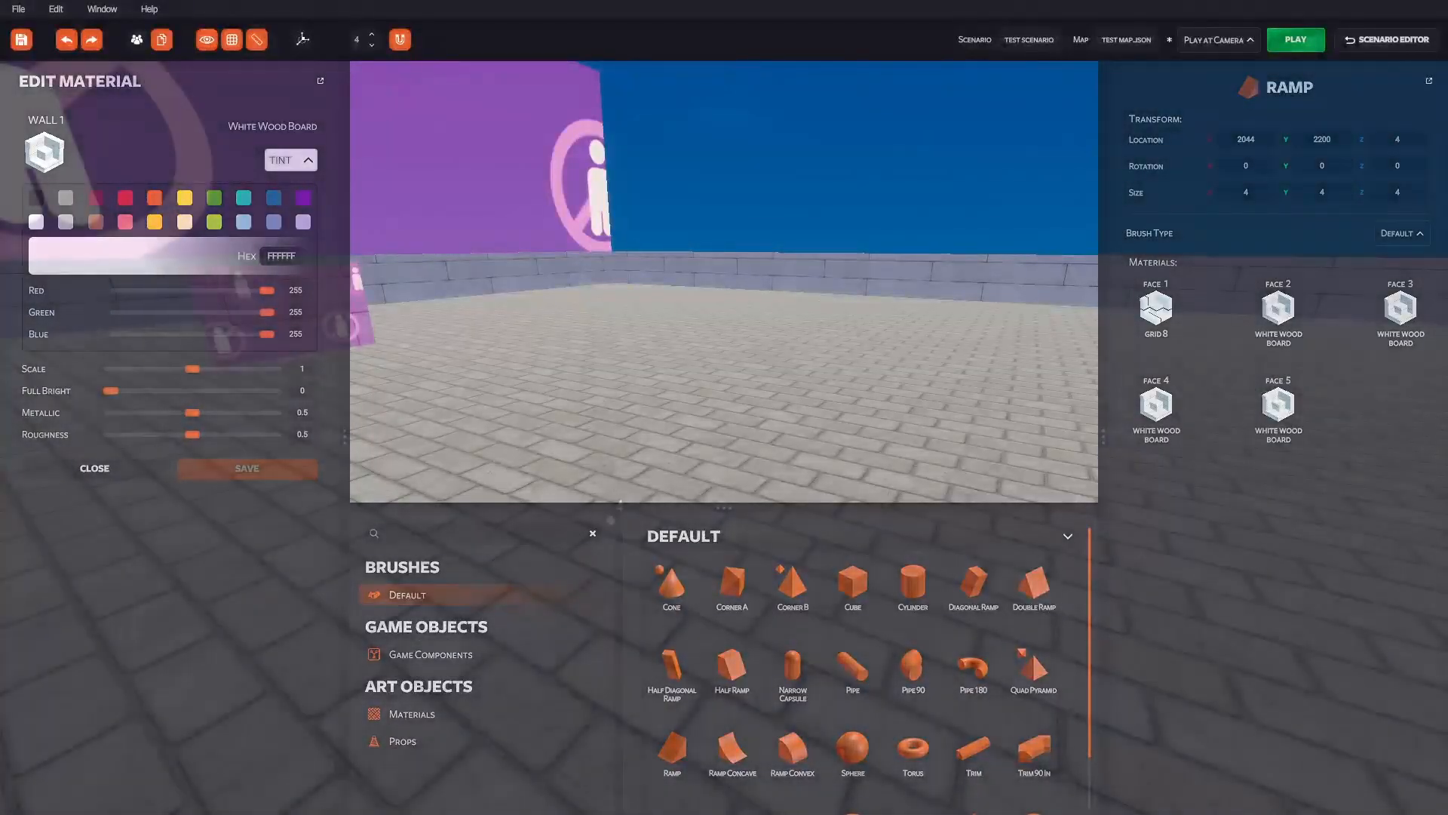
pyautogui.press('Tab')
pyautogui.press('Tab')
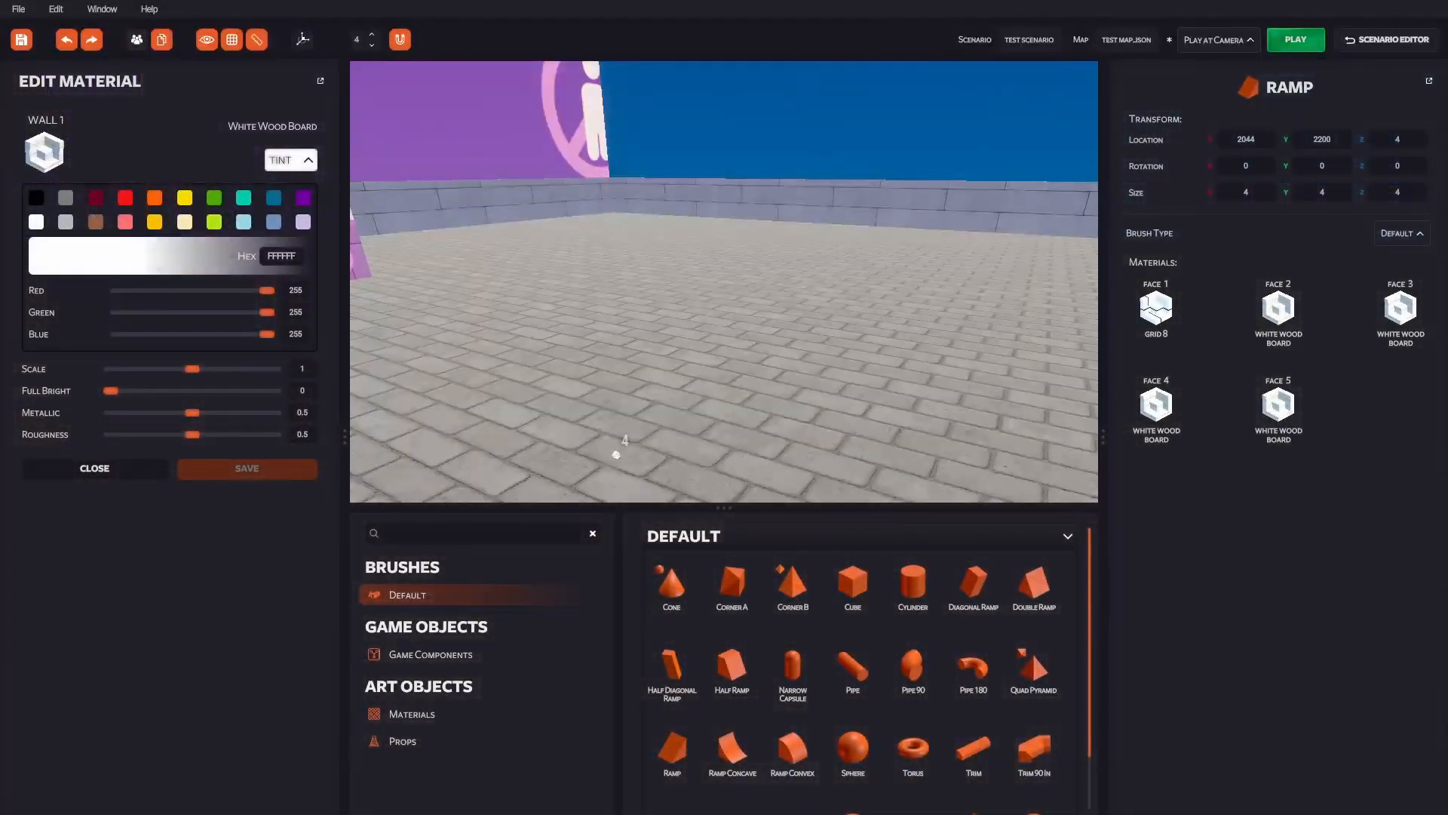
pyautogui.hotkey('ctrl', 'z')
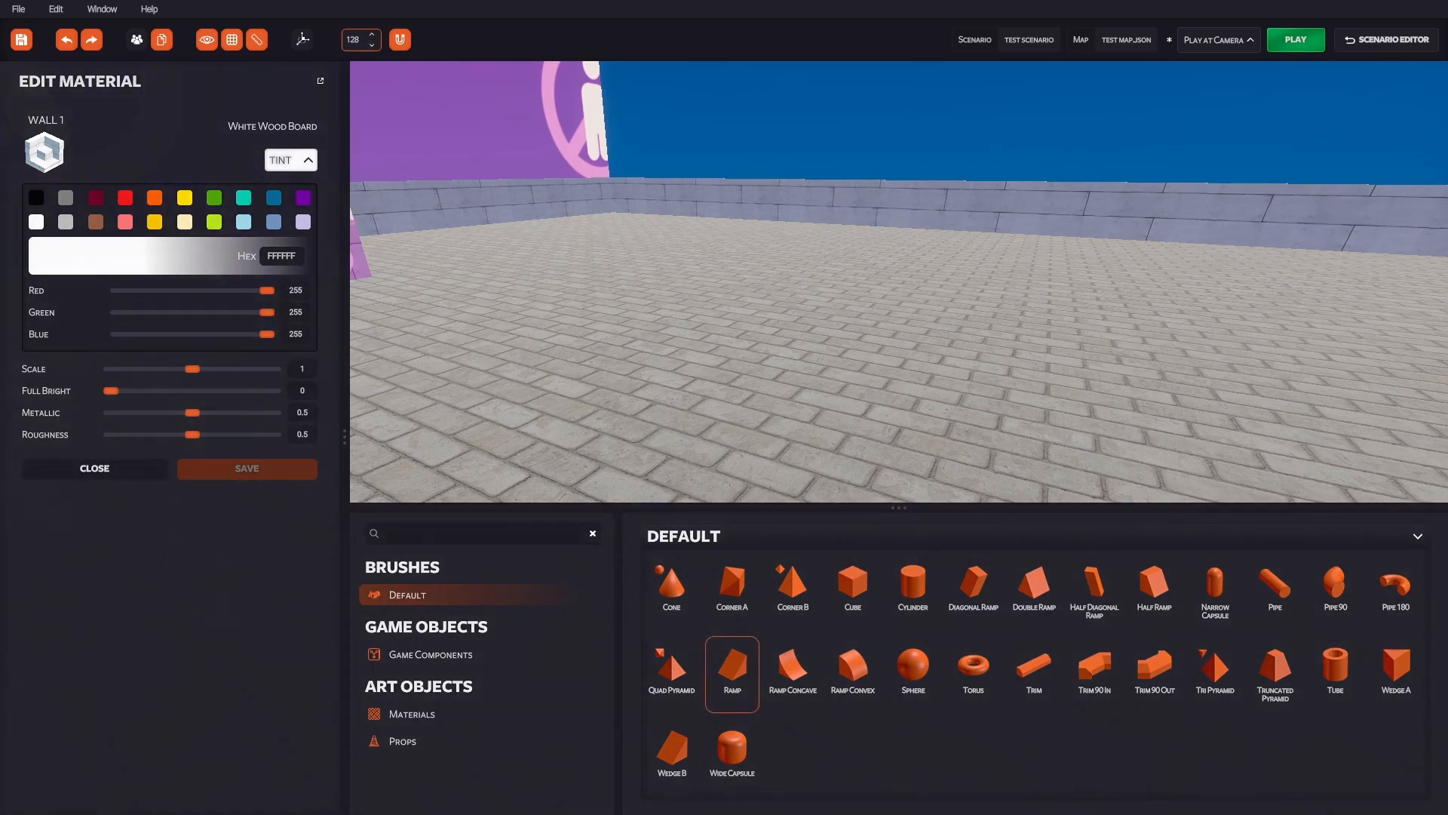
# Place a default ramp brush of 128 units on the open floor in front of the clip walls.
pyautogui.moveTo(732, 670)
pyautogui.mouseDown()
pyautogui.moveTo(725, 427)
pyautogui.moveTo(627, 404)
pyautogui.mouseUp()
pyautogui.moveTo(627, 404); pyautogui.dragTo(473, 331, button='right')
pyautogui.press('d')
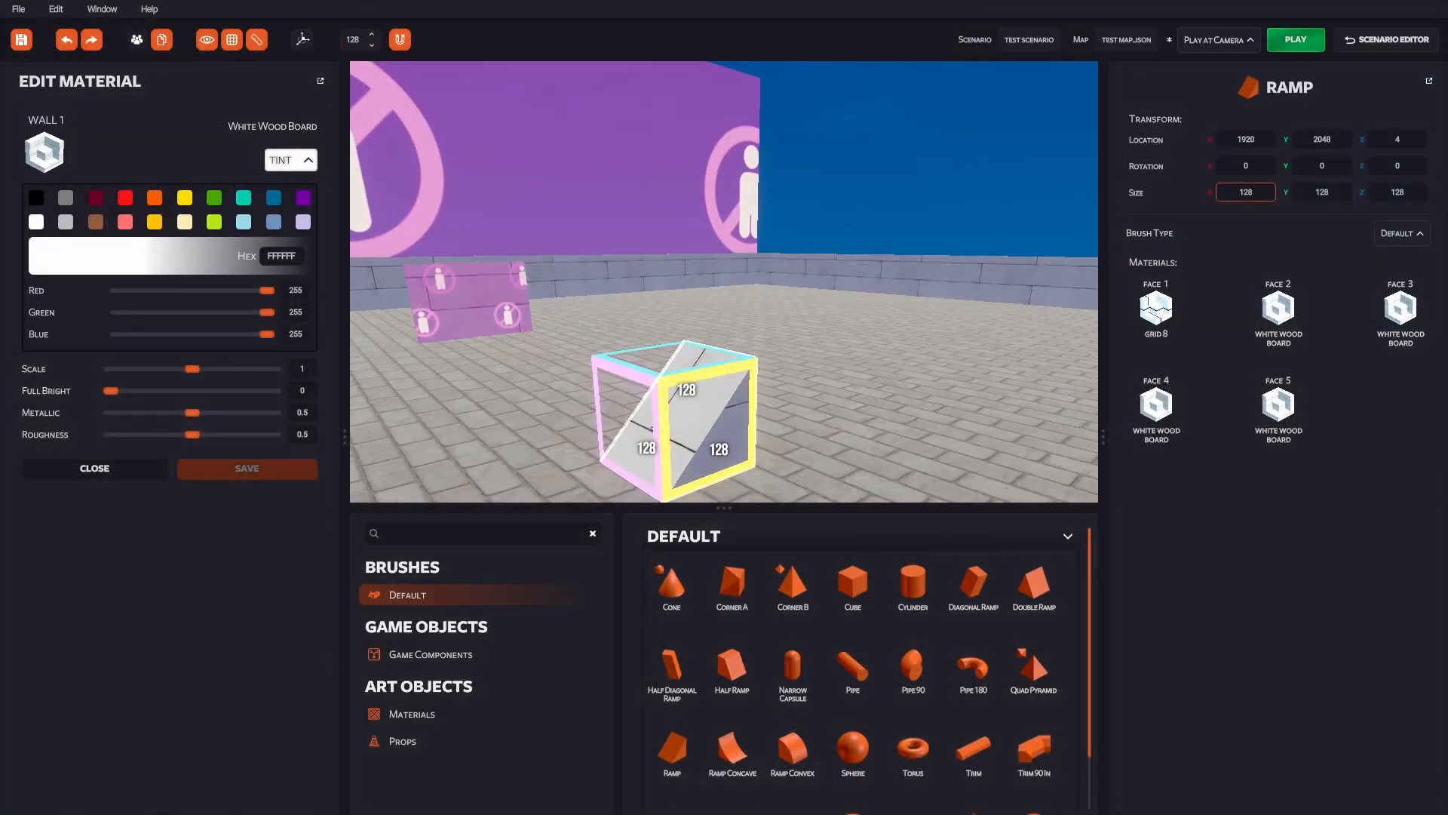
# Lower the grid snap size to 4.
pyautogui.click(1246, 192)
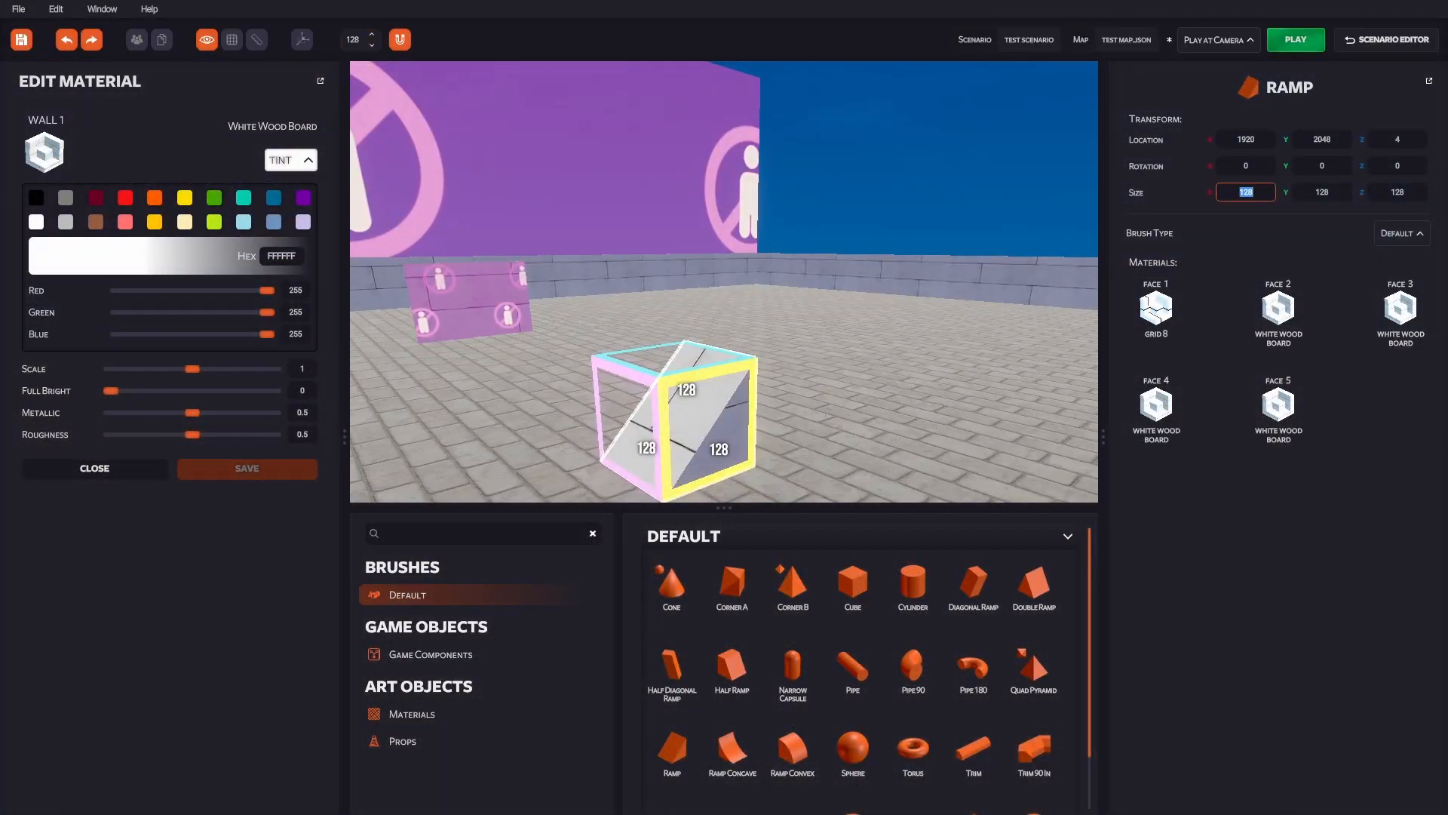
pyautogui.write('15')
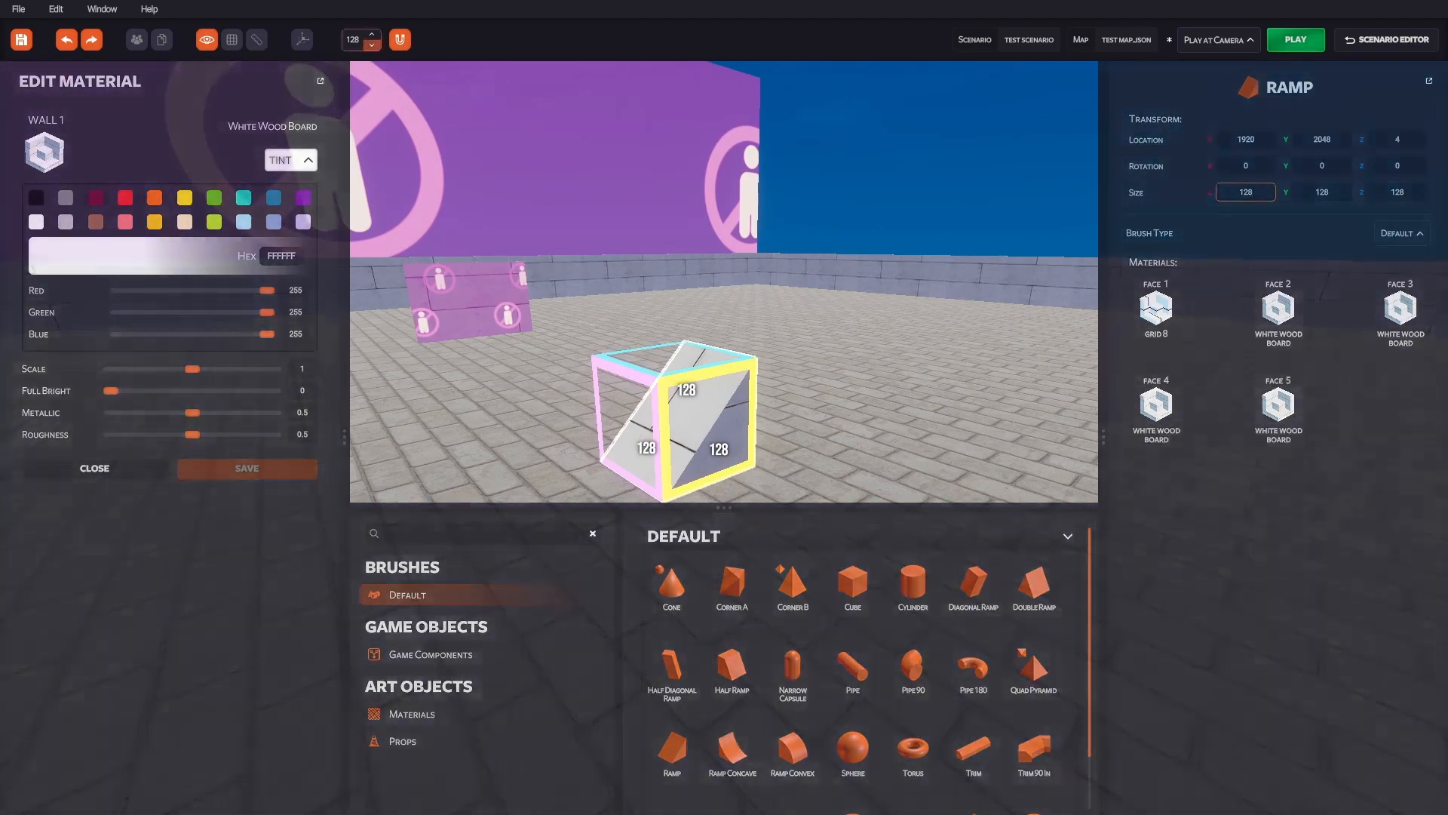
pyautogui.click(371, 45)
pyautogui.click(371, 45)
pyautogui.click(371, 45)
pyautogui.click(372, 45)
pyautogui.click(372, 45)
# Set the ramp's size to 400 in X and 800 in Y.
pyautogui.click(1246, 192)
pyautogui.click(1240, 191)
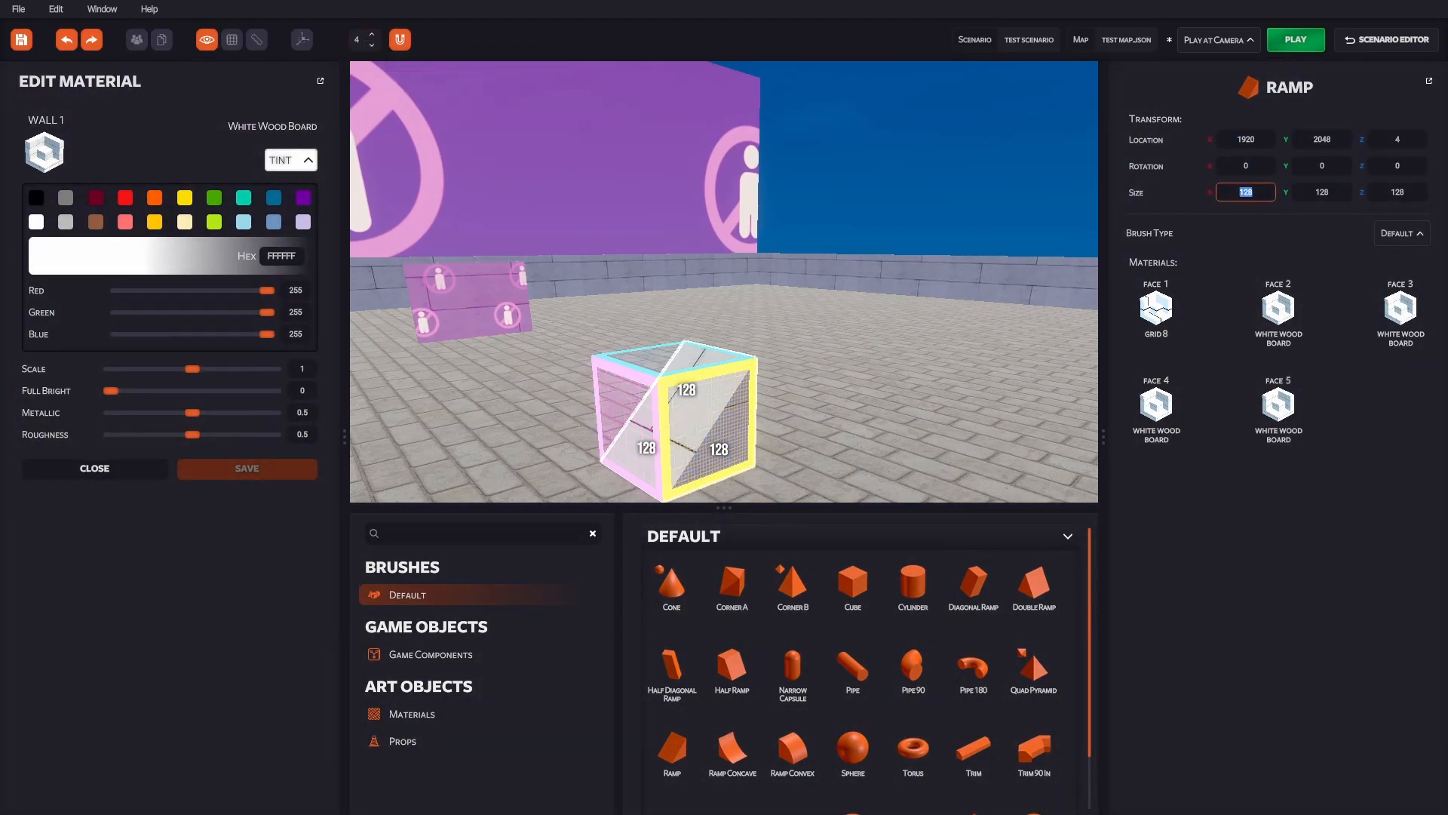
pyautogui.write('400')
pyautogui.press('Tab')
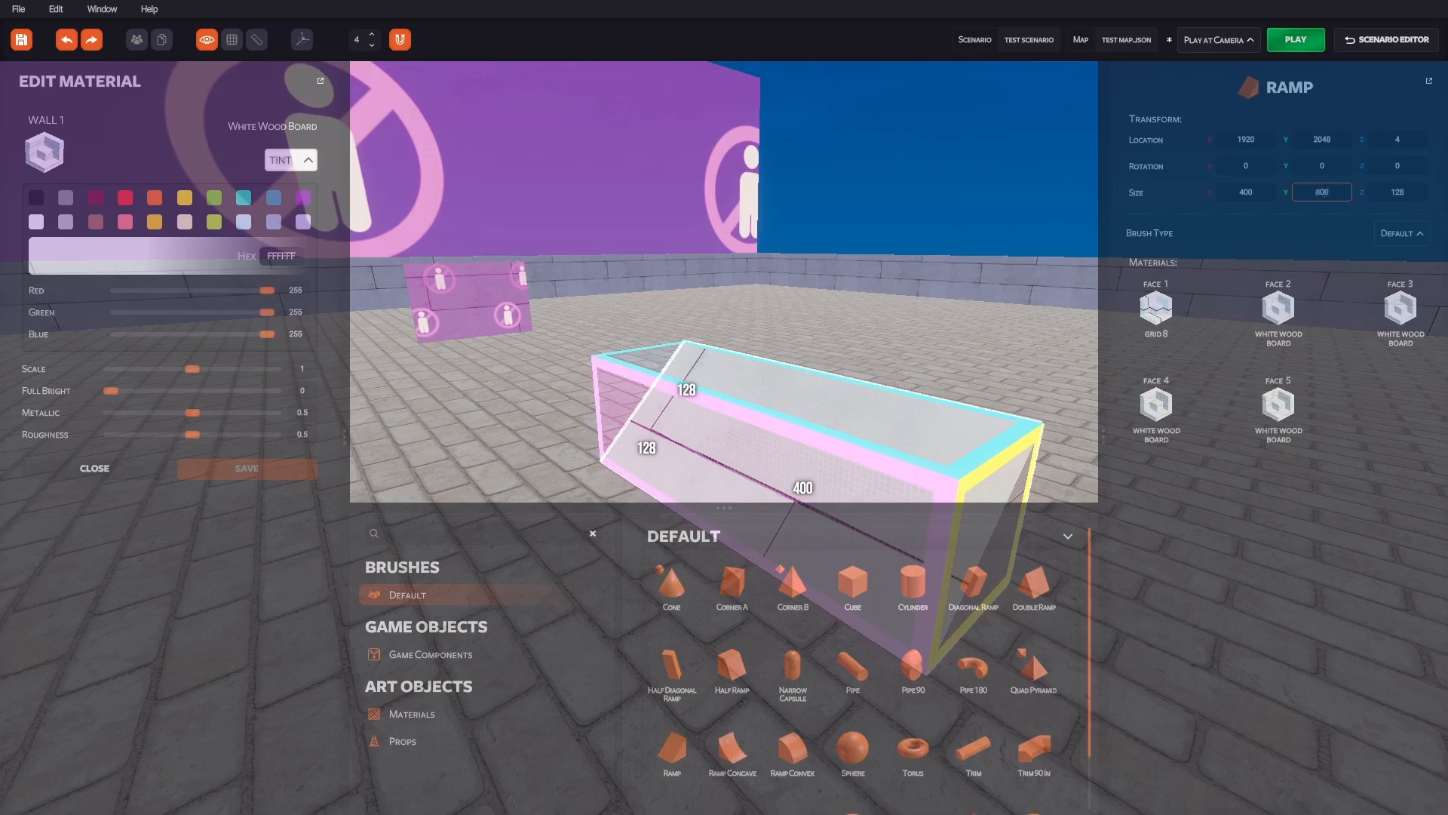
pyautogui.press('Return')
# Set the ramp's Z size to 600 after trying a height of 300.
pyautogui.press('s')
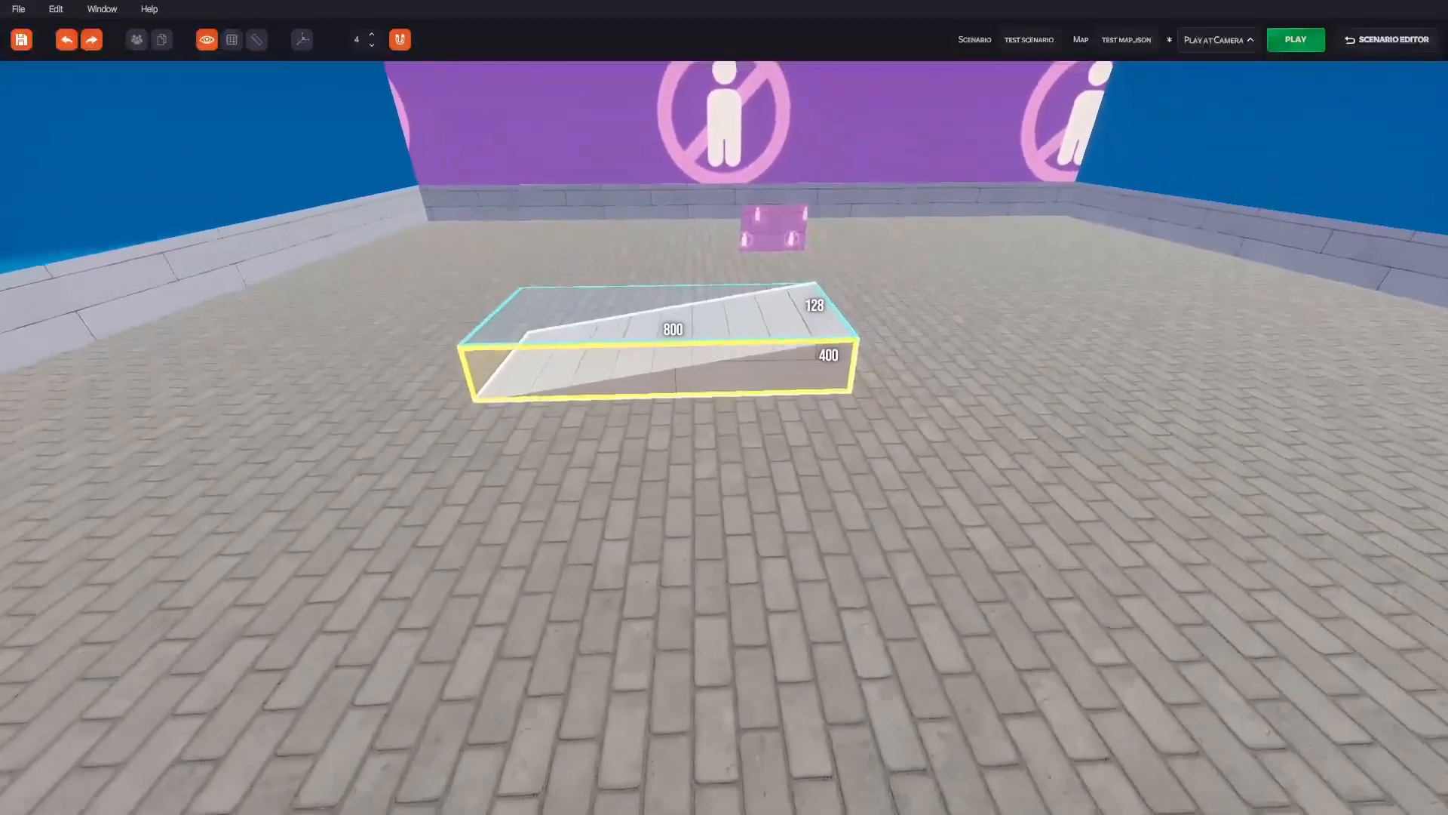
pyautogui.press('w')
pyautogui.press('s')
pyautogui.press('a')
pyautogui.press('w')
pyautogui.press('d')
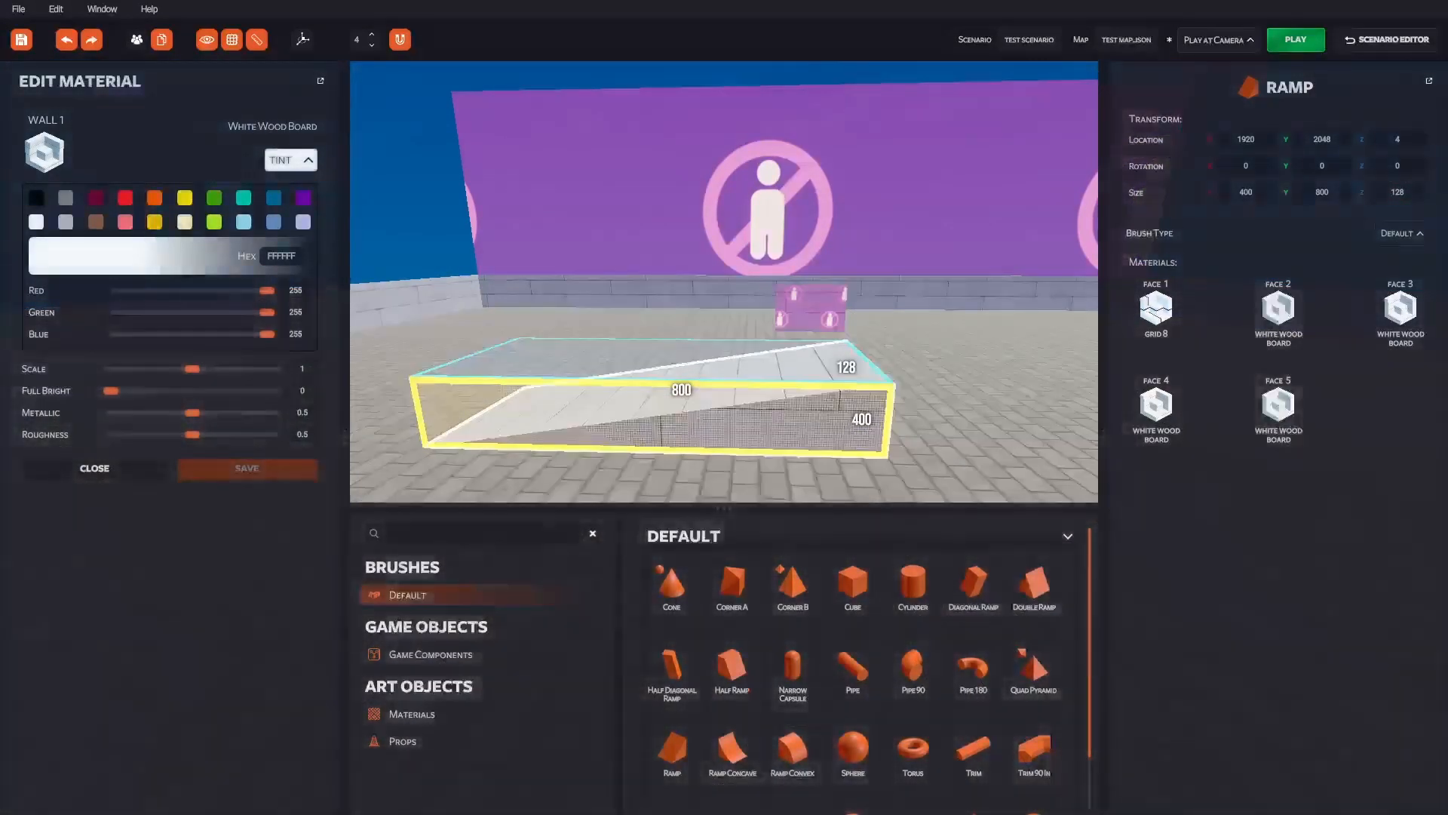
pyautogui.click(1396, 192)
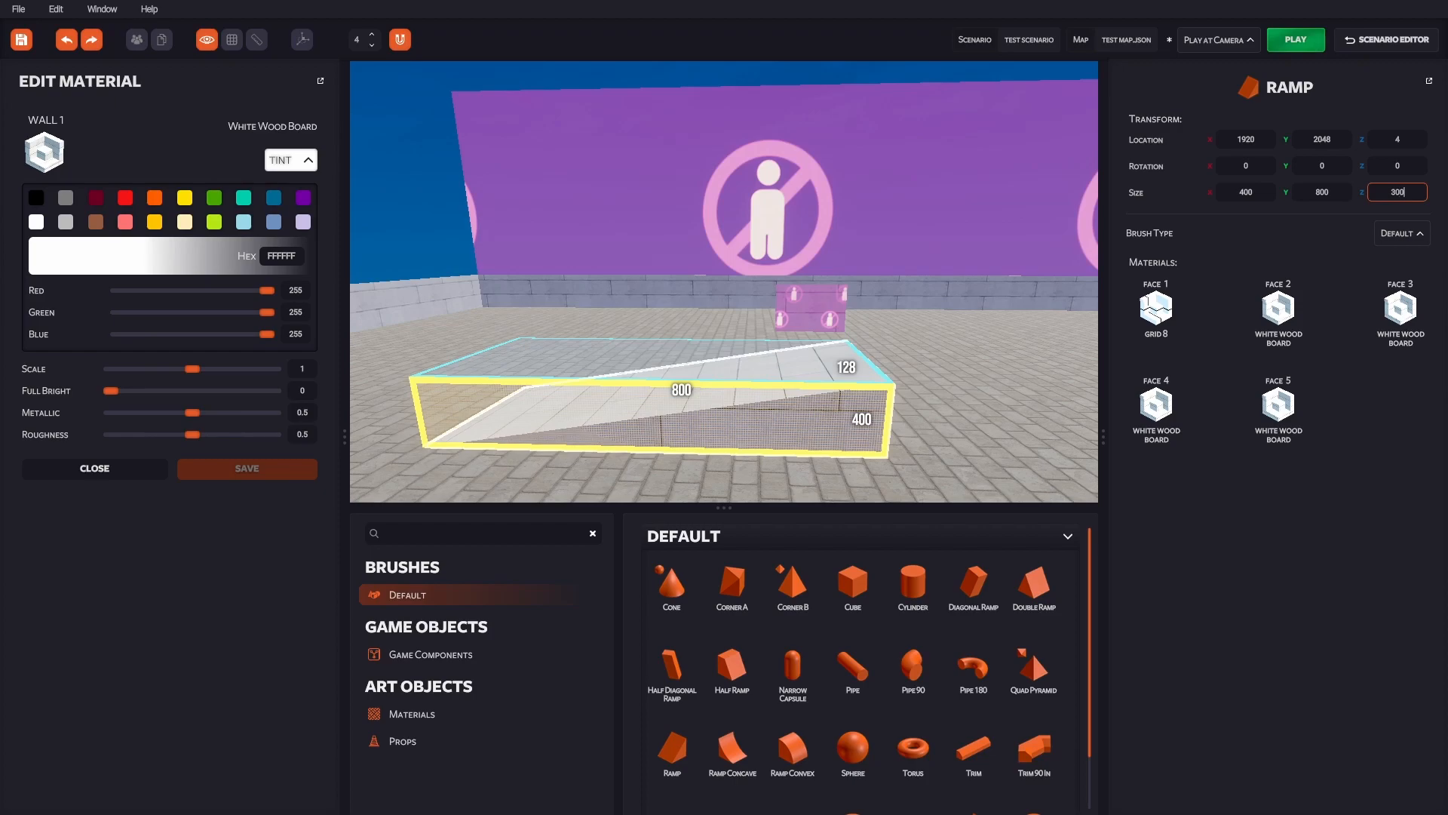
pyautogui.press('Return')
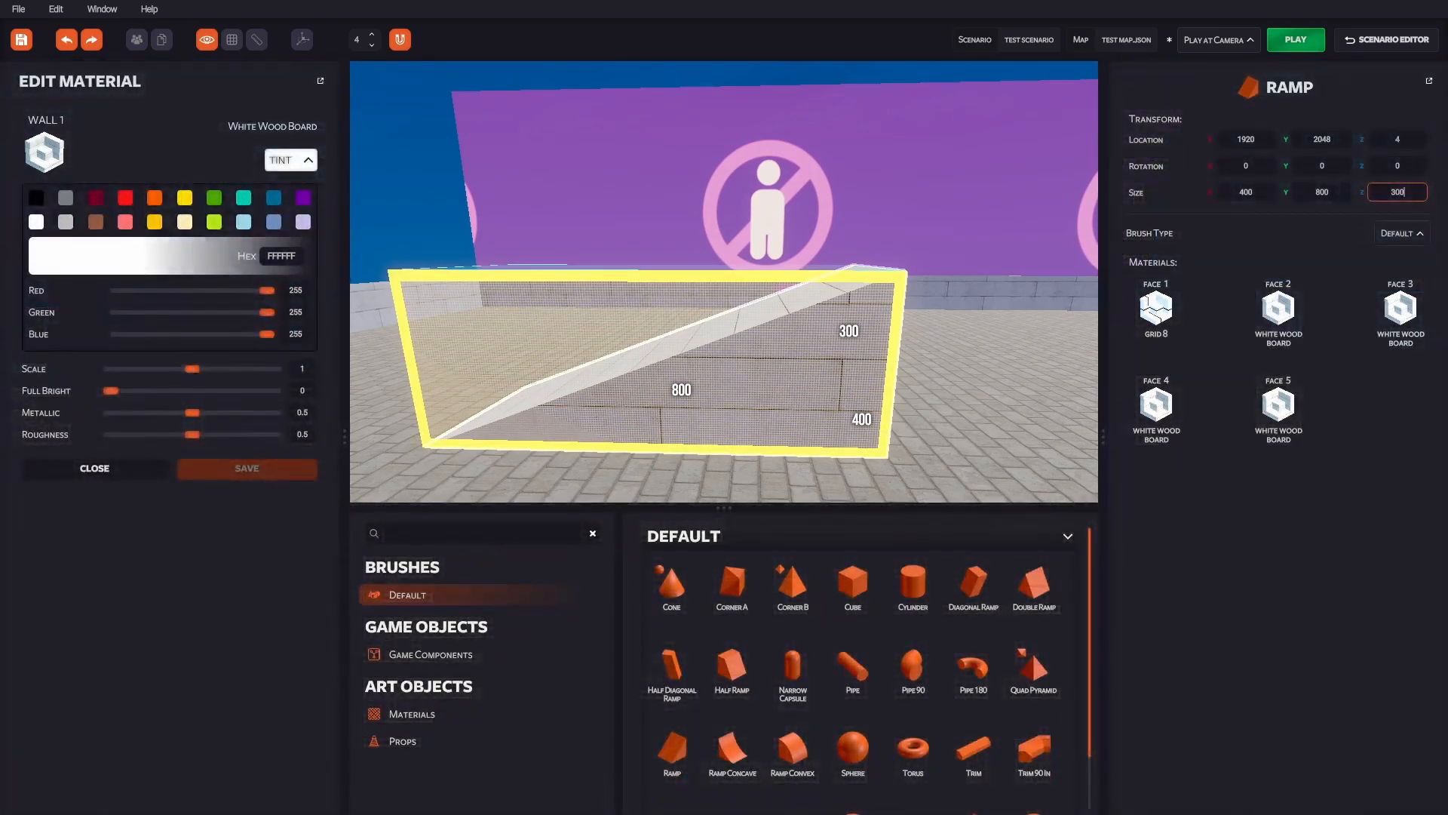
pyautogui.write('0')
pyautogui.press('Return')
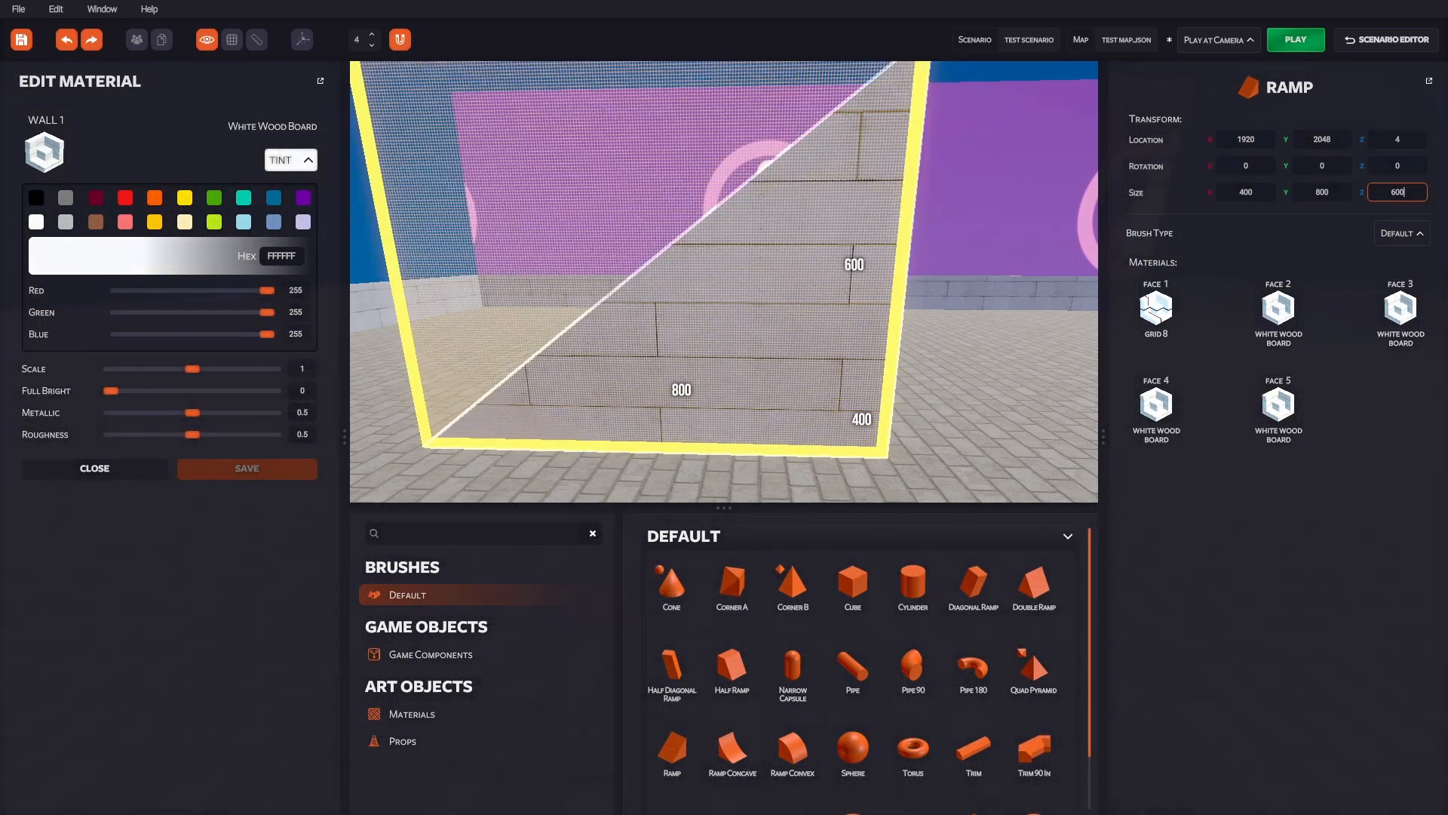
# Start a play-test from in front of the ramp and walk up its slope.
pyautogui.press('a')
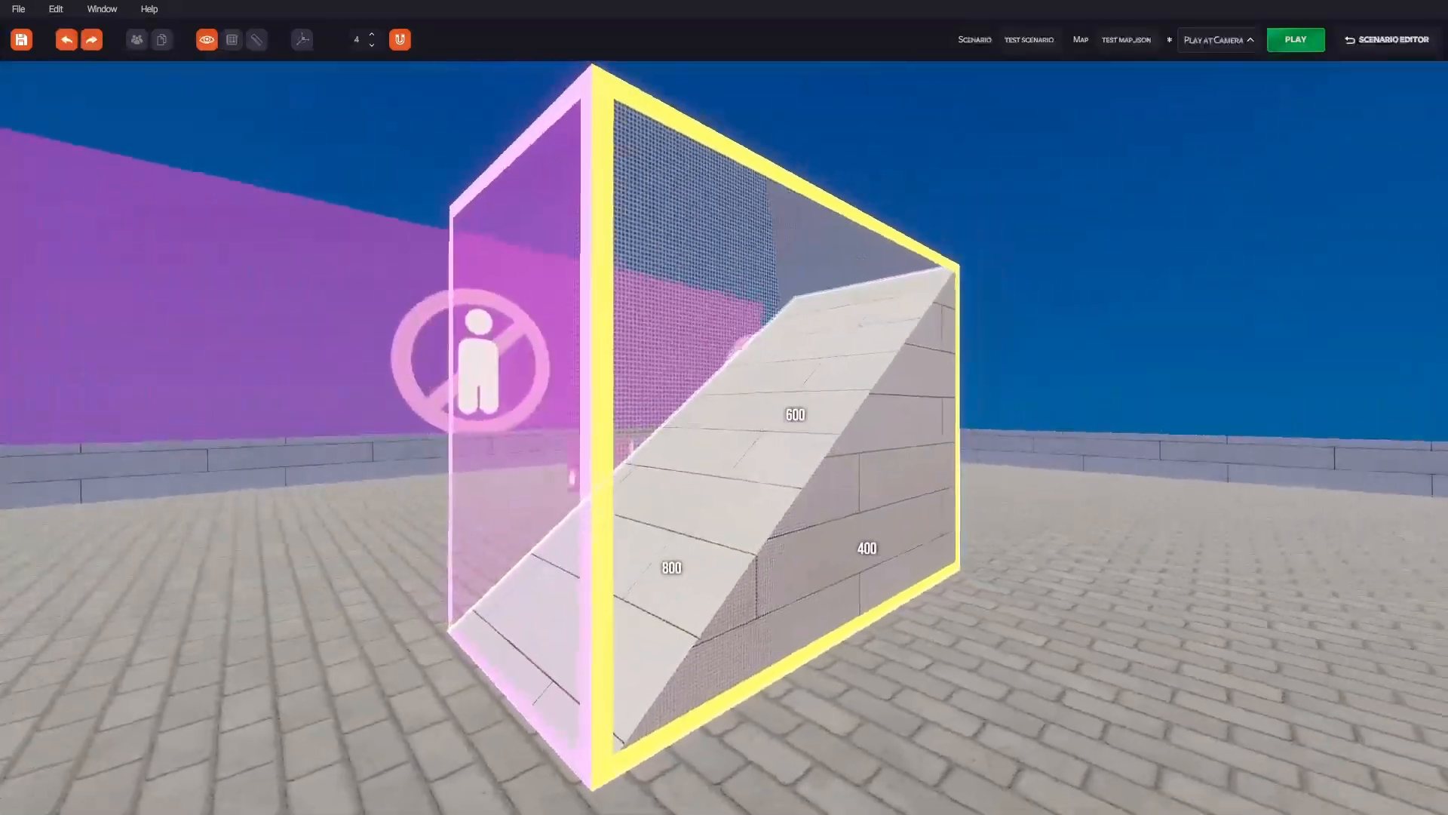
pyautogui.press('d')
pyautogui.press('s')
pyautogui.press('w')
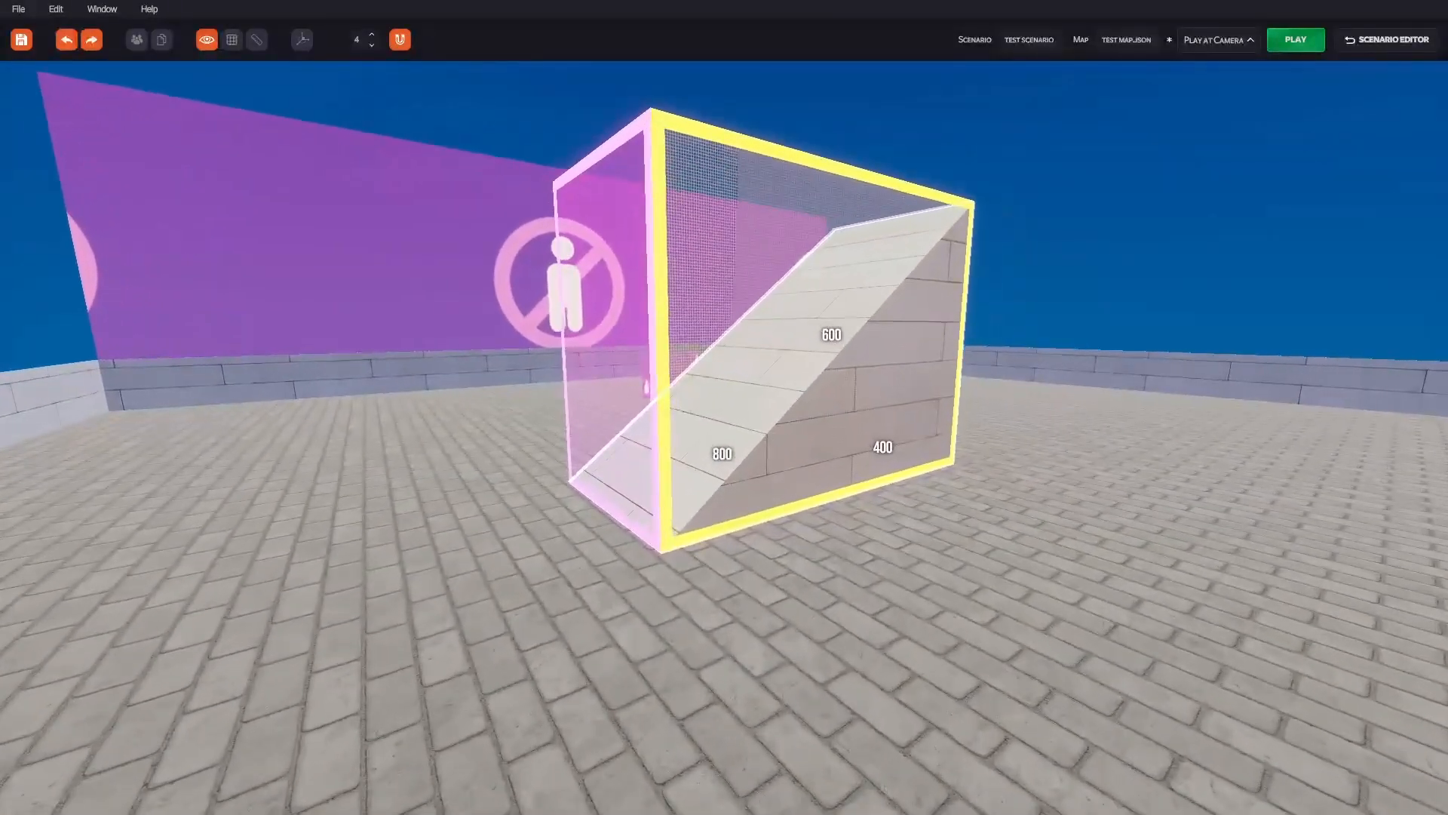
pyautogui.press('p')
pyautogui.press('w')
pyautogui.press('w')
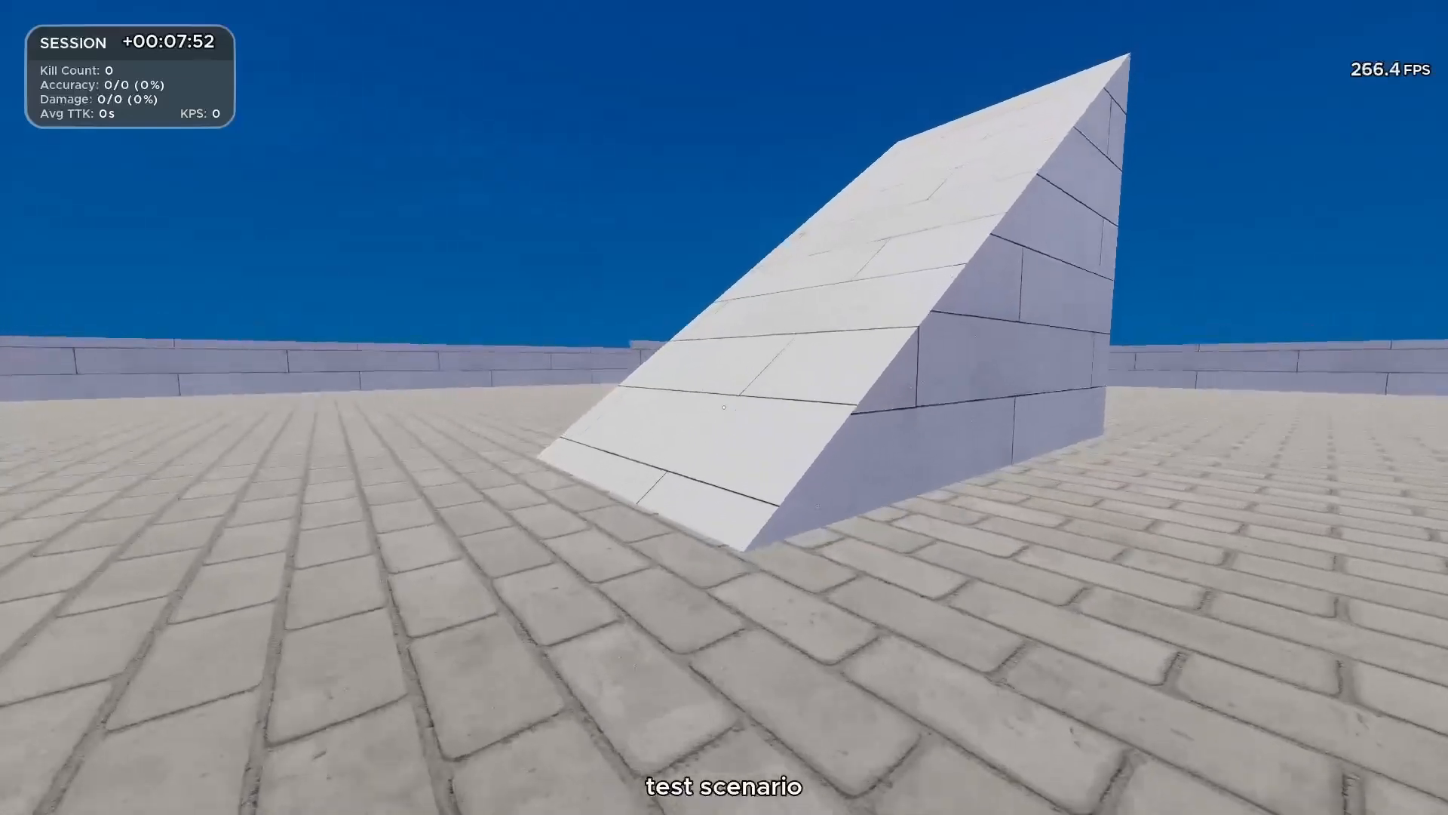
pyautogui.press('w')
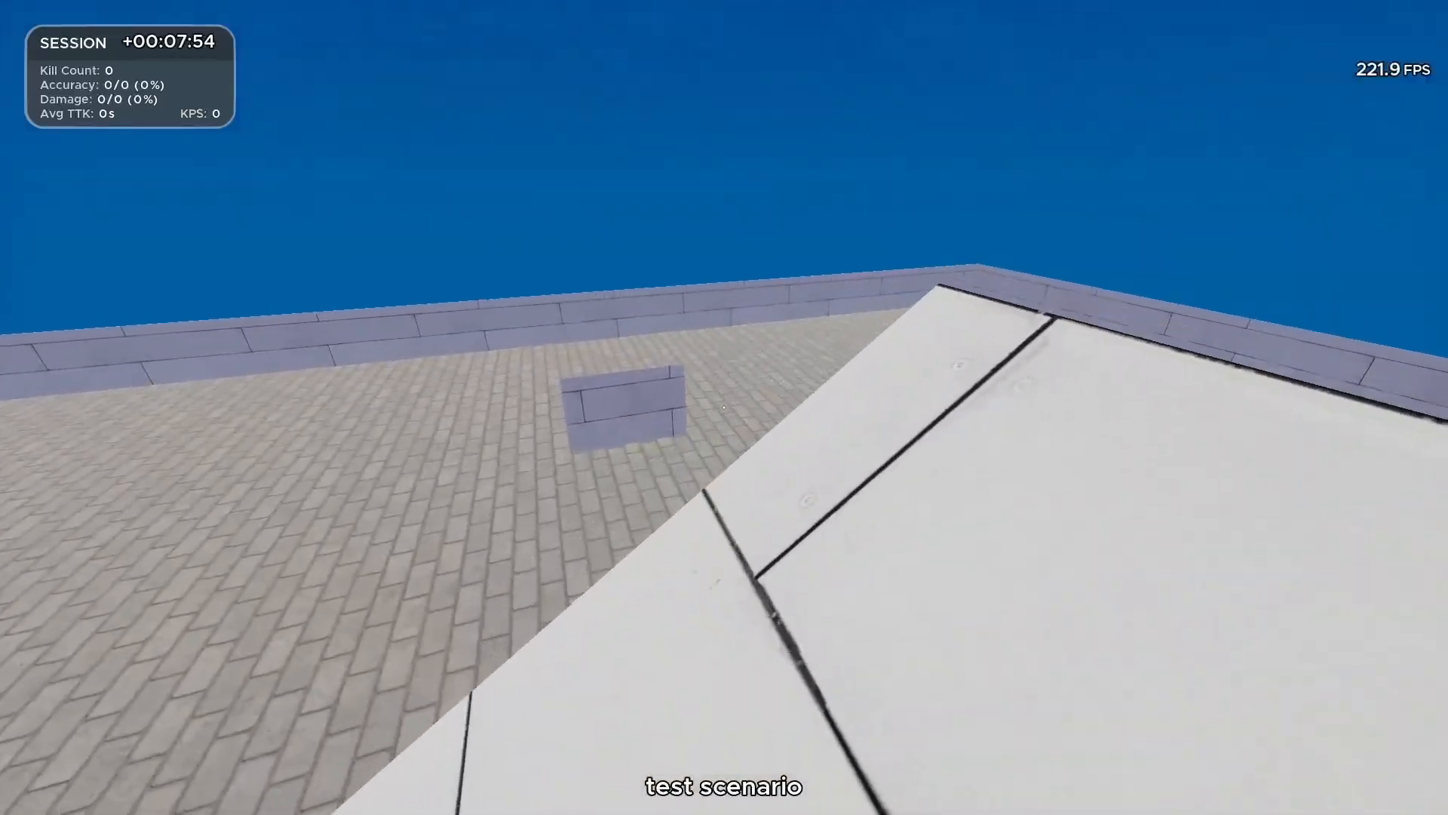
# Walk back down the ramp, inspect its slope and side from the floor, and leave the play-test.
pyautogui.press('s')
pyautogui.press('s')
pyautogui.press('a')
pyautogui.press('d')
pyautogui.press('s')
pyautogui.press('s')
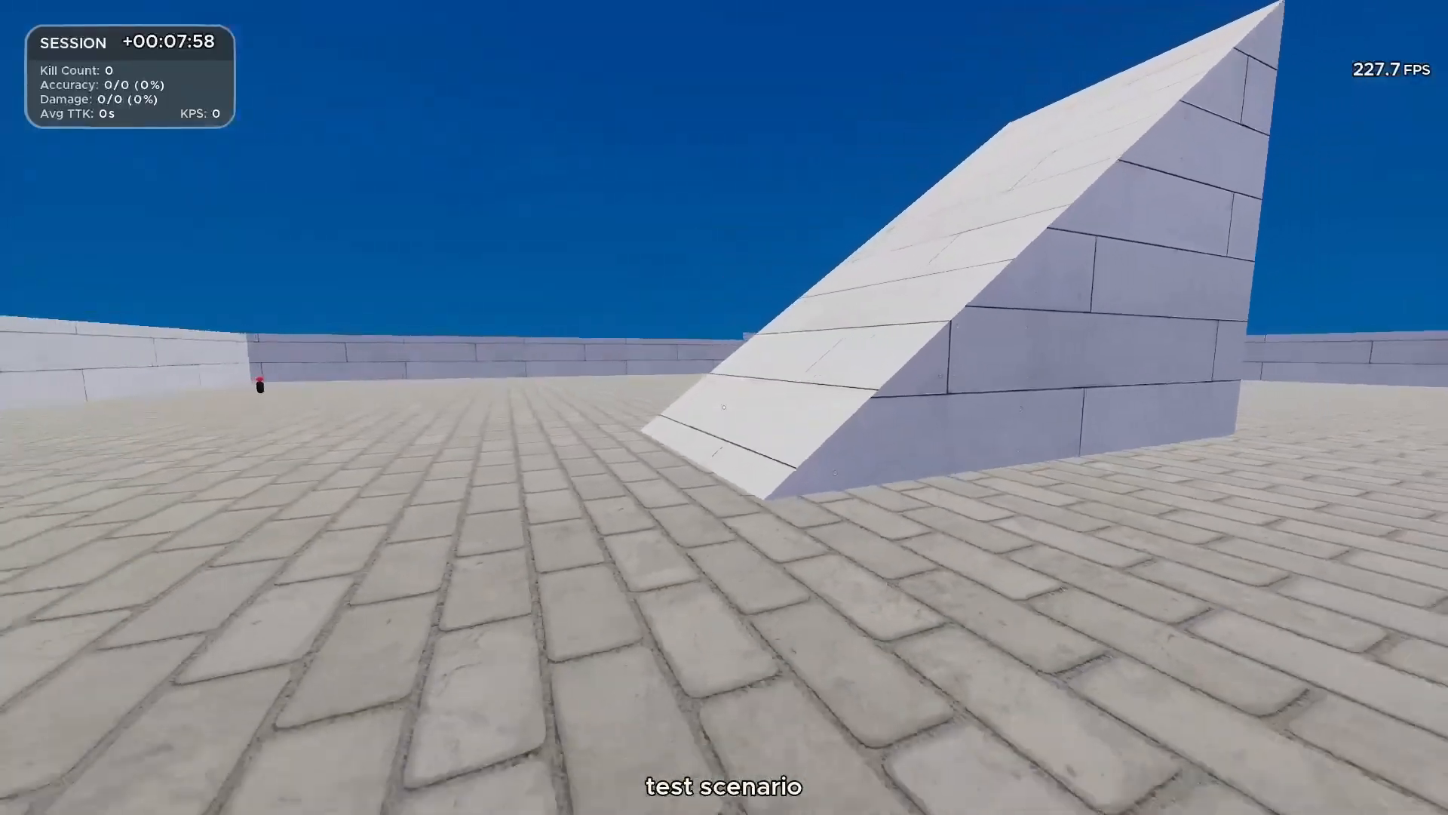
pyautogui.press('w')
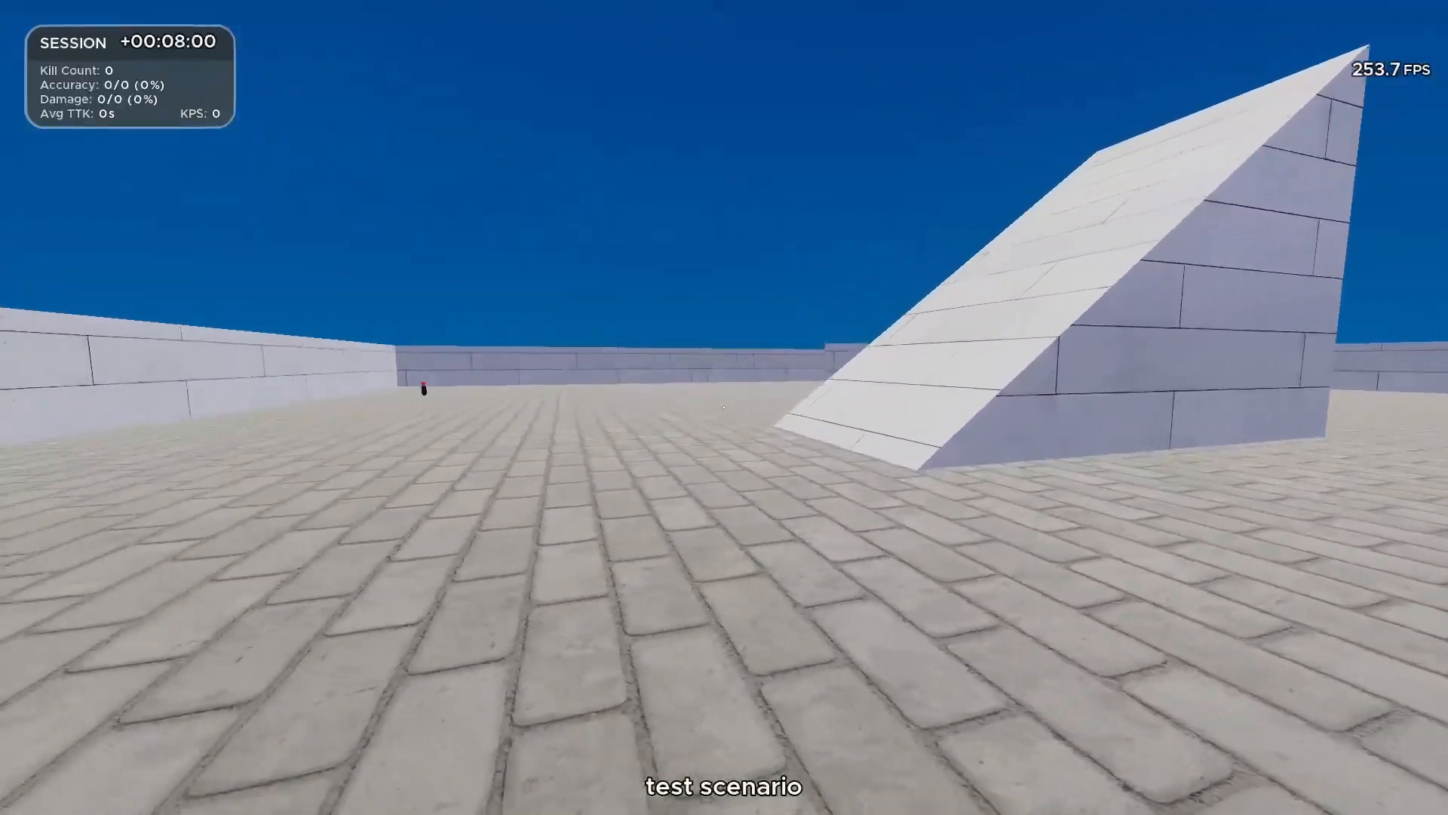
pyautogui.press('d')
pyautogui.press('w')
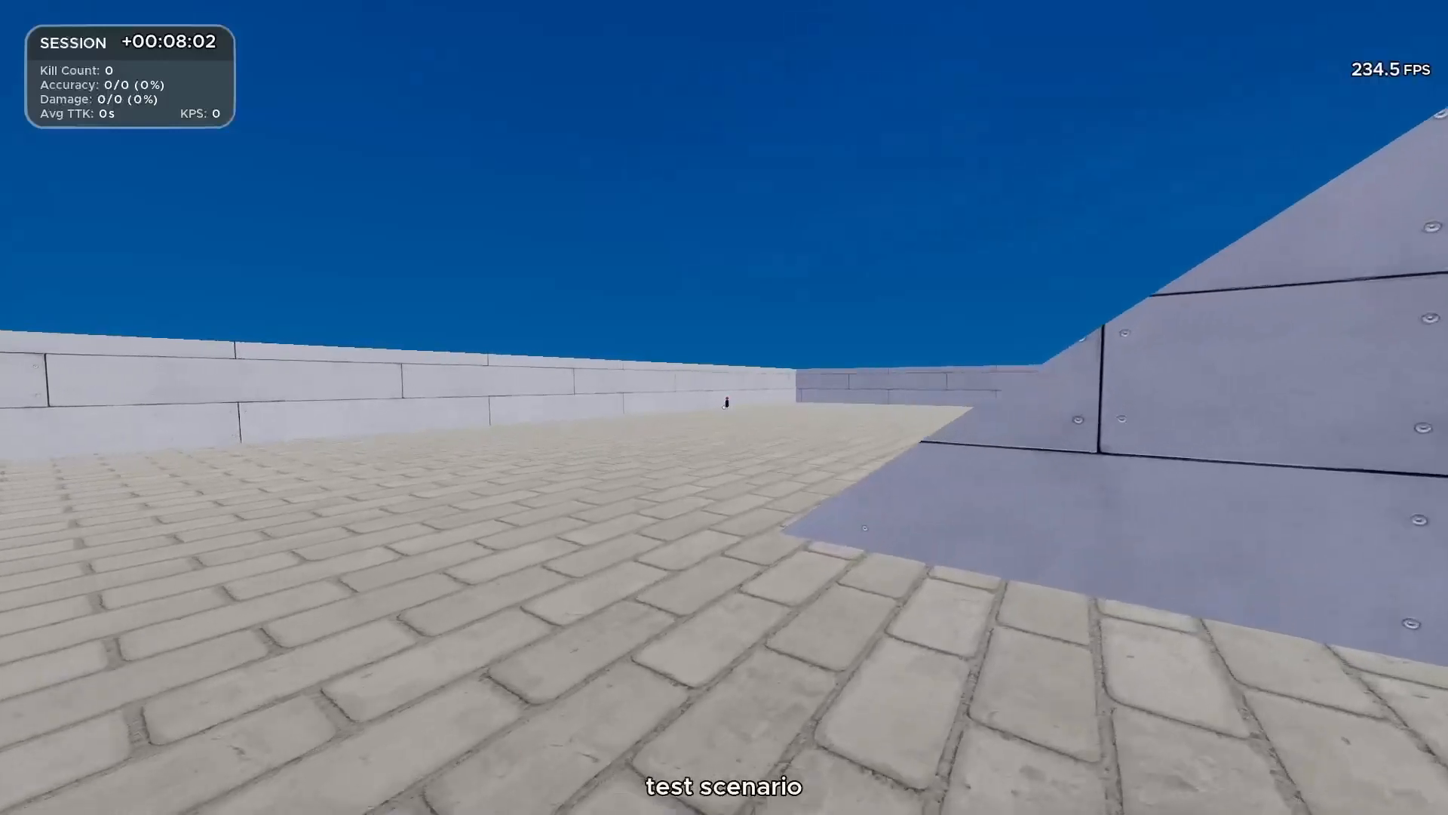
pyautogui.press('a')
pyautogui.press('s')
pyautogui.press('d')
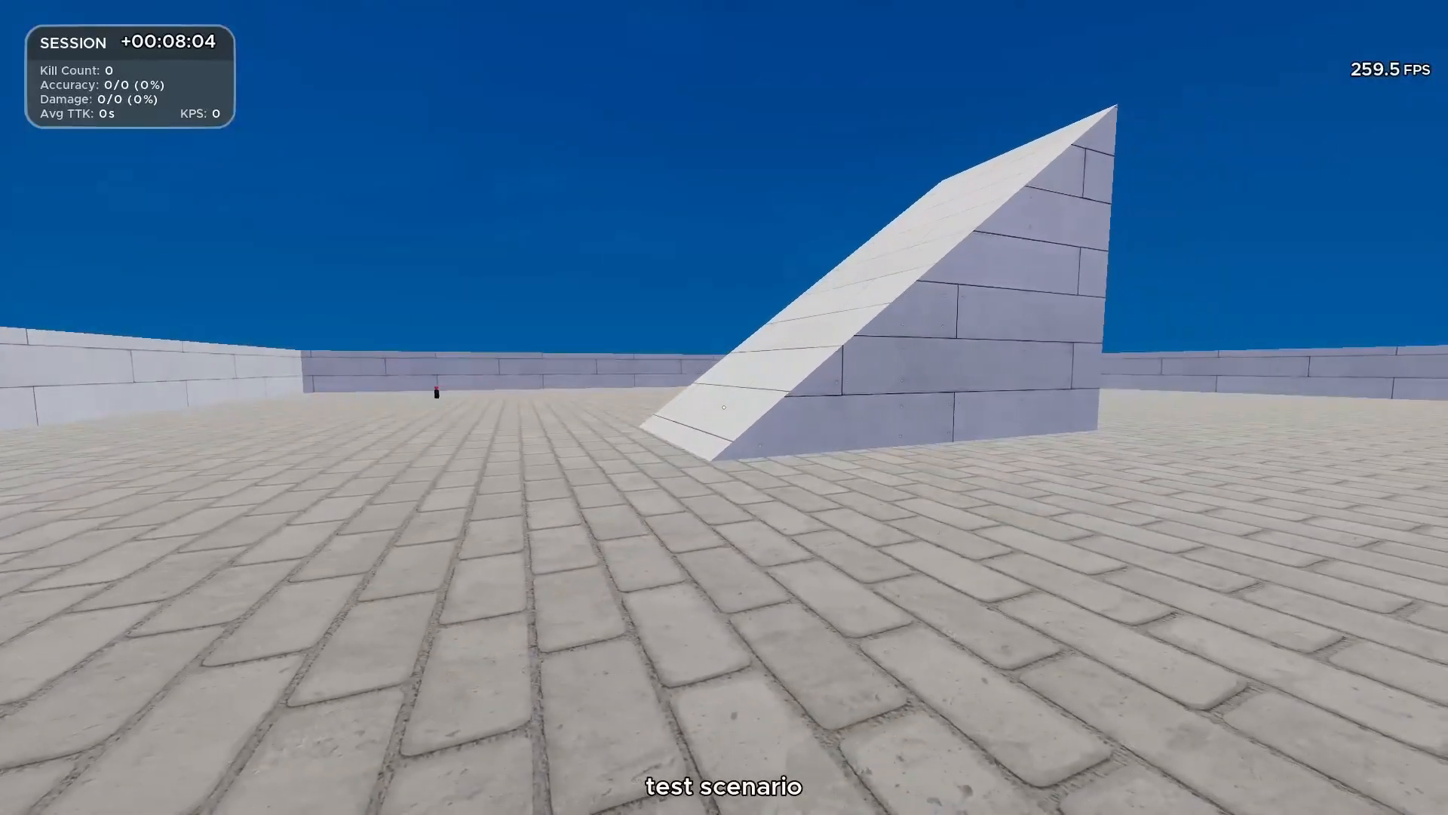
pyautogui.press('Escape')
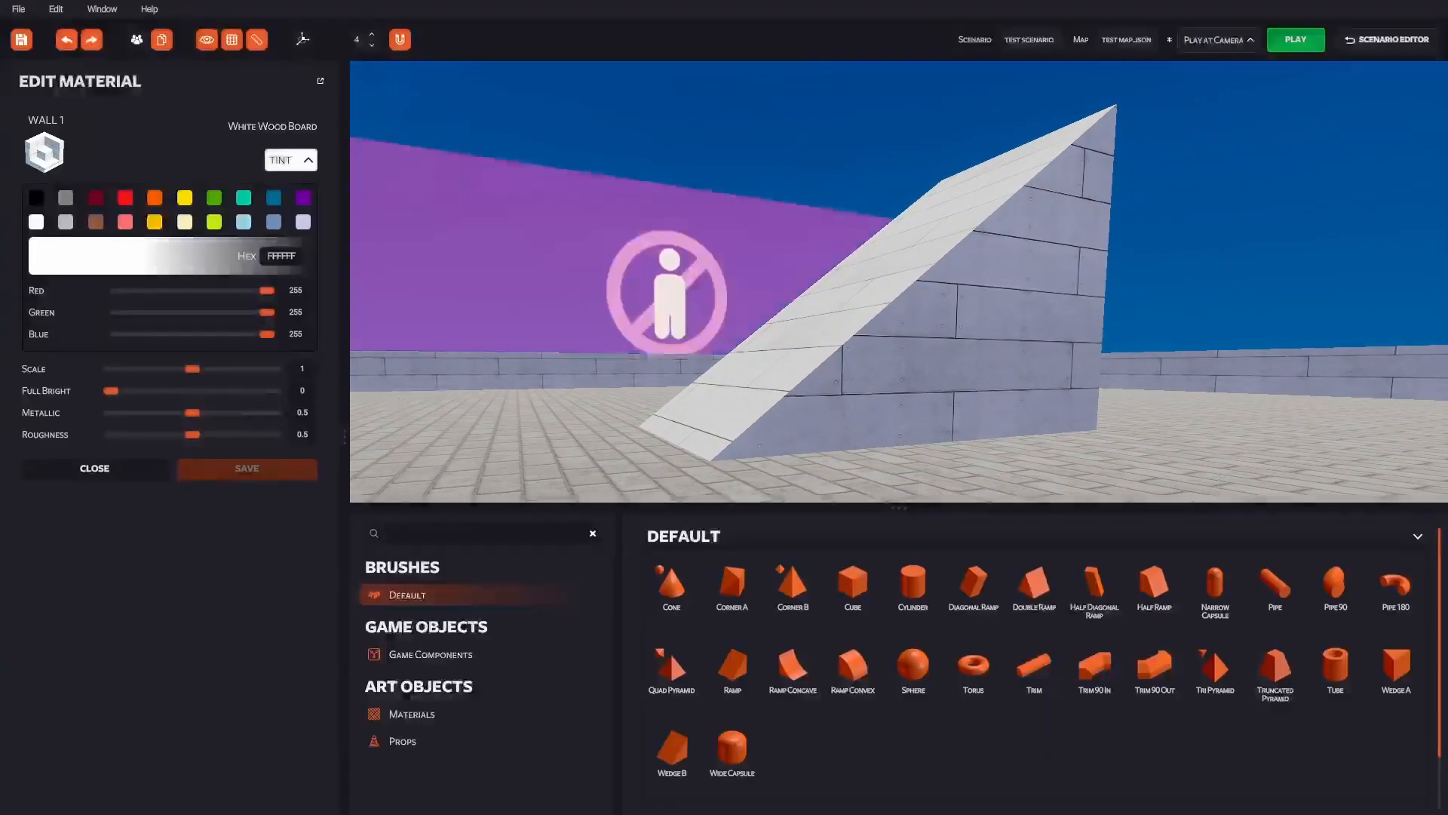
# Save the map with the new ramp in it.
pyautogui.press('Tab')
pyautogui.press('w')
pyautogui.press('w')
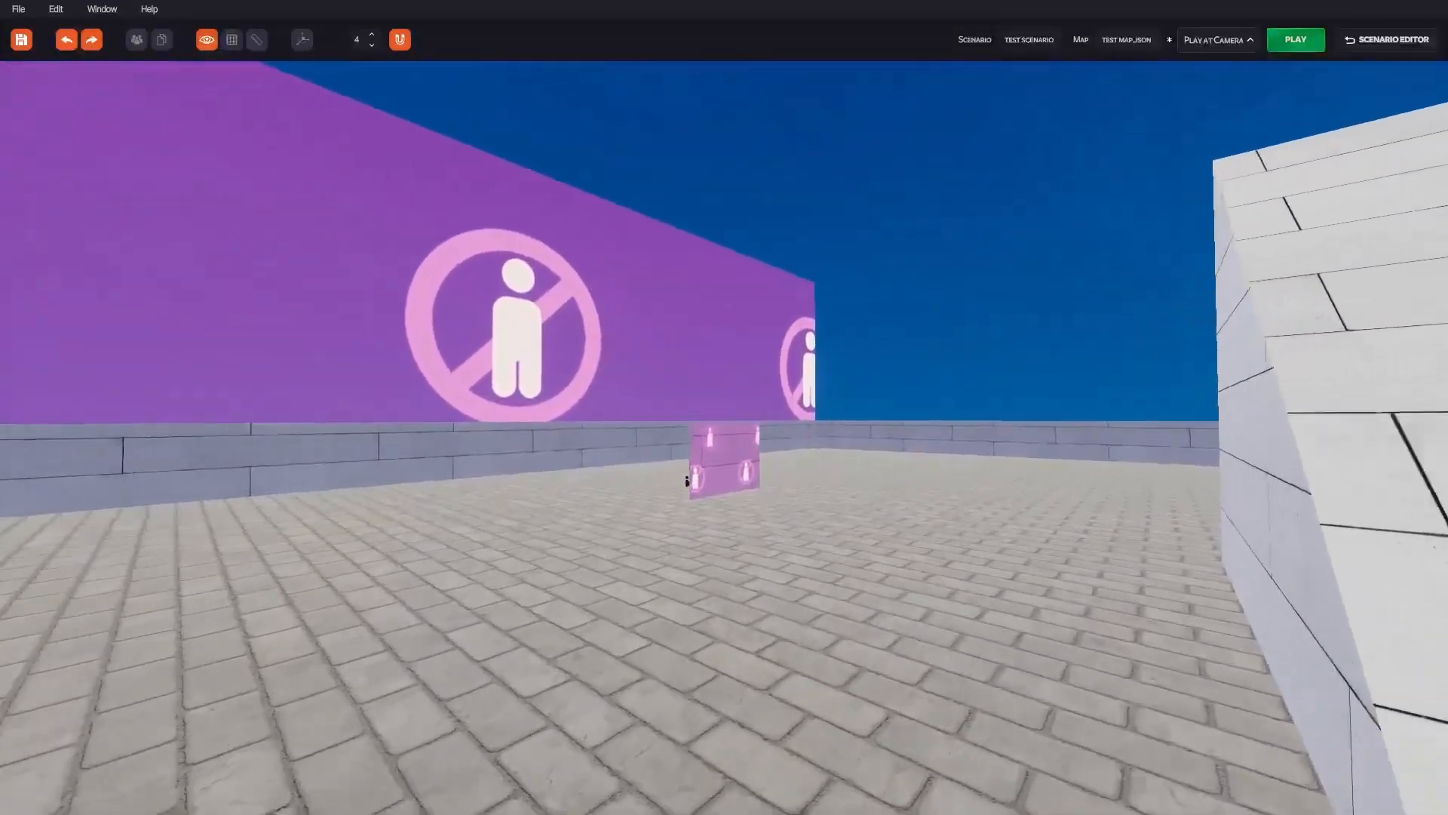
pyautogui.press('s')
pyautogui.press('a')
pyautogui.press('Tab')
pyautogui.hotkey('ctrl', 's')
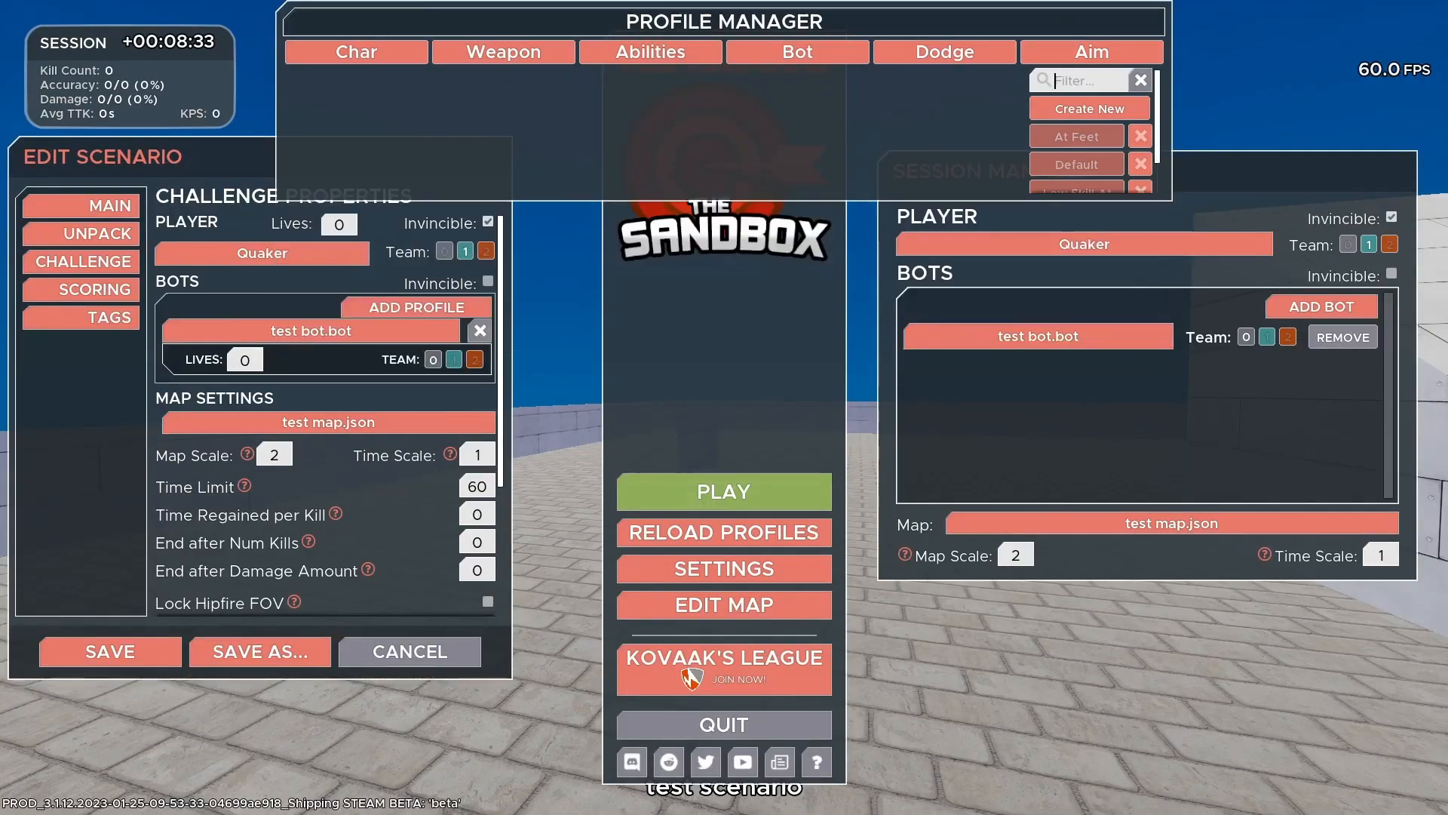
# Enable No Dodging in the test bot's bot profile and save the profile.
pyautogui.click(356, 52)
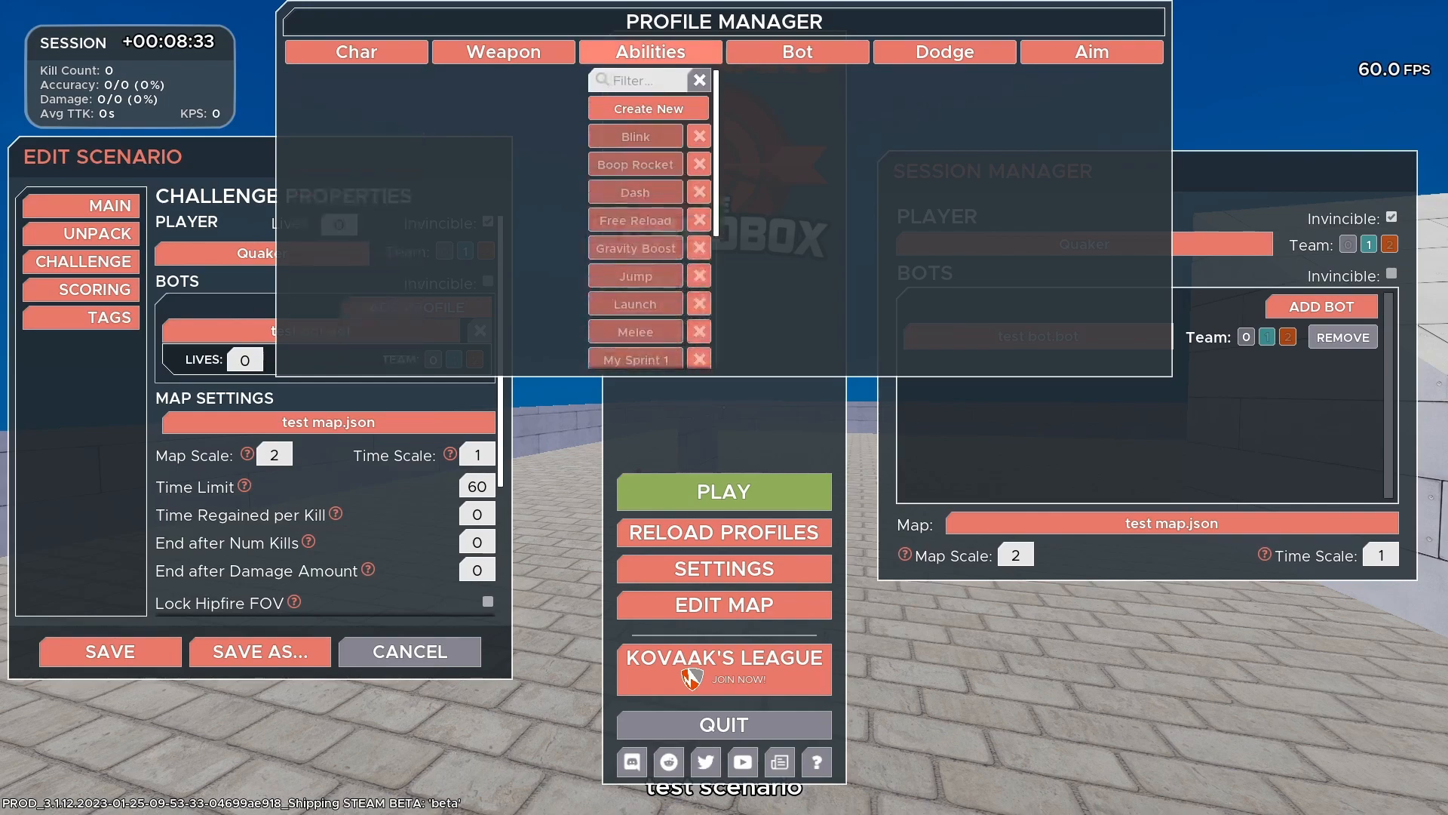
pyautogui.moveTo(944, 52)
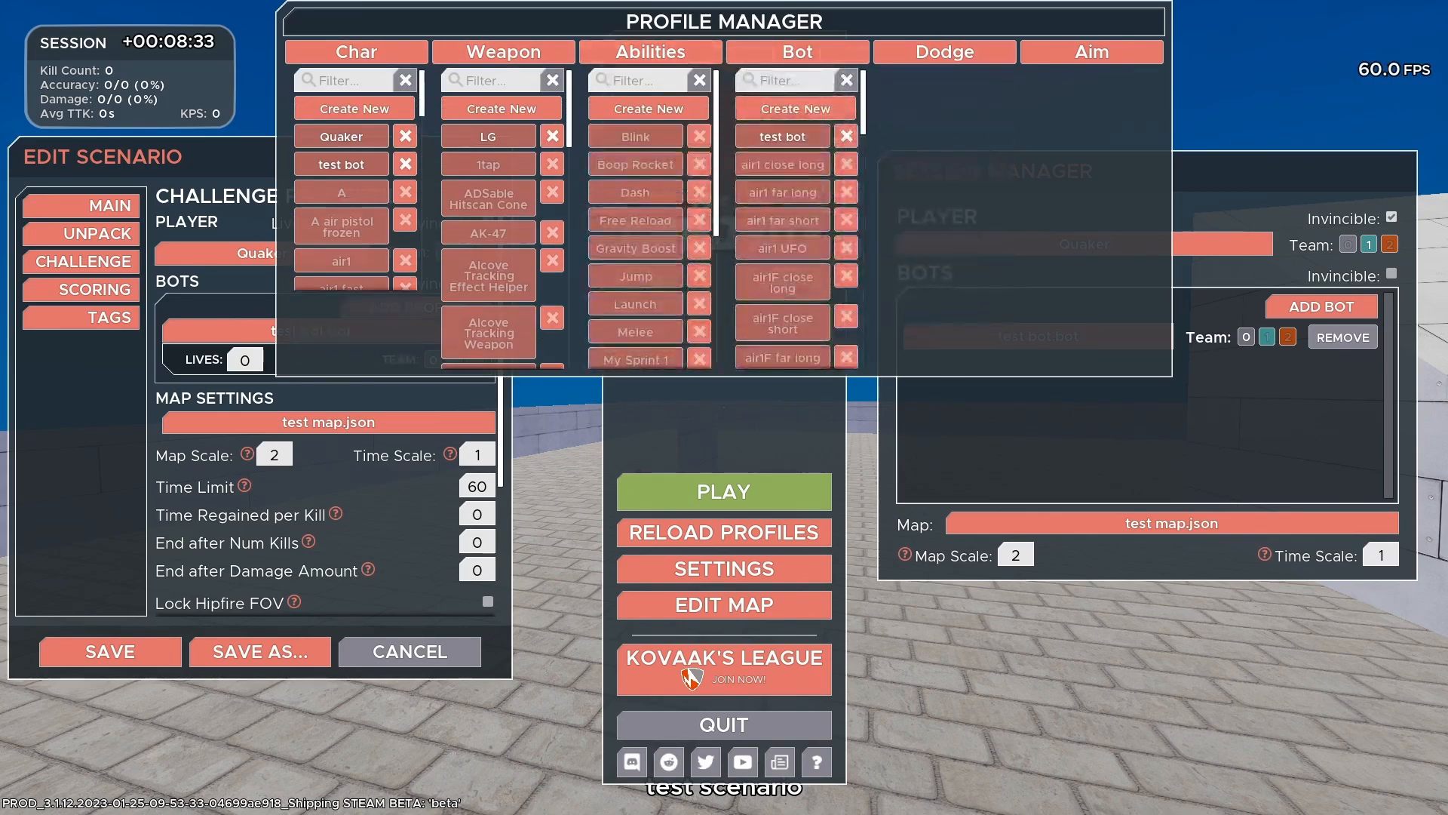
pyautogui.click(782, 136)
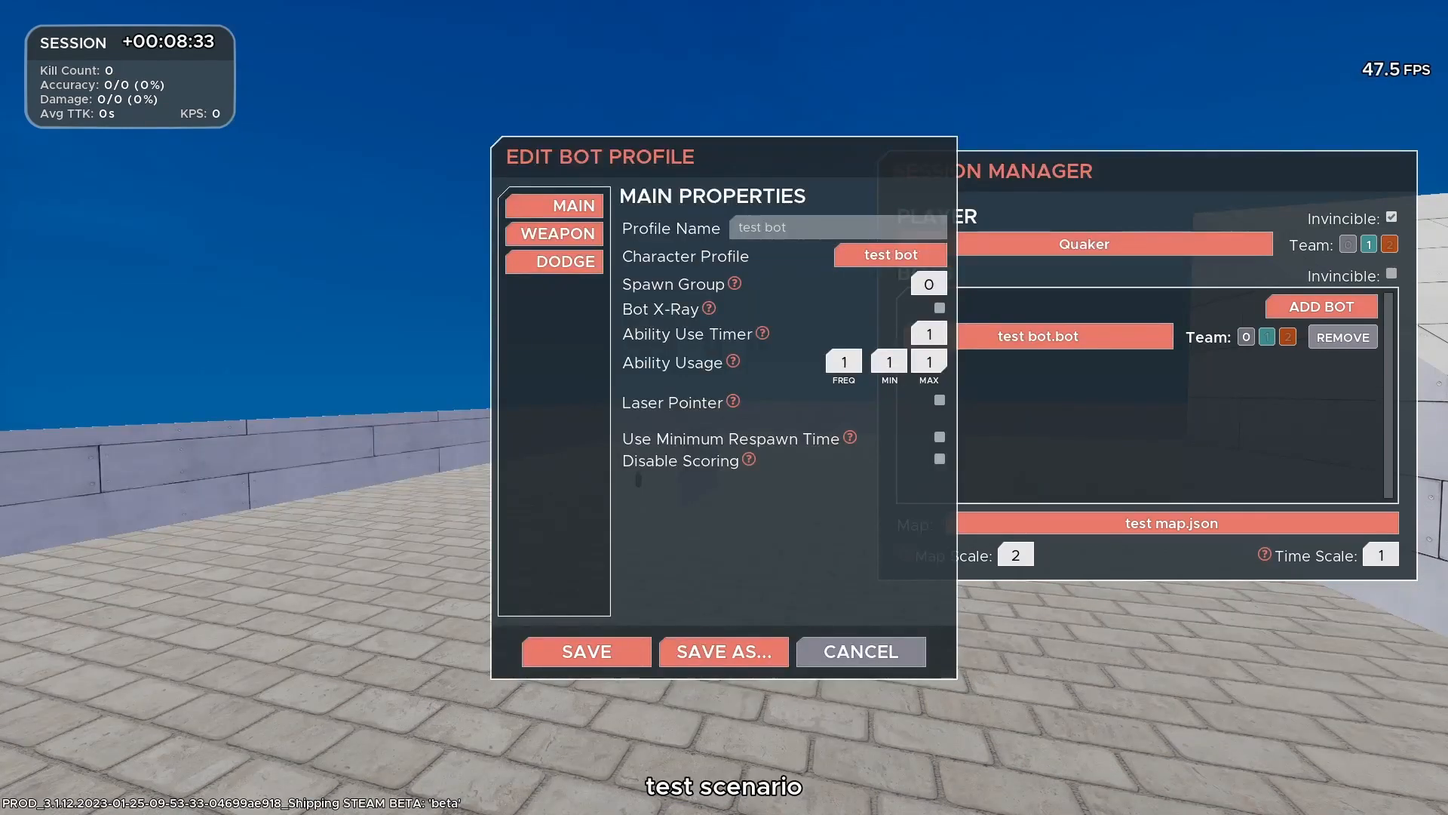
pyautogui.click(566, 262)
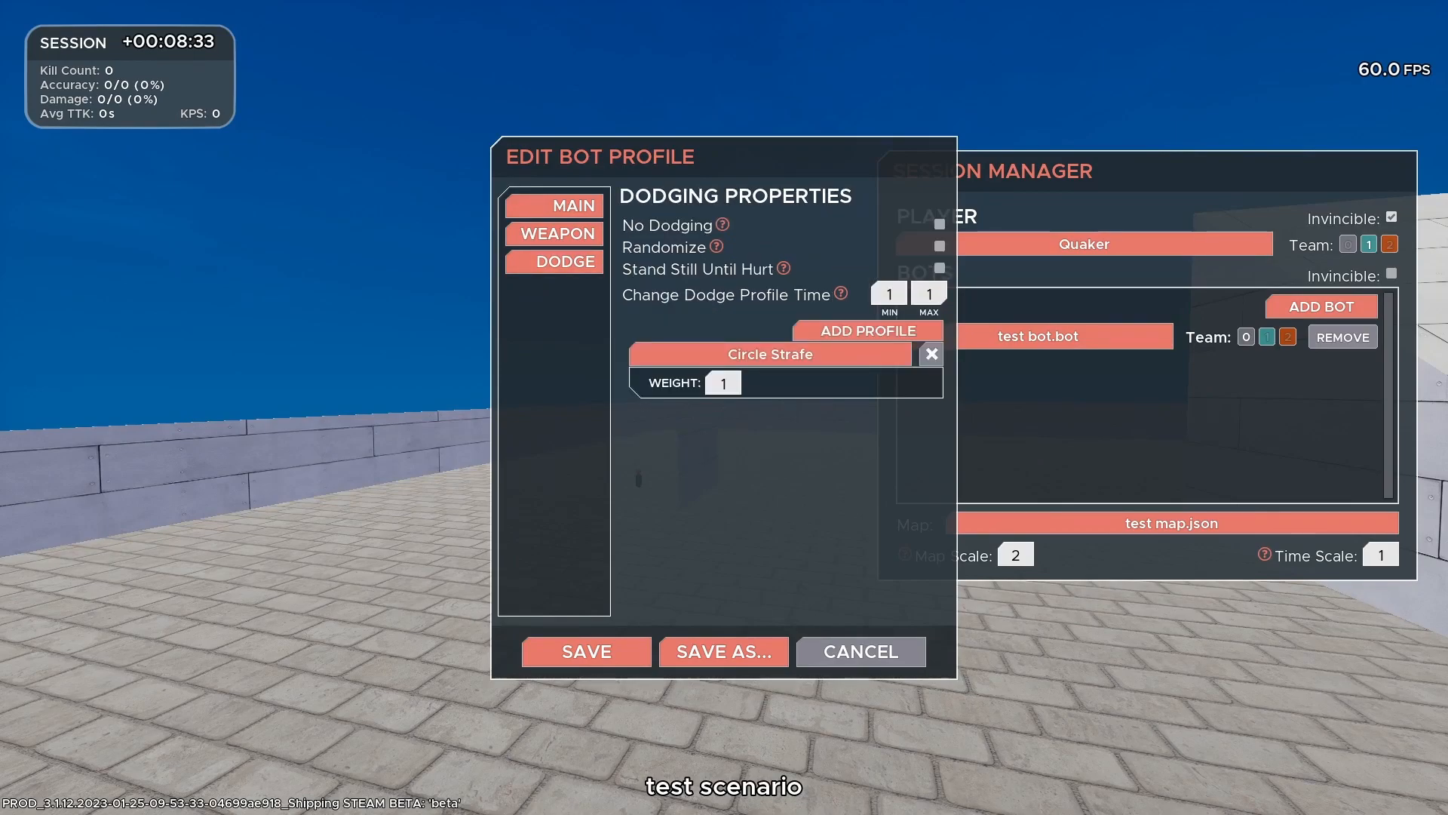
pyautogui.click(939, 224)
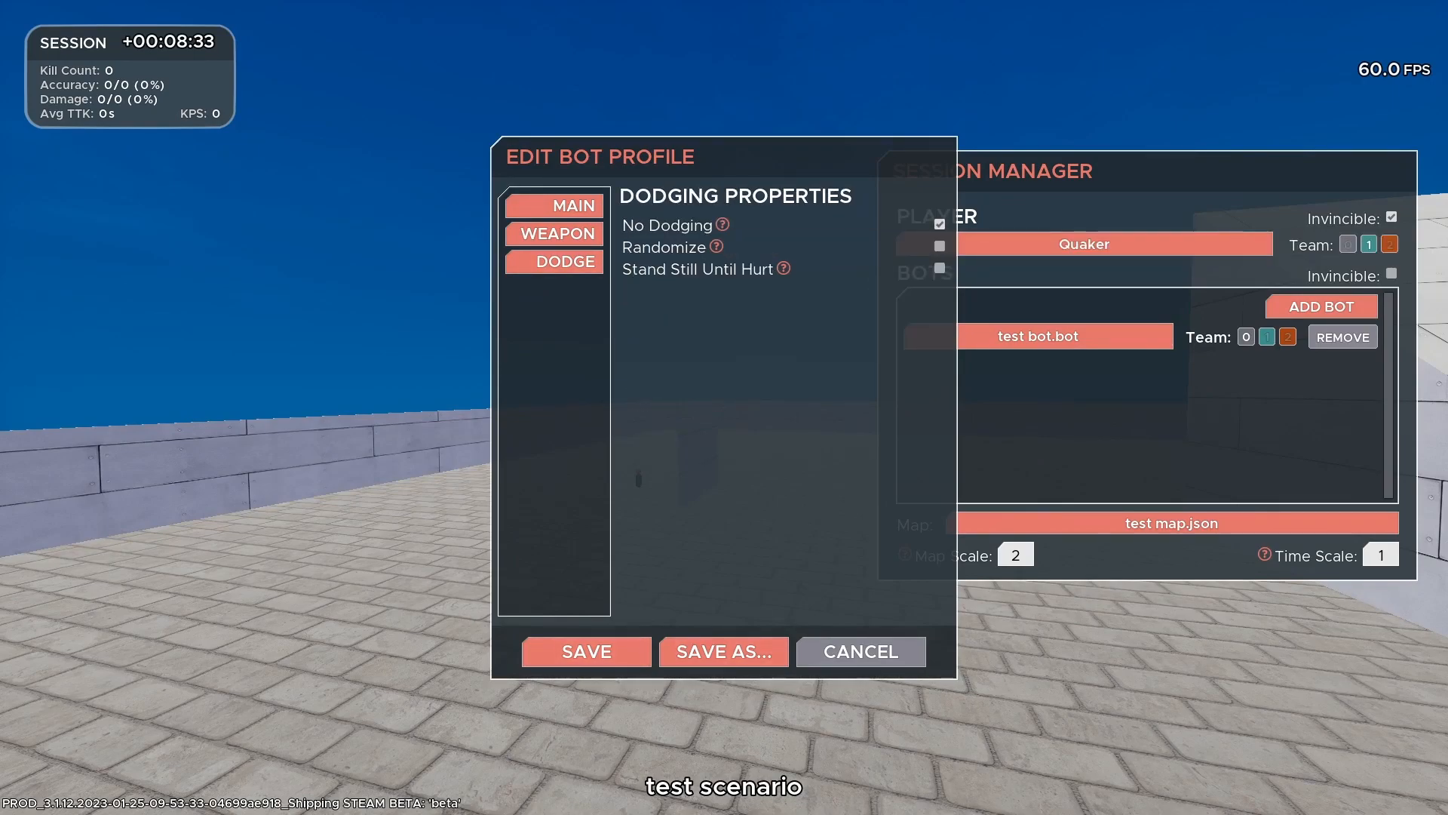
pyautogui.click(586, 651)
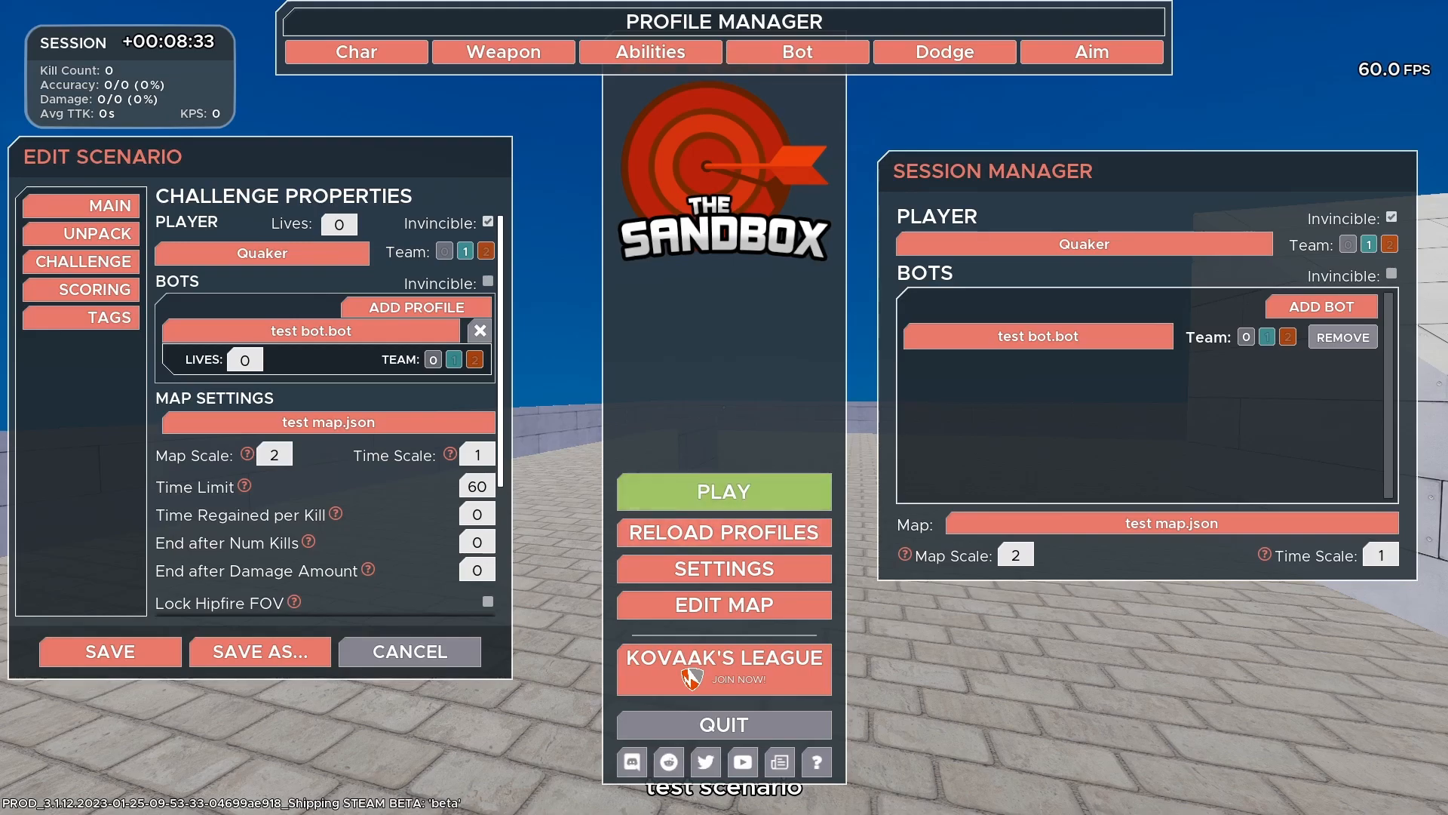
# Play the scenario briefly and move around to observe the bot's movement.
pyautogui.click(724, 491)
pyautogui.press('w')
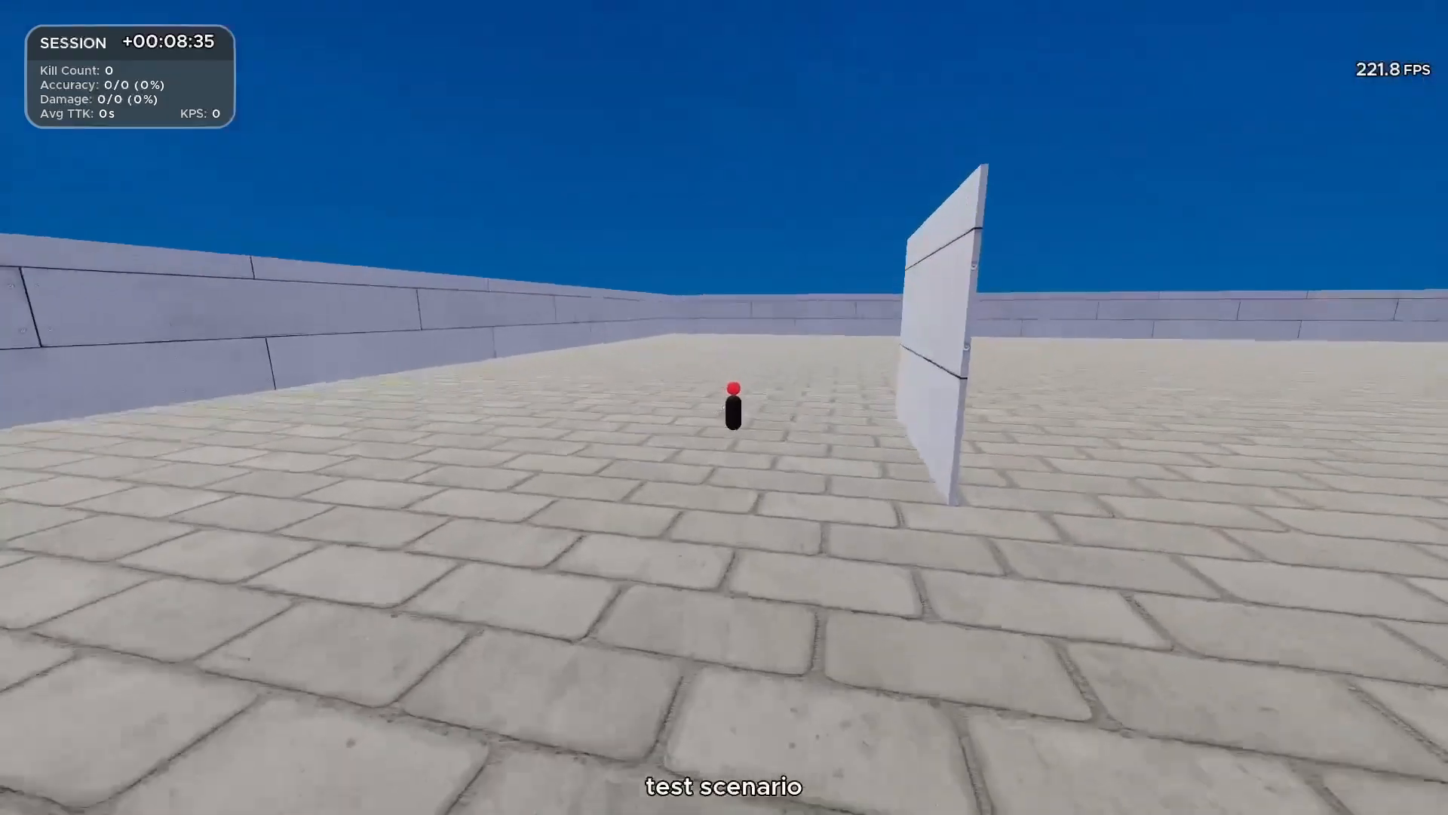
pyautogui.press('s')
pyautogui.press('Escape')
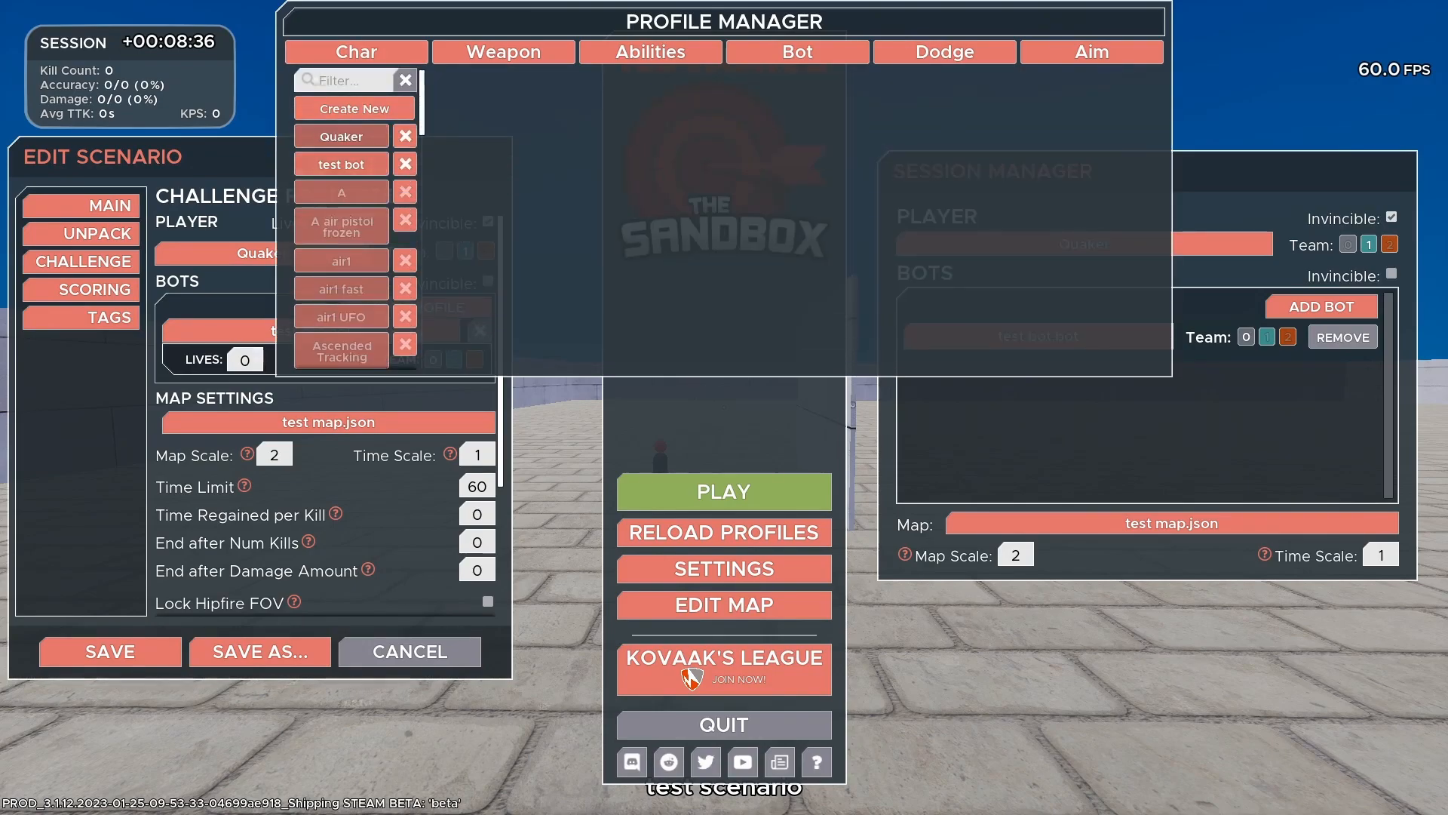
# Set the test bot character's health to 2000 and review its movement properties.
pyautogui.click(341, 164)
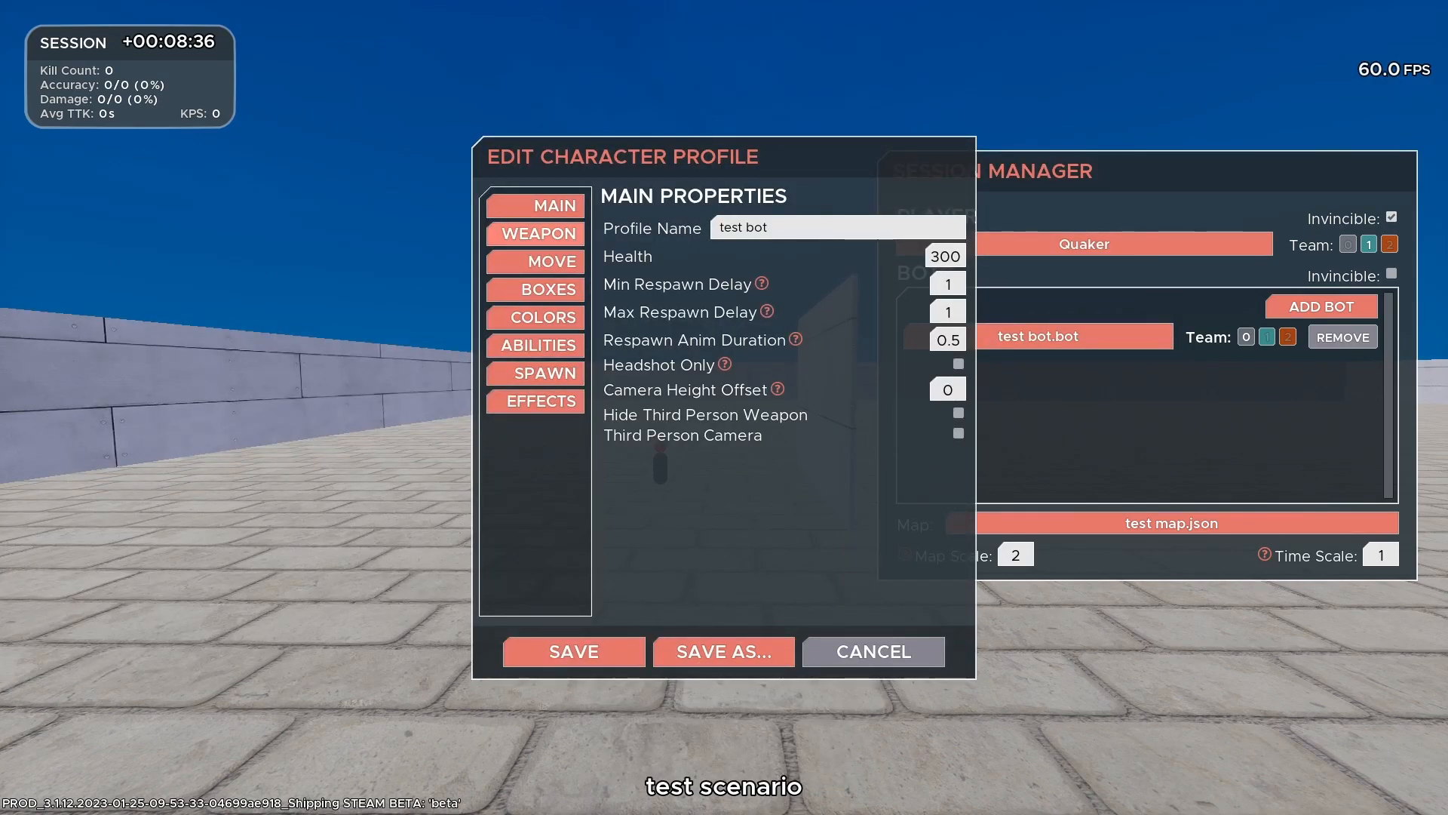
pyautogui.moveTo(962, 256); pyautogui.dragTo(930, 256)
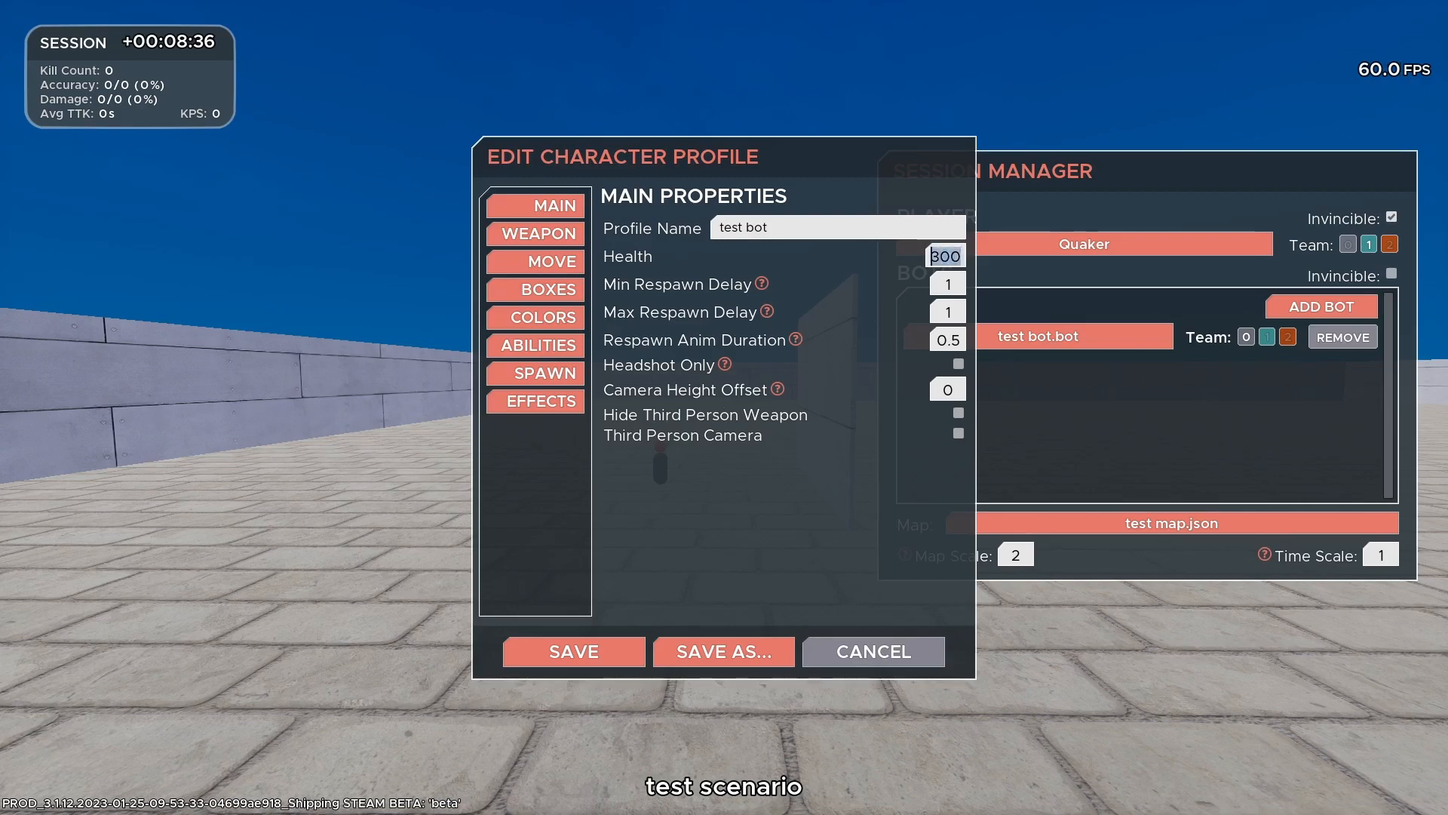
pyautogui.write('2000')
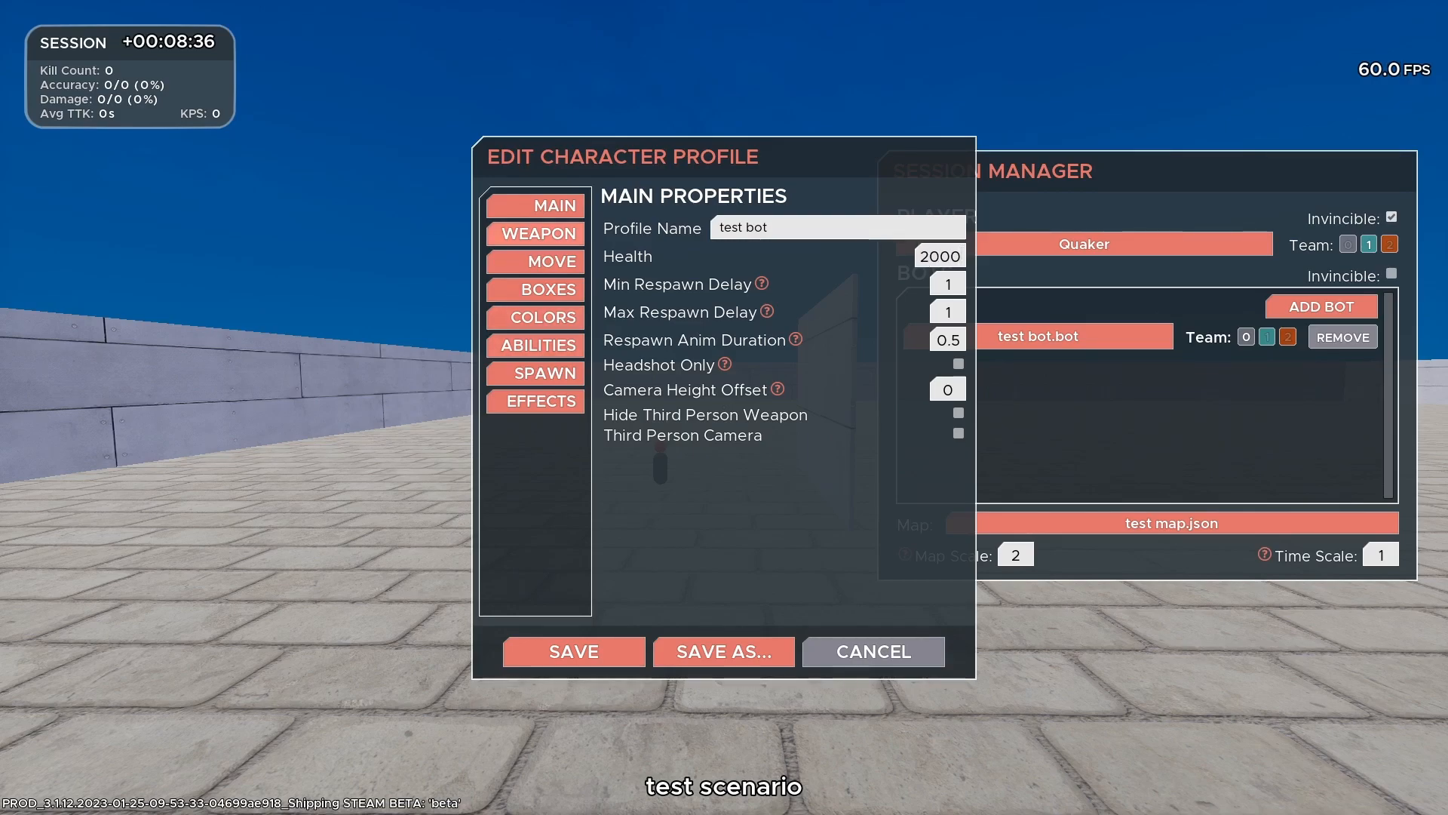
pyautogui.click(552, 261)
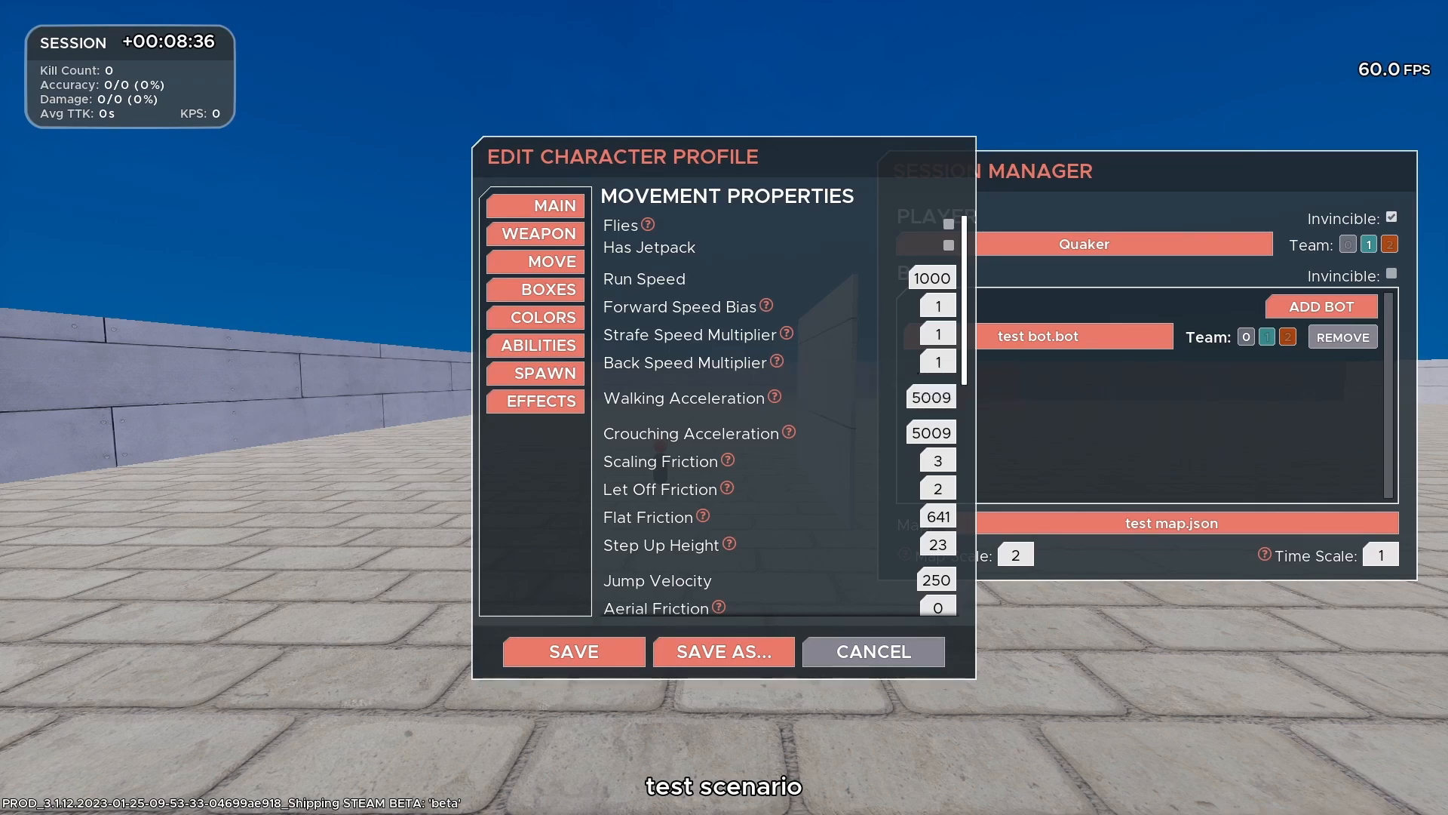
pyautogui.scroll(-5, 778, 415)
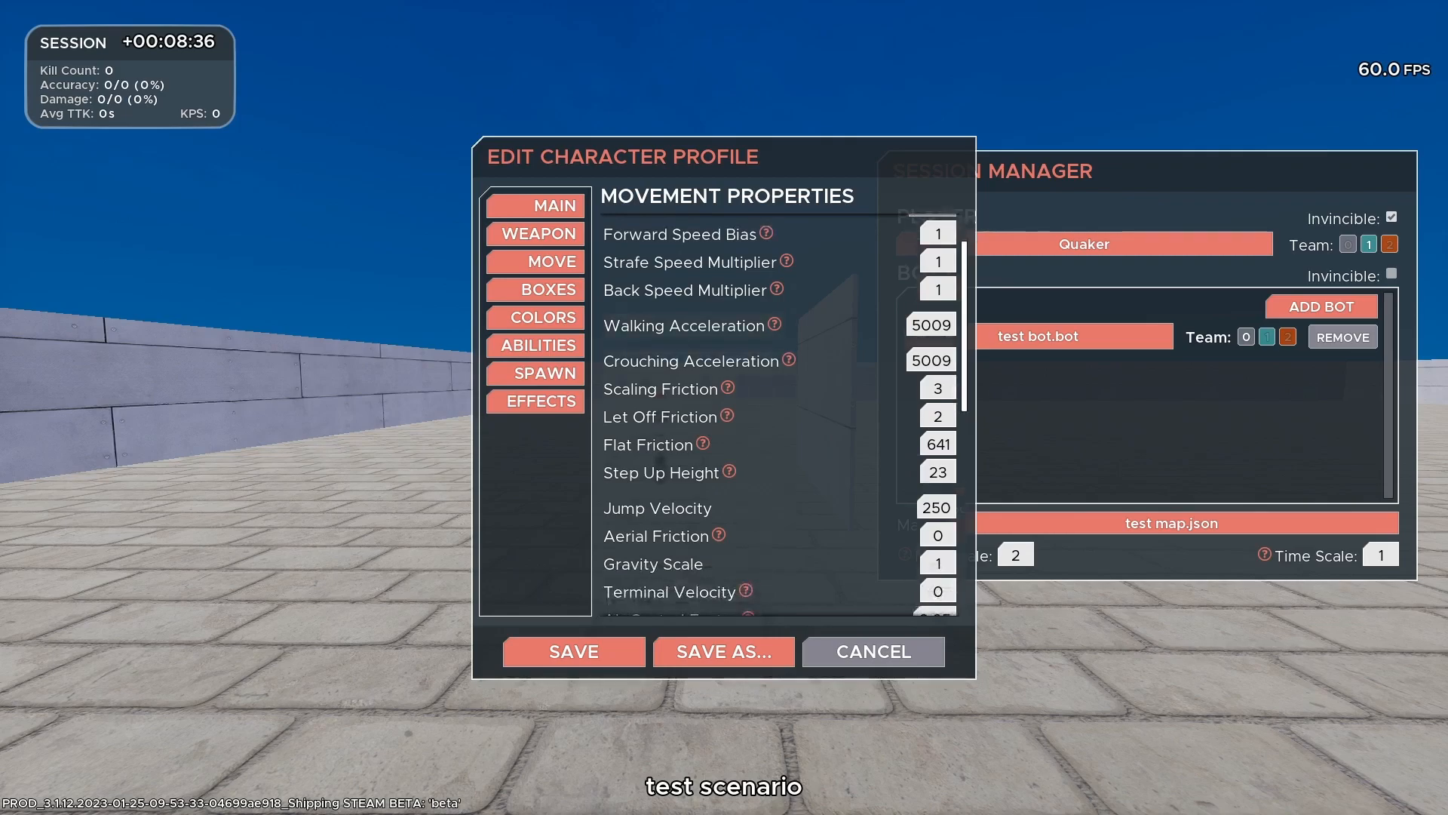
pyautogui.scroll(-3, 777, 415)
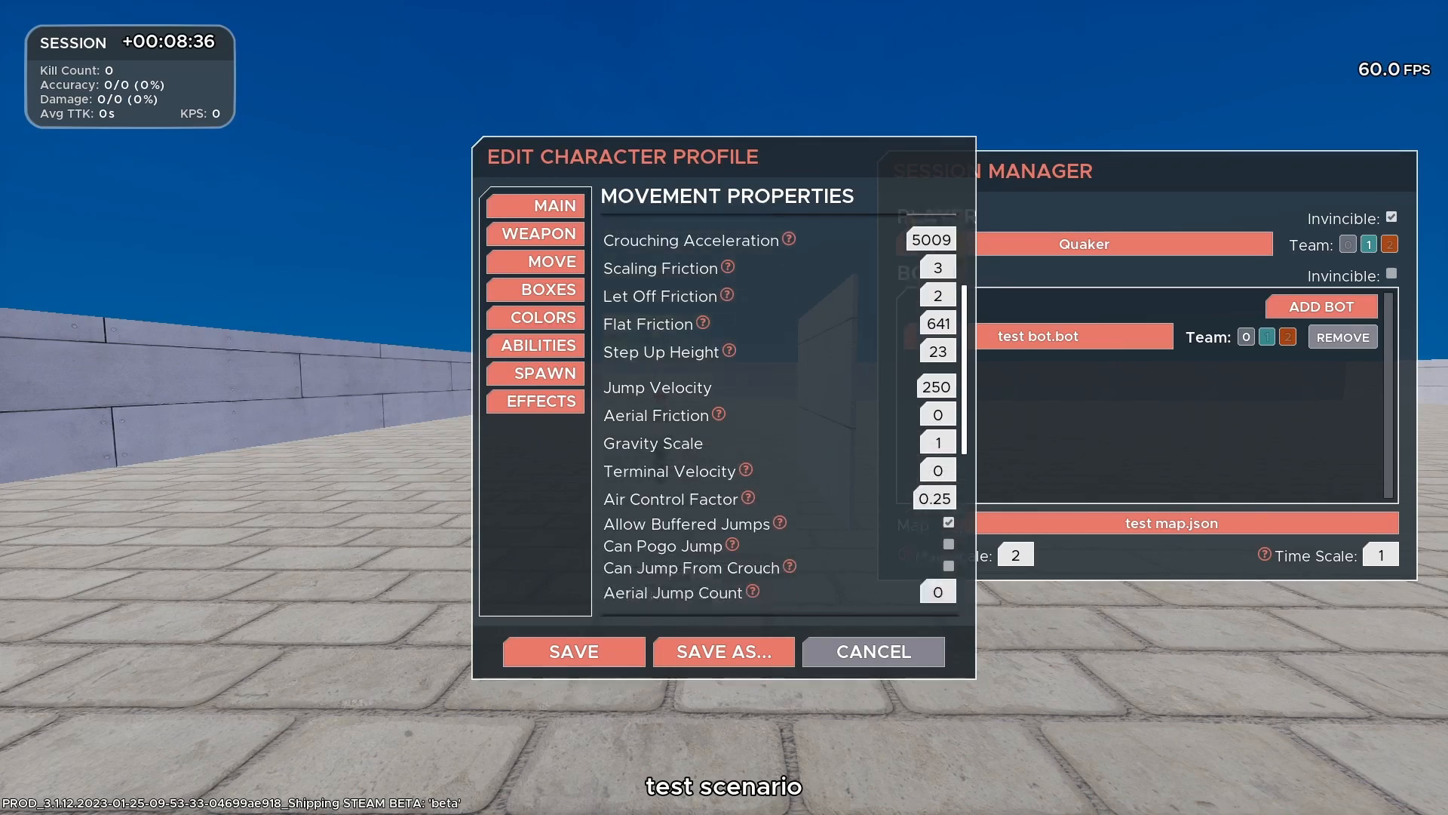
pyautogui.scroll(-4, 777, 415)
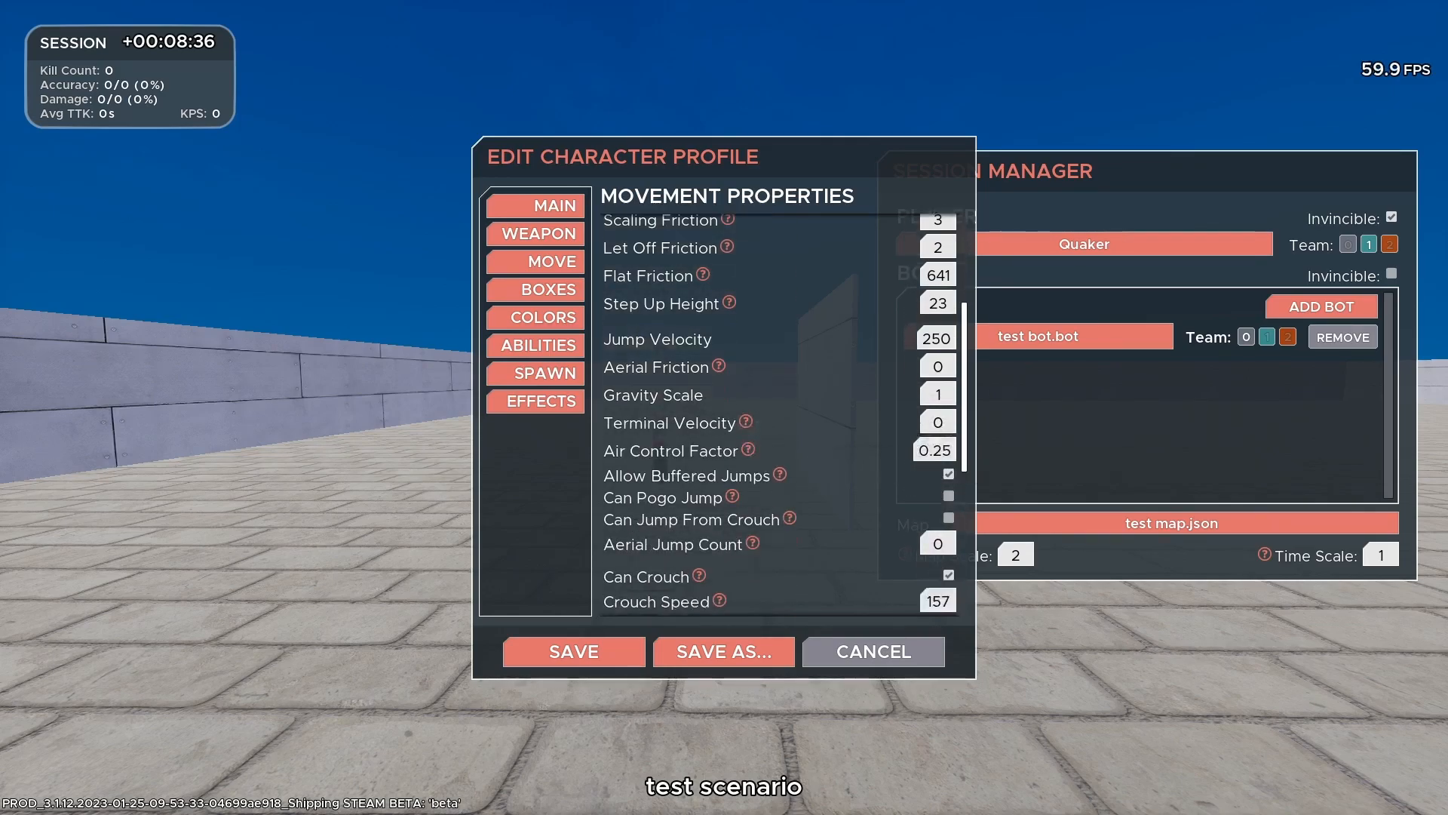
pyautogui.scroll(-6, 777, 415)
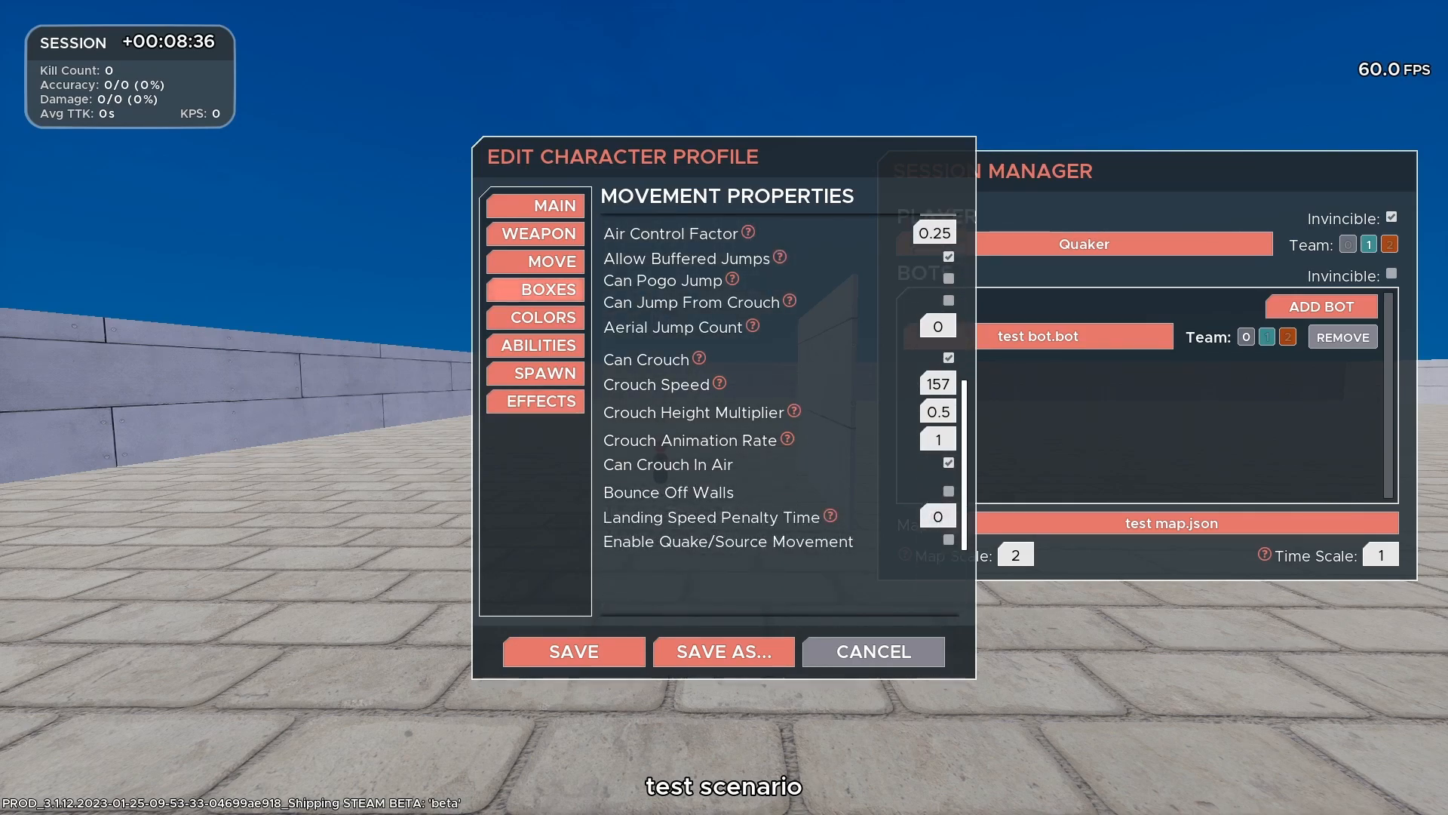
# Set the character's main bounding box to Spheroid with a radius of 50 and try to save the profile.
pyautogui.click(542, 290)
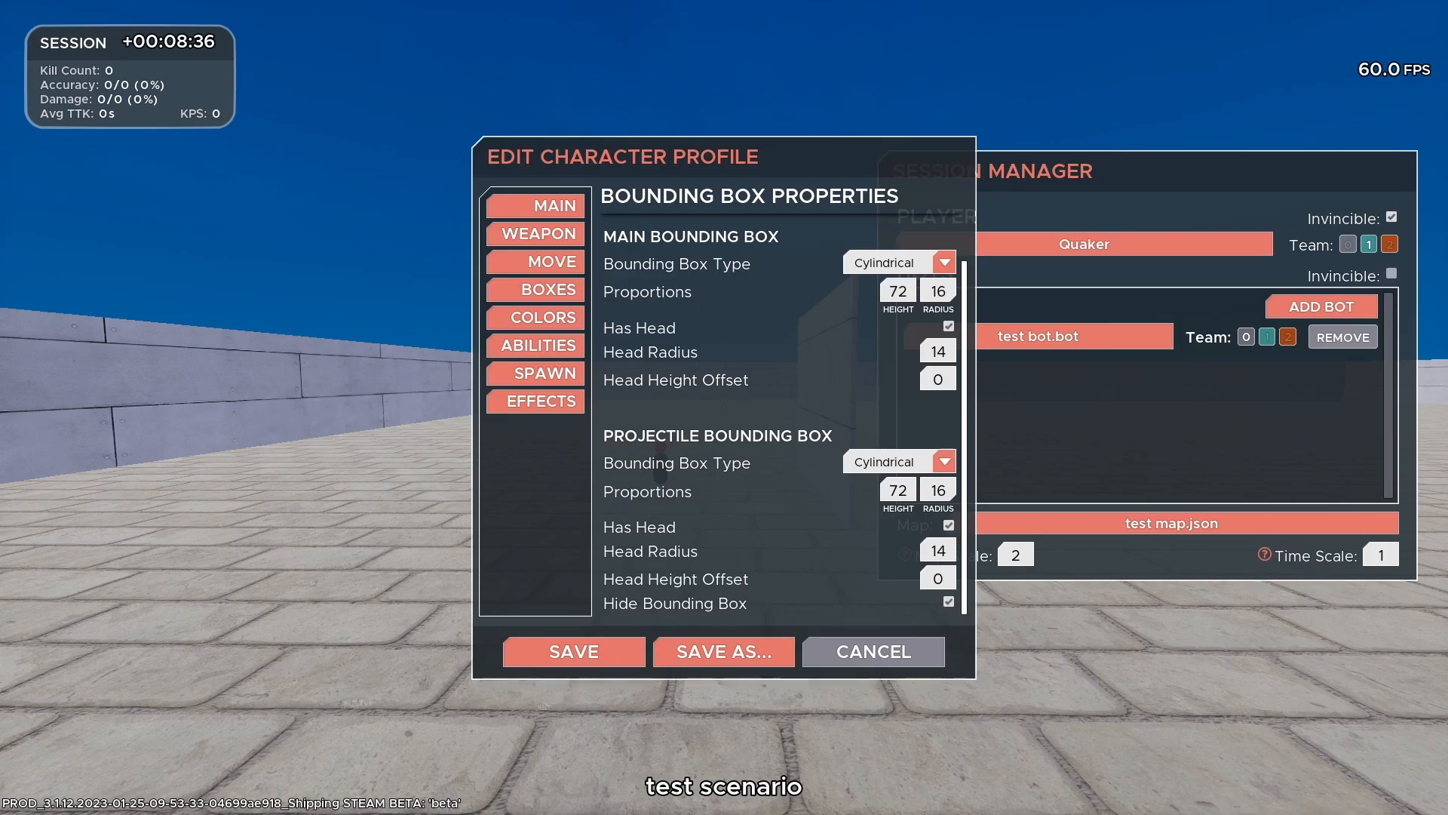
pyautogui.click(899, 263)
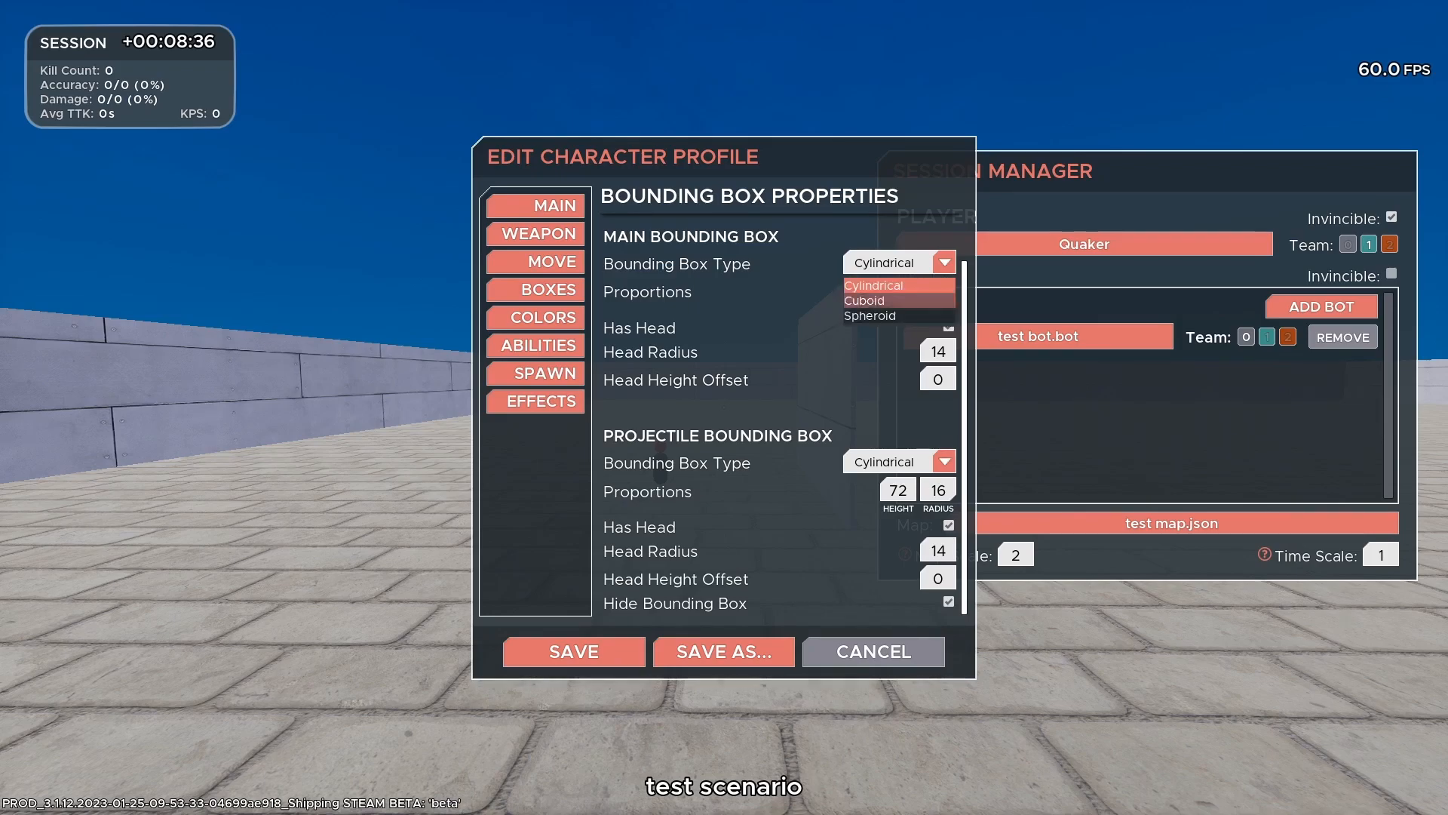
pyautogui.click(899, 316)
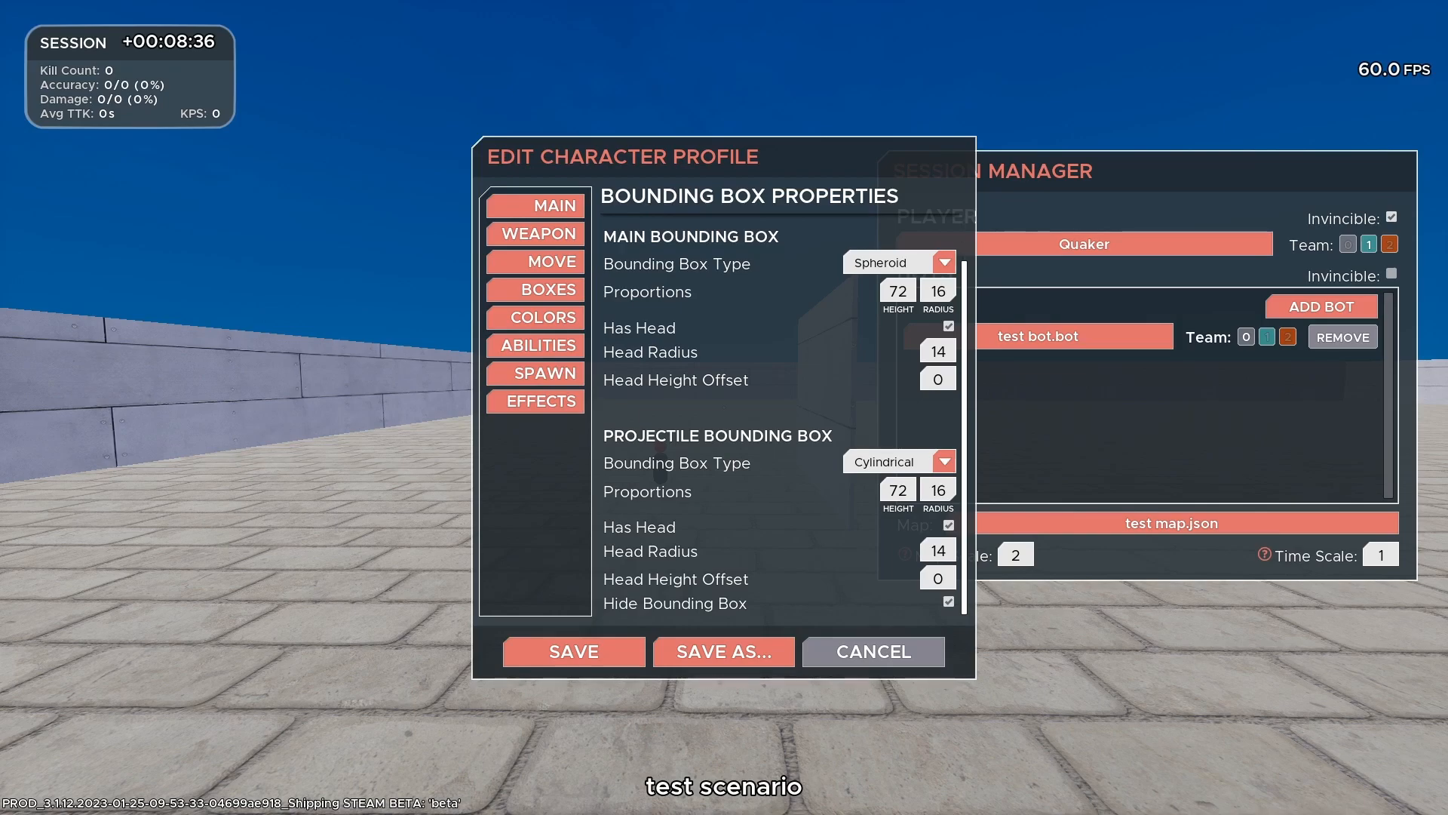
pyautogui.write('5')
pyautogui.click(574, 651)
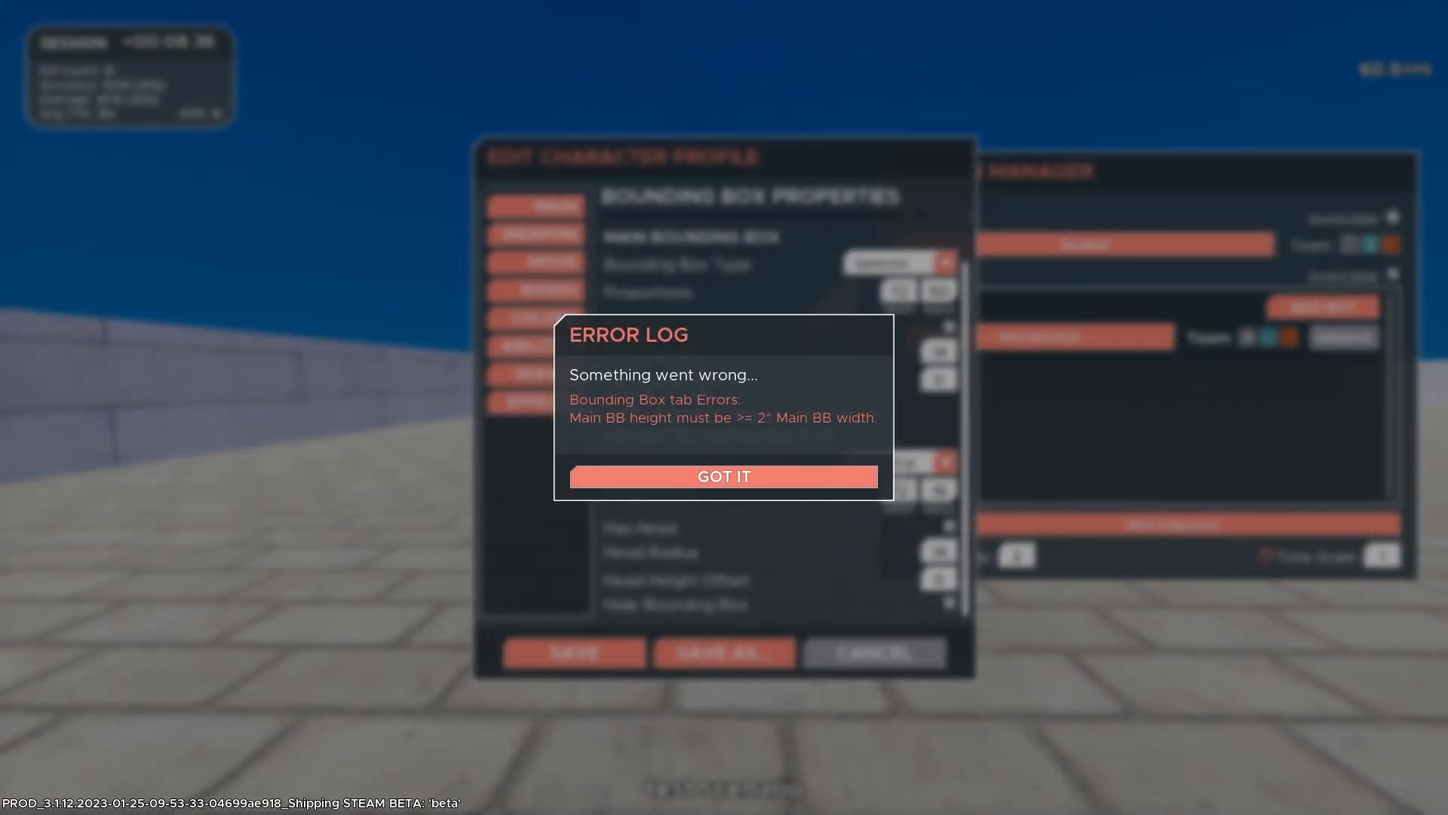
pyautogui.click(725, 476)
# Set the projectile bounding box type to Spheroid and try again to save the profile.
pyautogui.click(898, 461)
pyautogui.click(890, 515)
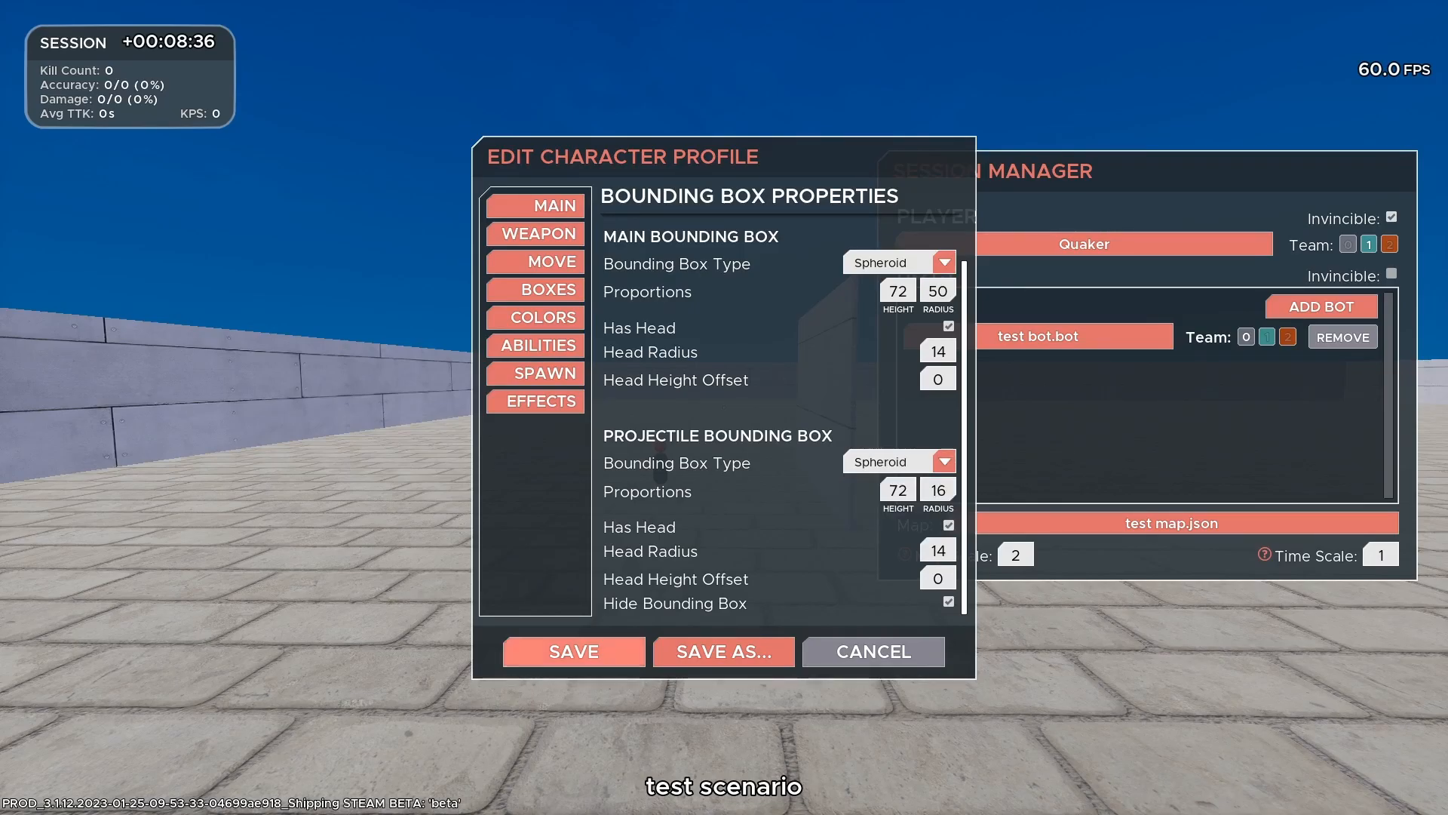
pyautogui.click(574, 651)
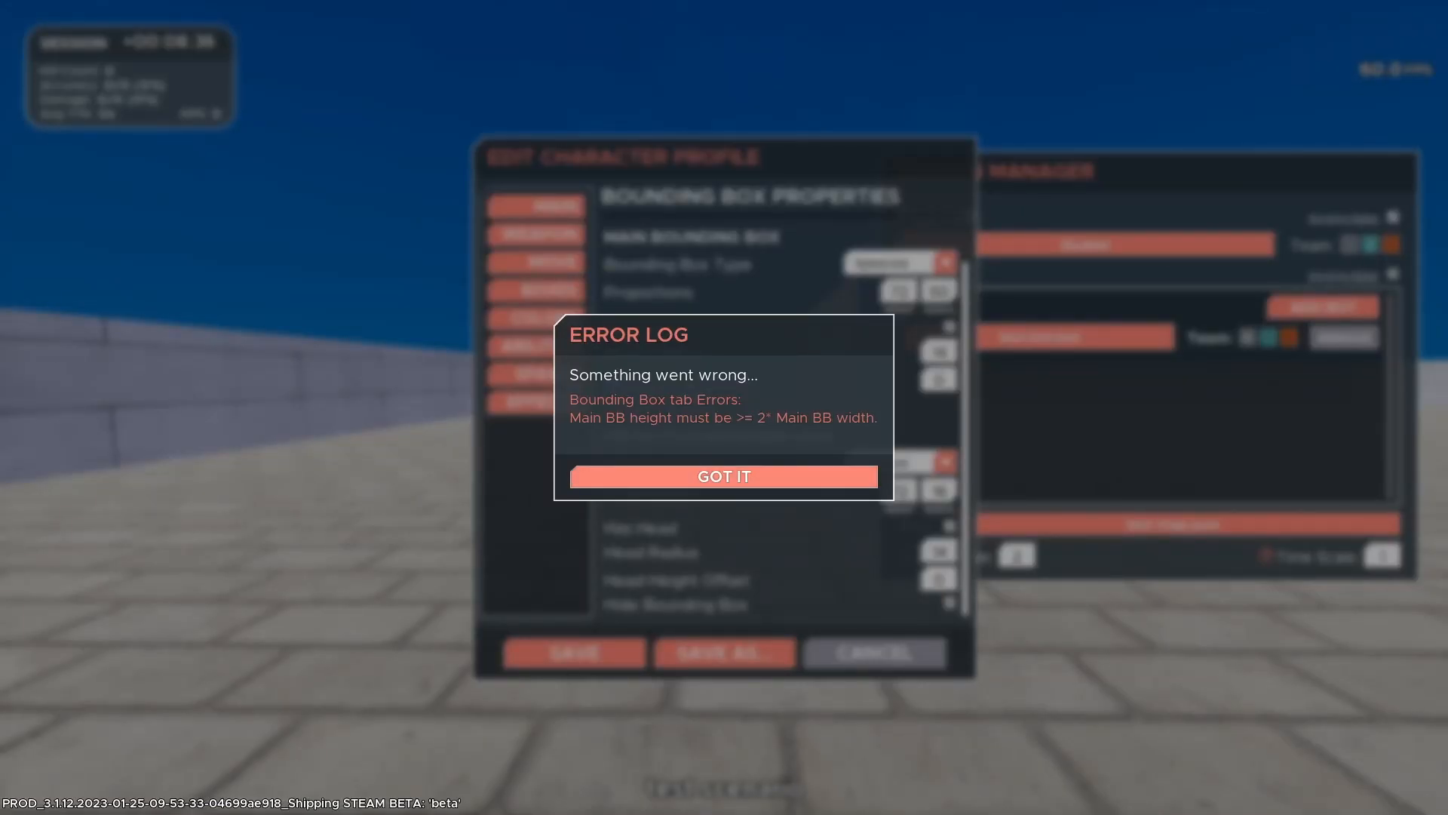
pyautogui.click(724, 476)
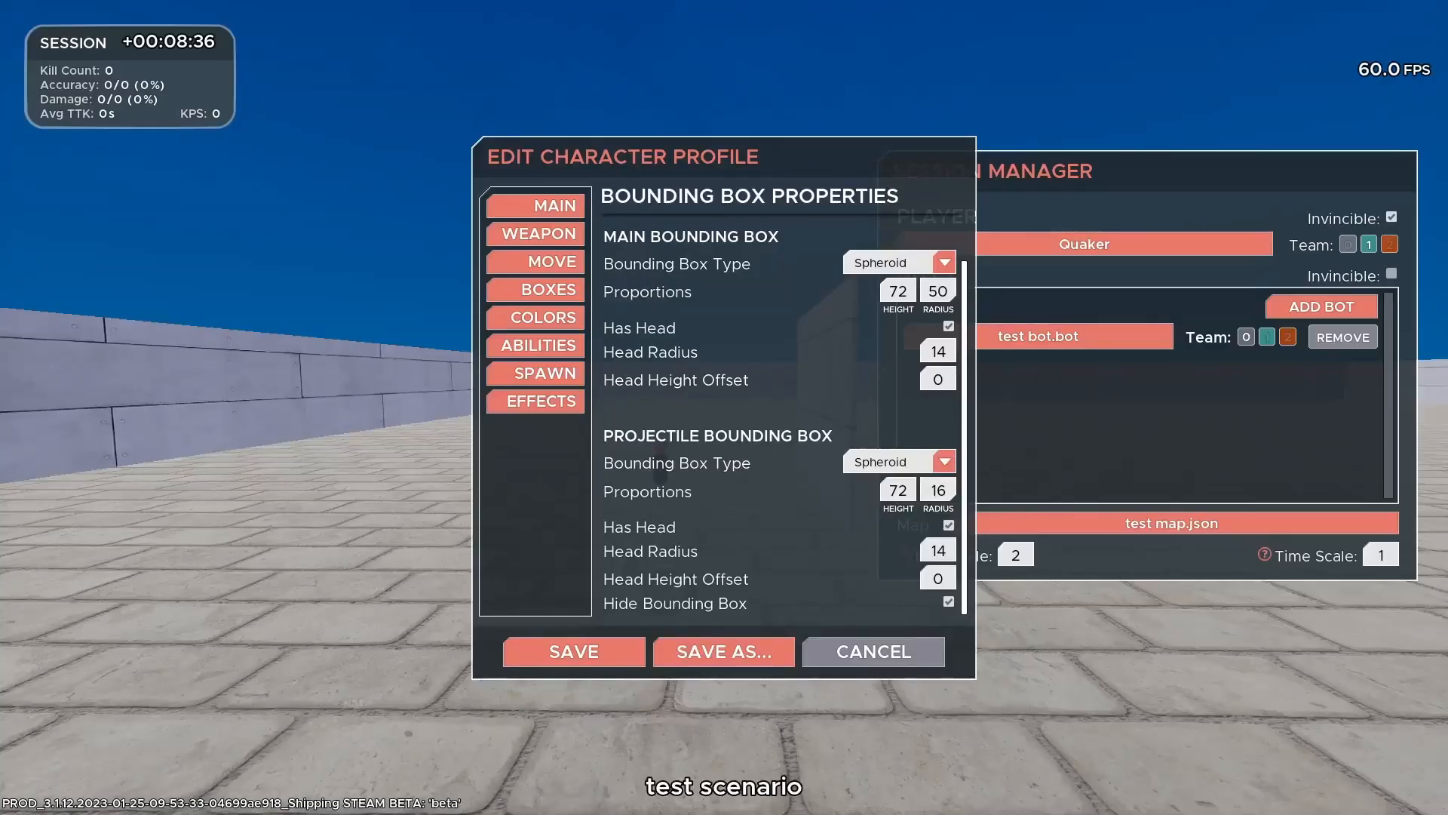
# Set the main bounding box height to 100 and save the character profile.
pyautogui.moveTo(909, 291); pyautogui.dragTo(889, 292)
pyautogui.write('100')
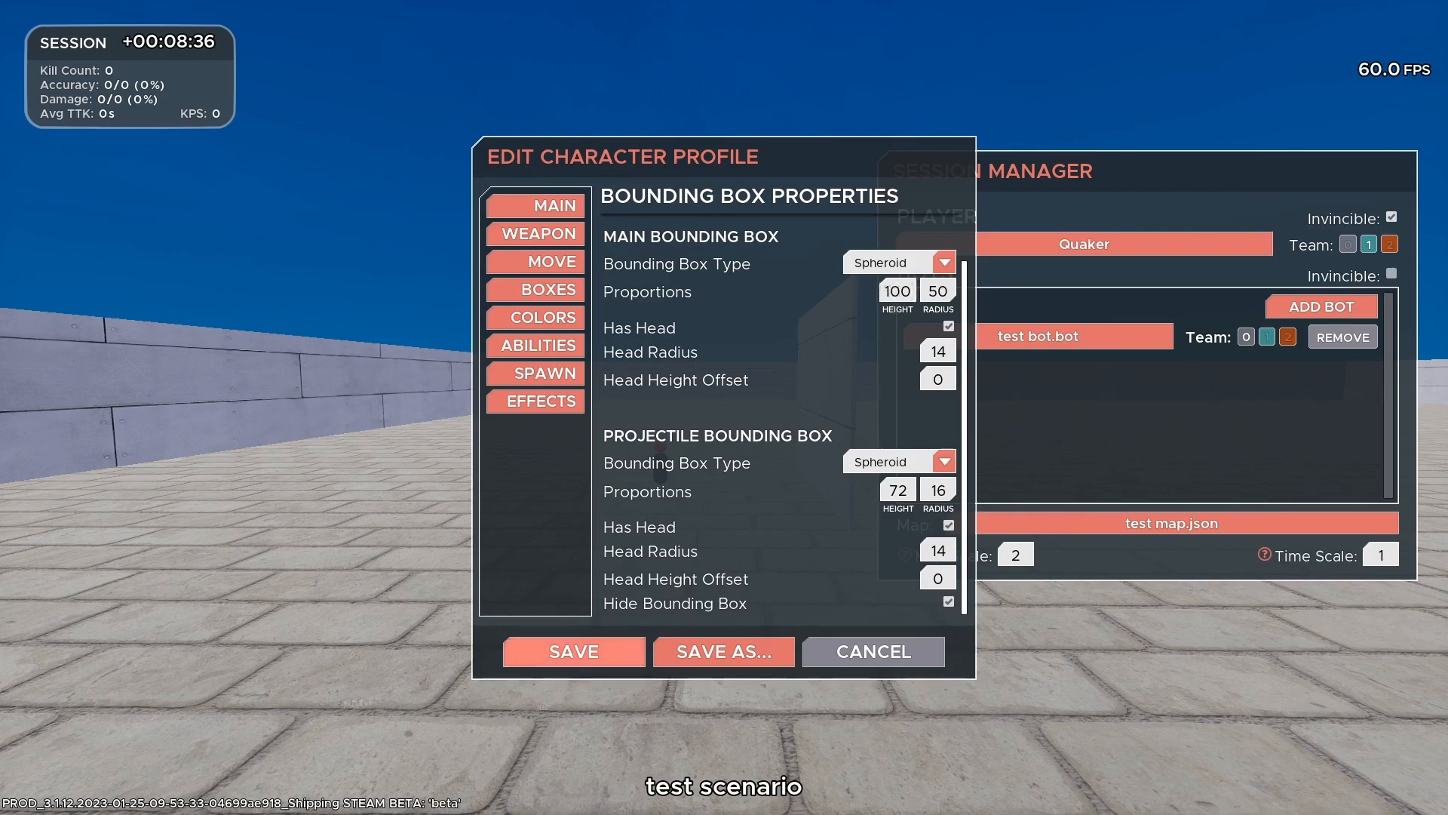
pyautogui.click(573, 651)
# Return to the game and move around to examine the bot's spheroid body and head.
pyautogui.press('Escape')
pyautogui.press('w')
pyautogui.press('a')
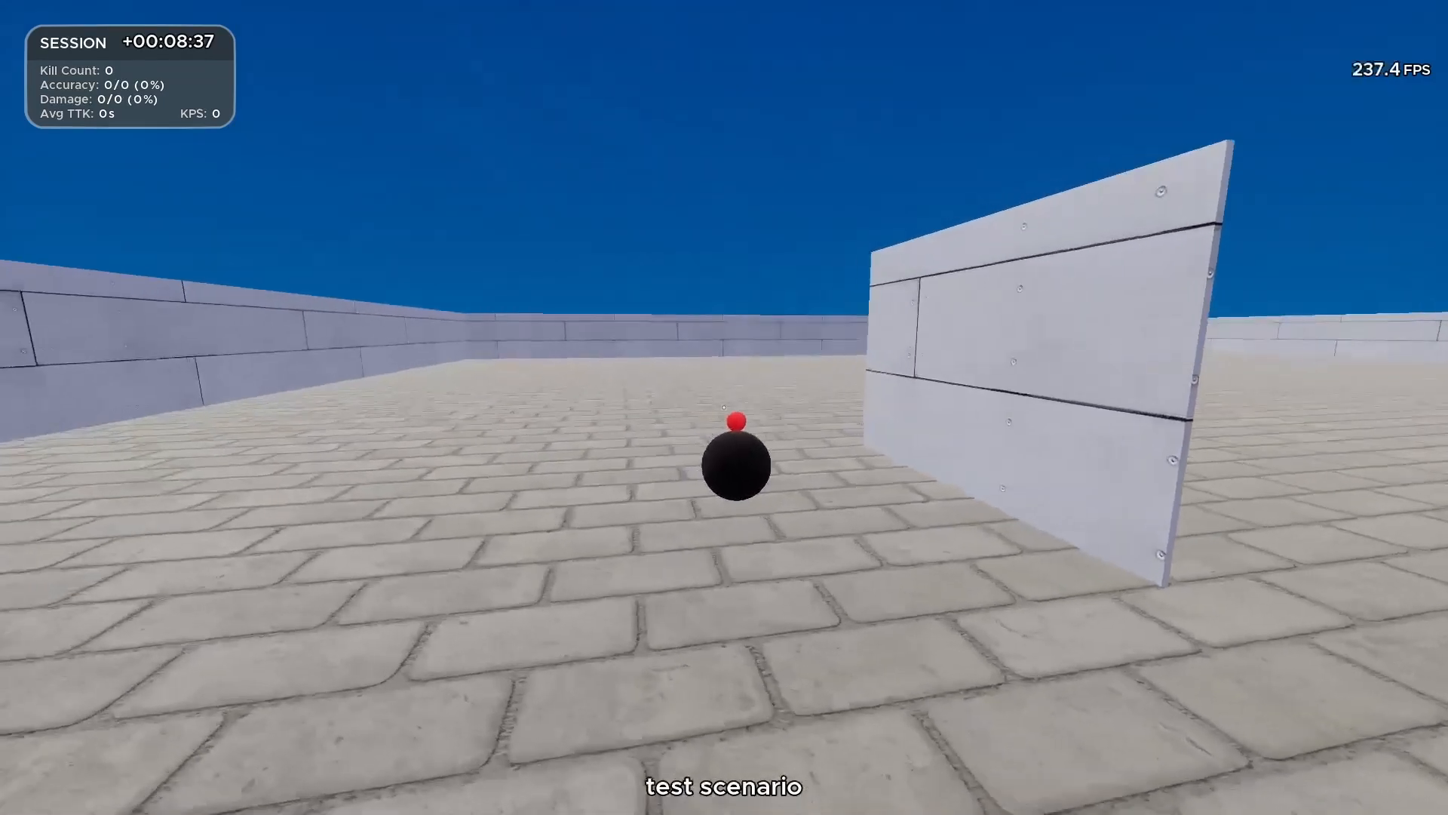
pyautogui.press('Escape')
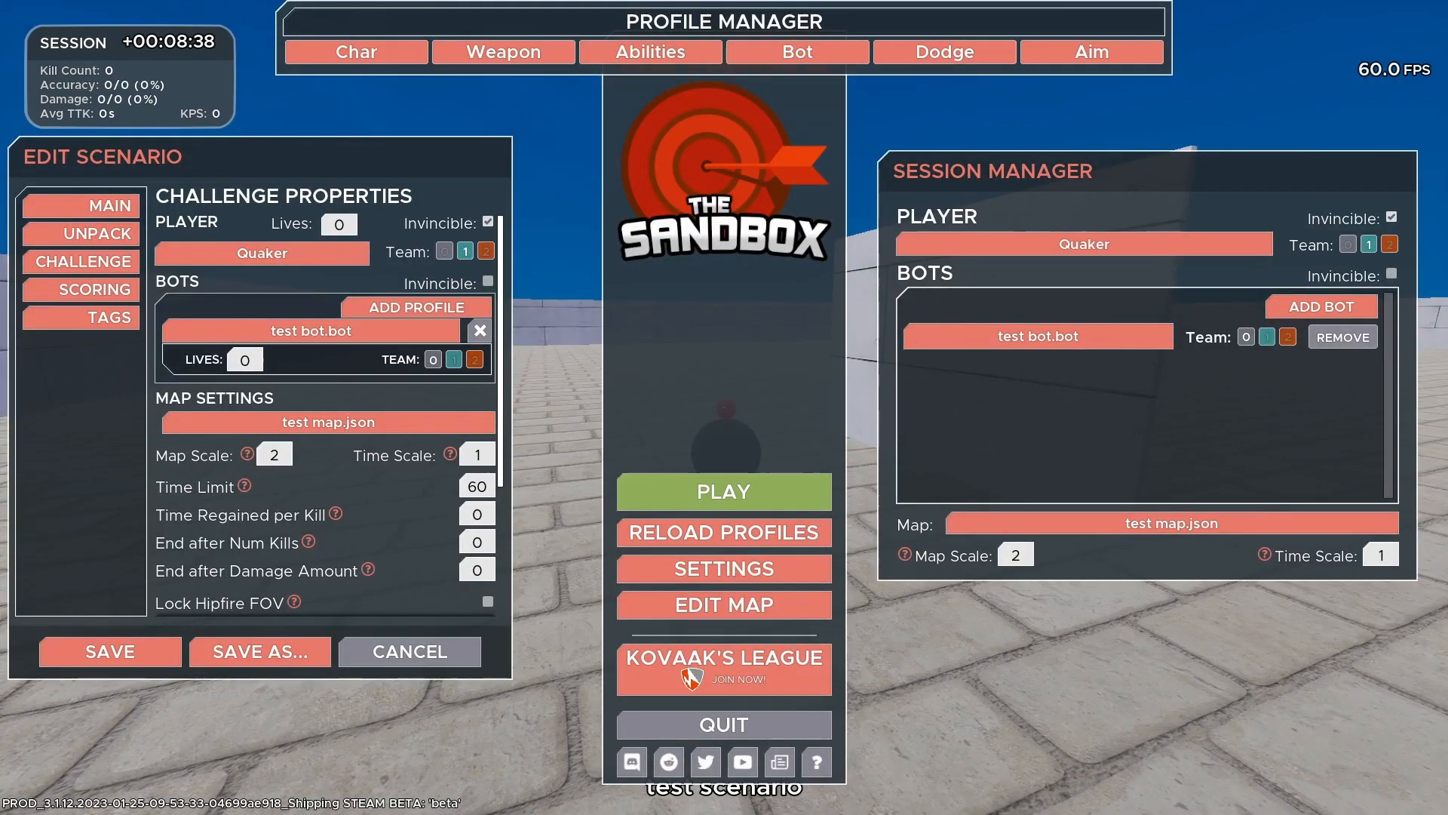
pyautogui.press('Escape')
pyautogui.press('Escape')
# Turn off Has Head for the test bot's main bounding box, save, and check the bot in play.
pyautogui.click(356, 51)
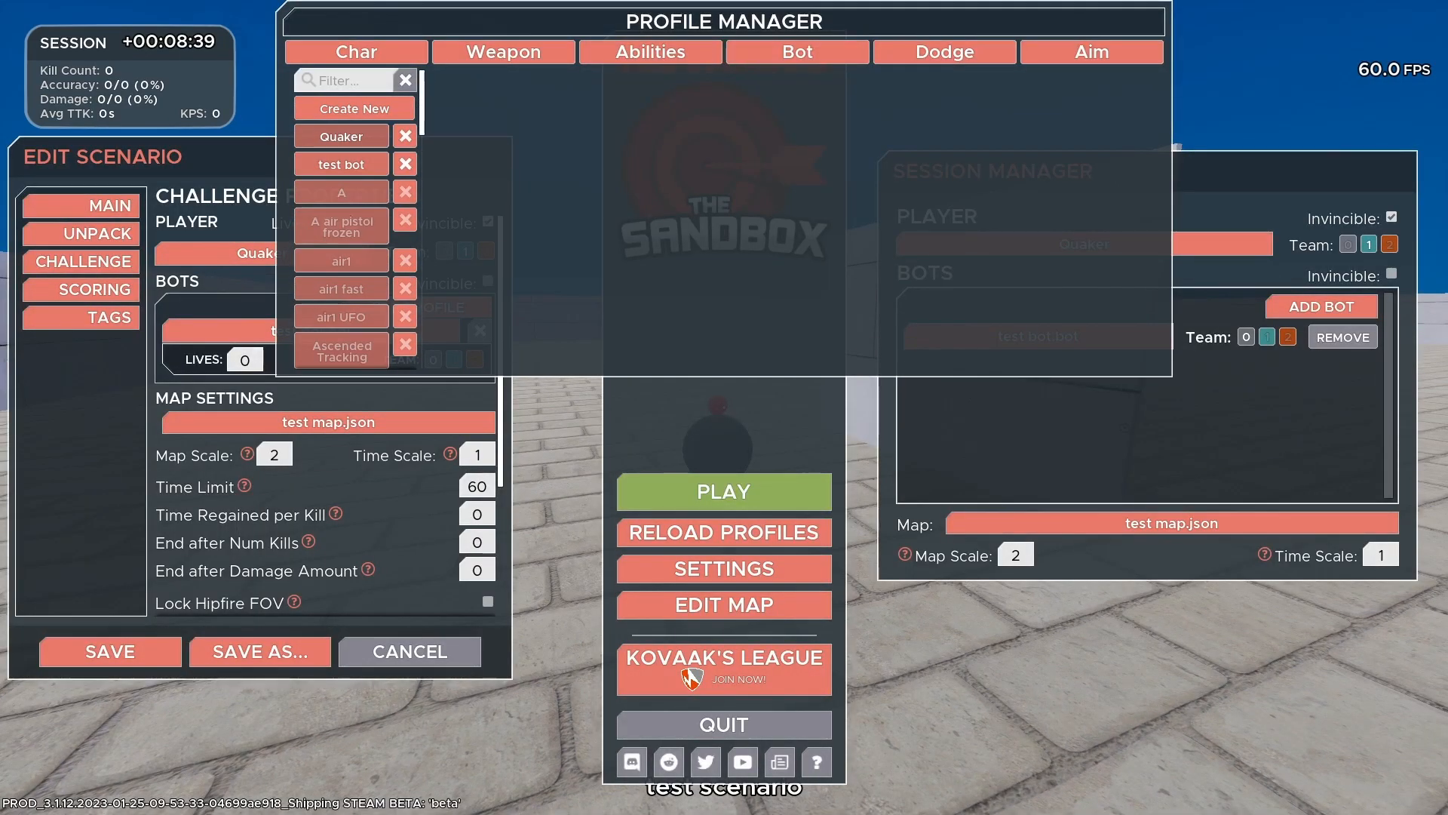
pyautogui.click(341, 163)
pyautogui.click(538, 289)
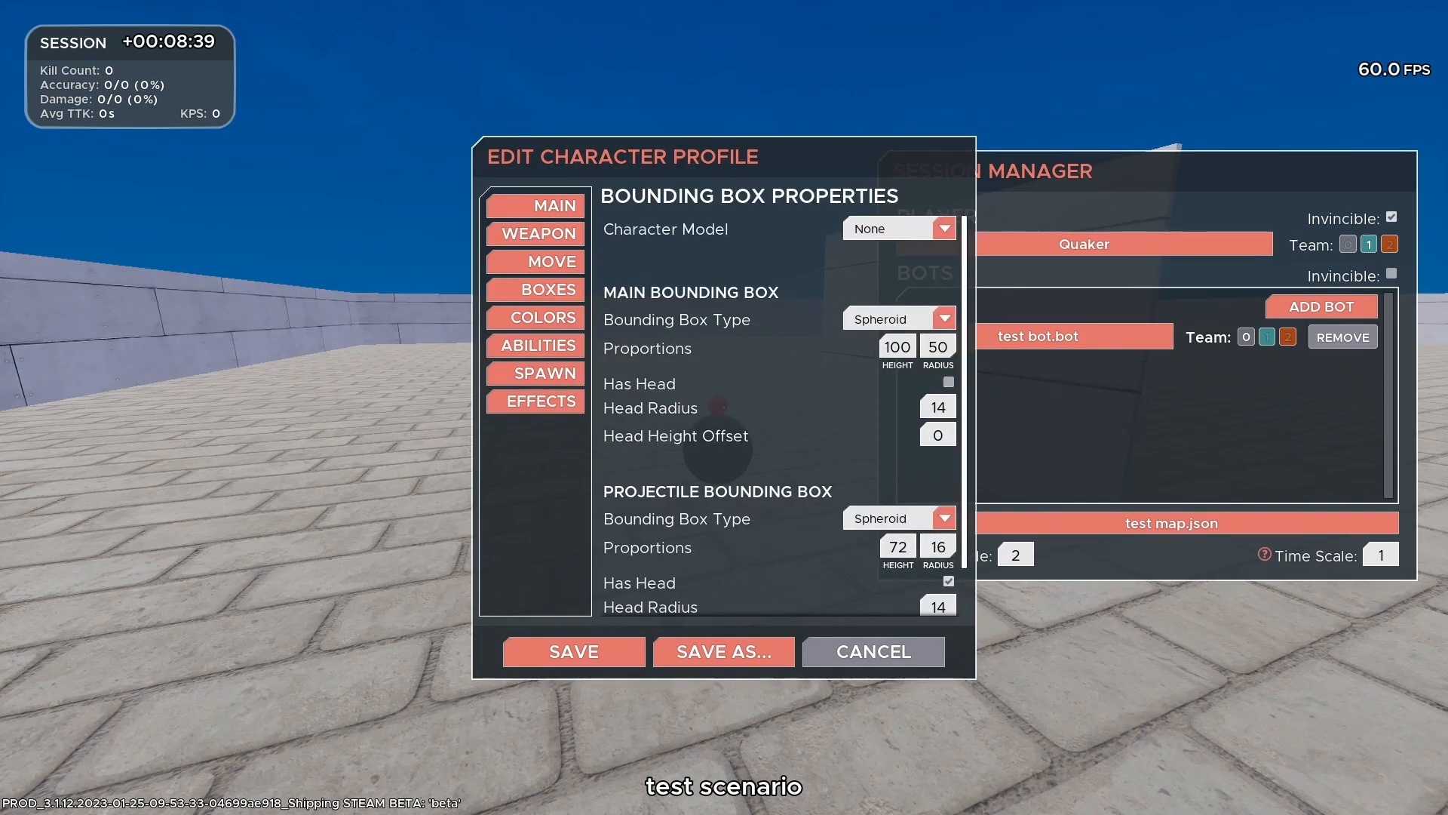
pyautogui.click(574, 651)
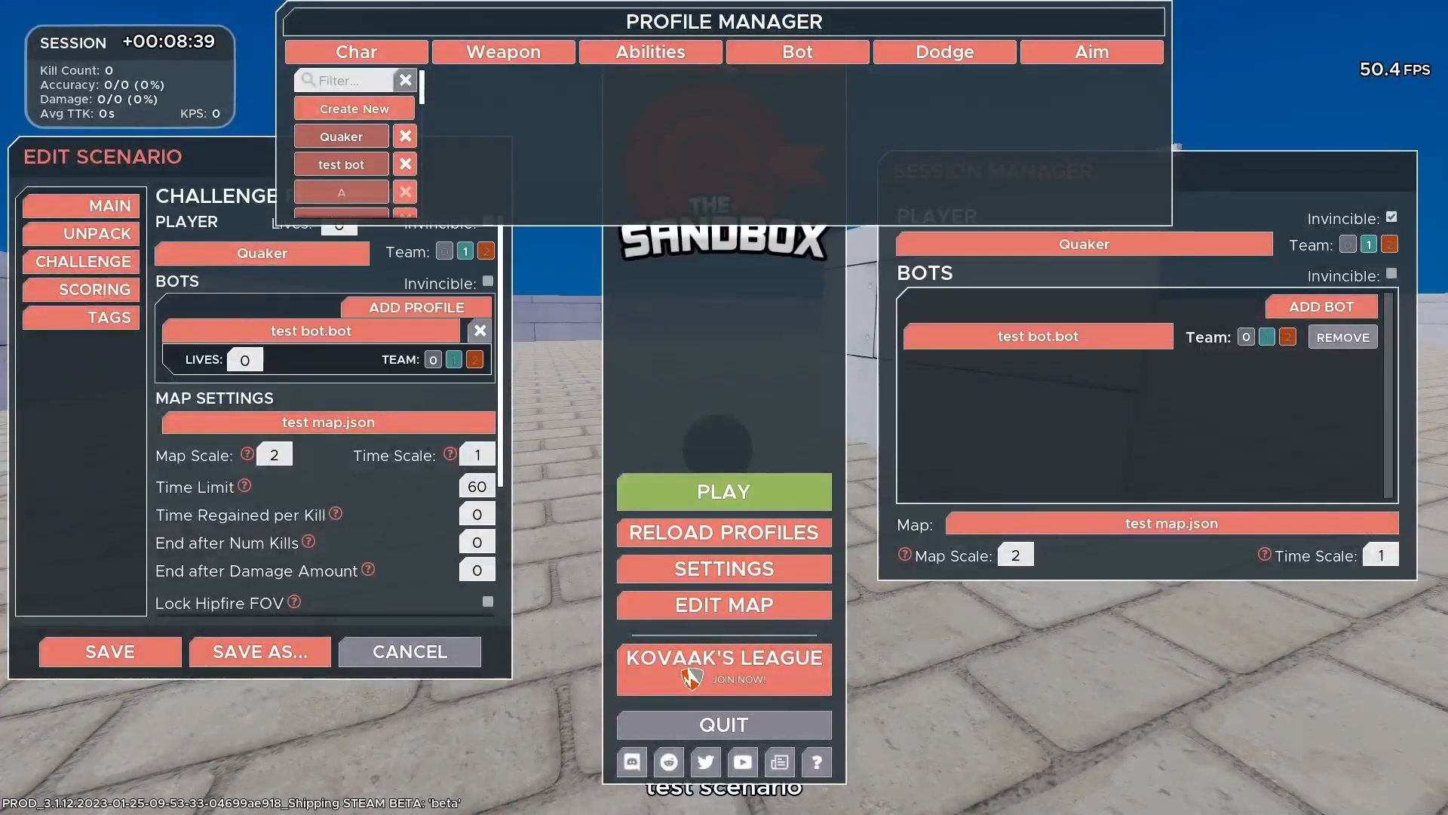
pyautogui.press('Escape')
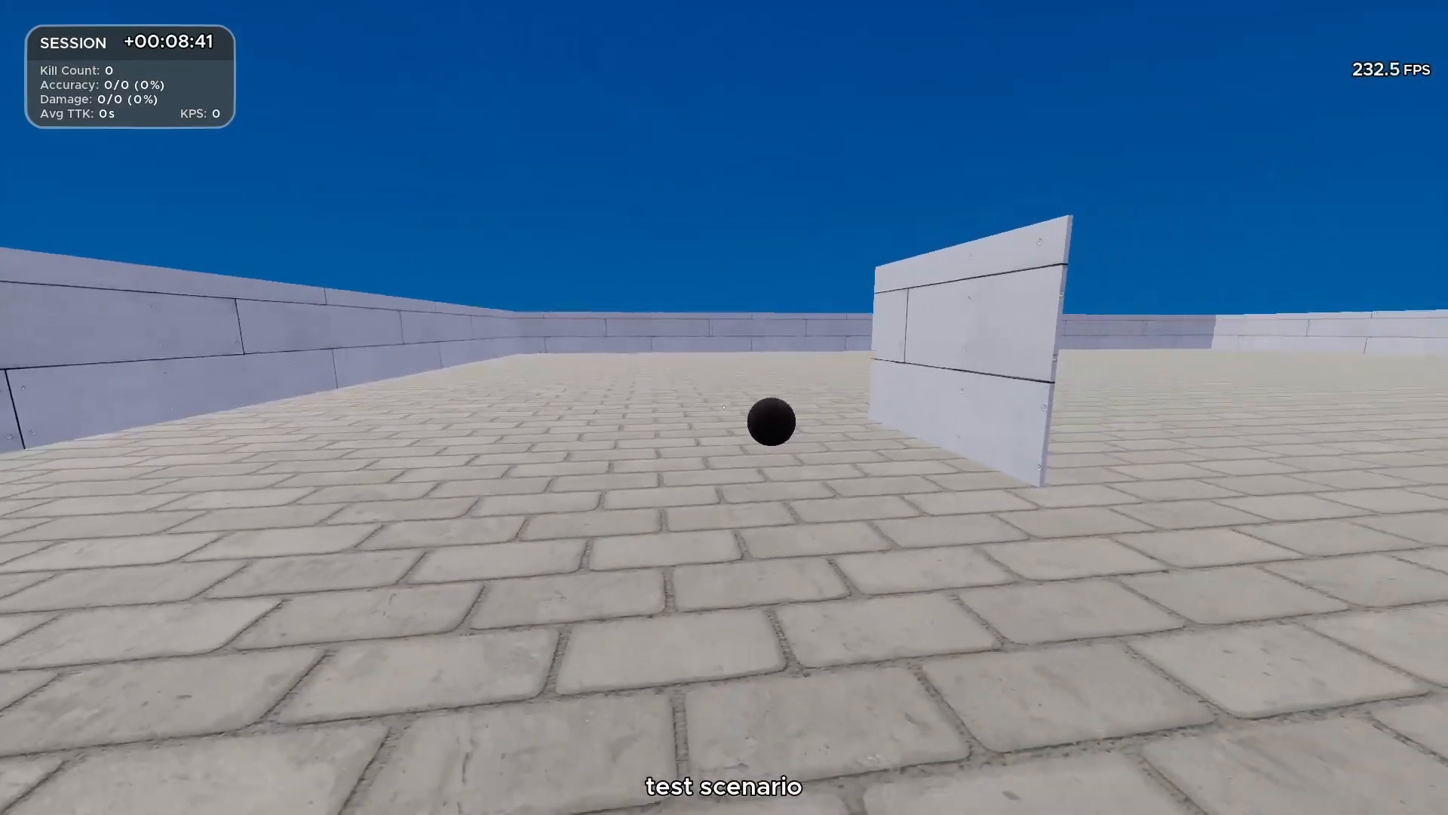
pyautogui.press('Escape')
# Change the test bot character's main bounding box type to Cylindrical.
pyautogui.moveTo(356, 52)
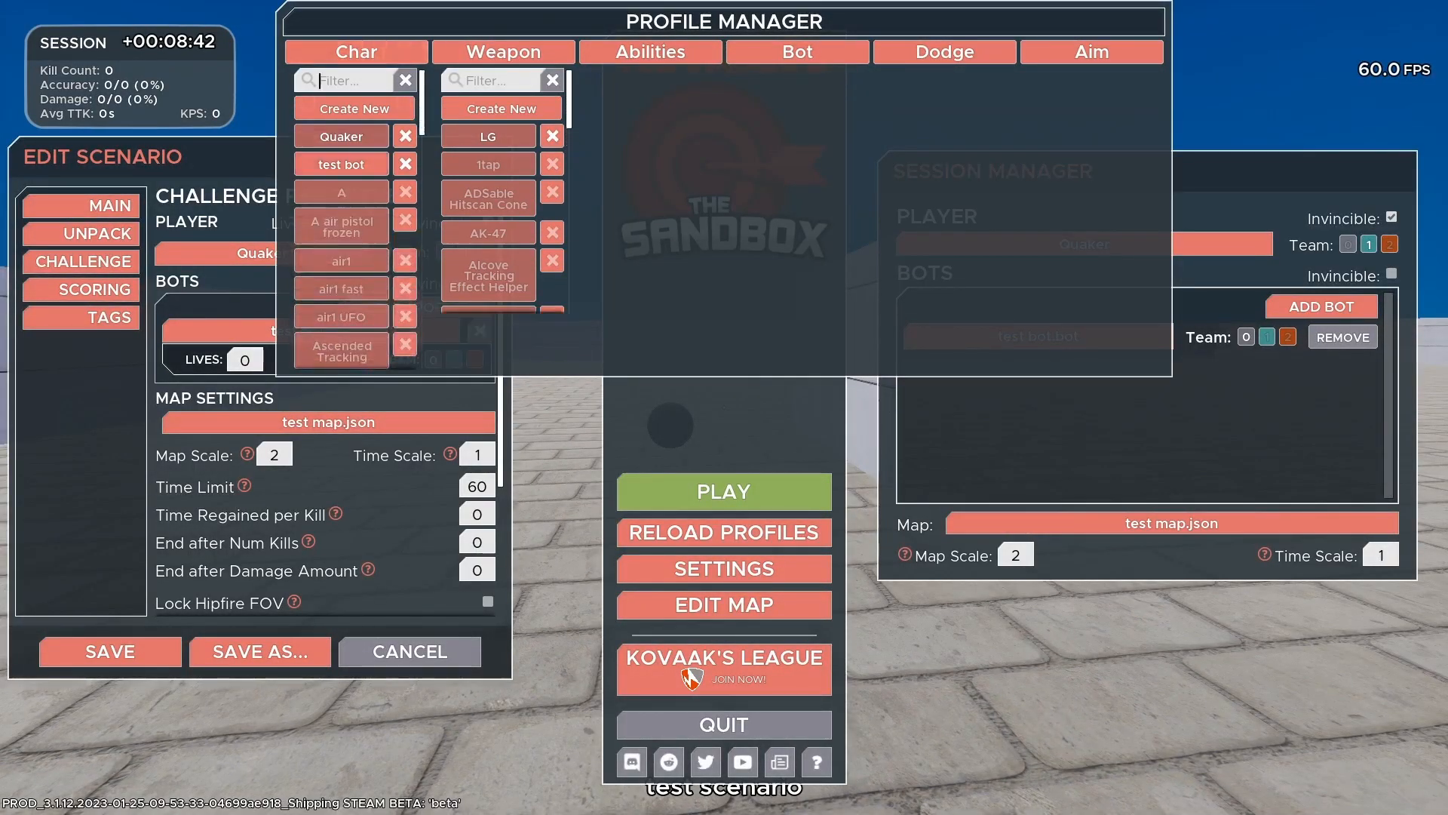
pyautogui.click(341, 163)
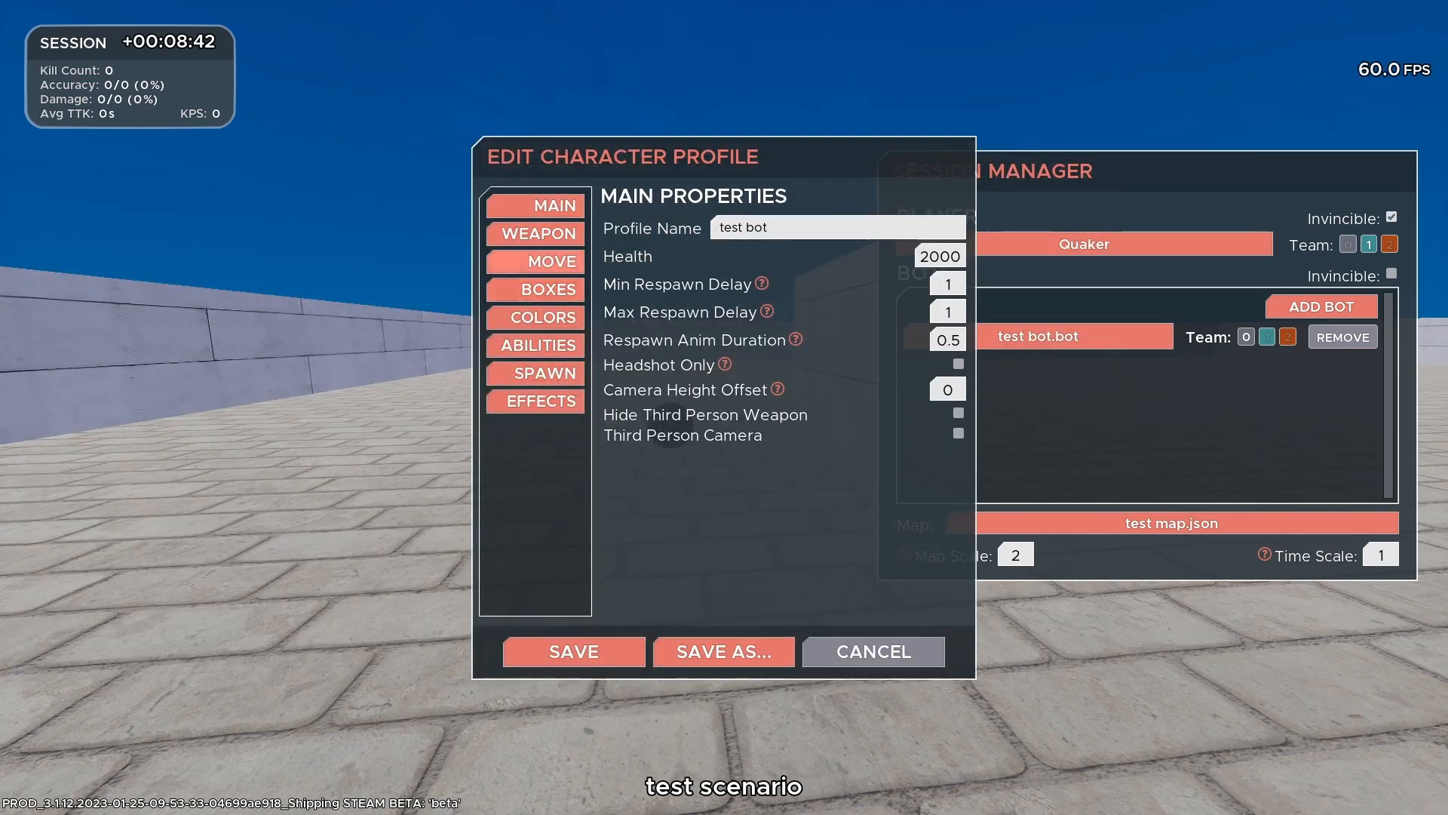
pyautogui.click(544, 289)
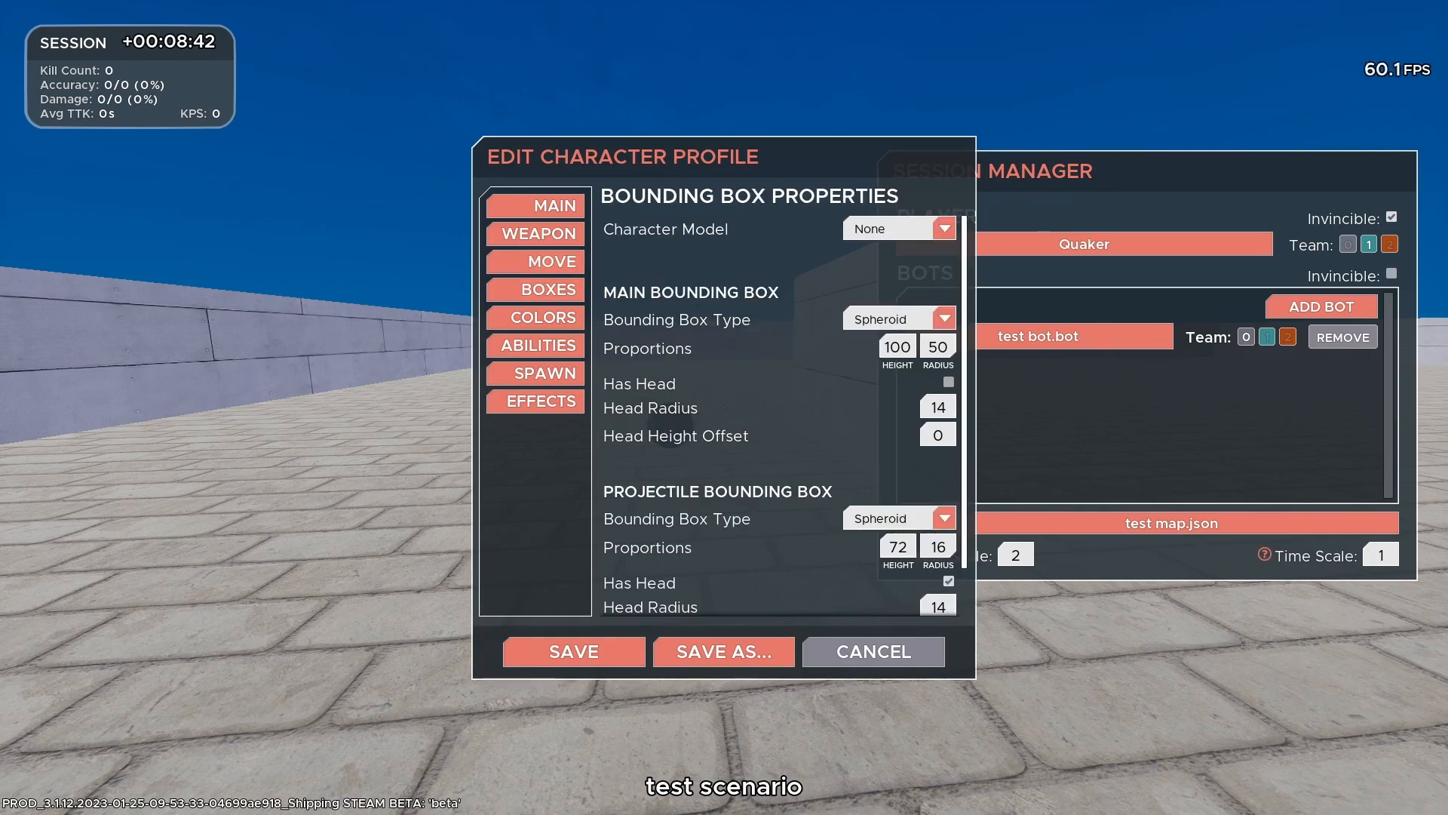
pyautogui.click(898, 319)
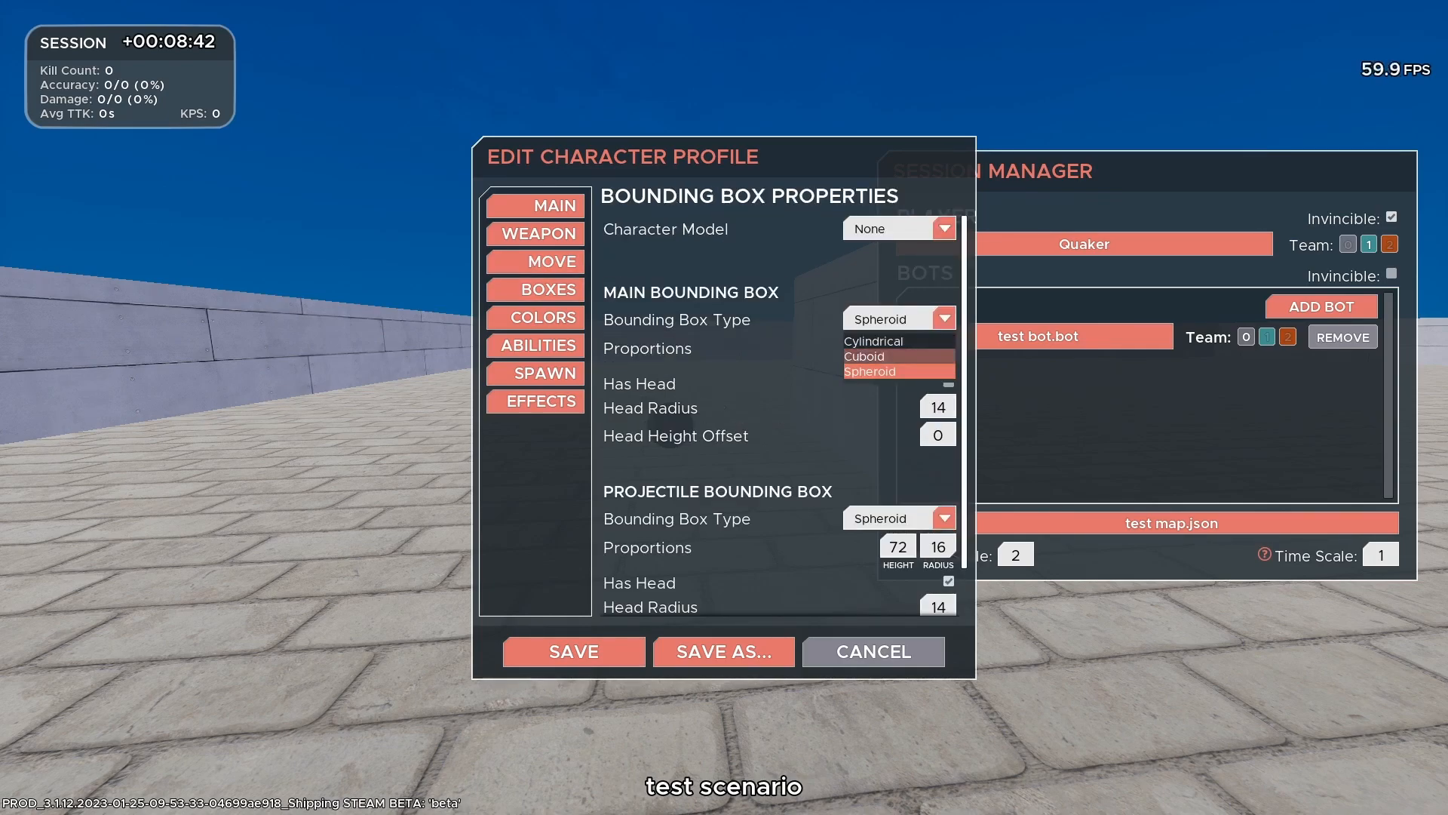
pyautogui.click(898, 341)
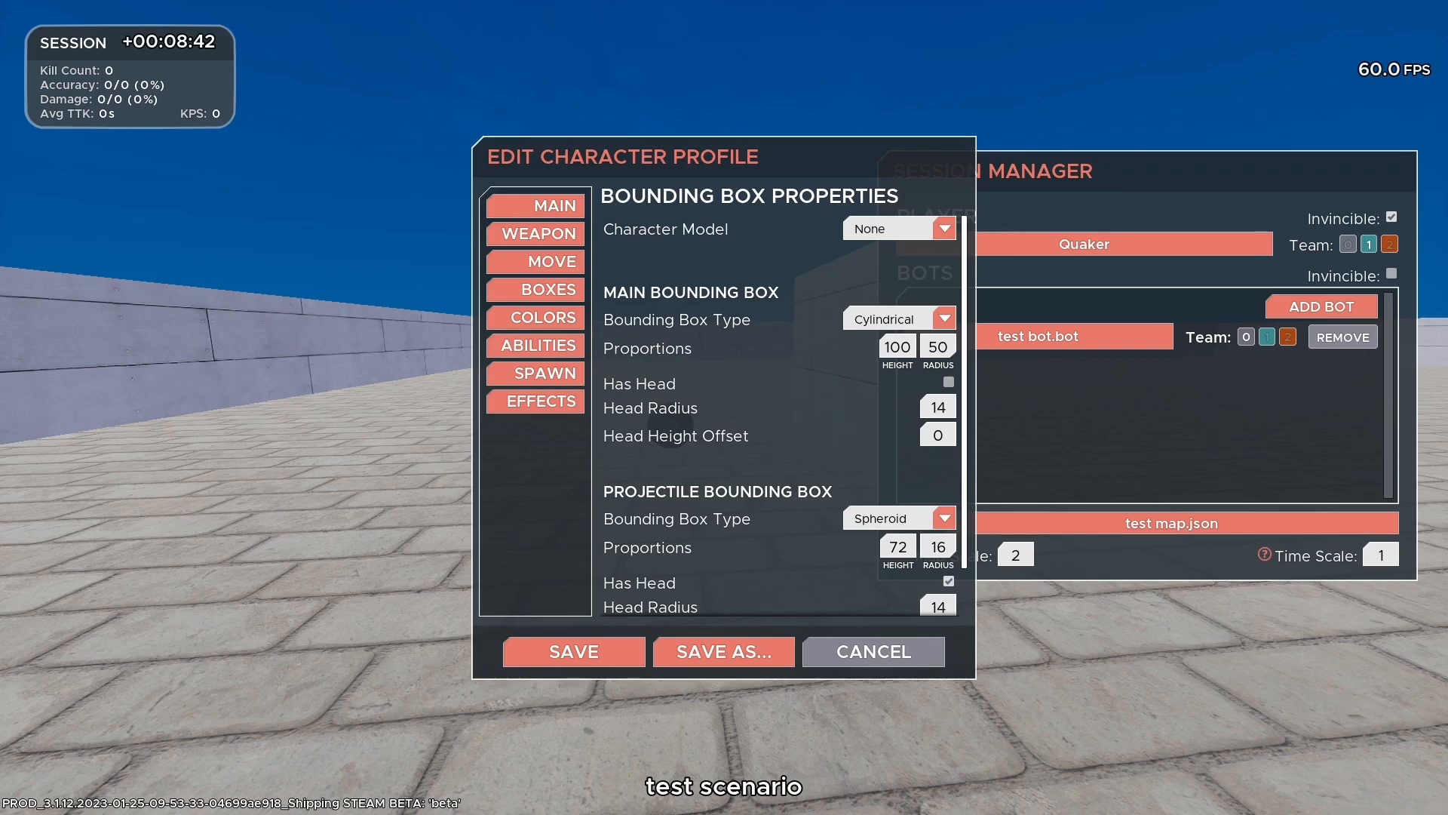
# Save the cylindrical box type, set the test bot's main bounding box height to 400, save again, and check the bot in play.
pyautogui.click(573, 652)
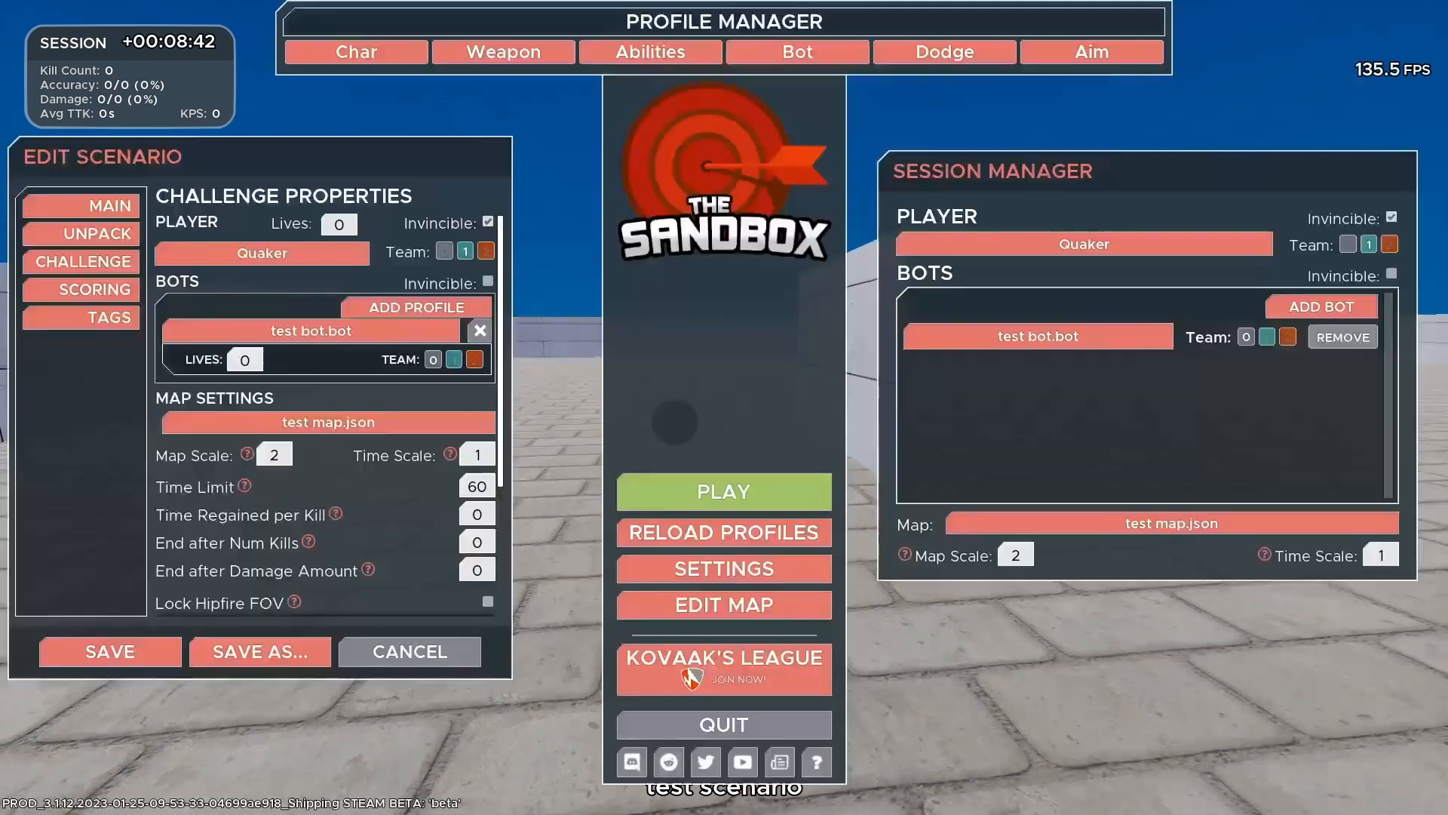
pyautogui.click(503, 51)
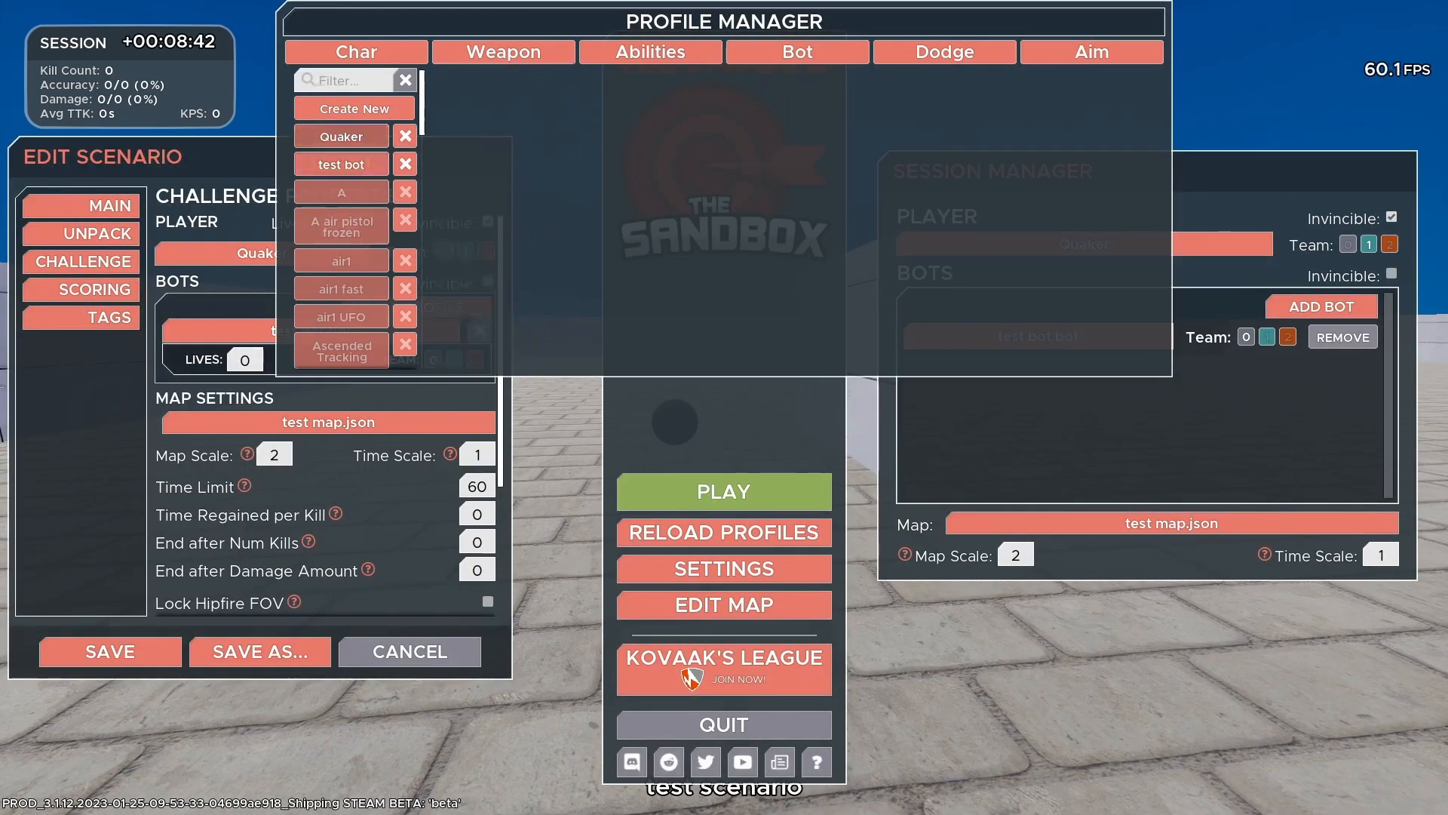
pyautogui.click(341, 164)
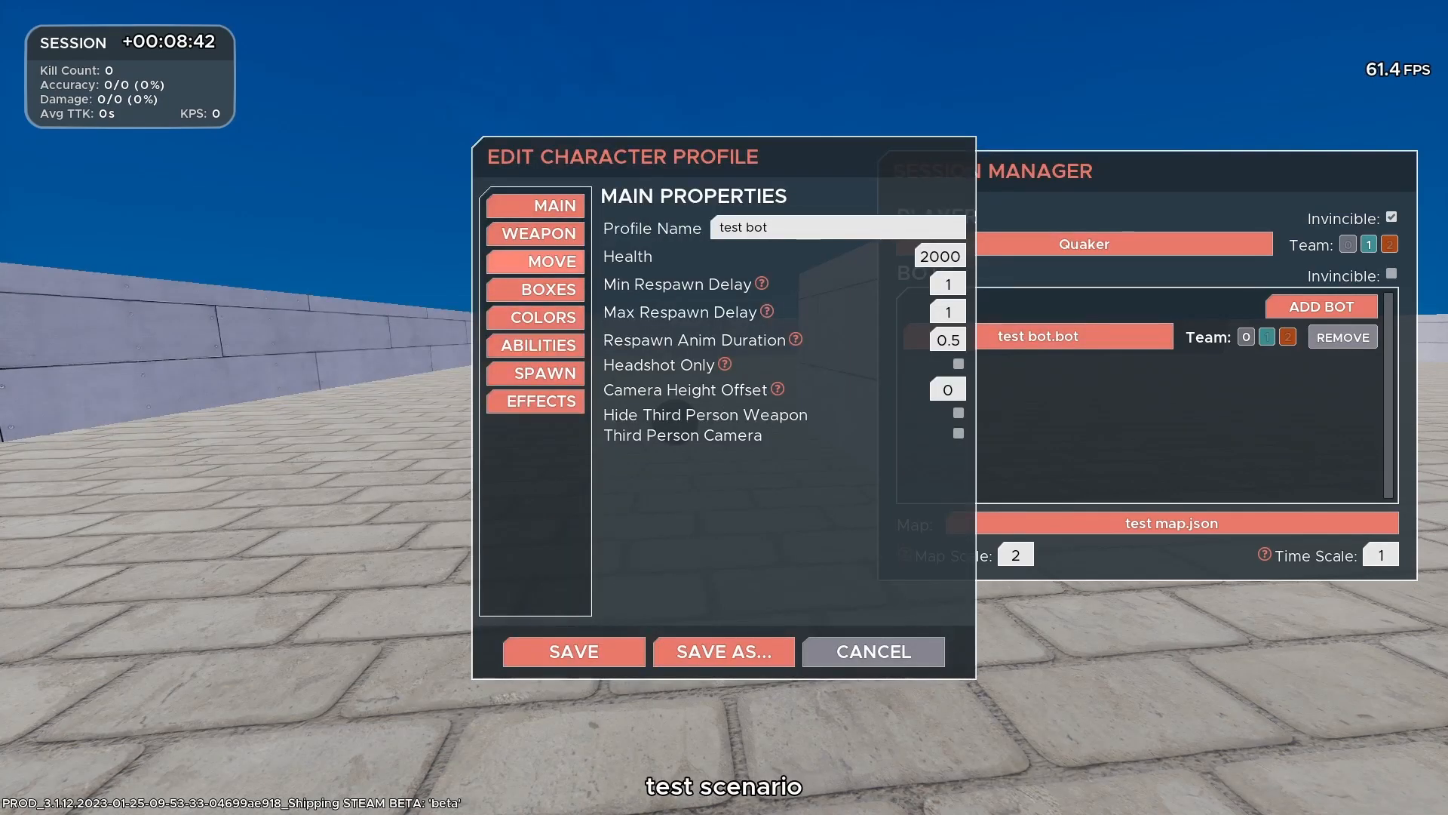
pyautogui.click(541, 289)
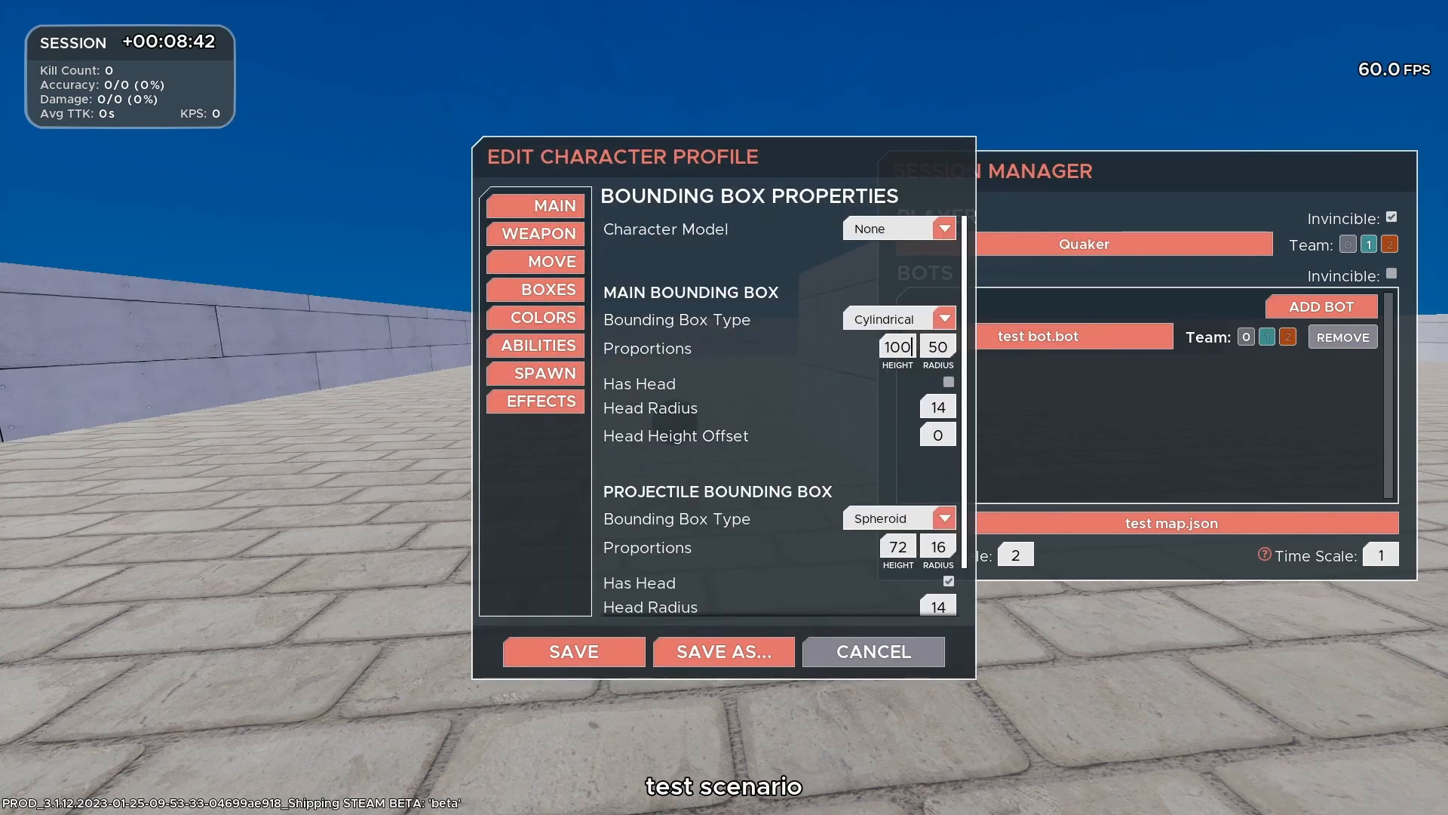
pyautogui.write('400')
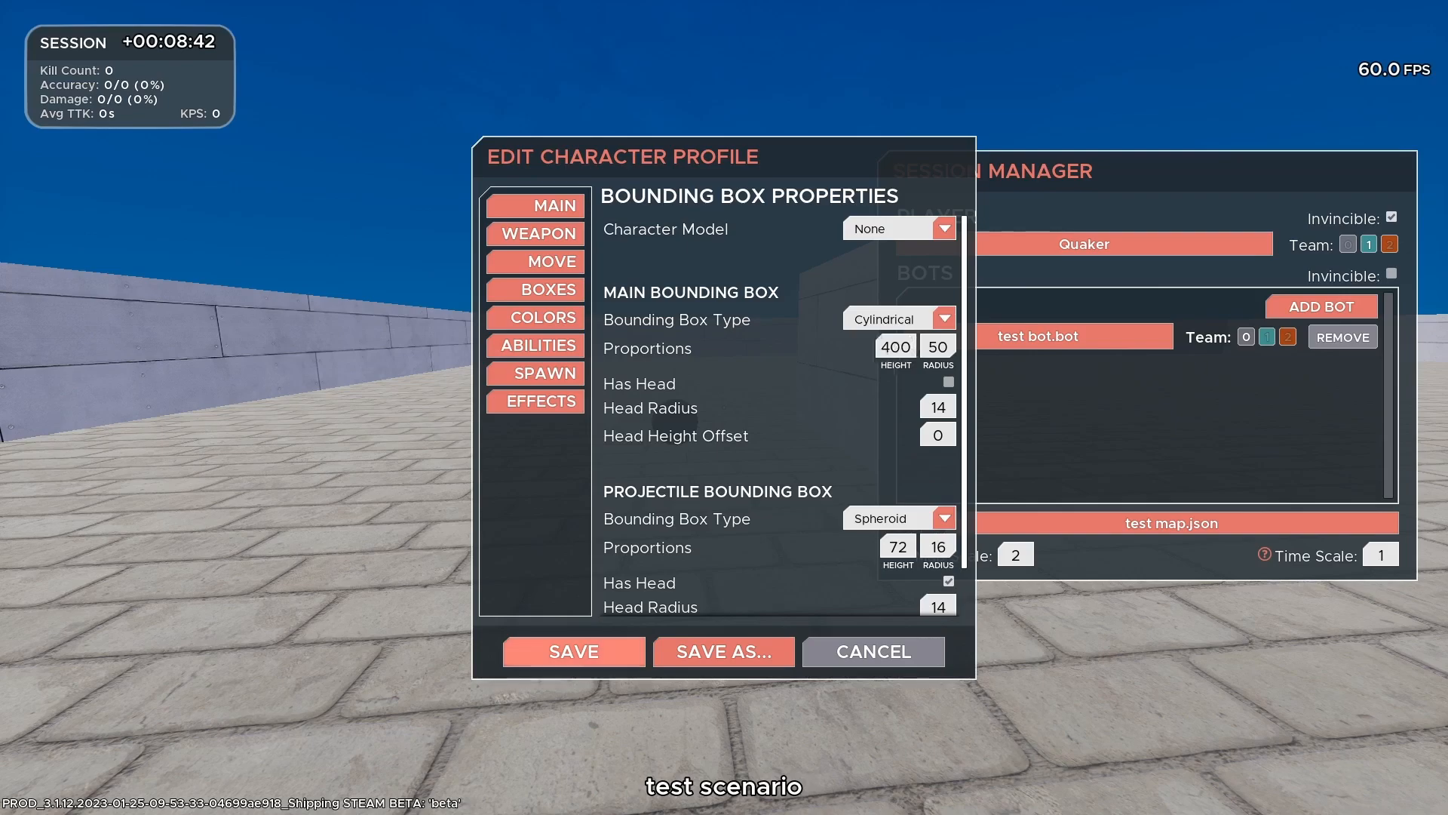
pyautogui.click(574, 651)
pyautogui.press('Escape')
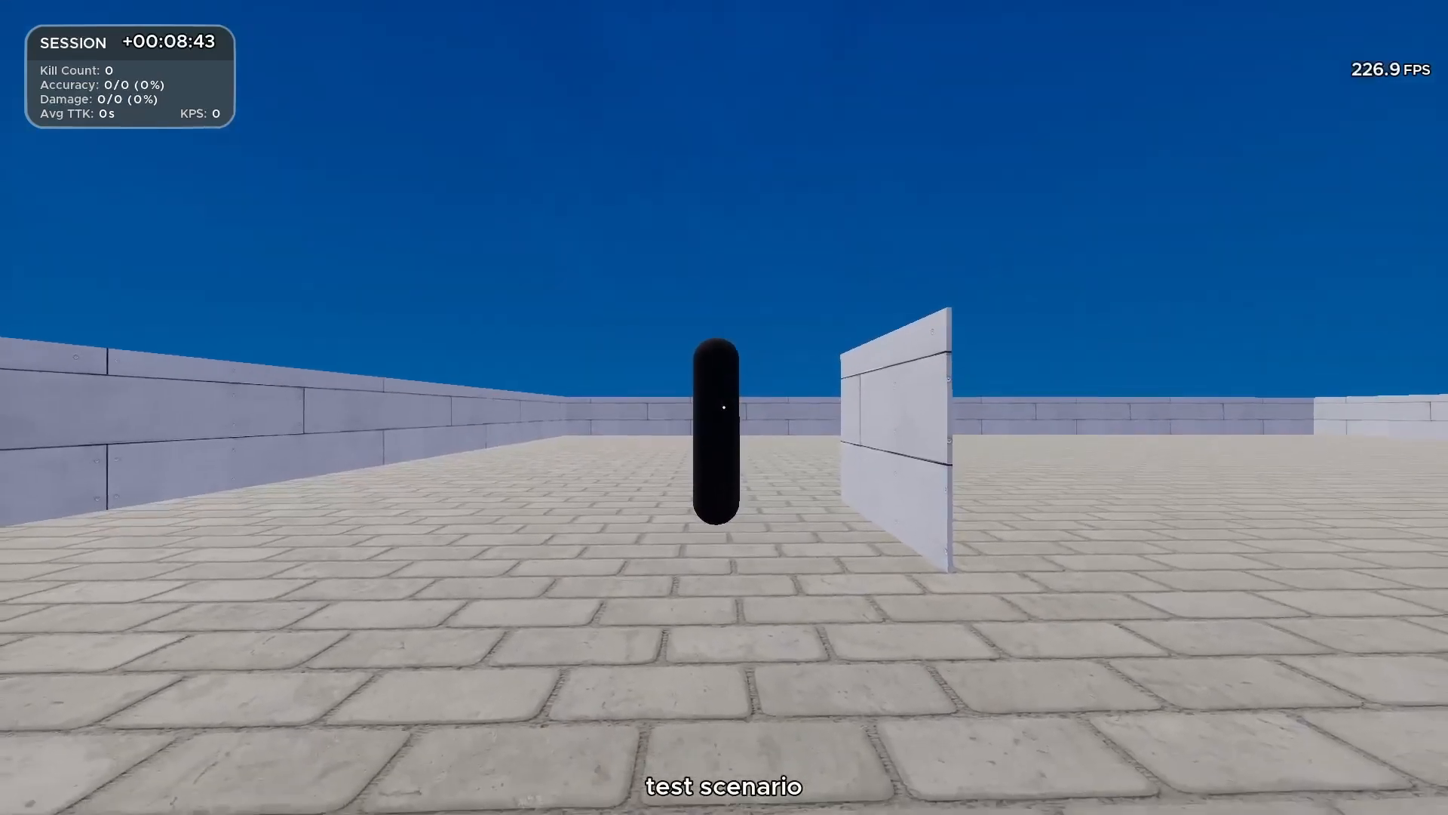
# Turn on Has Head for the test bot's main bounding box with a head radius of 30, save, and resume play.
pyautogui.press('Escape')
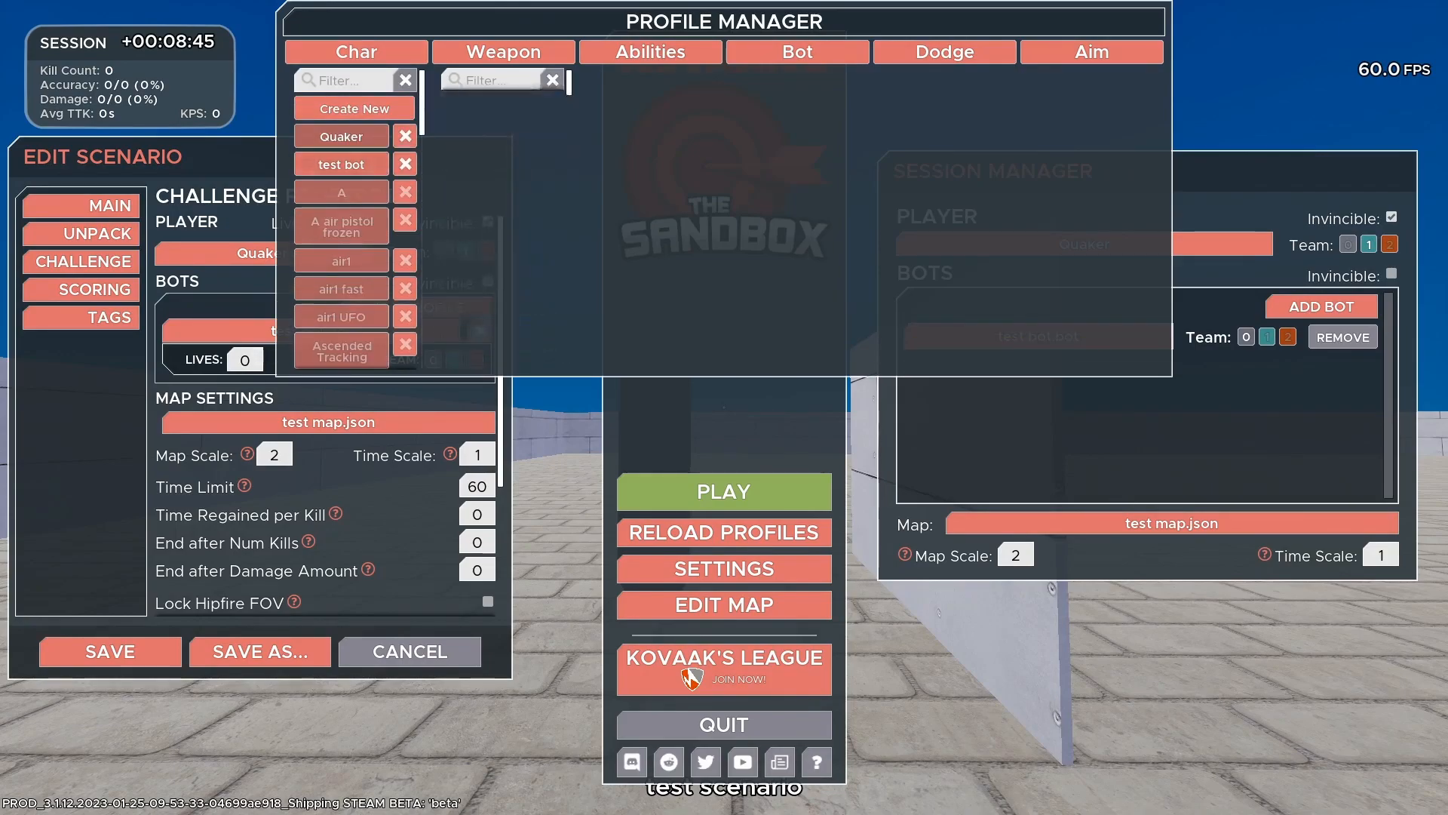
pyautogui.click(341, 163)
pyautogui.click(535, 289)
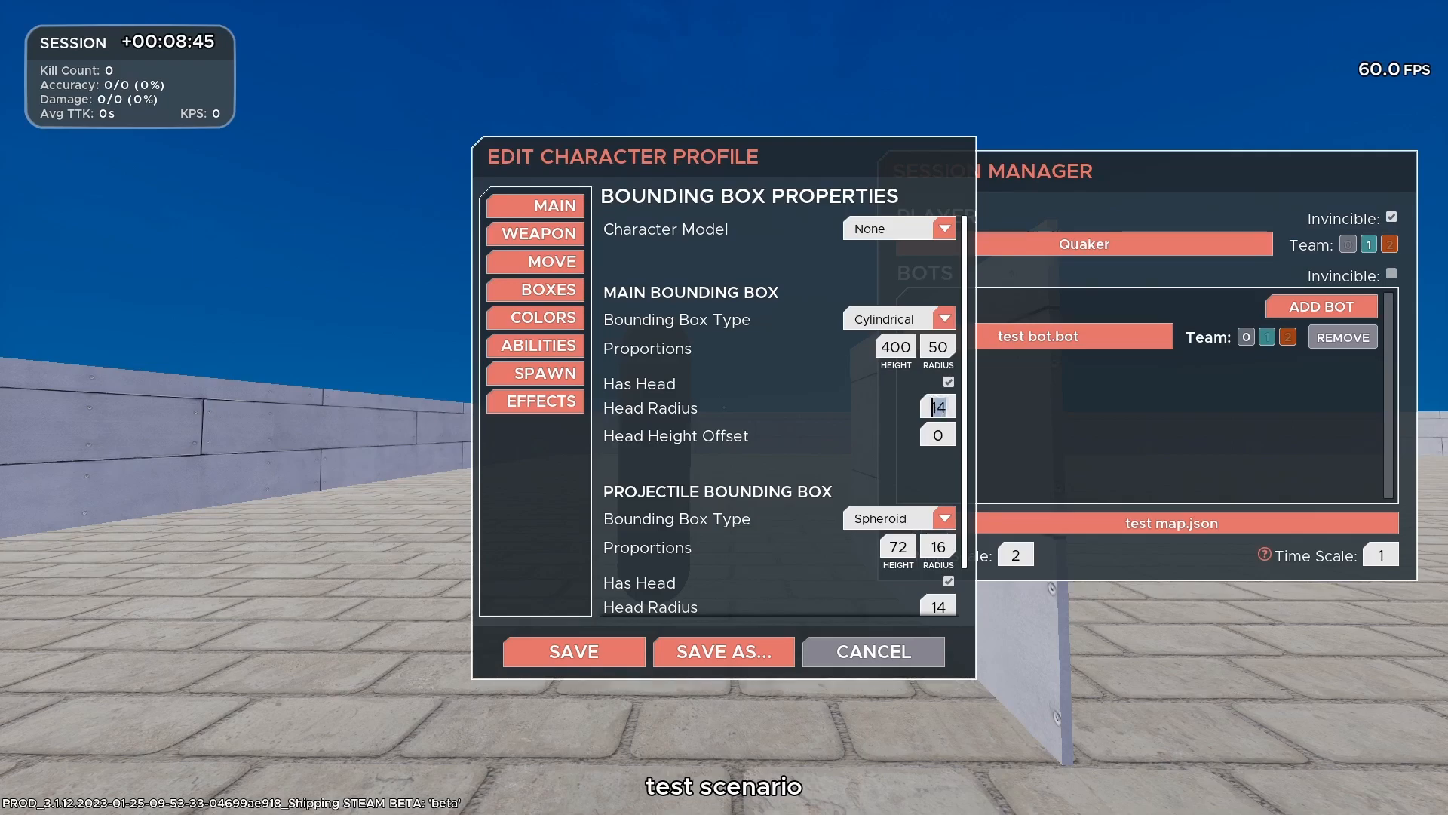
pyautogui.write('30')
pyautogui.click(574, 652)
pyautogui.click(724, 491)
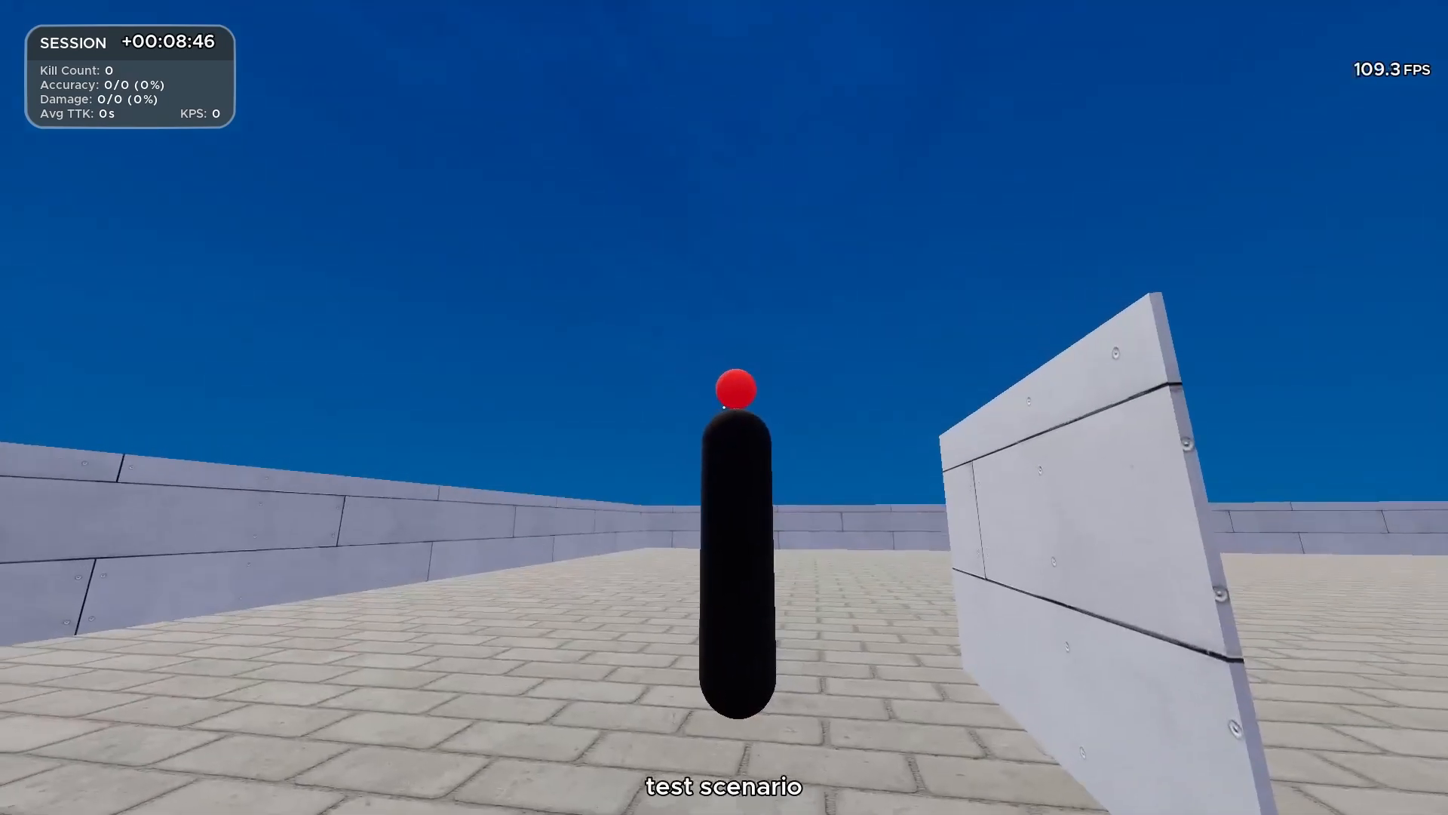
# Set the test bot's character model to Ecto, save the profile, and return to play.
pyautogui.press('Escape')
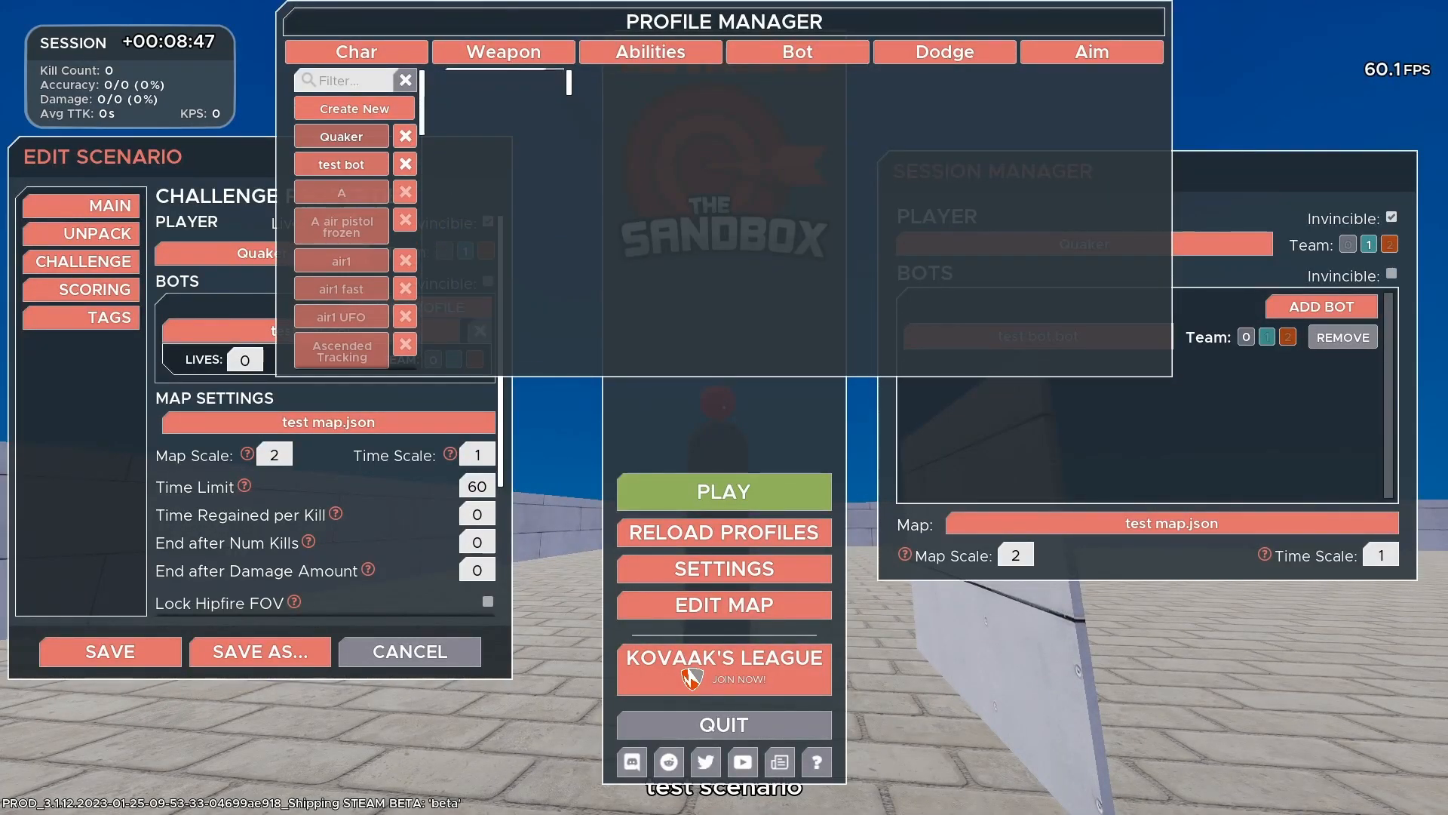
pyautogui.click(341, 165)
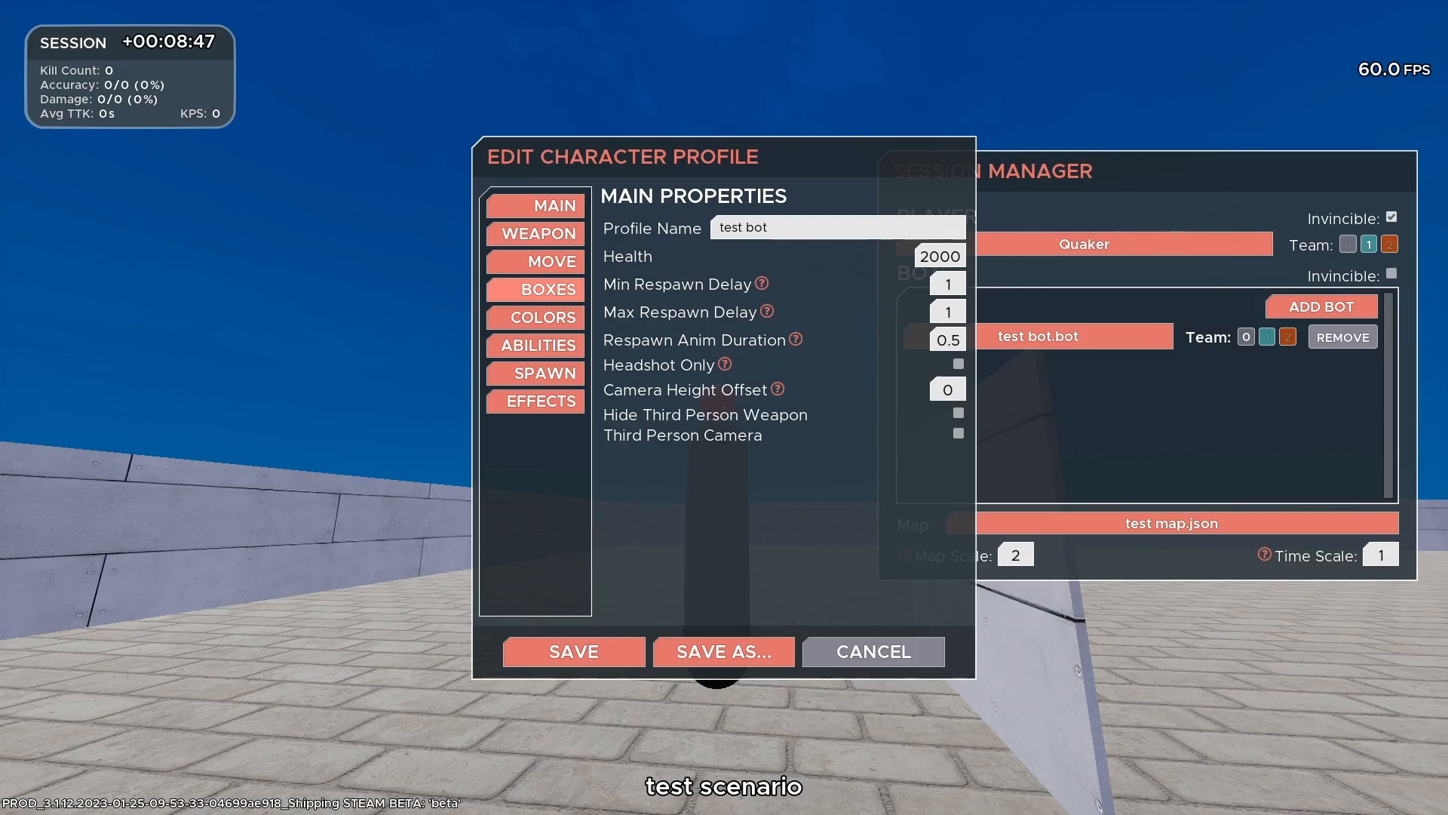
pyautogui.click(535, 288)
pyautogui.click(900, 229)
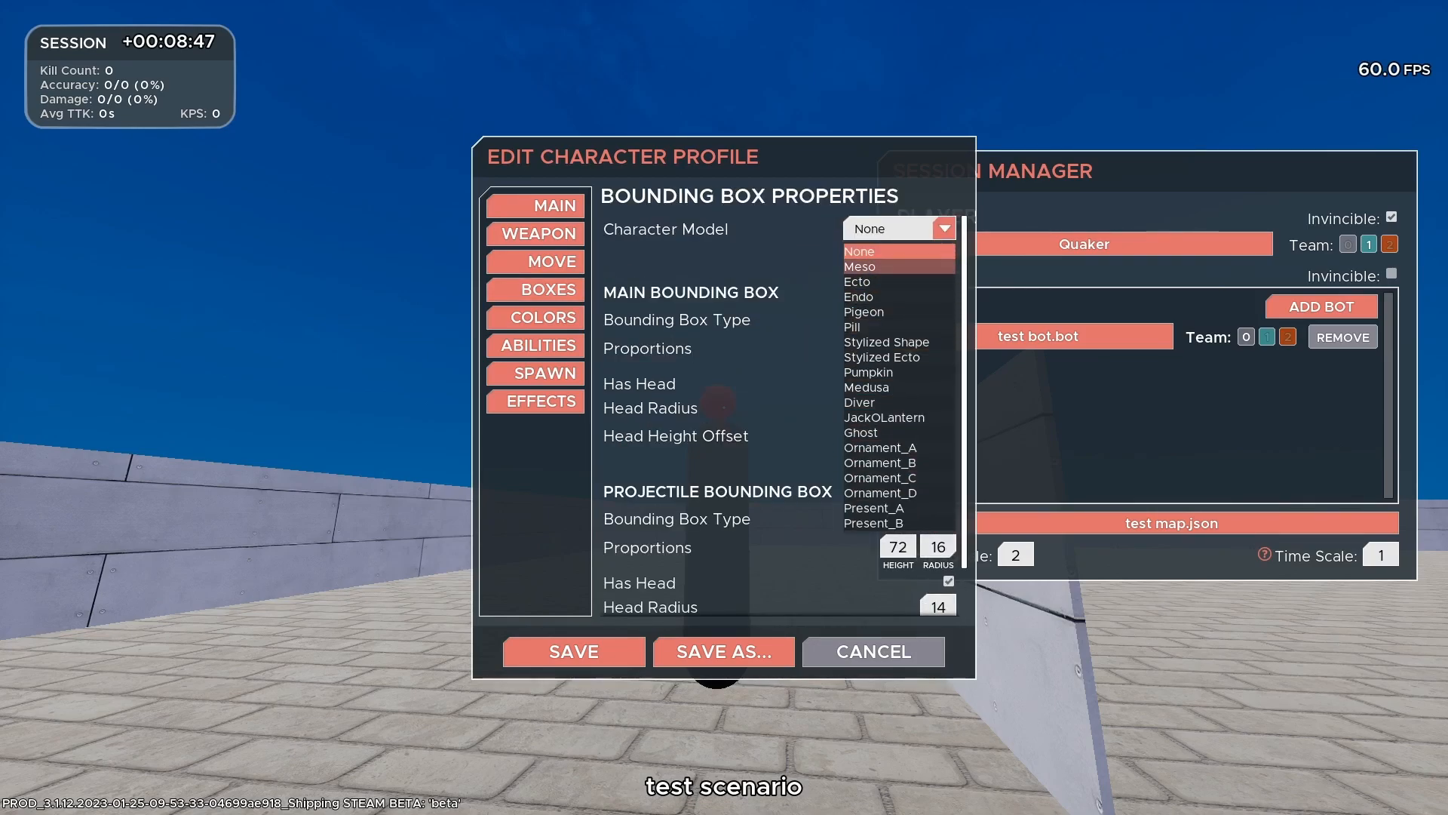
pyautogui.click(899, 282)
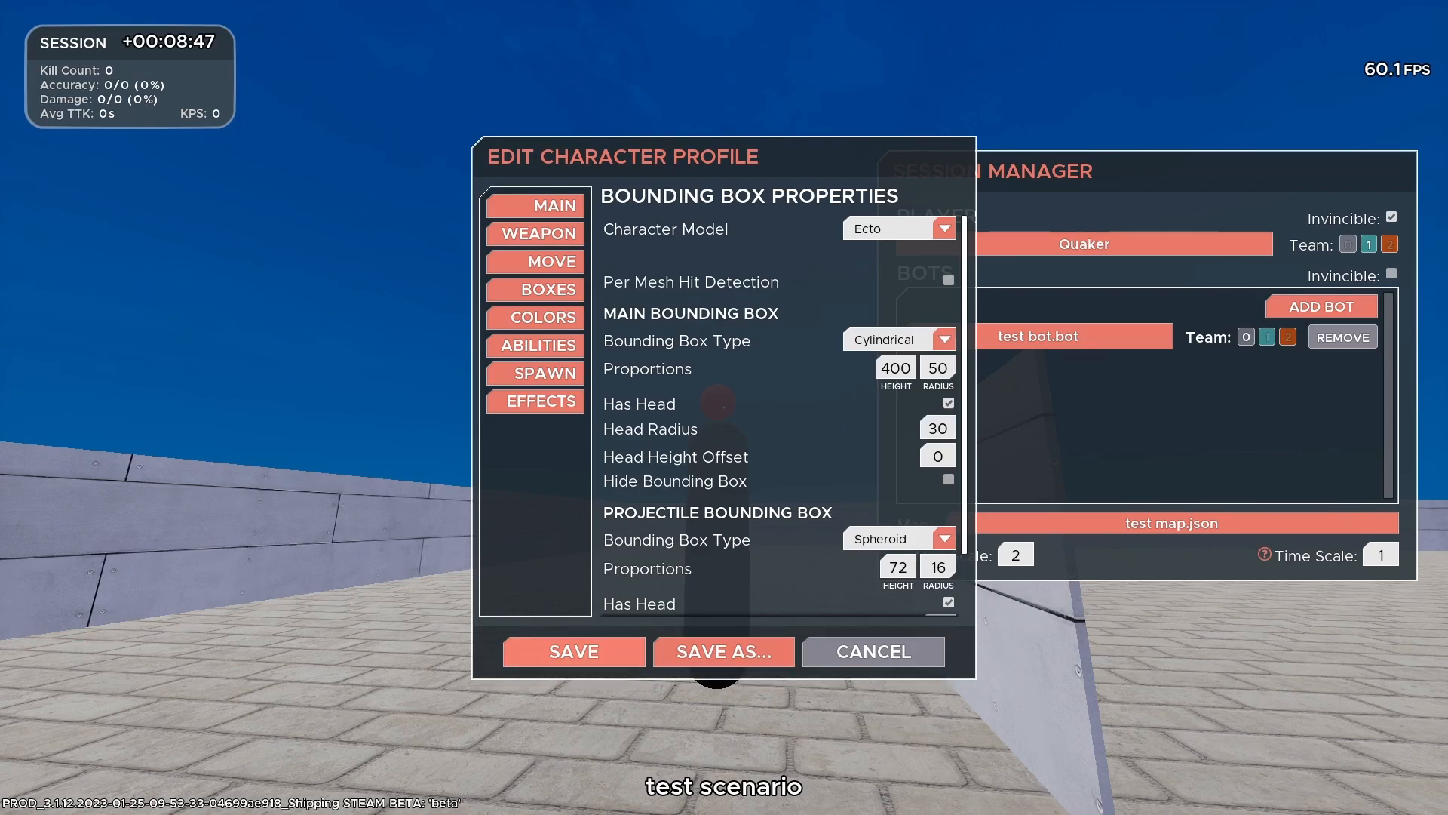
pyautogui.click(573, 651)
pyautogui.press('Escape')
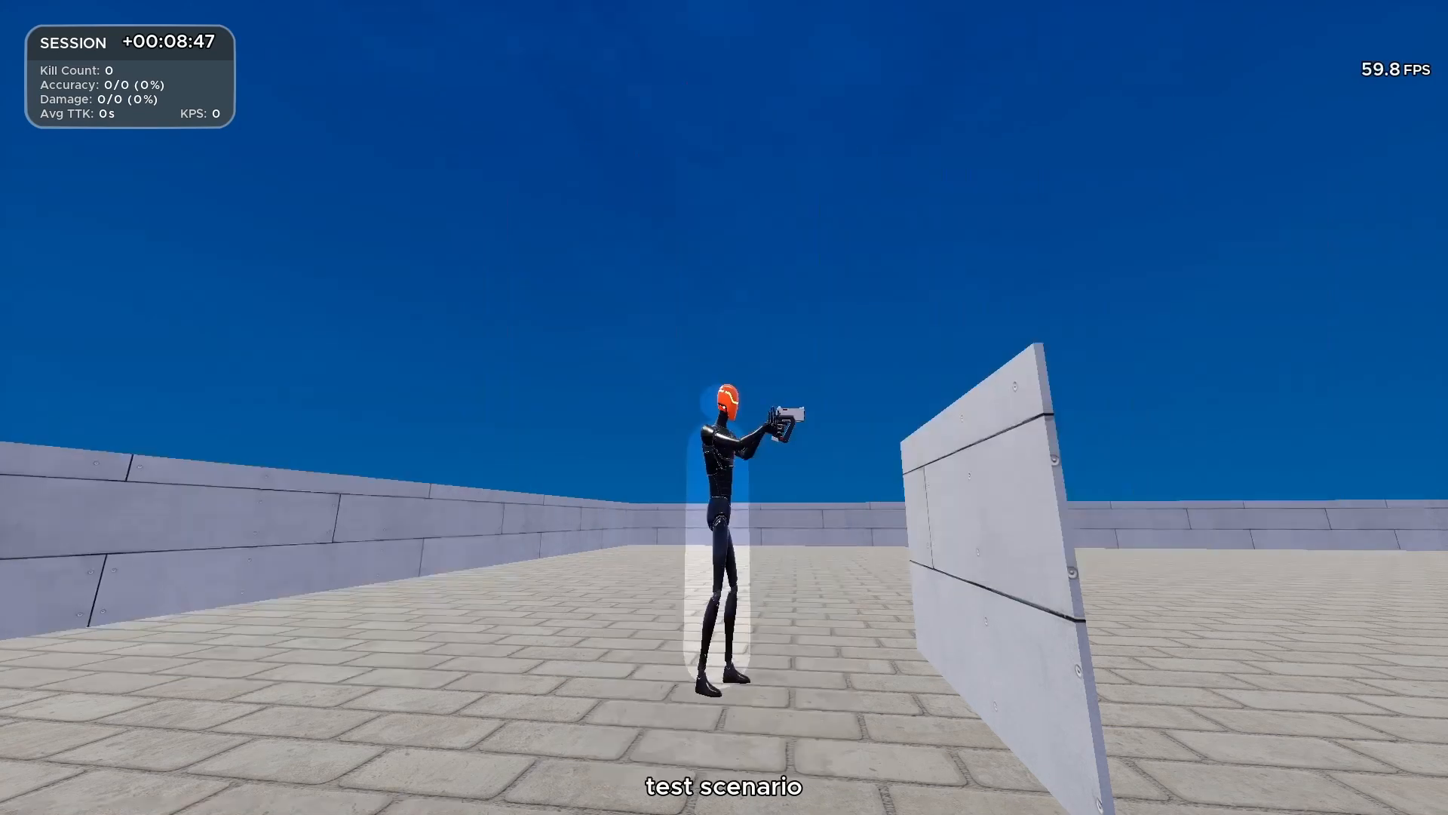
# Move closer to and away from the Ecto bot and shoot it to compare the model with its surrounding bounding box.
pyautogui.press('w')
pyautogui.press('w')
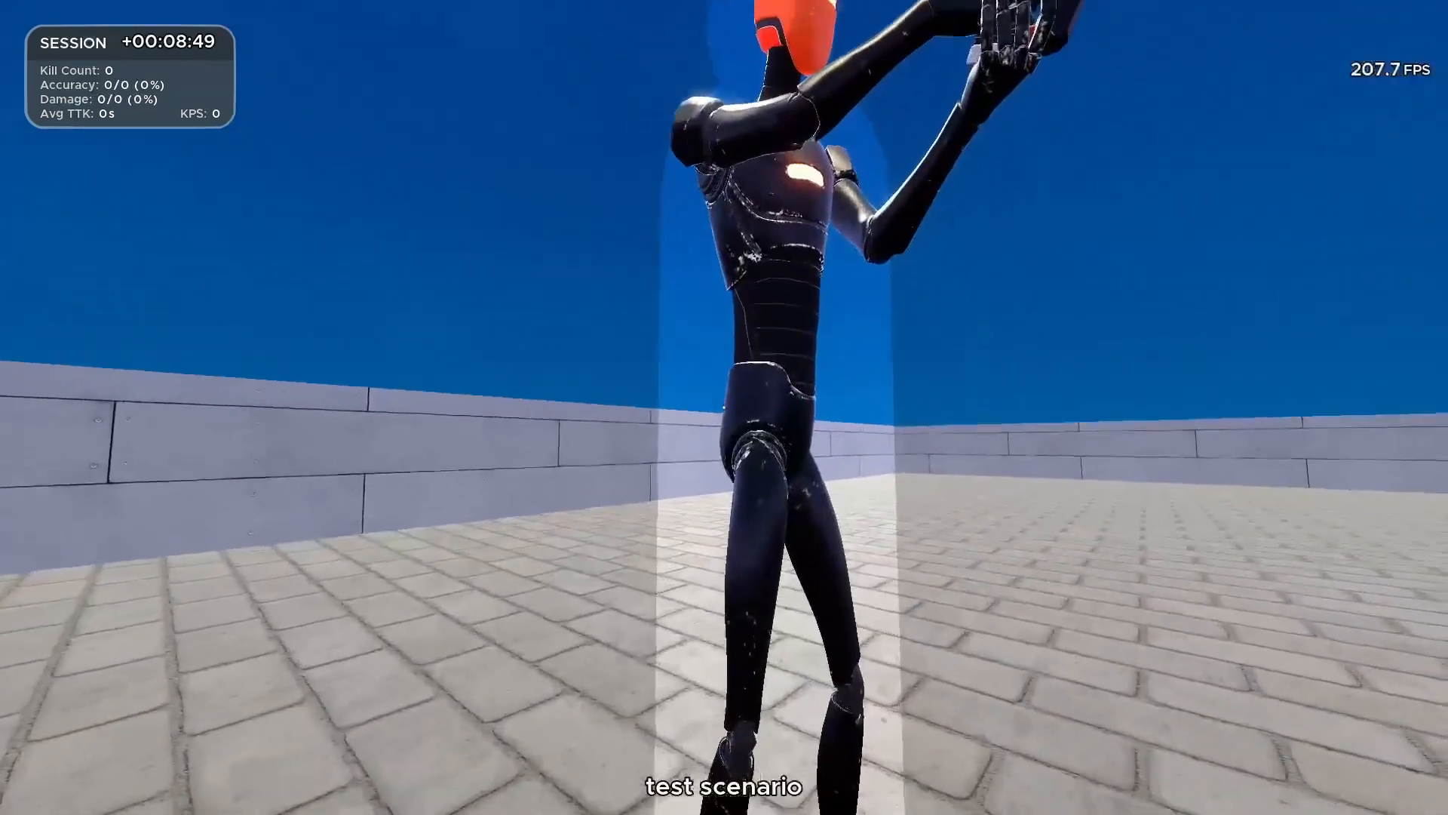
pyautogui.press('s')
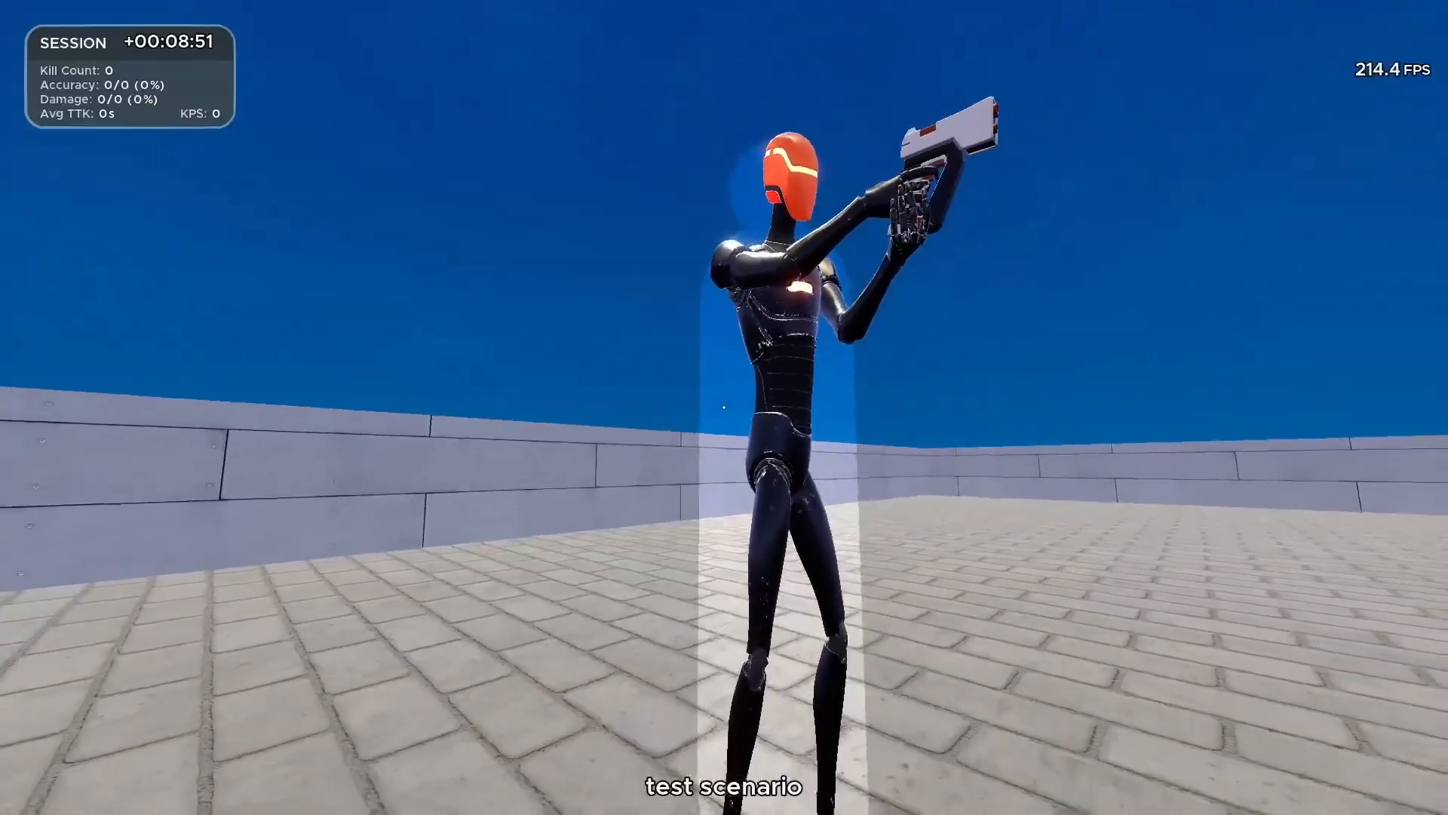
pyautogui.press('s')
pyautogui.moveTo(724, 408); pyautogui.dragTo(724, 407)
pyautogui.press('s')
pyautogui.press('s')
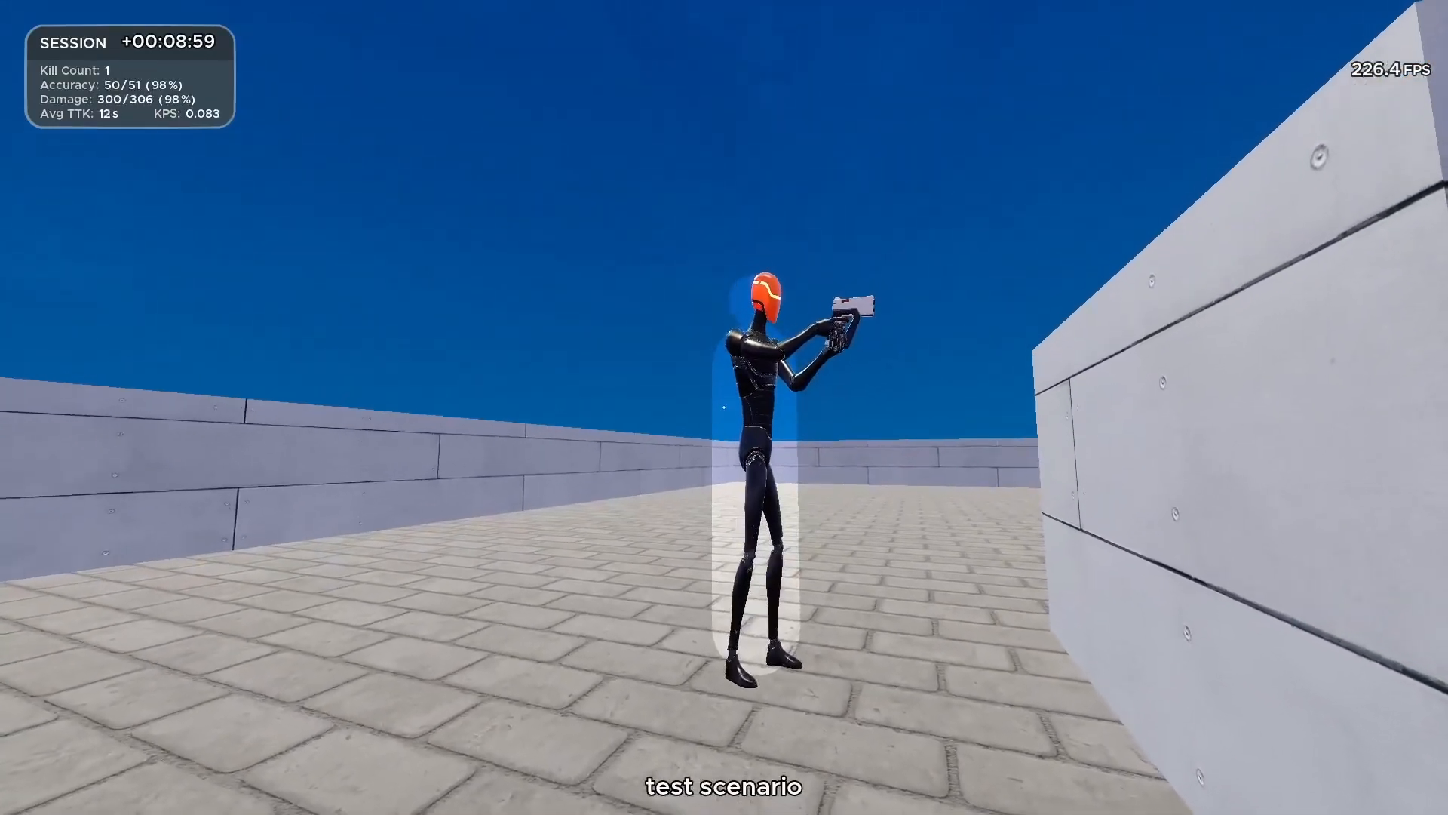
# Change the test bot's bounding box properties to remove the translucent box around the Ecto model, save, and return to play.
pyautogui.press('Escape')
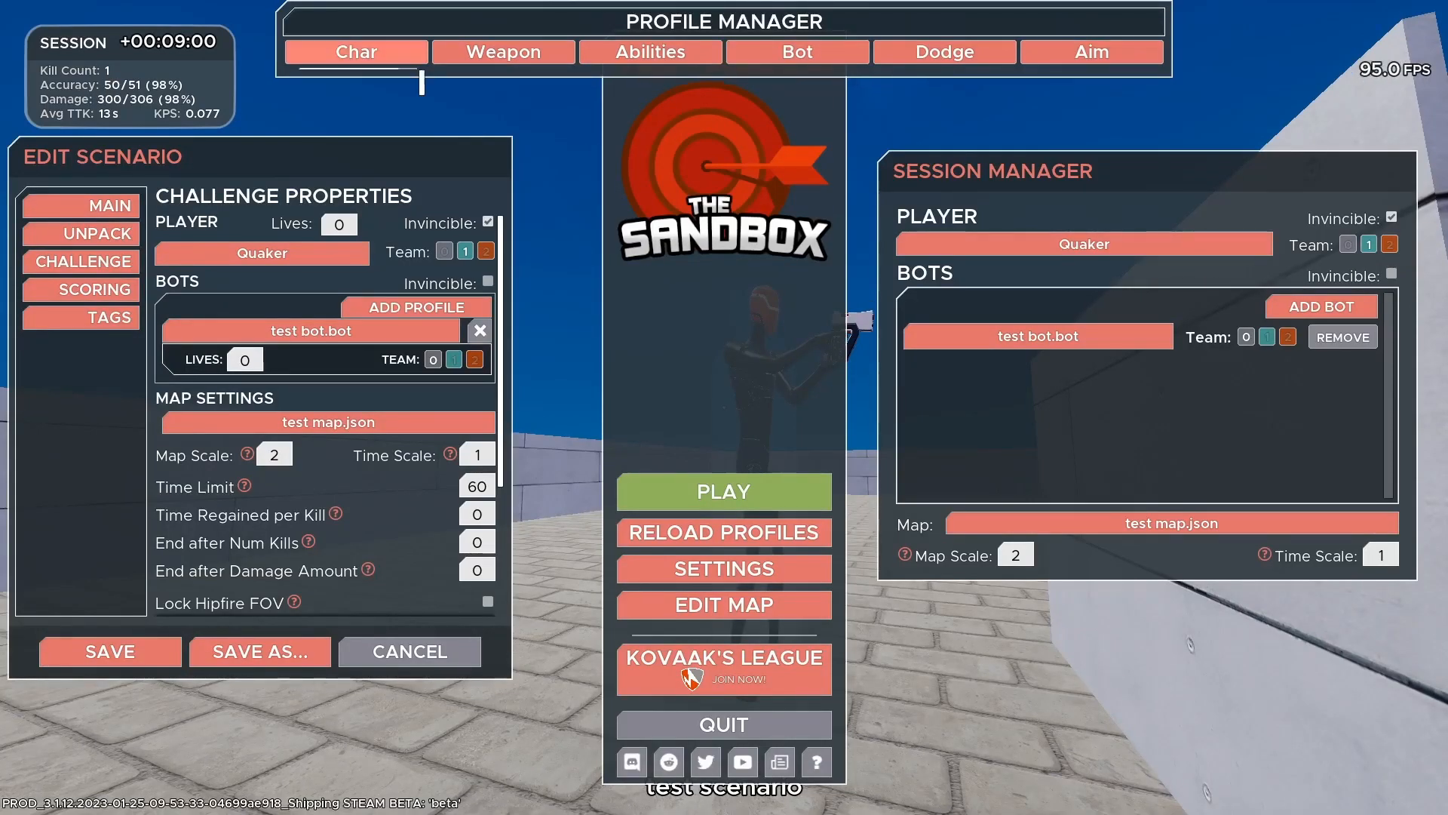
pyautogui.click(355, 52)
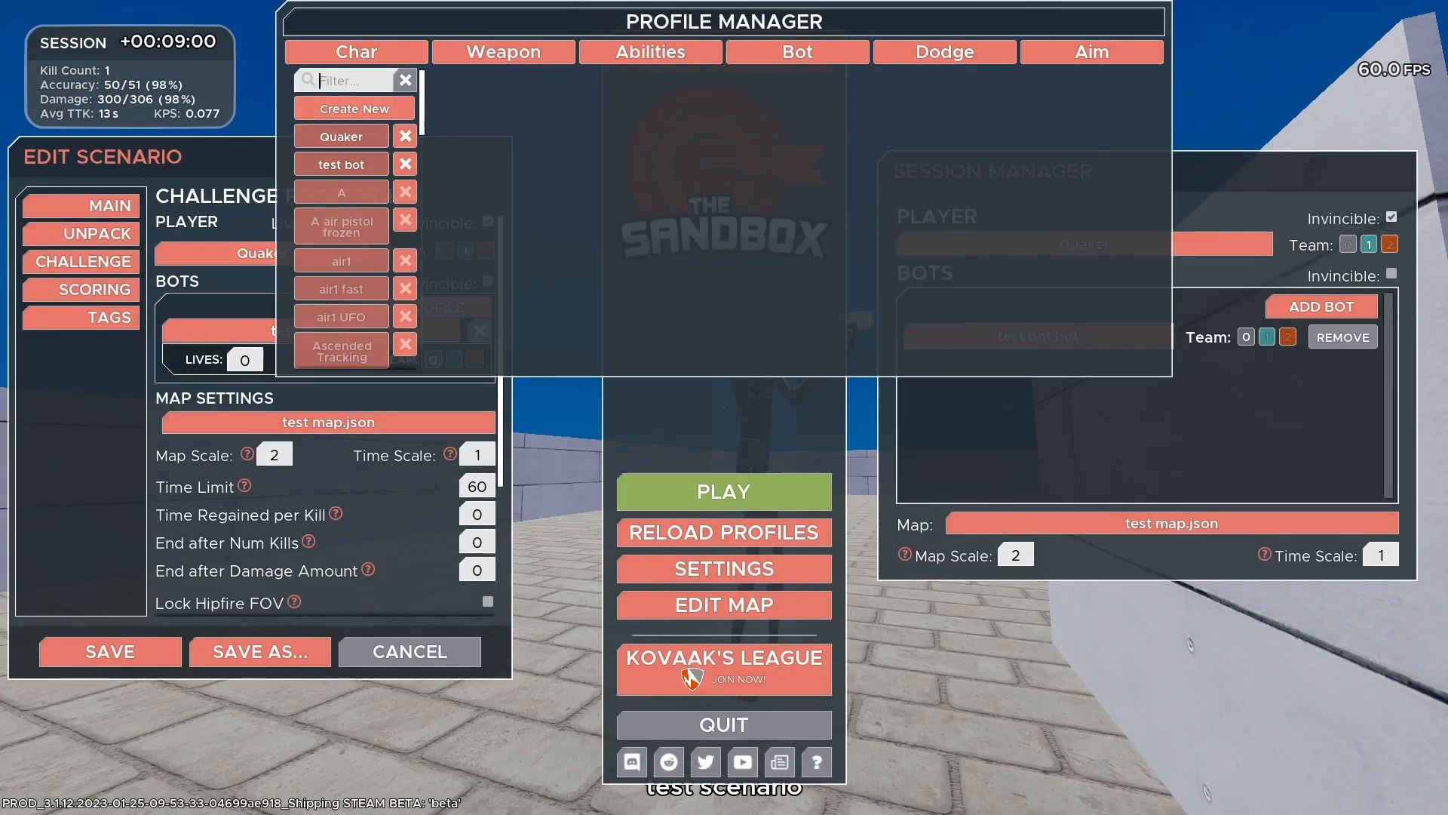
pyautogui.click(341, 163)
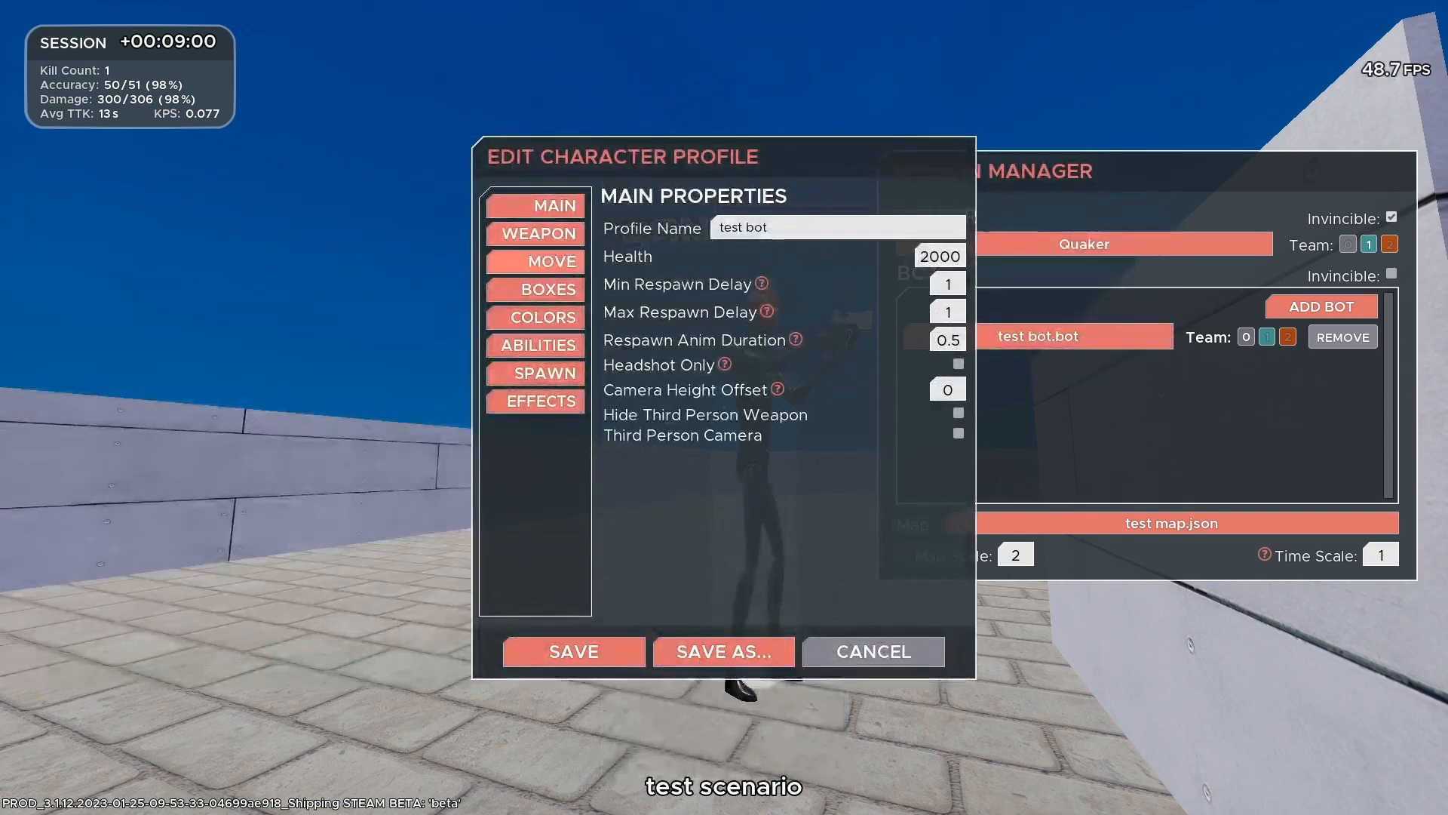
pyautogui.click(541, 289)
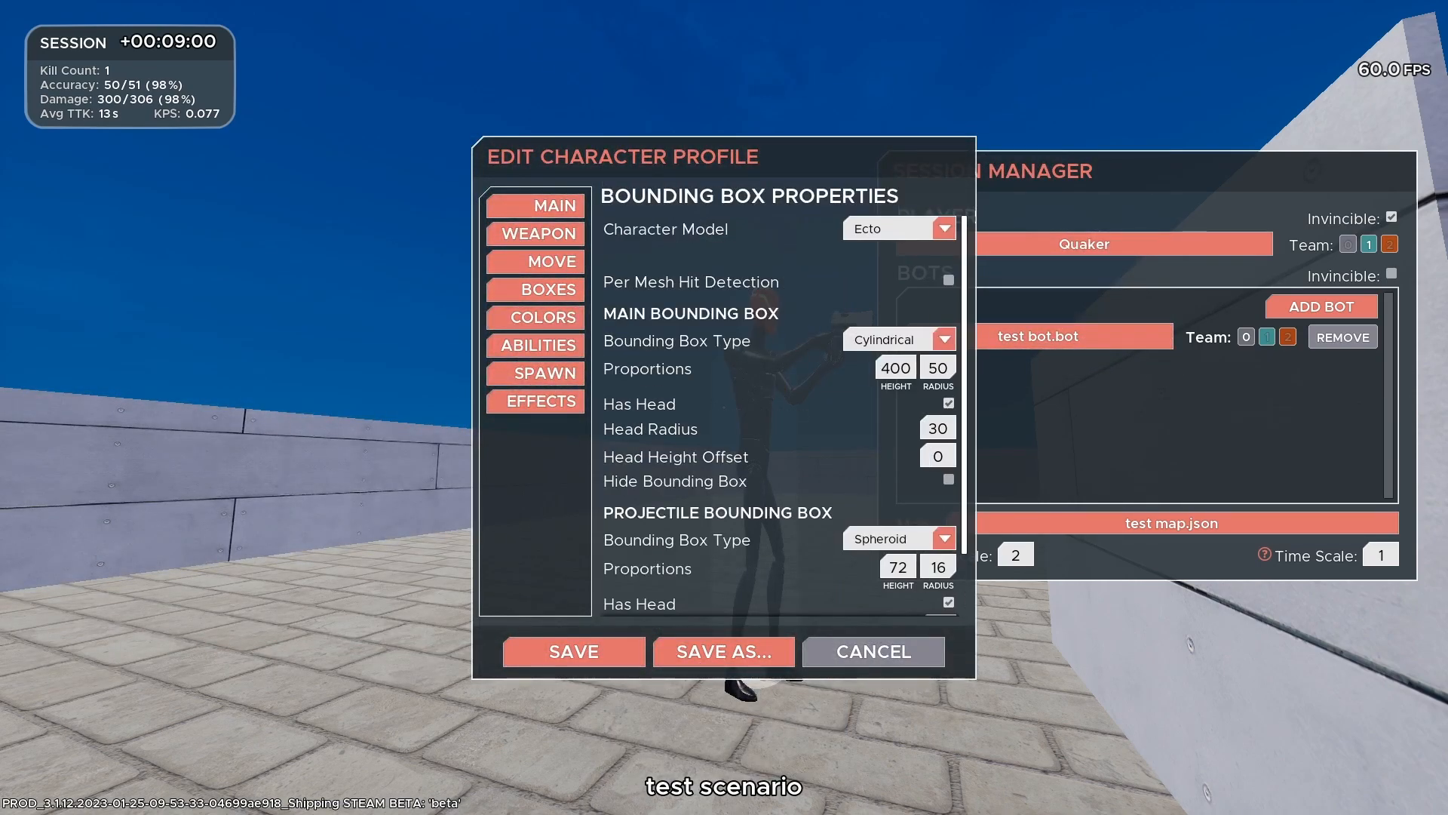
pyautogui.click(574, 652)
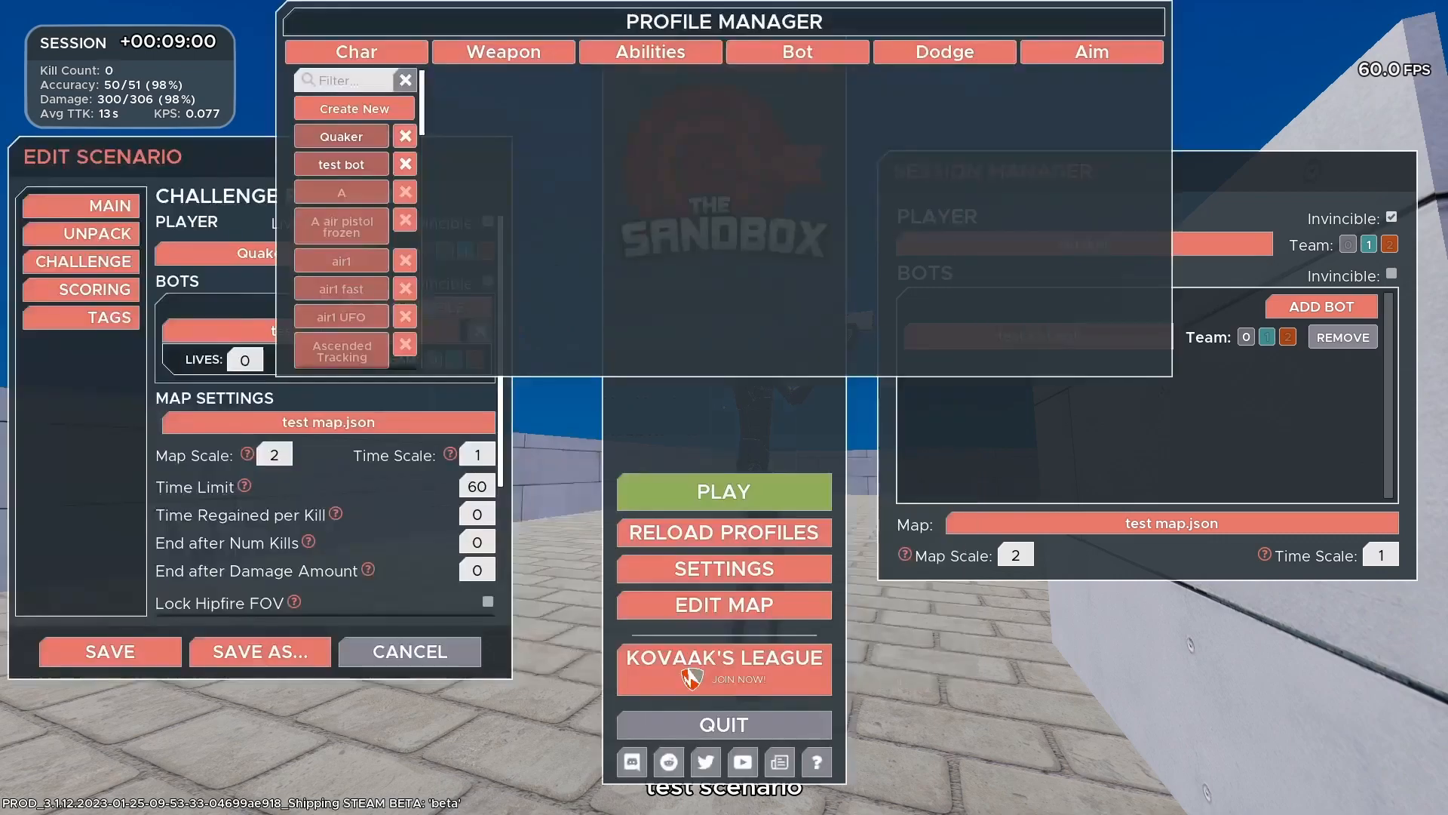
pyautogui.press('Escape')
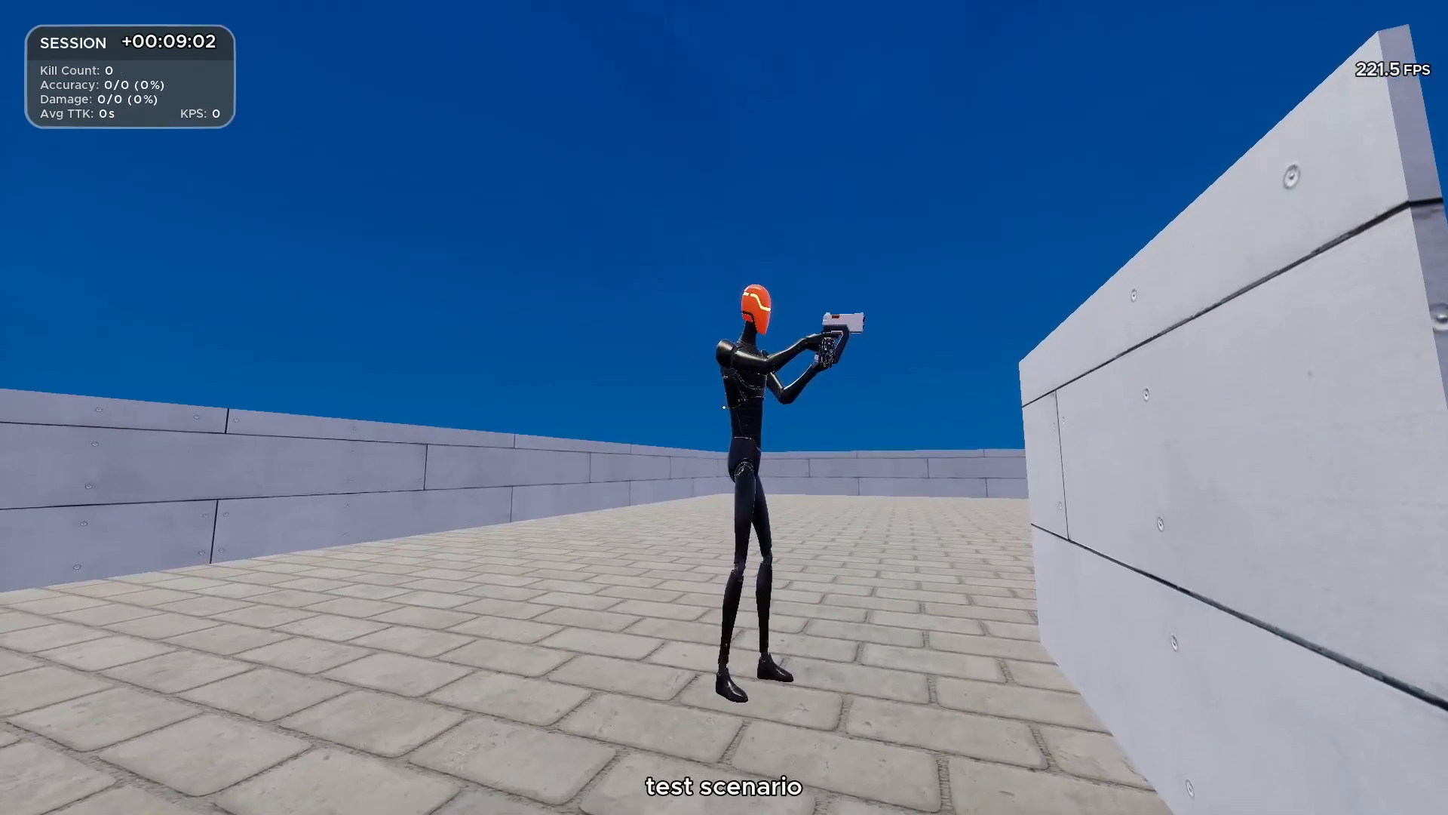
# Shoot at the Ecto bot without its visible bounding box to check how hits register.
pyautogui.click(724, 407)
pyautogui.click(725, 407)
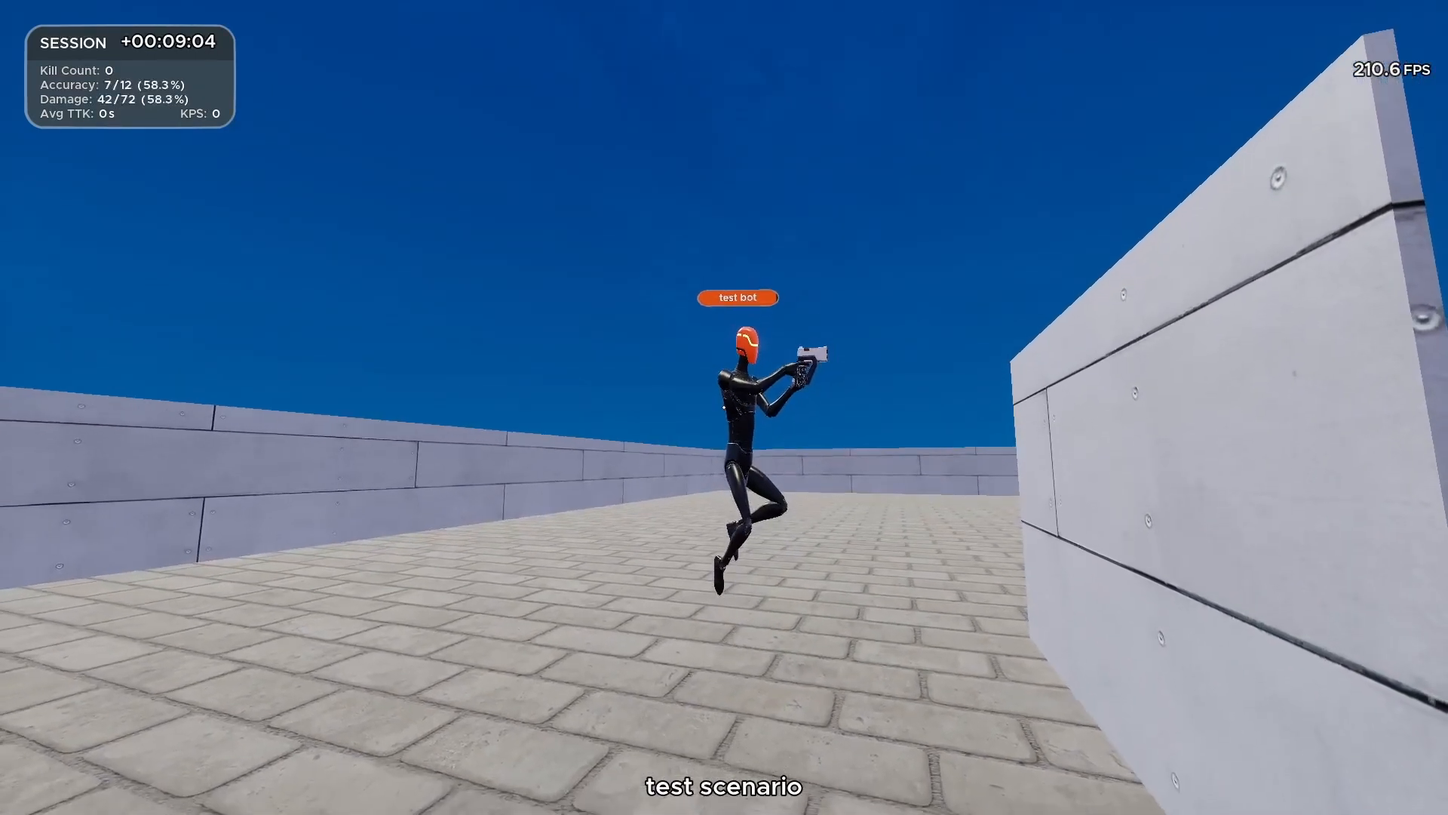
pyautogui.click(725, 408)
pyautogui.click(724, 407)
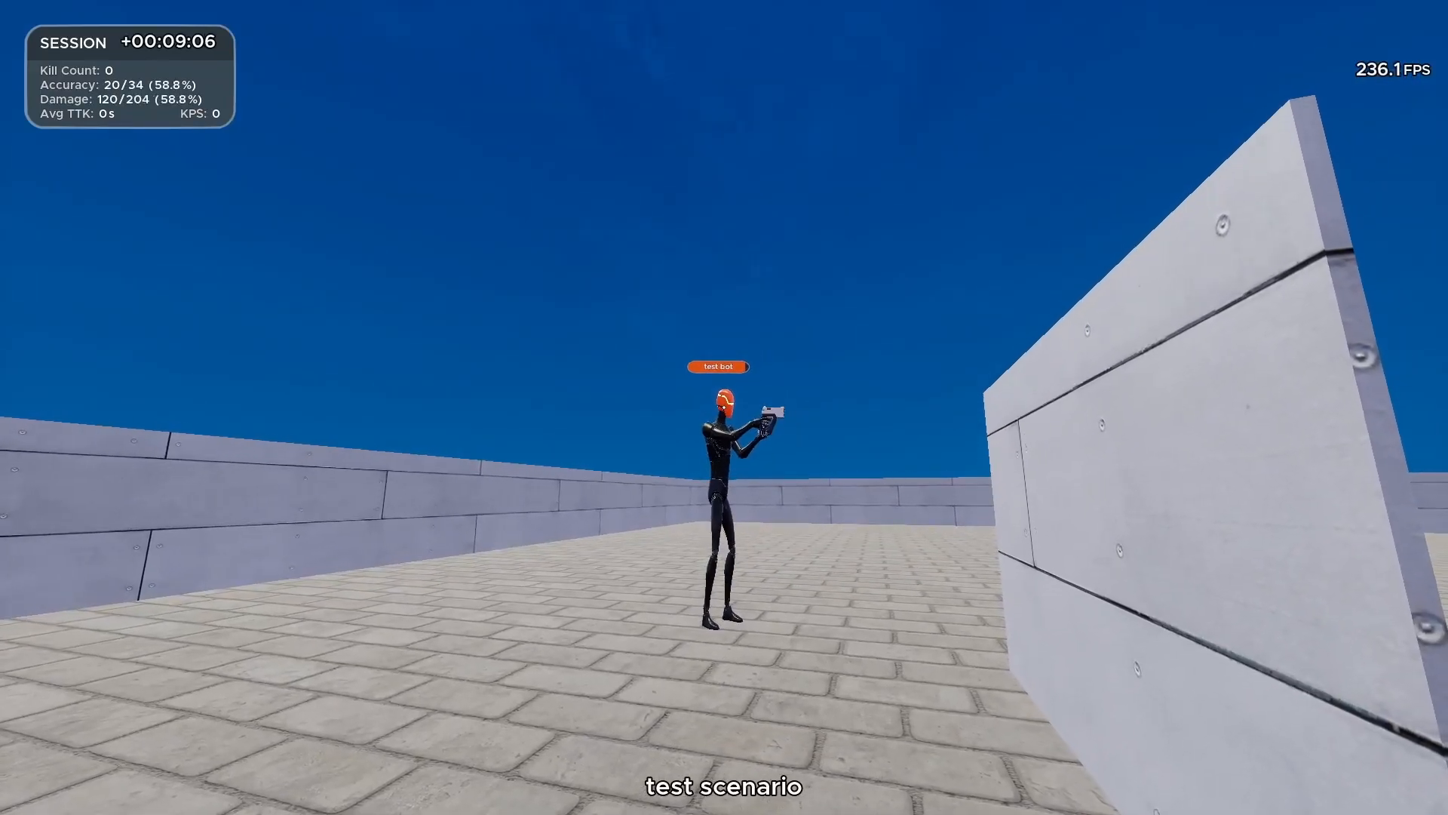
pyautogui.click(724, 408)
pyautogui.press('Escape')
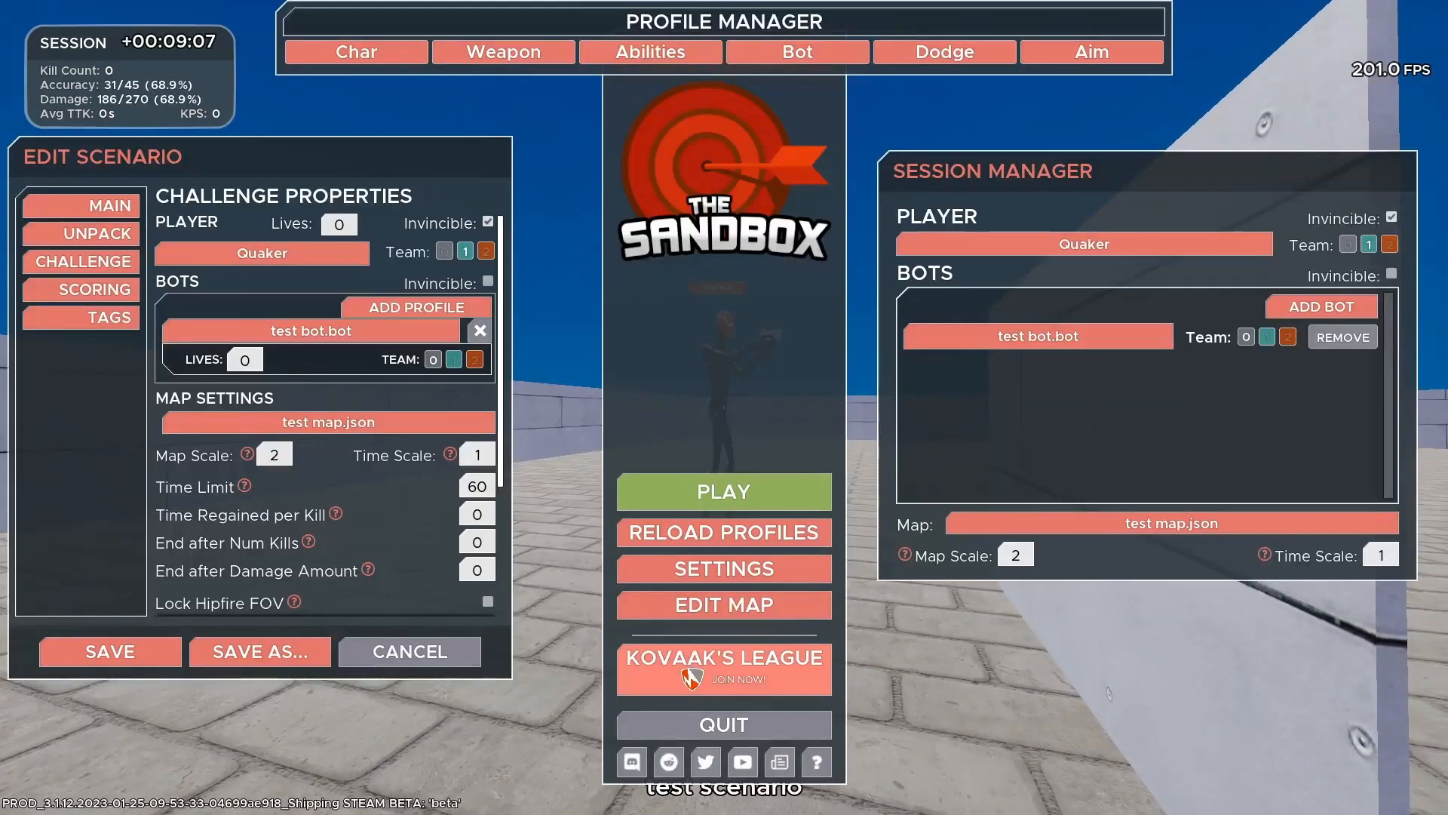
pyautogui.press('Escape')
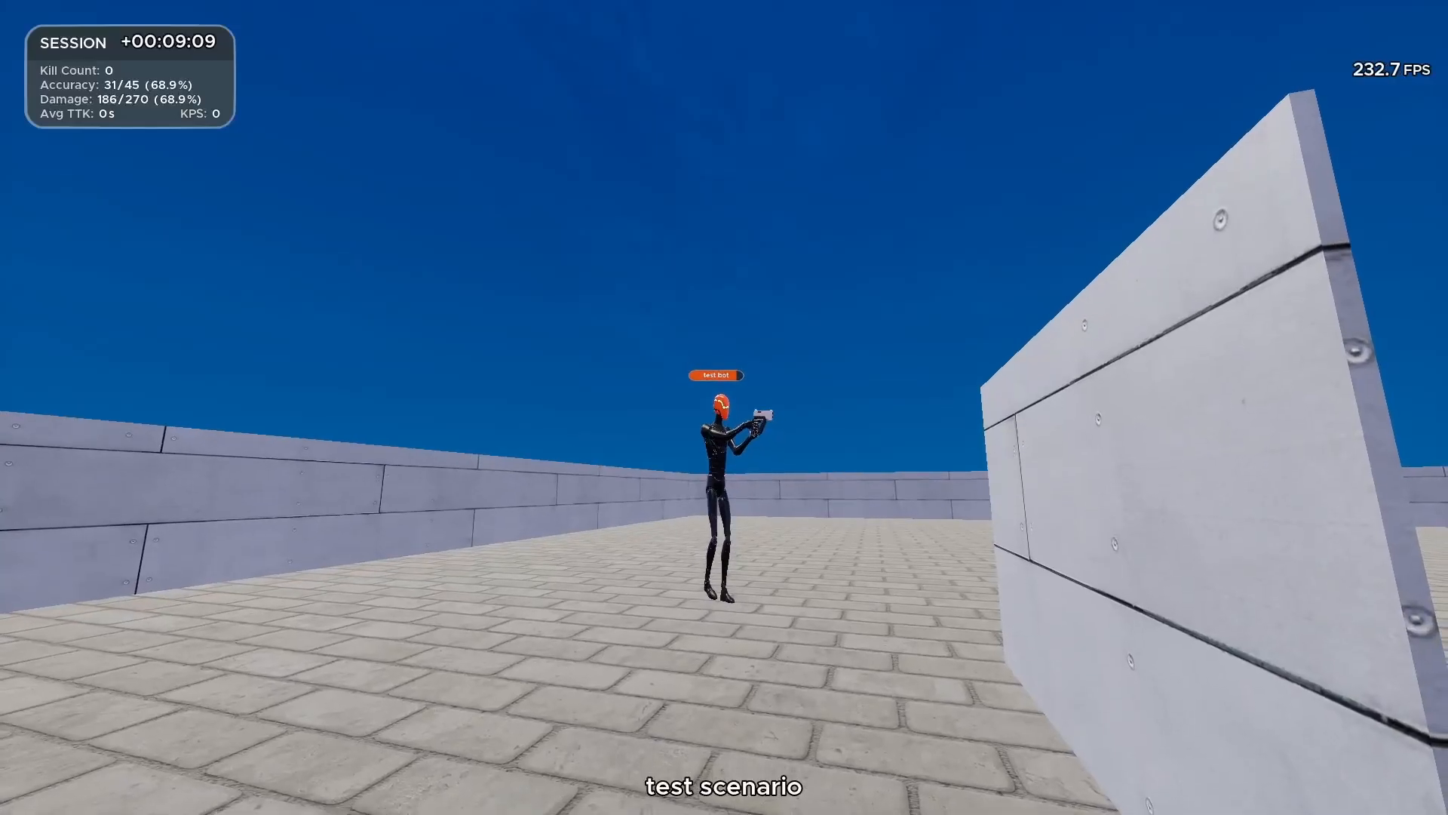
pyautogui.click(724, 407)
pyautogui.click(725, 408)
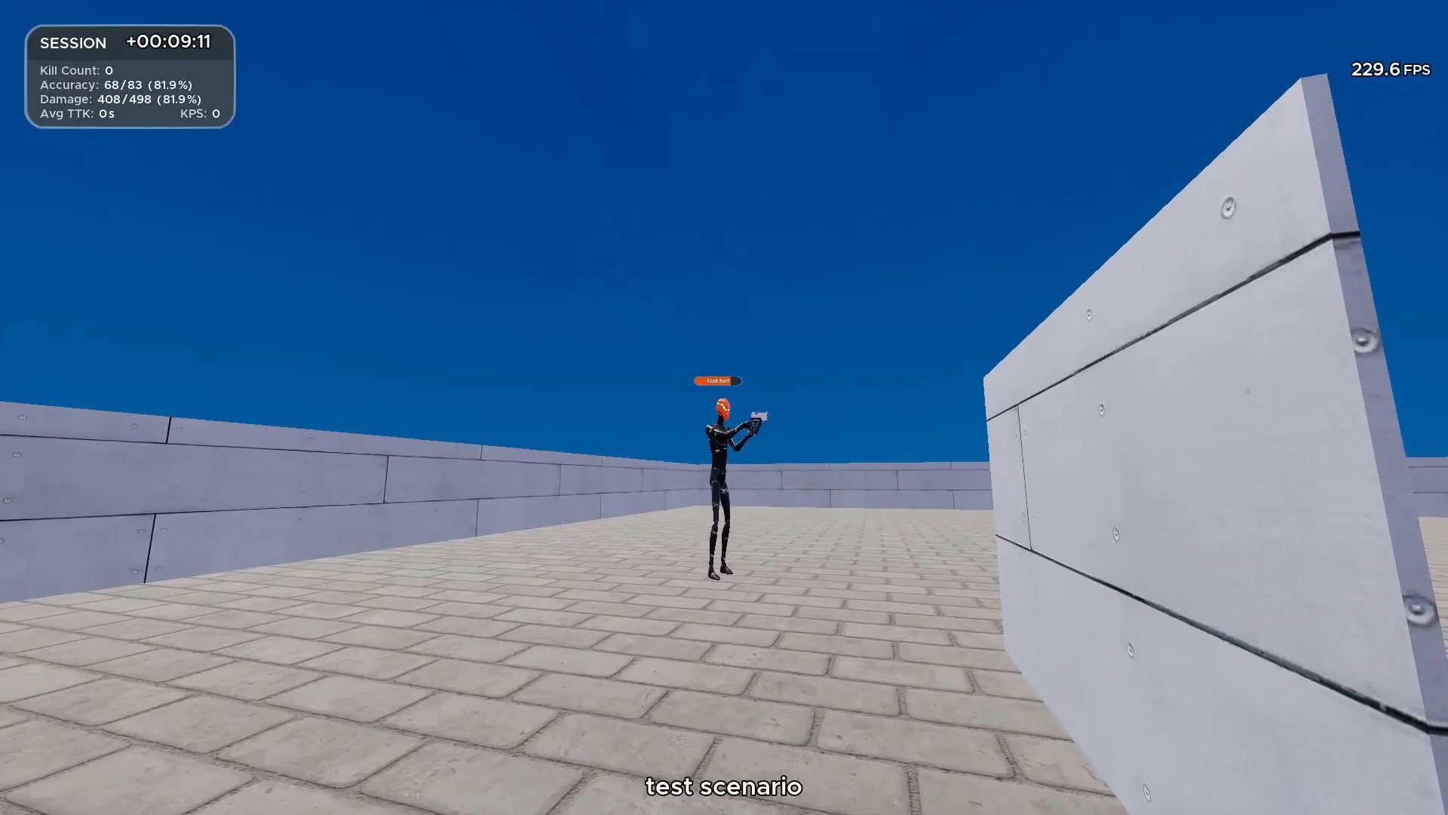
pyautogui.click(724, 408)
pyautogui.click(725, 407)
pyautogui.click(724, 408)
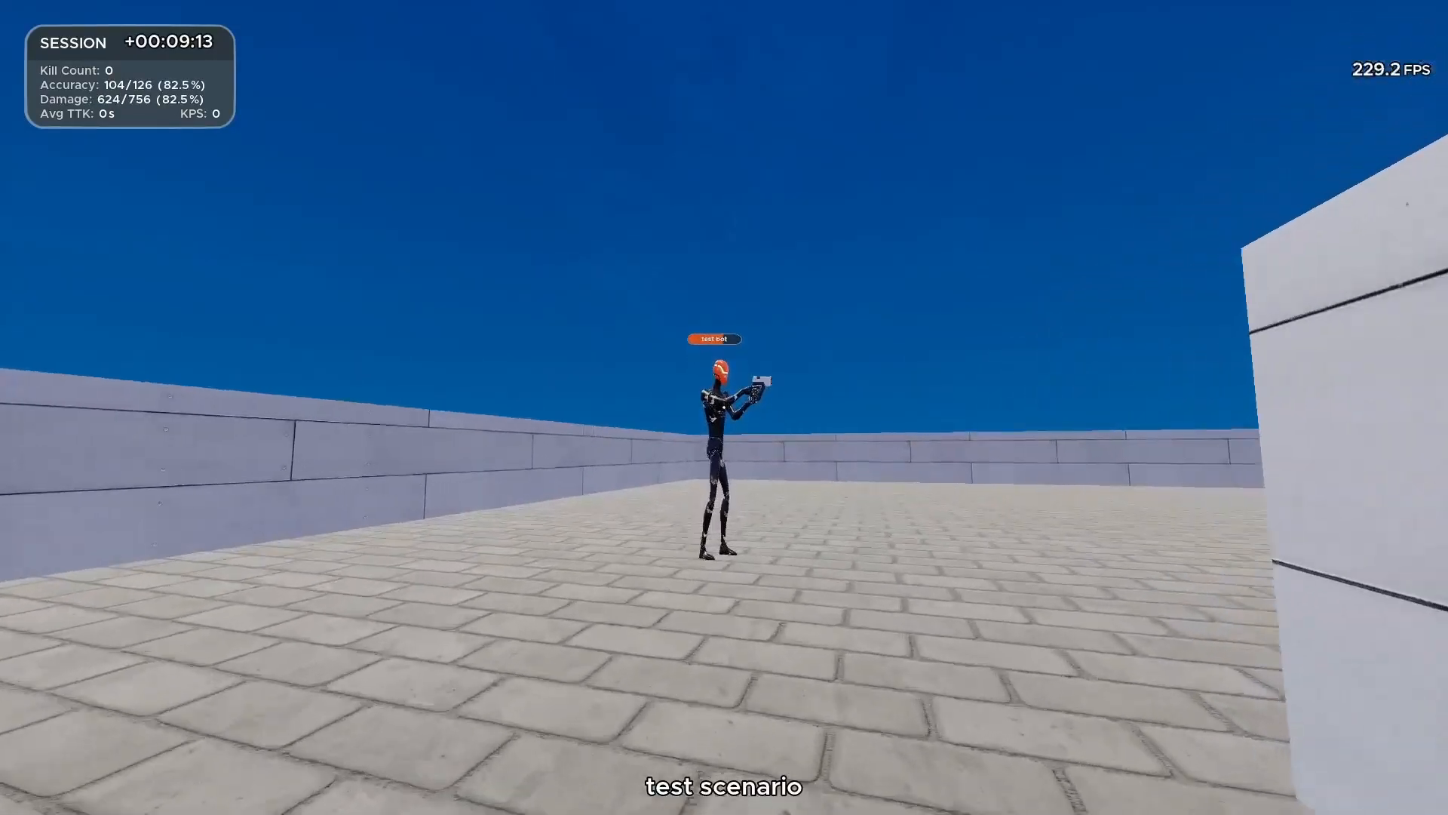
# Enable headshot damage for the LG weapon, change its Headshot Factor, and save the weapon profile.
pyautogui.press('Escape')
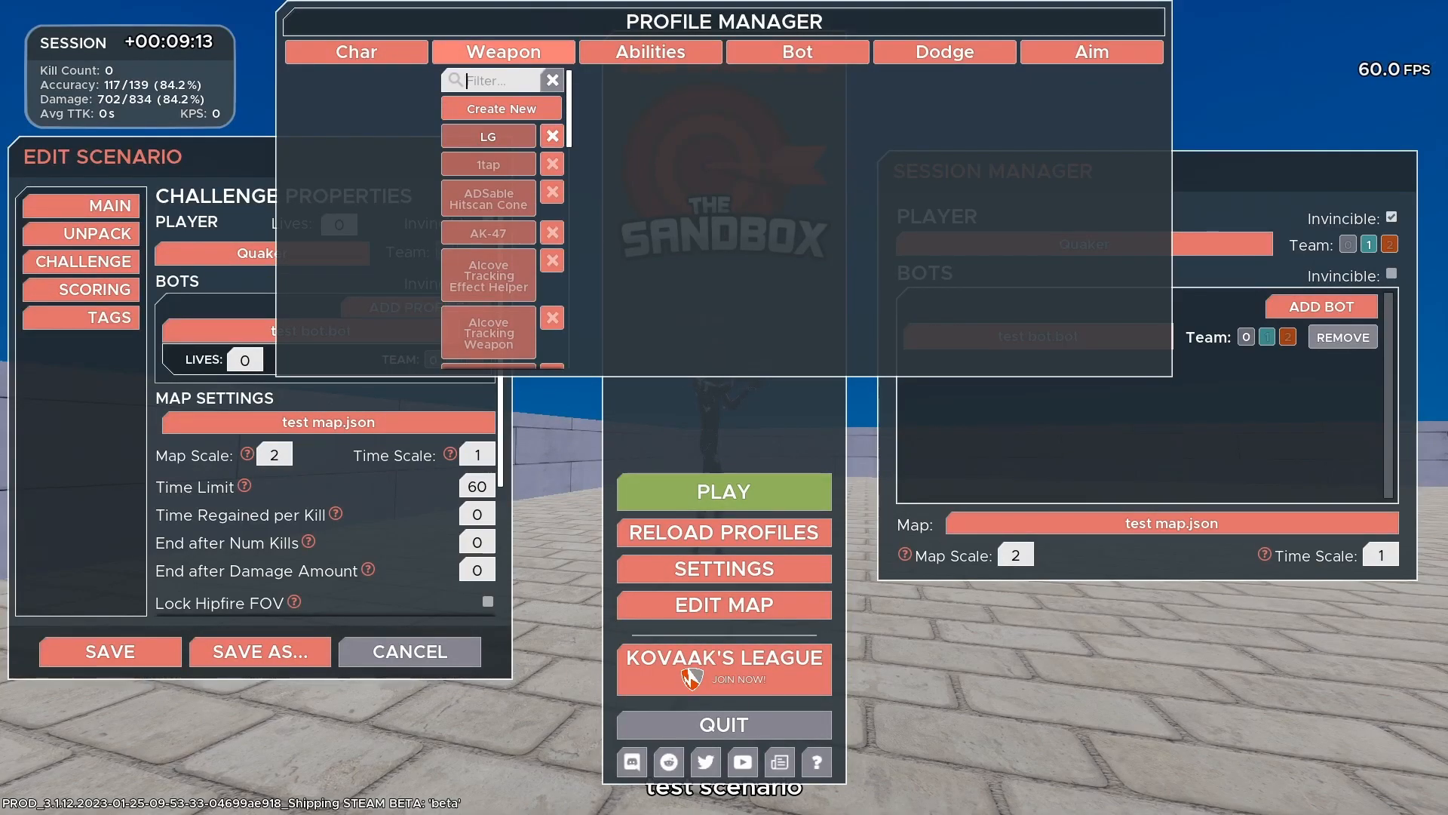
pyautogui.moveTo(356, 52)
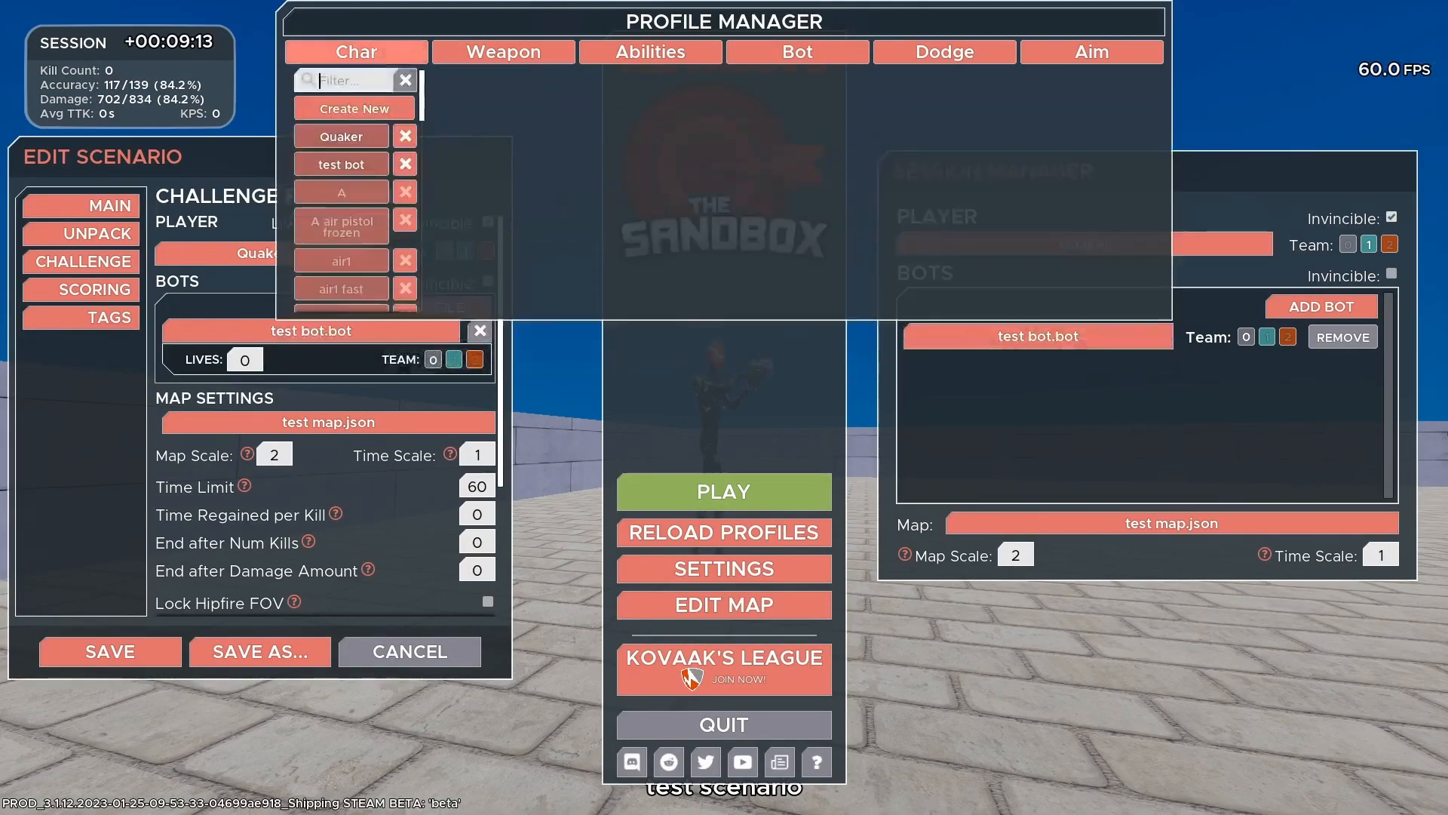
pyautogui.moveTo(503, 52)
pyautogui.click(488, 136)
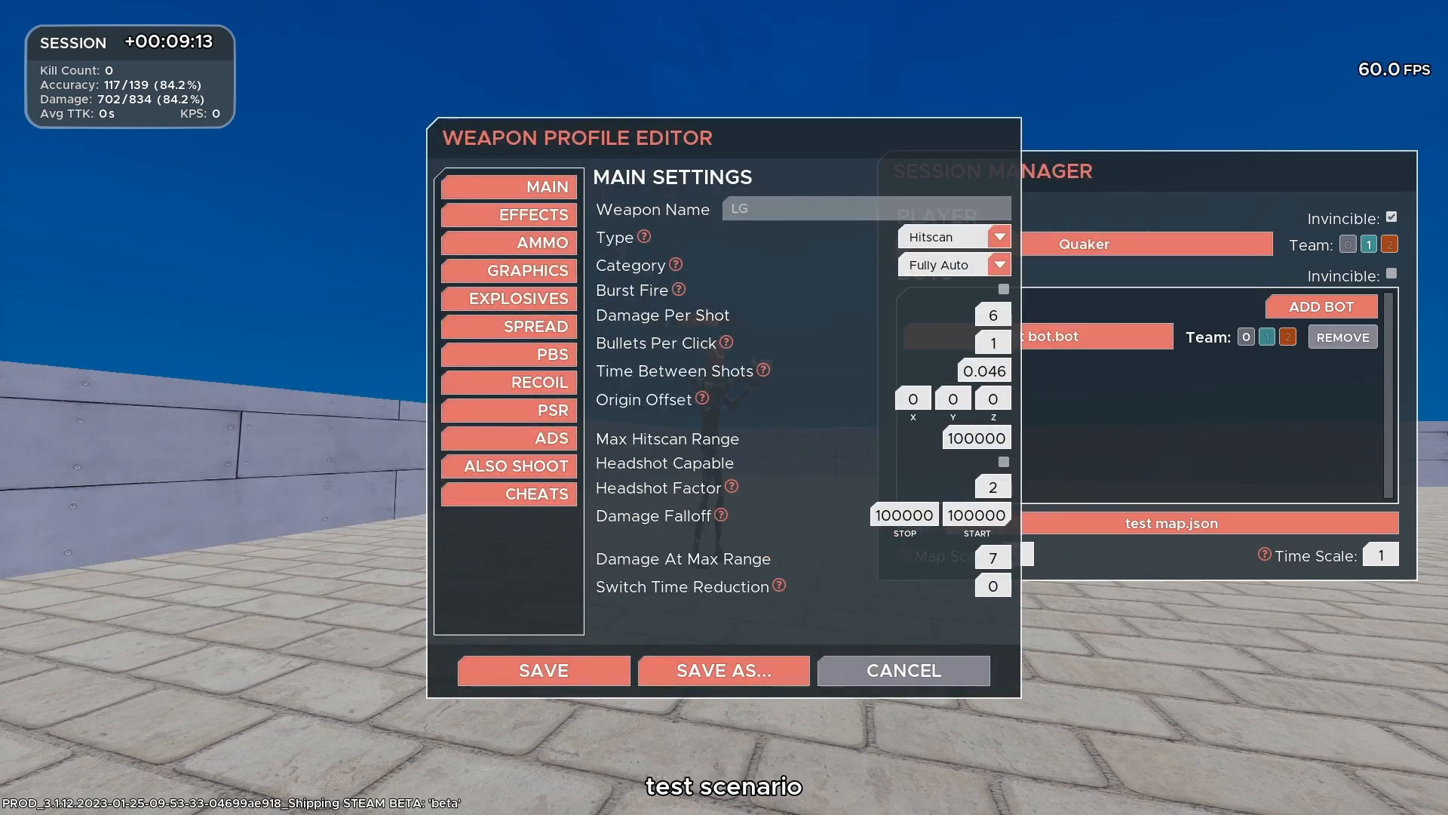
pyautogui.moveTo(1001, 487); pyautogui.dragTo(987, 488)
pyautogui.click(543, 670)
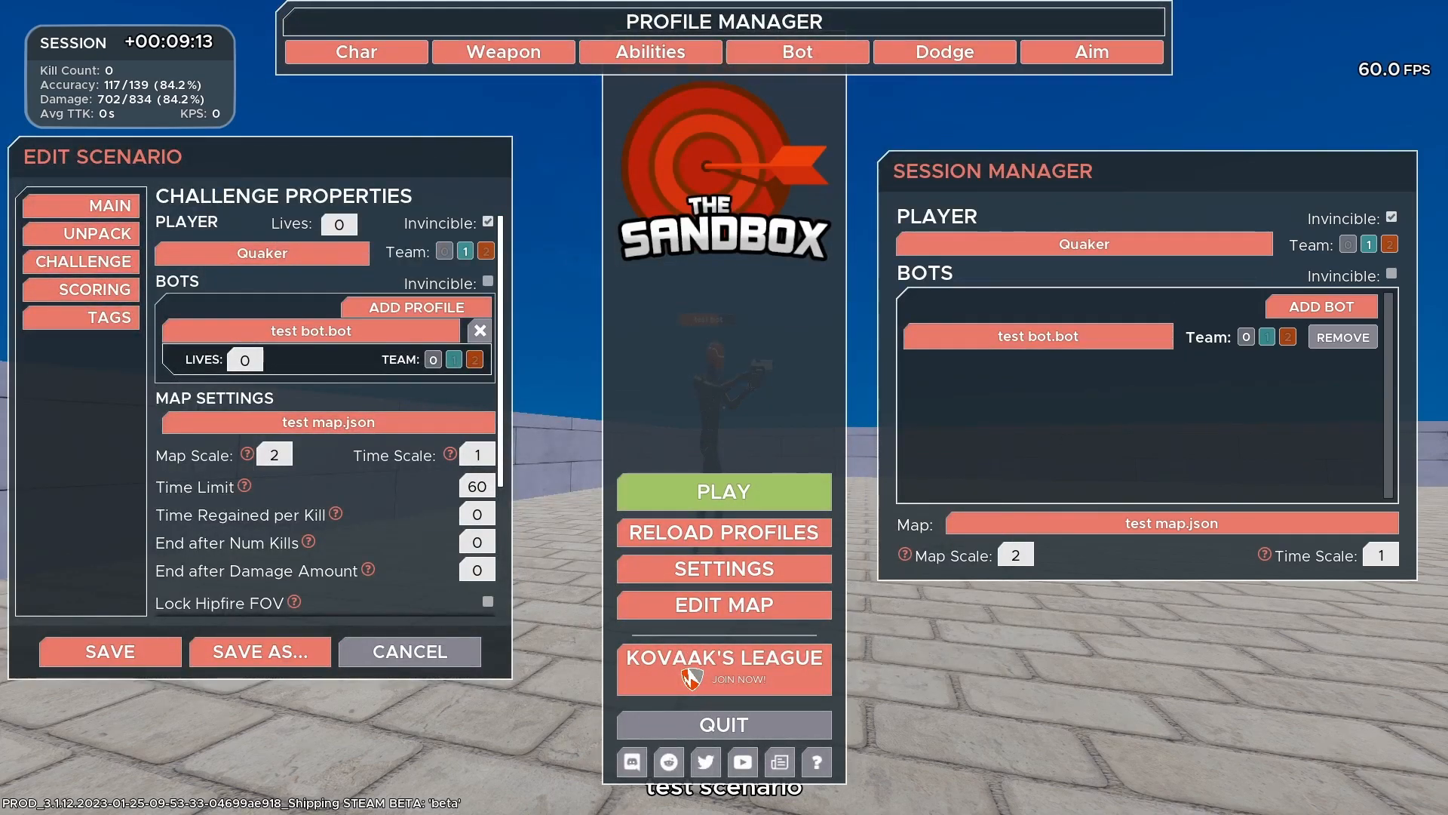
# Resume play and shoot the bot's head and body to test the LG's headshot damage.
pyautogui.click(725, 492)
pyautogui.click(725, 407)
pyautogui.click(724, 407)
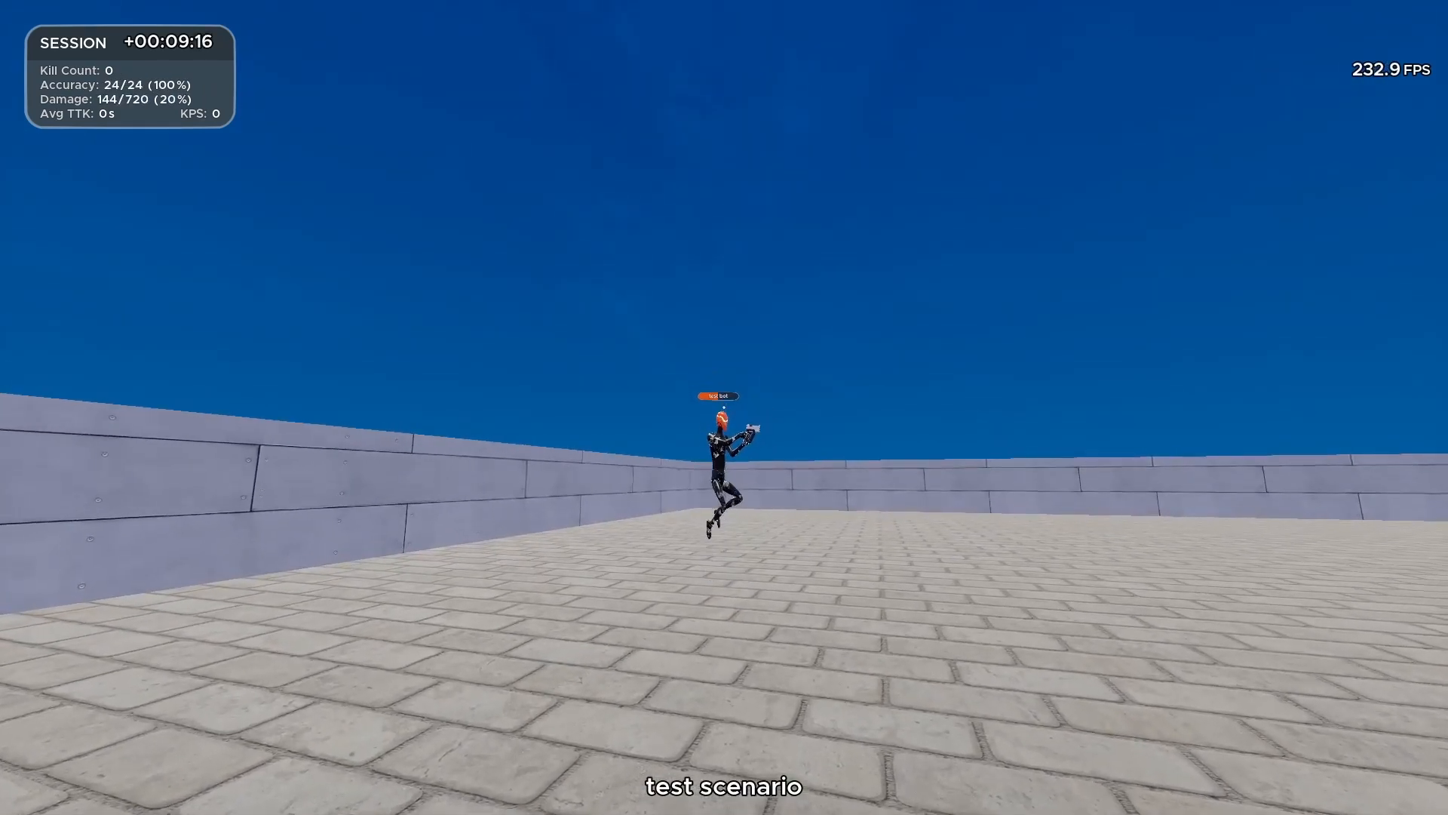
pyautogui.click(724, 407)
pyautogui.click(724, 407)
pyautogui.click(724, 407)
pyautogui.click(724, 408)
pyautogui.press('Escape')
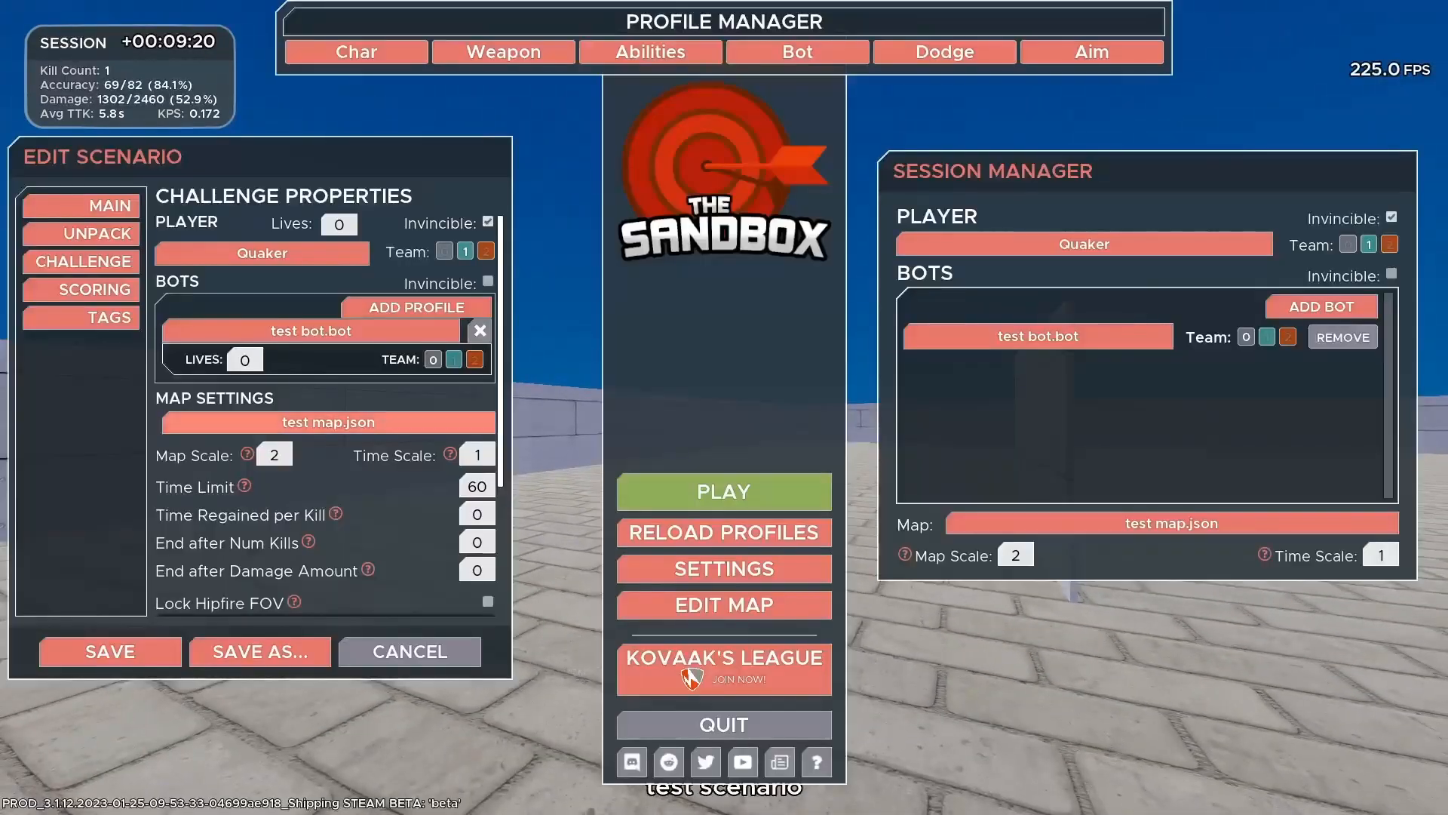
# Set the main bounding box height of the test bot character profile to 300, save it, and return to play.
pyautogui.click(797, 52)
pyautogui.click(503, 52)
pyautogui.click(356, 52)
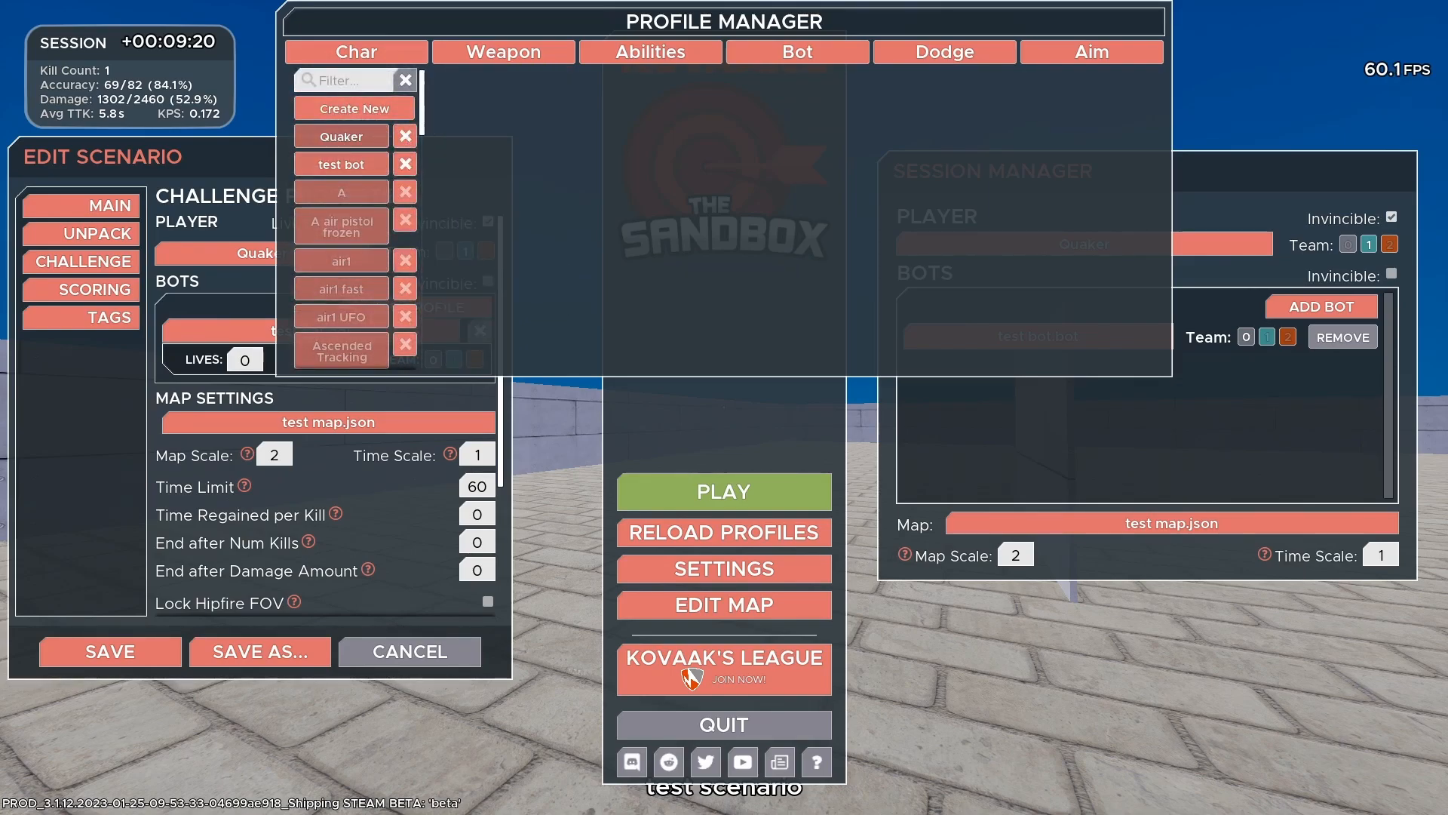
pyautogui.click(341, 164)
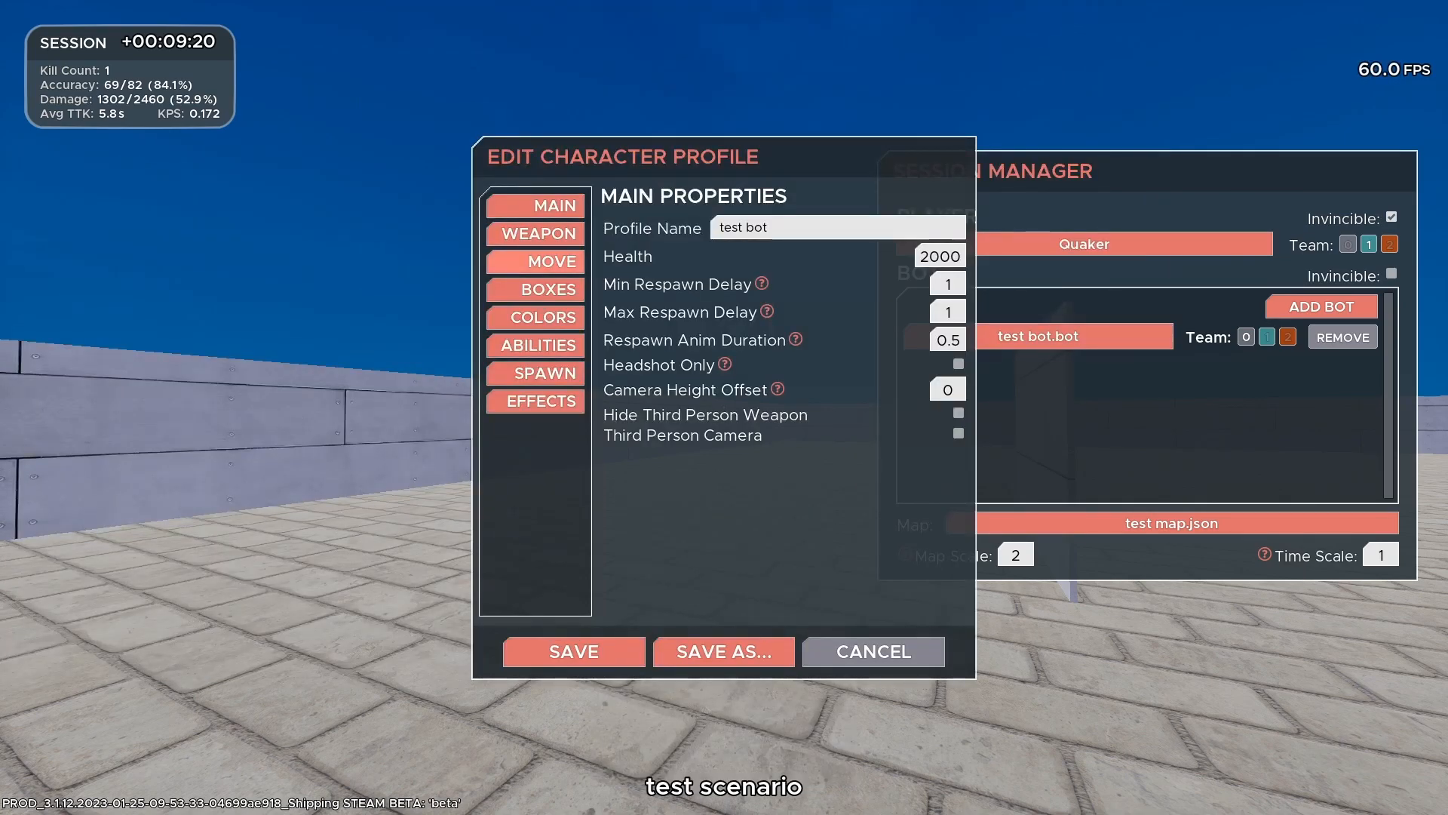
pyautogui.click(543, 289)
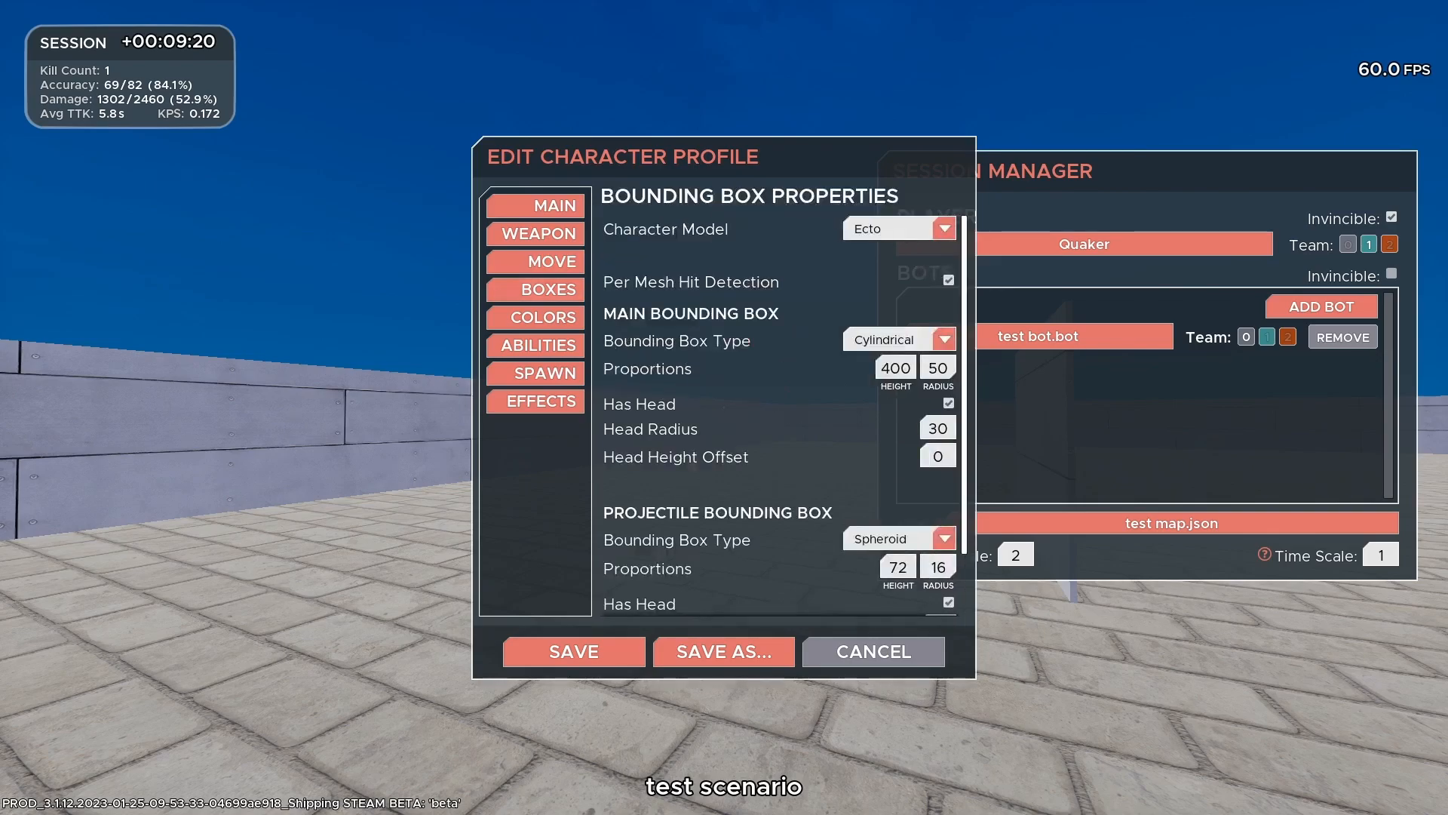
pyautogui.moveTo(912, 367); pyautogui.dragTo(881, 368)
pyautogui.write('300')
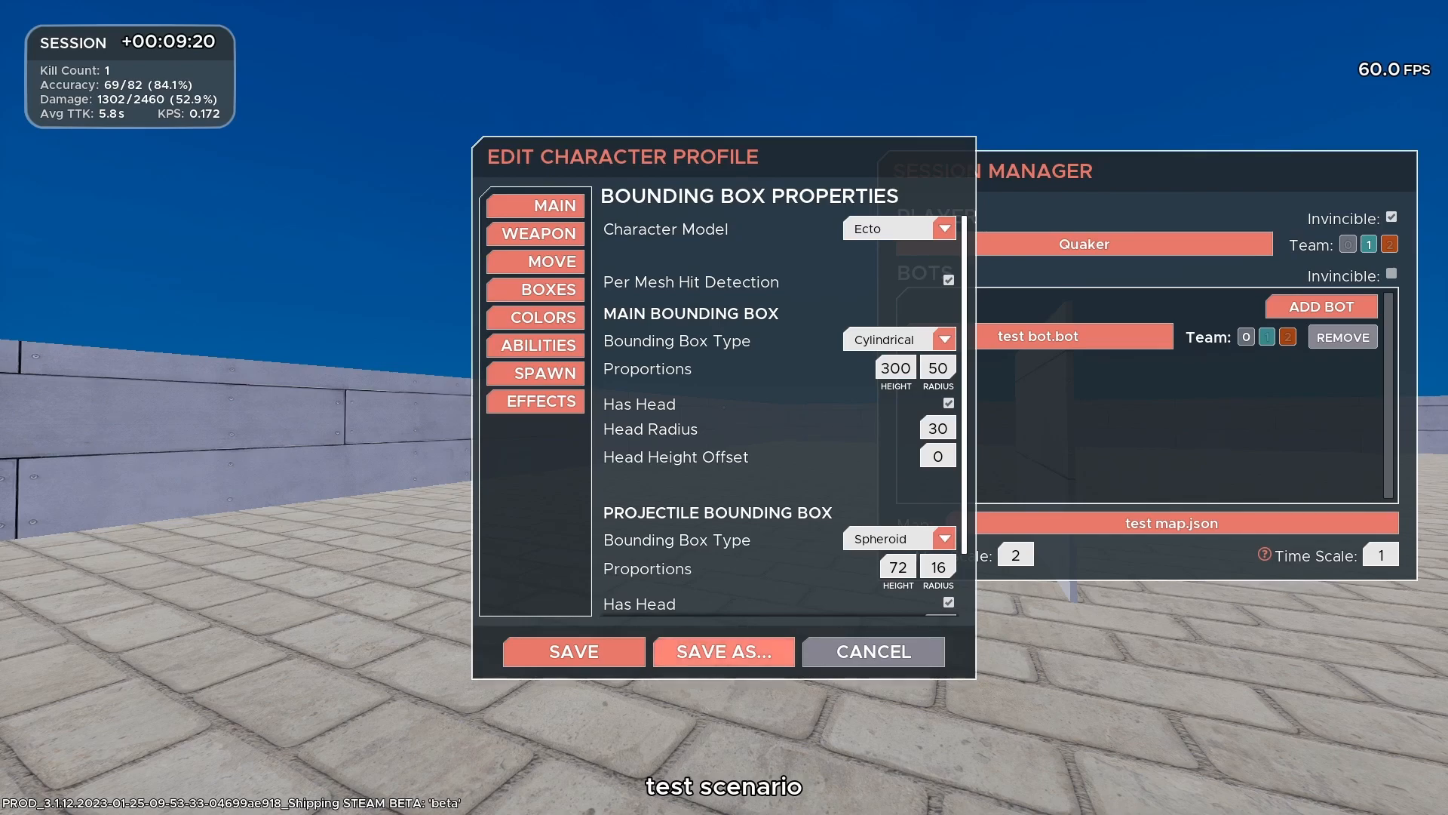
pyautogui.click(574, 651)
pyautogui.click(723, 491)
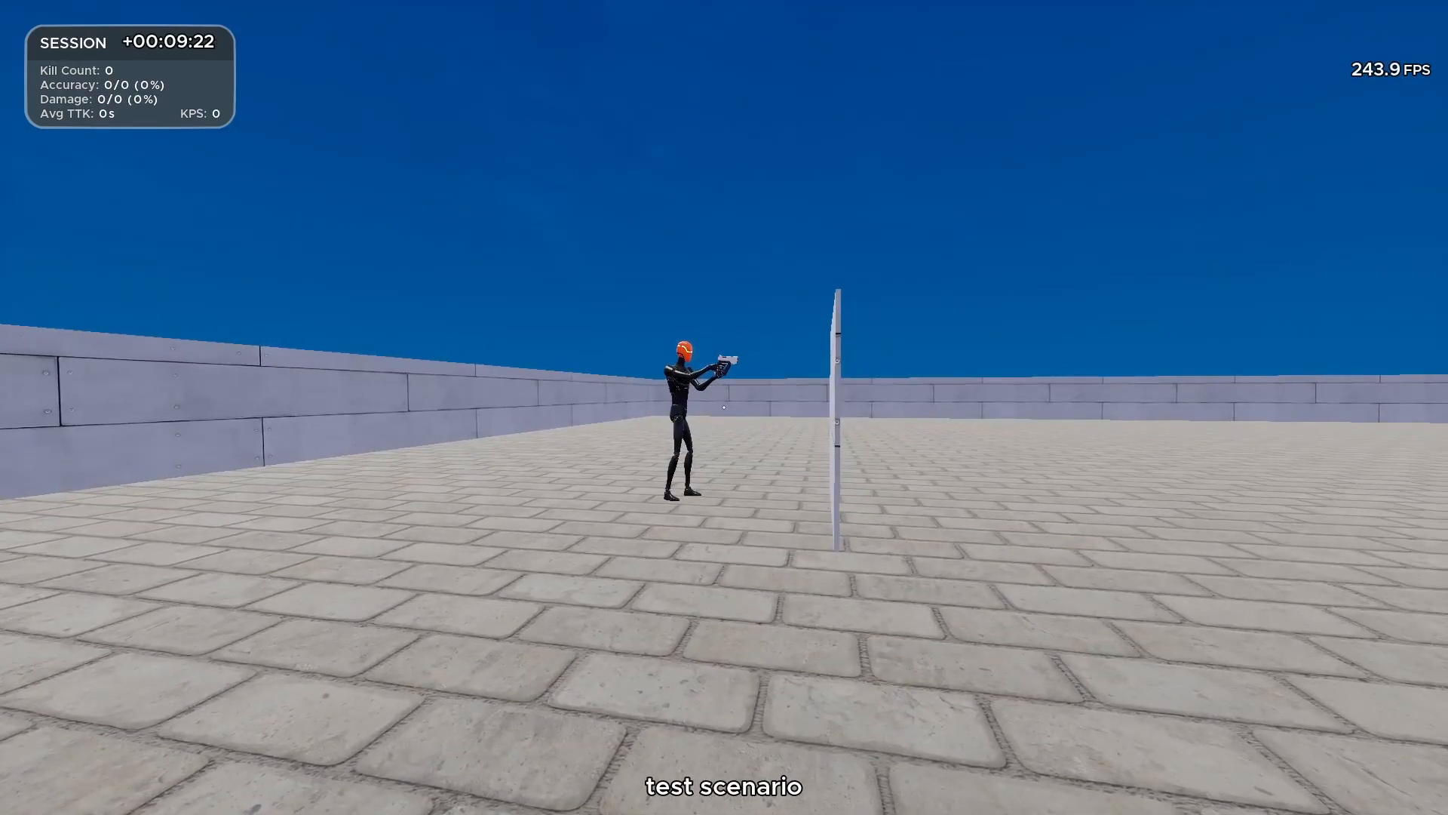
# Turn off No Dodging in the test bot's bot profile so it uses the Circle Strafe dodge profile, and save.
pyautogui.press('Escape')
pyautogui.click(762, 81)
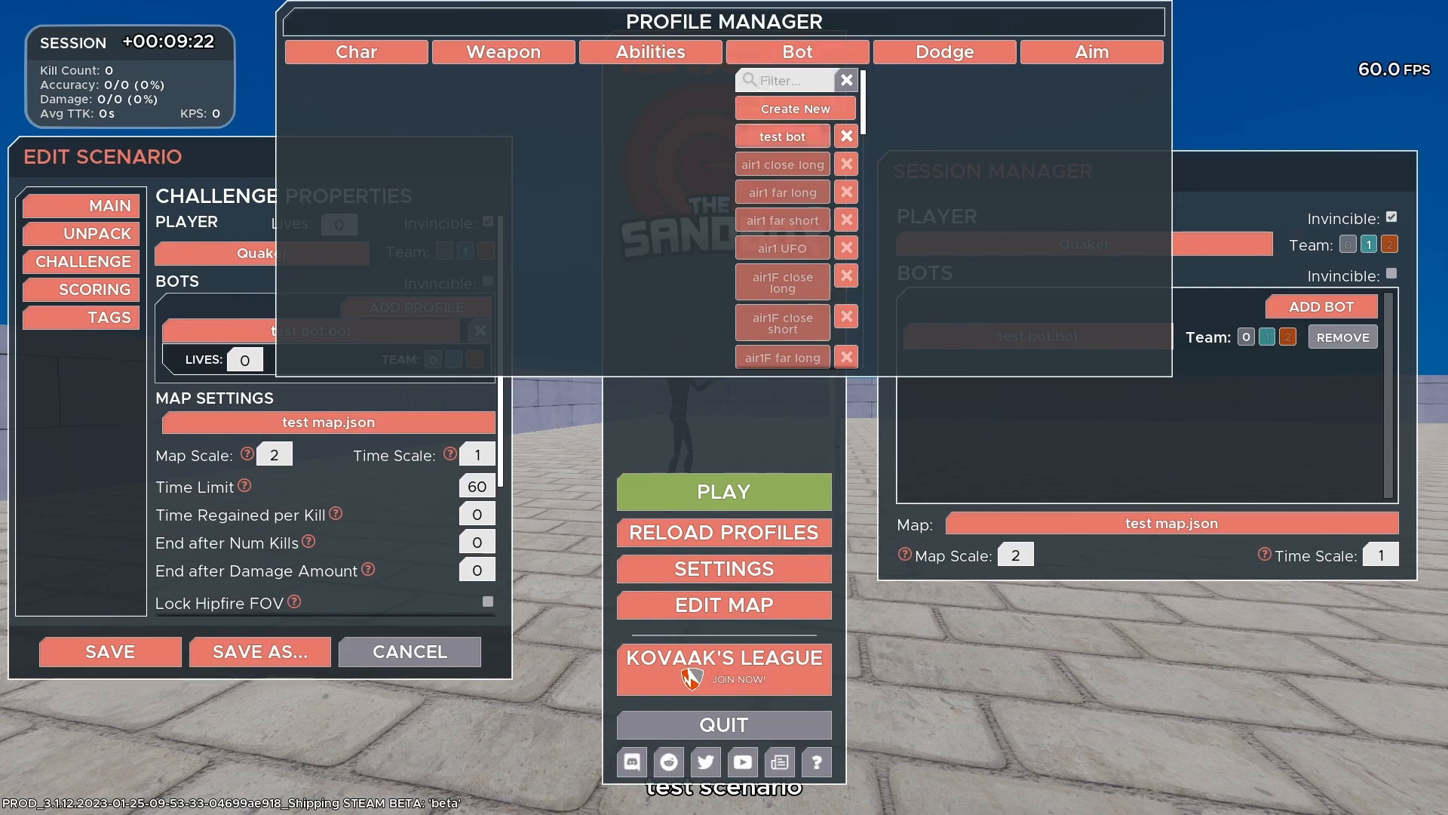
pyautogui.click(782, 136)
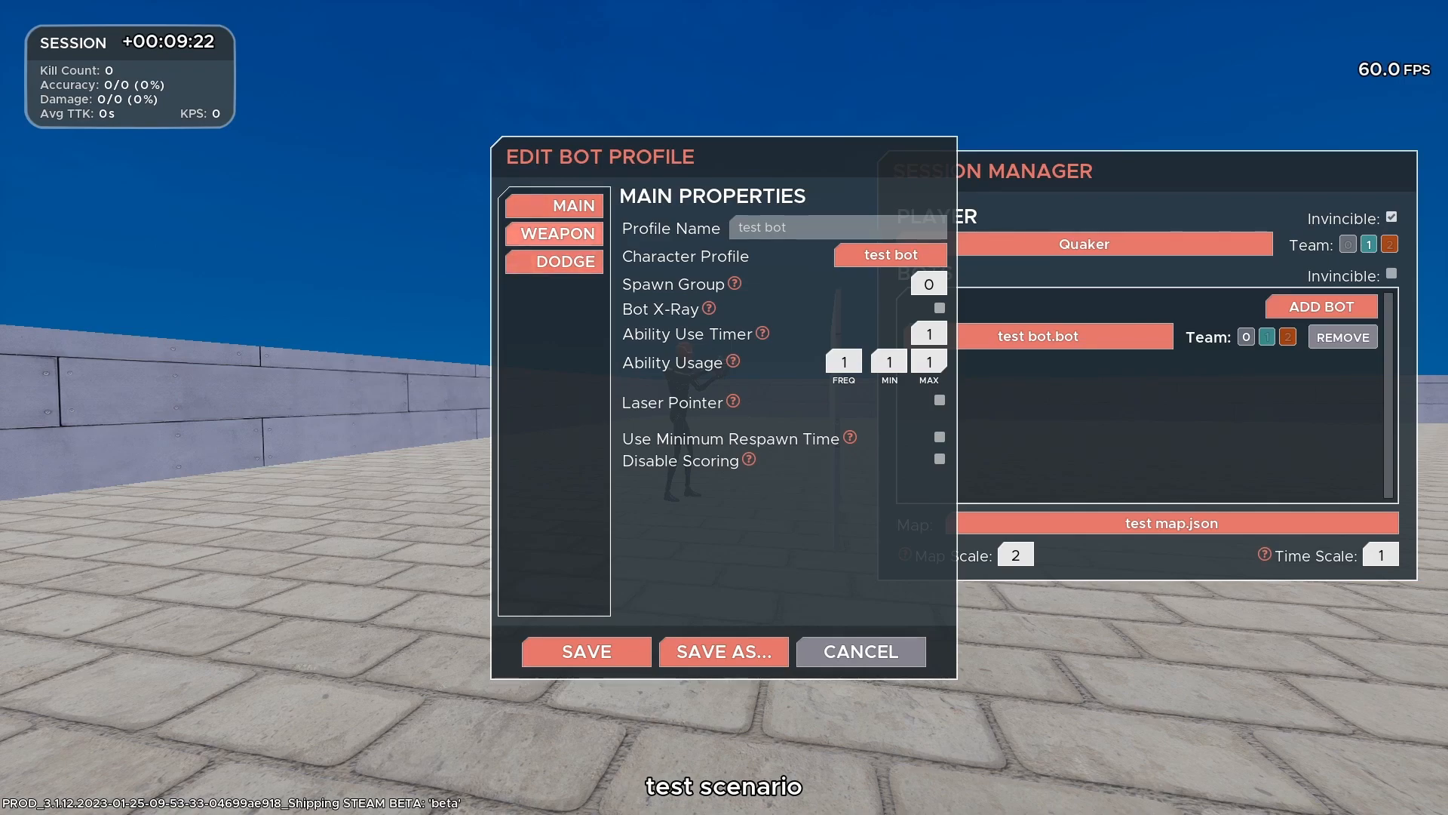
pyautogui.click(554, 261)
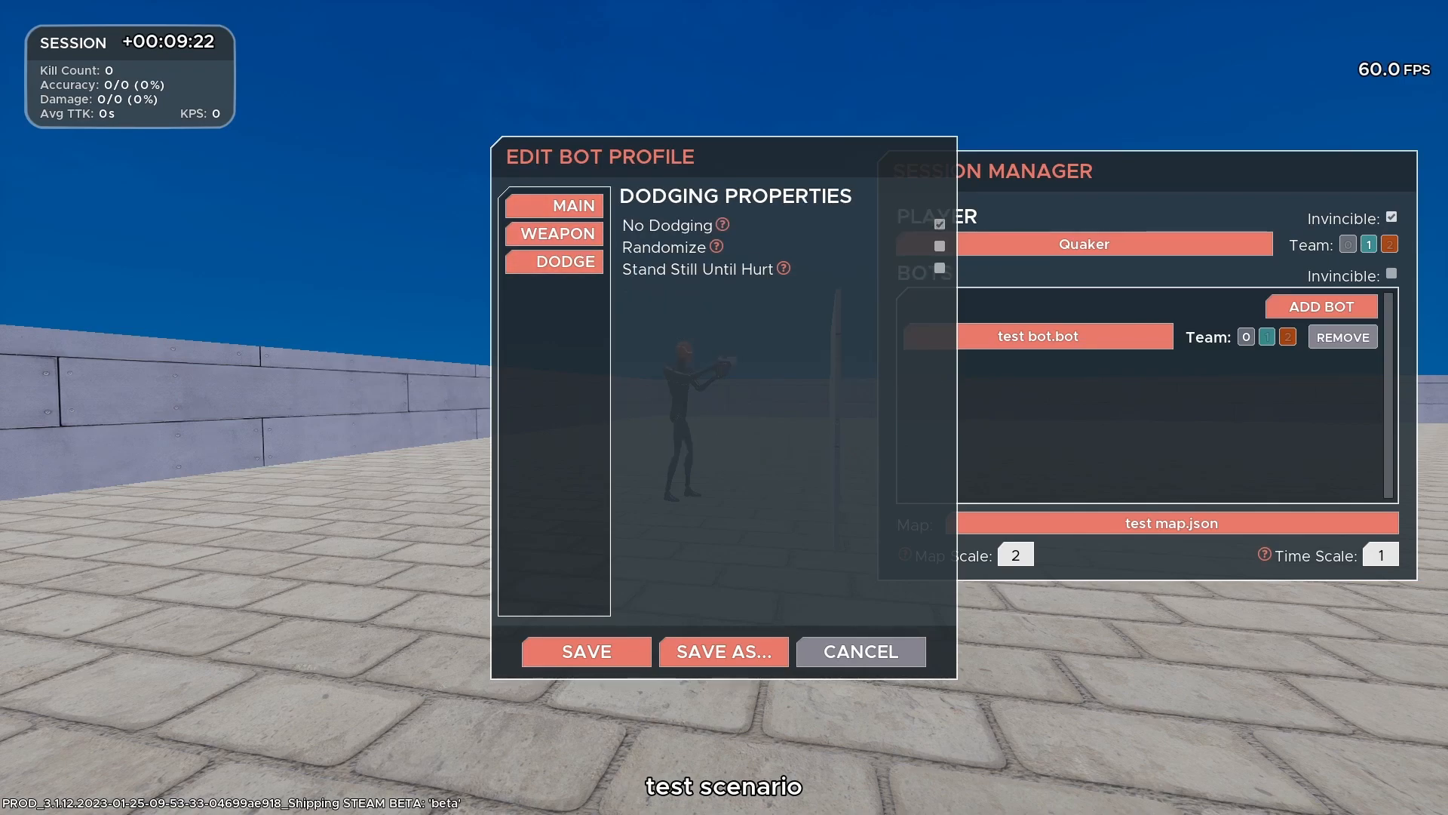
pyautogui.click(940, 224)
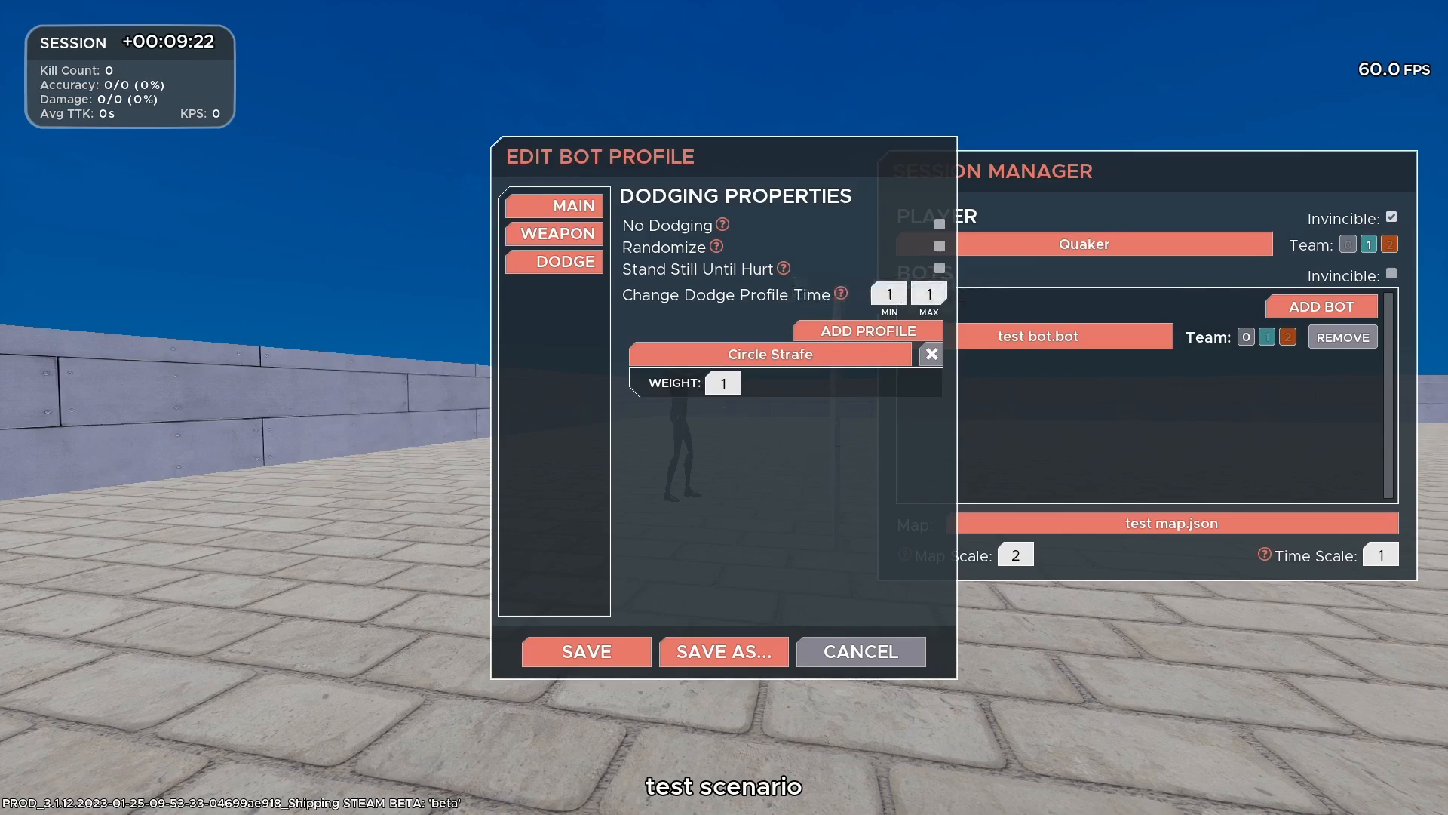
pyautogui.click(586, 651)
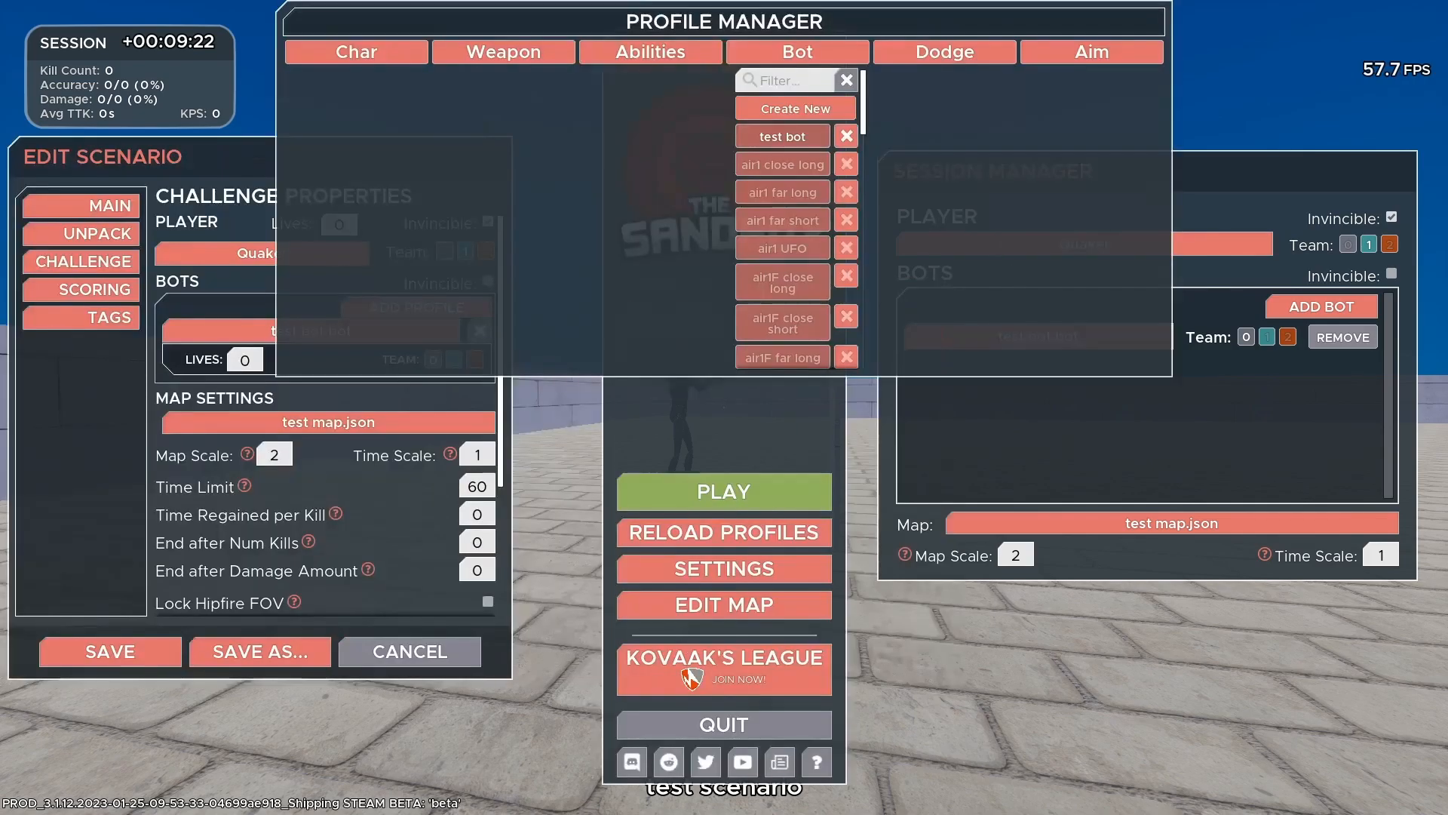
# Resume play and strafe both ways to watch how the bot moves with the Circle Strafe dodge profile.
pyautogui.press('Escape')
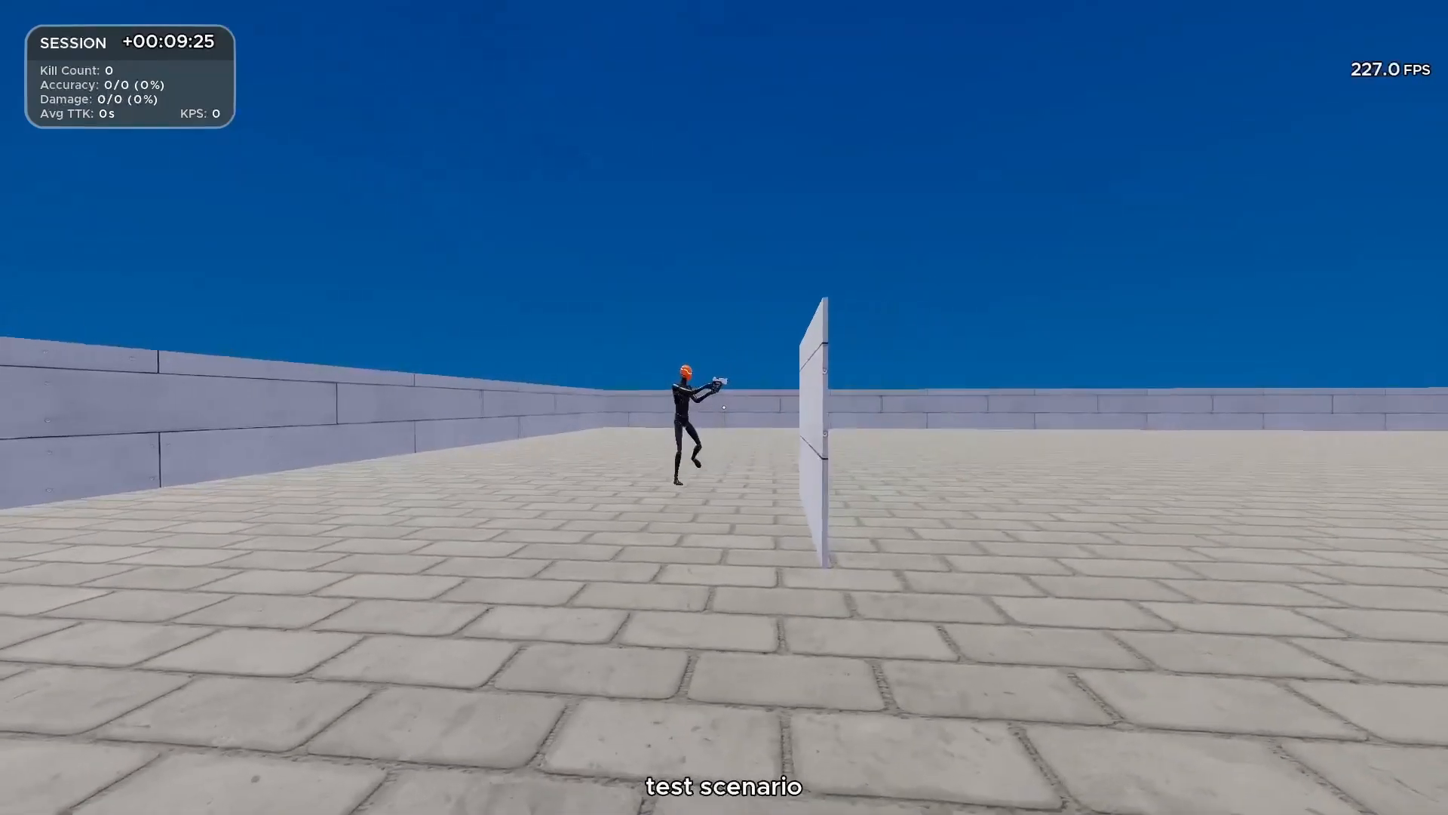
pyautogui.press('d')
pyautogui.press('a')
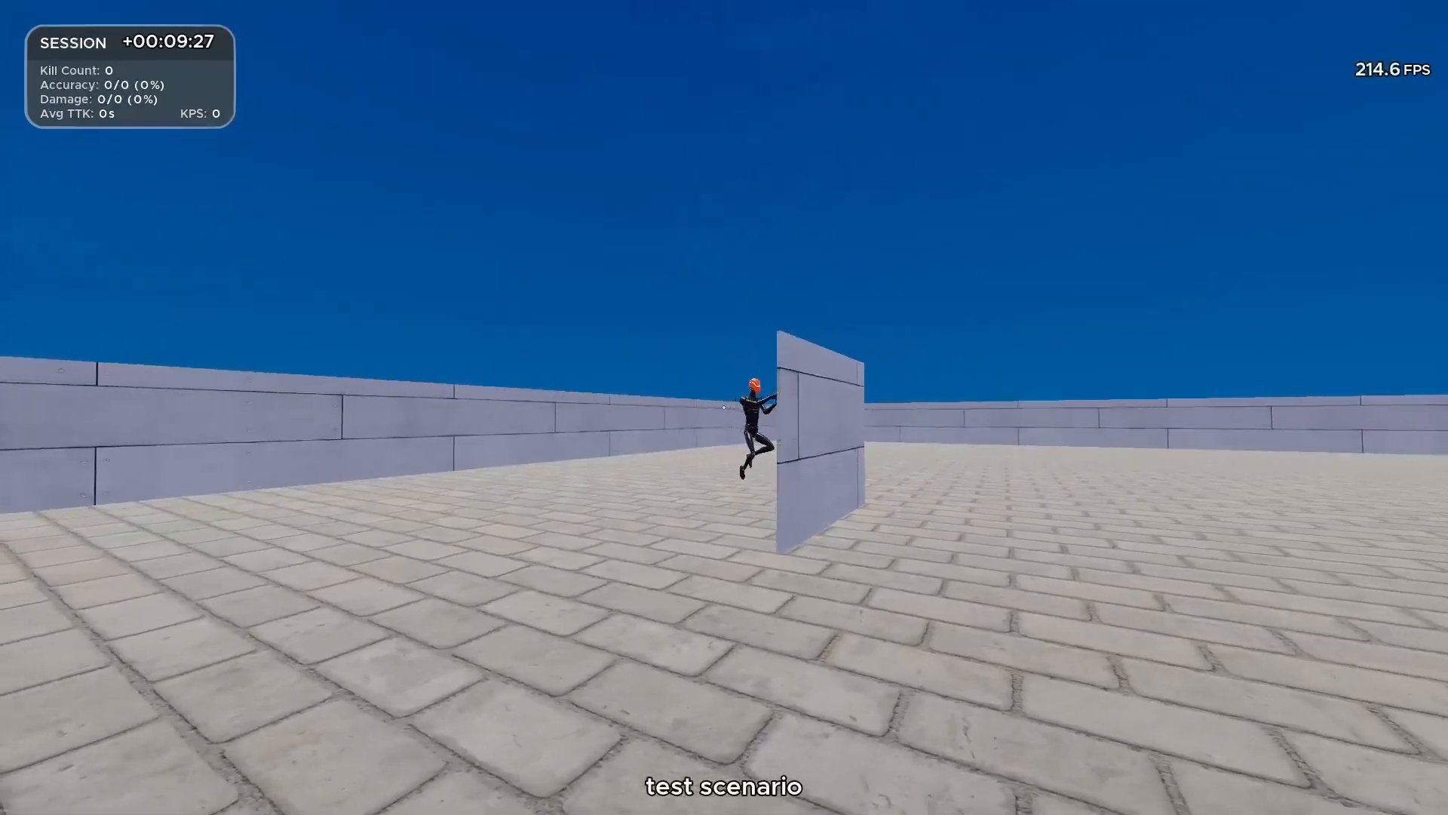
# Create a dodge profile named test dodge and set its Initial Left/Right direction to Random.
pyautogui.press('Escape')
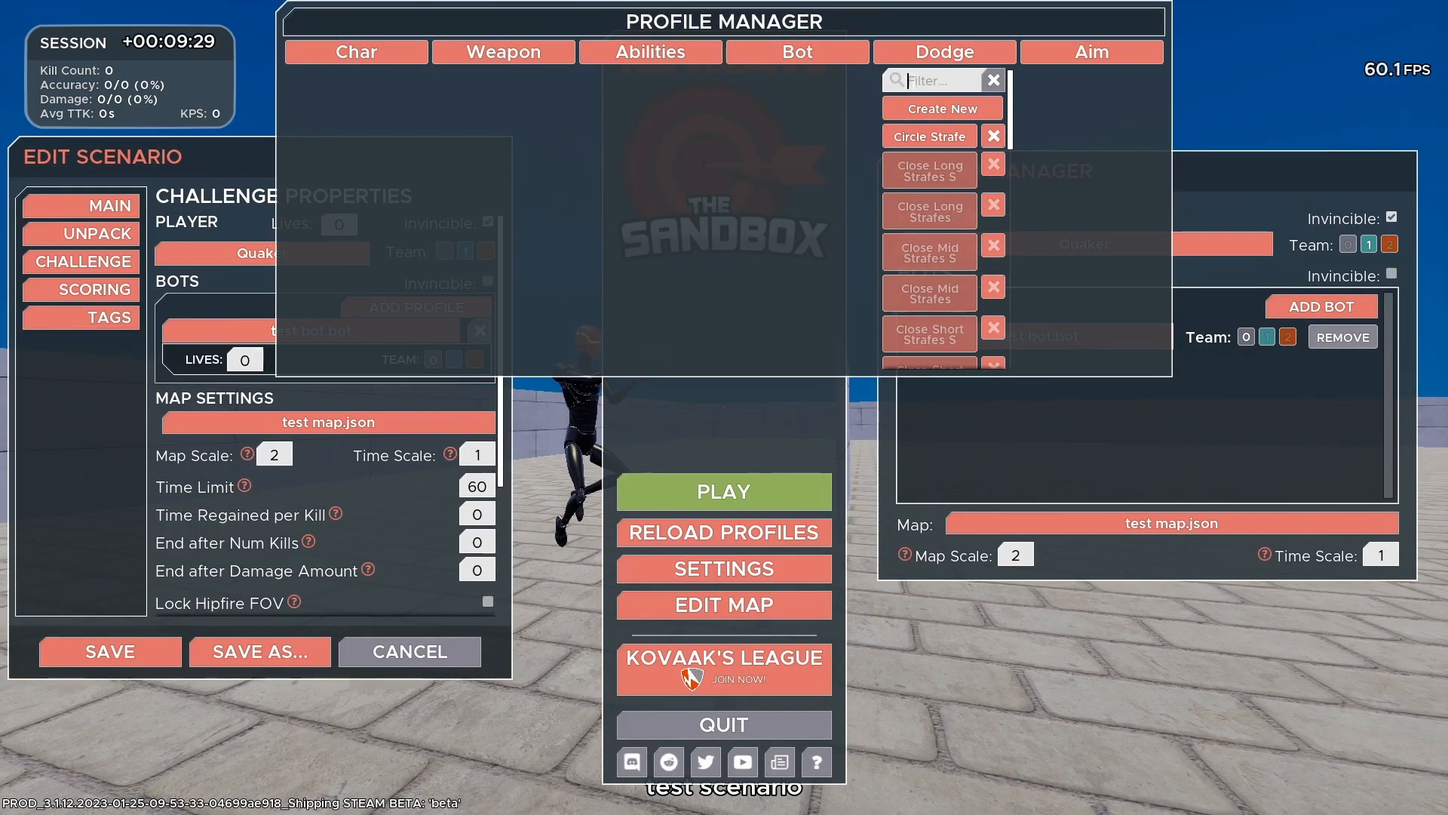
pyautogui.click(943, 109)
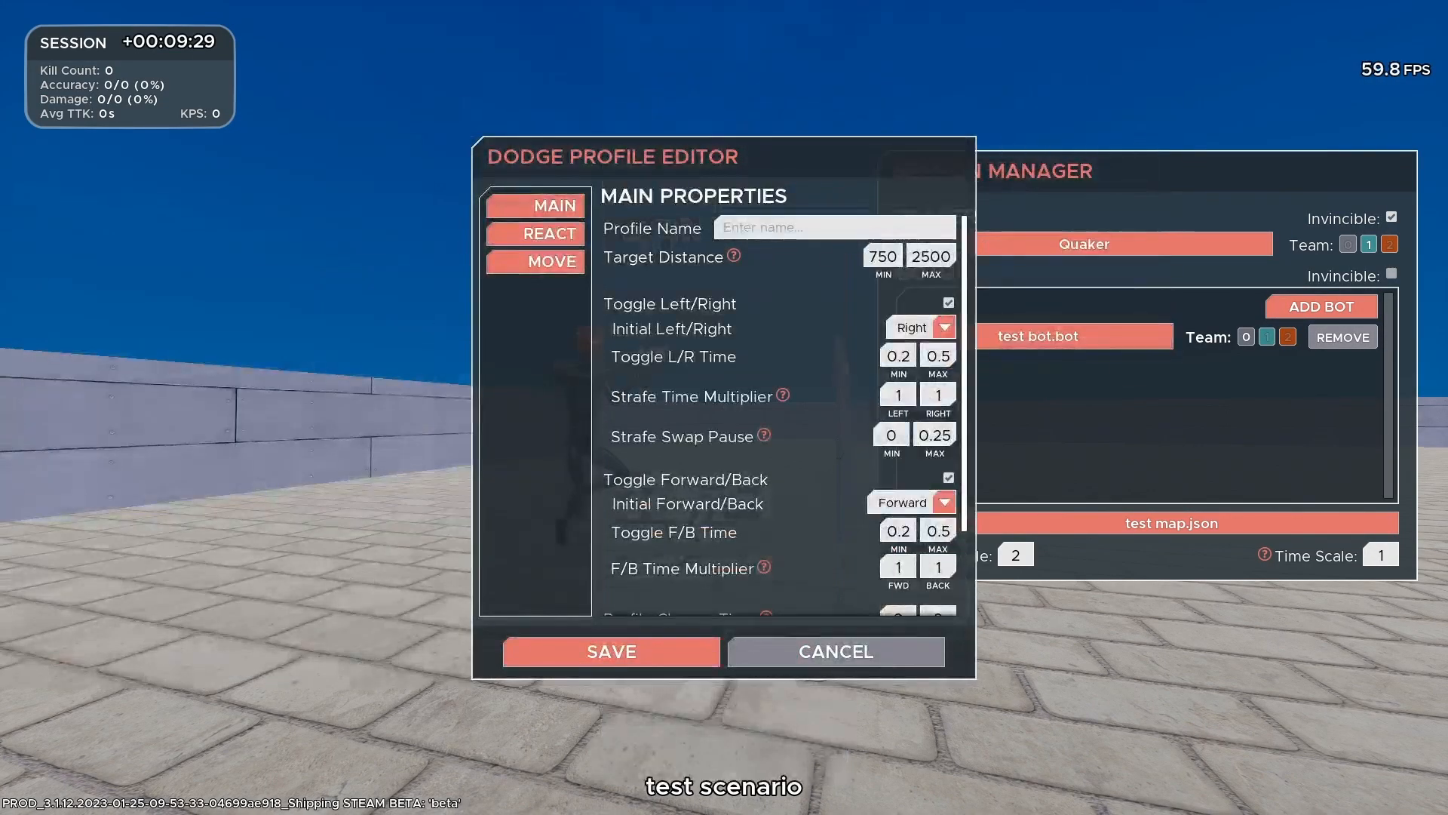
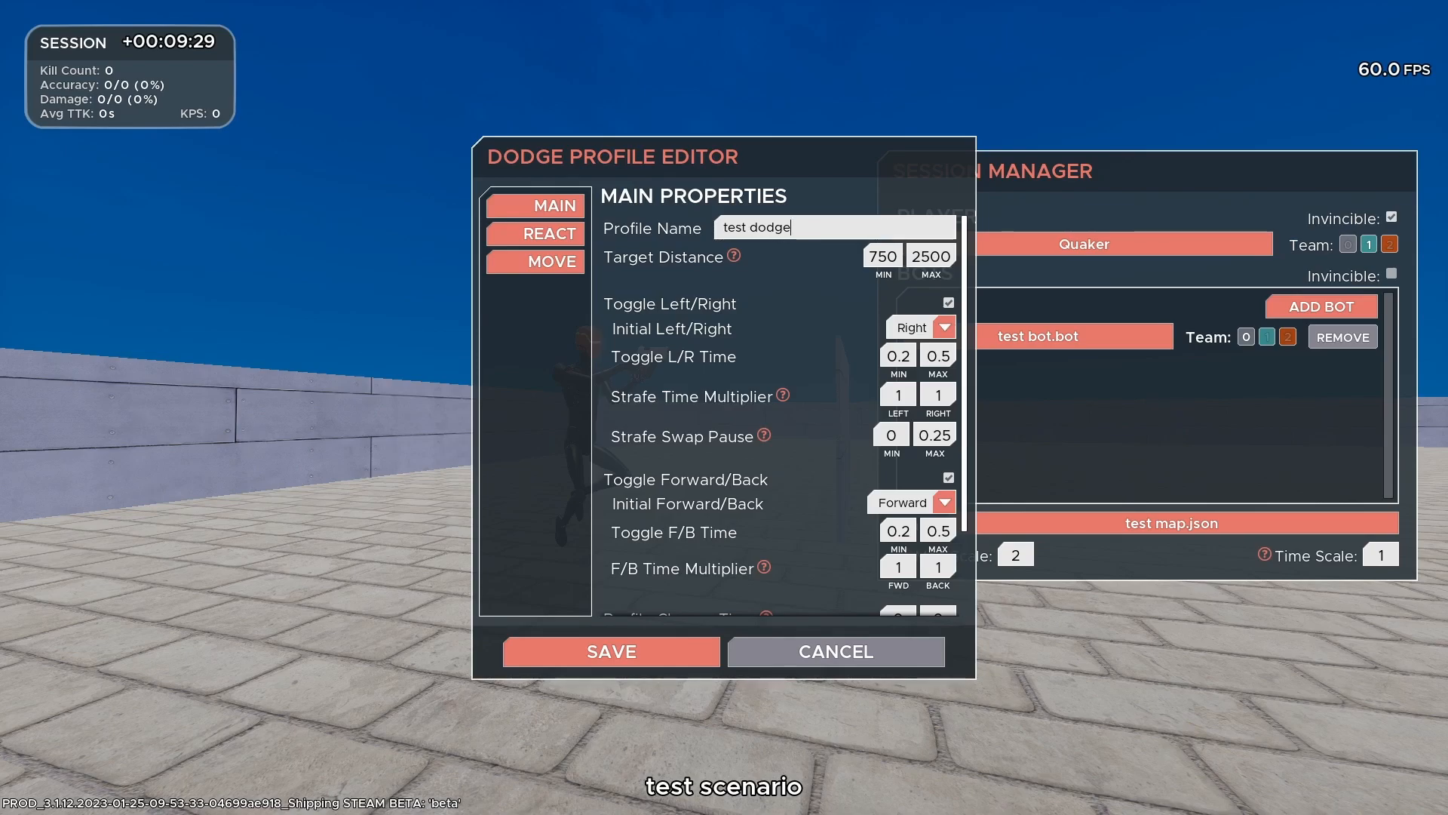
pyautogui.click(948, 302)
pyautogui.click(958, 303)
pyautogui.click(922, 327)
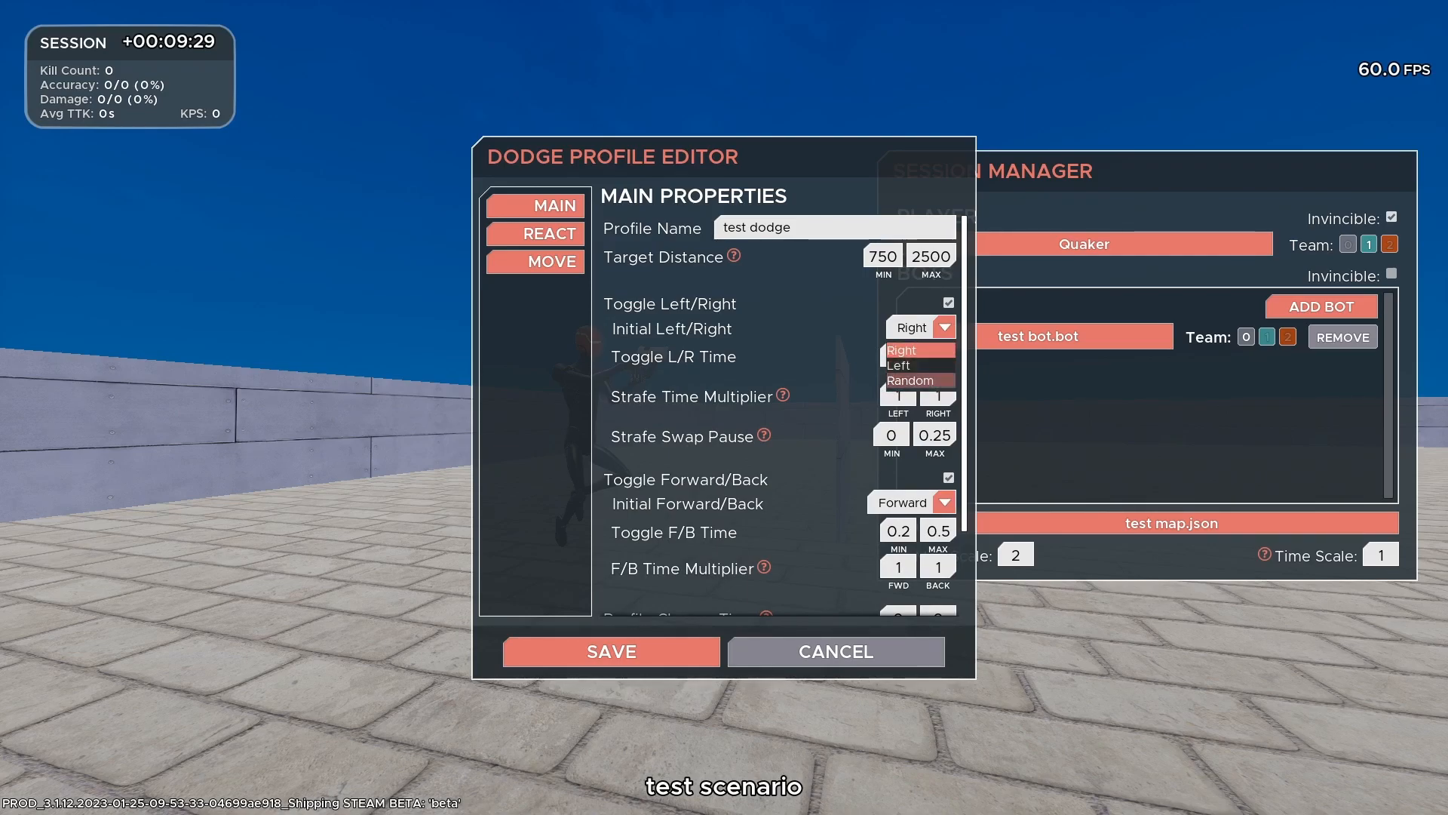
pyautogui.click(921, 380)
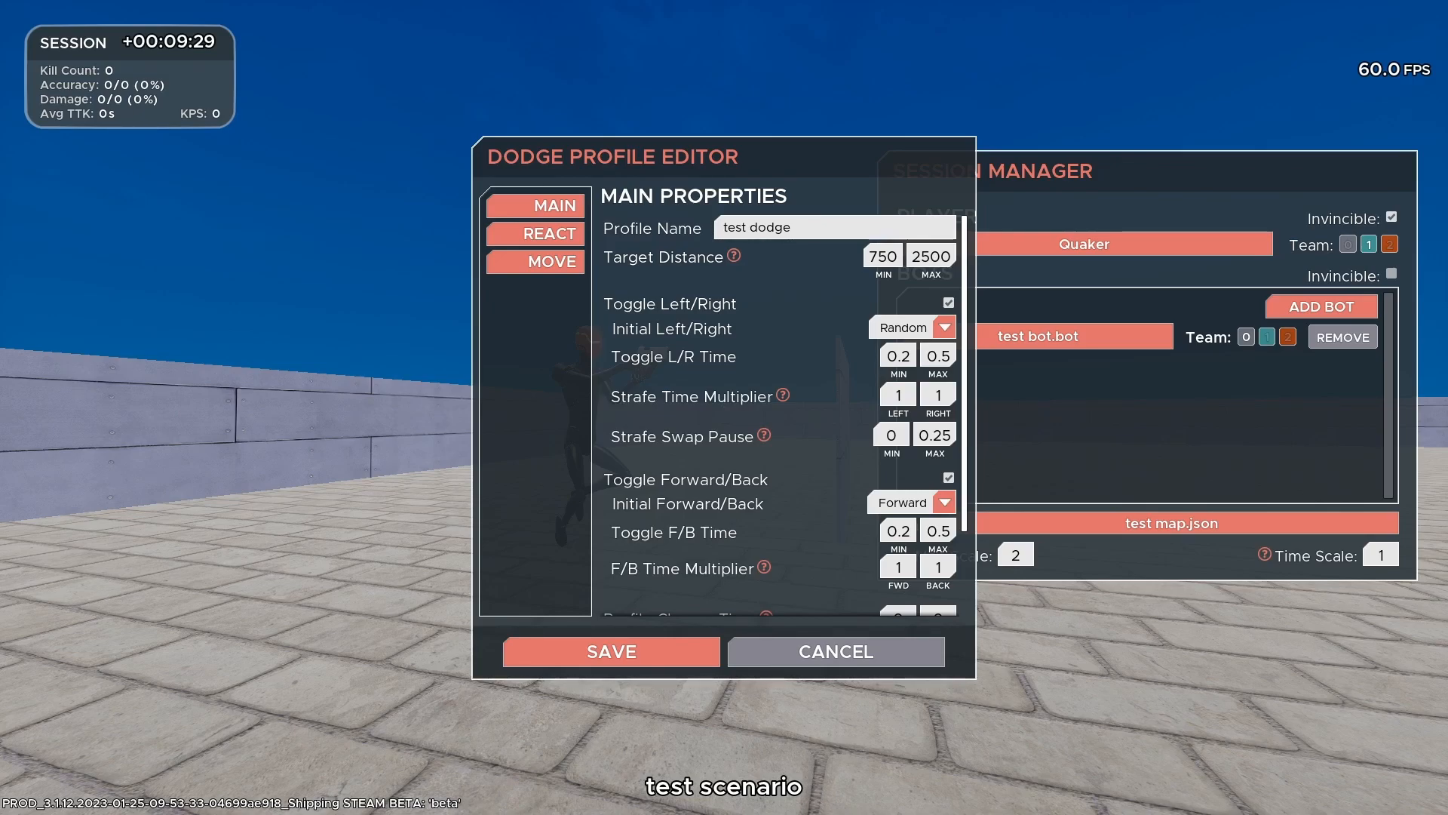
# Set the maximum Strafe Swap Pause to 0 and turn off Toggle Forward/Back in the test dodge profile.
pyautogui.moveTo(783, 396)
pyautogui.moveTo(764, 436)
pyautogui.moveTo(943, 436); pyautogui.dragTo(918, 436)
pyautogui.write('0')
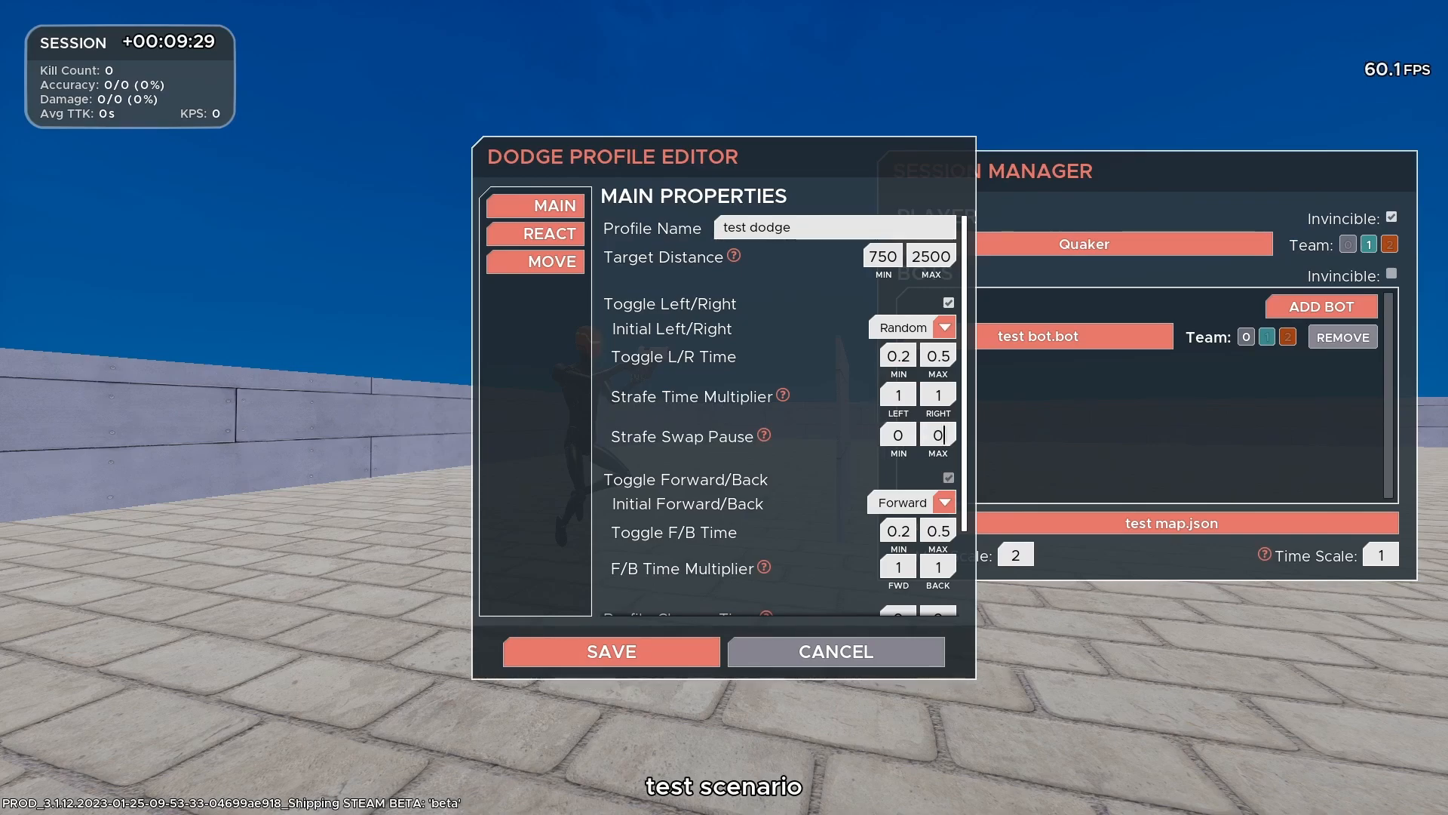
pyautogui.click(948, 477)
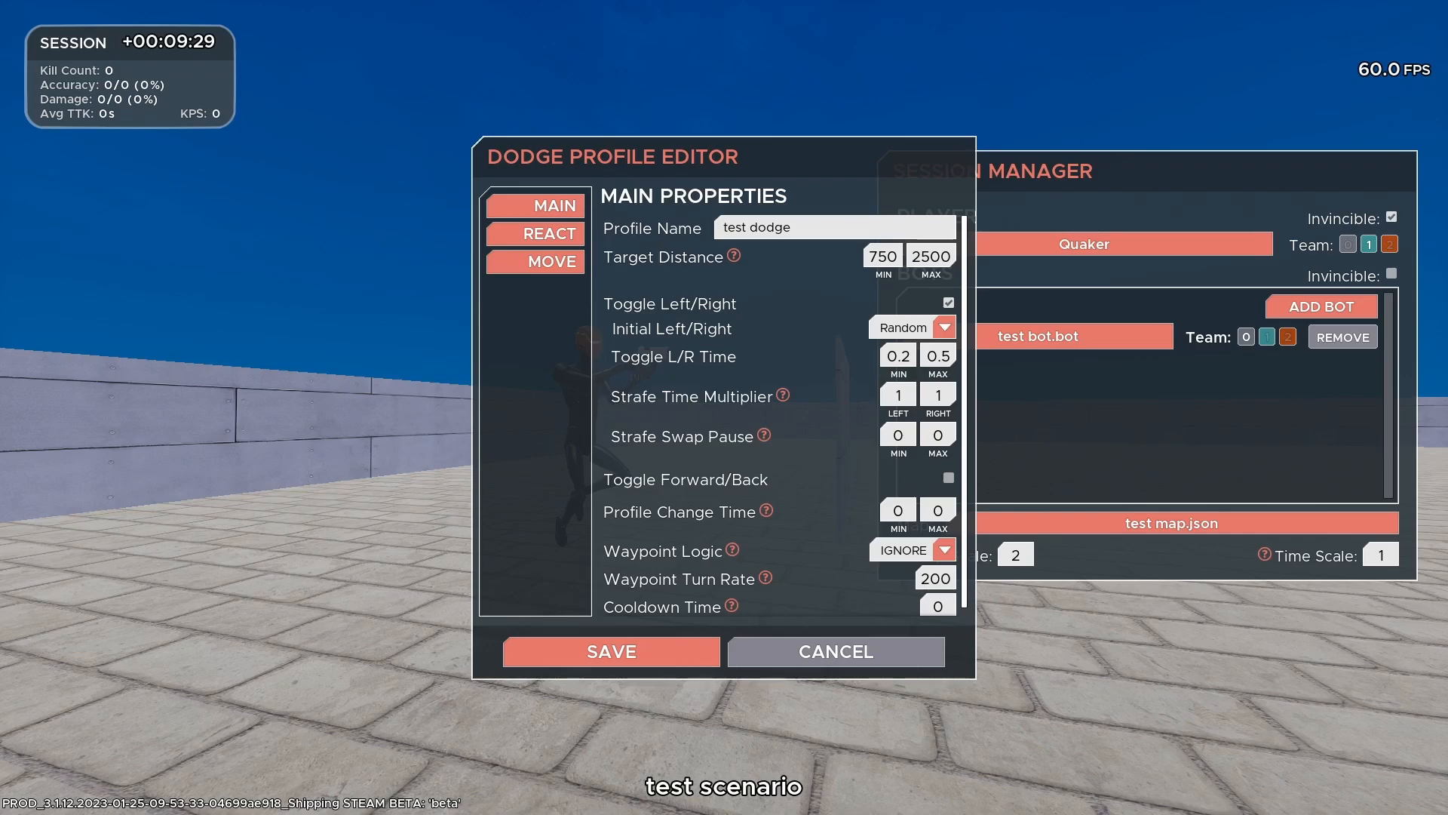
# Set the dodge profile's Jump Frequency to 0.3, save the profile, and return to play.
pyautogui.click(535, 261)
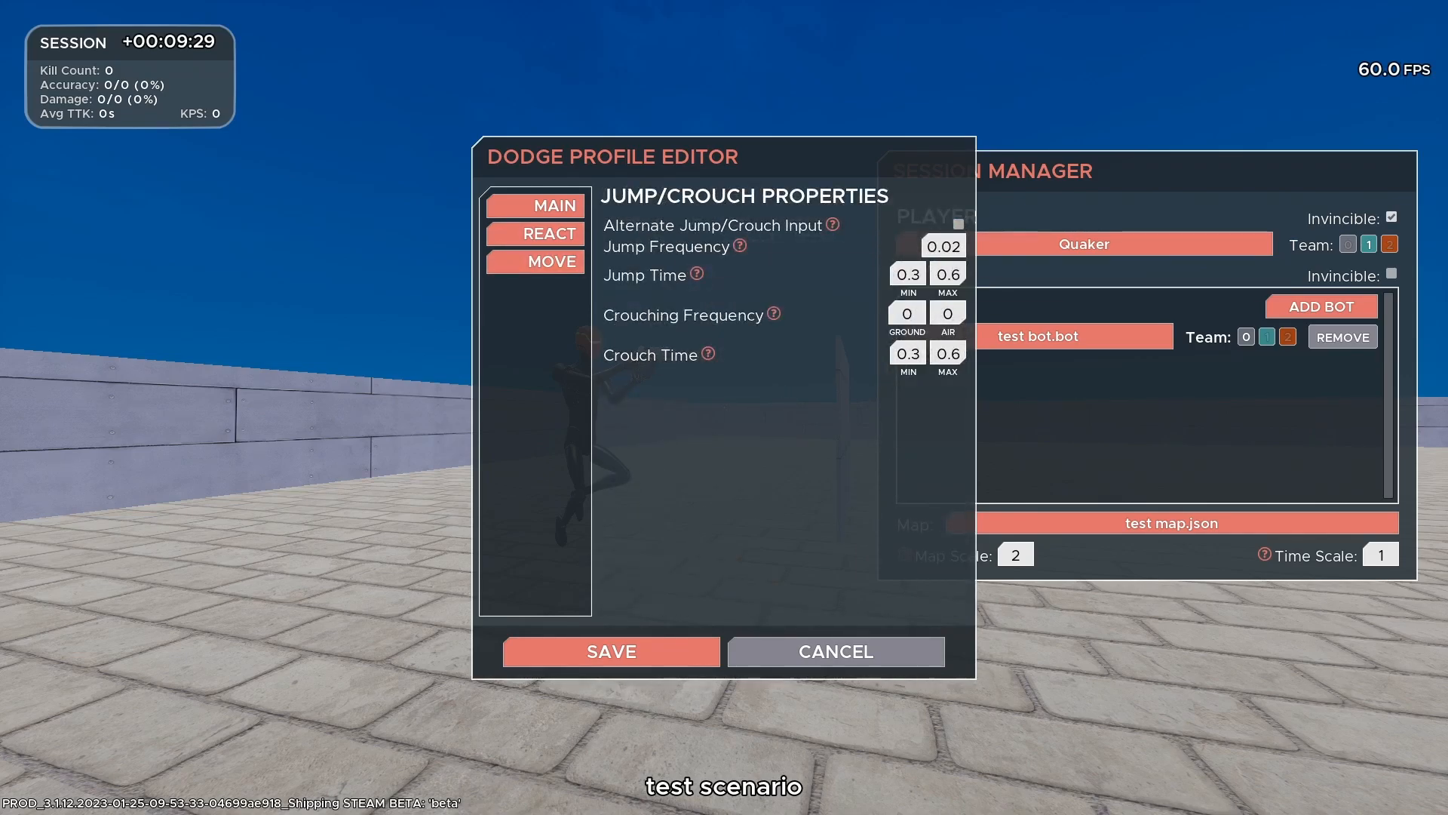
pyautogui.moveTo(740, 246)
pyautogui.moveTo(961, 247); pyautogui.dragTo(927, 246)
pyautogui.write('30.3')
pyautogui.moveTo(697, 274)
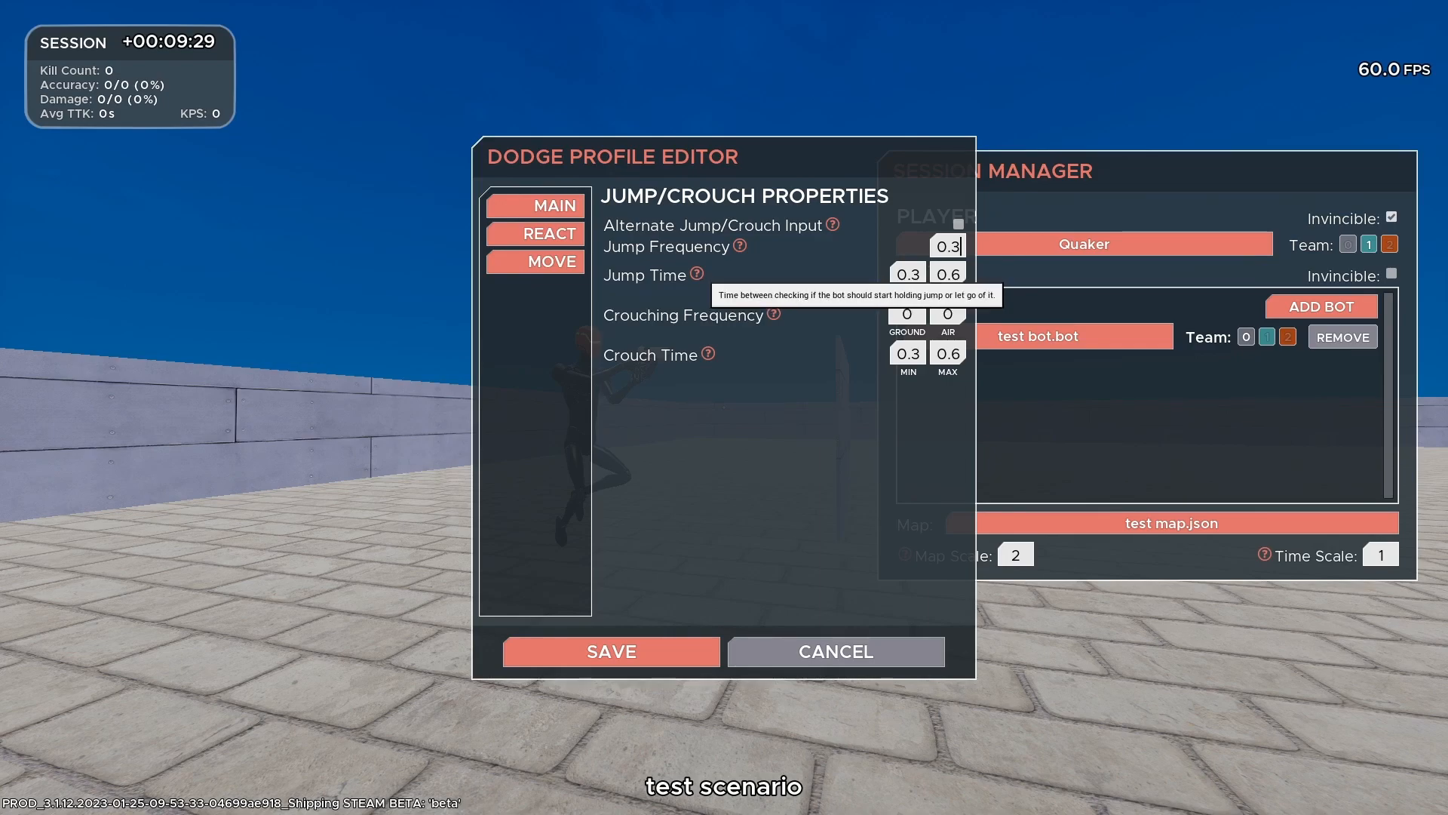
pyautogui.click(611, 652)
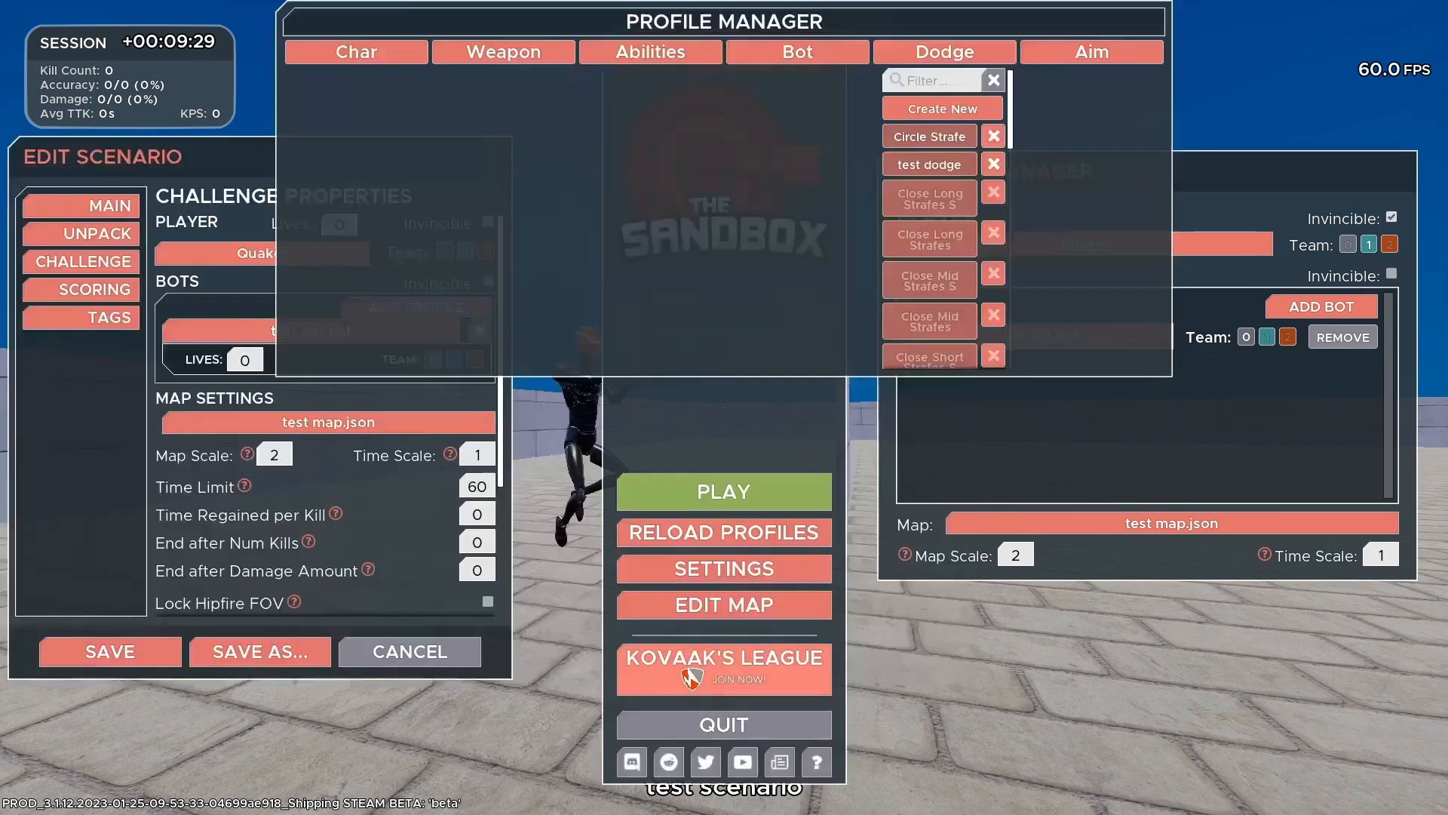
pyautogui.press('Escape')
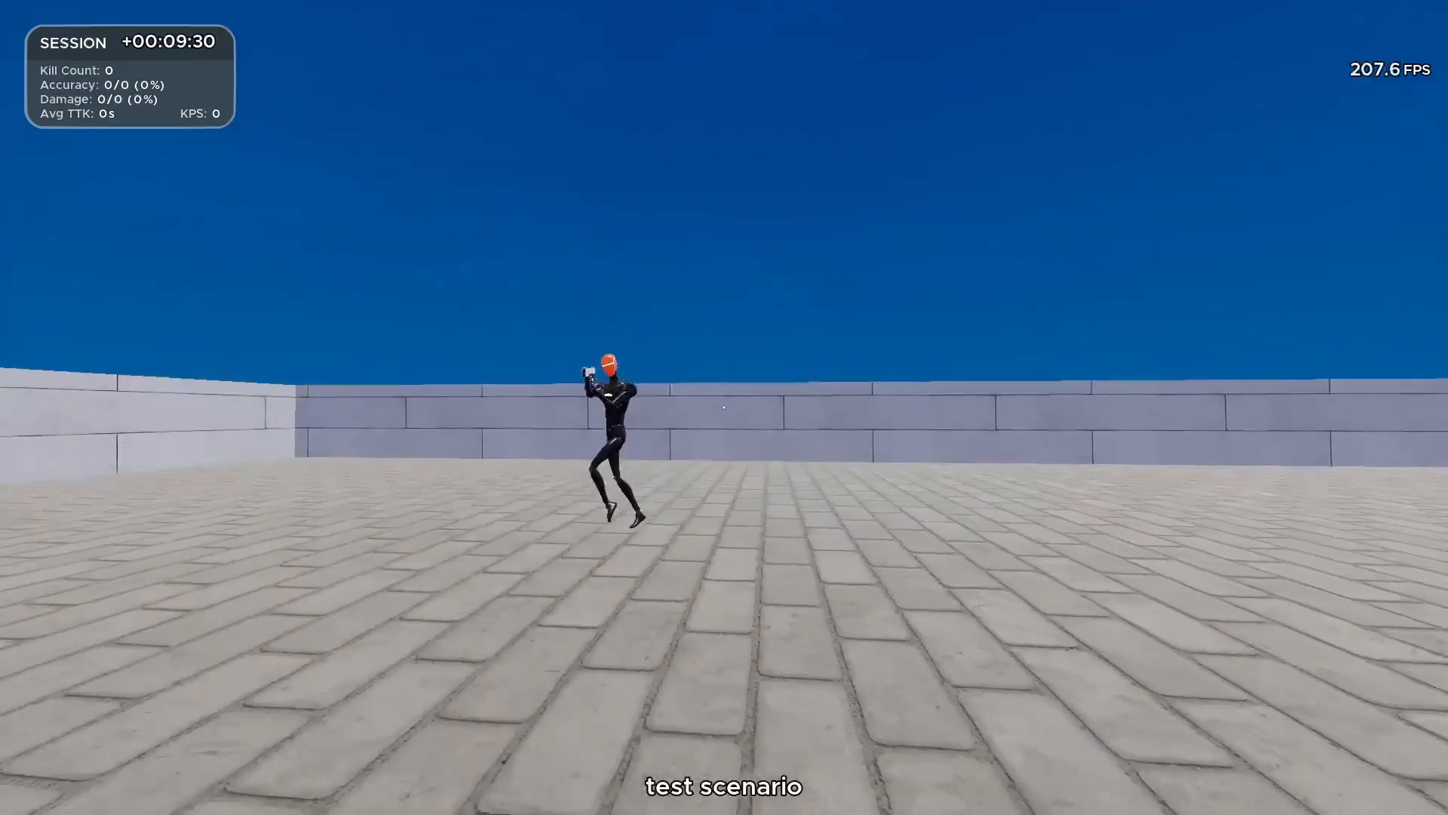
# Replace Circle Strafe with the test dodge profile in the test bot's dodging properties and save the bot profile.
pyautogui.press('Escape')
pyautogui.moveTo(797, 52)
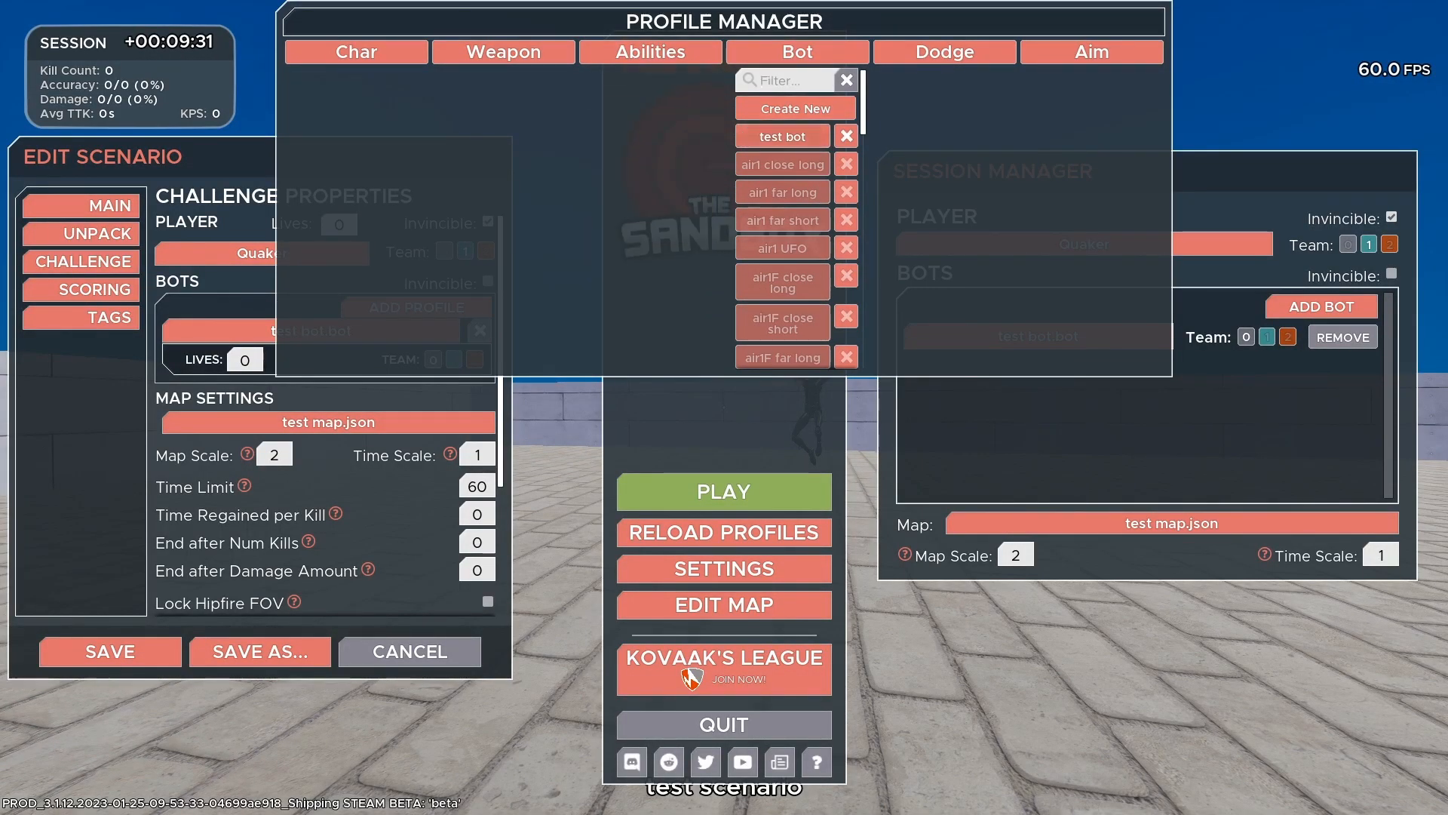
pyautogui.click(782, 136)
pyautogui.click(553, 261)
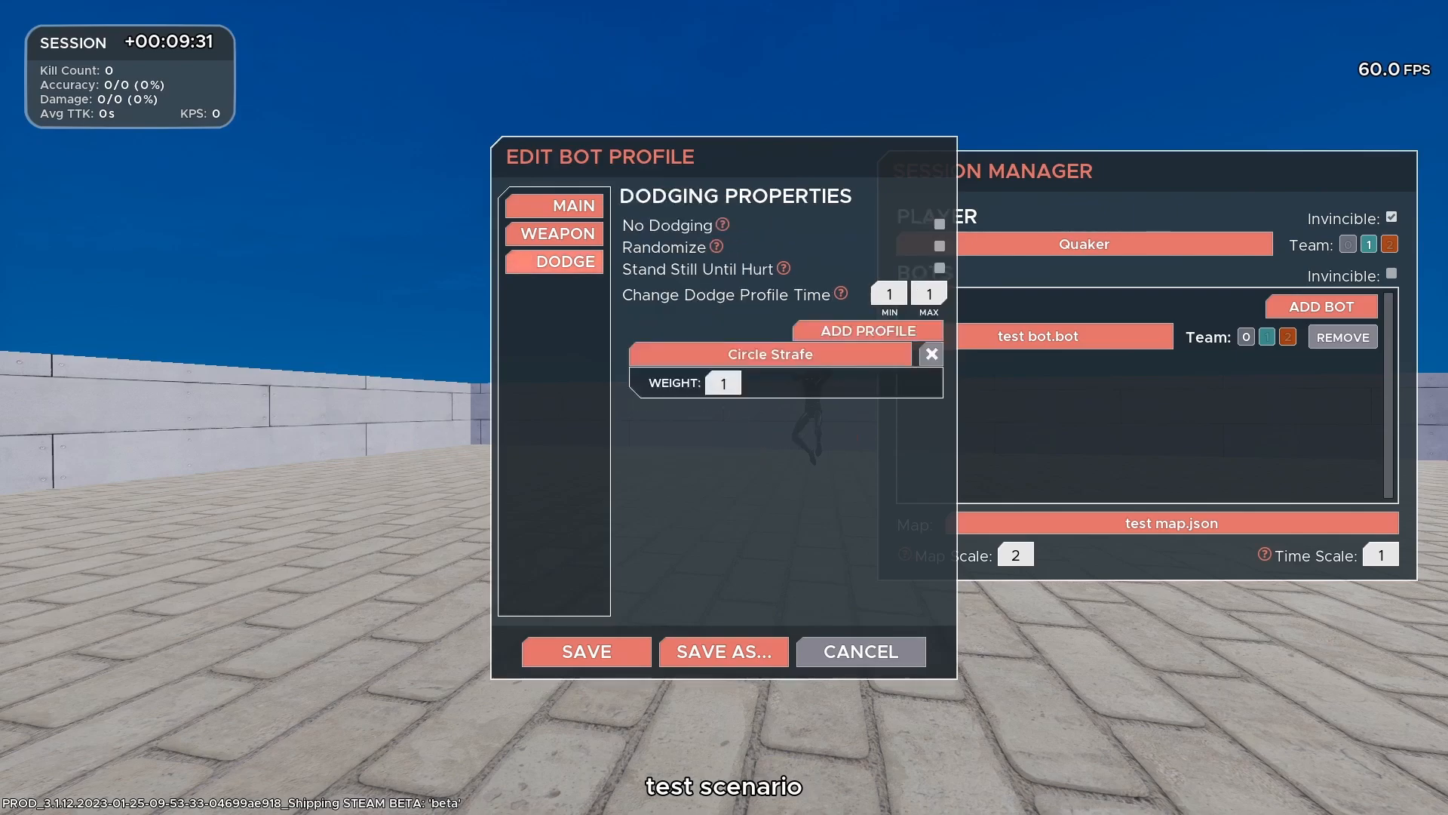
pyautogui.click(760, 353)
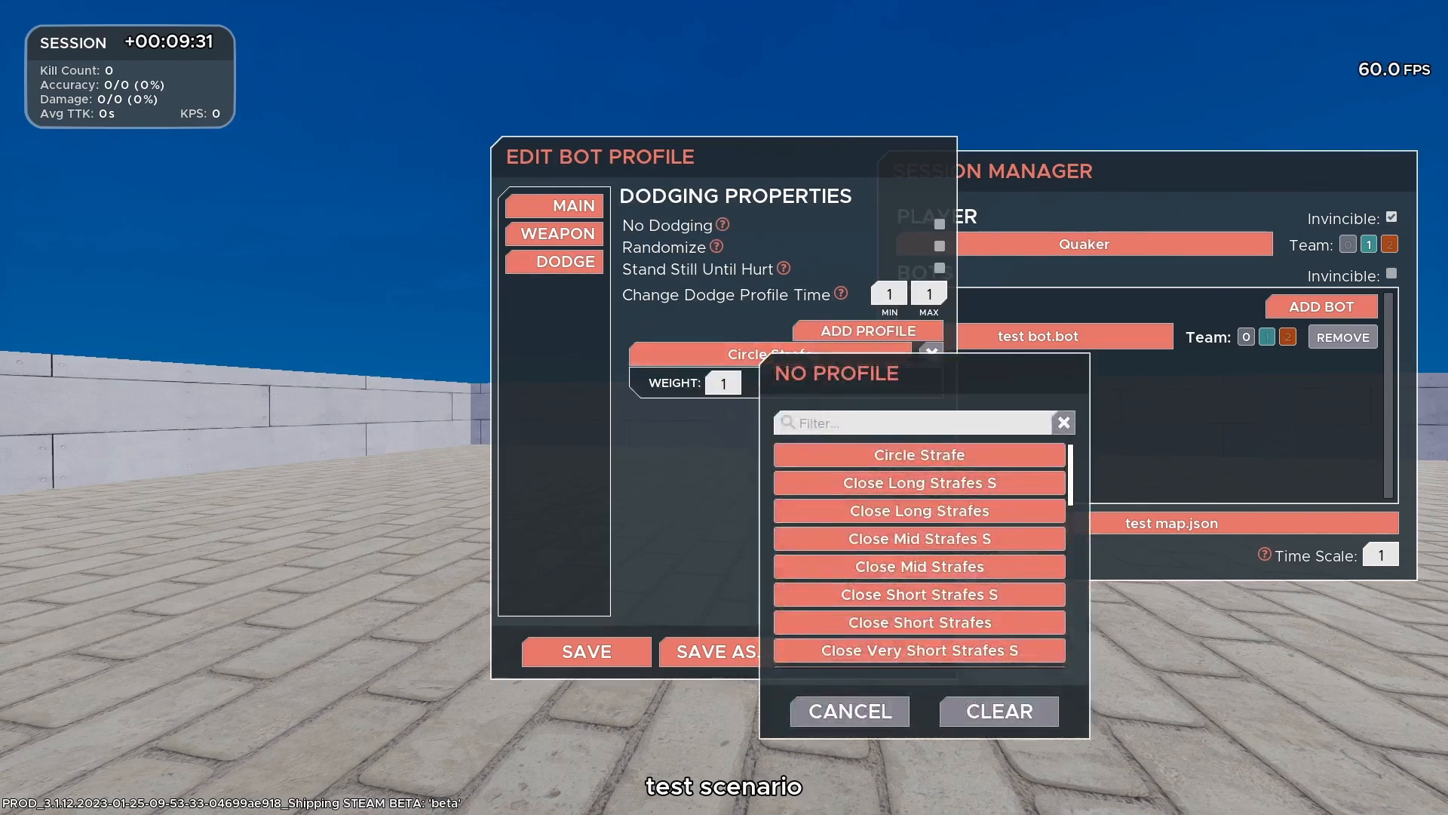
pyautogui.write('tes')
pyautogui.click(919, 454)
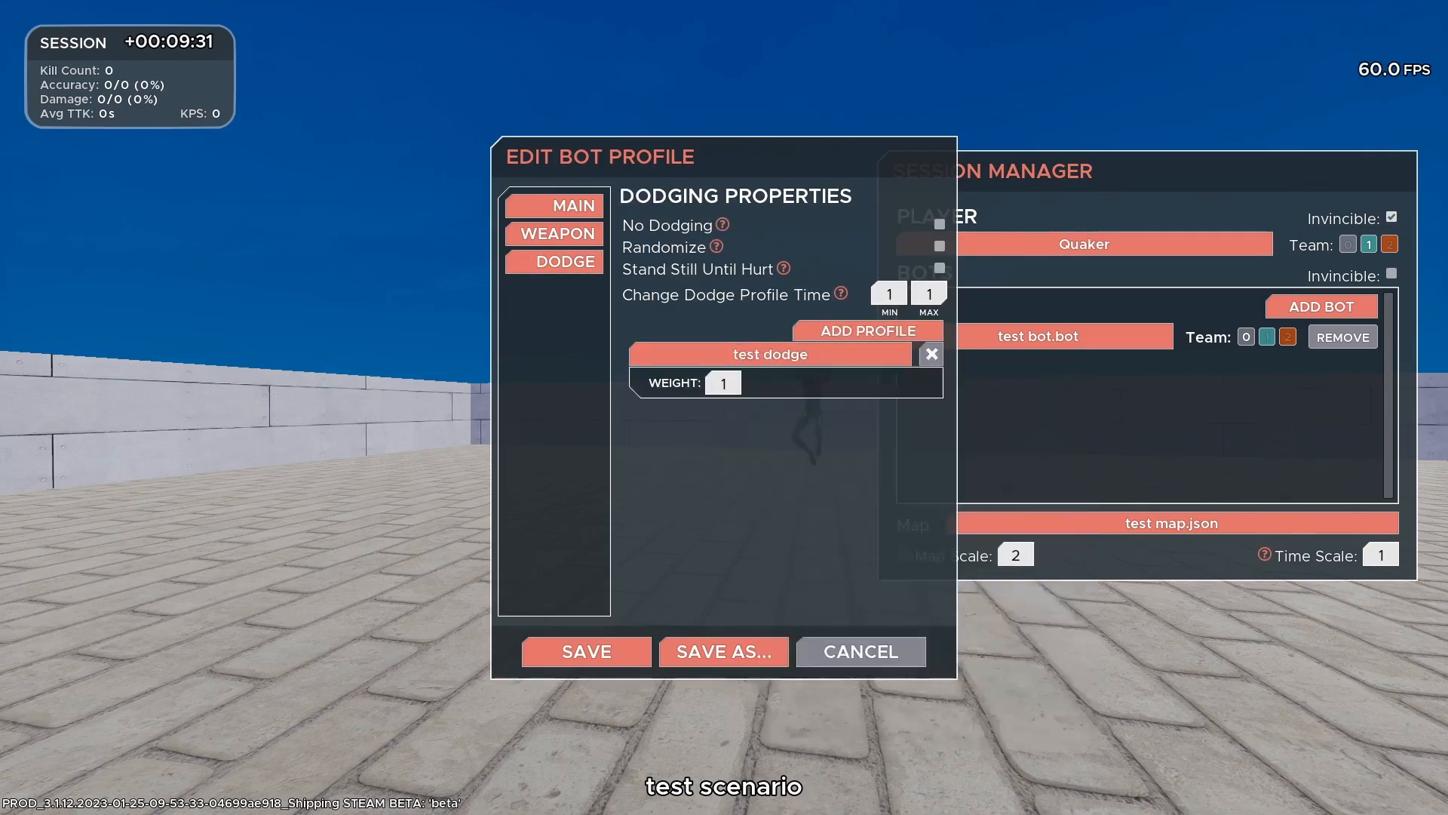
pyautogui.click(586, 651)
# Resume play and move around to watch the bot's strafing and jumping with the test dodge profile.
pyautogui.click(723, 491)
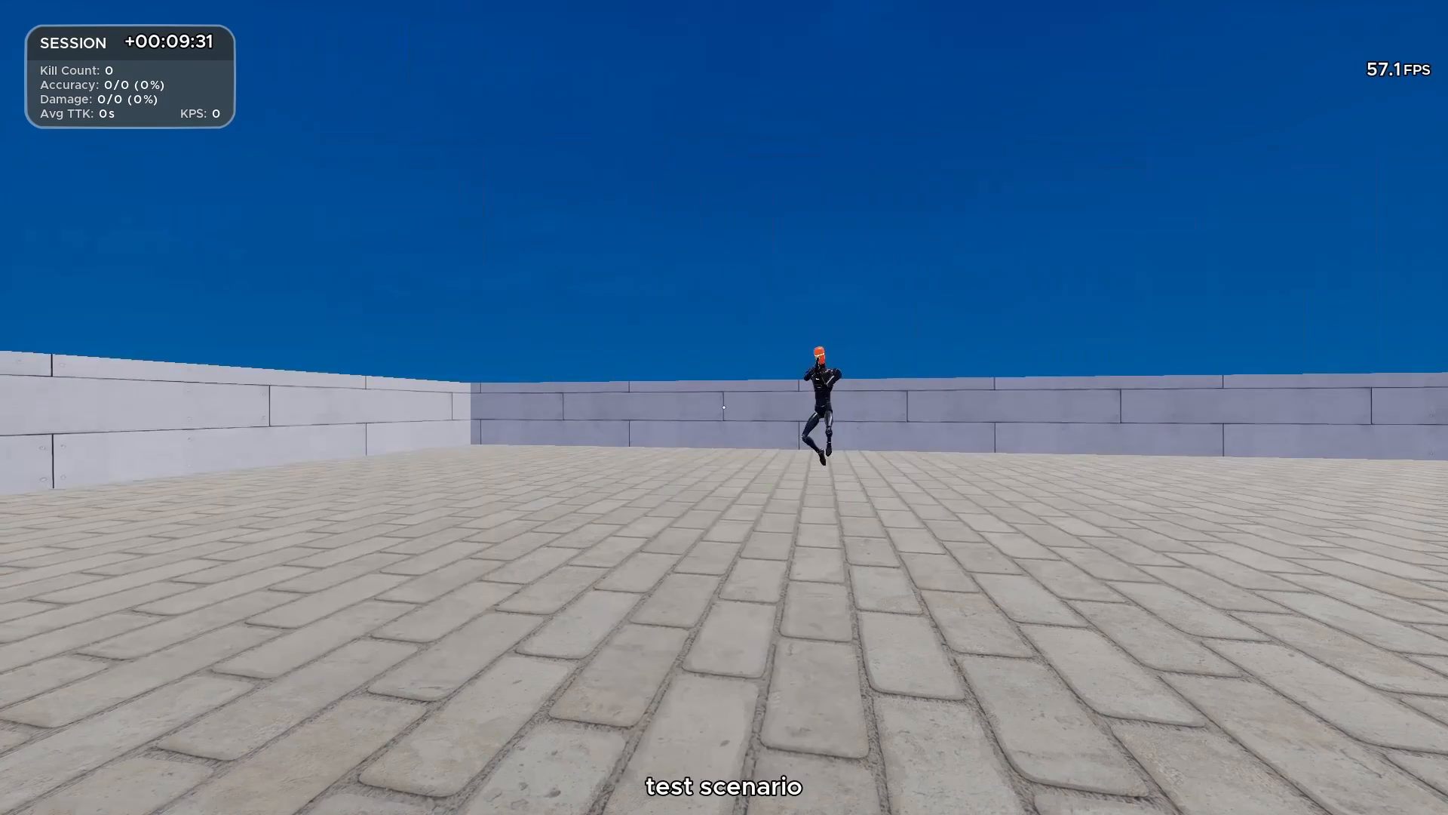
pyautogui.press('d')
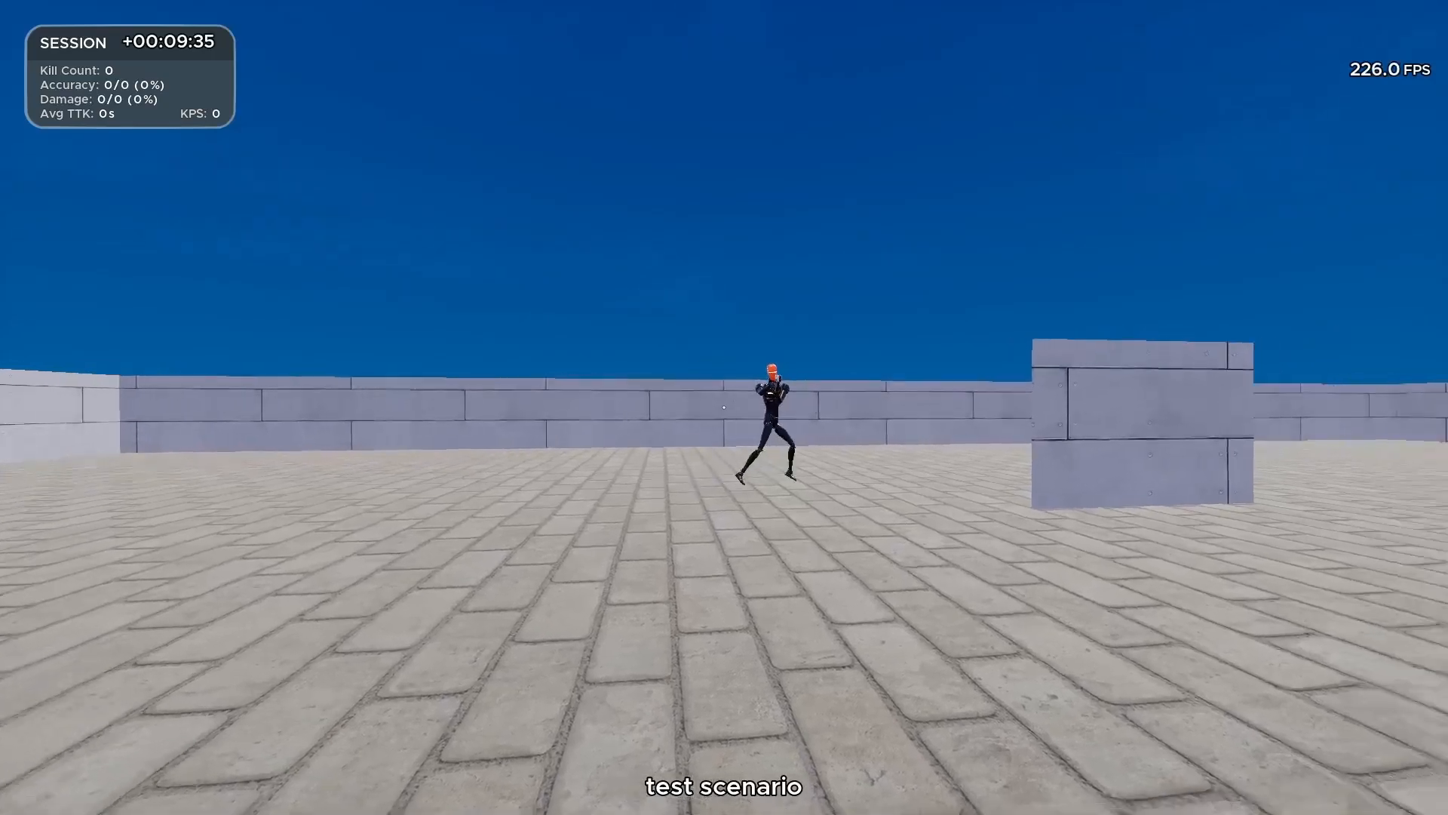
pyautogui.press('a')
pyautogui.press('d')
pyautogui.press('a')
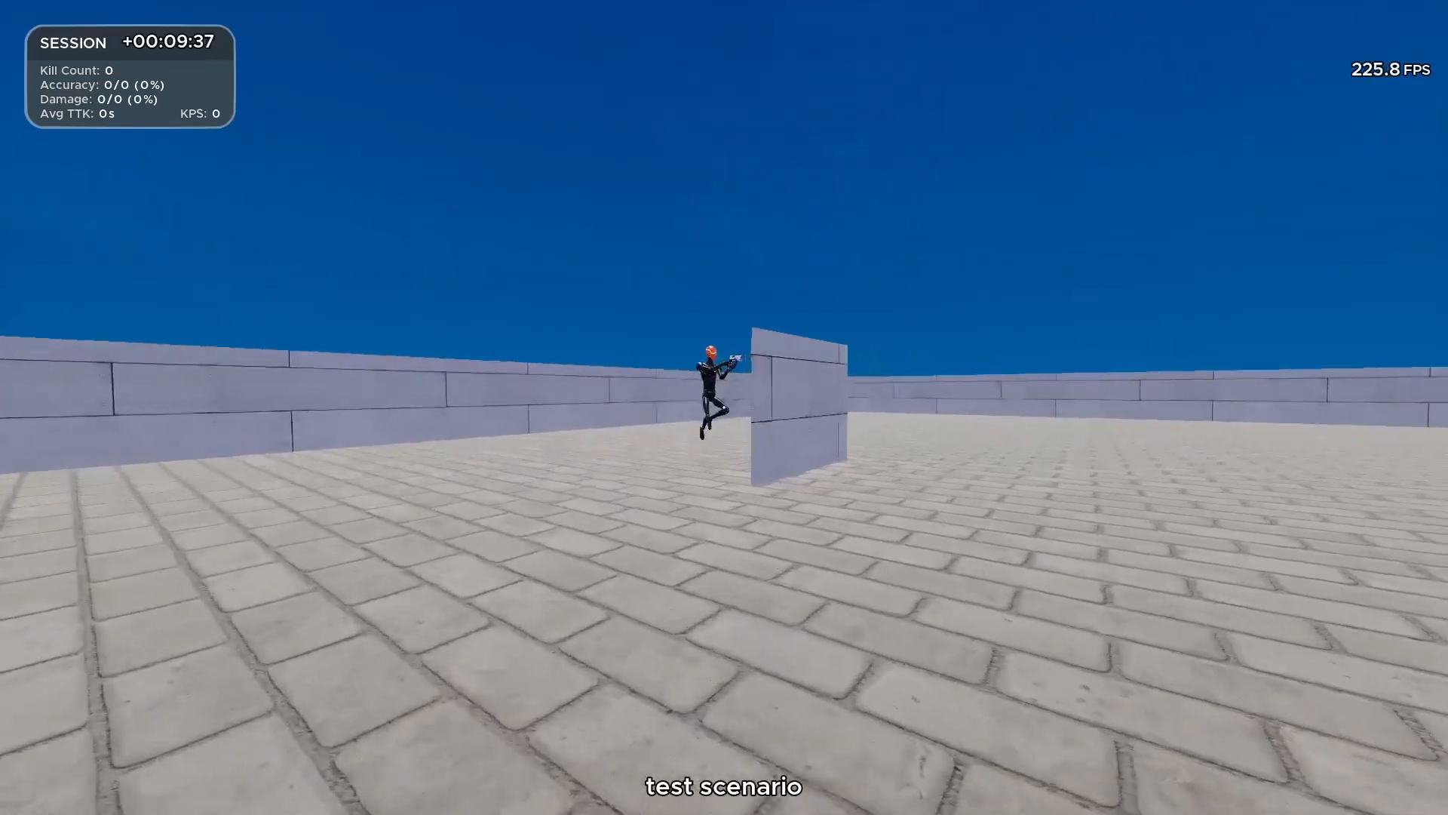
pyautogui.press('w')
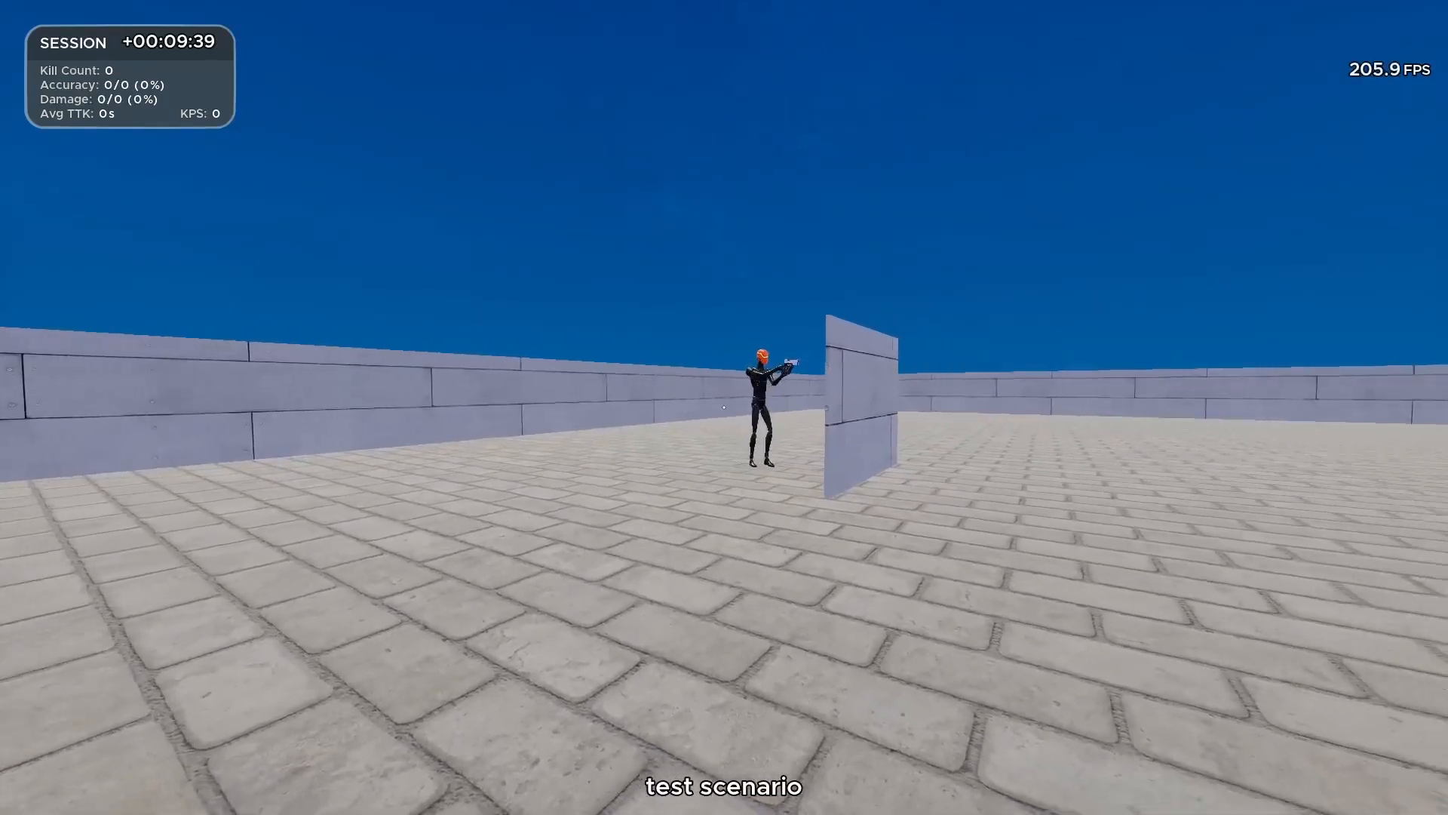
# Set the test dodge profile's minimum Strafe Swap Pause to 5, adjust the maximum, save the profile, and resume play.
pyautogui.press('Escape')
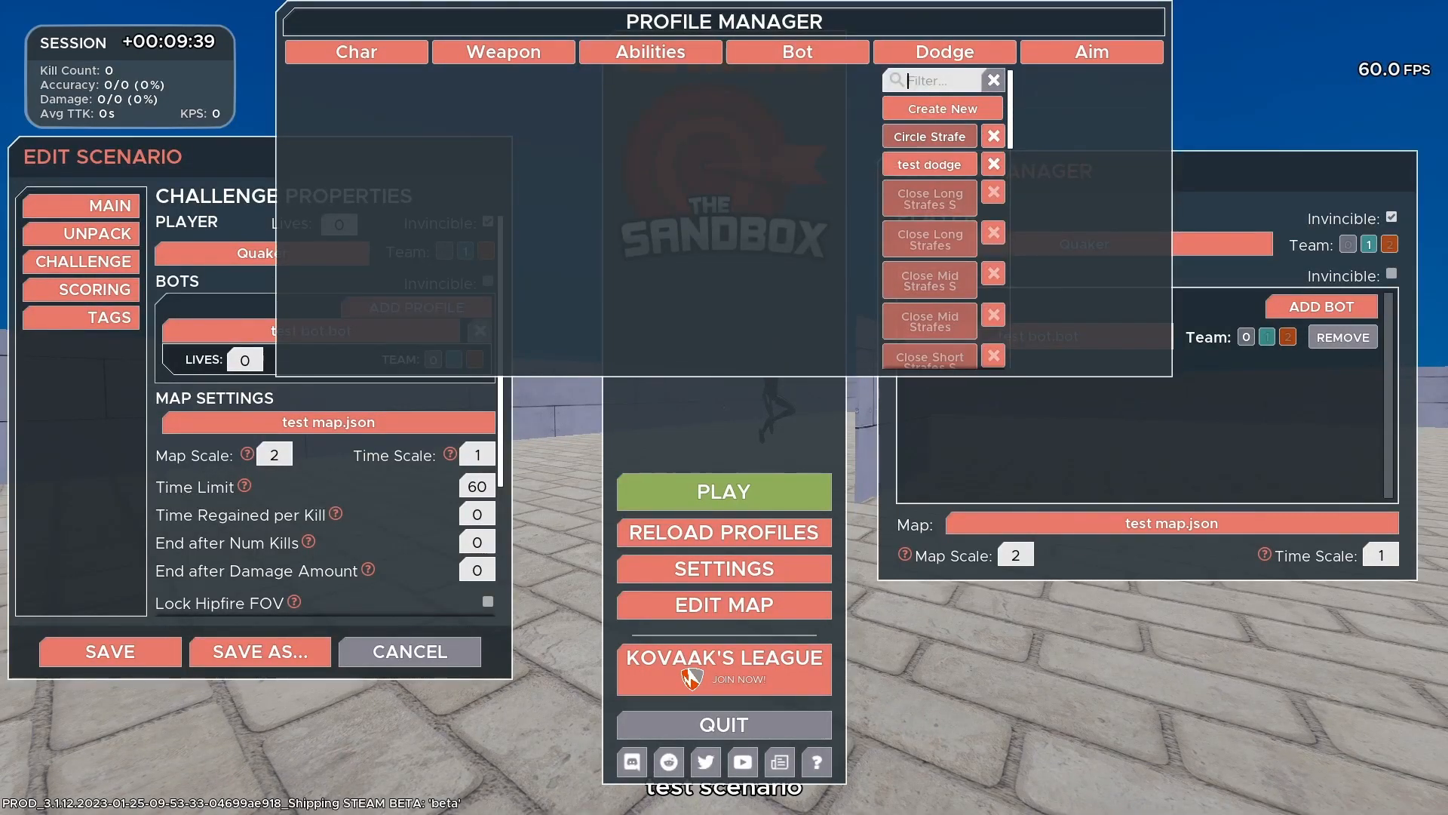
pyautogui.click(929, 163)
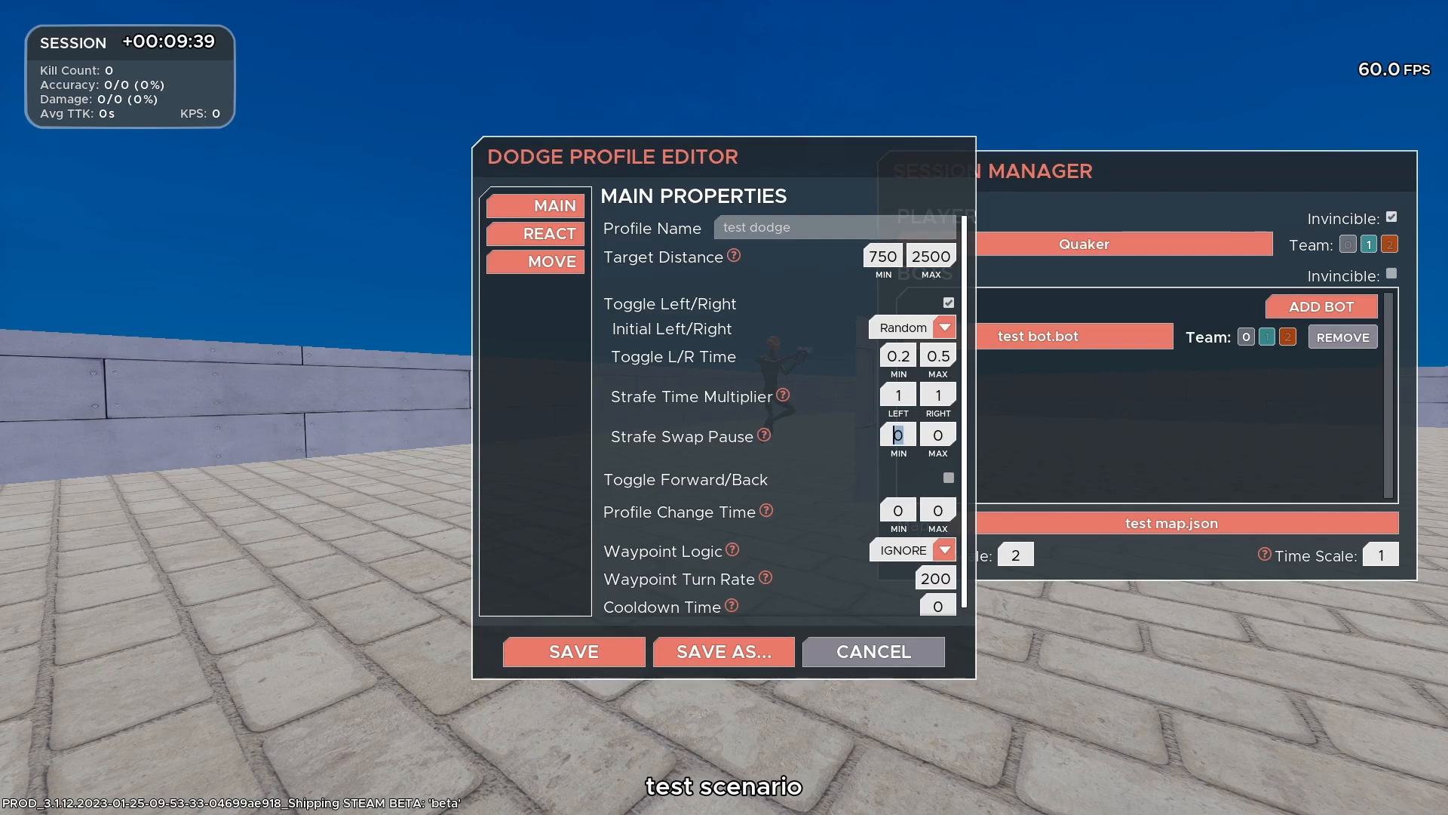
pyautogui.write('5')
pyautogui.moveTo(945, 436); pyautogui.dragTo(933, 435)
pyautogui.click(573, 651)
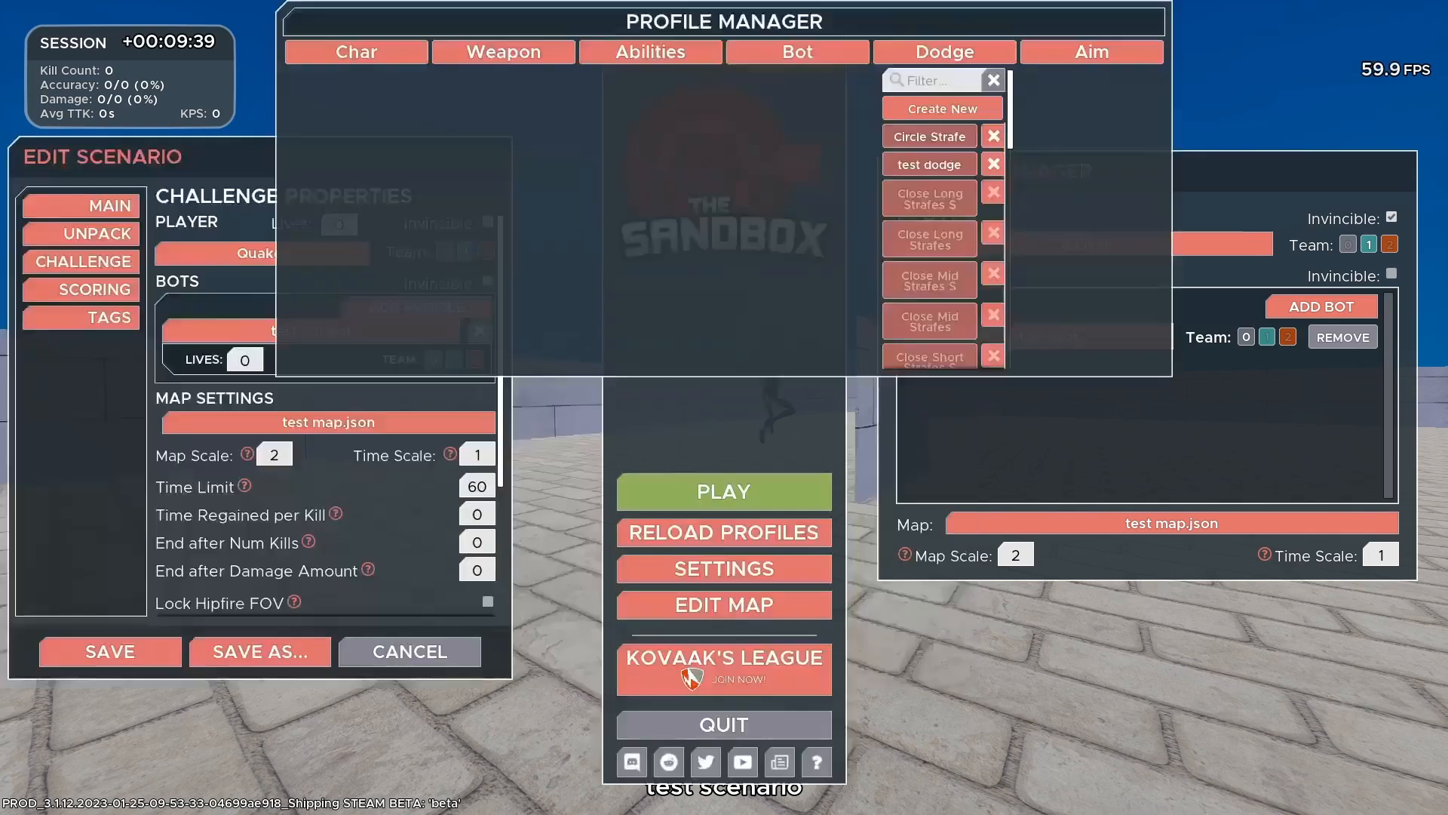
pyautogui.click(724, 491)
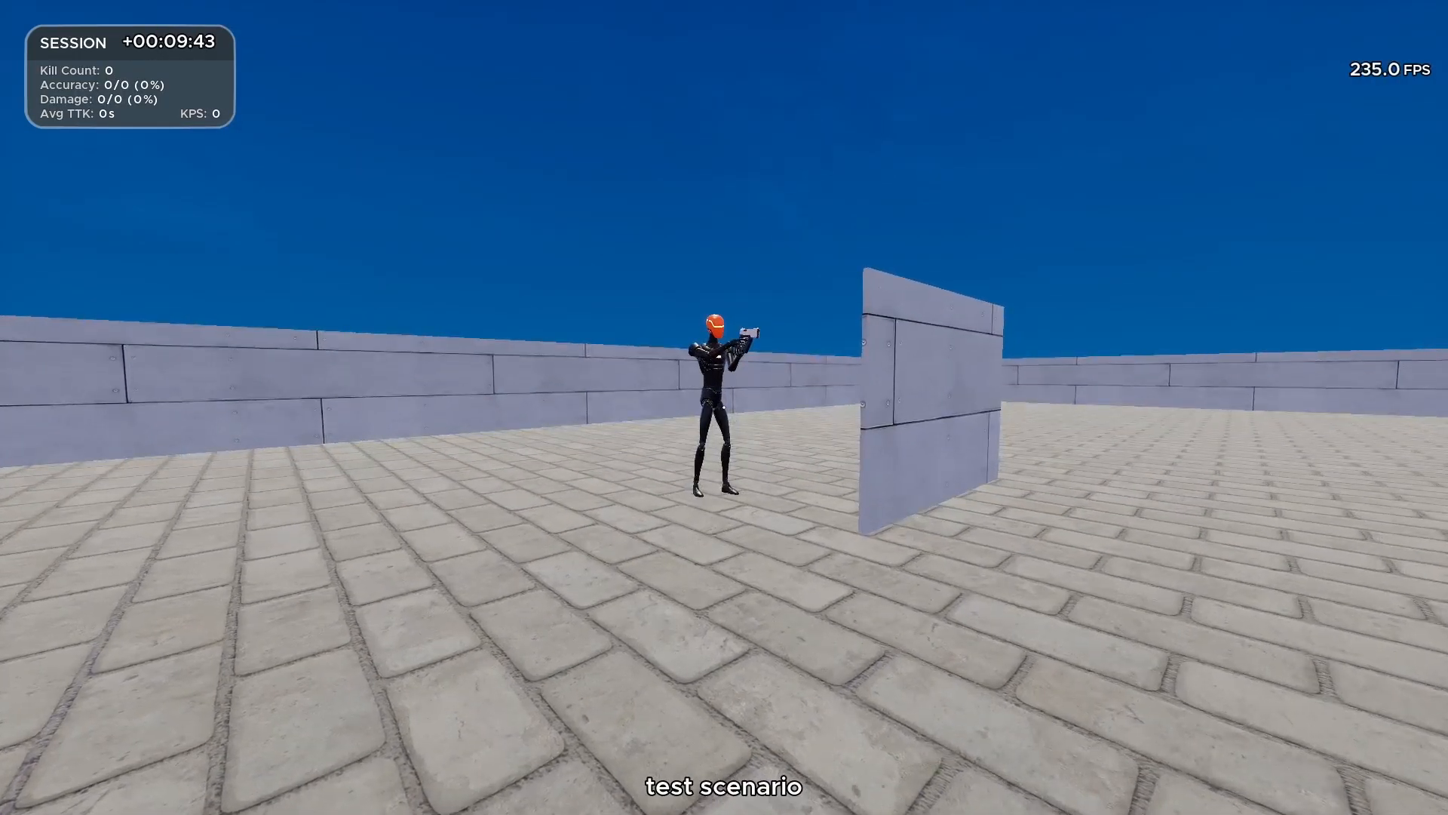
# Back away from the test bot and shoot it in play to watch how it pauses between strafes.
pyautogui.press('s')
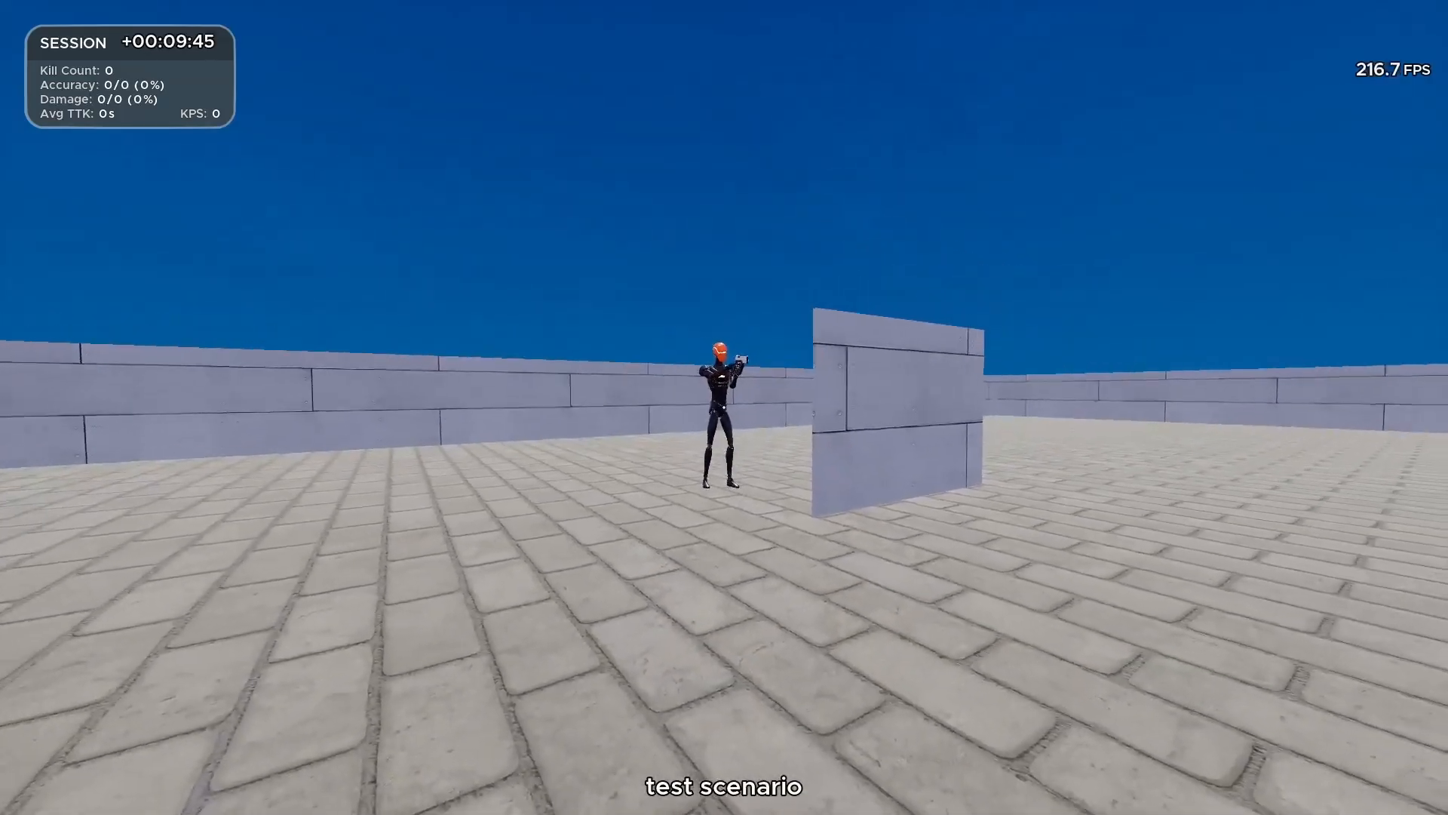
pyautogui.click(724, 407)
pyautogui.click(724, 407)
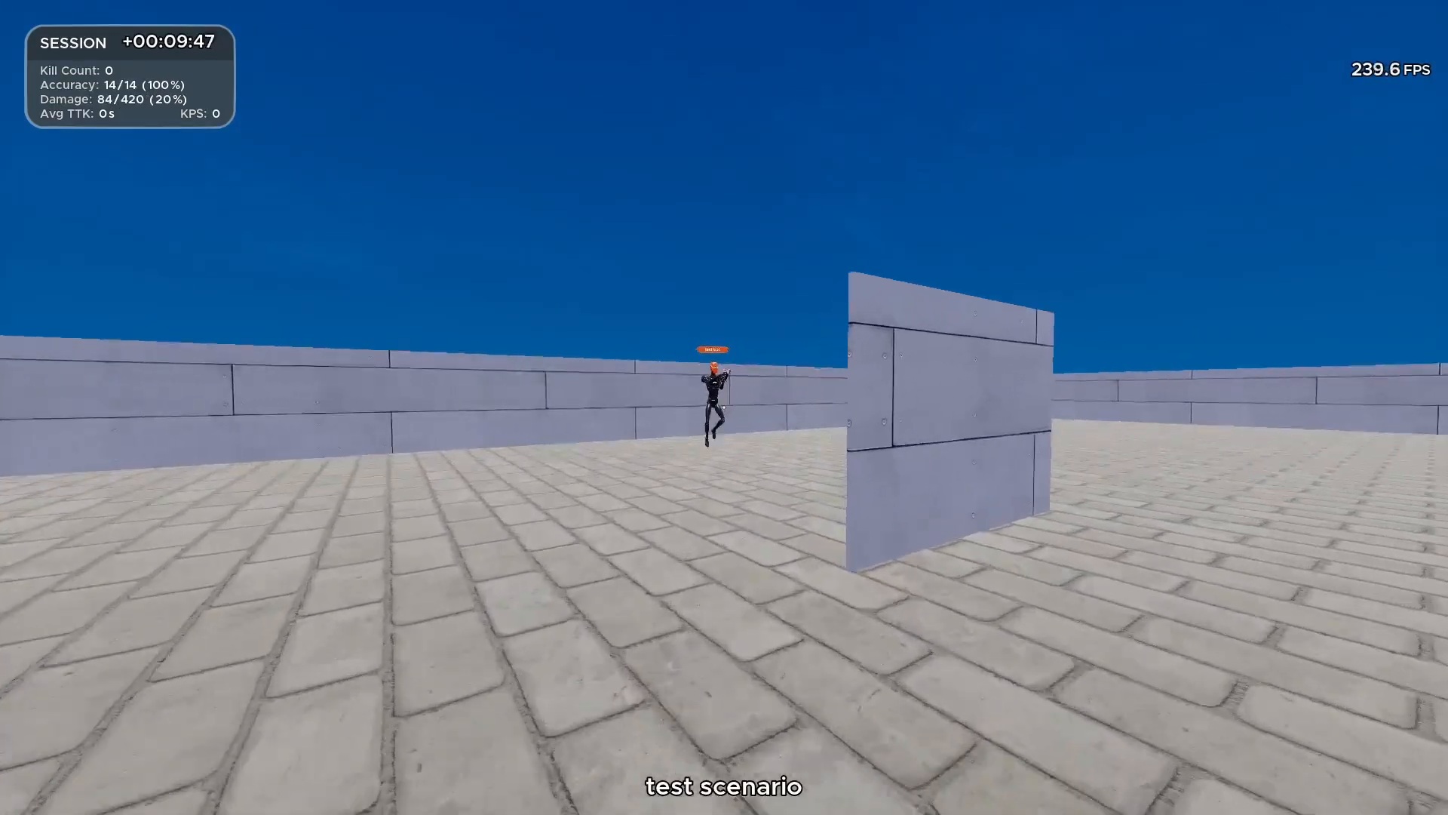
# Check the Strafe Time Multiplier and Strafe Swap Pause settings in the test dodge profile, save it, and resume play.
pyautogui.press('Escape')
pyautogui.click(944, 52)
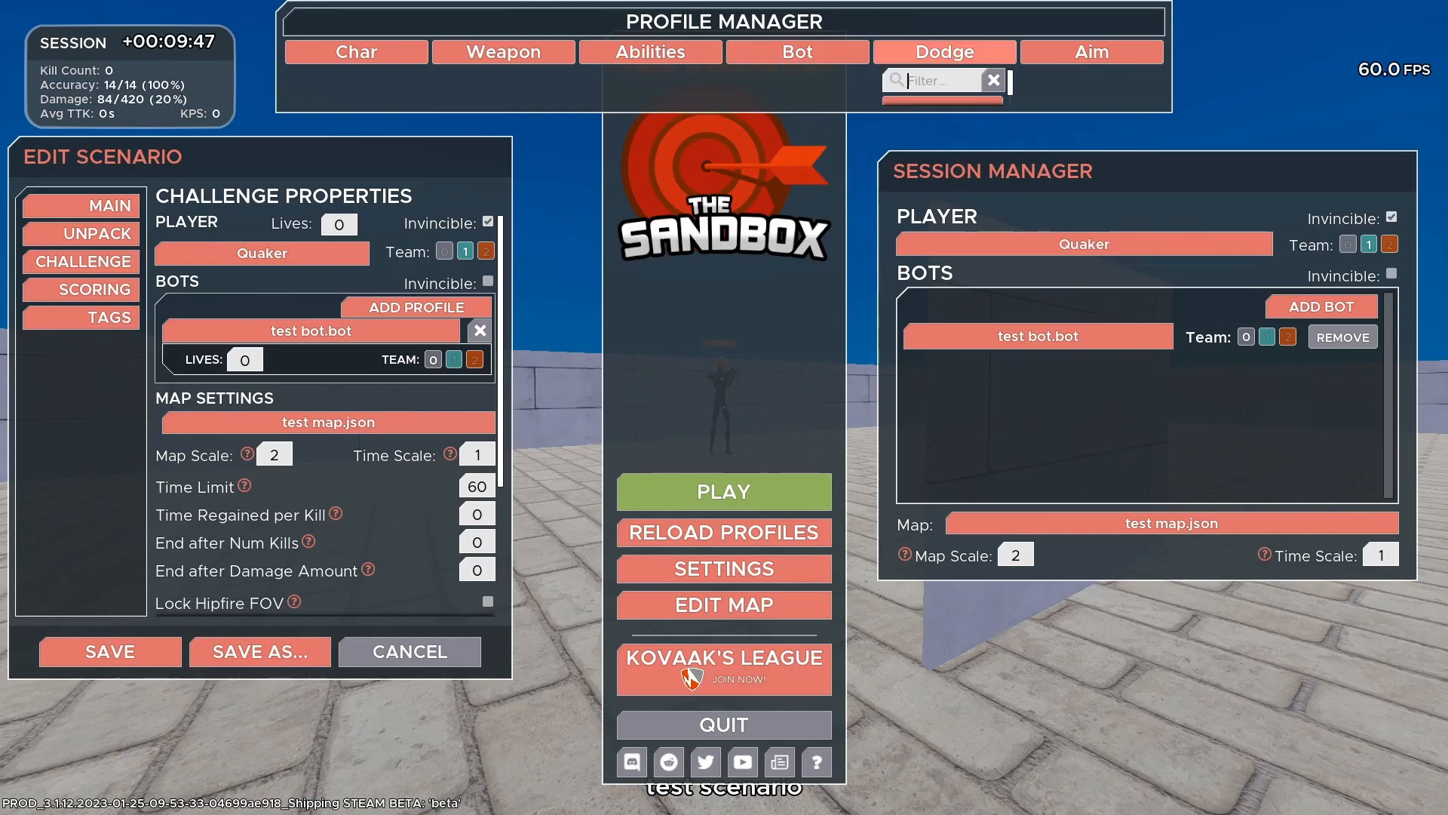
pyautogui.click(930, 164)
pyautogui.moveTo(783, 394)
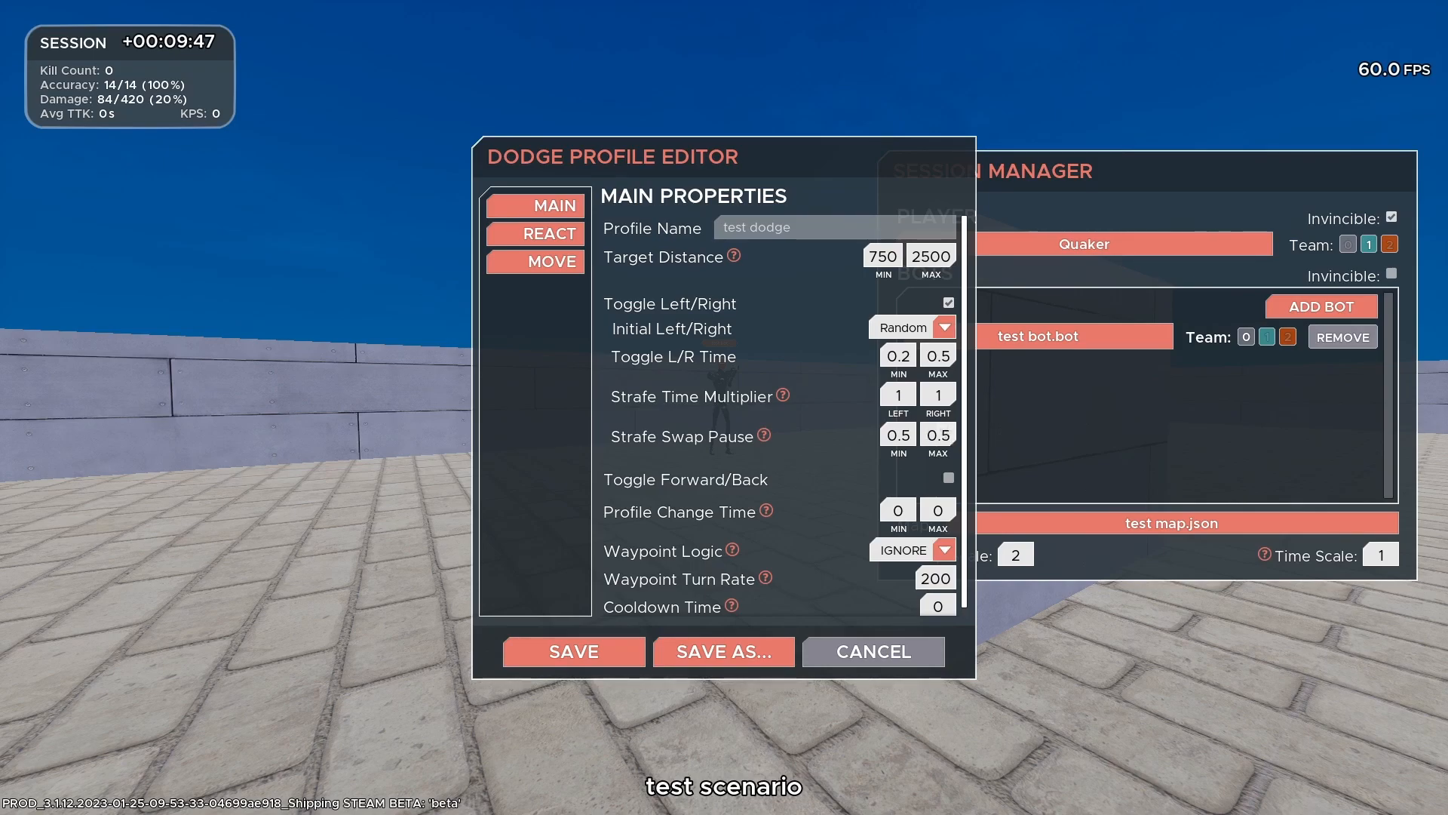
pyautogui.moveTo(764, 436)
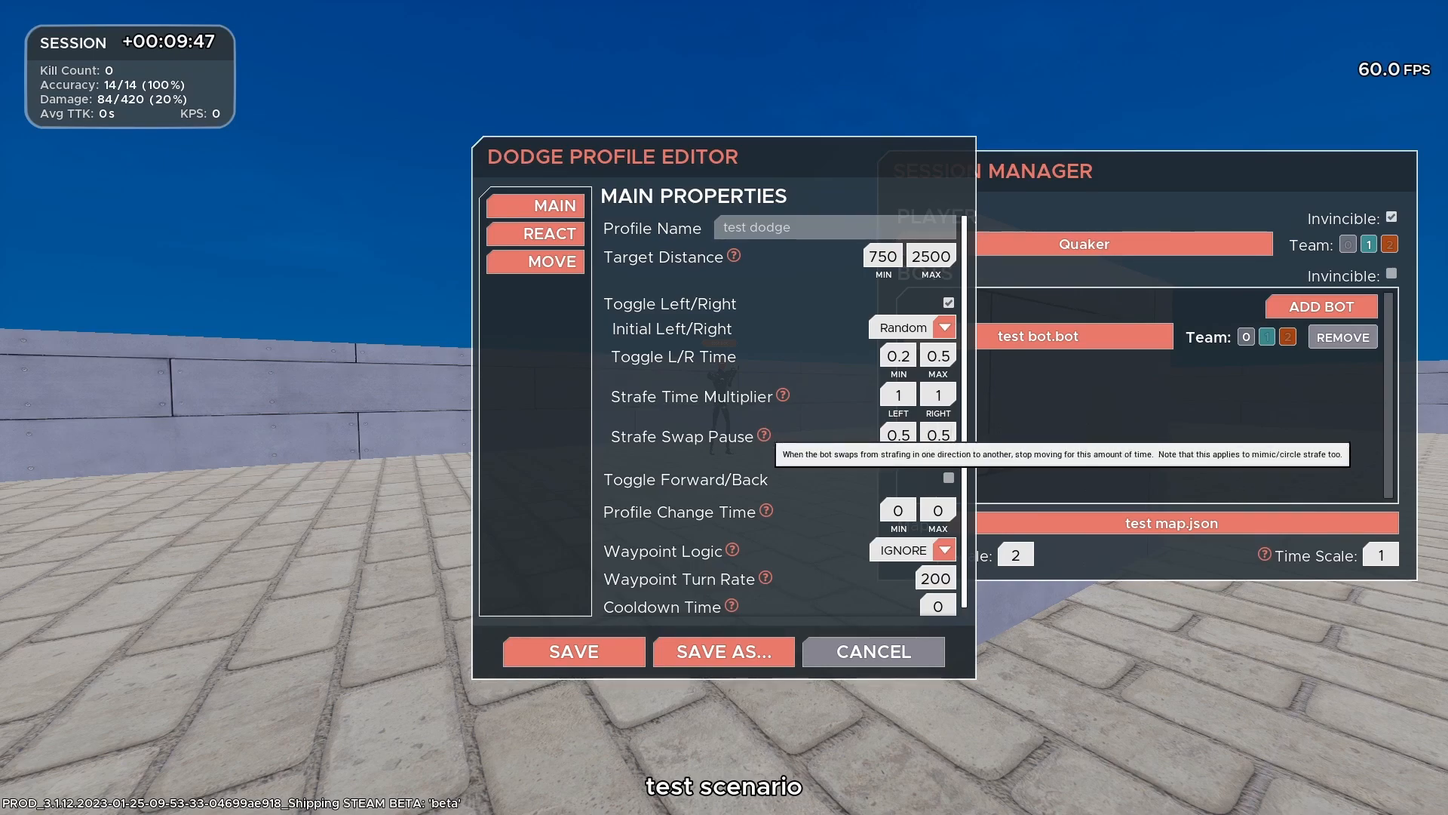
pyautogui.click(574, 652)
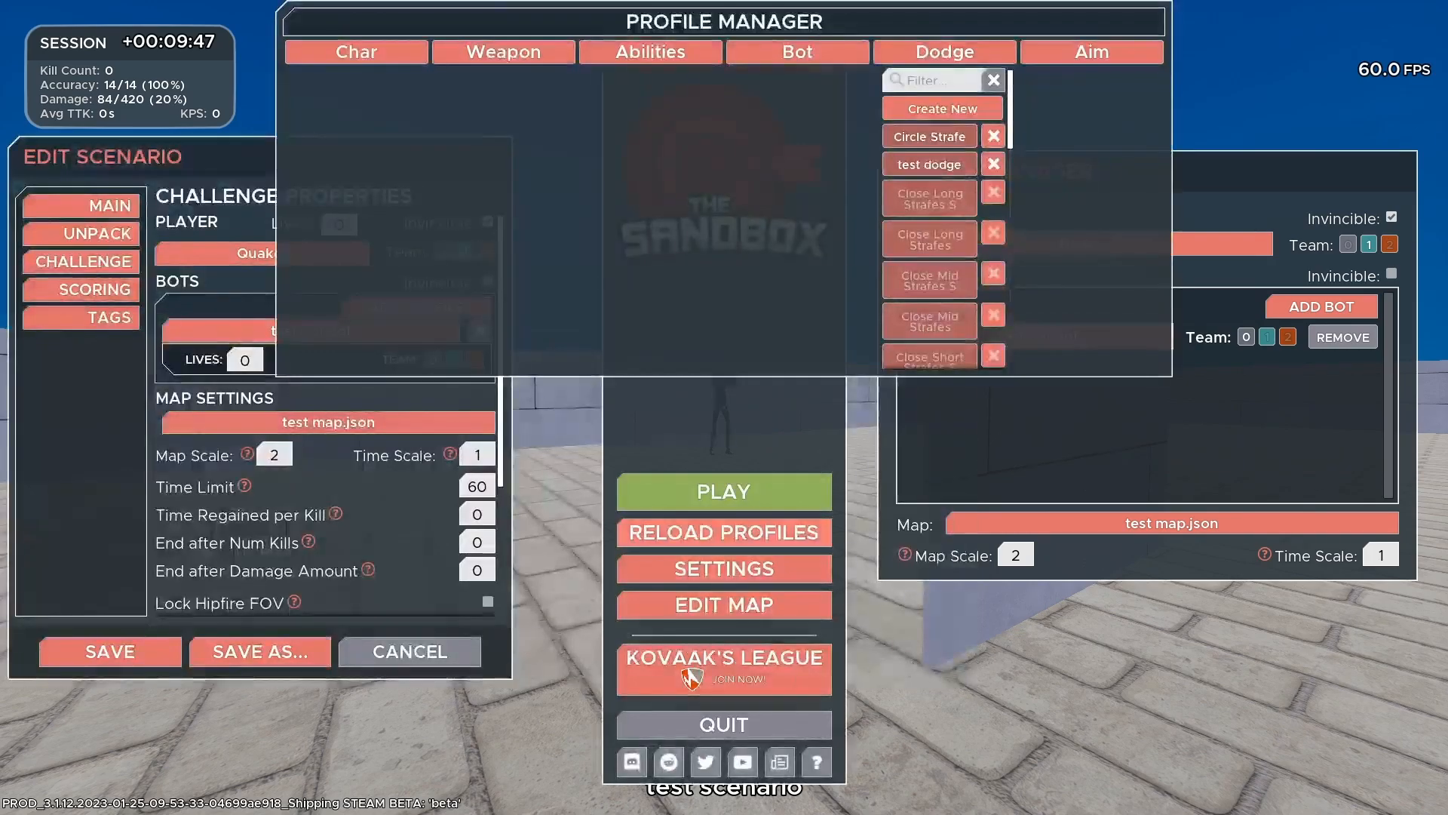
pyautogui.press('Escape')
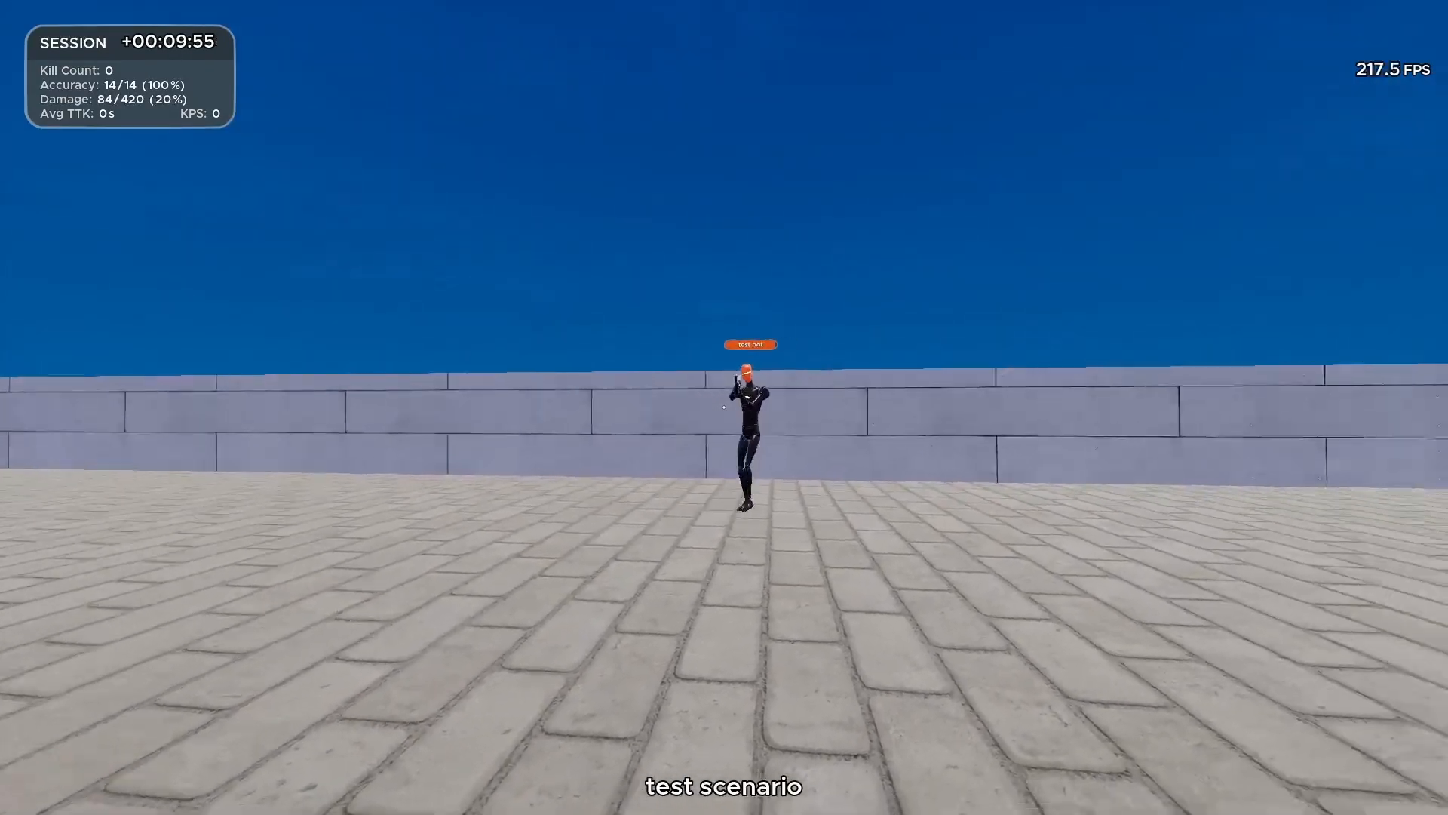
# Set the test dodge profile's maximum Toggle L/R Time to 0.2, save the profile, and resume play.
pyautogui.press('Escape')
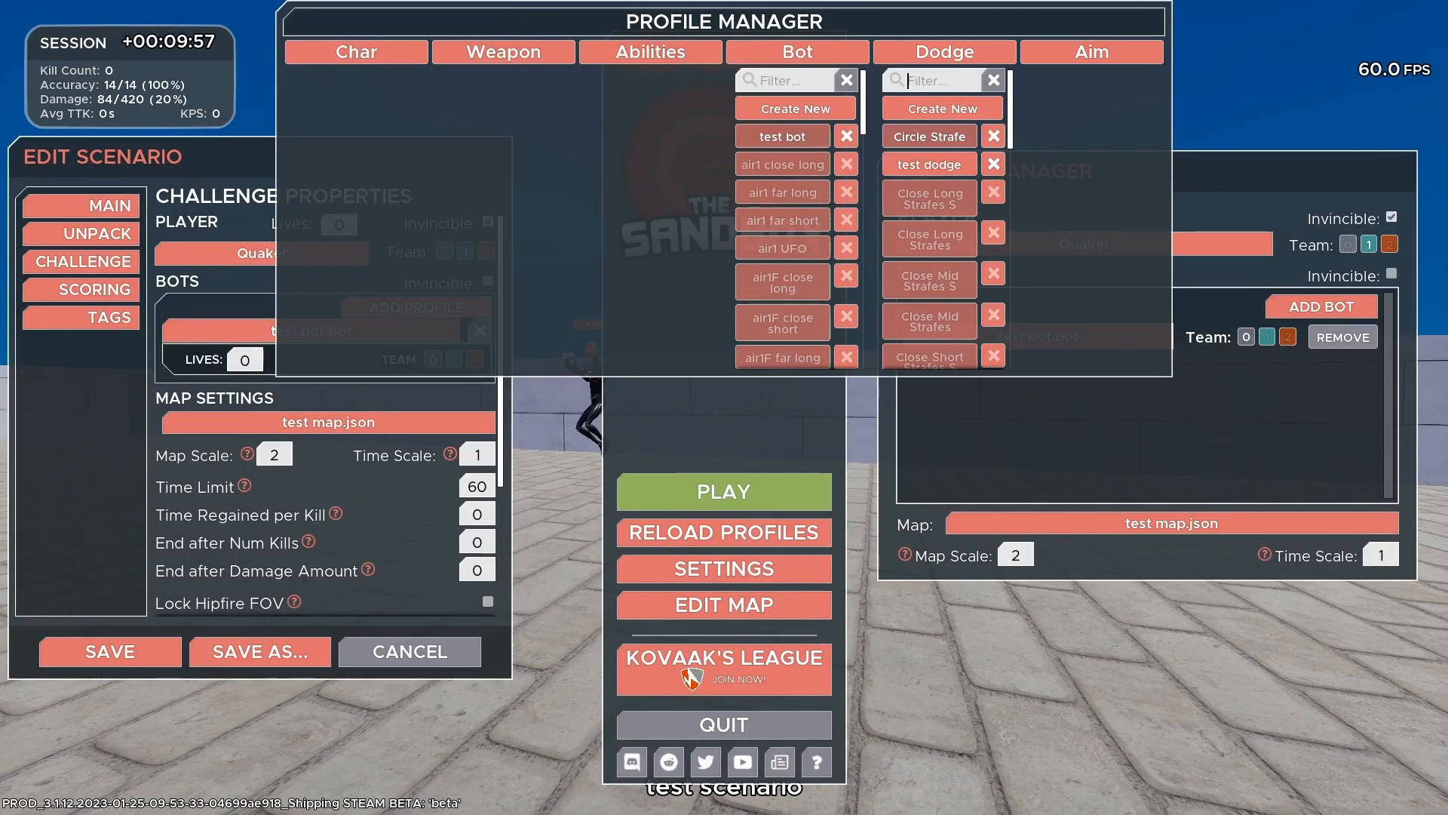
pyautogui.click(969, 164)
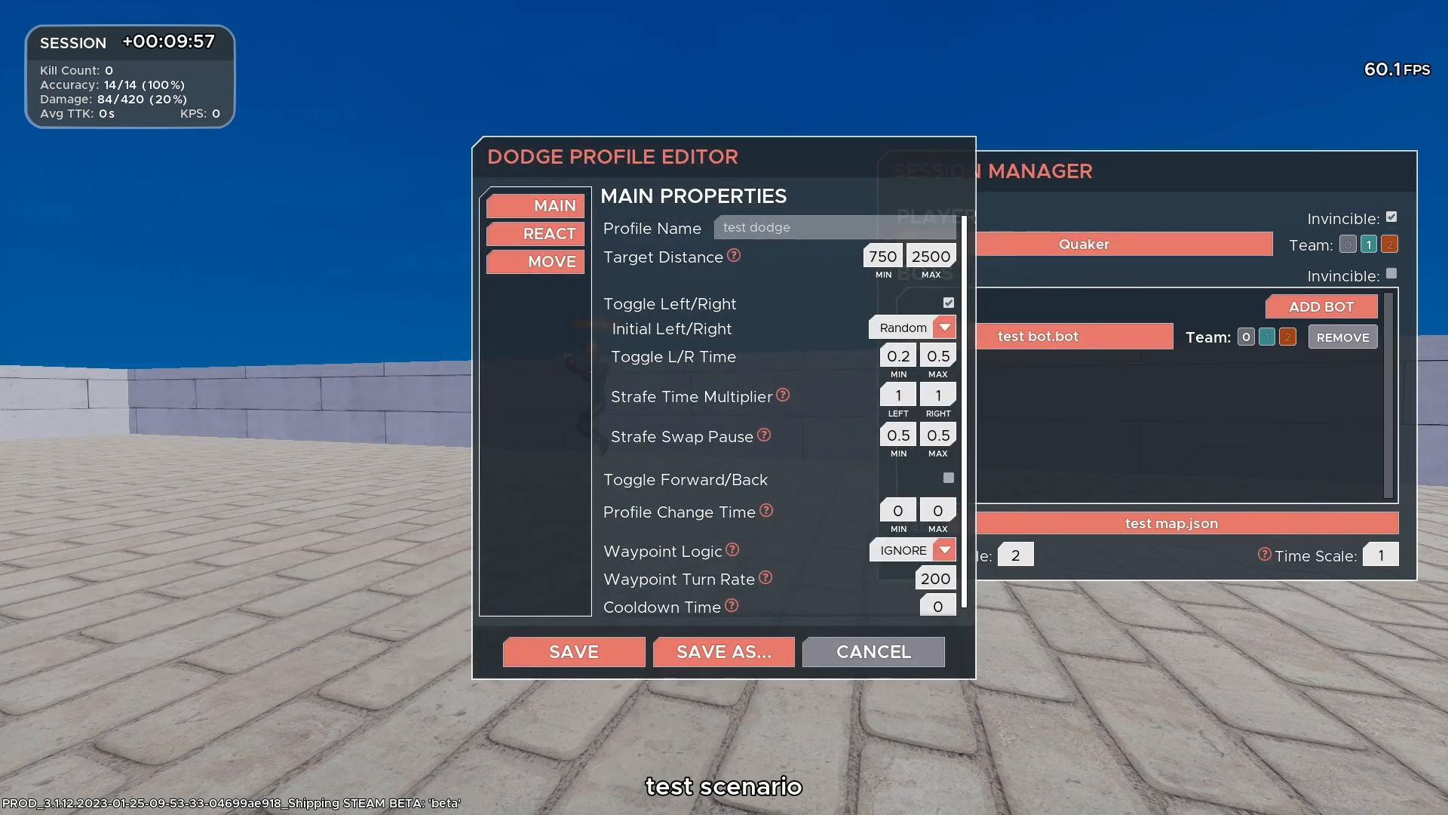
pyautogui.moveTo(911, 356); pyautogui.dragTo(901, 355)
pyautogui.click(950, 356)
pyautogui.press('BackSpace')
pyautogui.write('2')
pyautogui.click(574, 651)
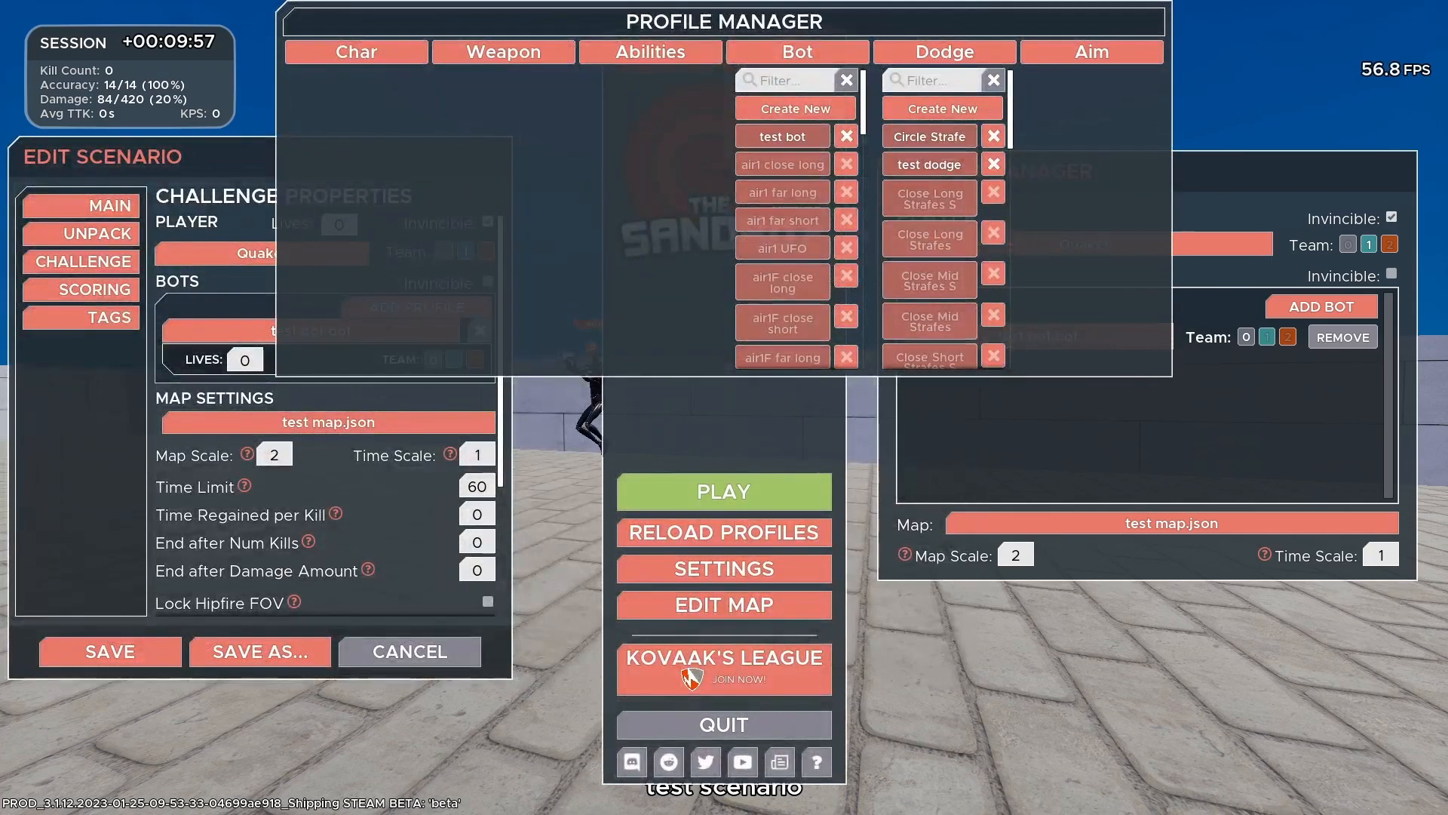
pyautogui.press('Escape')
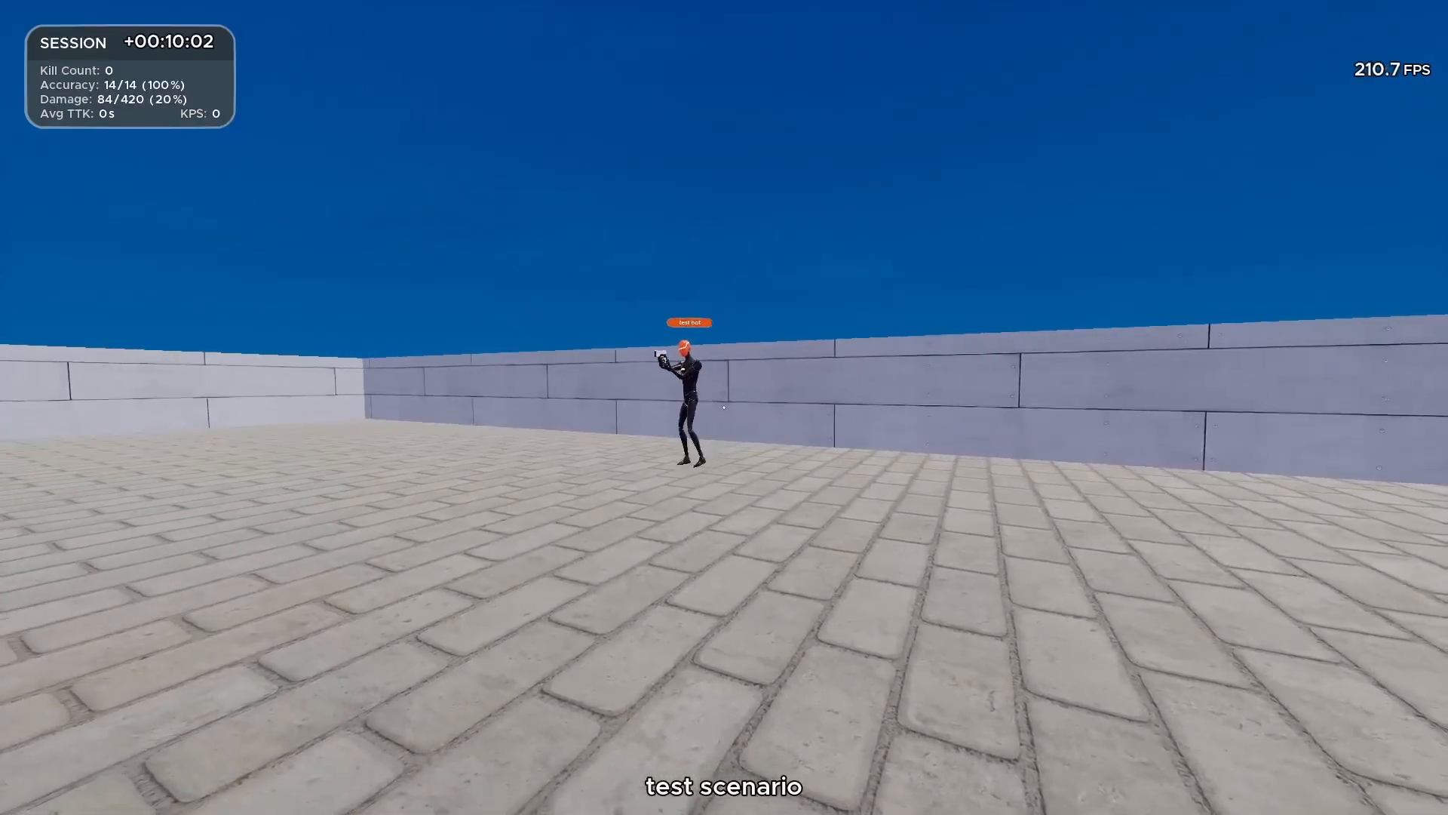
# Set the test dodge profile's minimum and maximum Strafe Swap Pause to 0, save the profile, and resume play.
pyautogui.press('Escape')
pyautogui.click(944, 55)
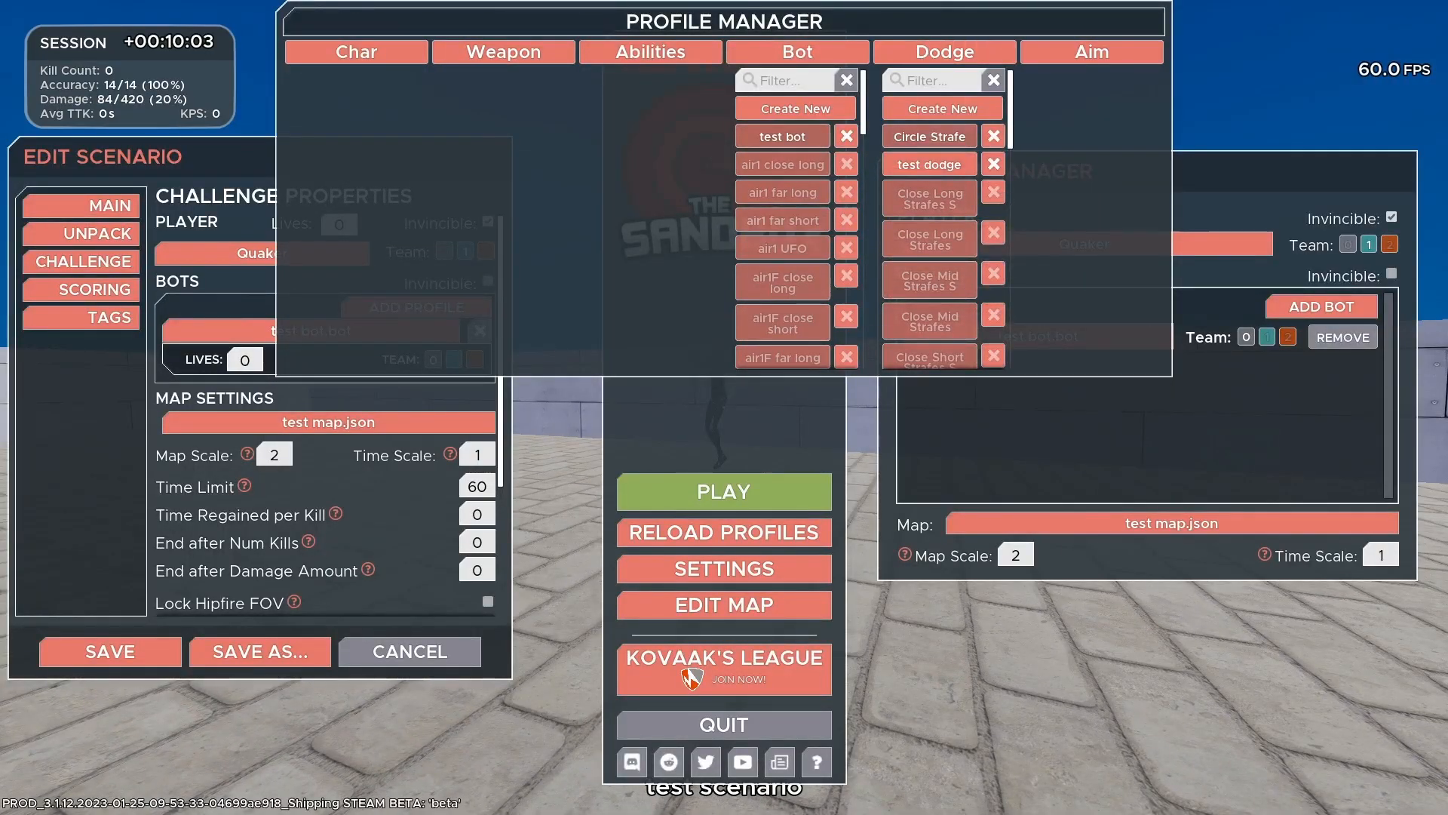
pyautogui.click(933, 163)
pyautogui.moveTo(911, 435); pyautogui.dragTo(897, 435)
pyautogui.write('00')
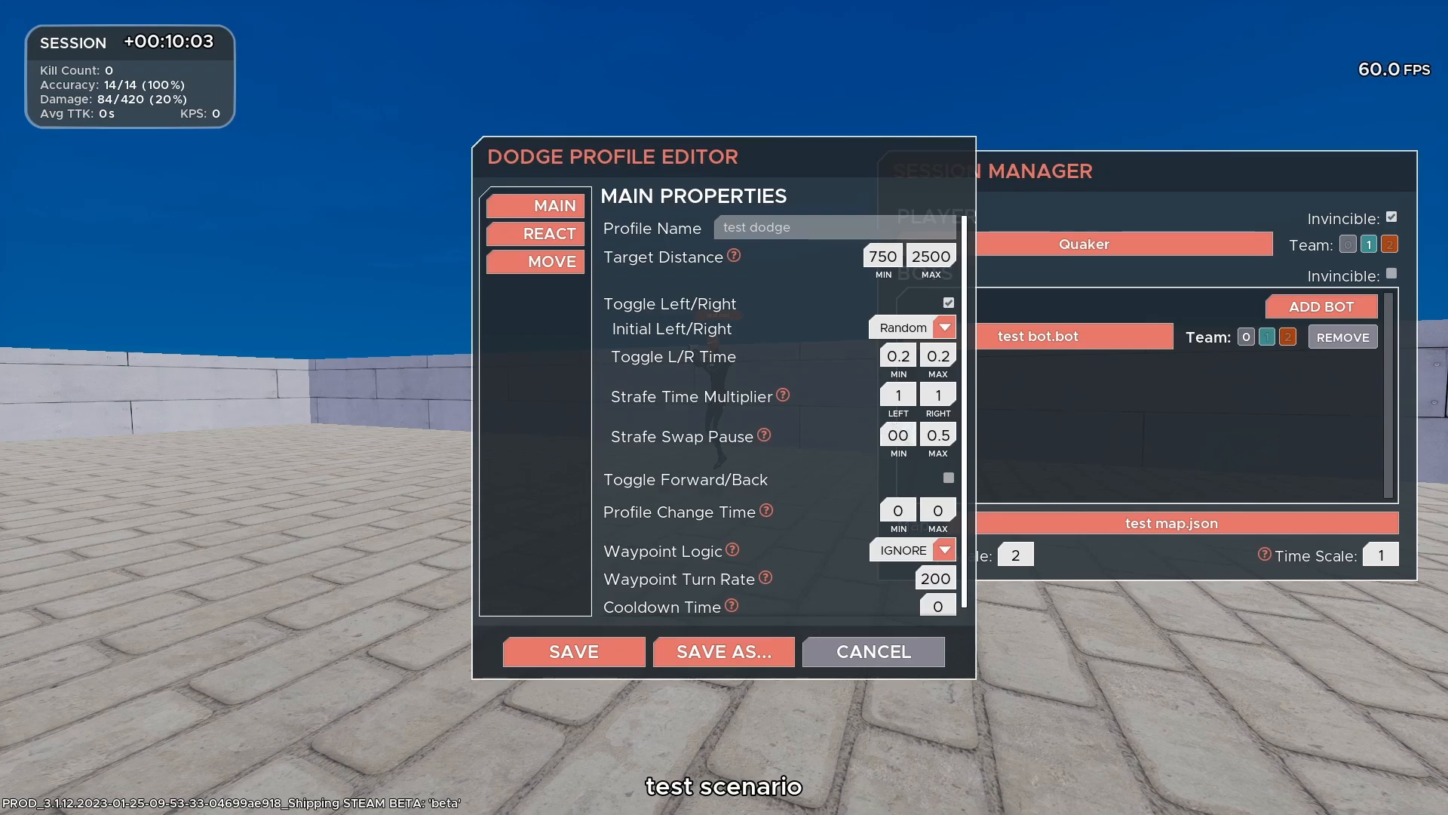
pyautogui.moveTo(943, 435); pyautogui.dragTo(925, 436)
pyautogui.write('0')
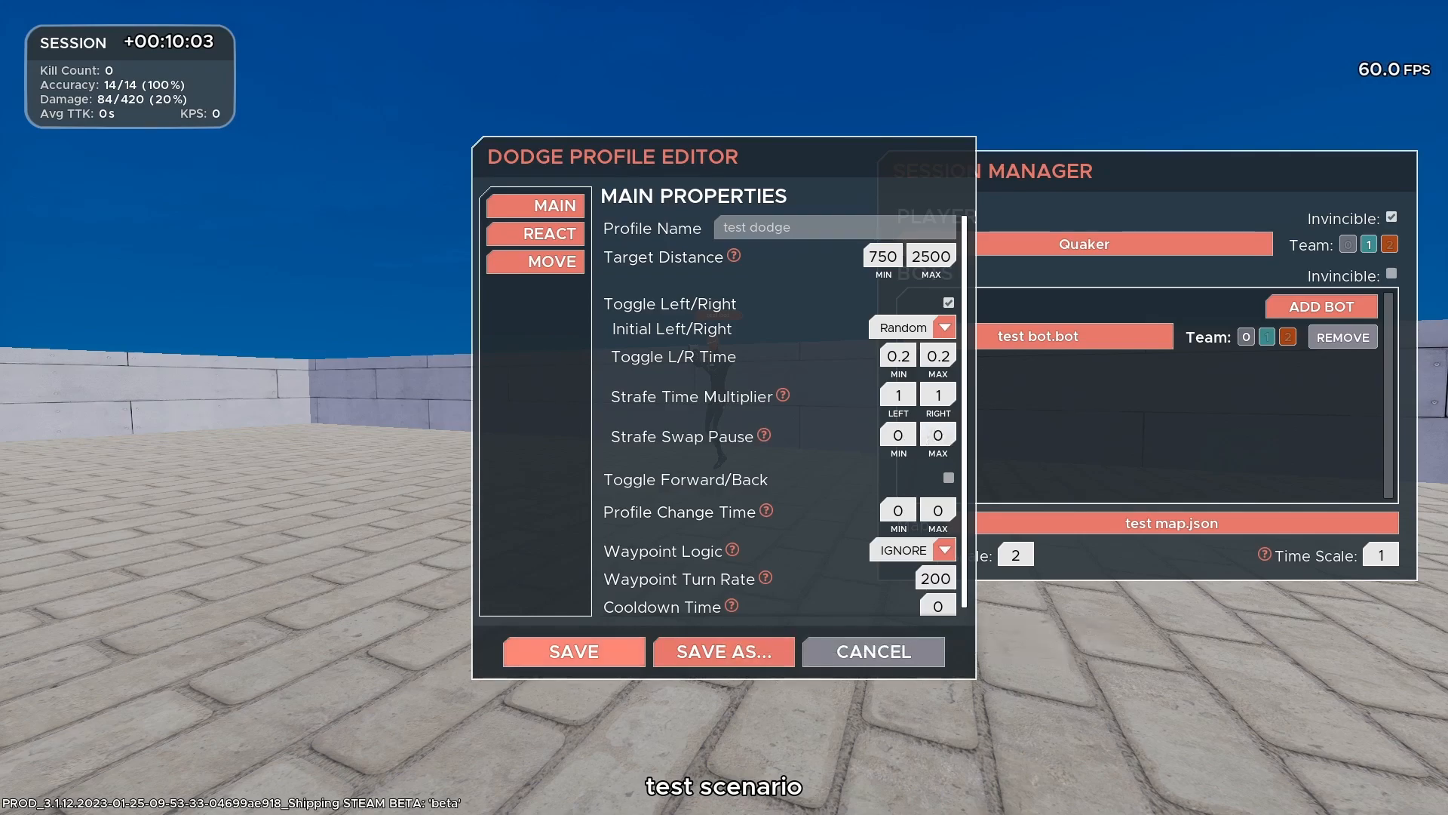
pyautogui.click(573, 651)
pyautogui.press('Escape')
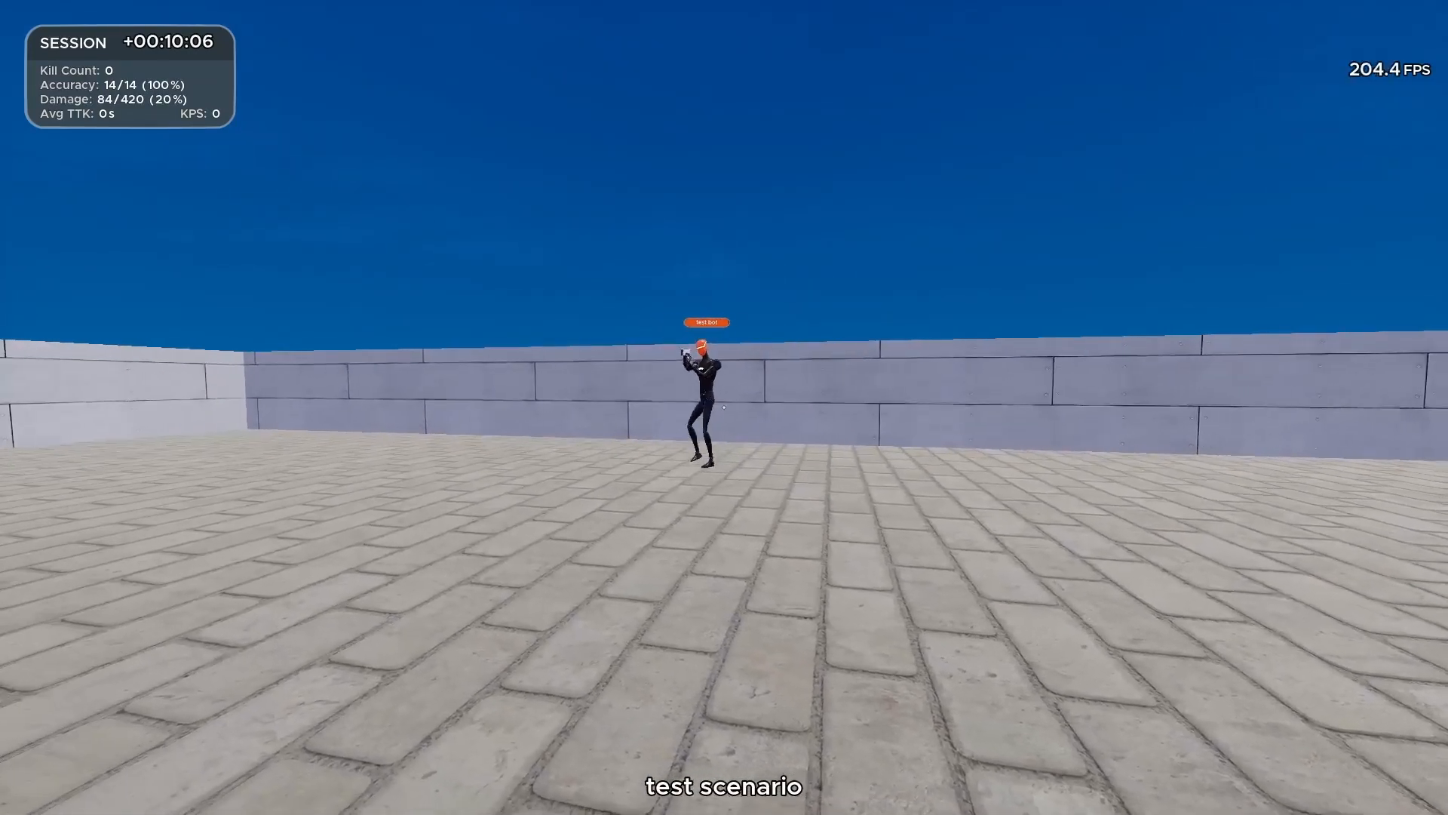
# Set the test dodge profile's Toggle L/R Time to minimum 1 and maximum 2, save the profile, and resume play.
pyautogui.press('Escape')
pyautogui.click(944, 52)
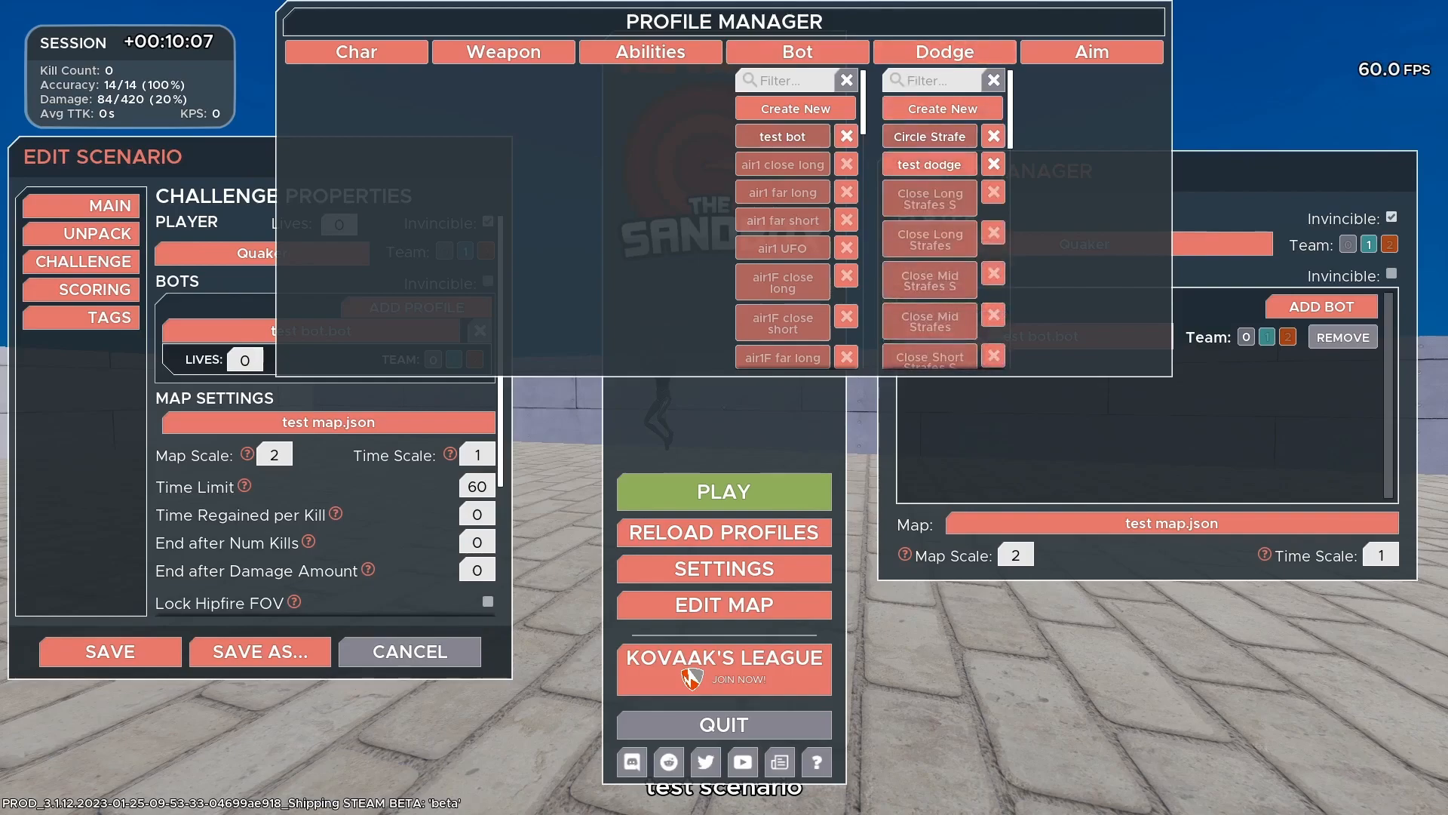
pyautogui.click(929, 164)
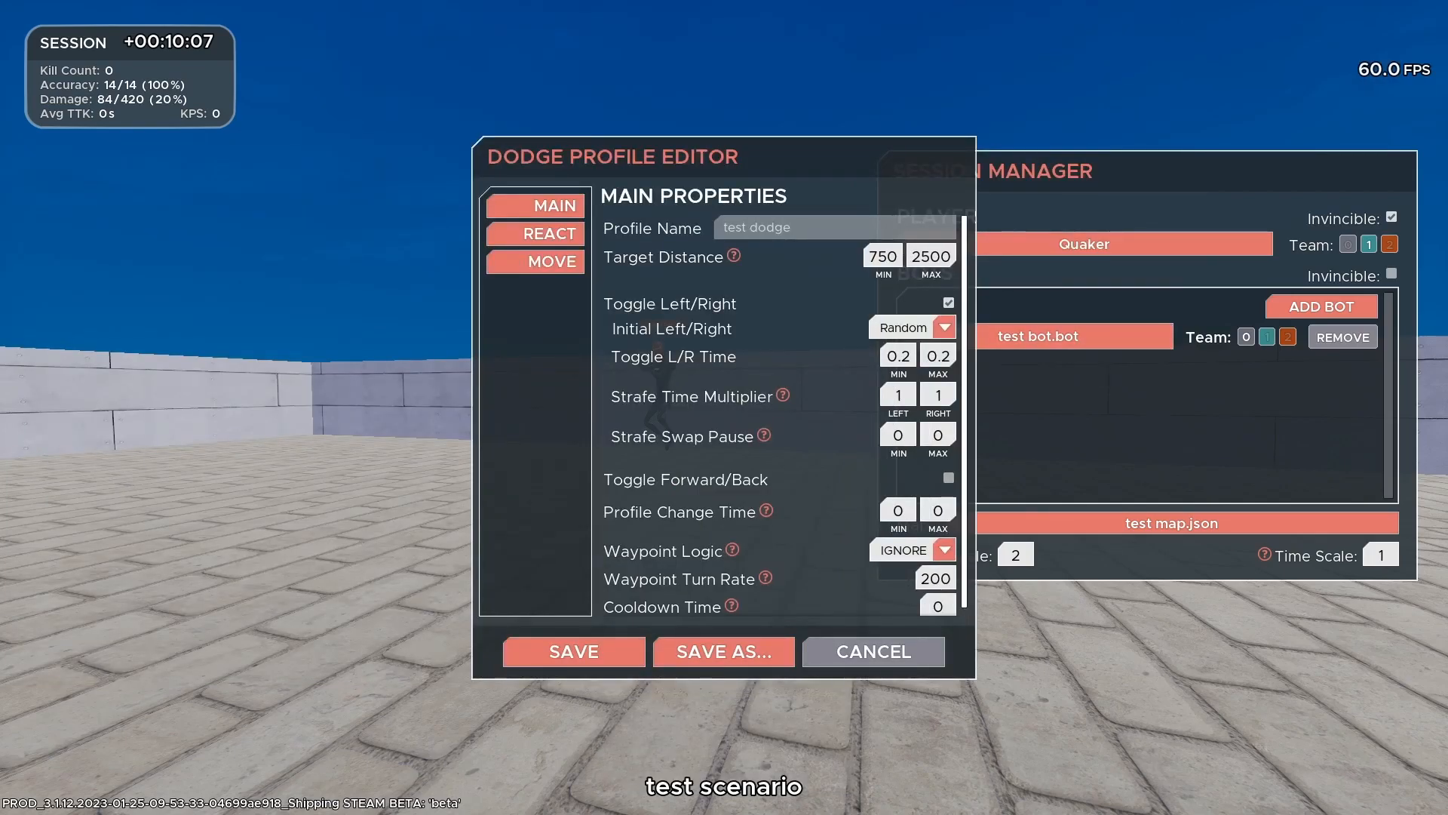
pyautogui.click(898, 355)
pyautogui.write('1')
pyautogui.click(936, 355)
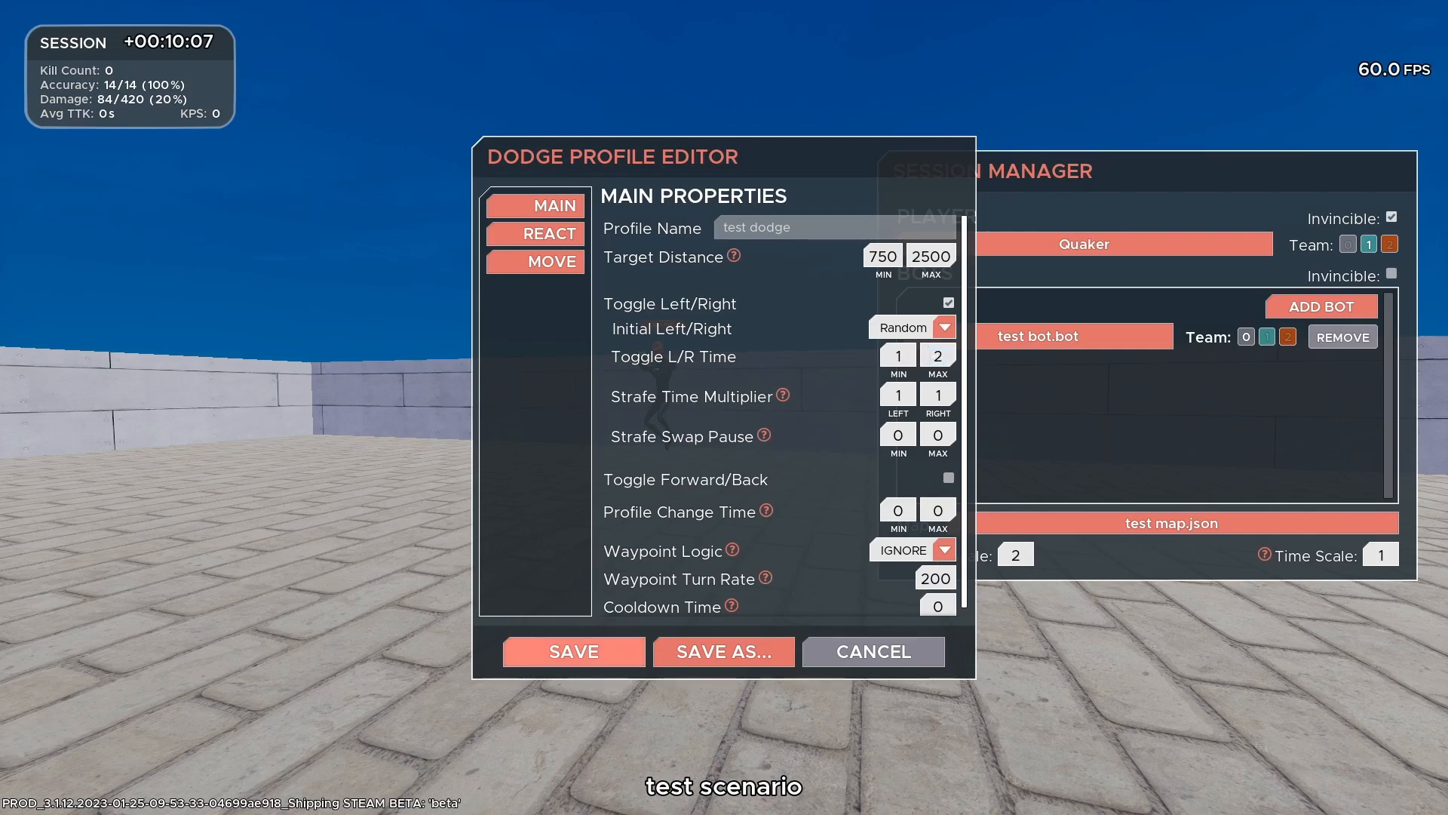
pyautogui.click(603, 652)
pyautogui.press('Escape')
# Move around the map and past the wall to watch the bot's longer strafes.
pyautogui.press('w')
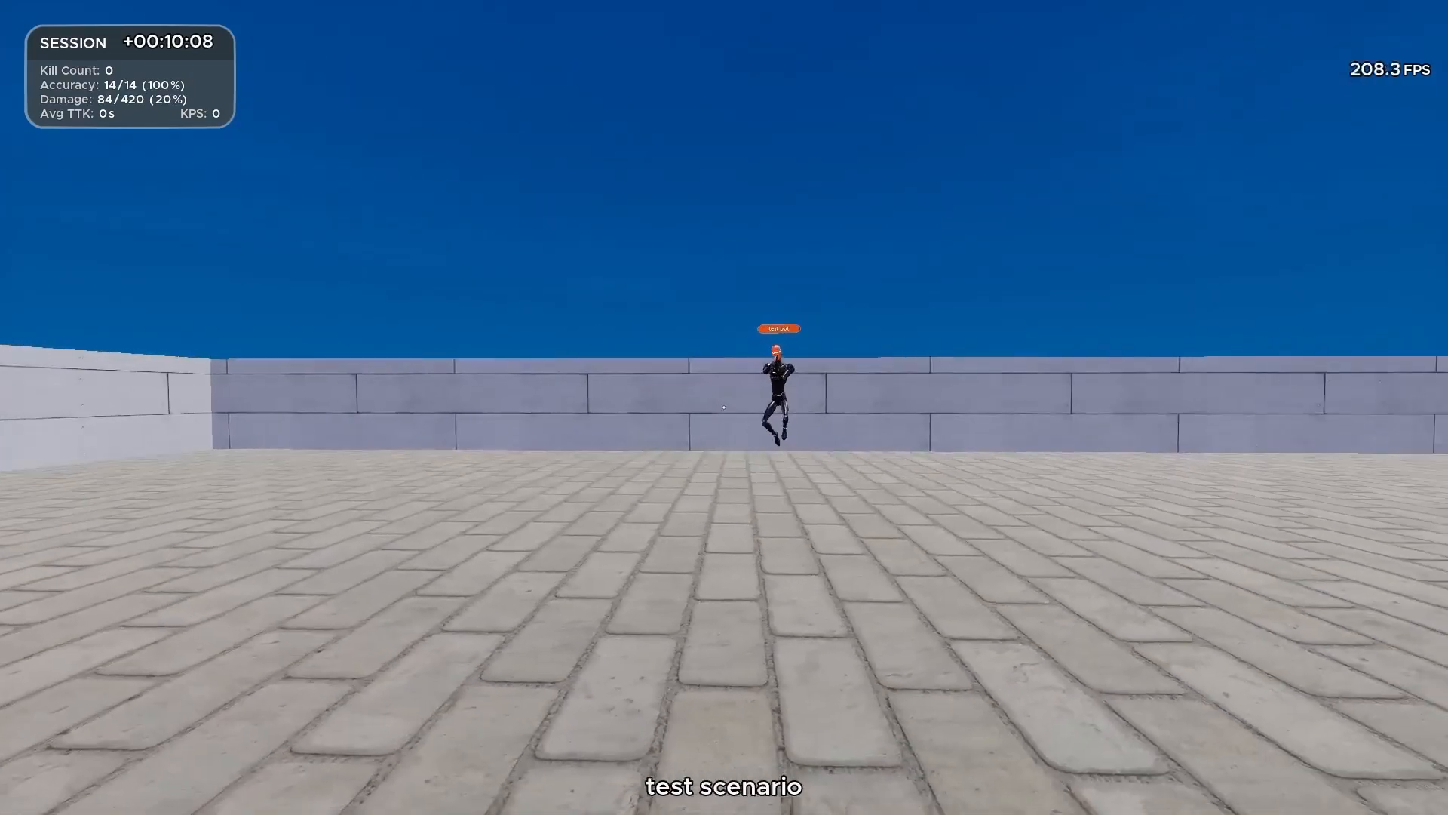
pyautogui.press('w')
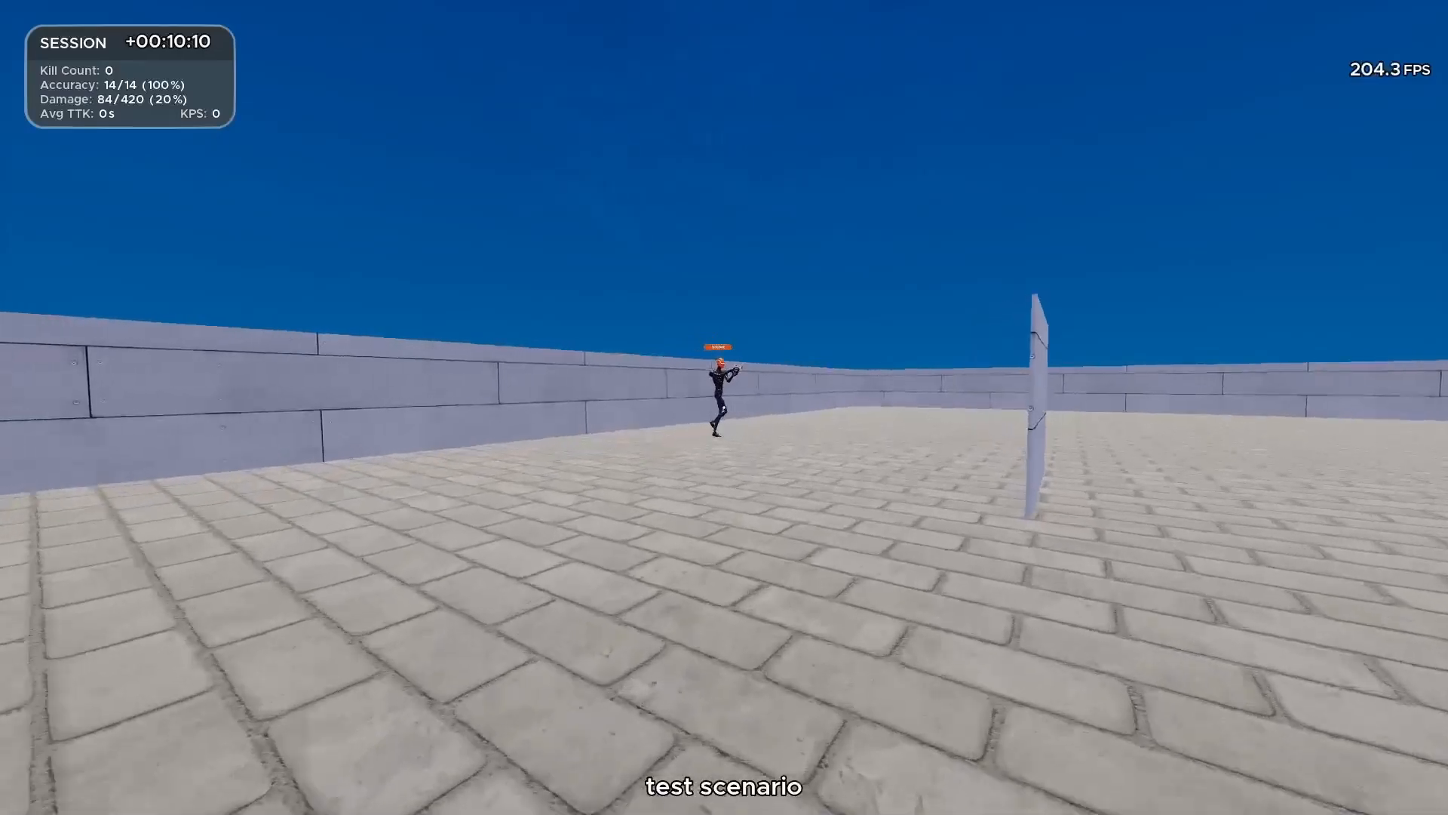
pyautogui.press('d')
pyautogui.press('a')
pyautogui.press('d')
pyautogui.press('w')
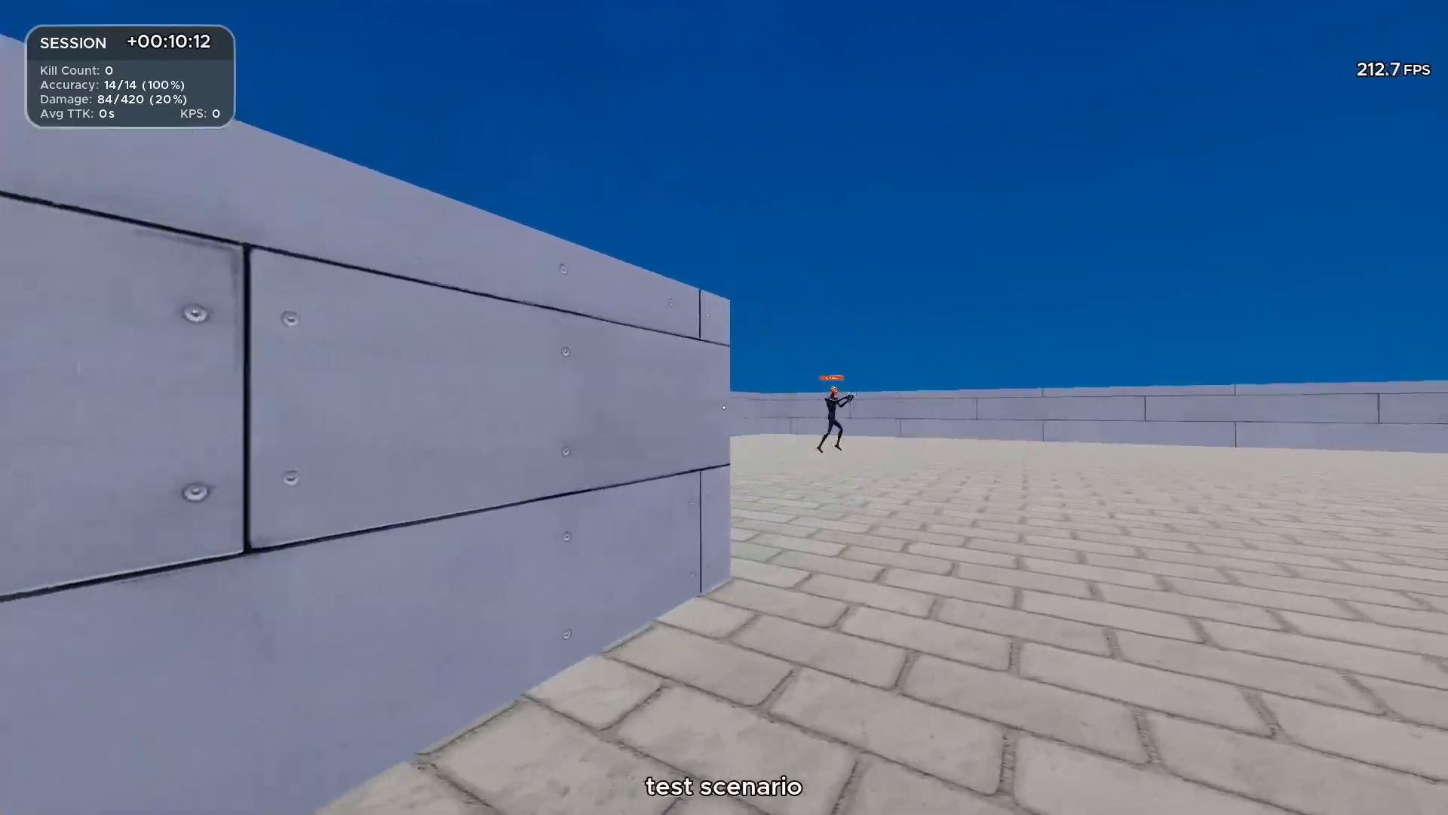
pyautogui.press('w')
pyautogui.press('d')
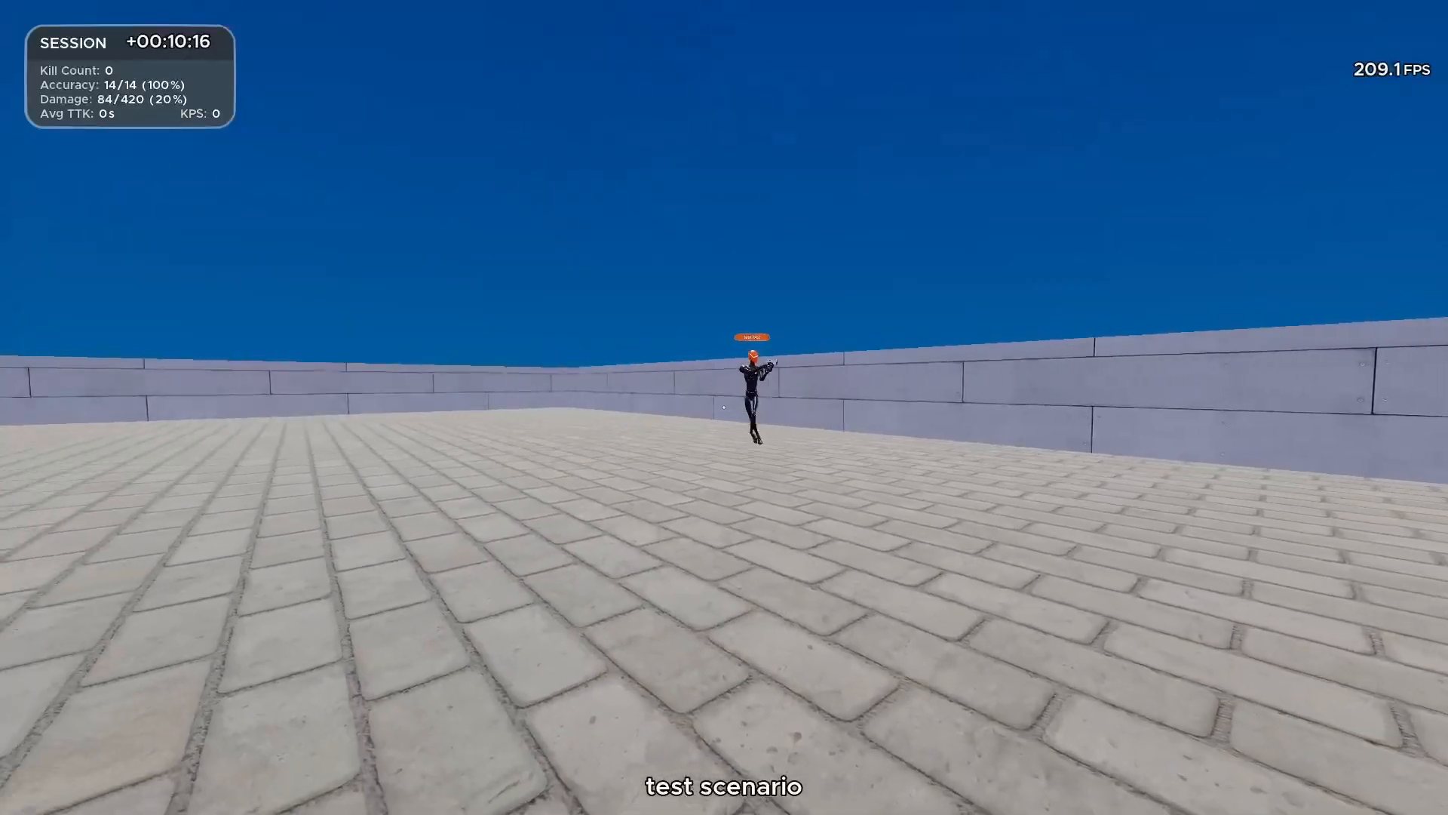
# Reopen the test dodge profile and examine its reaction properties, including damage reactions, blocked movement checks and line of sight reactions.
pyautogui.press('Escape')
pyautogui.click(944, 52)
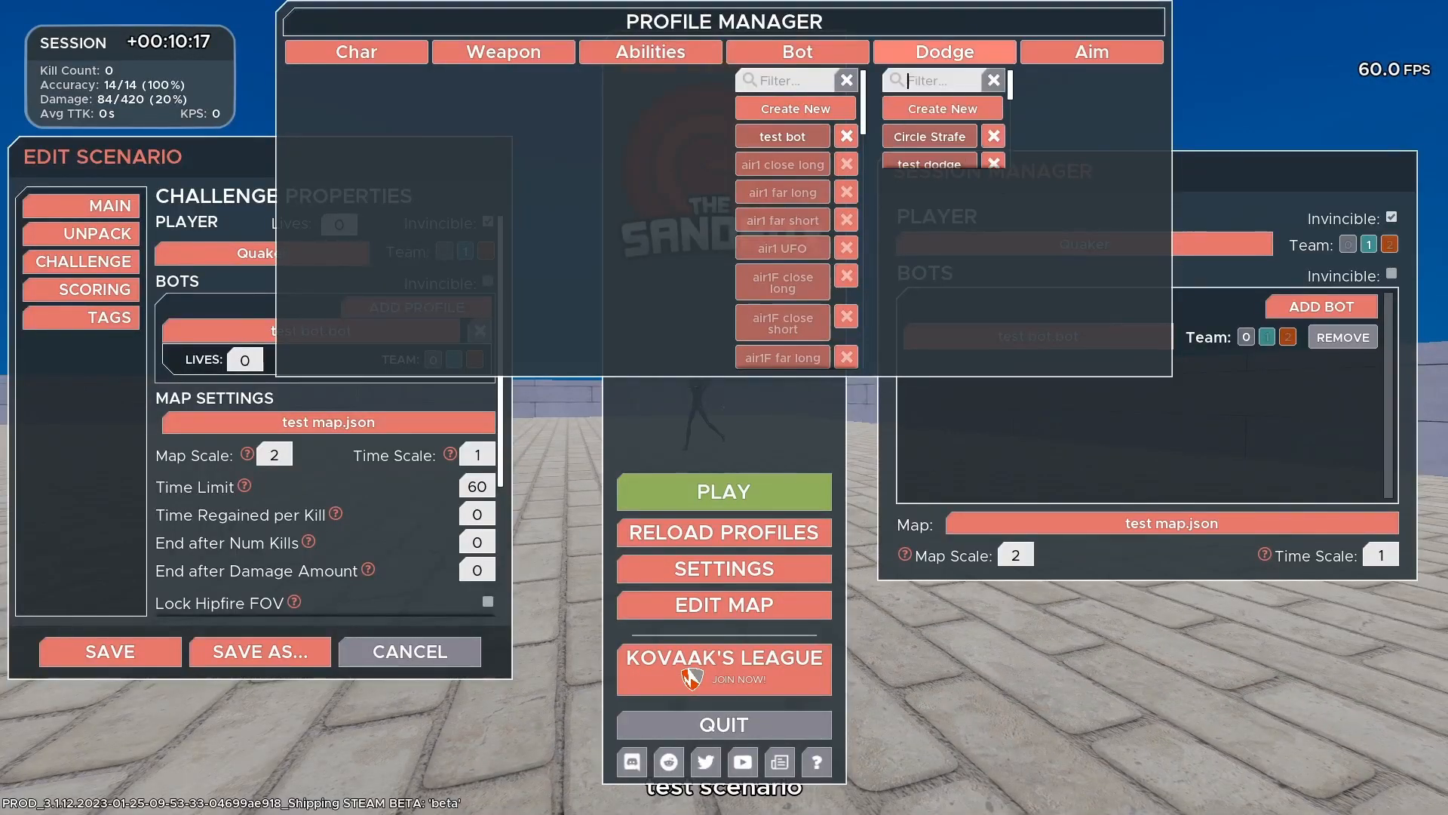
pyautogui.click(929, 164)
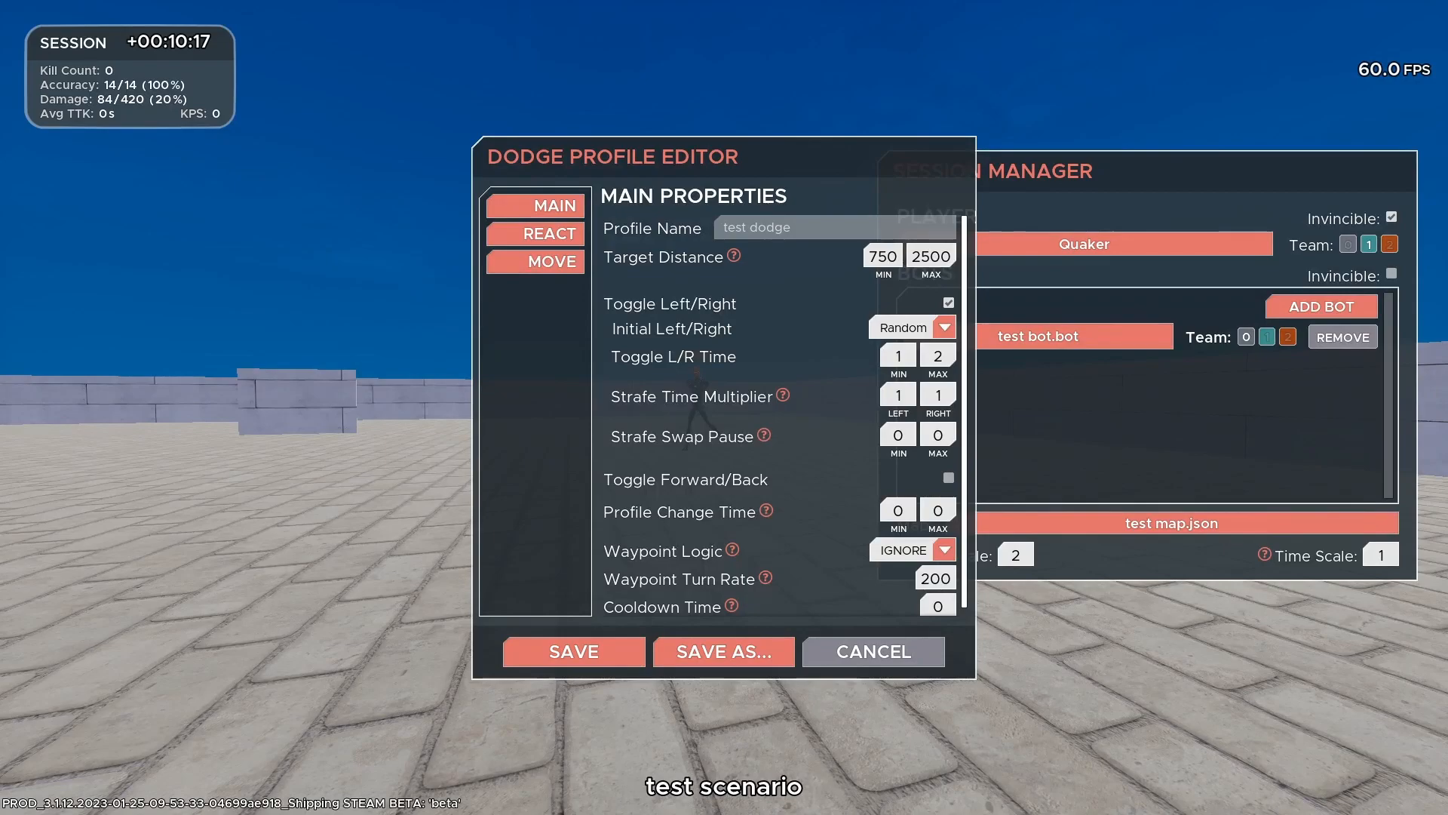
pyautogui.scroll(-1, 781, 415)
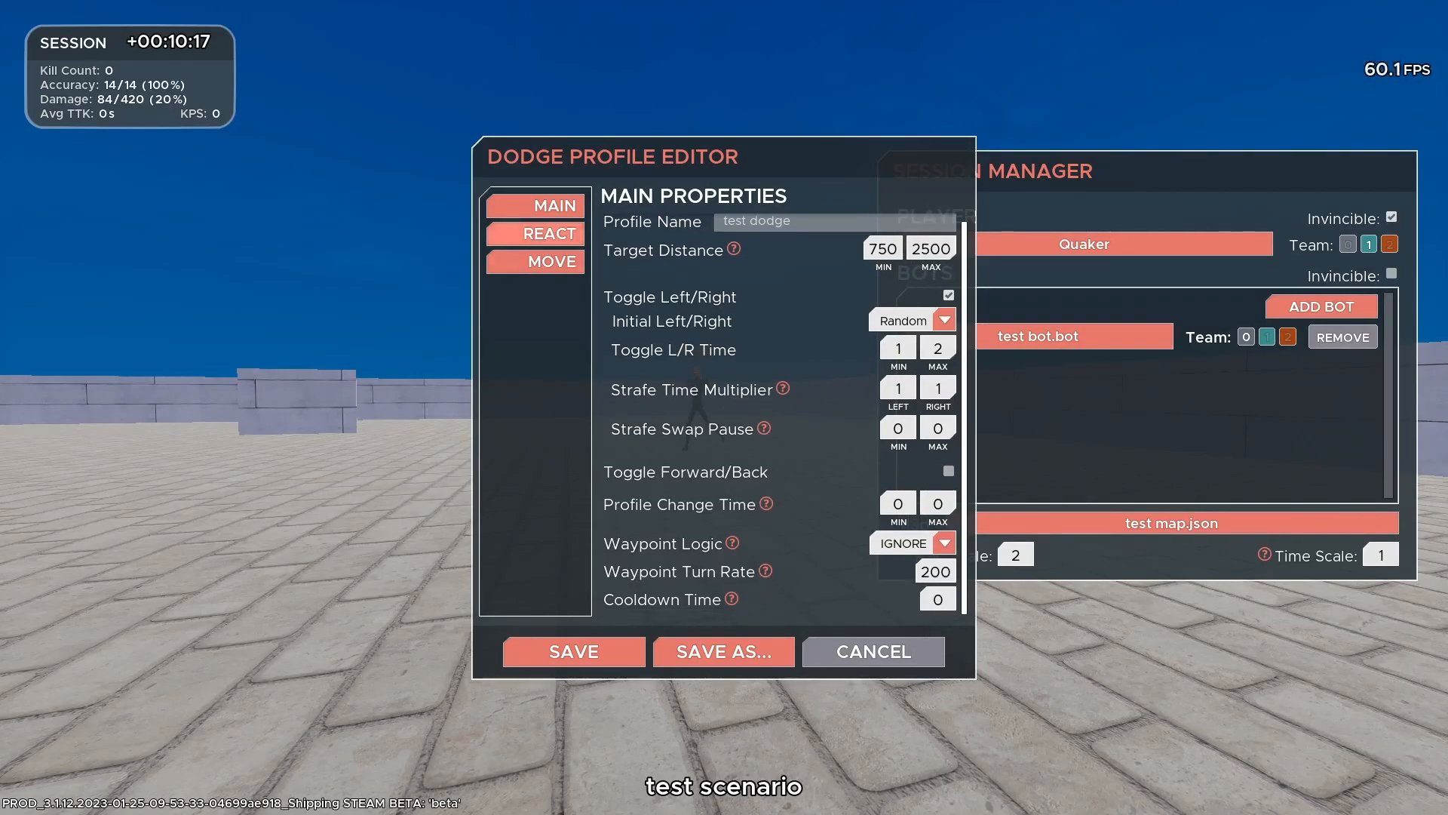
pyautogui.click(535, 234)
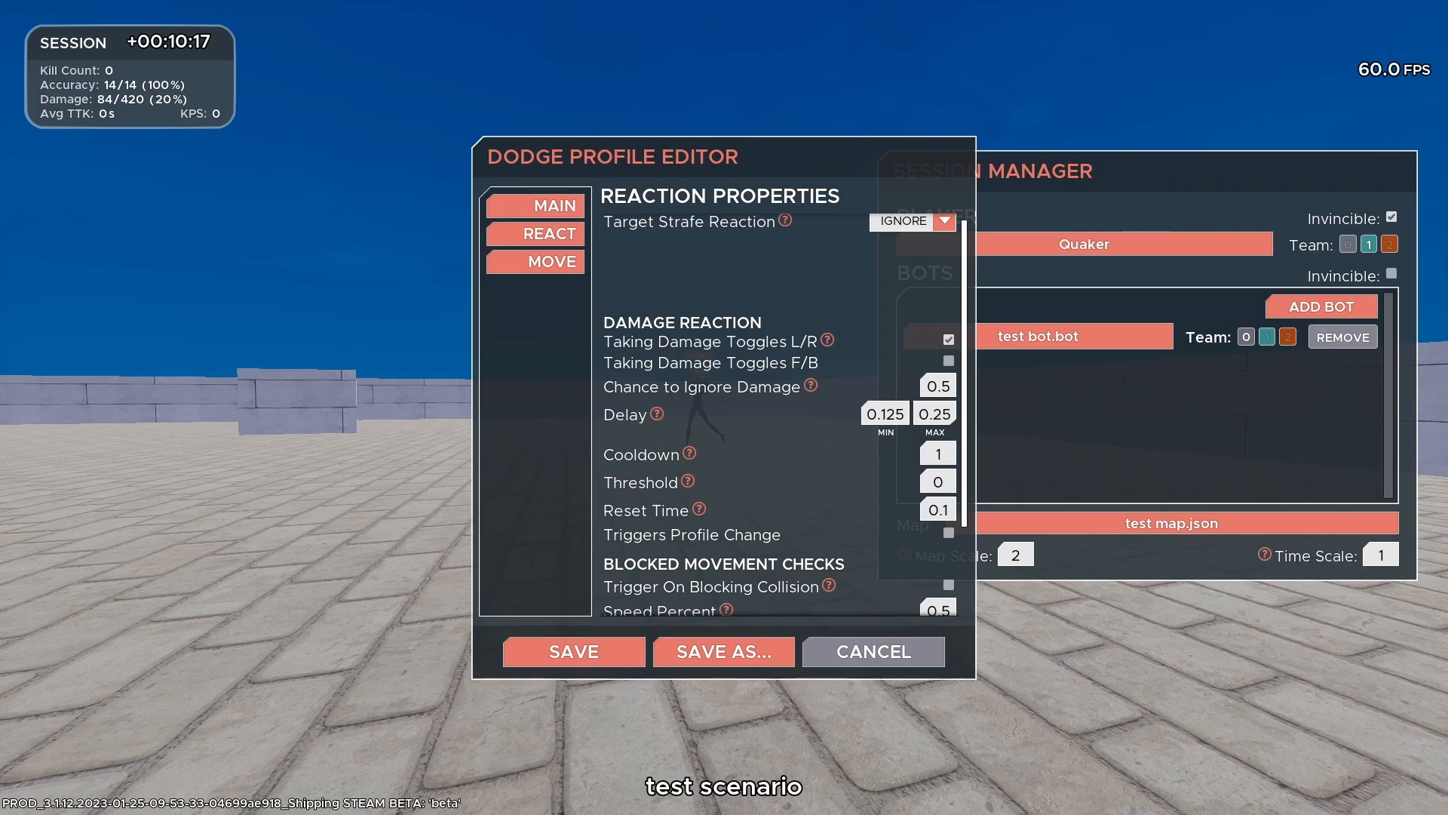
pyautogui.moveTo(827, 339)
pyautogui.scroll(-5, 780, 415)
pyautogui.scroll(3, 780, 414)
pyautogui.scroll(2, 780, 415)
pyautogui.scroll(-4, 780, 415)
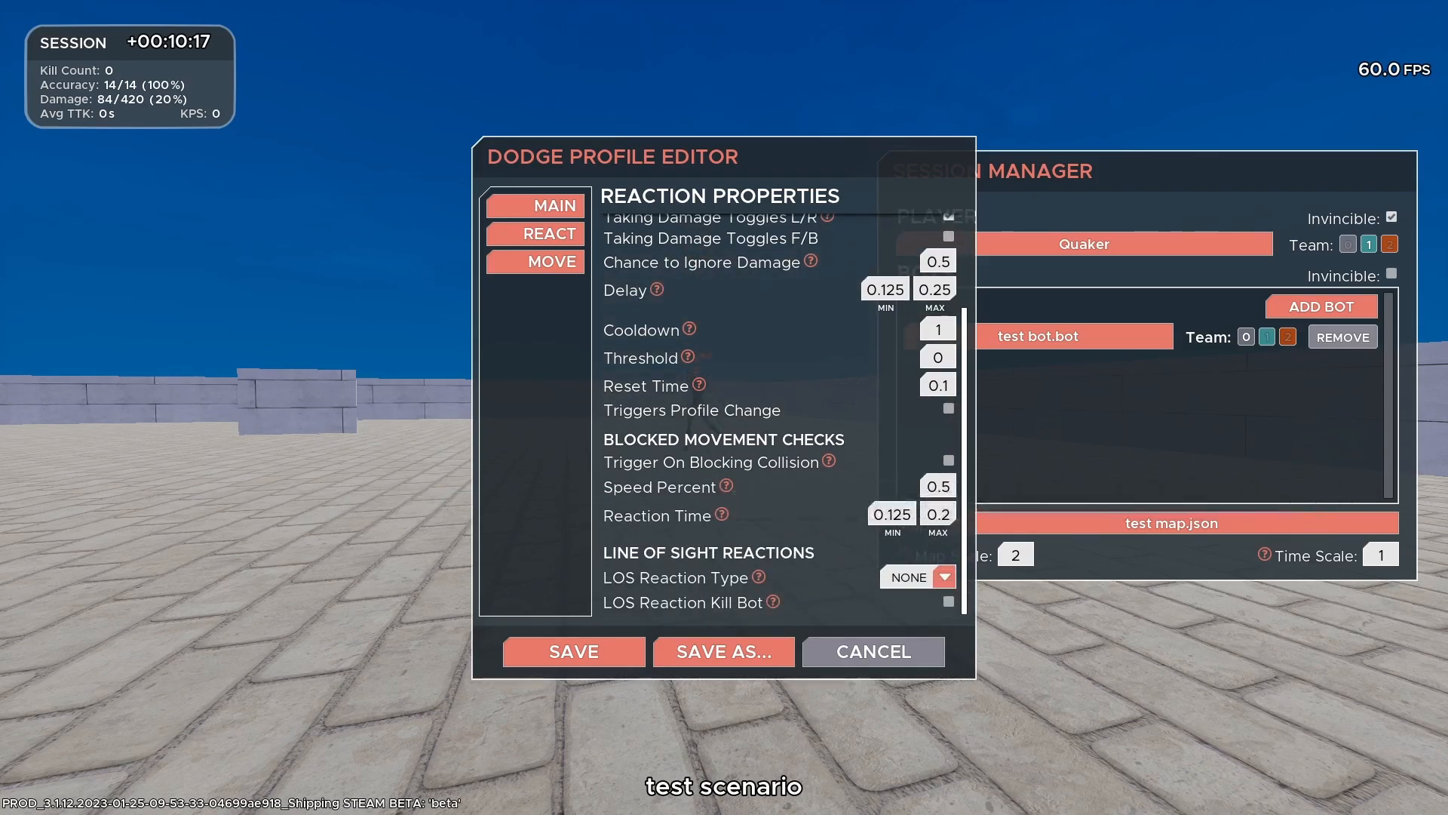
# Examine the LOS Reaction Type options and briefly enable LOS Reaction Kill Bot to view its timer settings, and save the dodge profile.
pyautogui.click(918, 577)
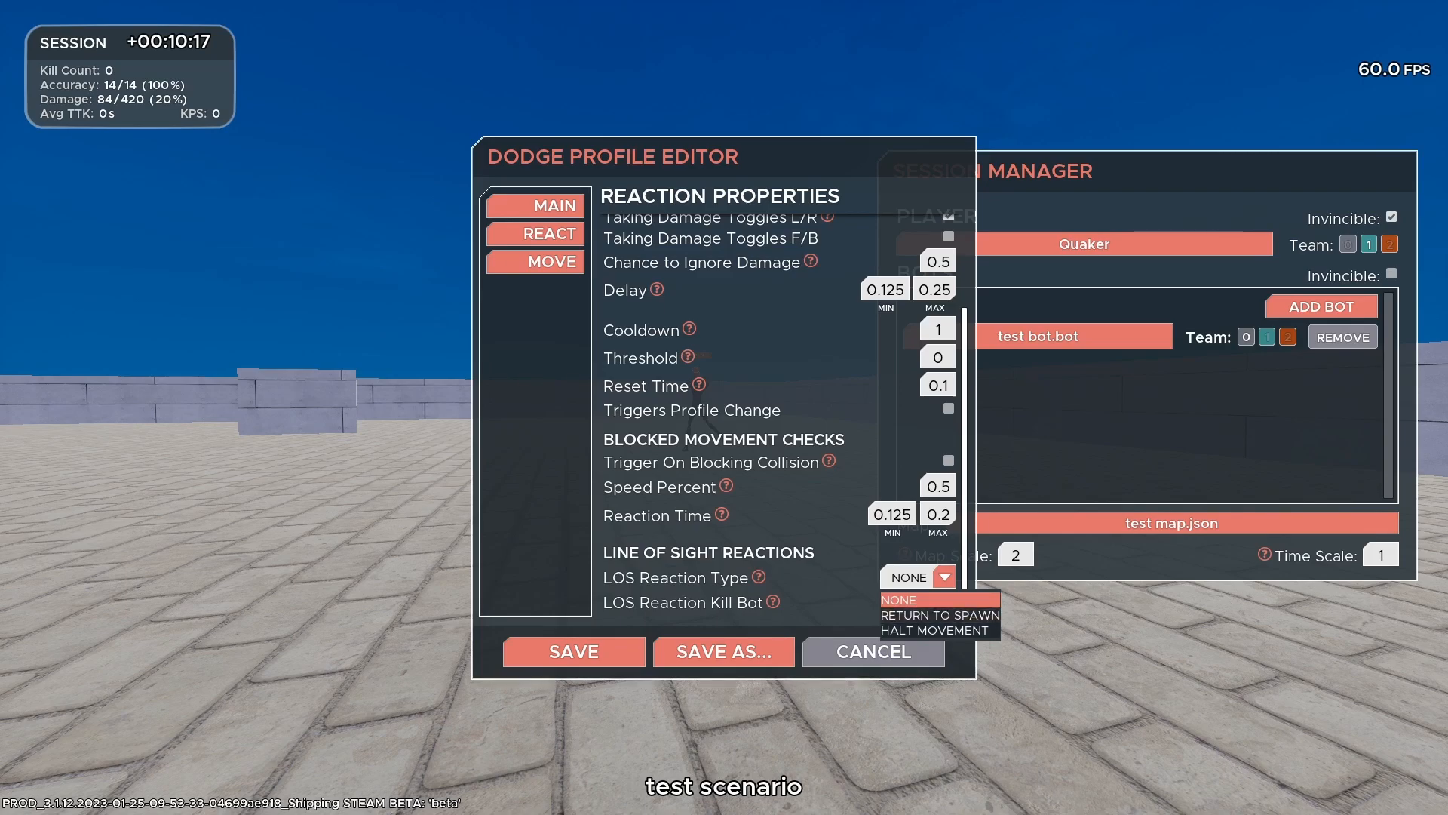
pyautogui.click(909, 600)
pyautogui.moveTo(757, 579)
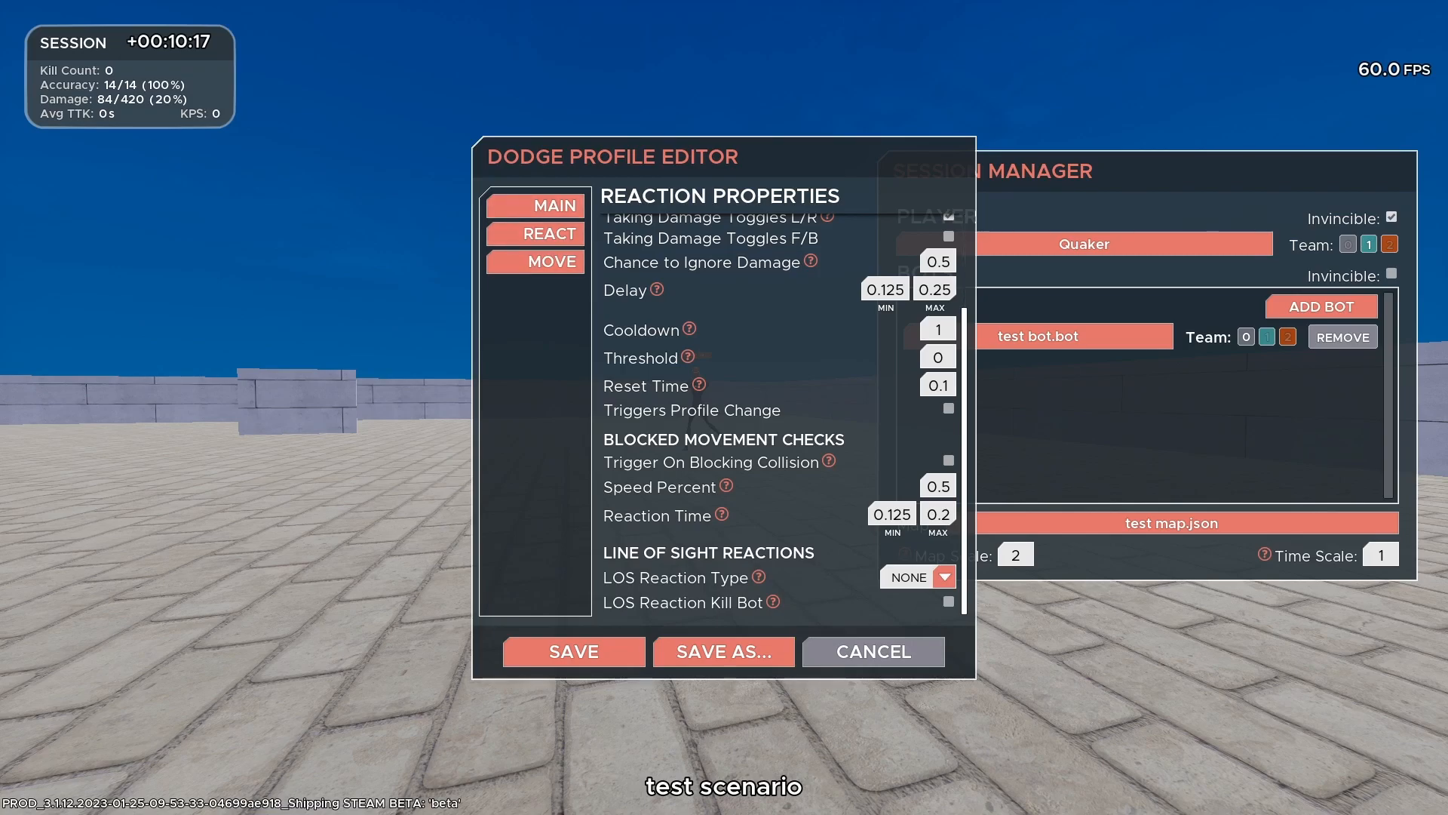
pyautogui.click(948, 602)
pyautogui.scroll(-1, 949, 601)
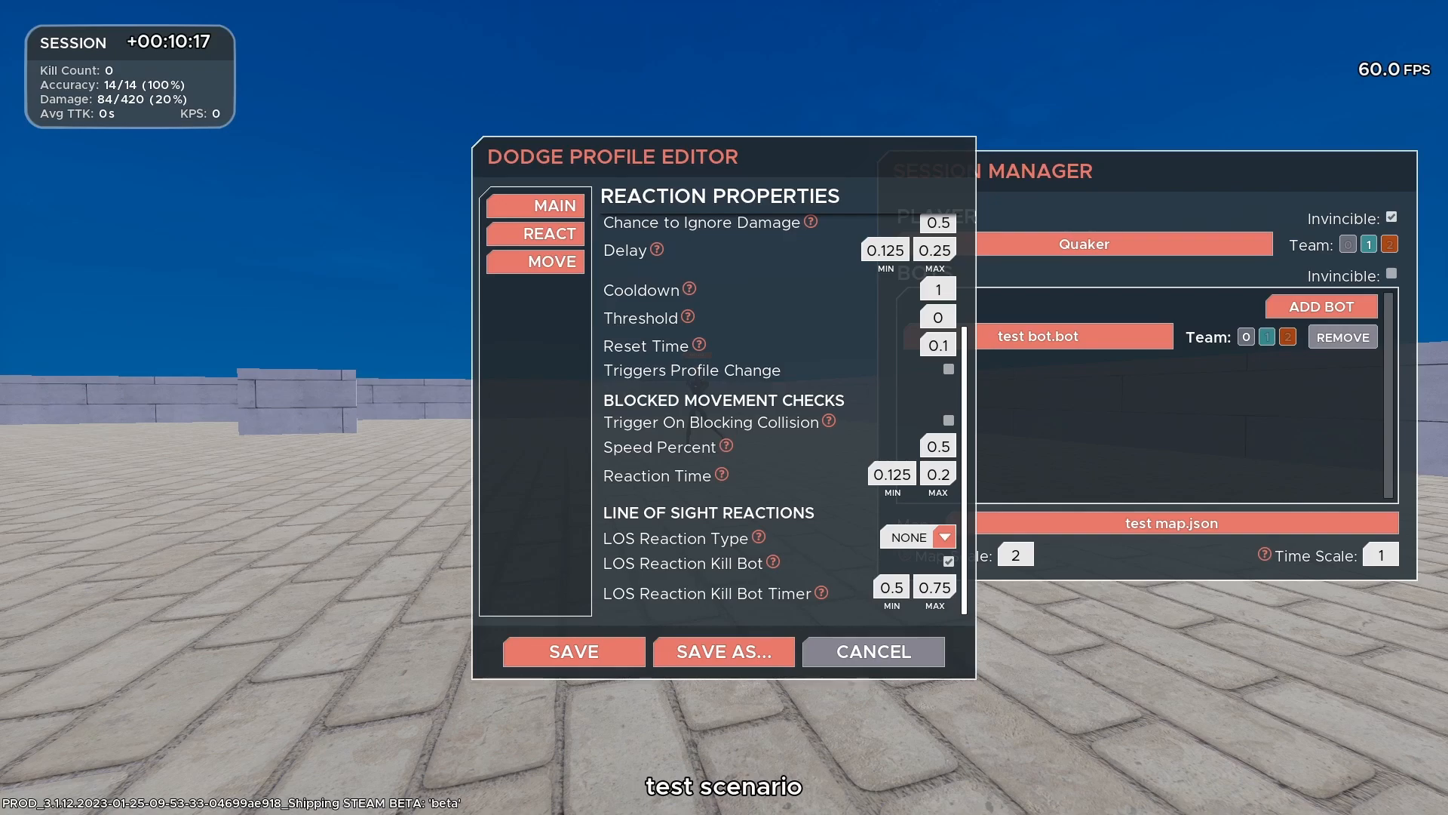
pyautogui.scroll(1, 785, 411)
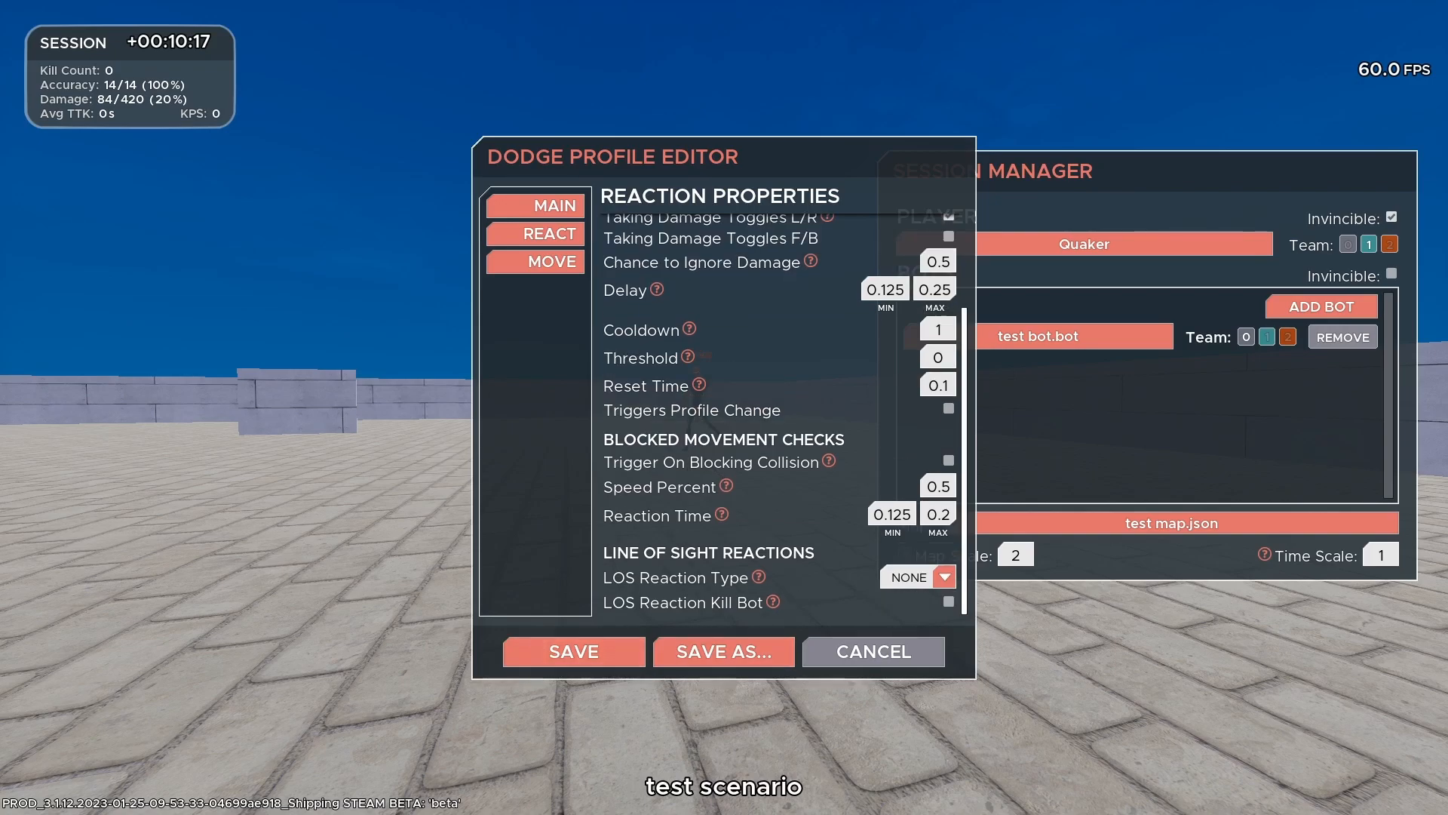
pyautogui.click(574, 652)
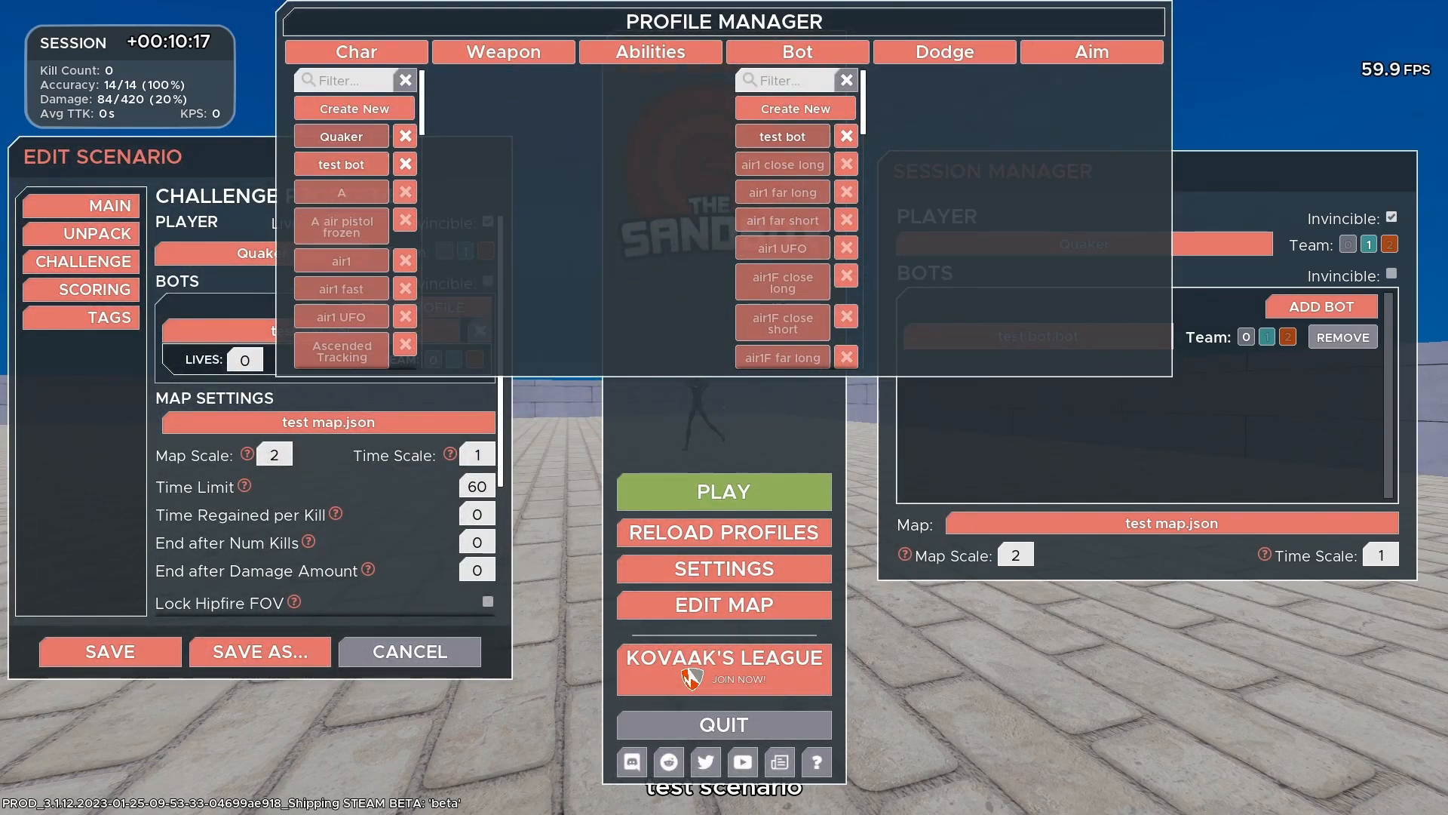
# Open the test bot character profile and review its bounding box properties and abilities.
pyautogui.click(341, 164)
pyautogui.click(534, 290)
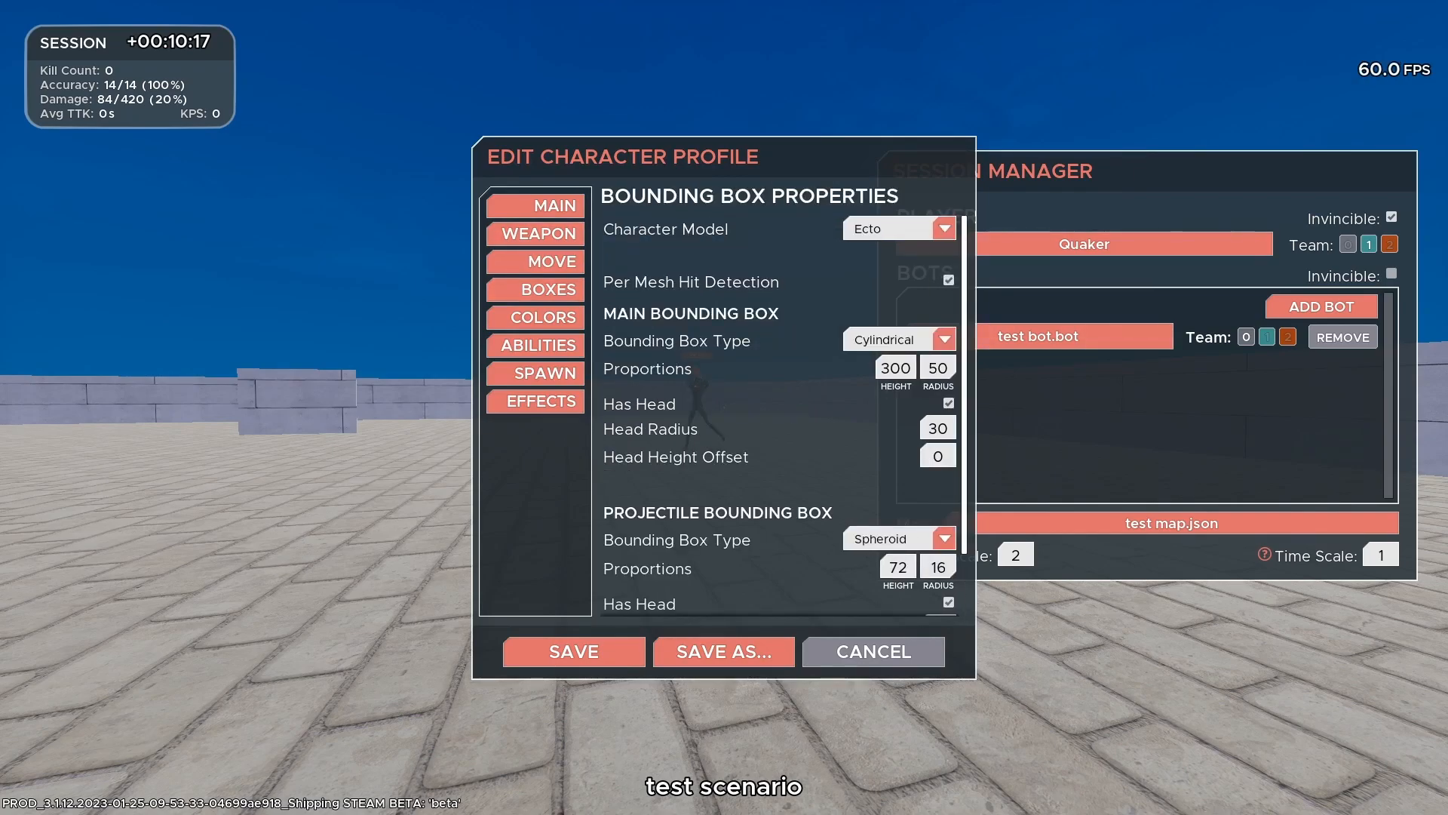
pyautogui.scroll(-1, 784, 414)
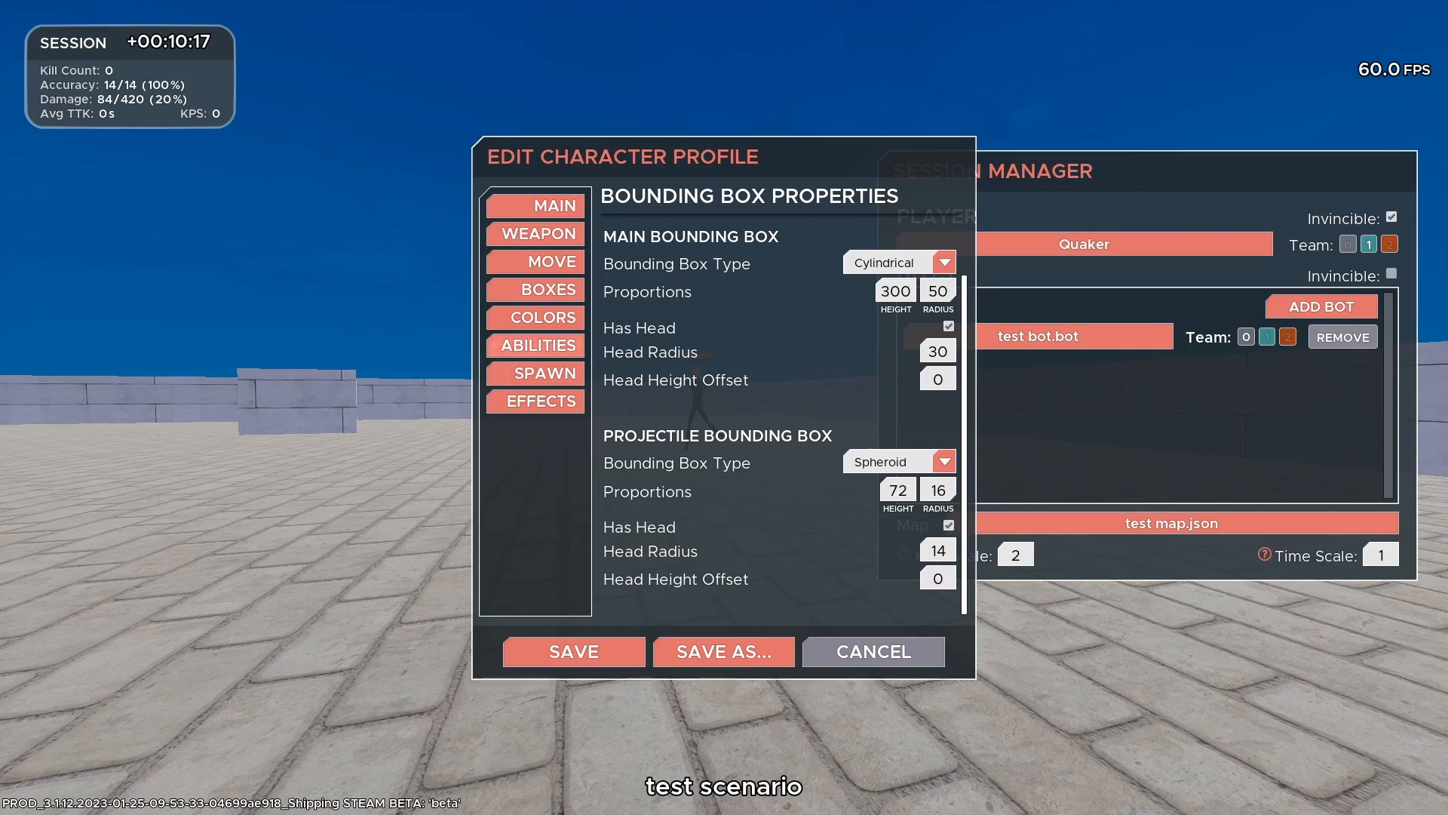
pyautogui.click(538, 345)
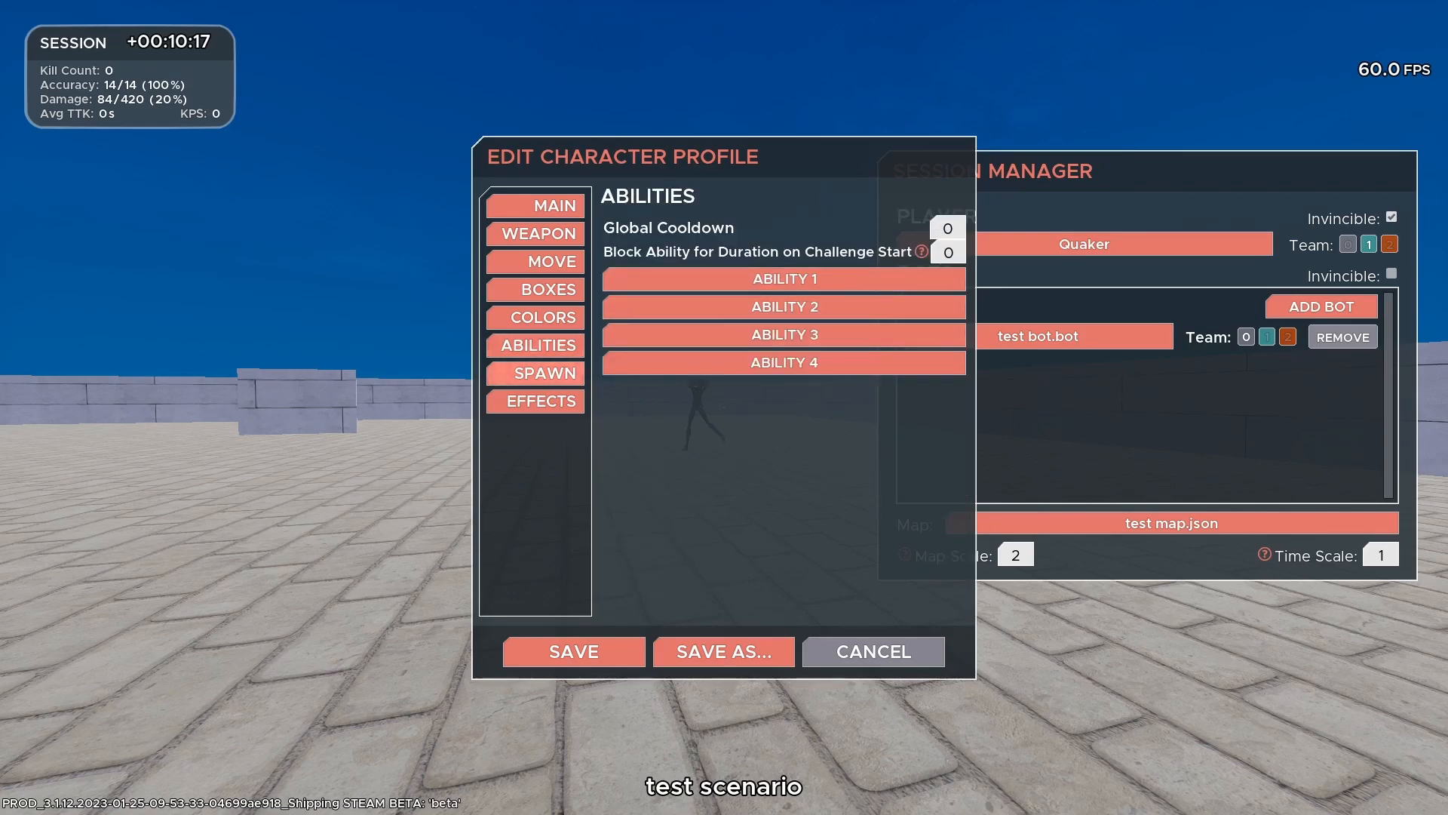
# Review the test bot's spawn rules, set its Damage Knockback Factor to 0, and save the character profile.
pyautogui.click(545, 373)
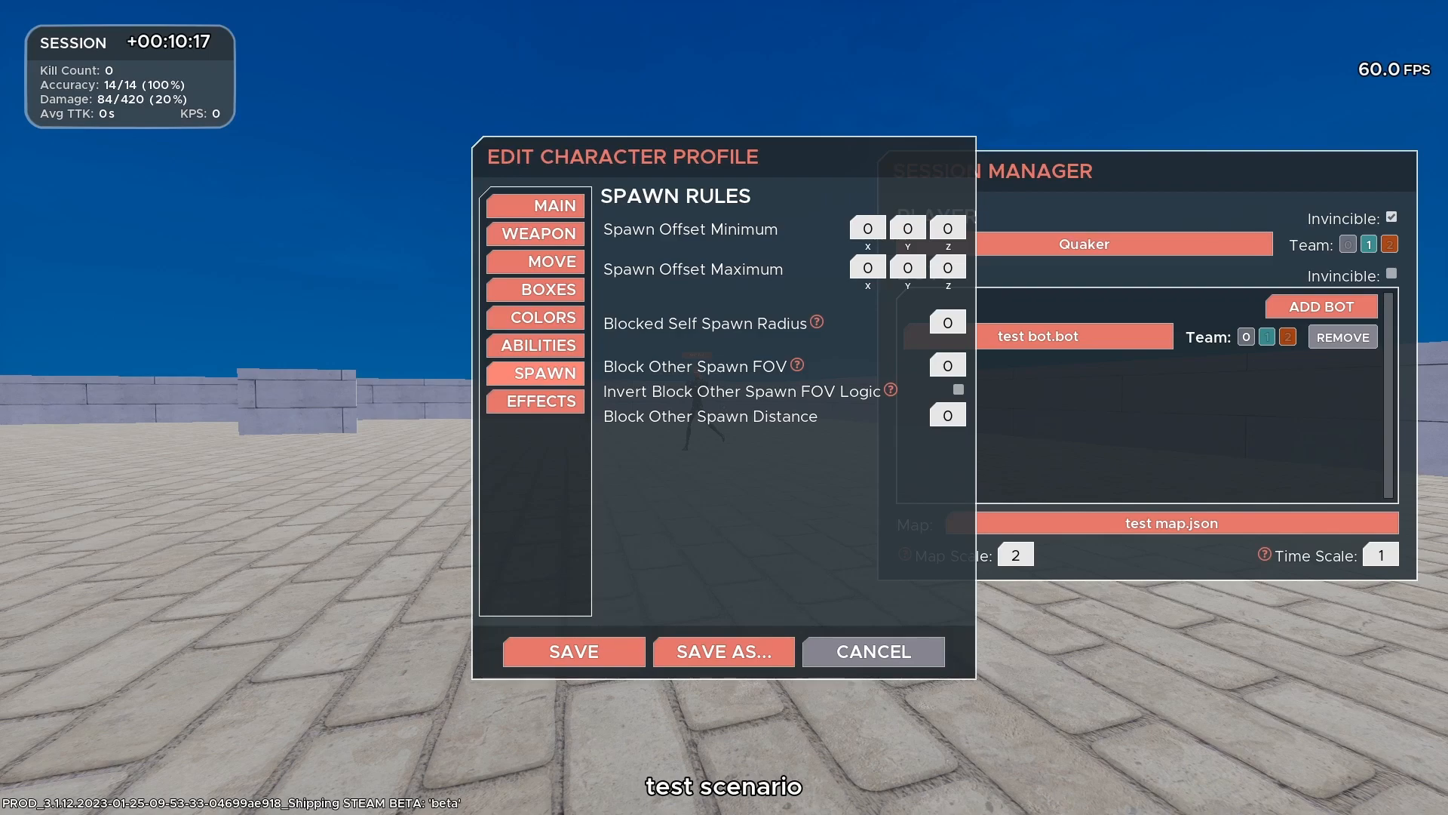
pyautogui.click(541, 400)
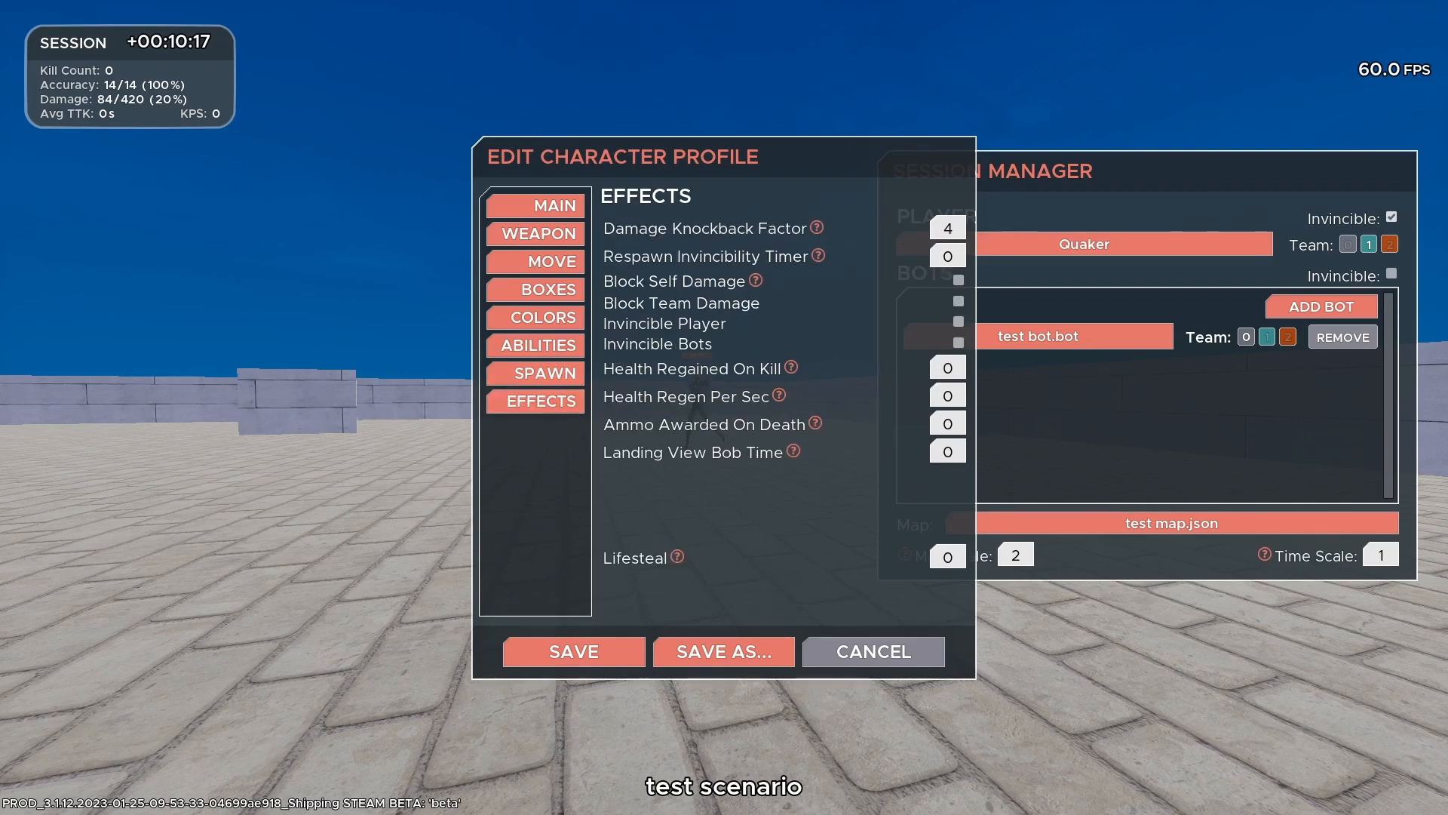
pyautogui.moveTo(817, 228)
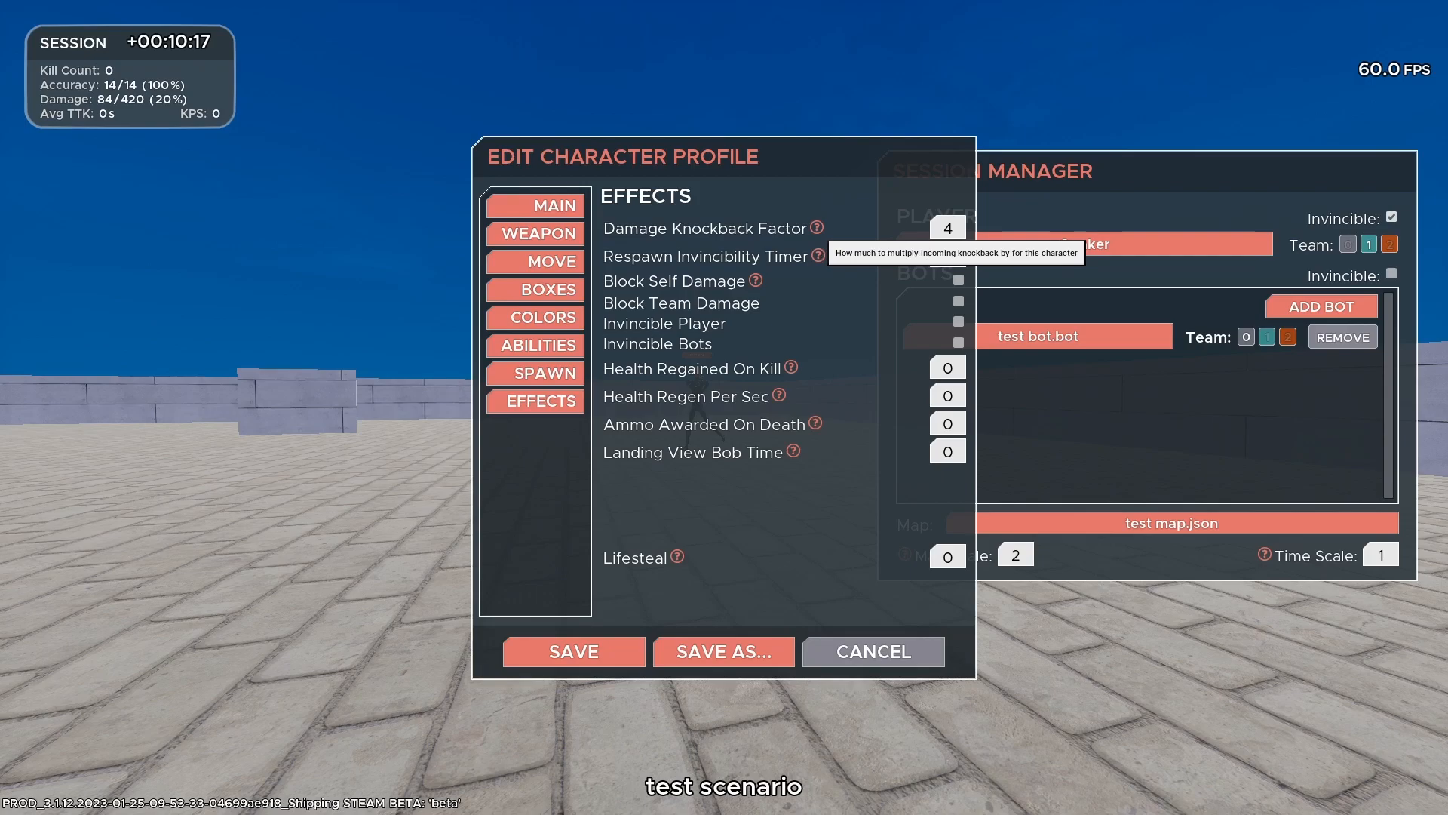
pyautogui.click(947, 228)
pyautogui.write('0')
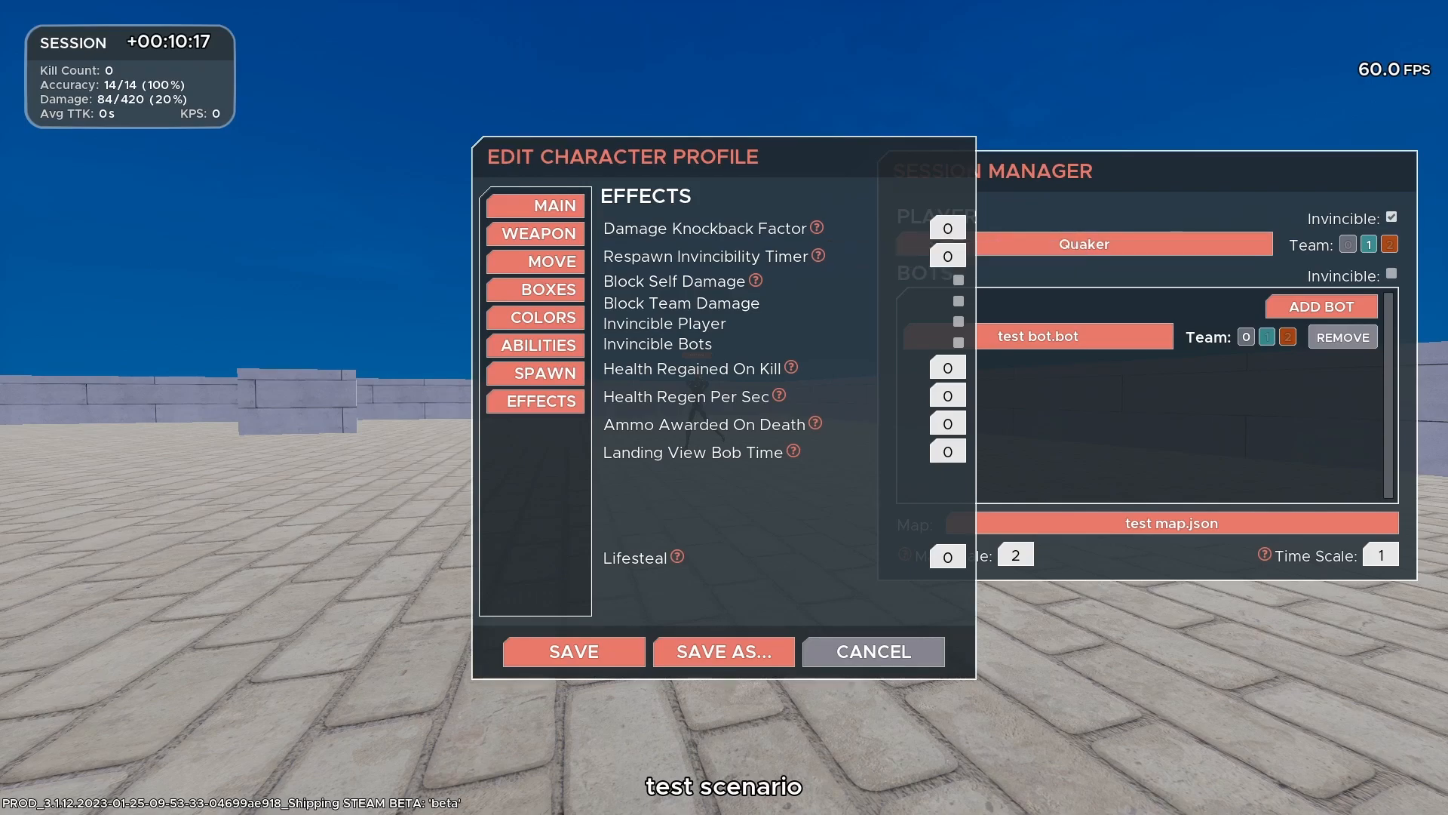
pyautogui.click(574, 652)
# Resume play and shoot the test bot while moving around the map to check the changed knockback, and pause.
pyautogui.click(709, 492)
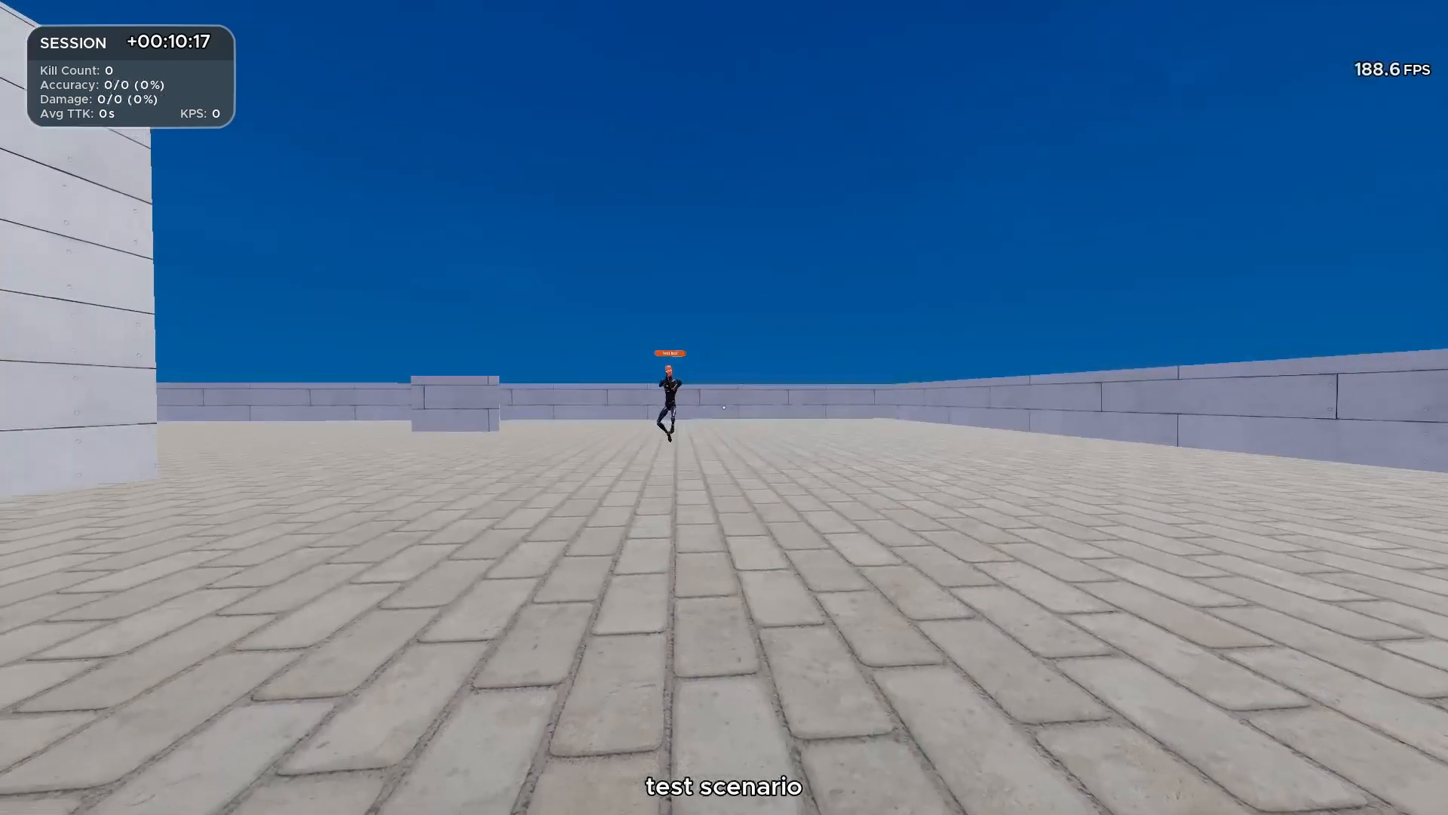
pyautogui.press('a')
pyautogui.click(724, 407)
pyautogui.press('d')
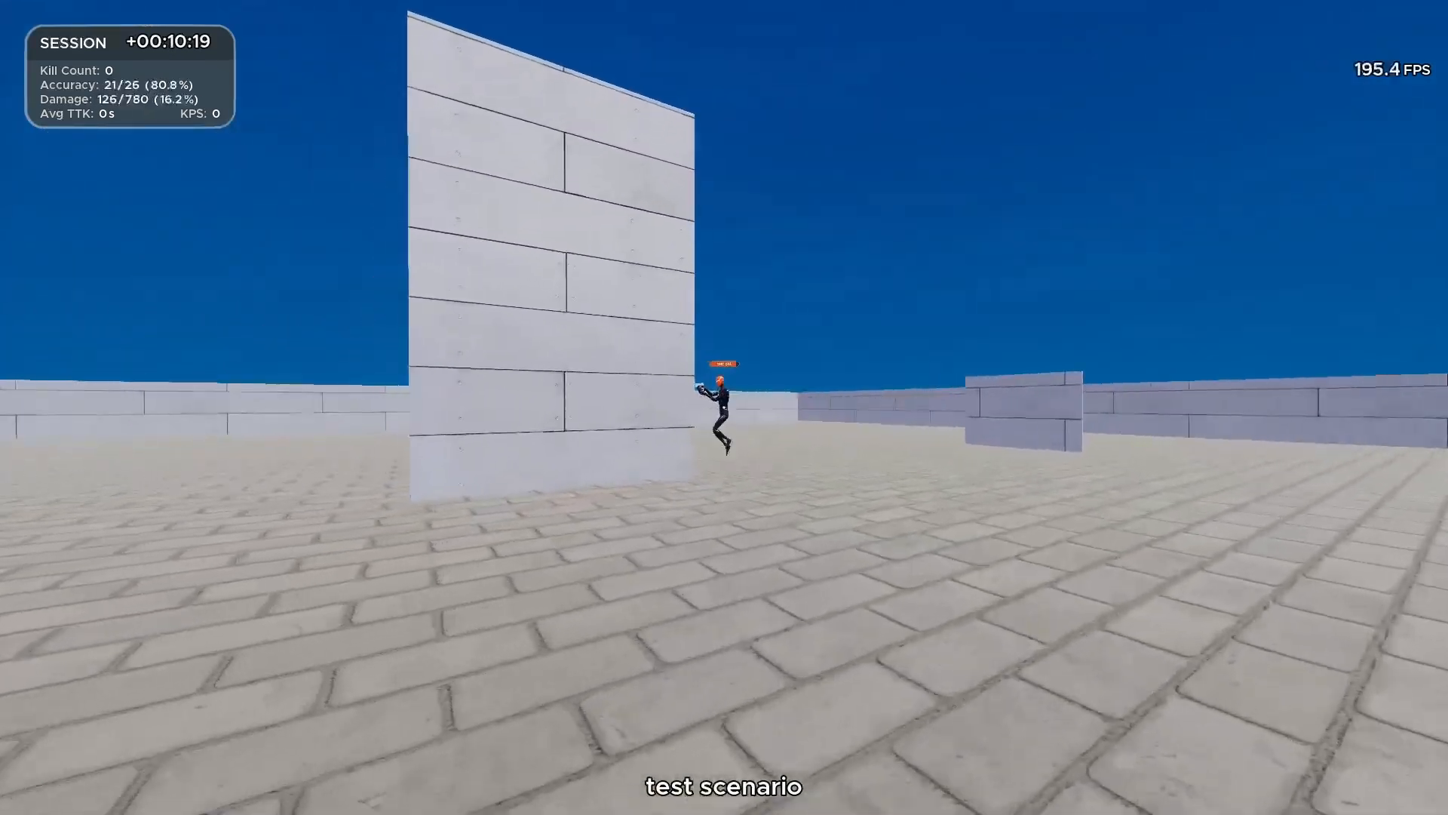
pyautogui.press('w')
pyautogui.click(724, 407)
pyautogui.click(724, 407)
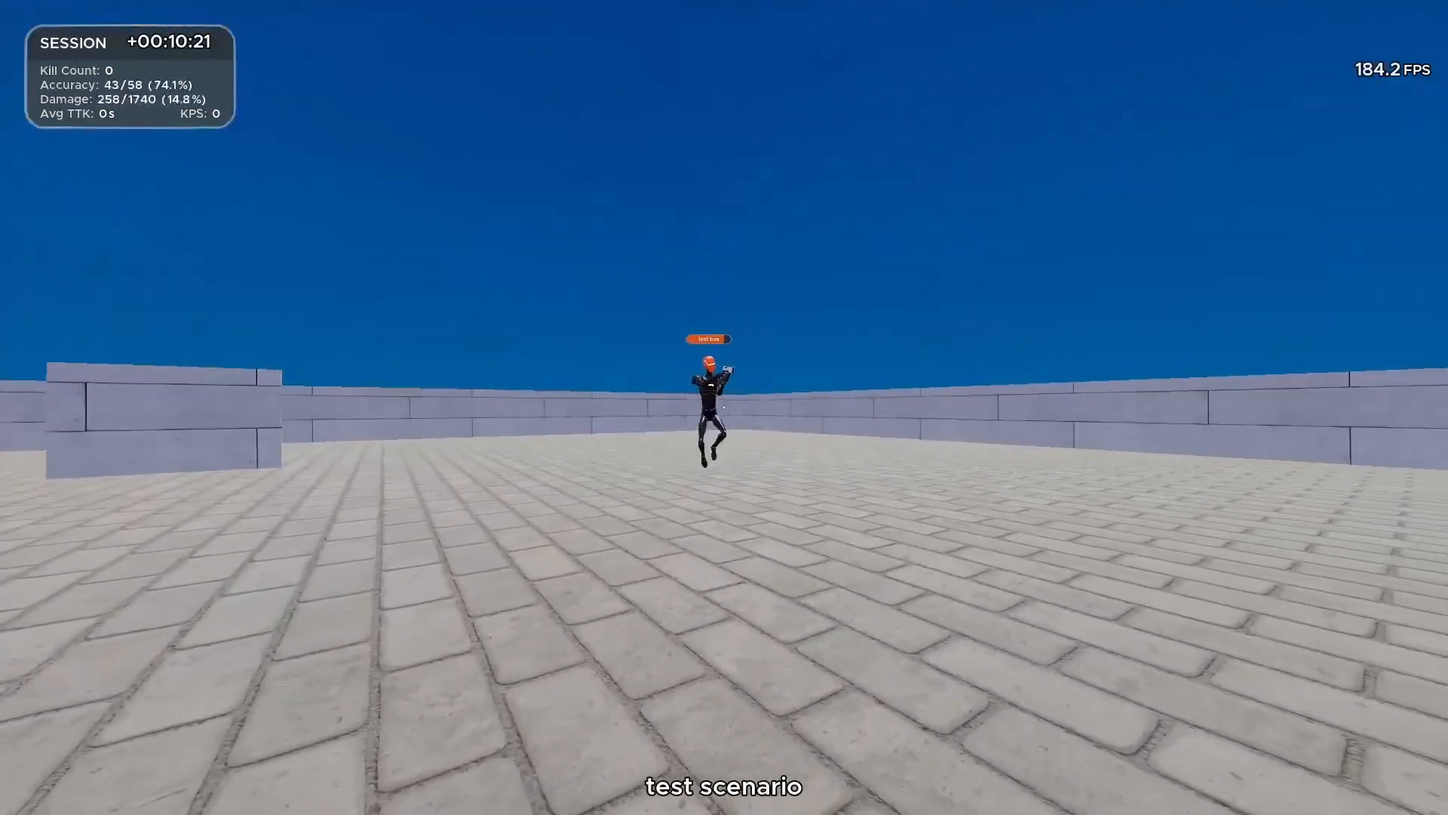
pyautogui.click(724, 407)
pyautogui.press('Escape')
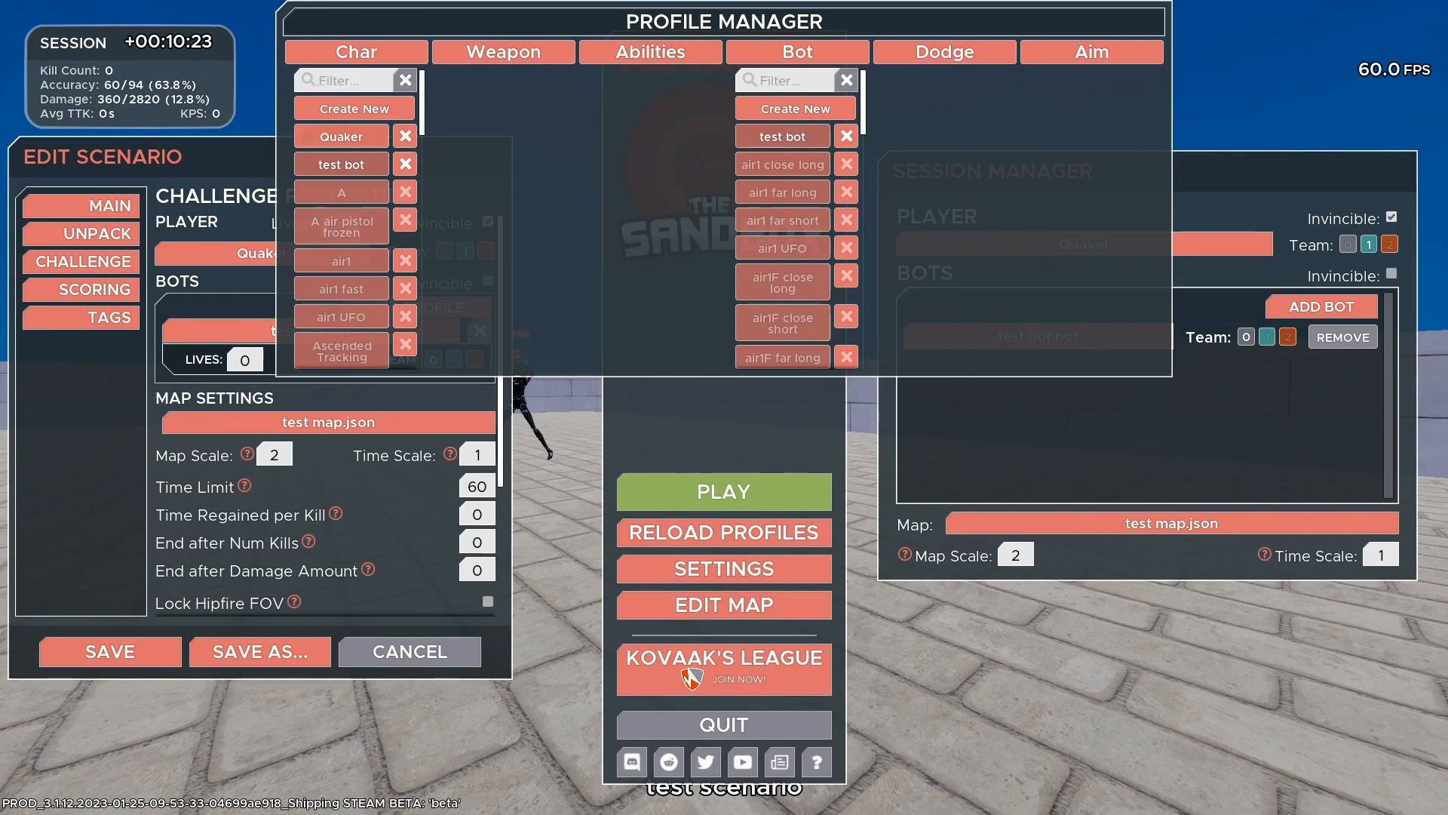
# Review the Quaker character profile's main, weapon, bounding box, ability, spawn and effects settings, and close it without saving.
pyautogui.click(341, 136)
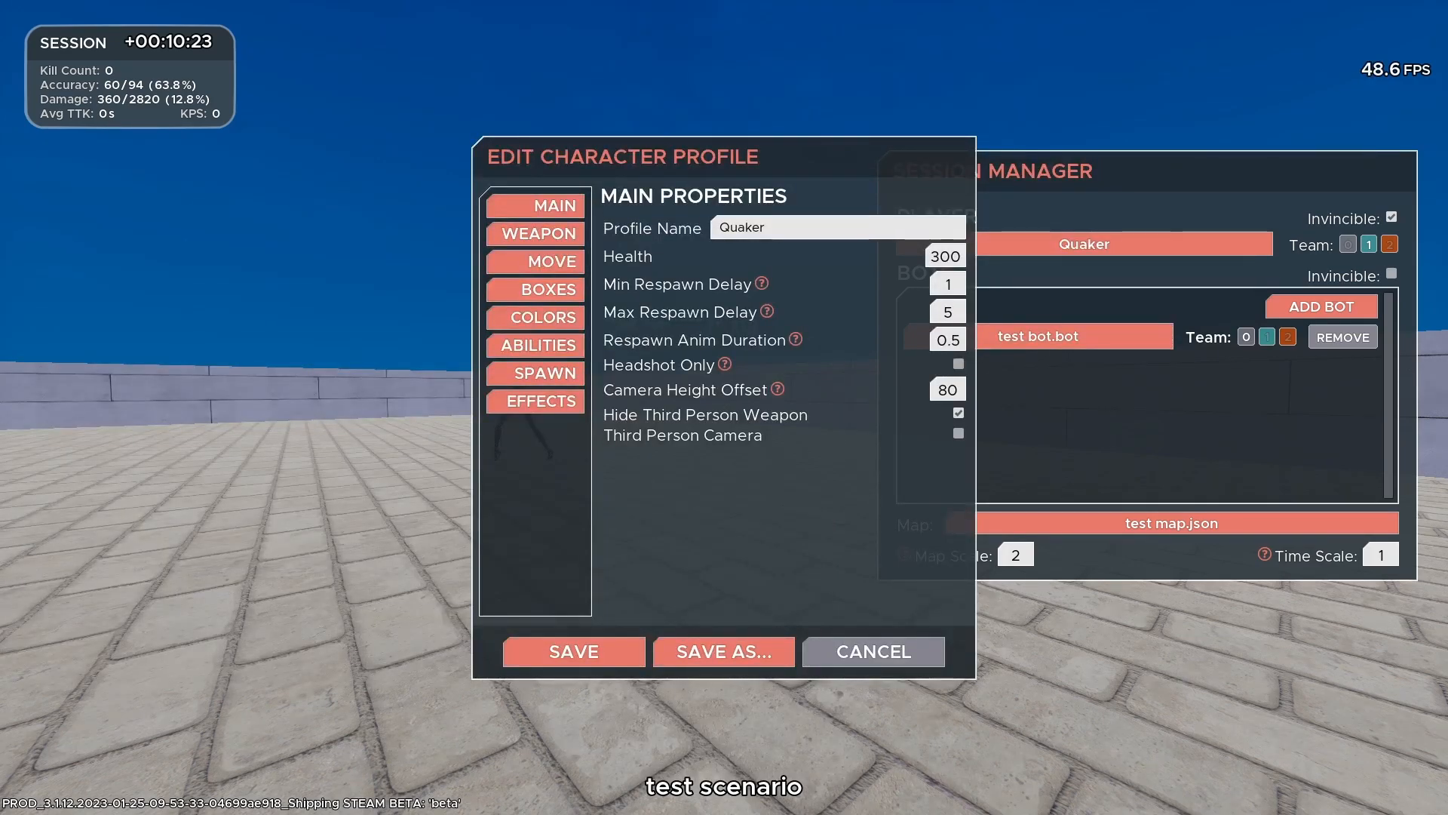
pyautogui.click(537, 233)
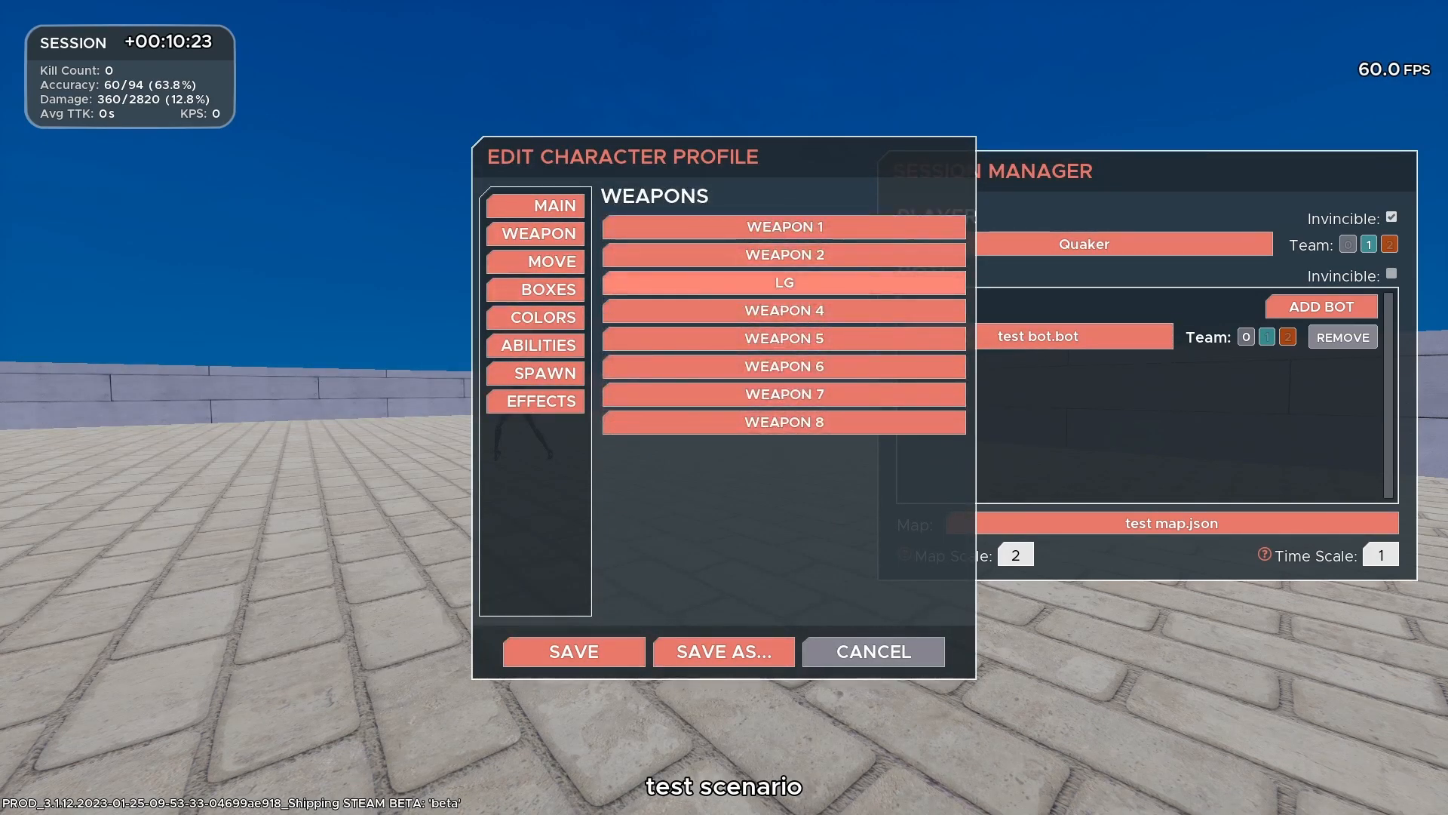
pyautogui.click(544, 289)
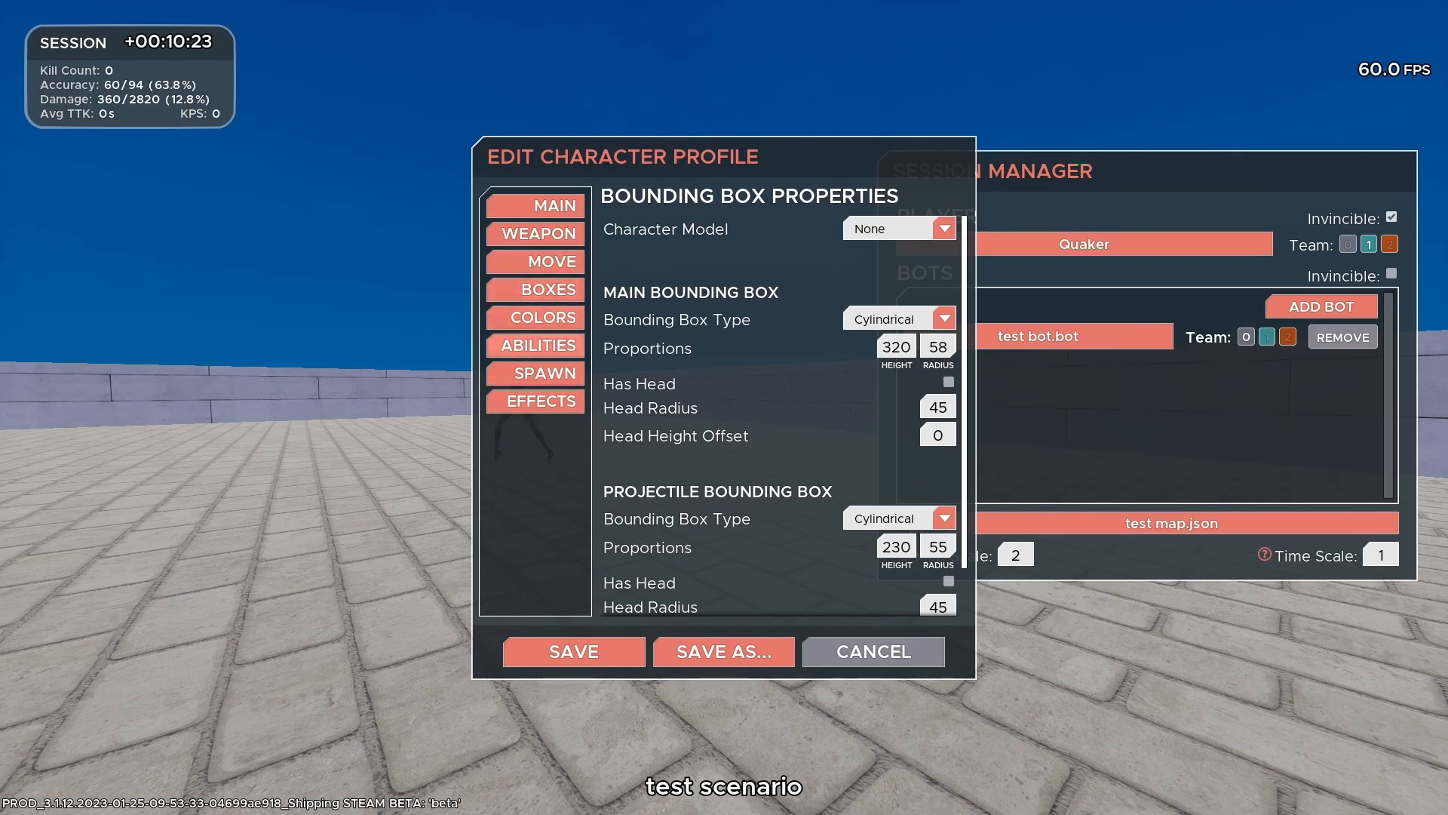
pyautogui.click(538, 345)
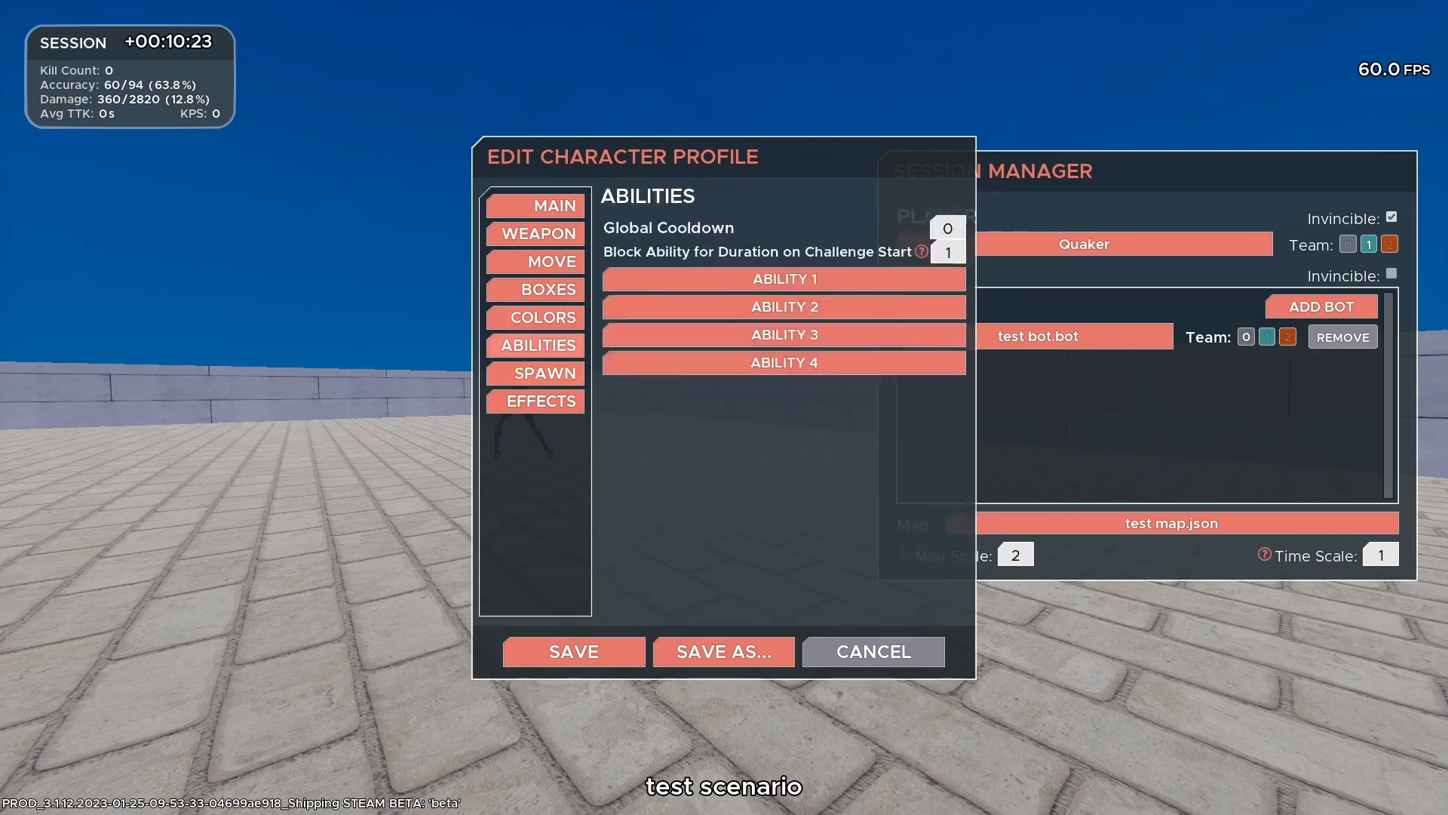
pyautogui.click(545, 373)
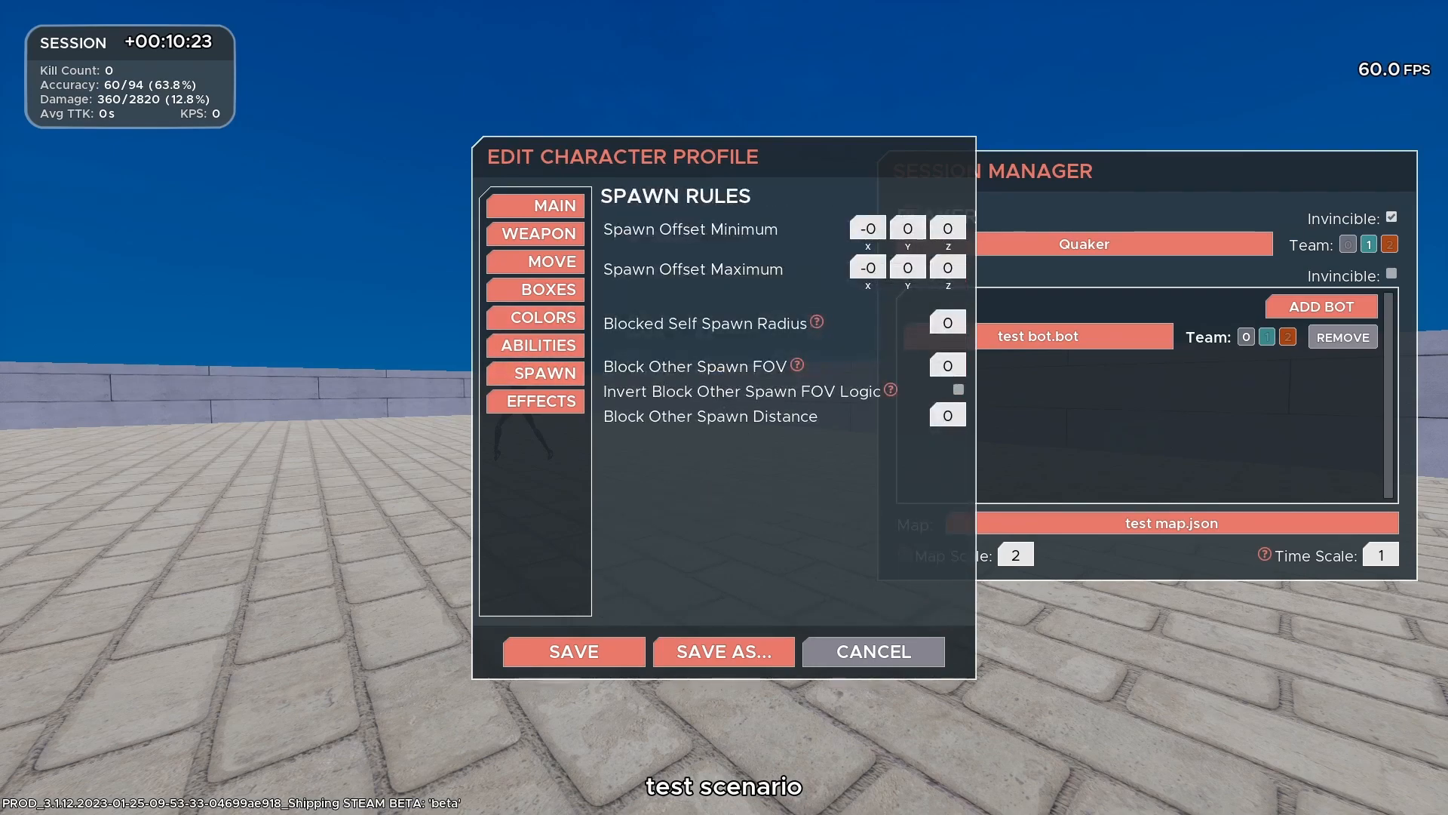
pyautogui.click(541, 401)
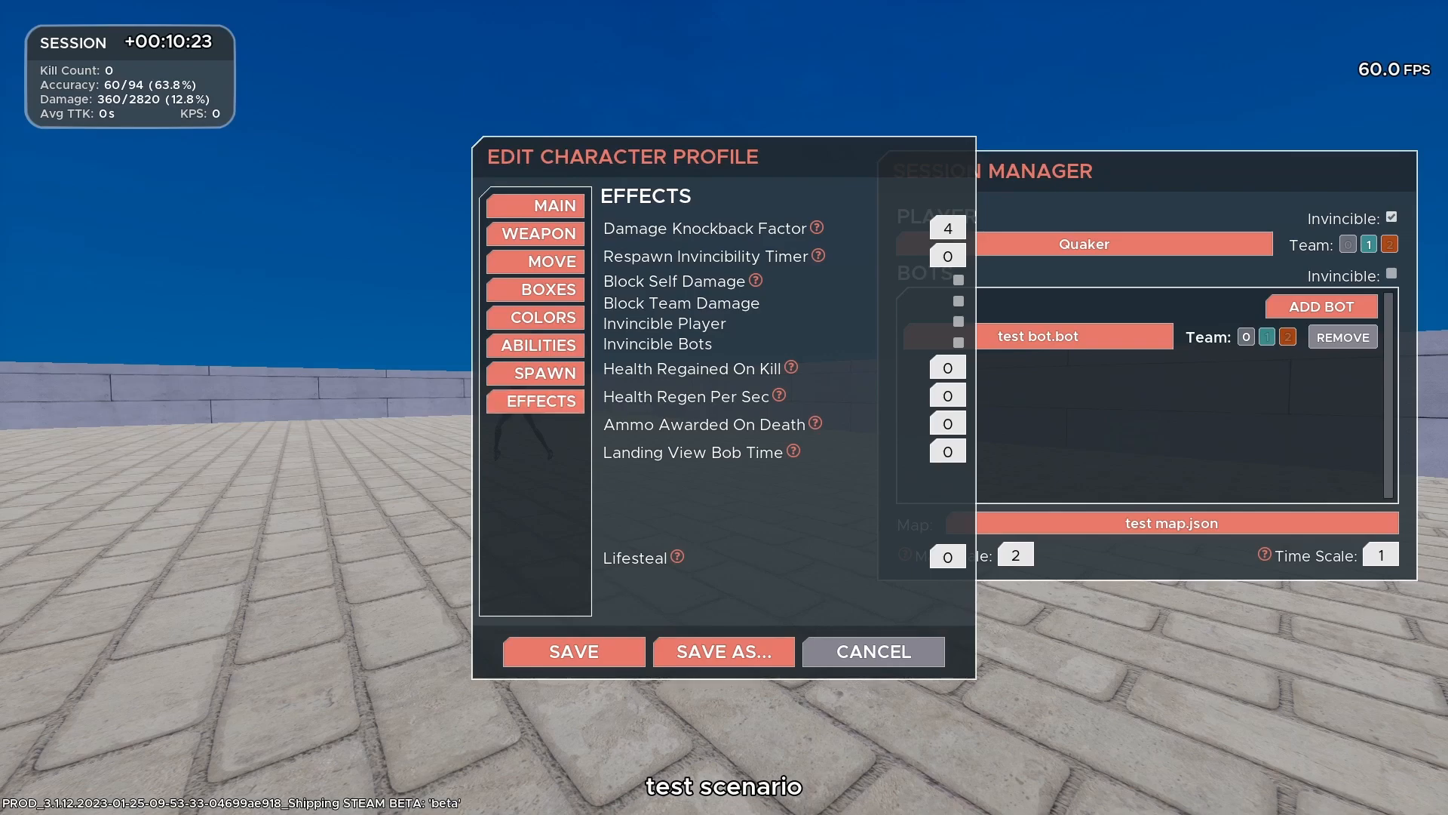
pyautogui.click(545, 372)
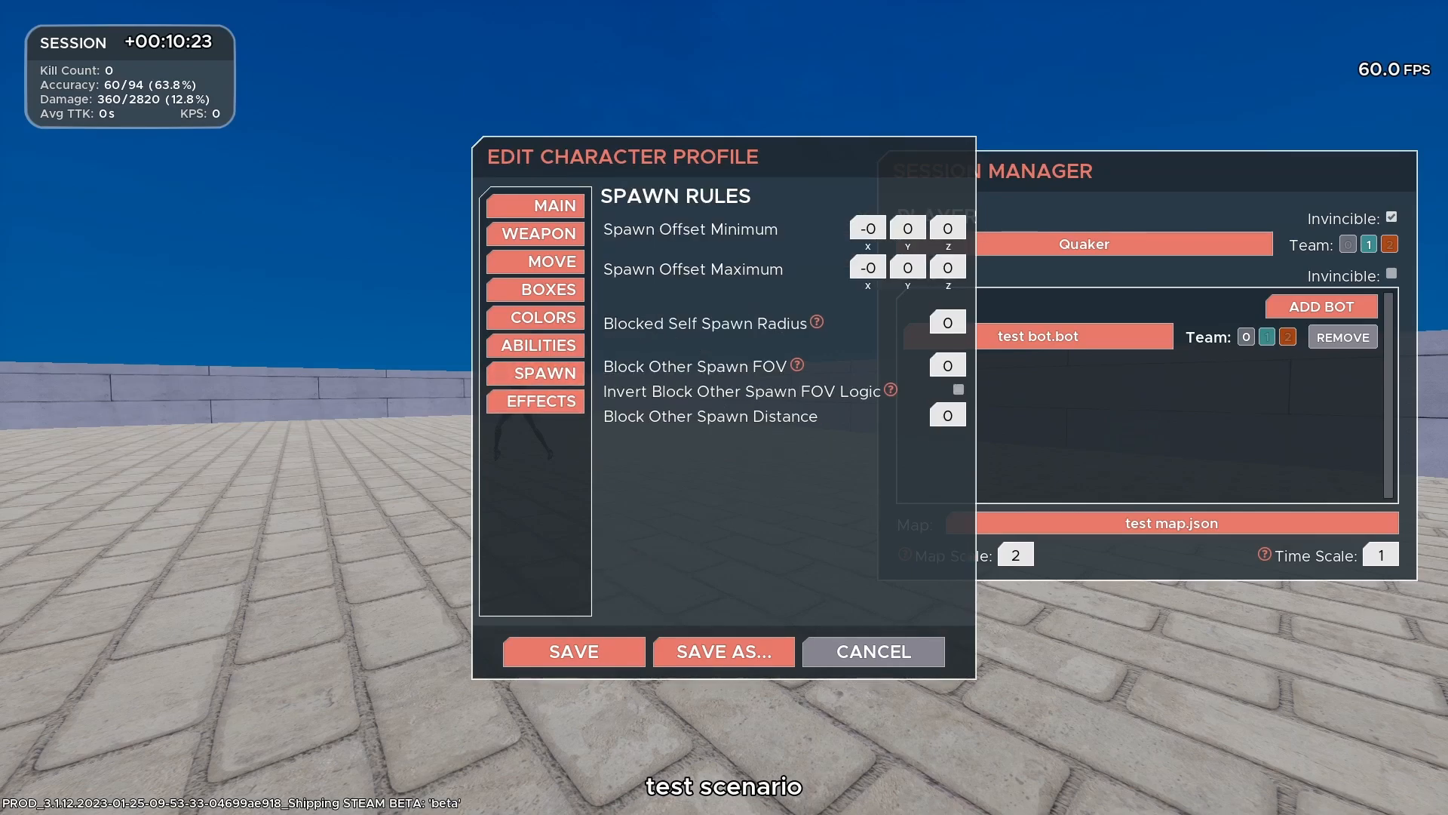
pyautogui.click(541, 401)
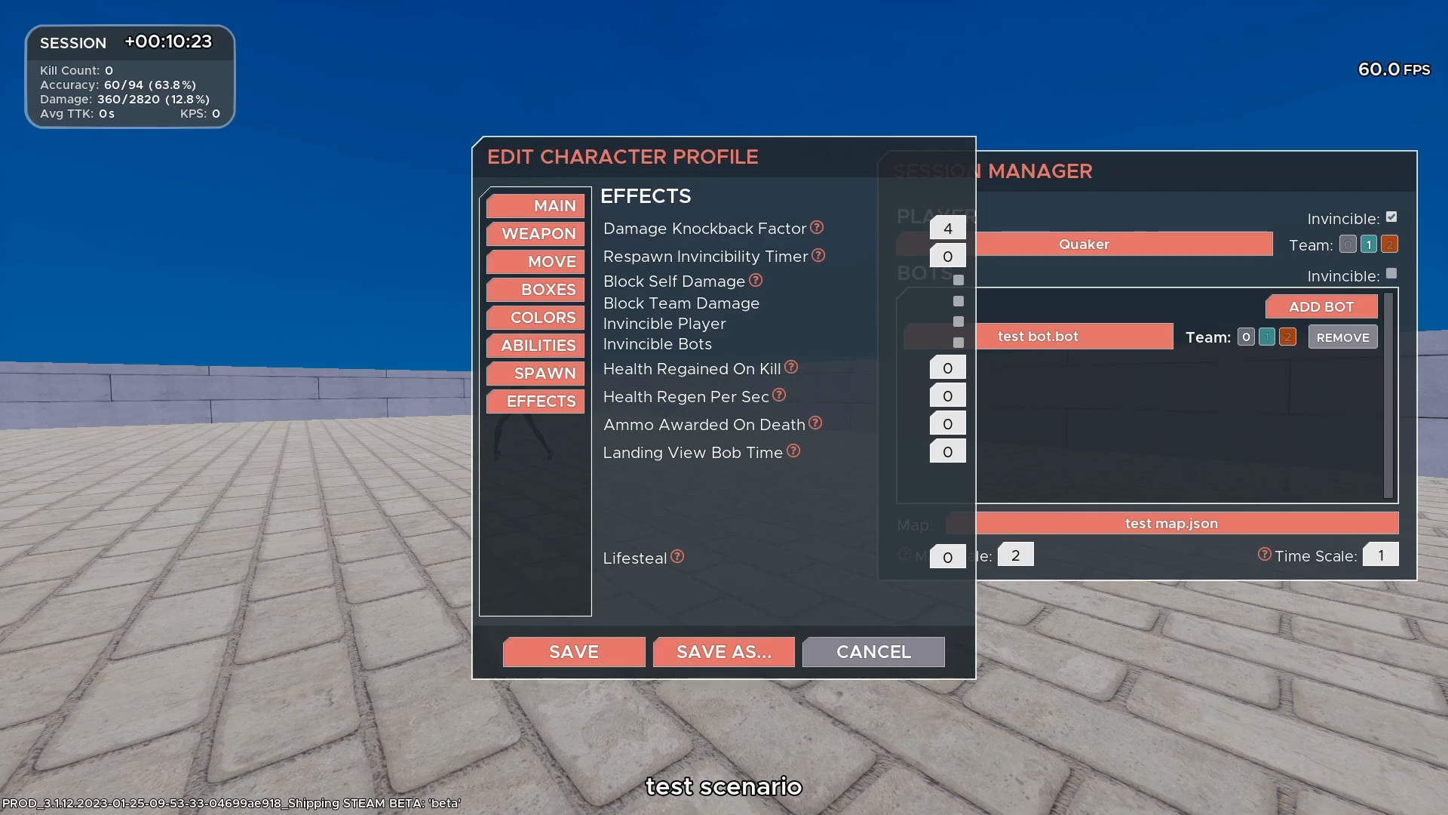
pyautogui.click(874, 651)
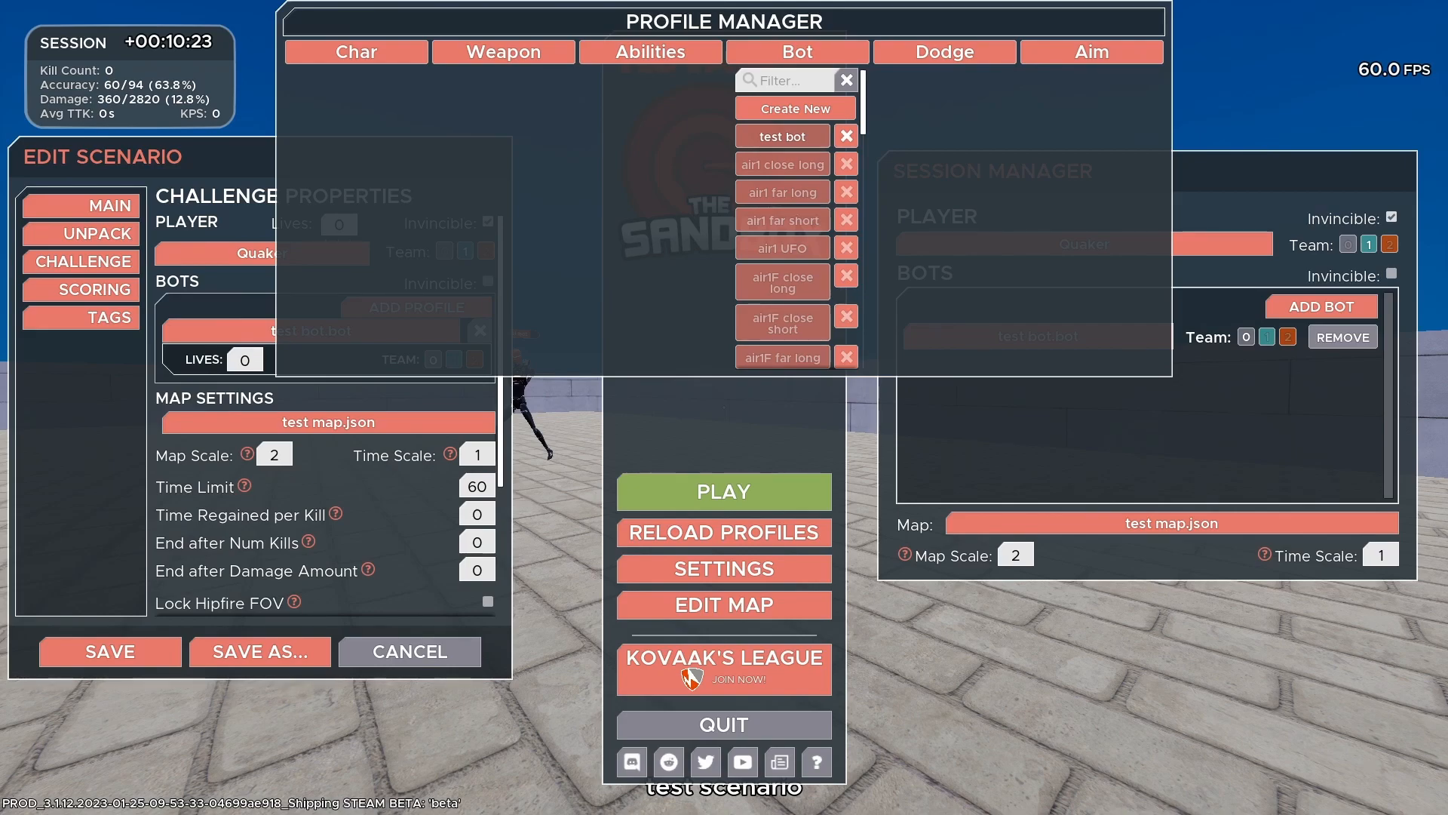
# In the LG weapon profile's ammo settings, set Magazine Max to 50 and both Empty and Partial Reload Time to 3, and save.
pyautogui.click(502, 51)
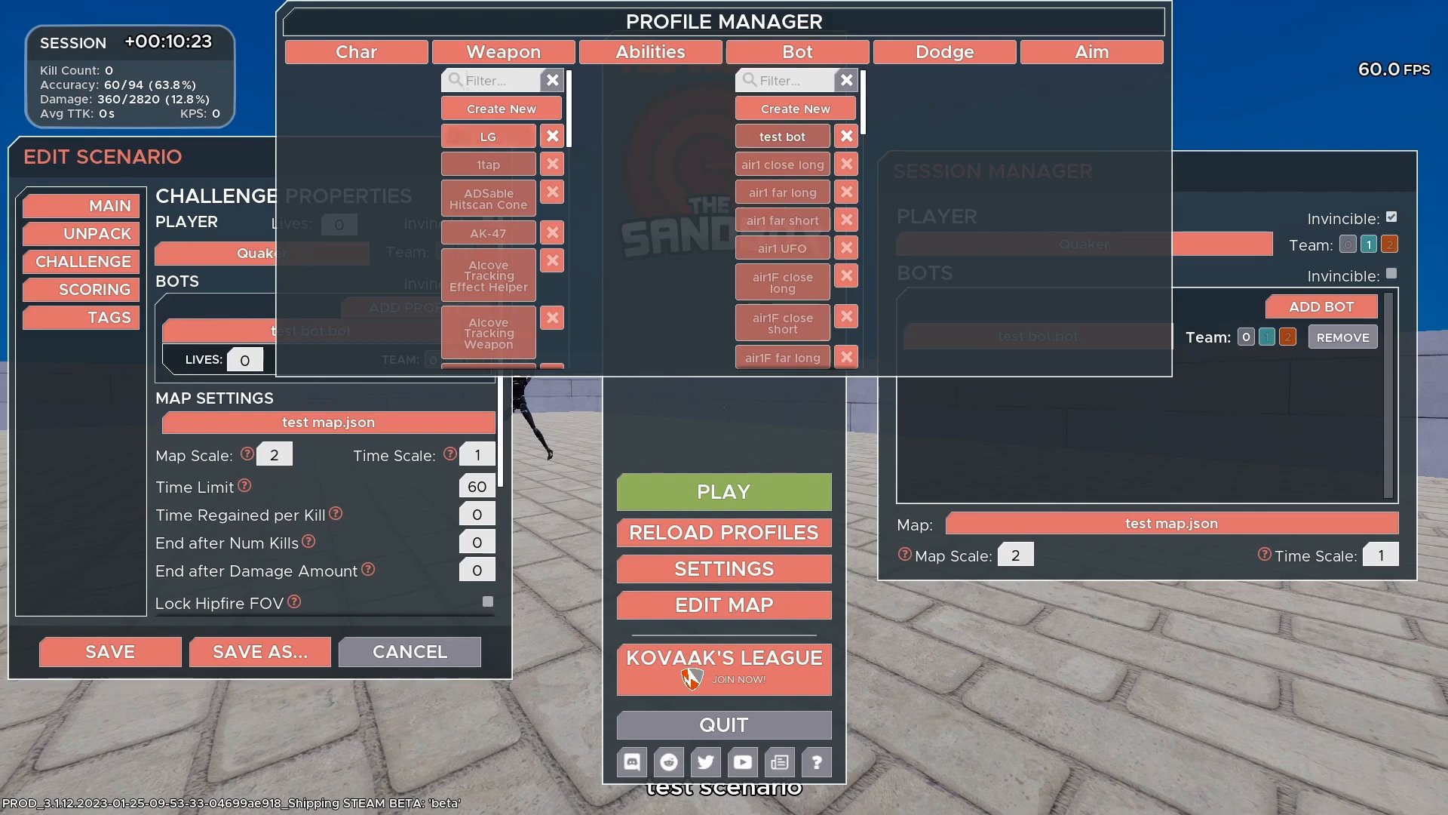
pyautogui.click(488, 136)
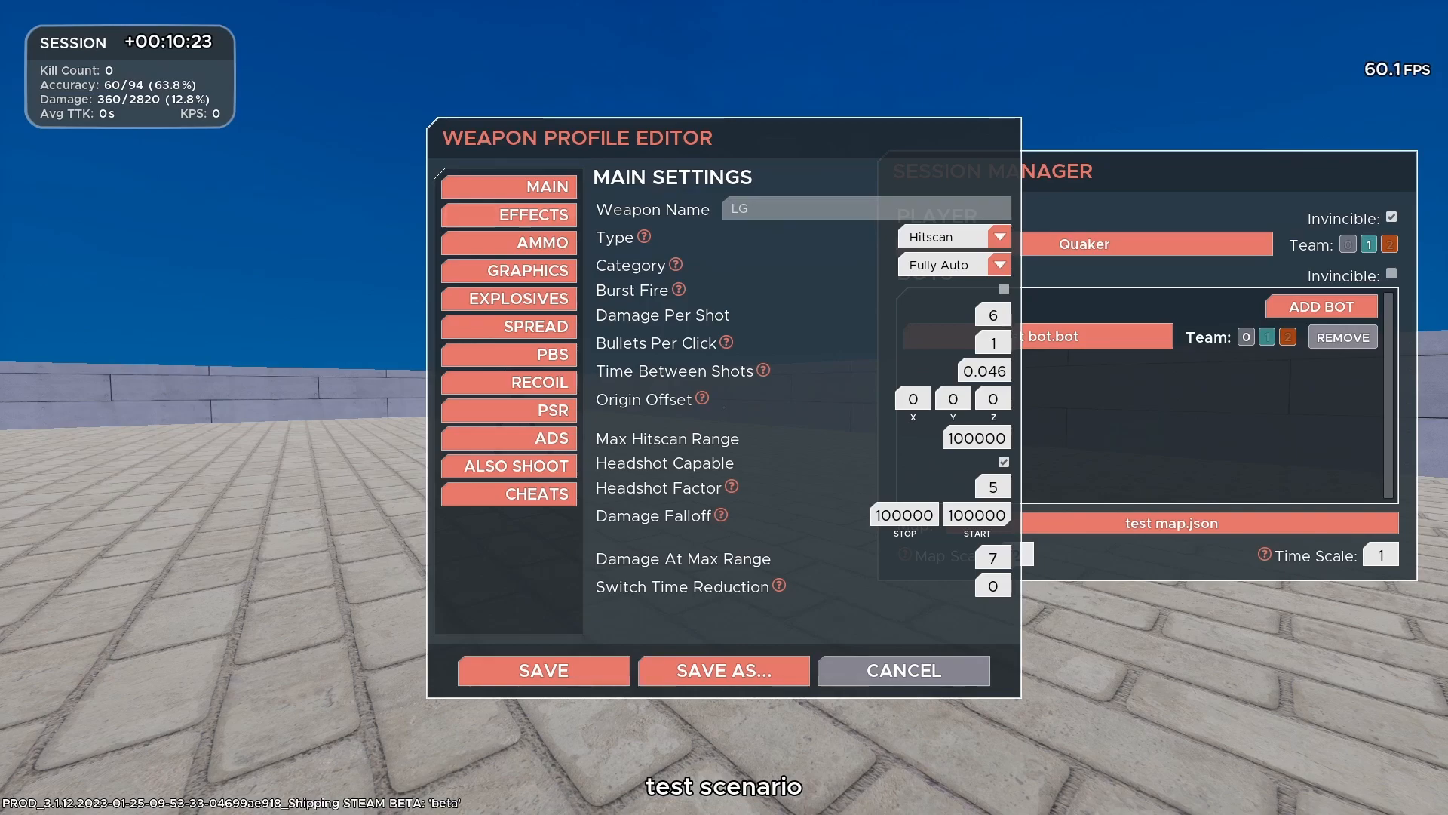
pyautogui.click(543, 242)
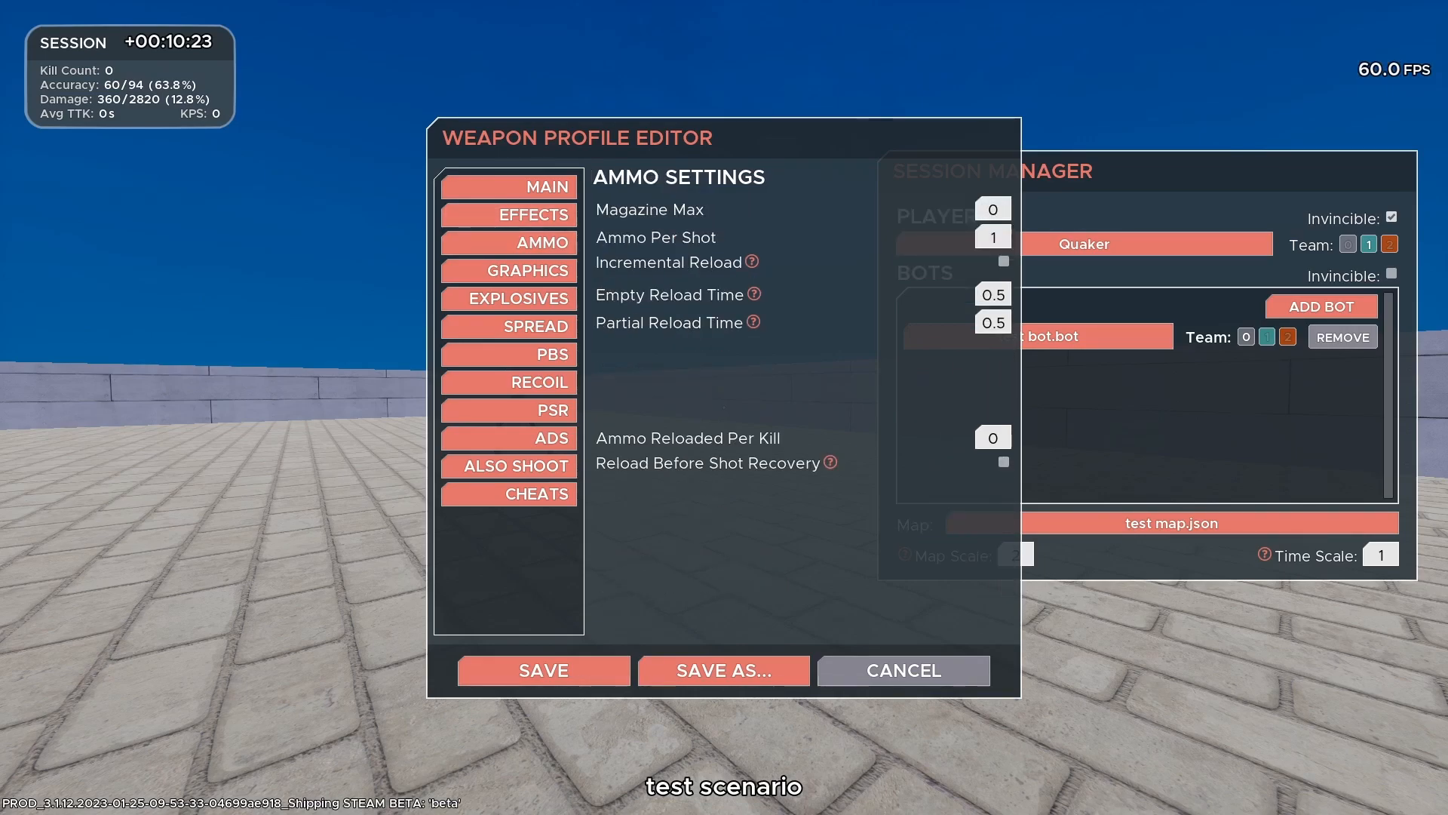
pyautogui.click(993, 208)
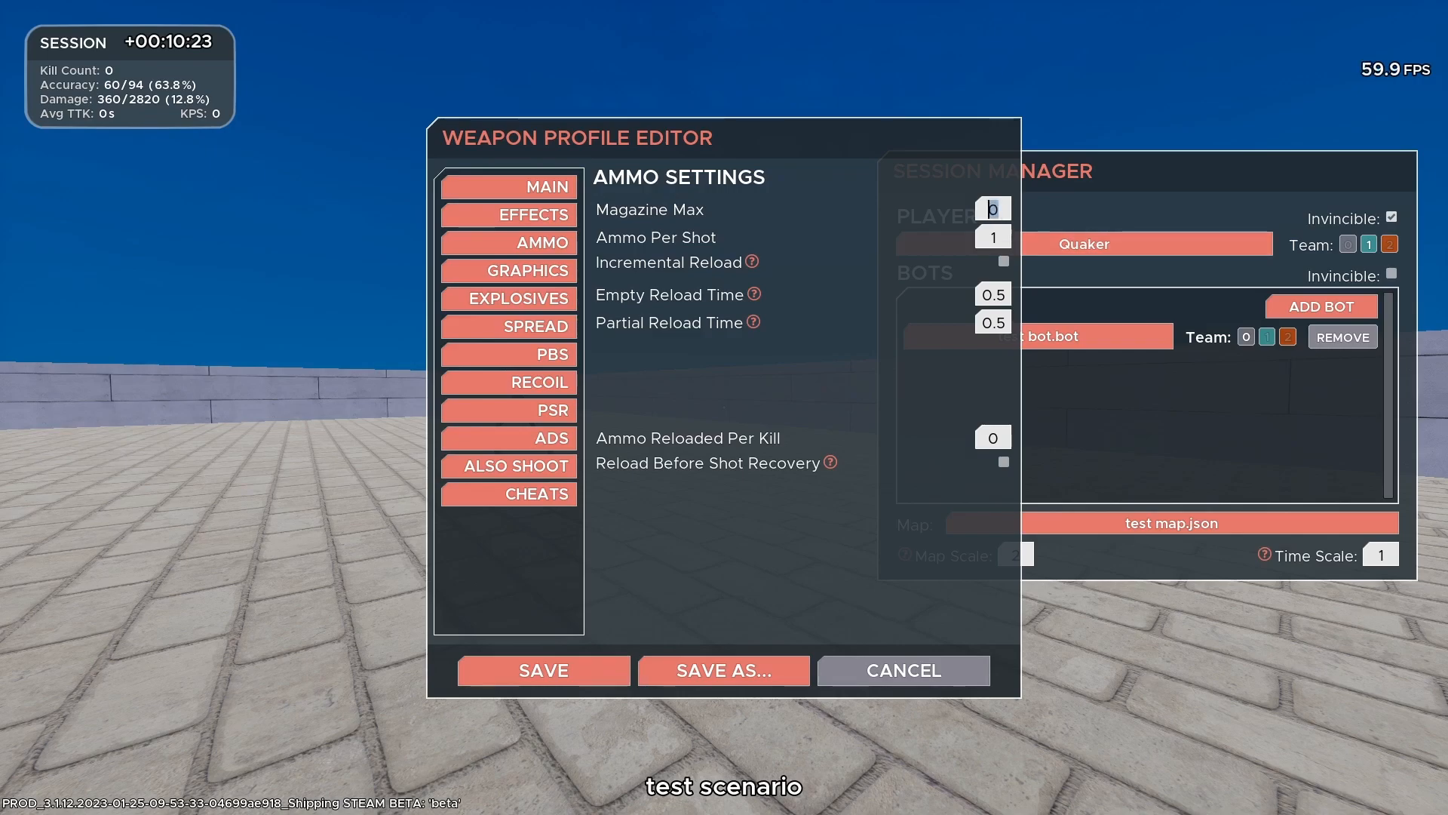
pyautogui.write('50')
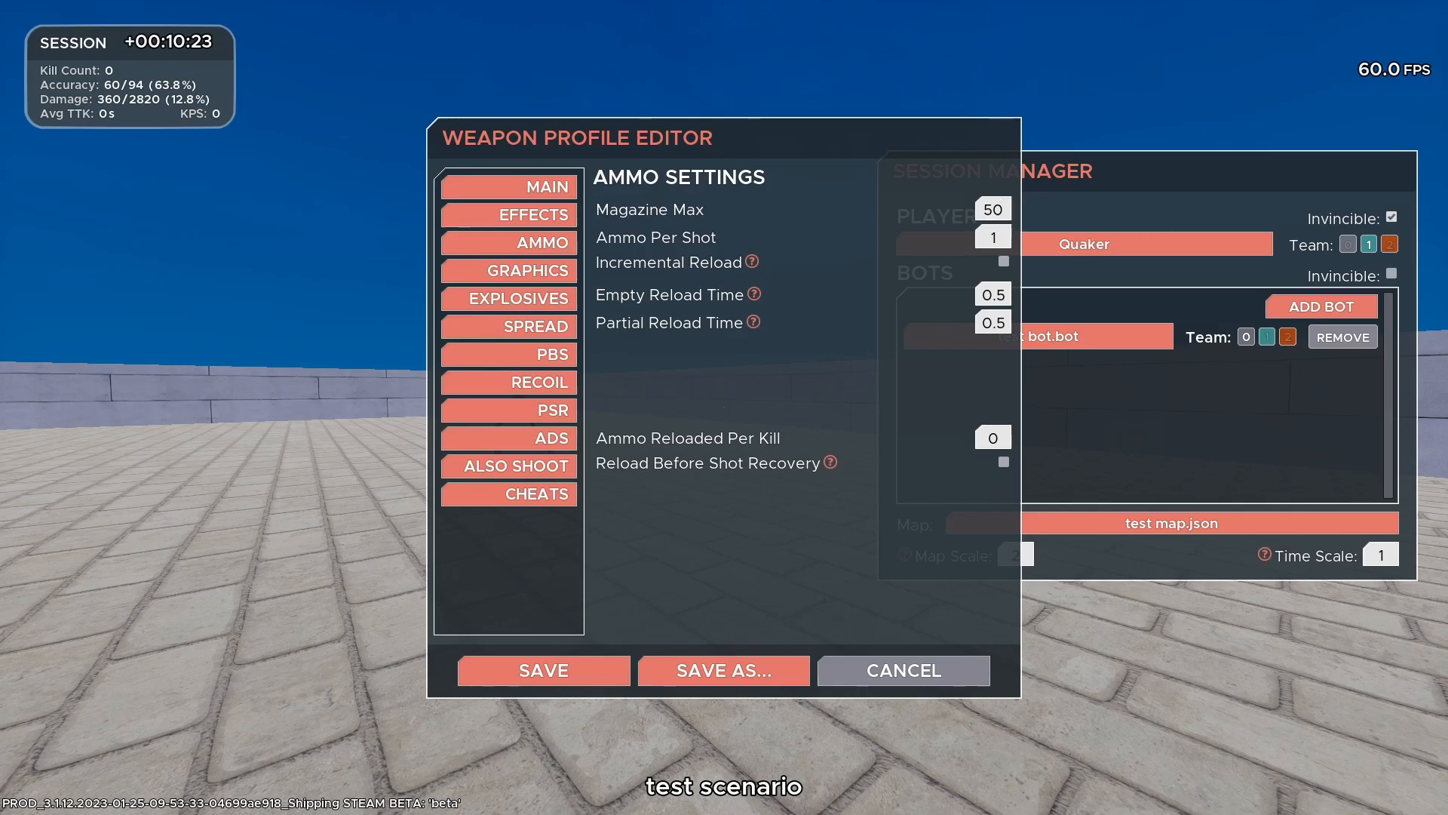
pyautogui.moveTo(1006, 294); pyautogui.dragTo(982, 322)
pyautogui.write('33')
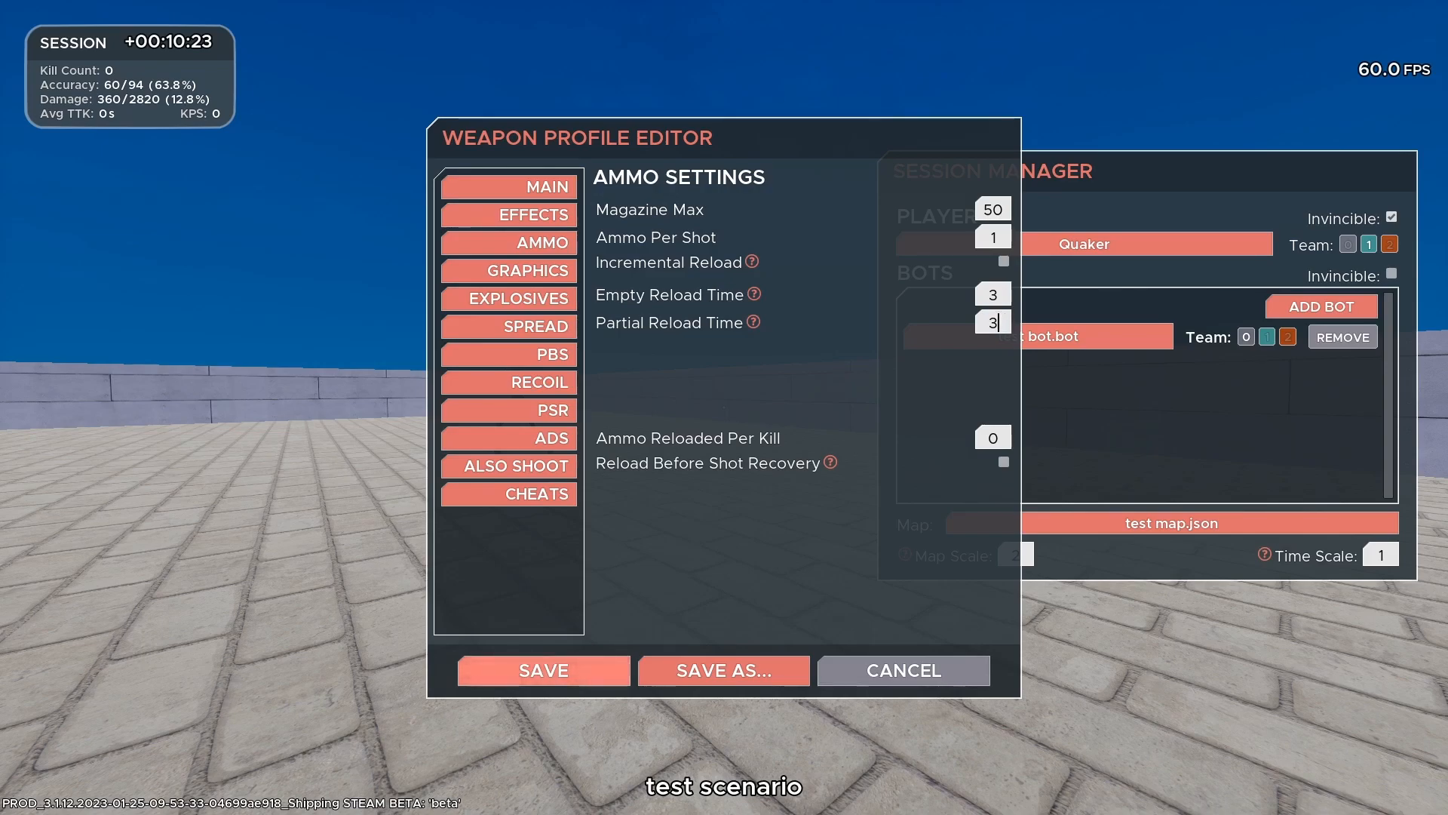
pyautogui.click(544, 671)
# Resume play and fire the LG at the bot until the magazine is empty to check the reload, and pause.
pyautogui.click(724, 491)
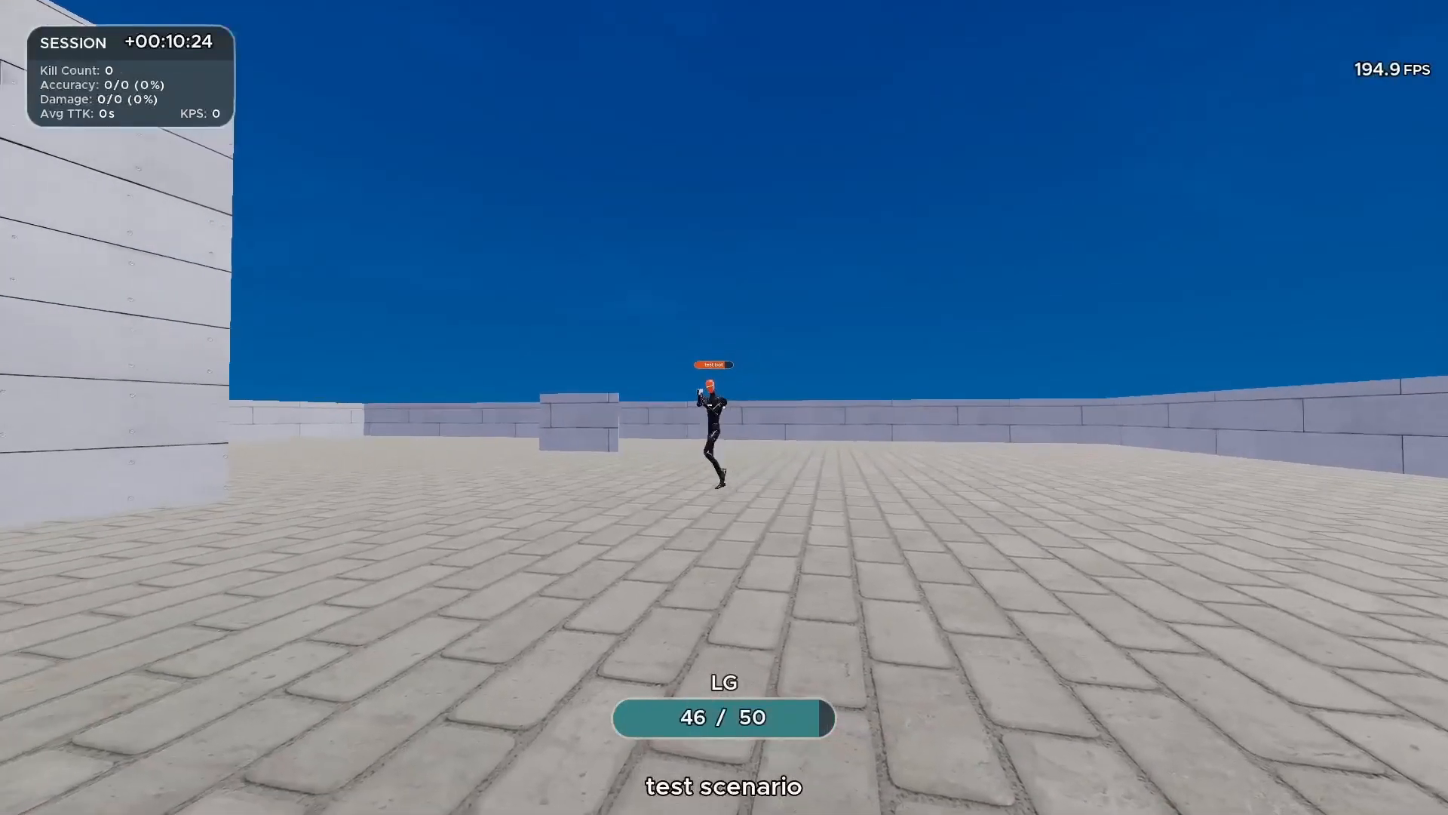
pyautogui.moveTo(724, 407); pyautogui.dragTo(724, 408)
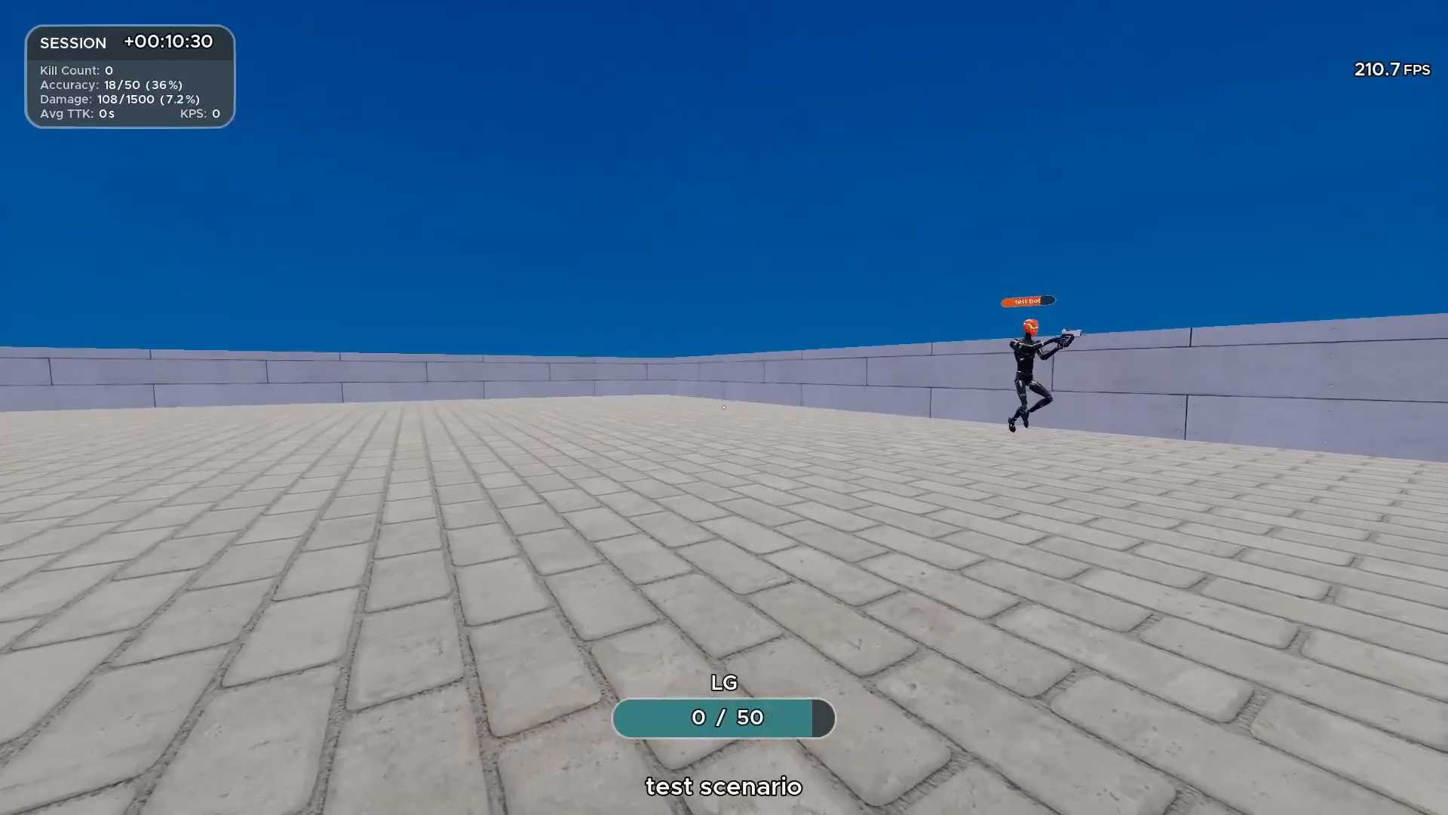
pyautogui.press('Escape')
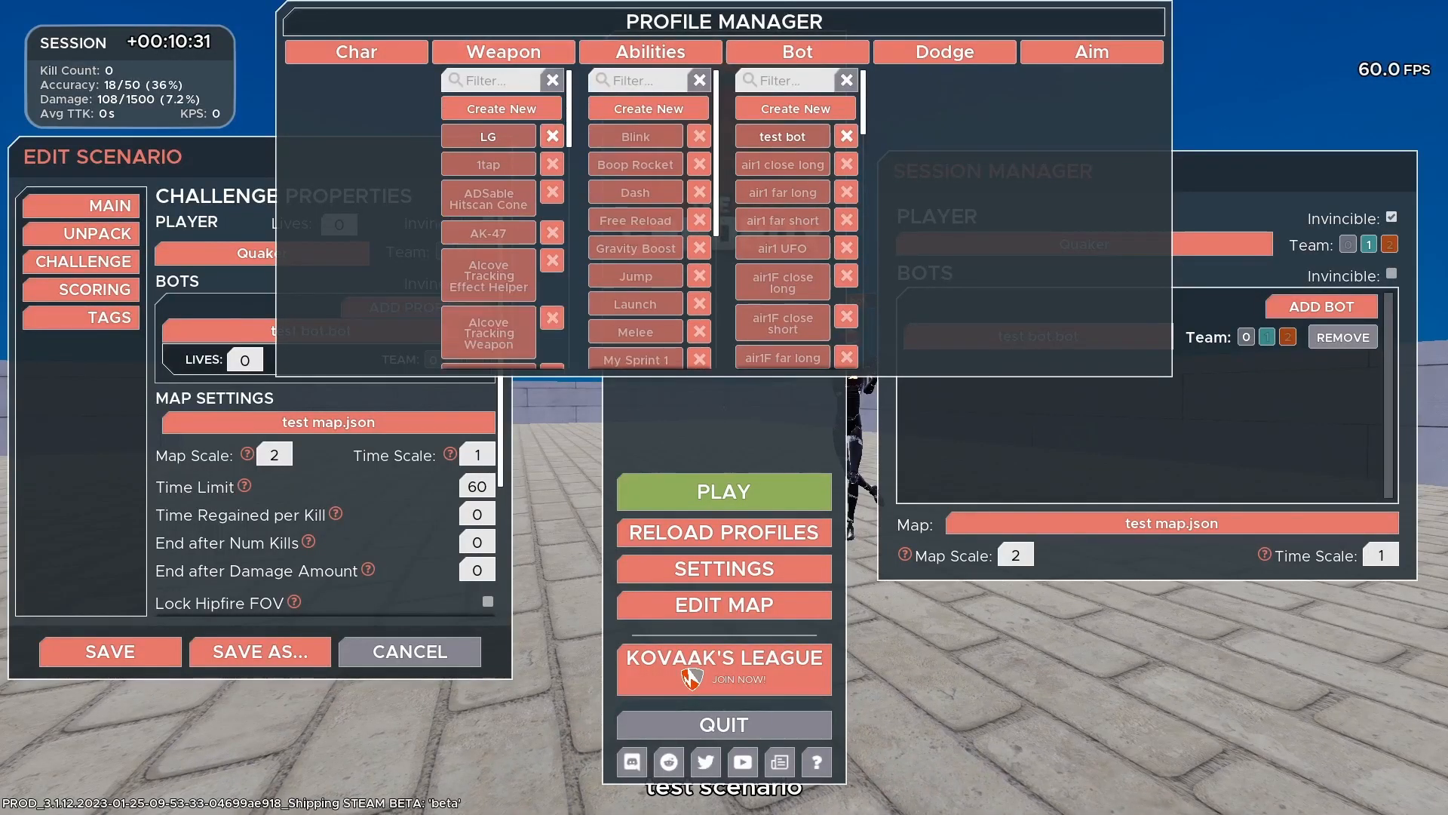
# Reopen the LG weapon profile, set Ammo Reloaded Per Kill to 50 and Magazine Max to 500, and save.
pyautogui.click(488, 136)
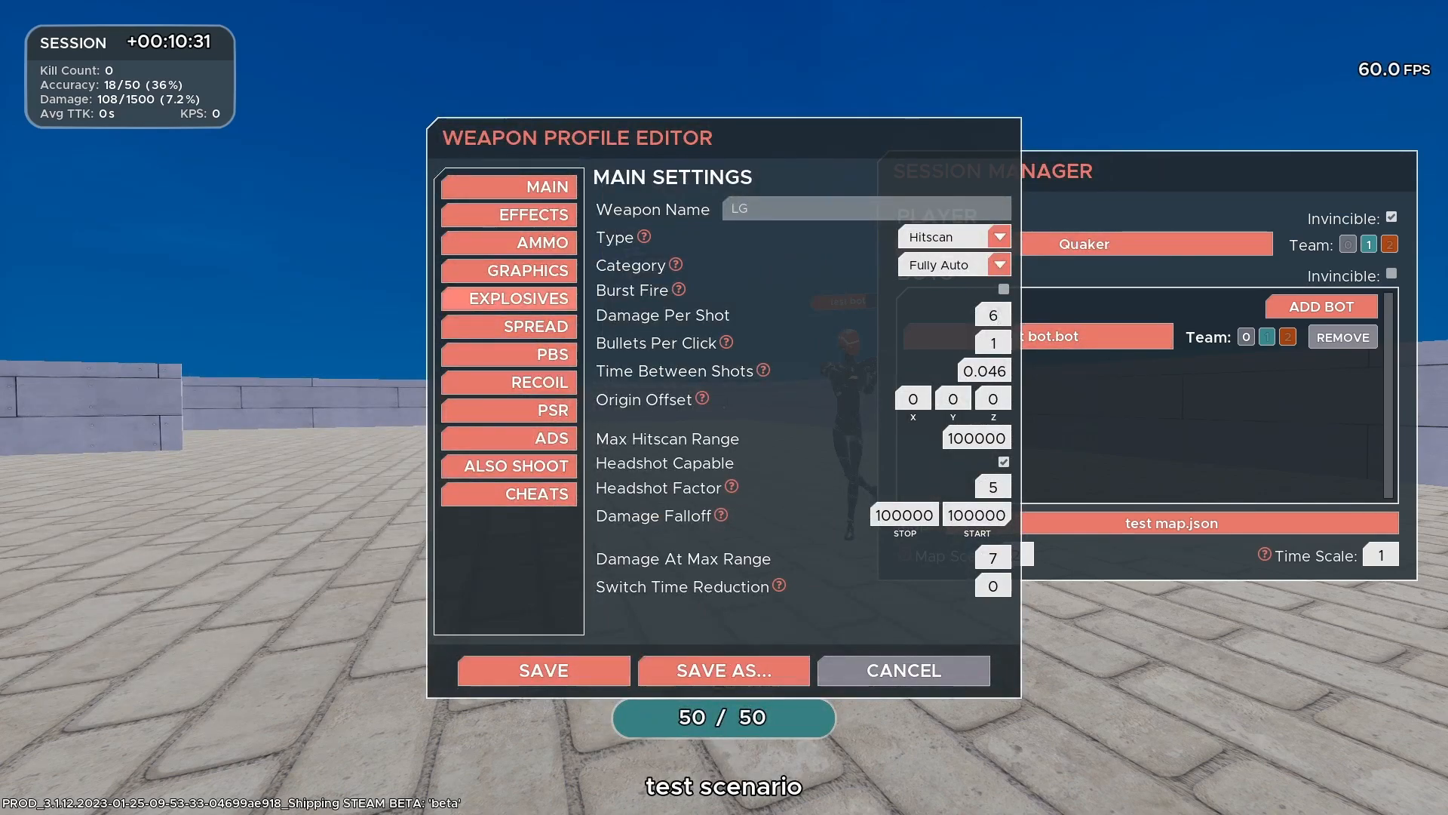
pyautogui.click(508, 242)
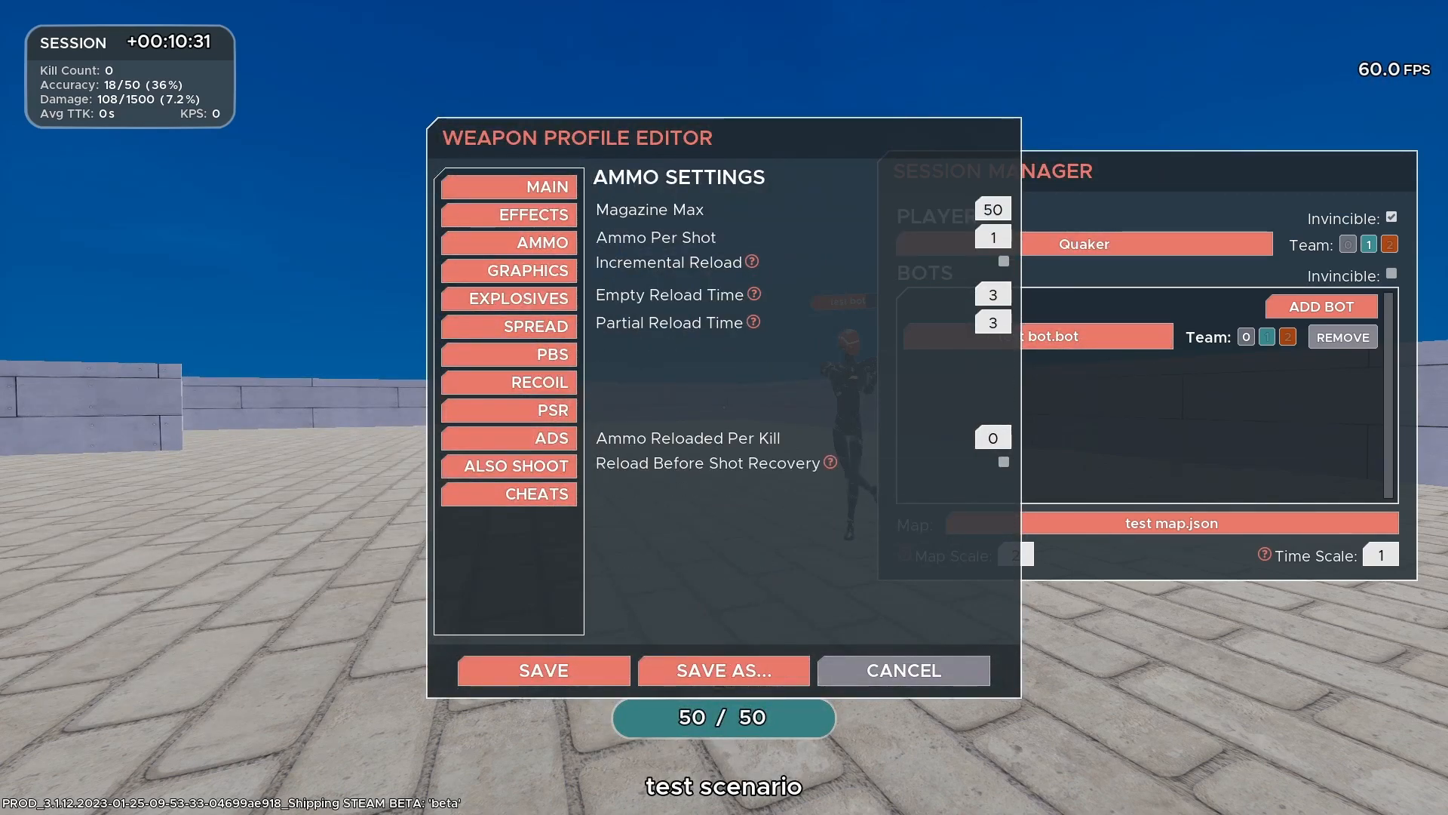
pyautogui.moveTo(1002, 437); pyautogui.dragTo(985, 438)
pyautogui.write('50')
pyautogui.moveTo(1004, 210); pyautogui.dragTo(983, 210)
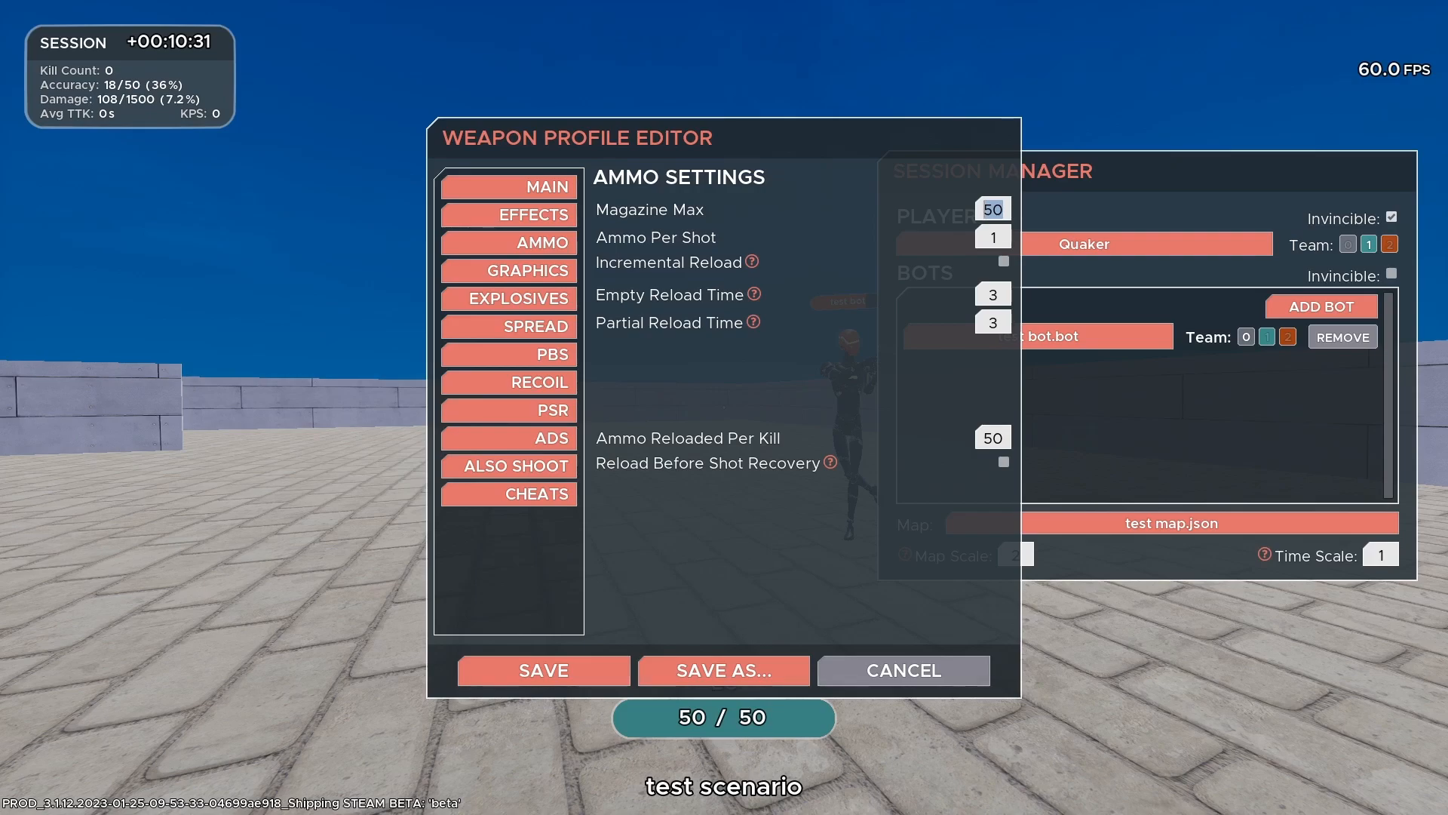
pyautogui.write('500')
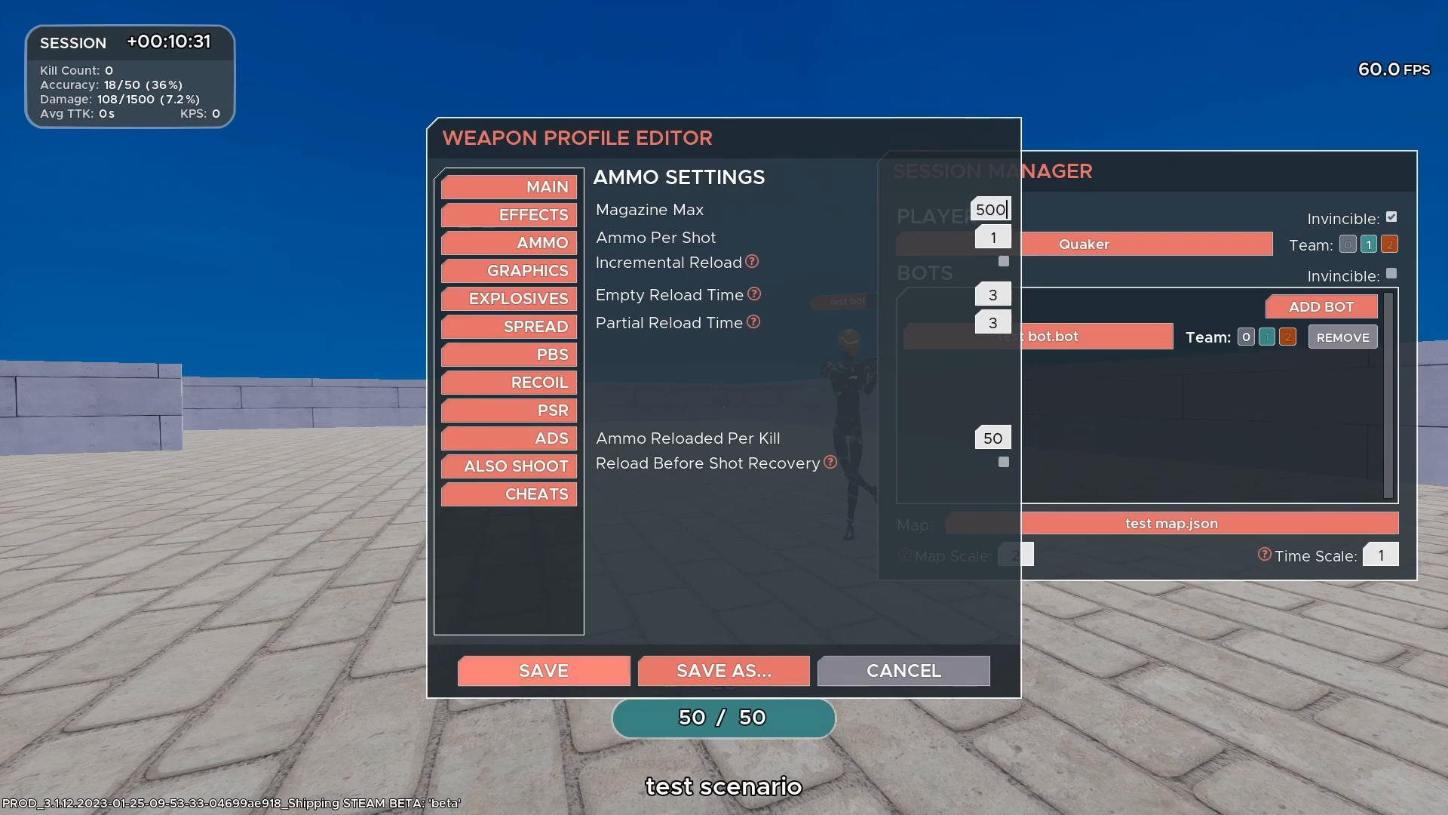
pyautogui.click(544, 671)
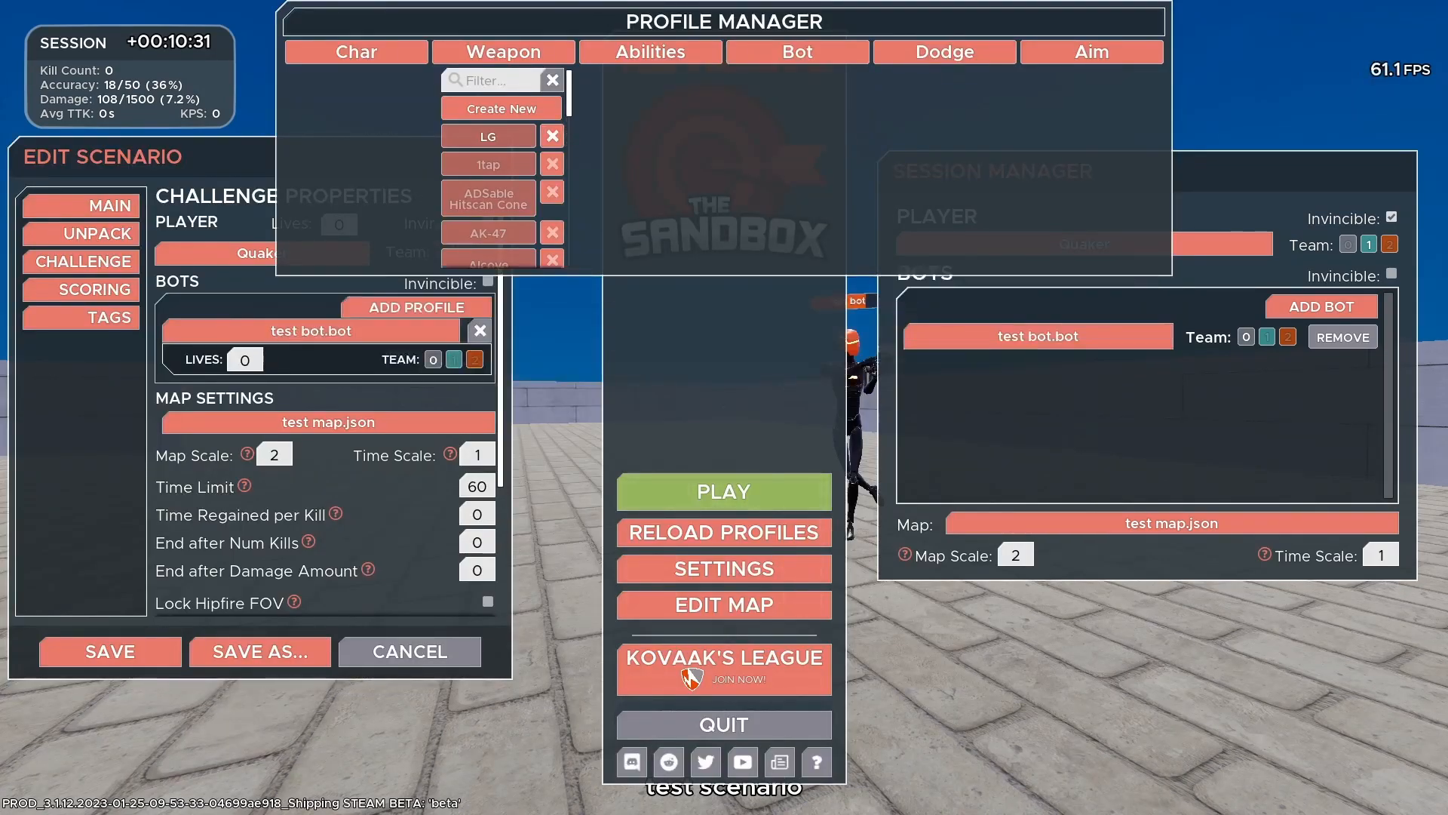
# Resume play and fire the LG at the bot until it is killed to check the ammo reloaded per kill, and pause.
pyautogui.click(722, 494)
pyautogui.click(725, 408)
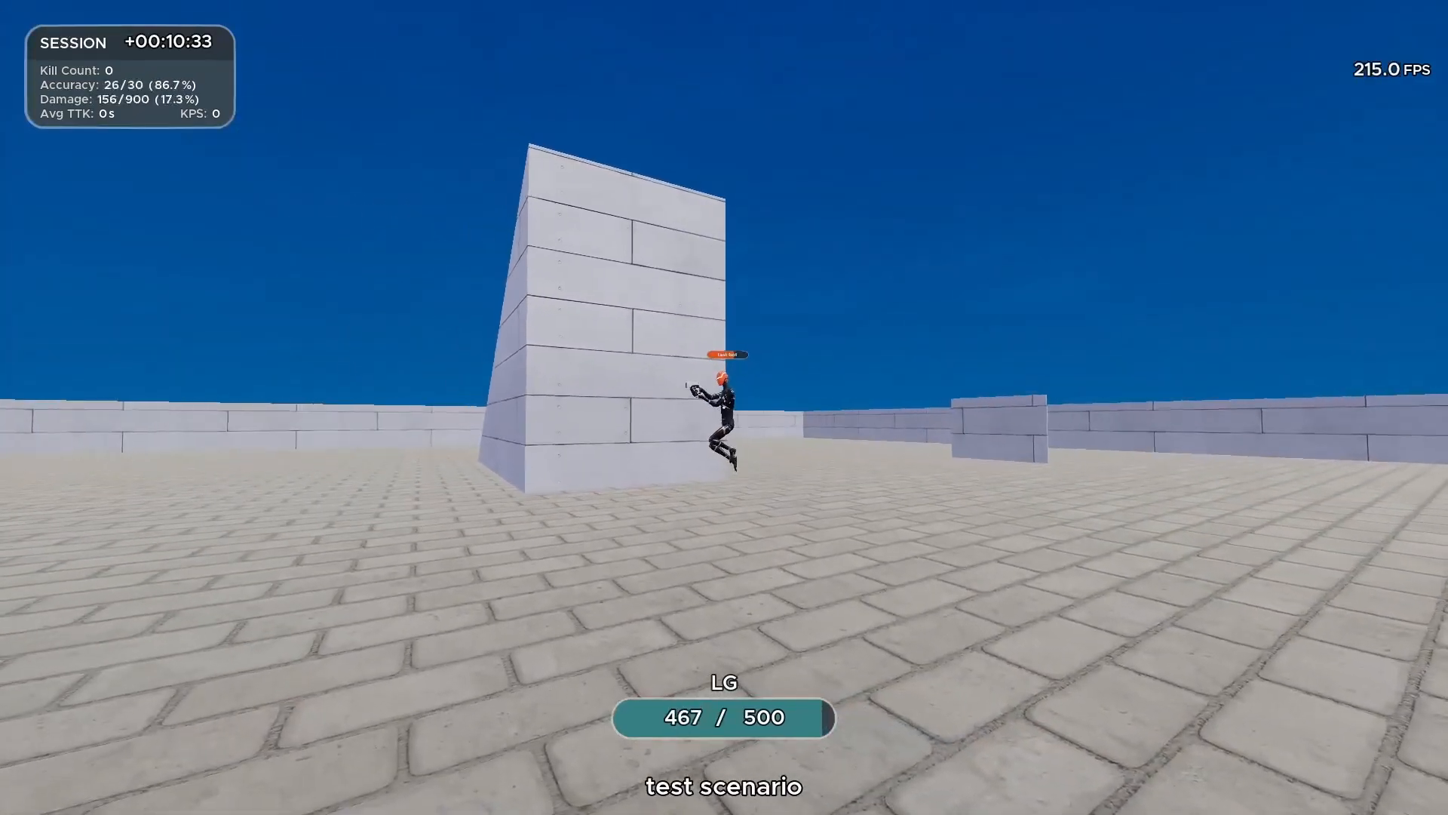
pyautogui.press('w')
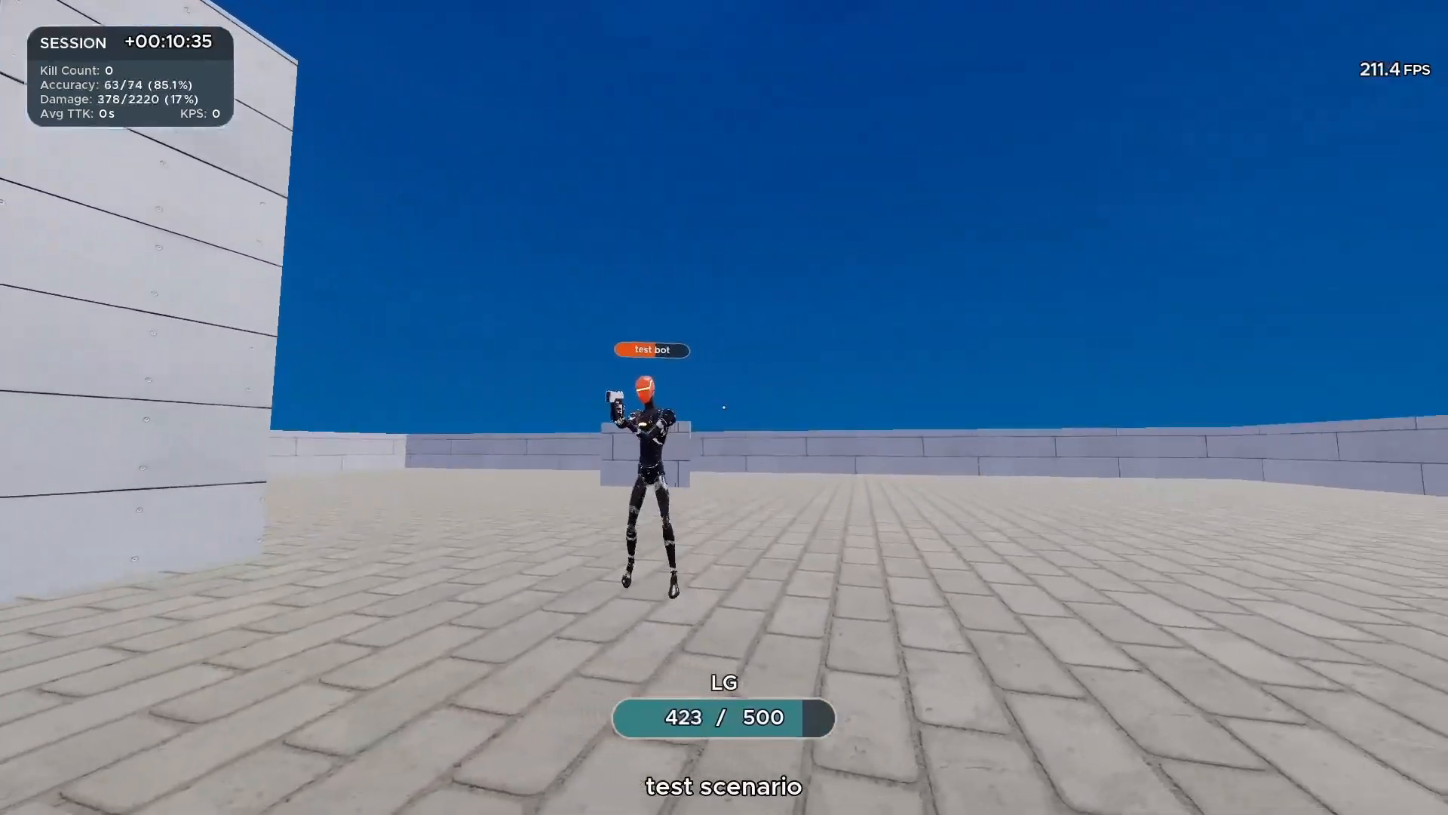
pyautogui.press('d')
pyautogui.press('a')
pyautogui.press('d')
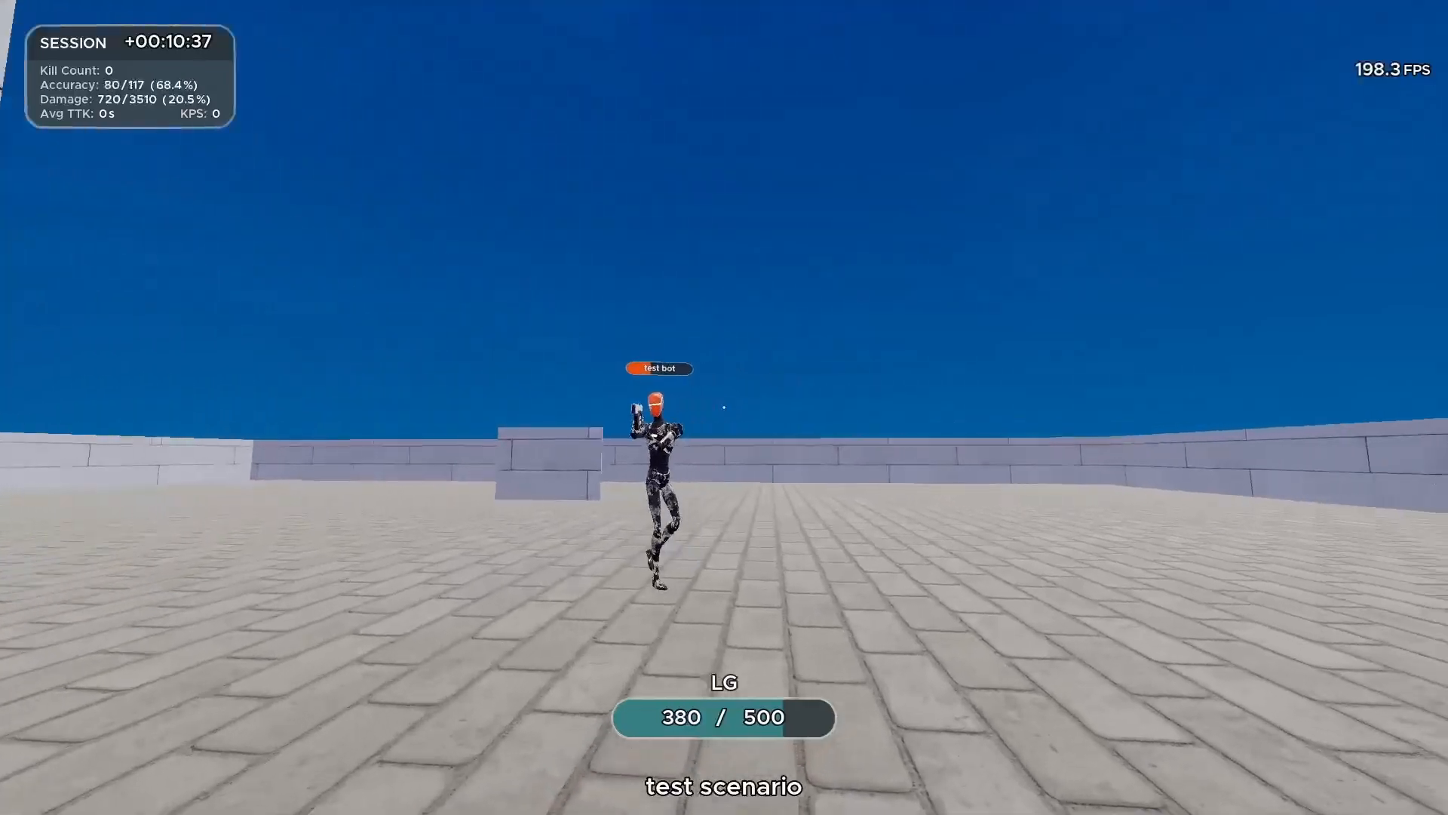
pyautogui.press('d')
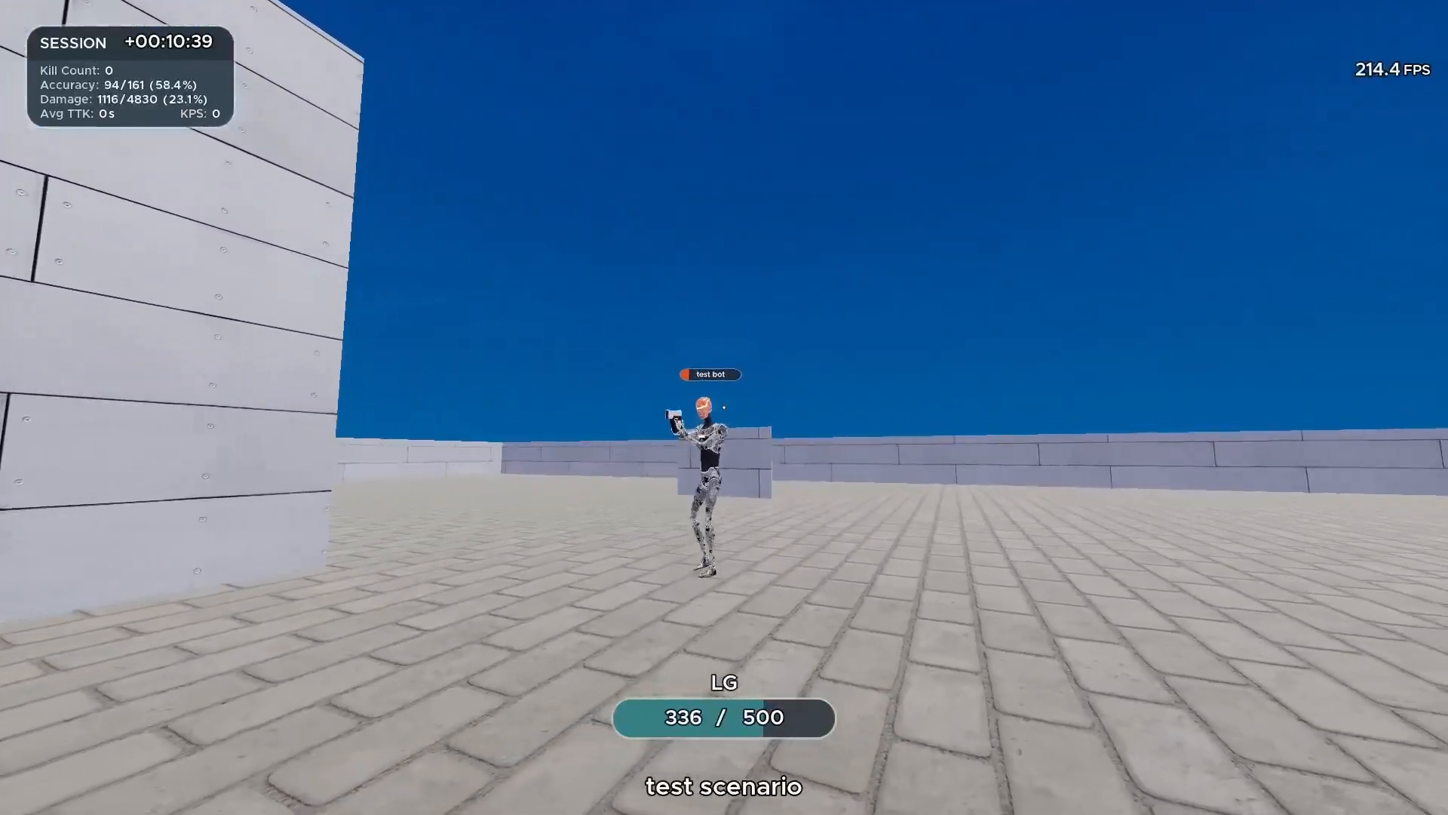
pyautogui.press('a')
pyautogui.press('s')
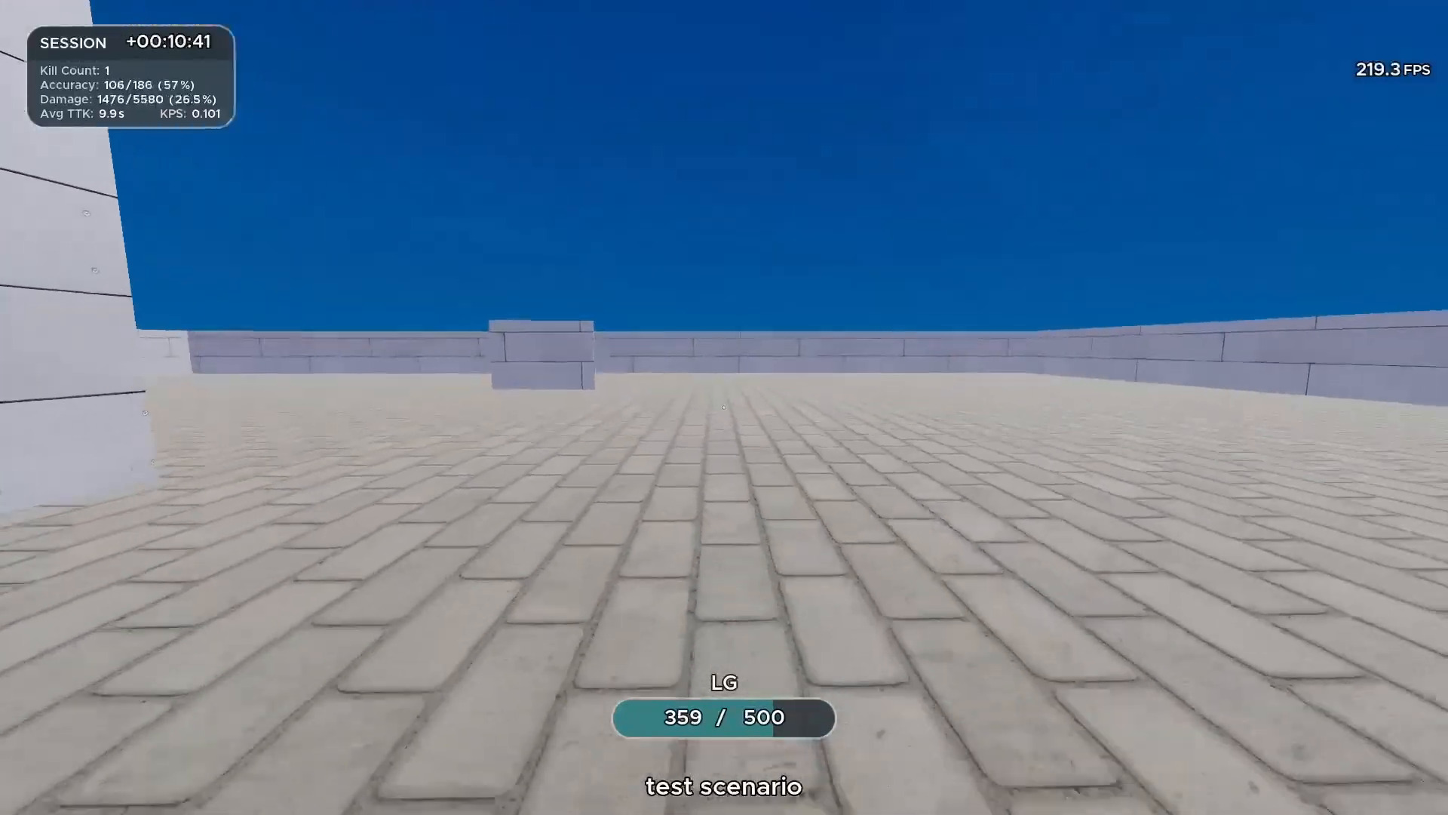
pyautogui.press('w')
pyautogui.press('s')
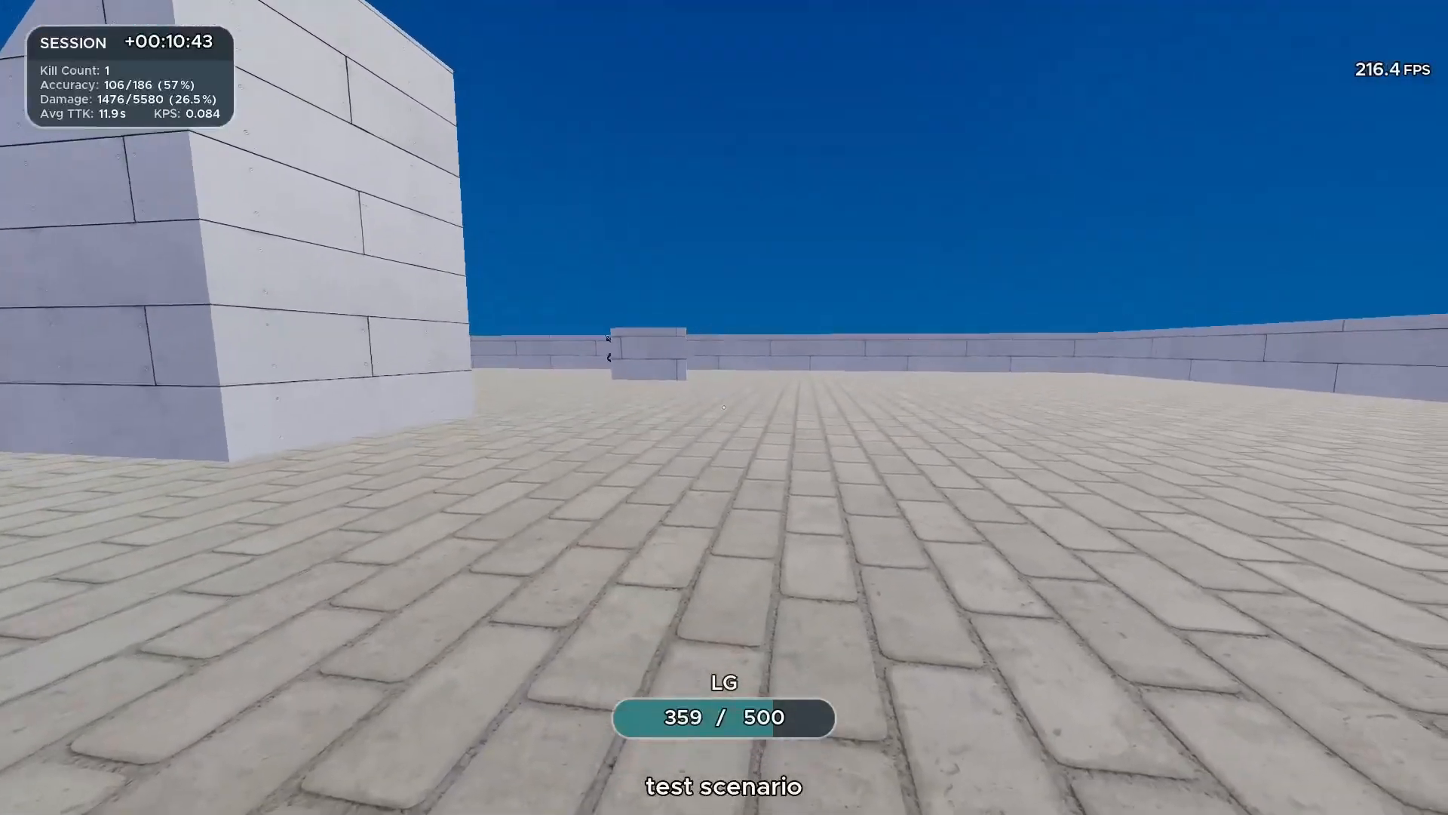
pyautogui.press('Escape')
# Review the LG weapon profile's main and aim-down-sights settings, and close it without saving.
pyautogui.moveTo(573, 377)
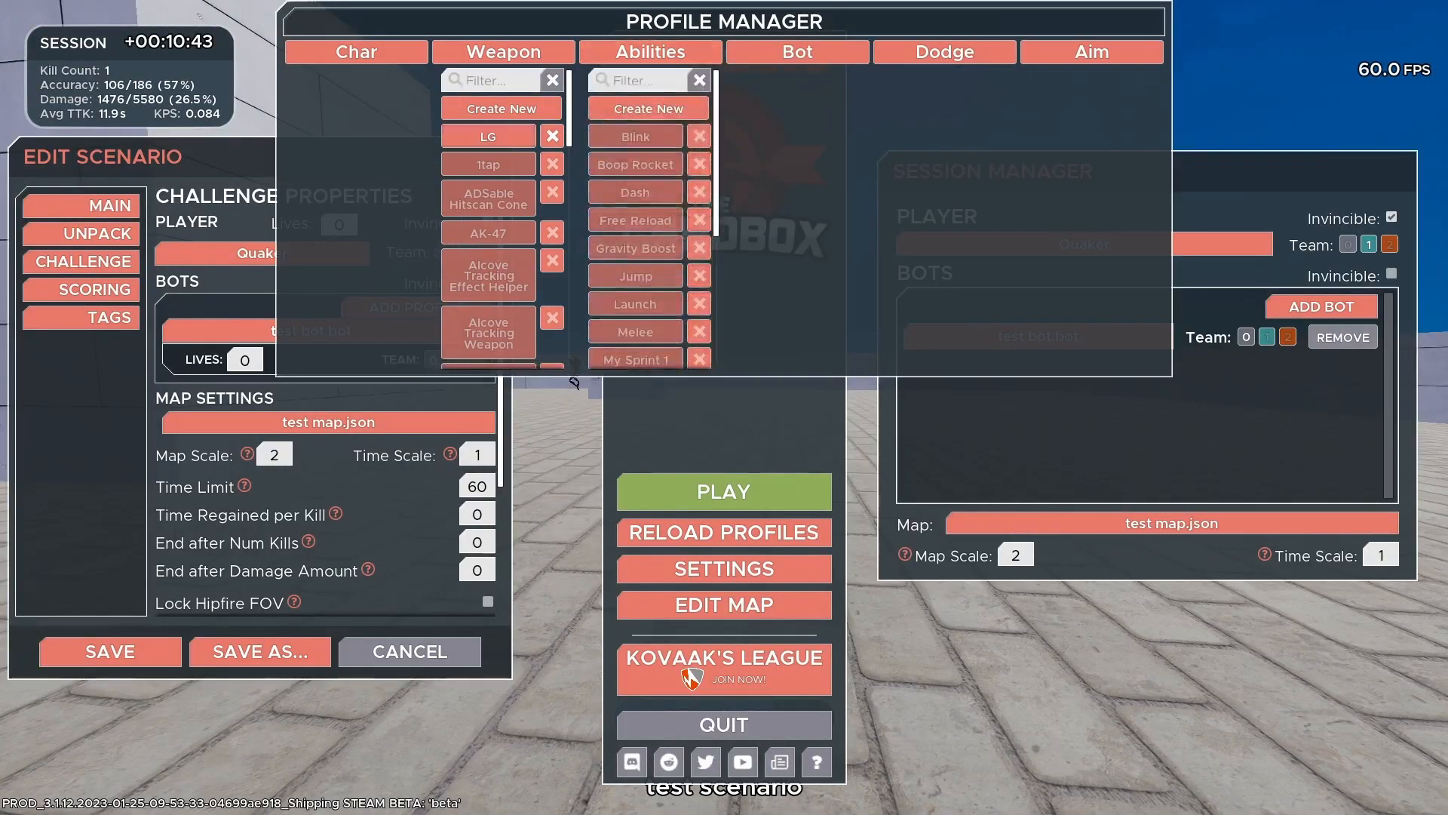
pyautogui.click(488, 136)
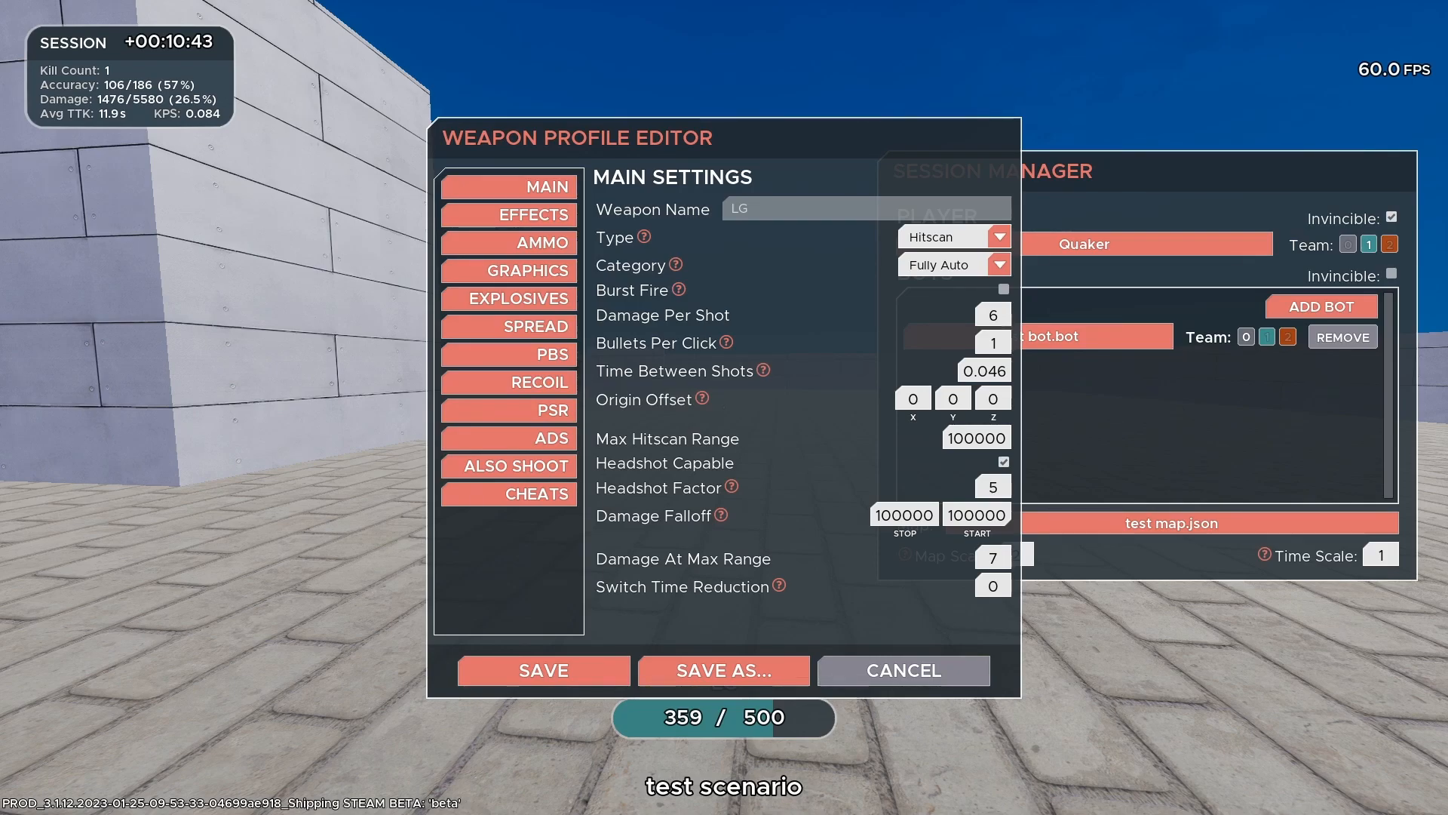
pyautogui.click(528, 437)
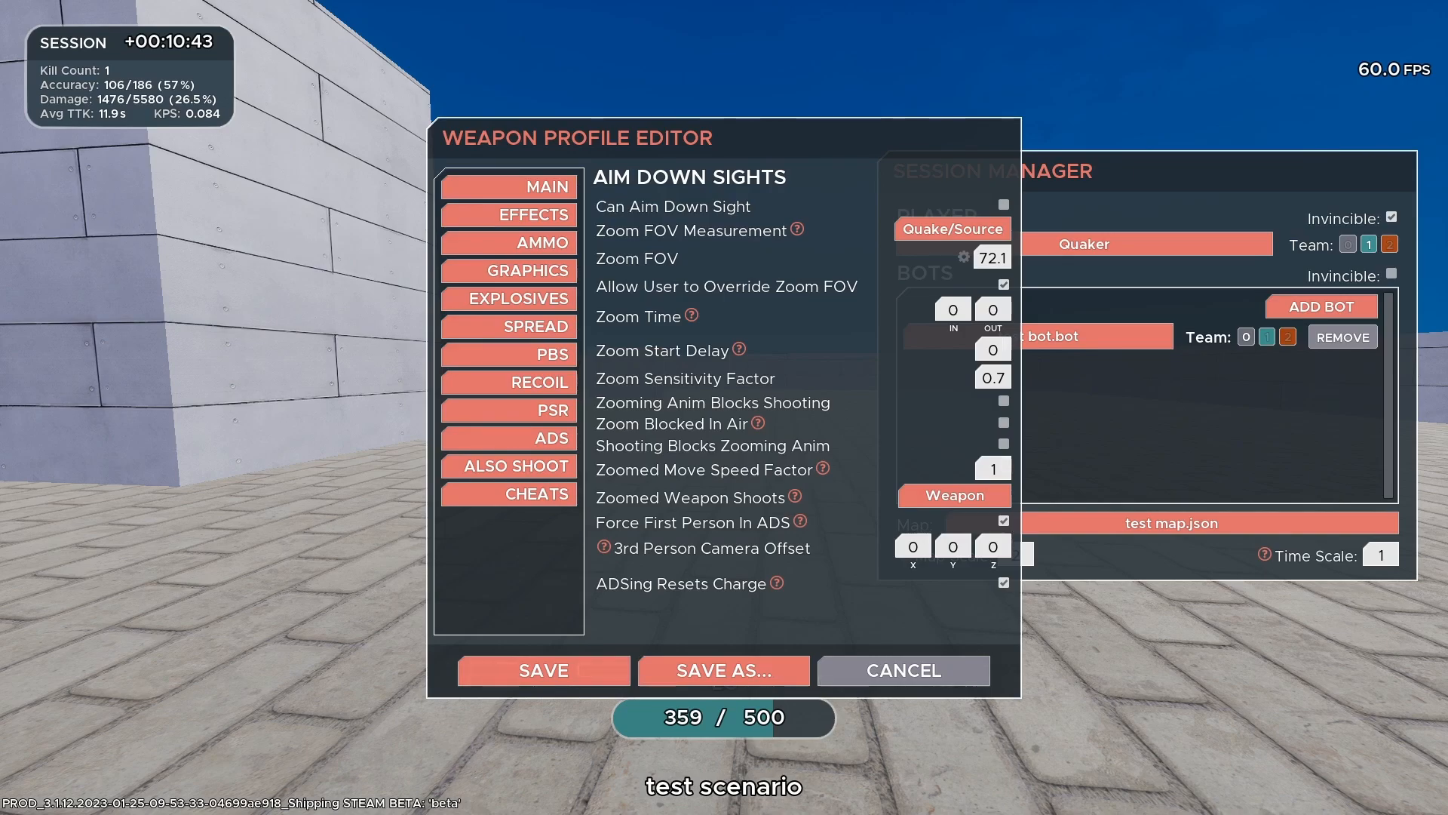
pyautogui.click(903, 670)
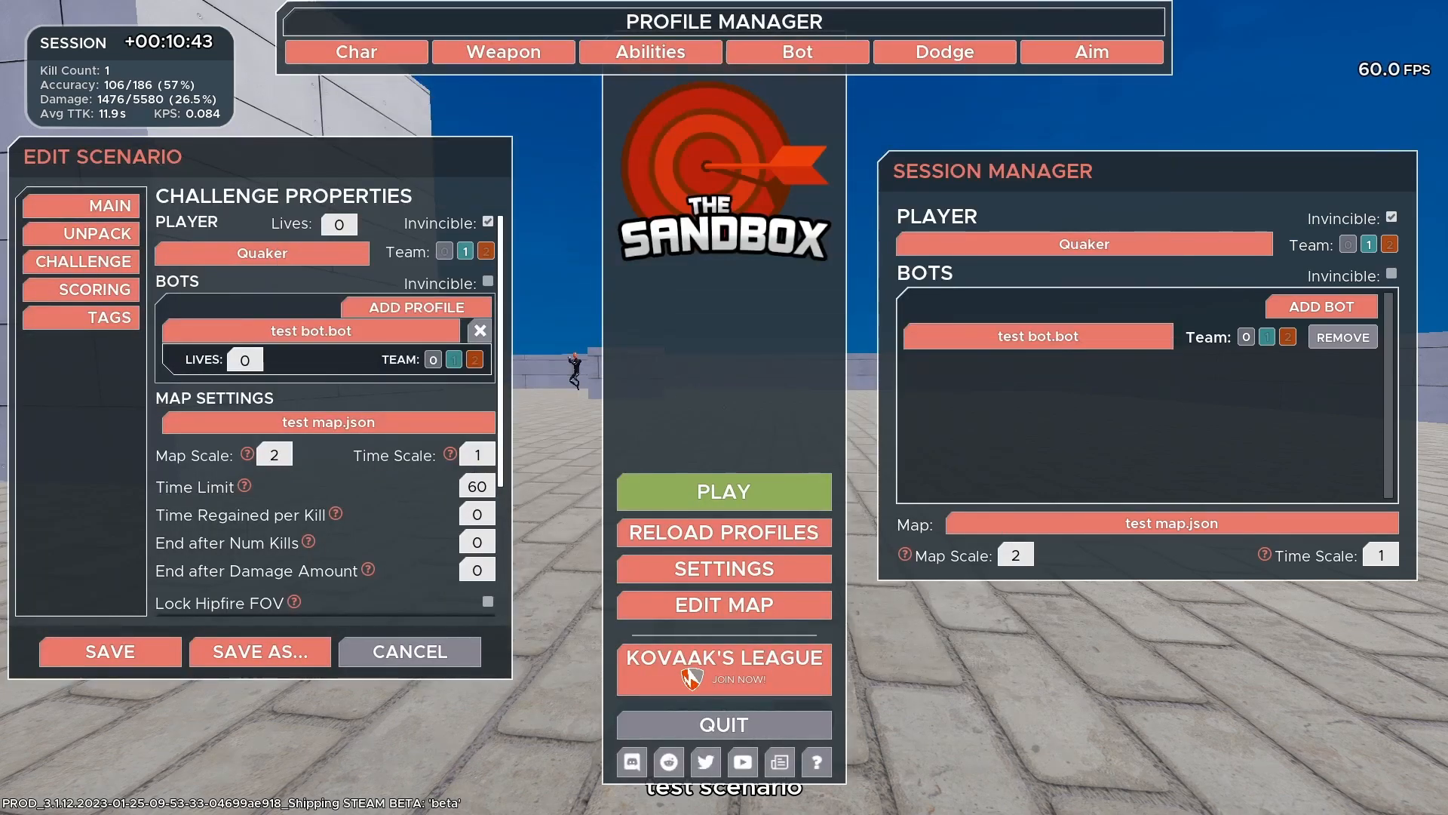